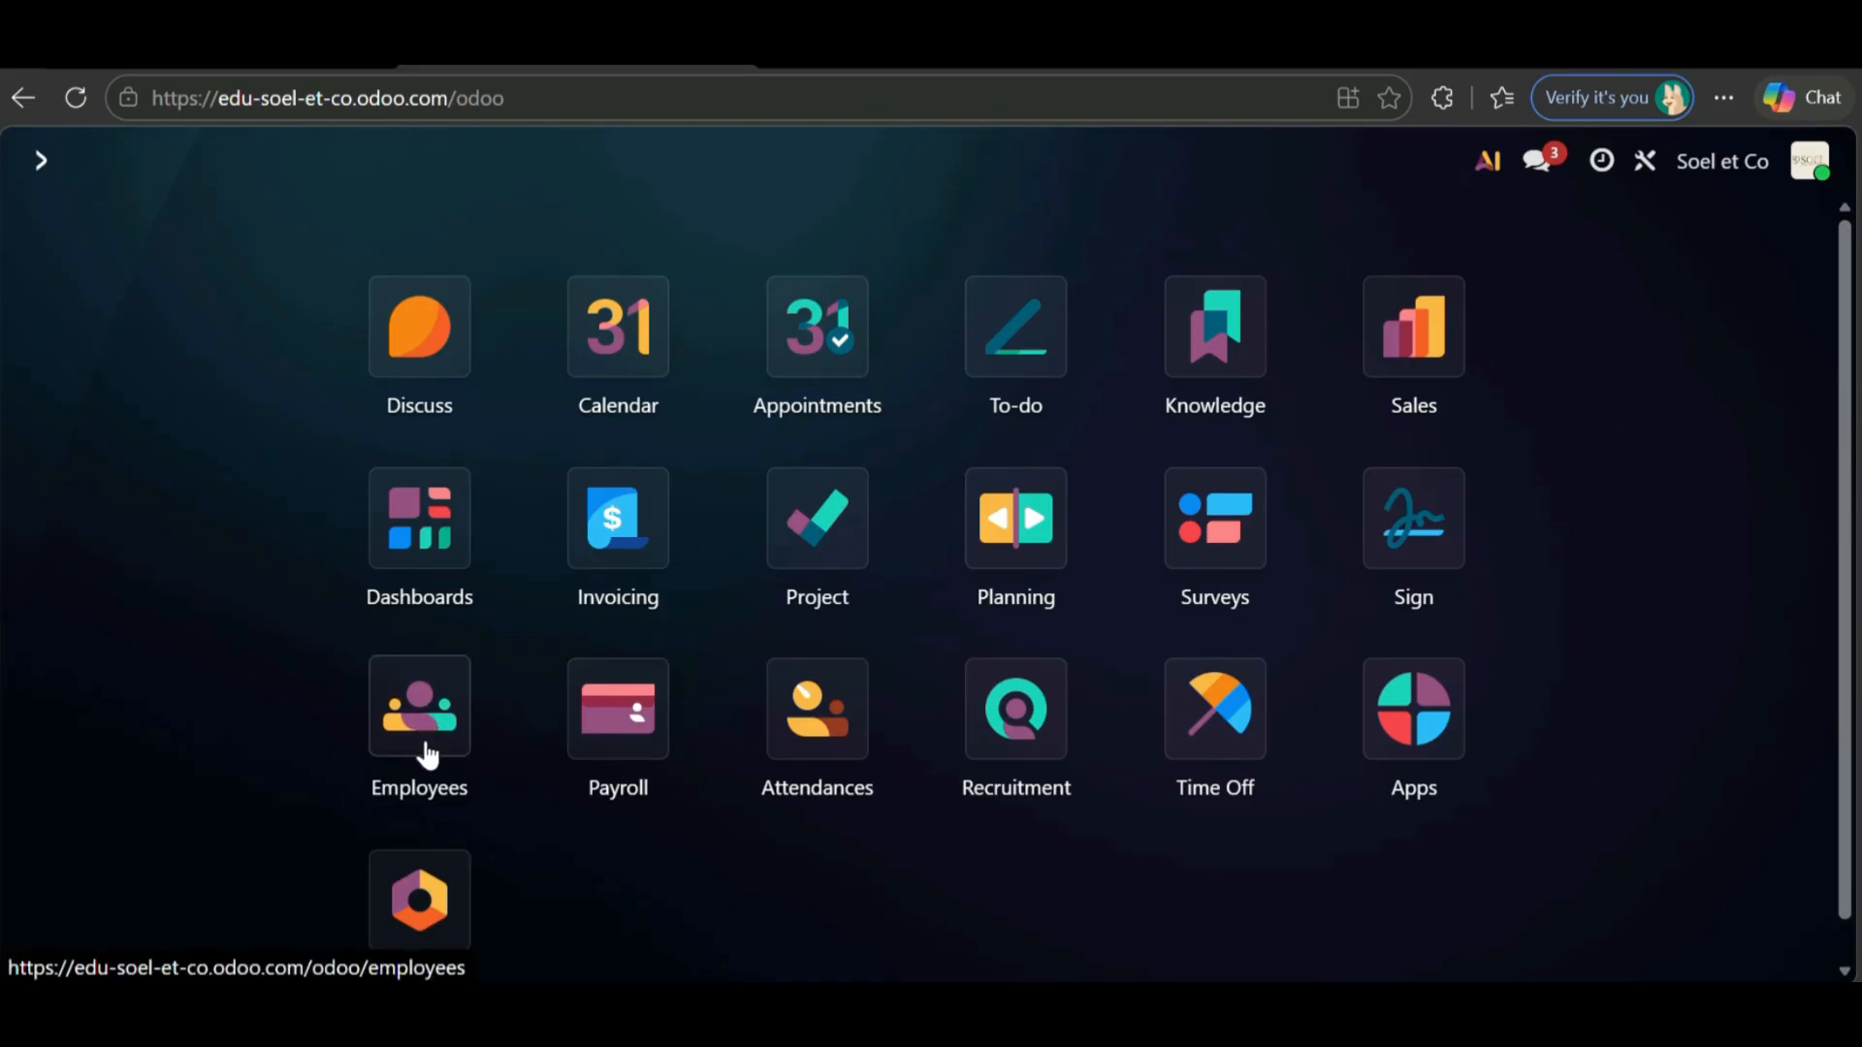
- Open the Employees app and start a new employee record
{"action": "left_click", "coordinate": [375, 742]}
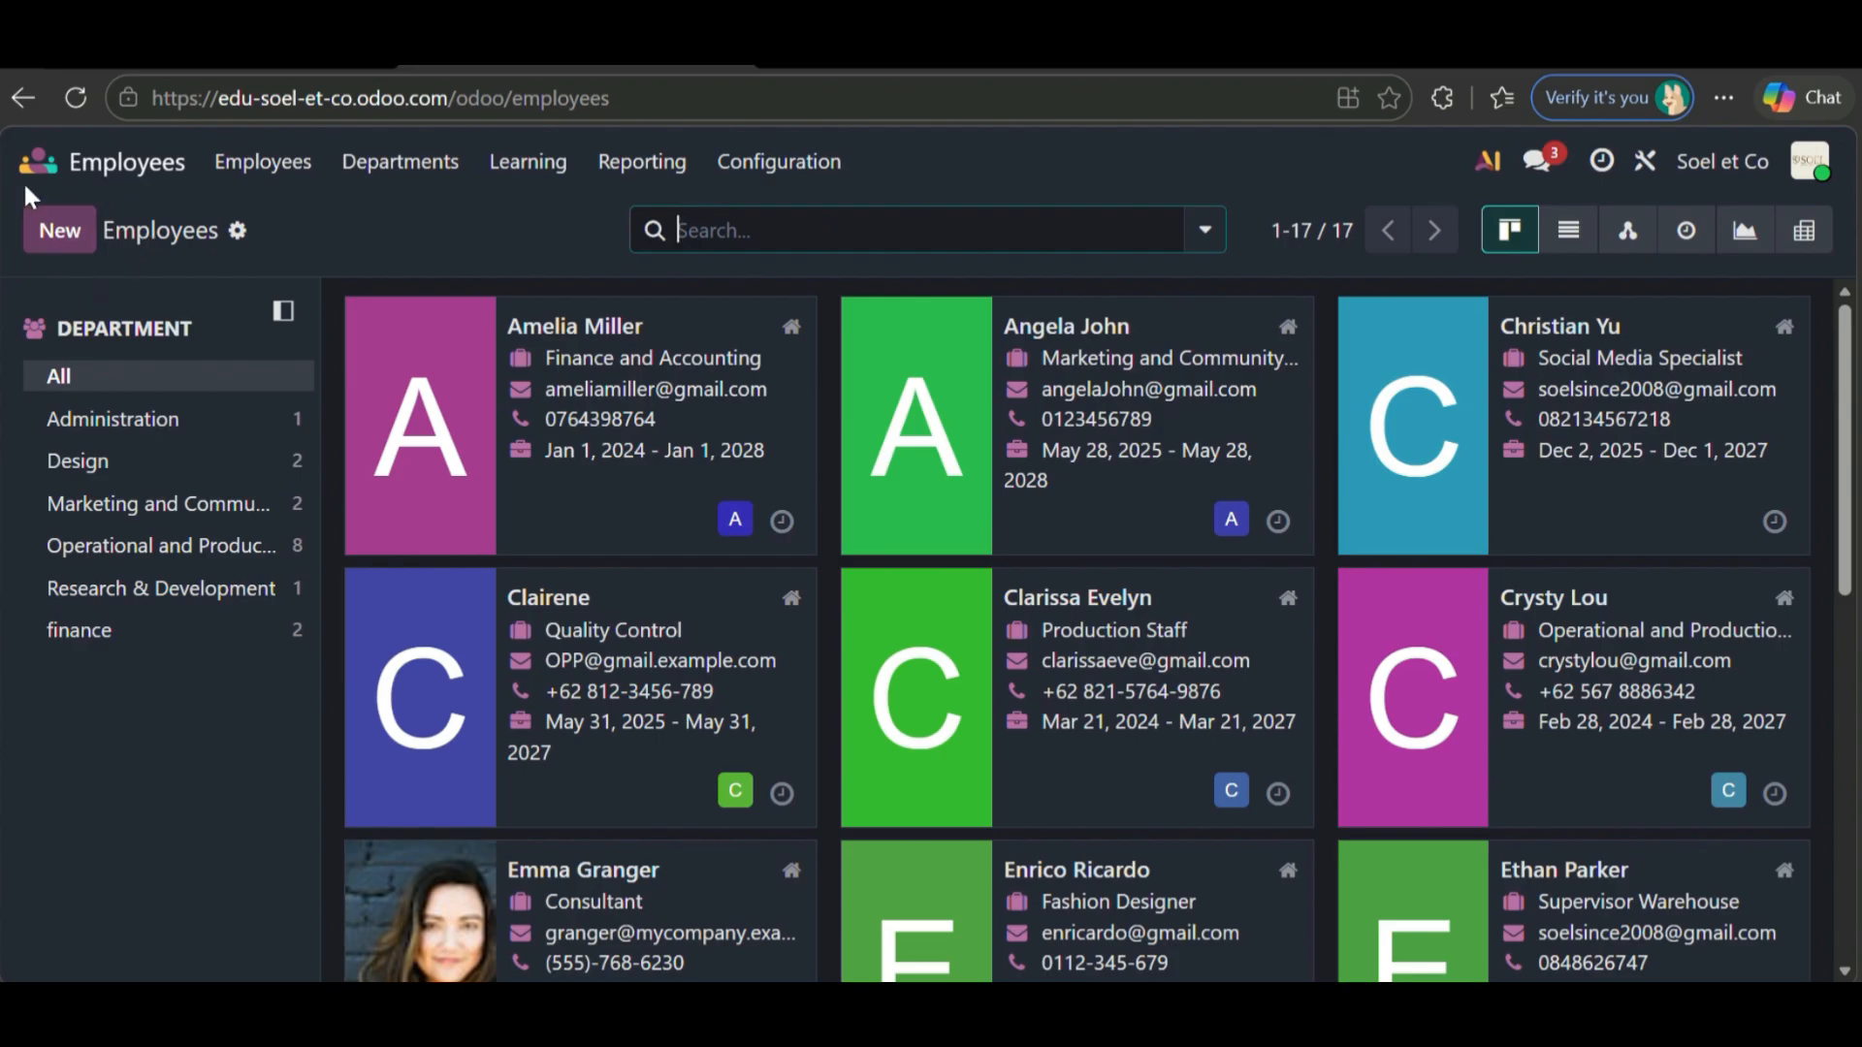
{"action": "left_click", "coordinate": [76, 235]}
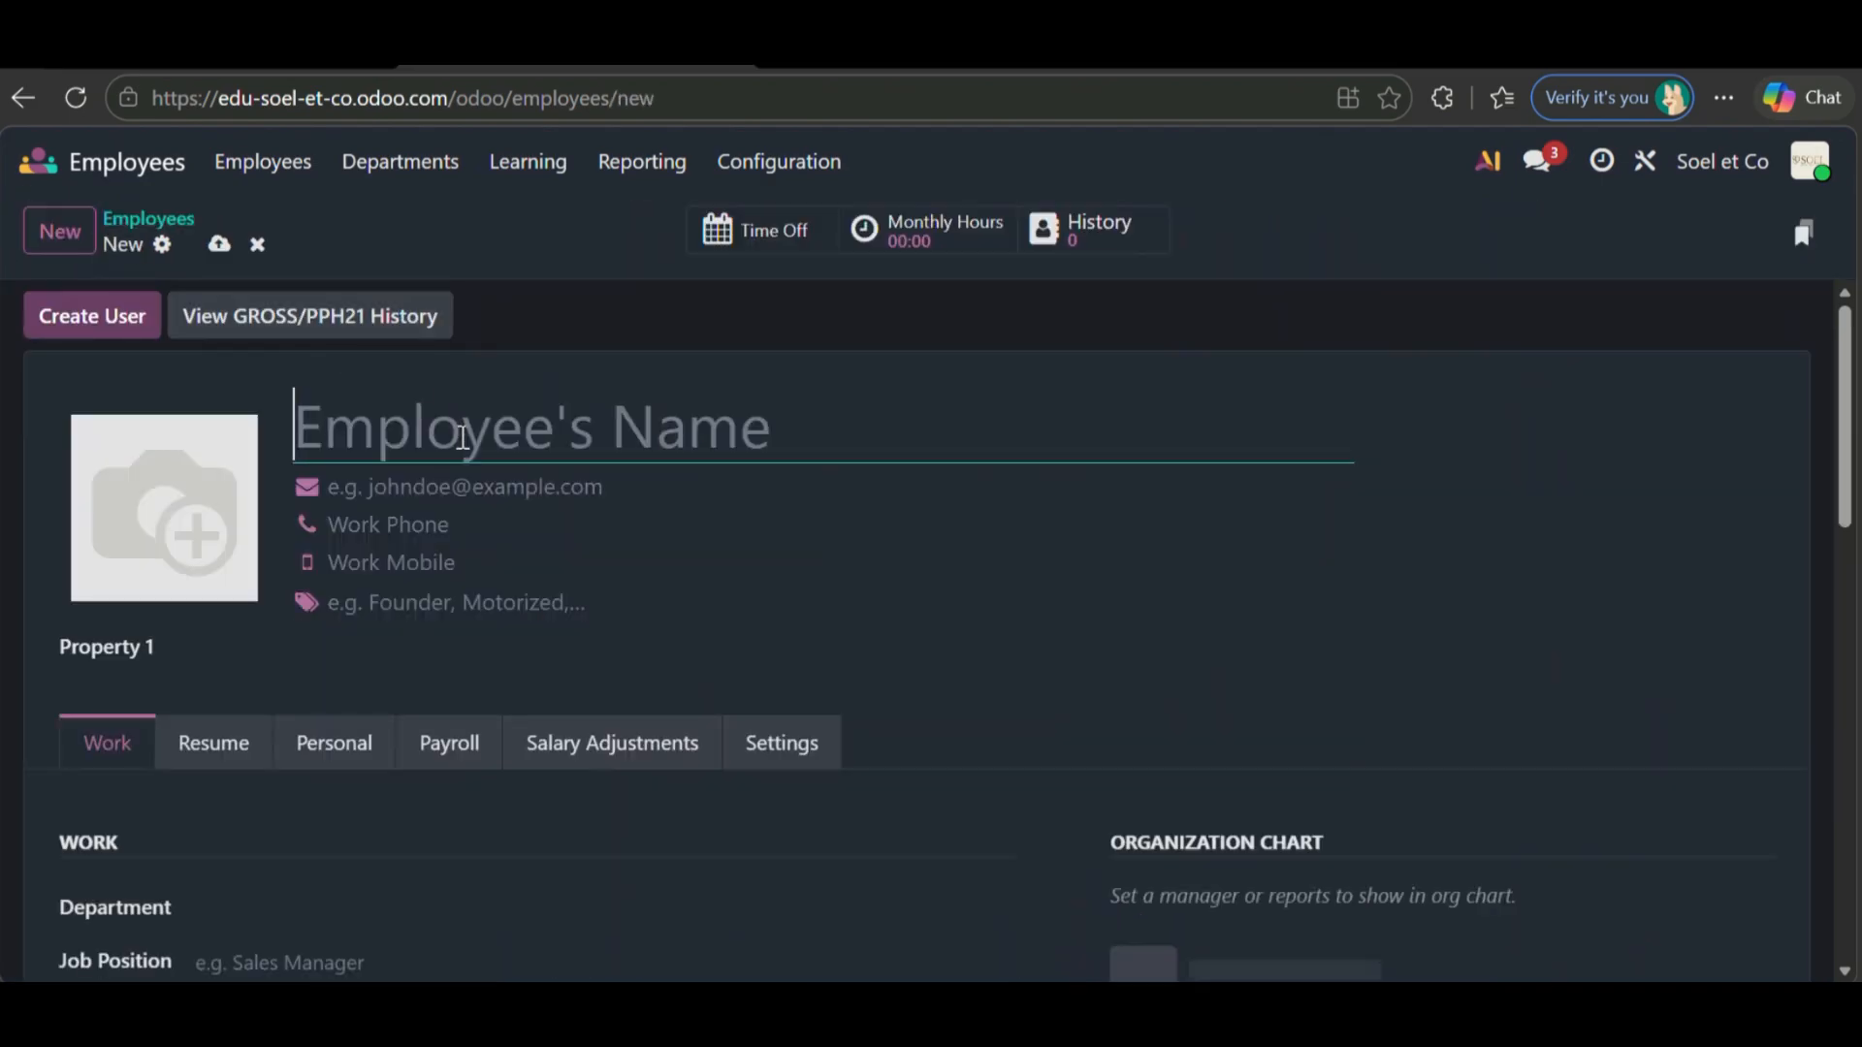
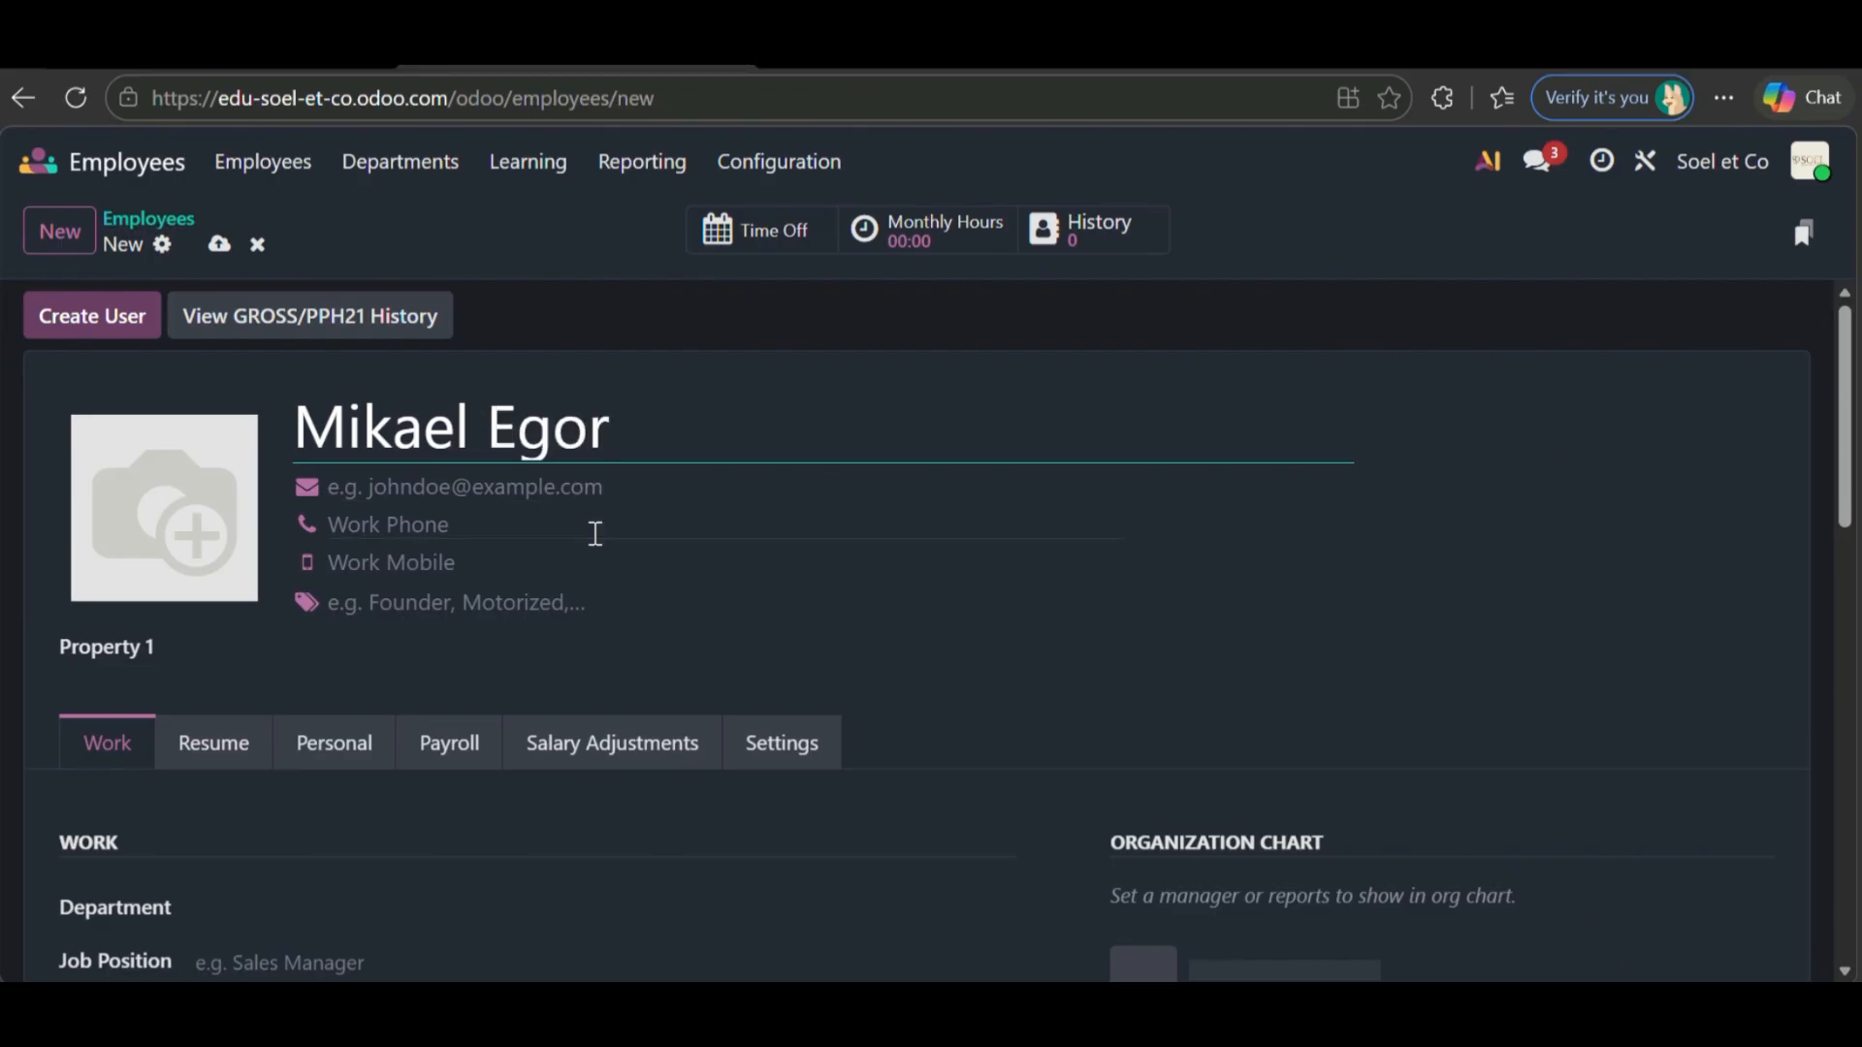
- Enter the new employee's full name, work e-mail address and work phone number
{"action": "left_click", "coordinate": [583, 495]}
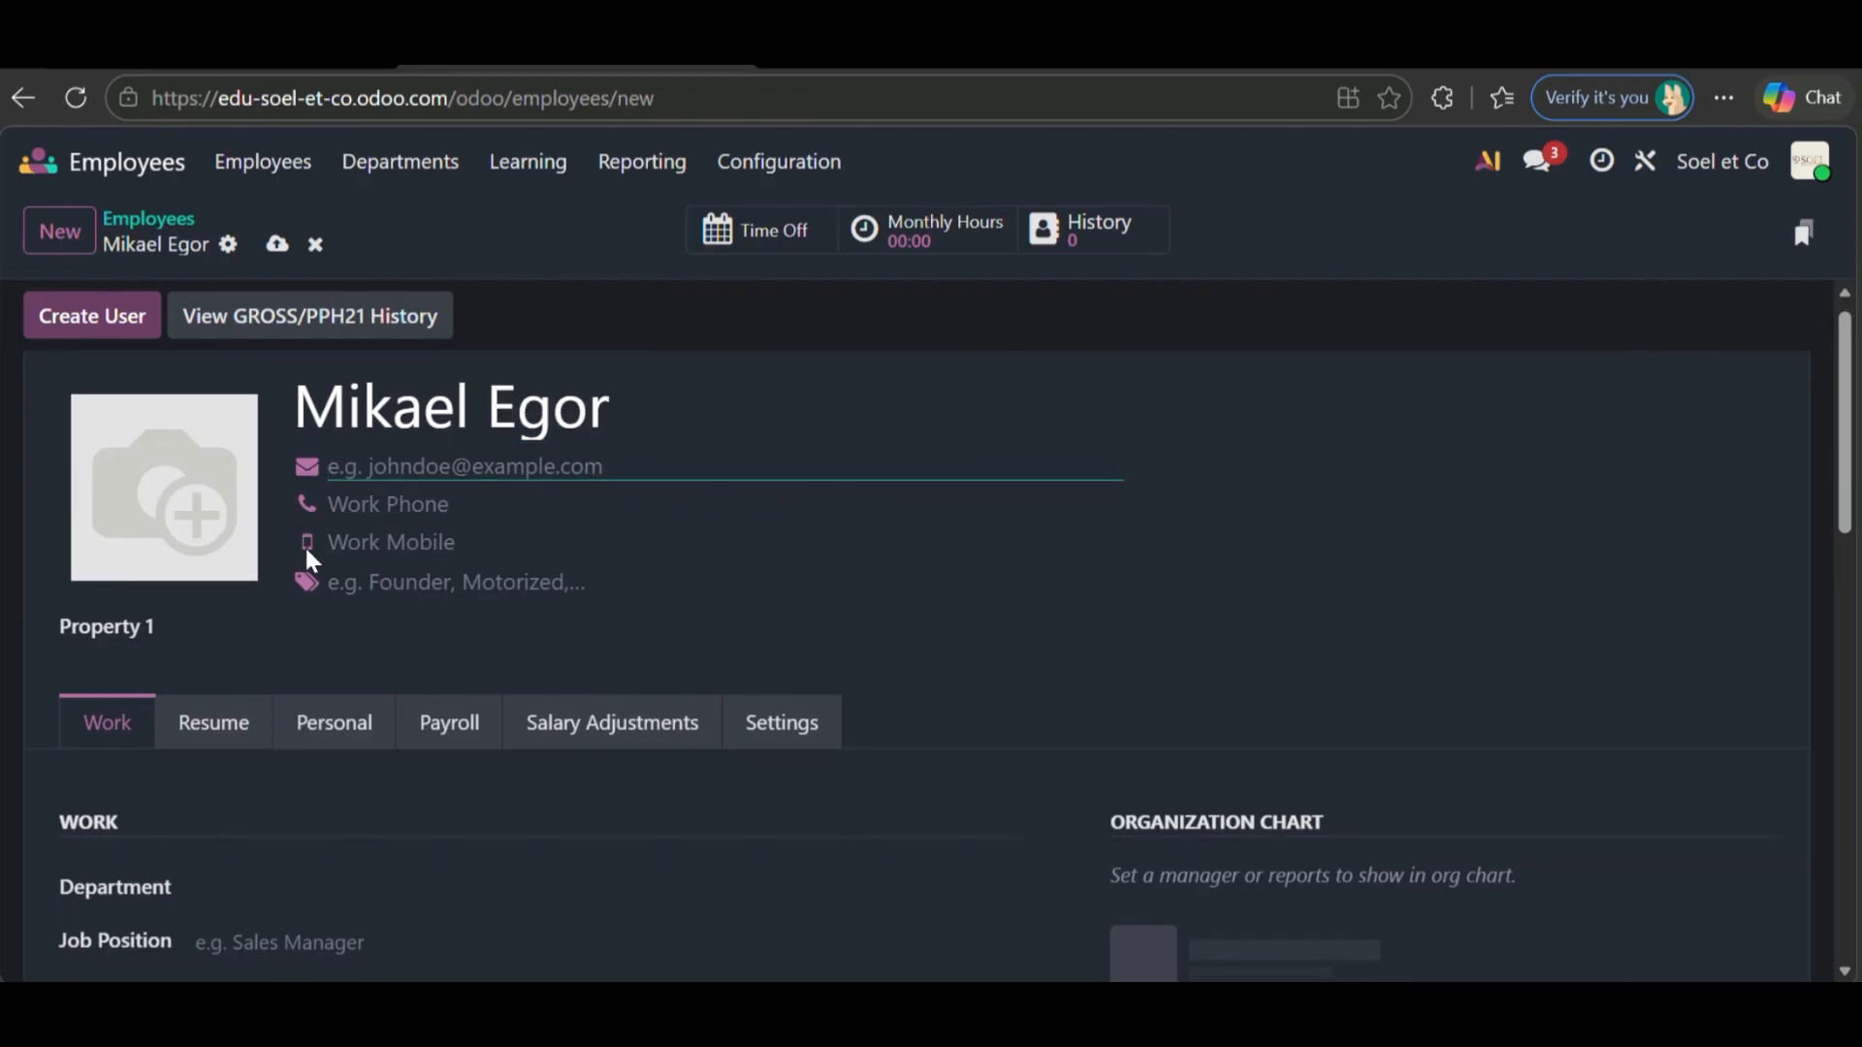
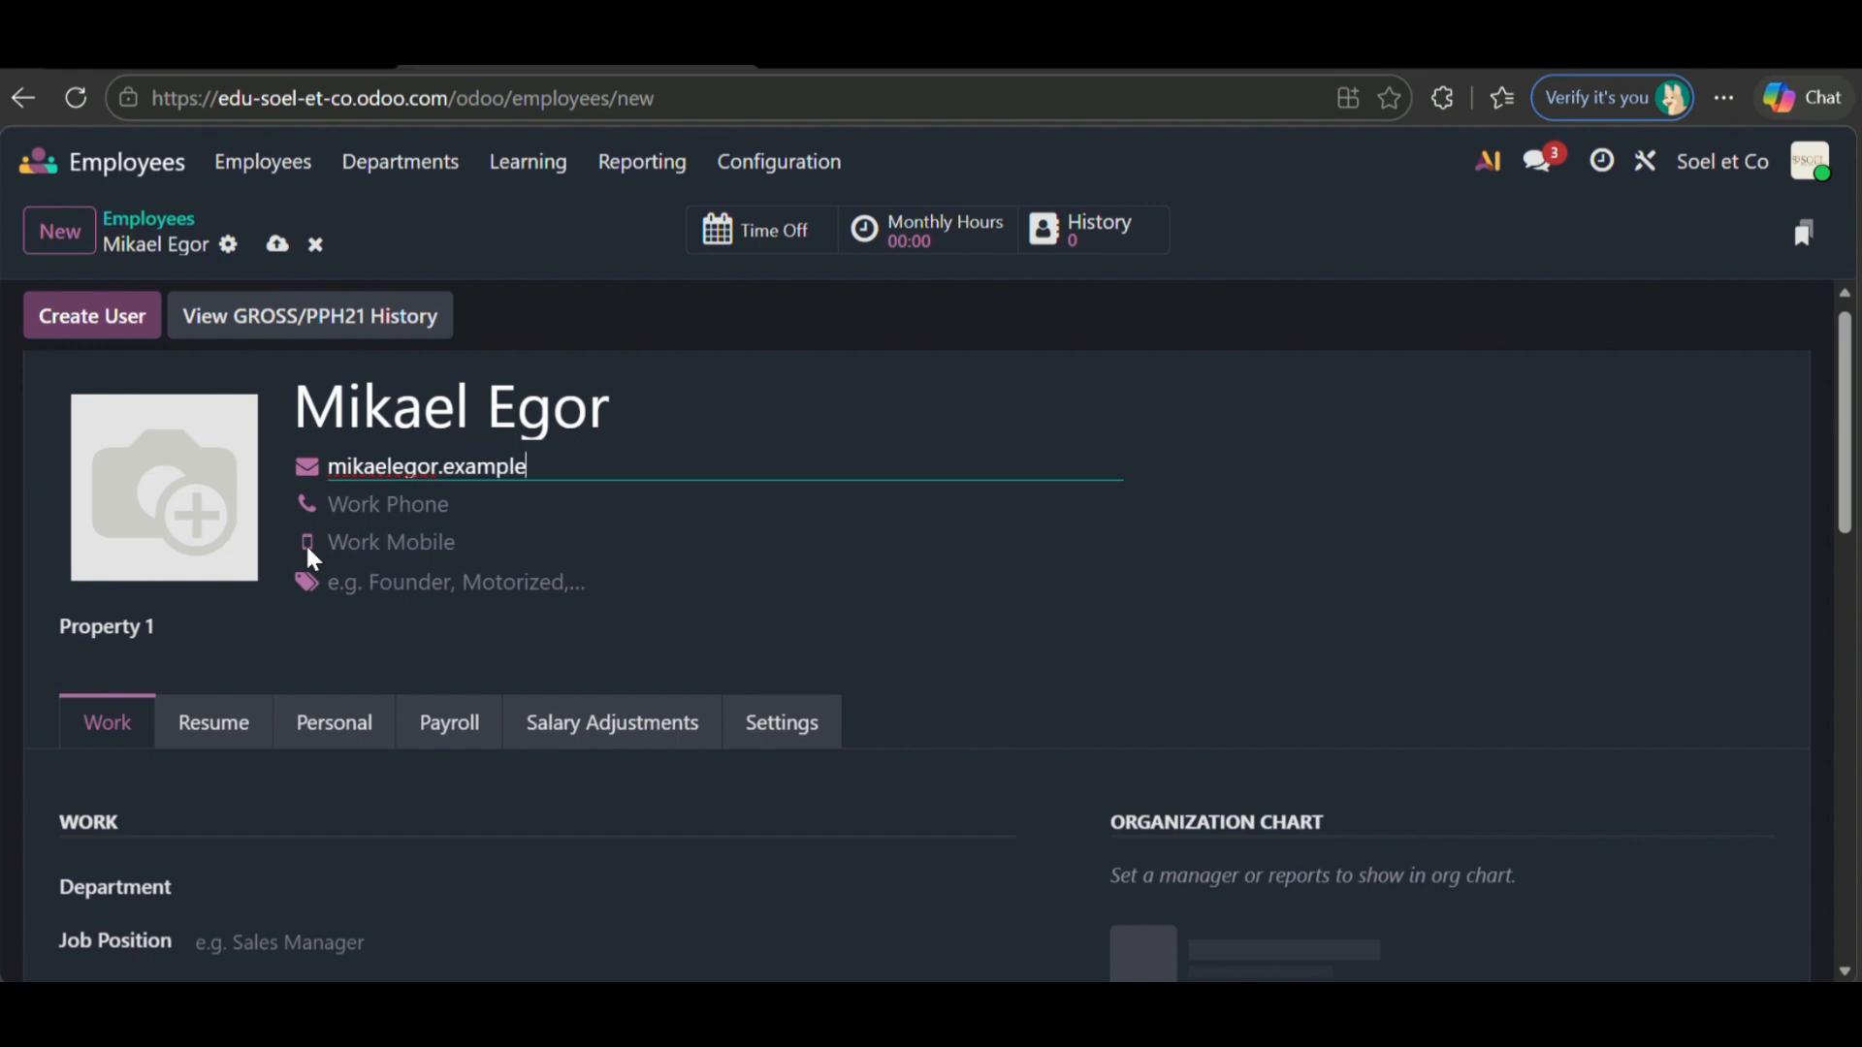
{"action": "left_click", "coordinate": [444, 502]}
{"action": "scroll", "coordinate": [444, 498], "scroll_direction": "down", "scroll_amount": 1}
{"action": "type", "text": "0987654321"}
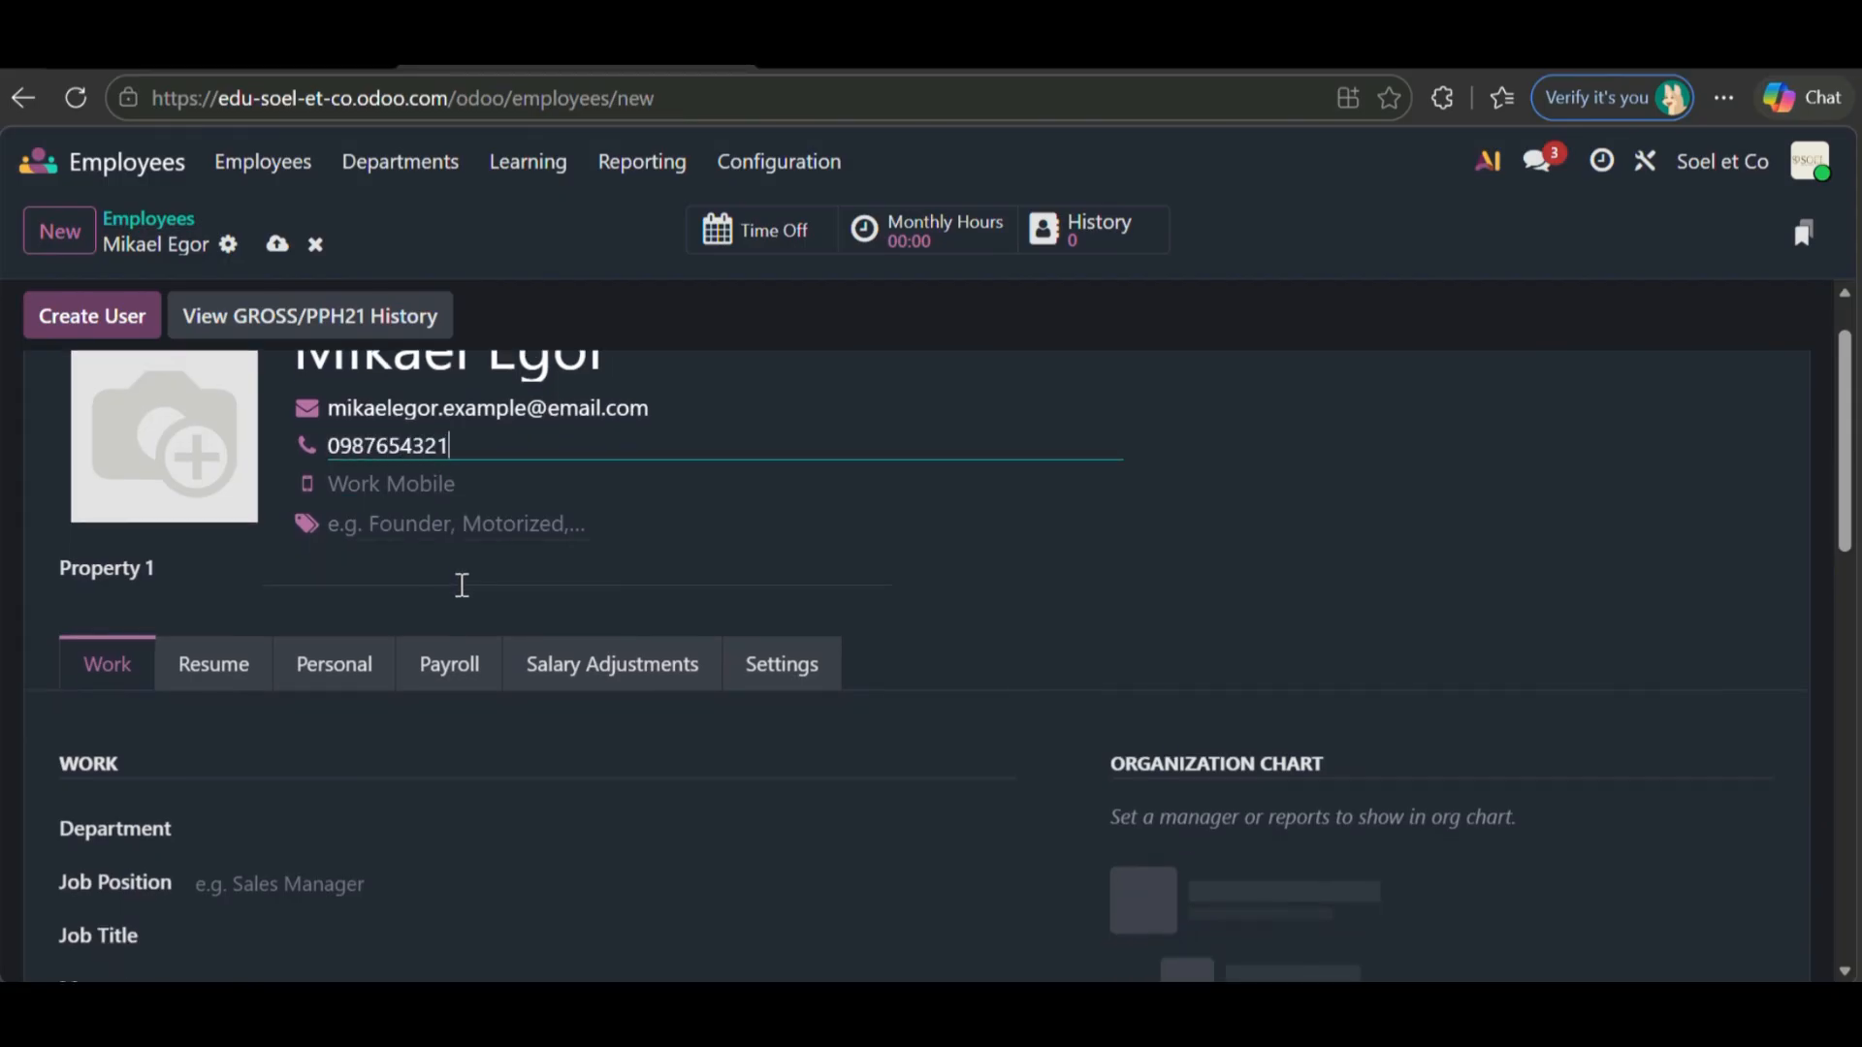
{"action": "scroll", "coordinate": [462, 588], "scroll_direction": "down", "scroll_amount": 2}
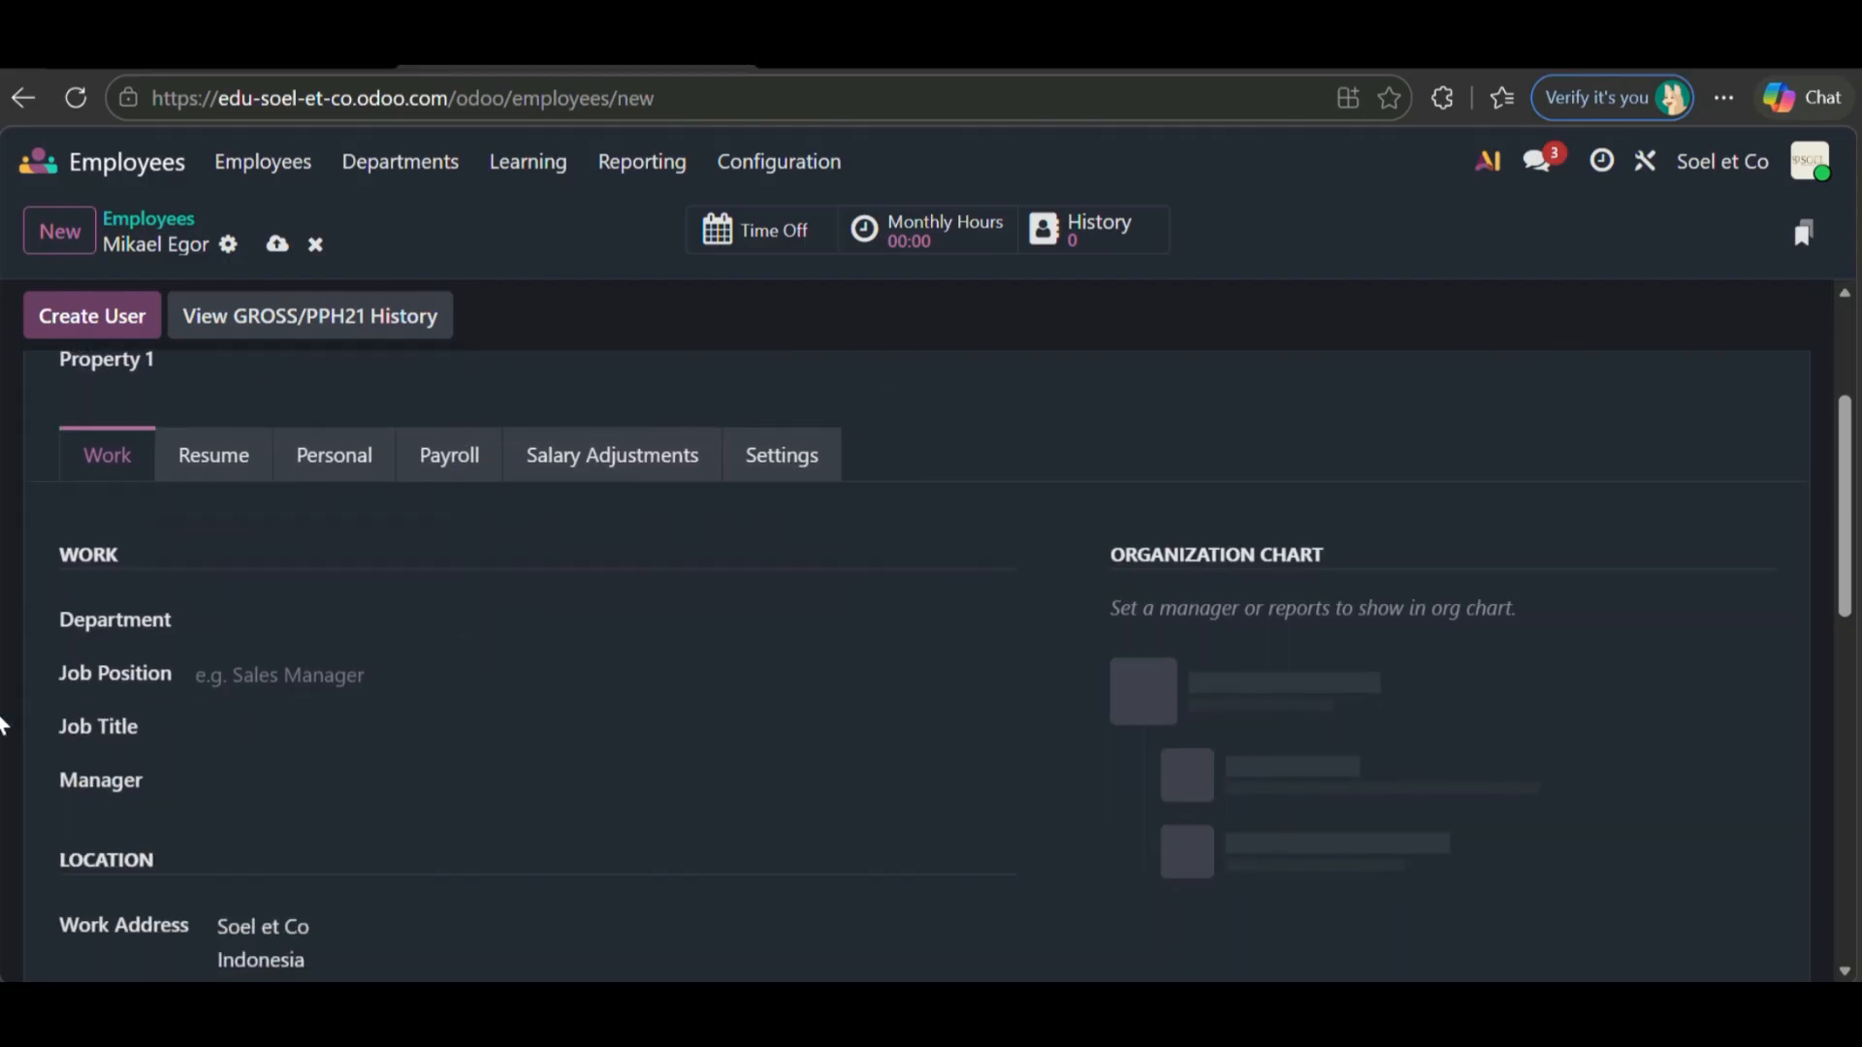
- Put the employee in the Design department with Fashion Designer as job position
{"action": "left_click", "coordinate": [290, 624]}
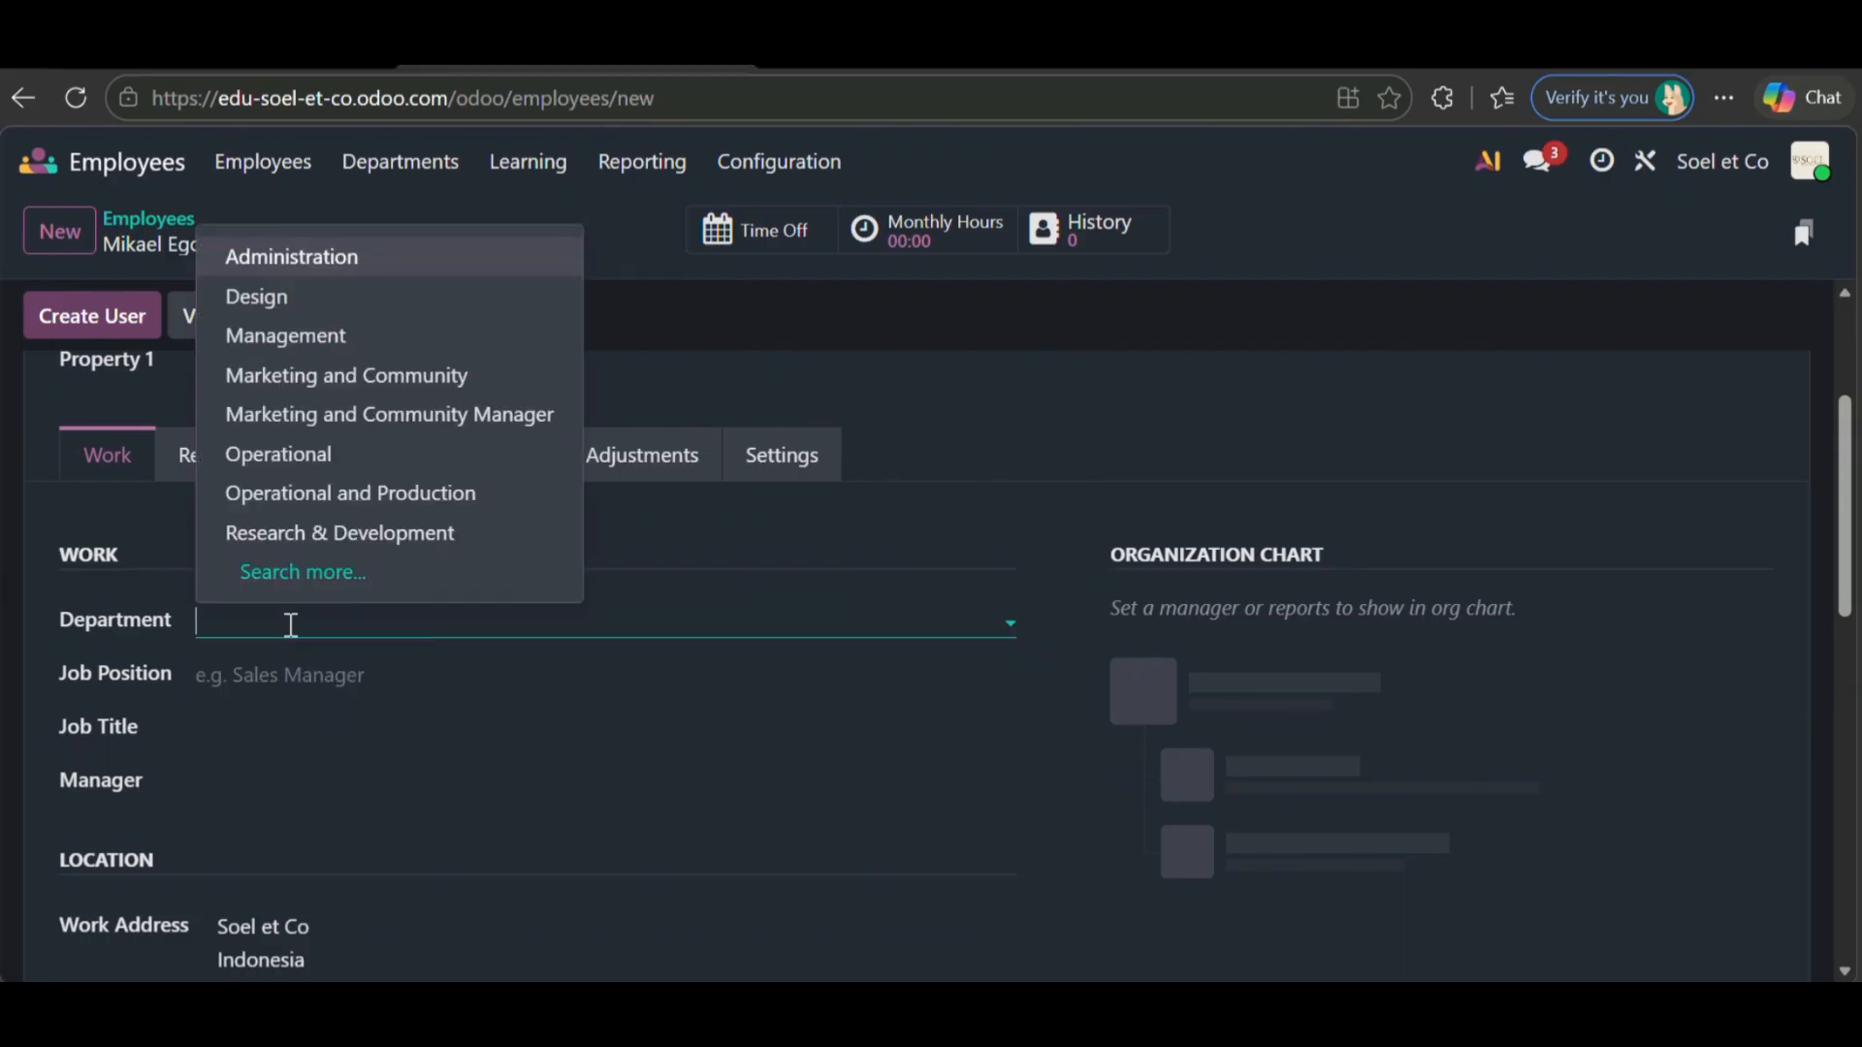
{"action": "left_click", "coordinate": [408, 298]}
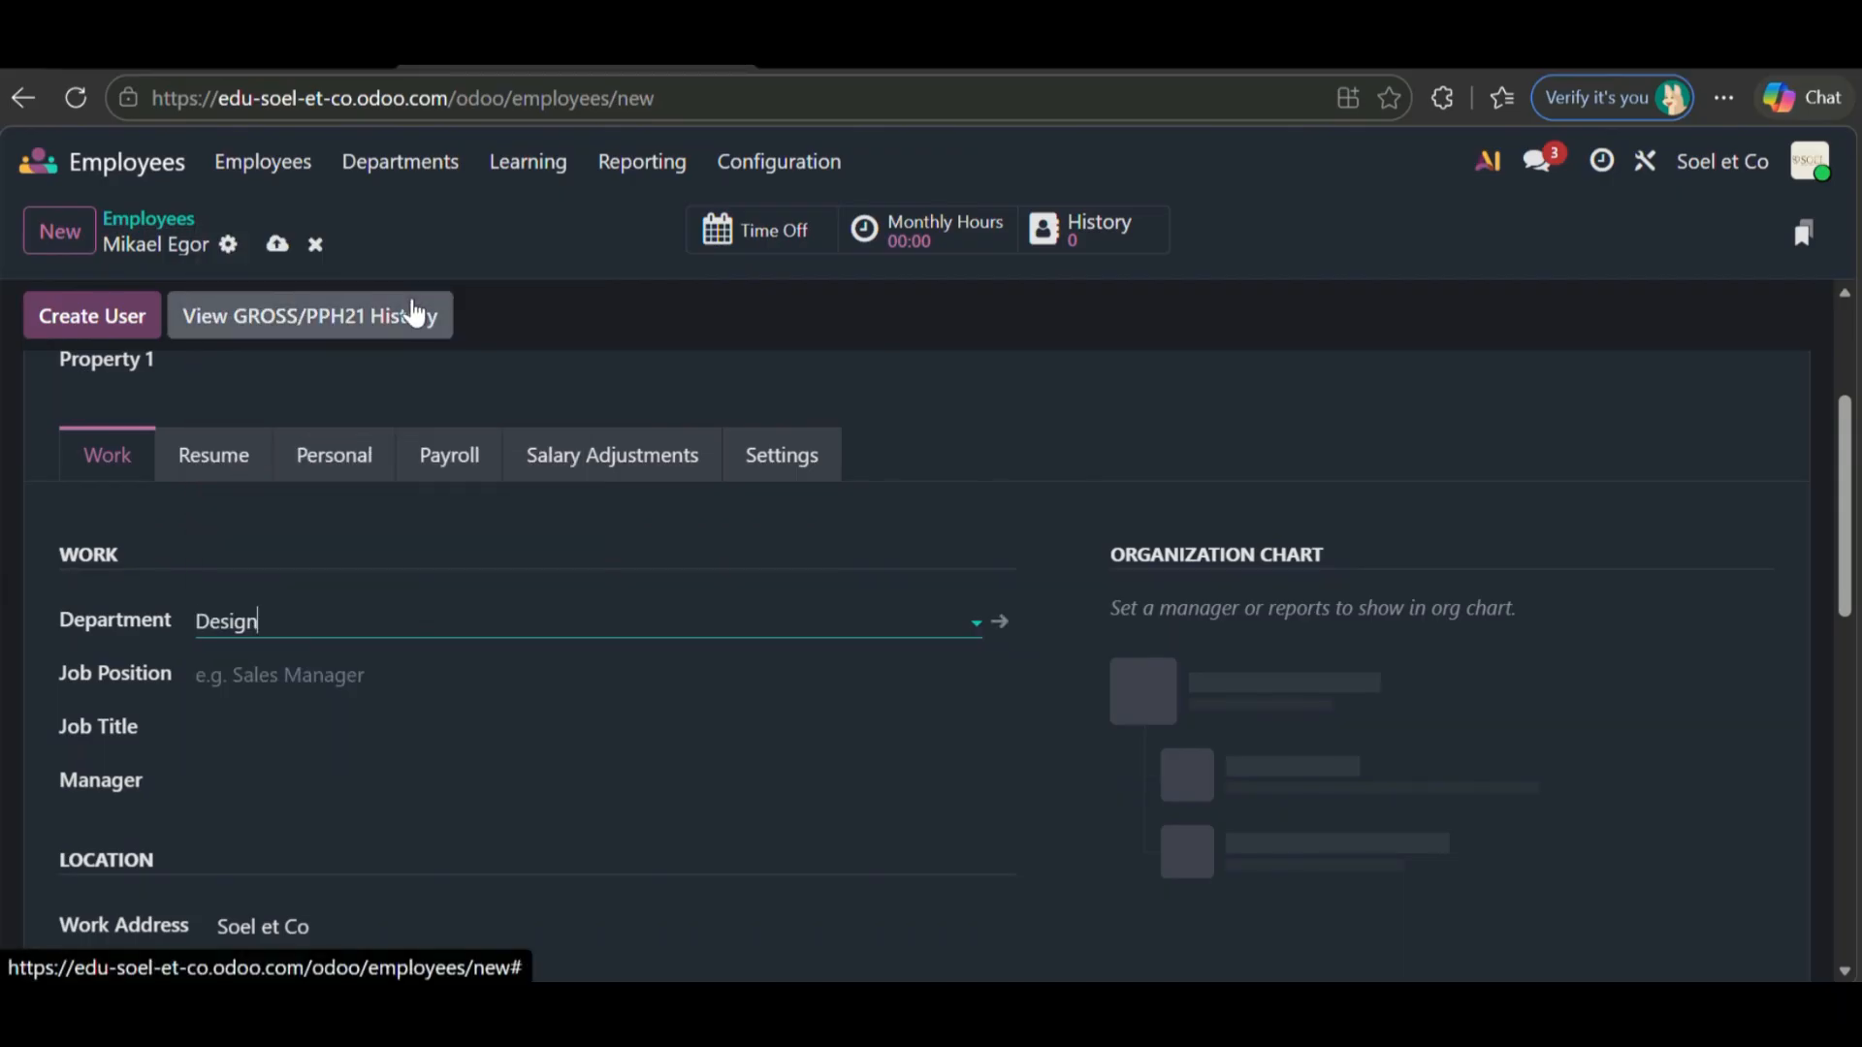
{"action": "left_click", "coordinate": [394, 674]}
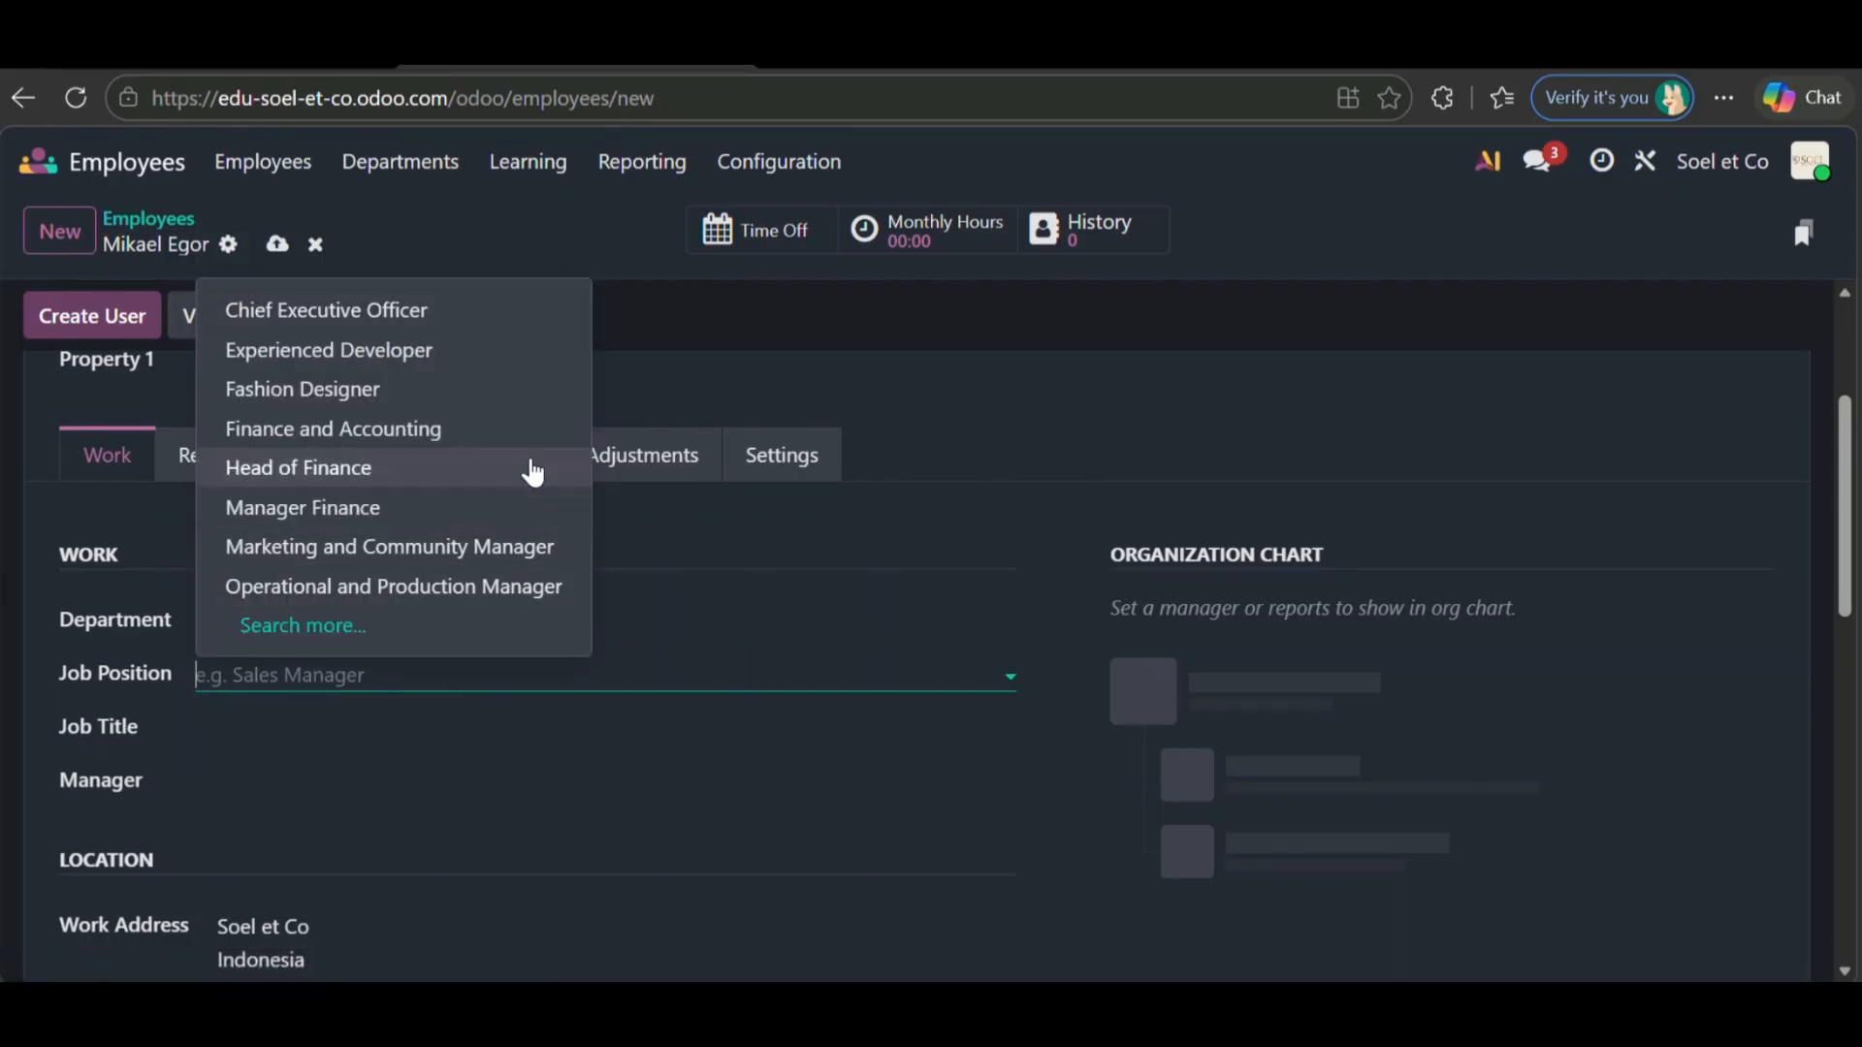
{"action": "left_click", "coordinate": [453, 395]}
{"action": "scroll", "coordinate": [458, 656], "scroll_direction": "down", "scroll_amount": 1}
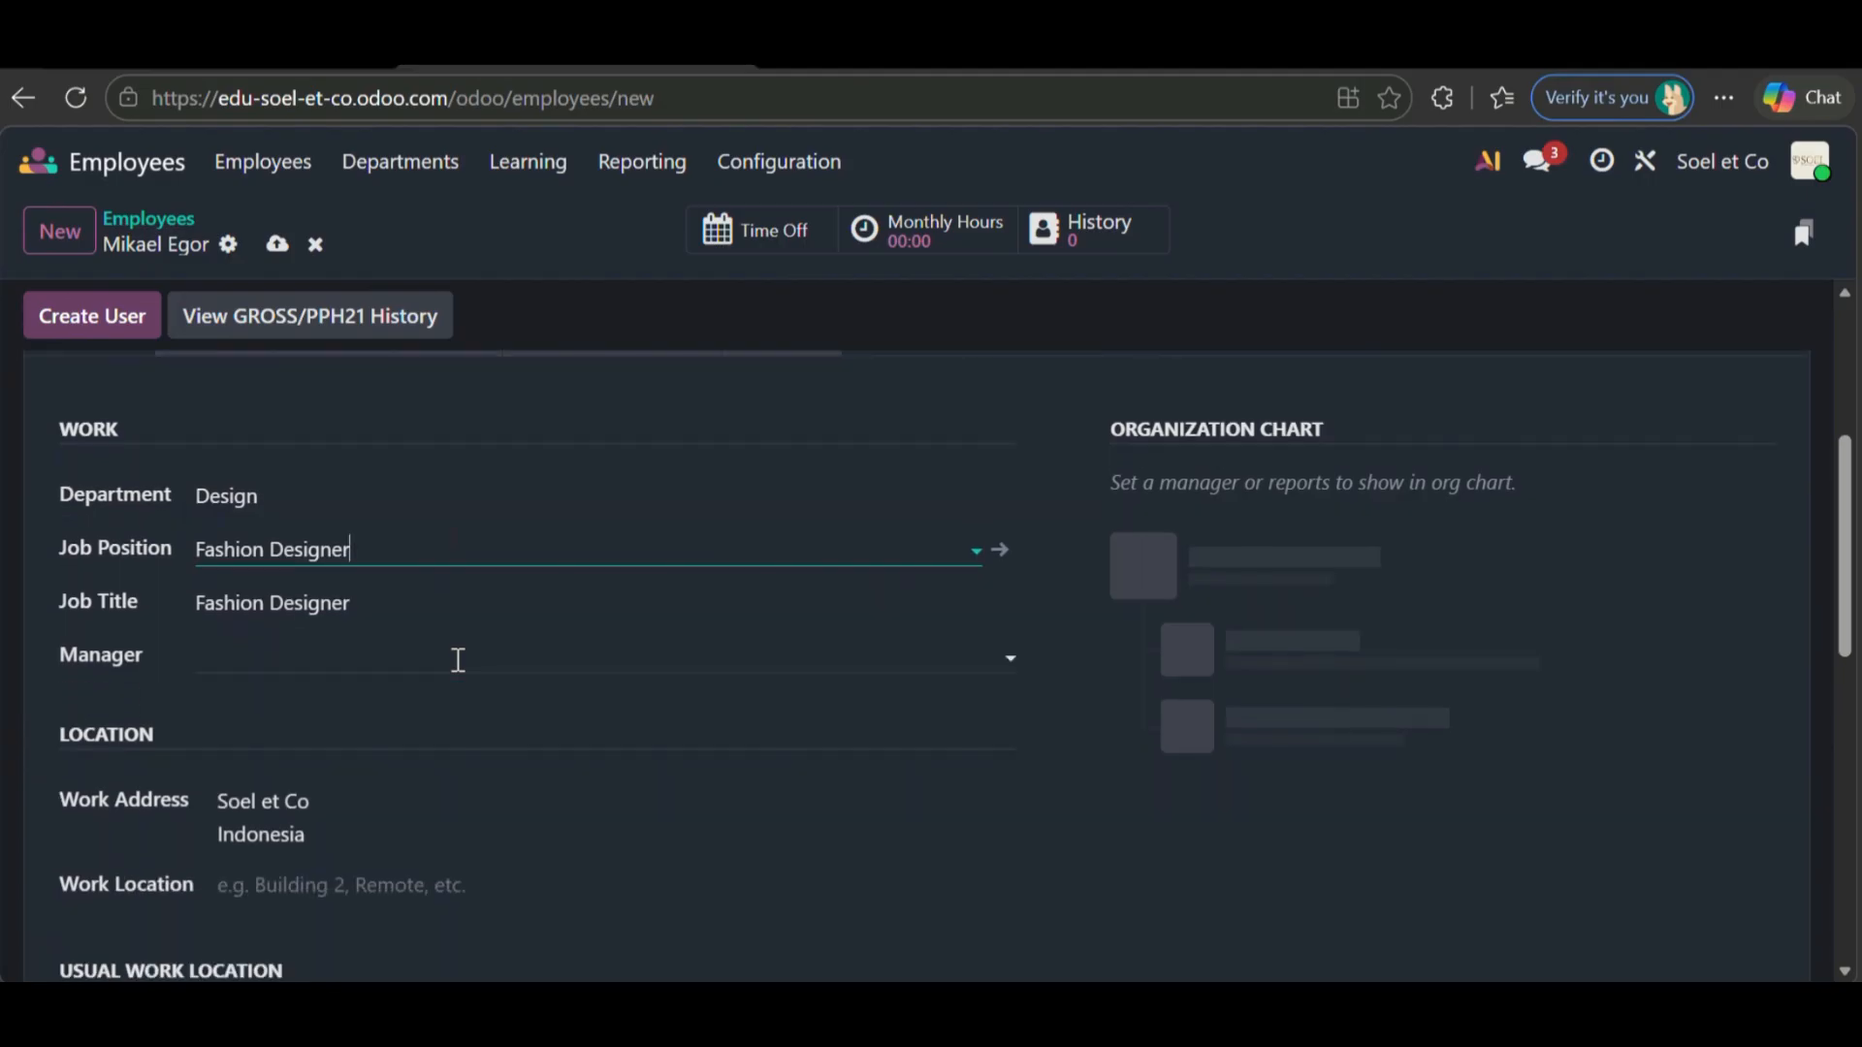
- Choose the employee's manager from the Search More employee list
{"action": "left_click", "coordinate": [353, 660]}
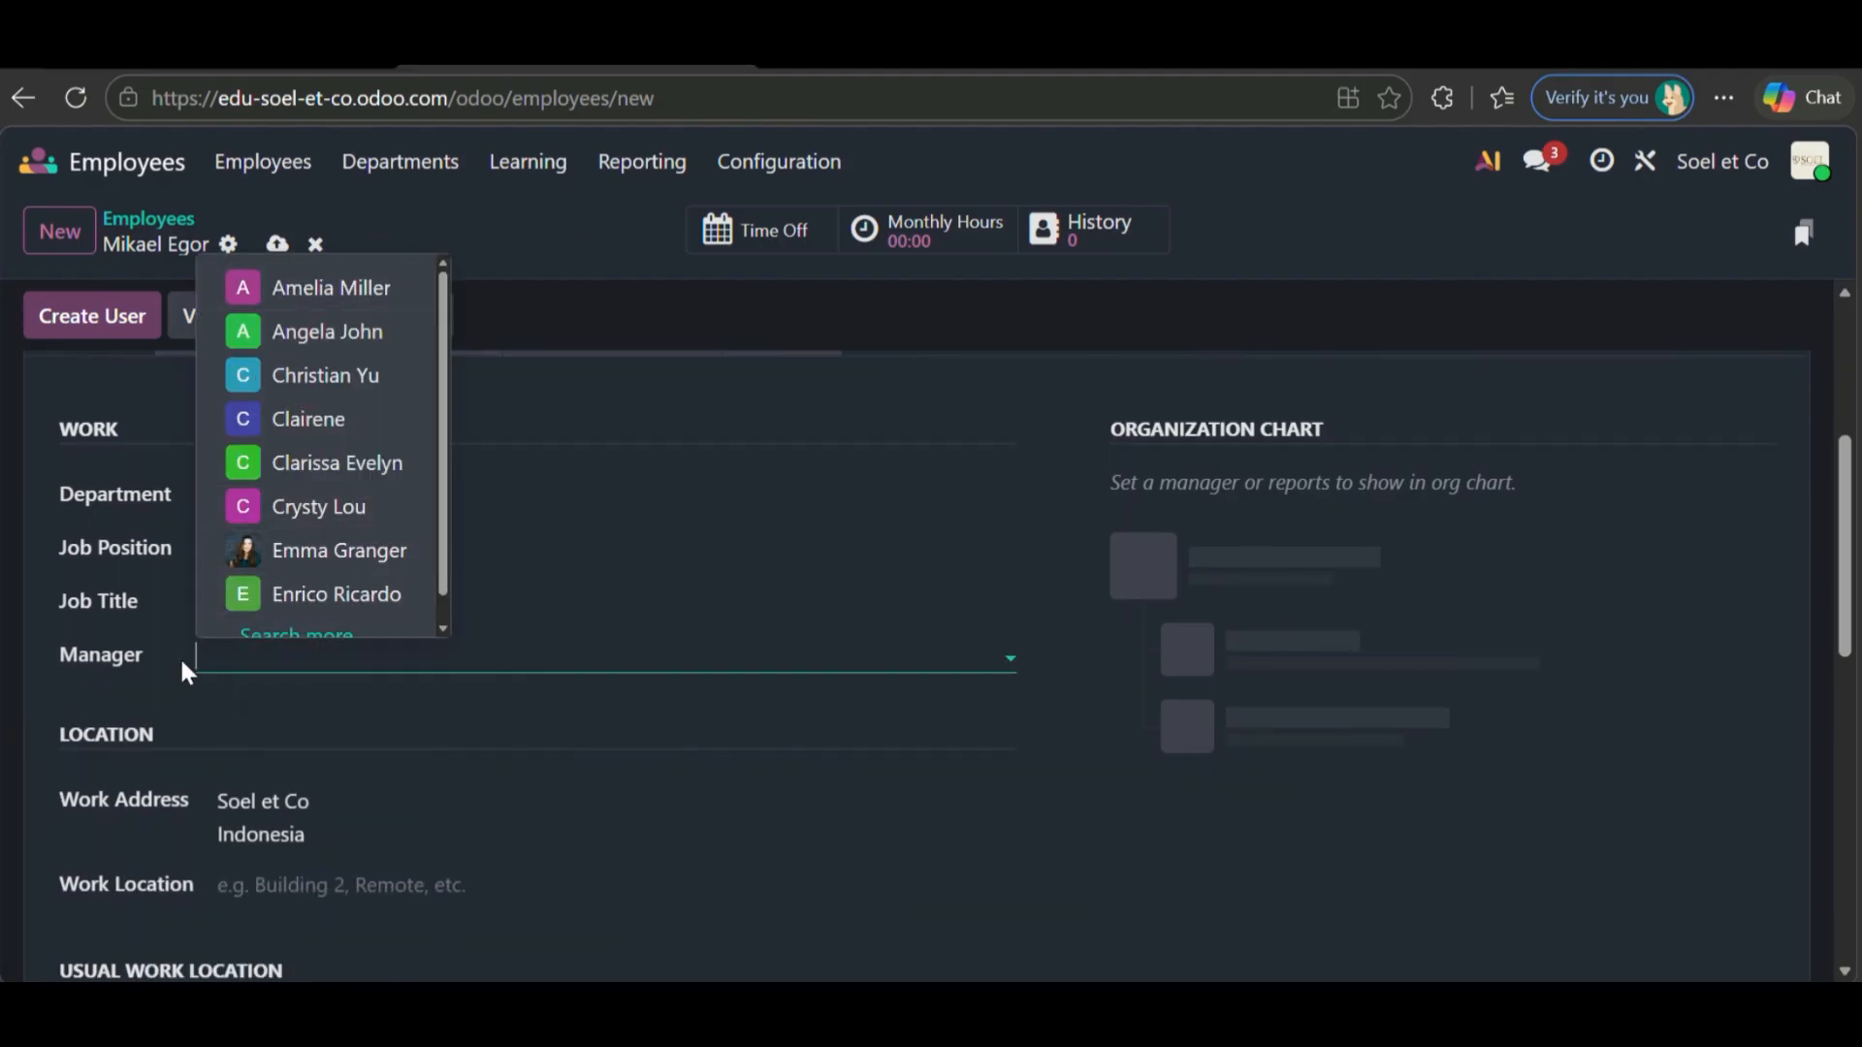
{"action": "left_click", "coordinate": [615, 702]}
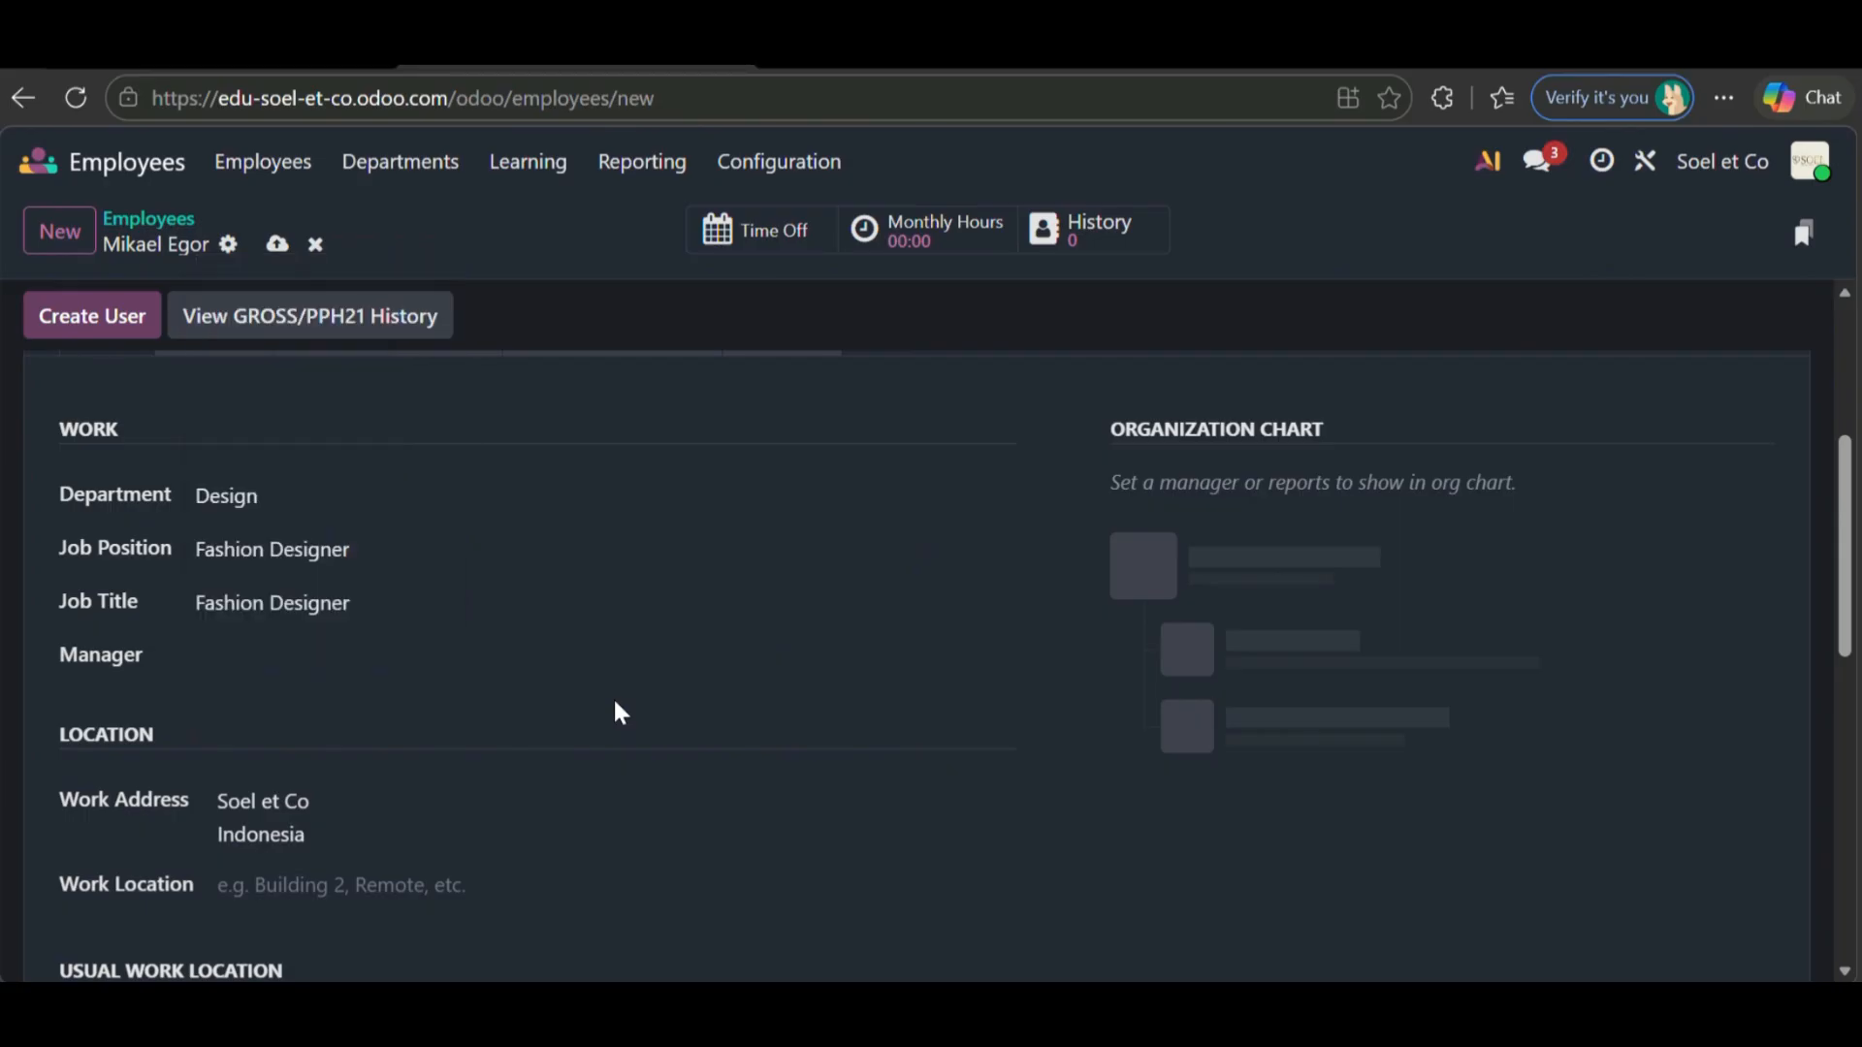
{"action": "scroll", "coordinate": [615, 702], "scroll_direction": "down", "scroll_amount": 3}
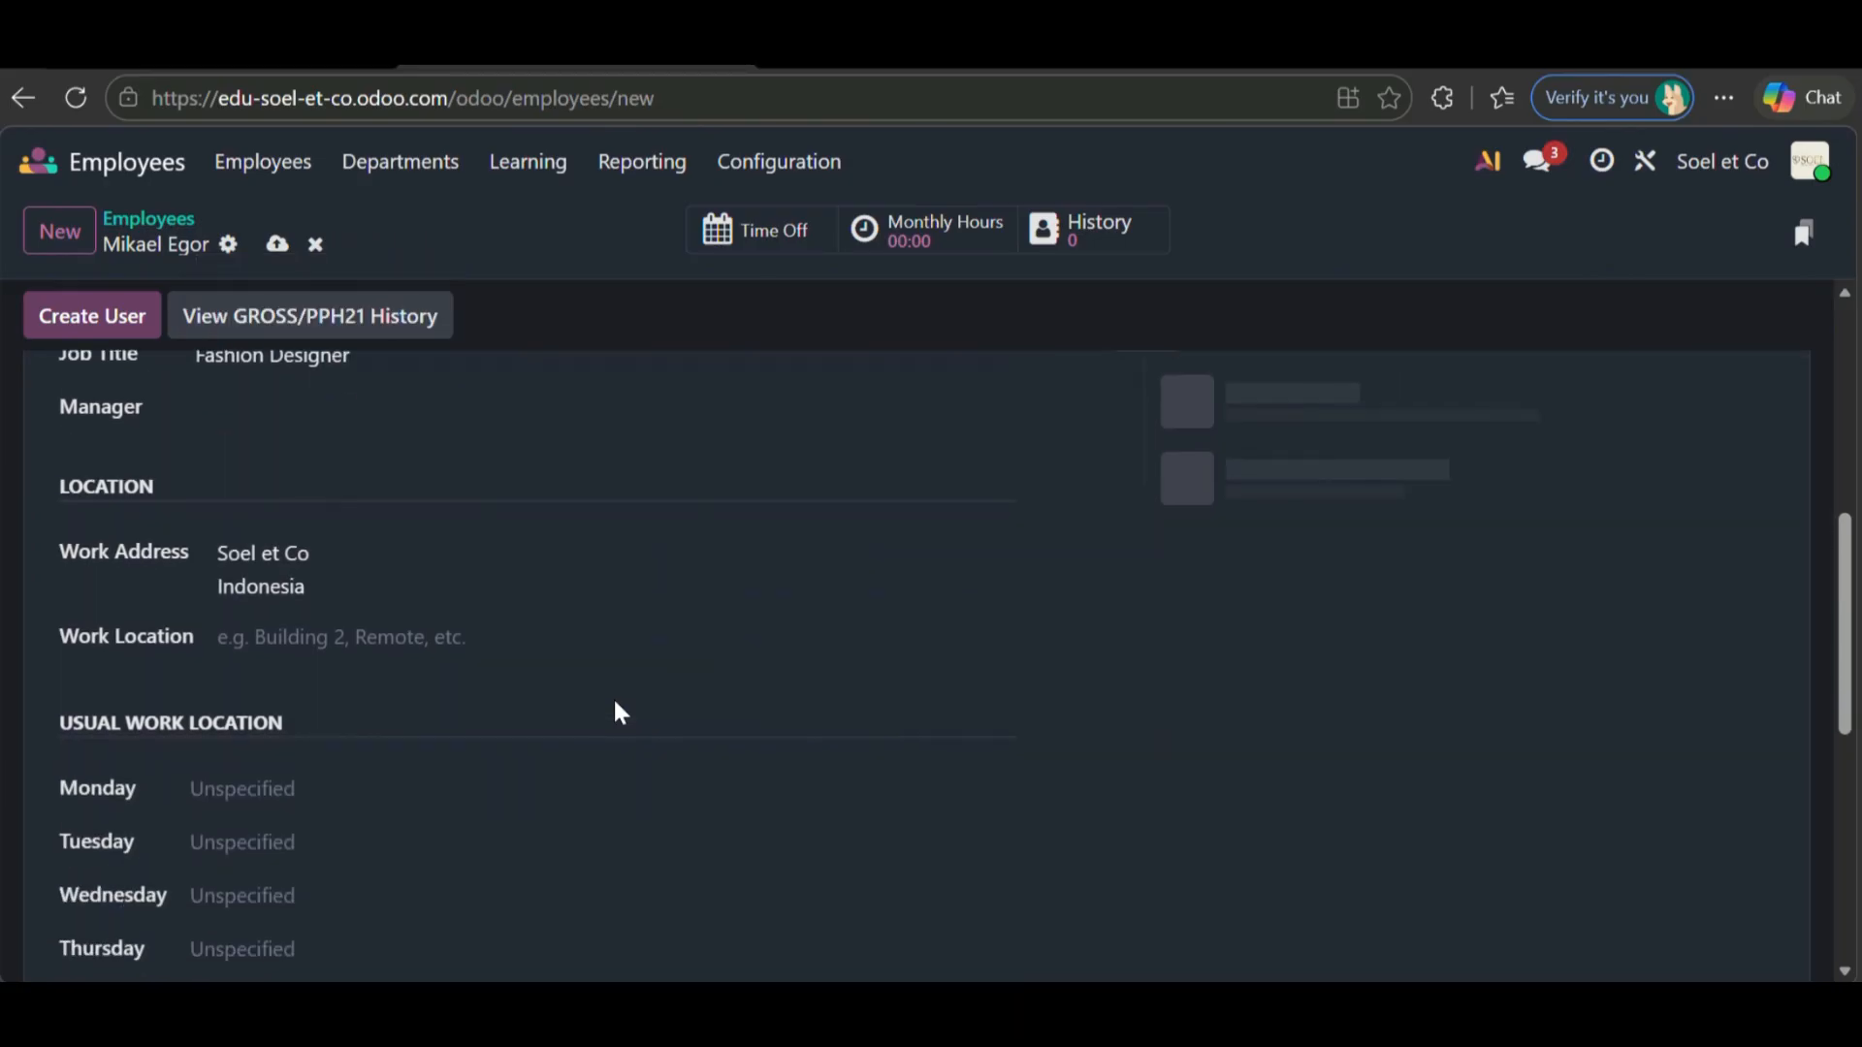
{"action": "scroll", "coordinate": [544, 659], "scroll_direction": "up", "scroll_amount": 1}
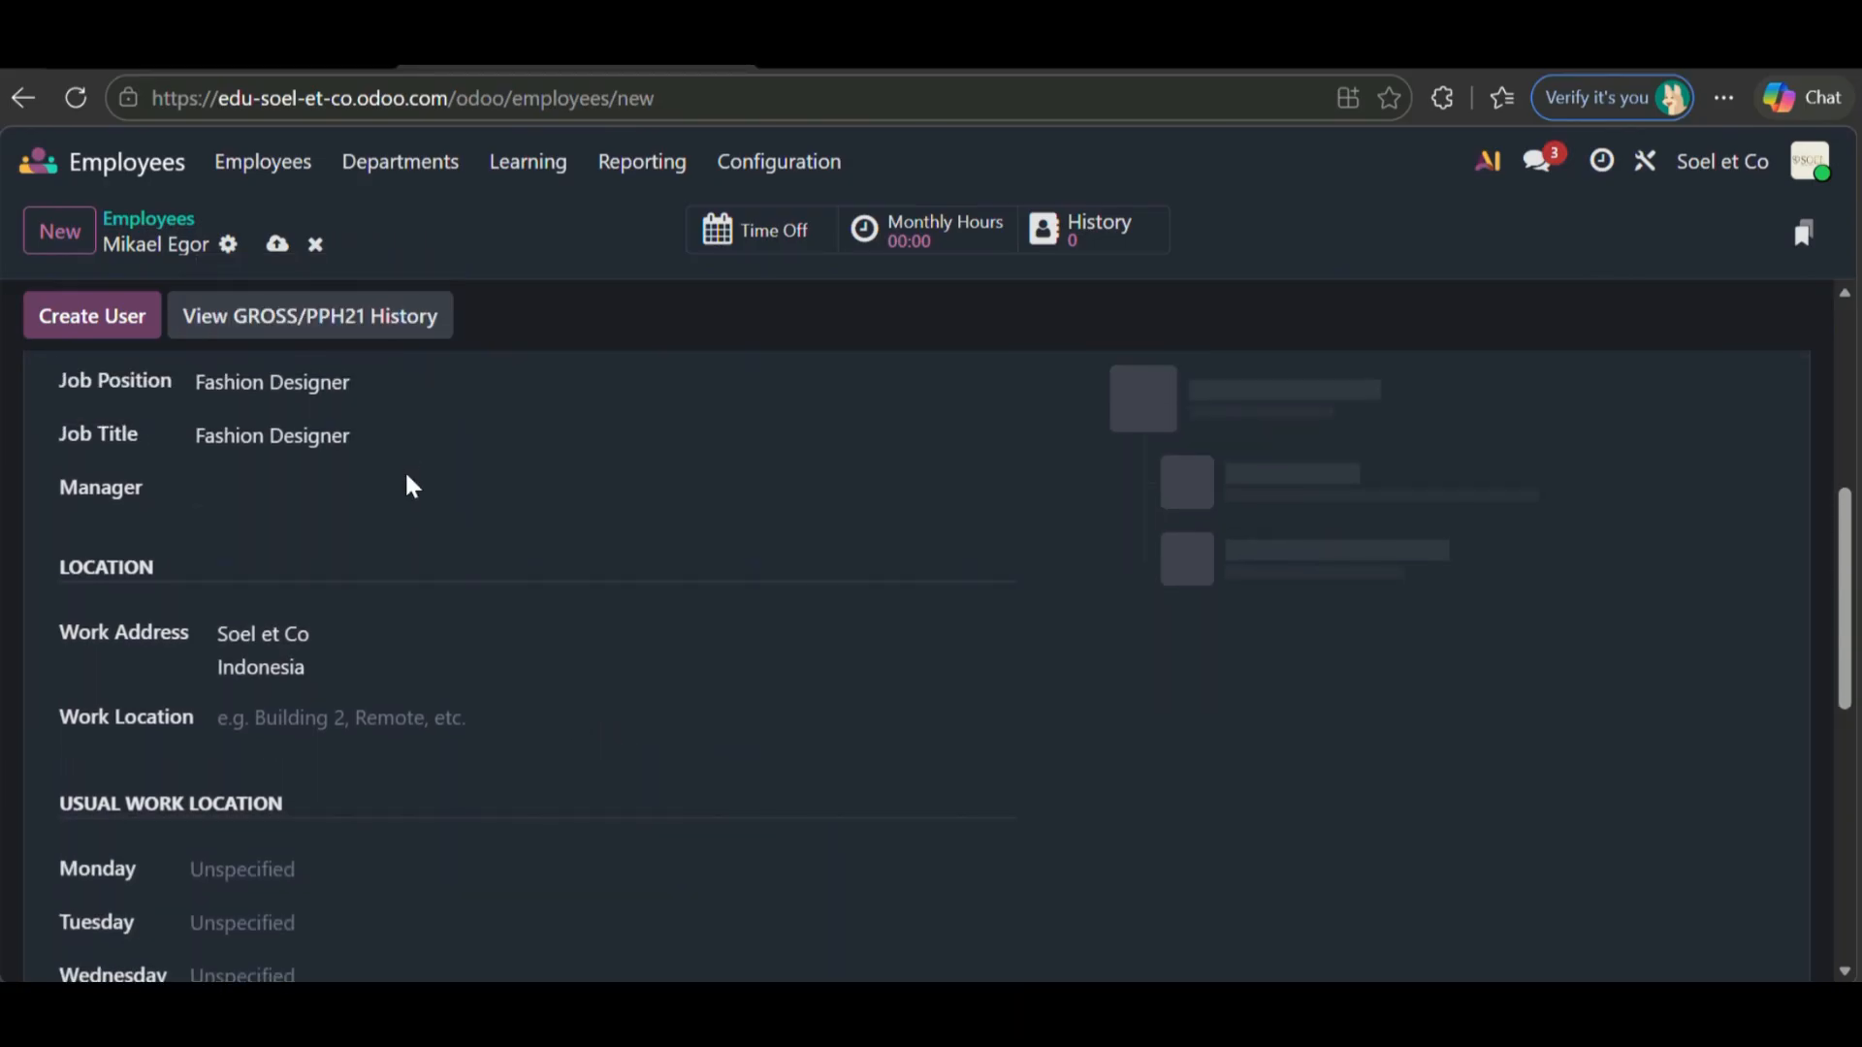
{"action": "left_click", "coordinate": [391, 496]}
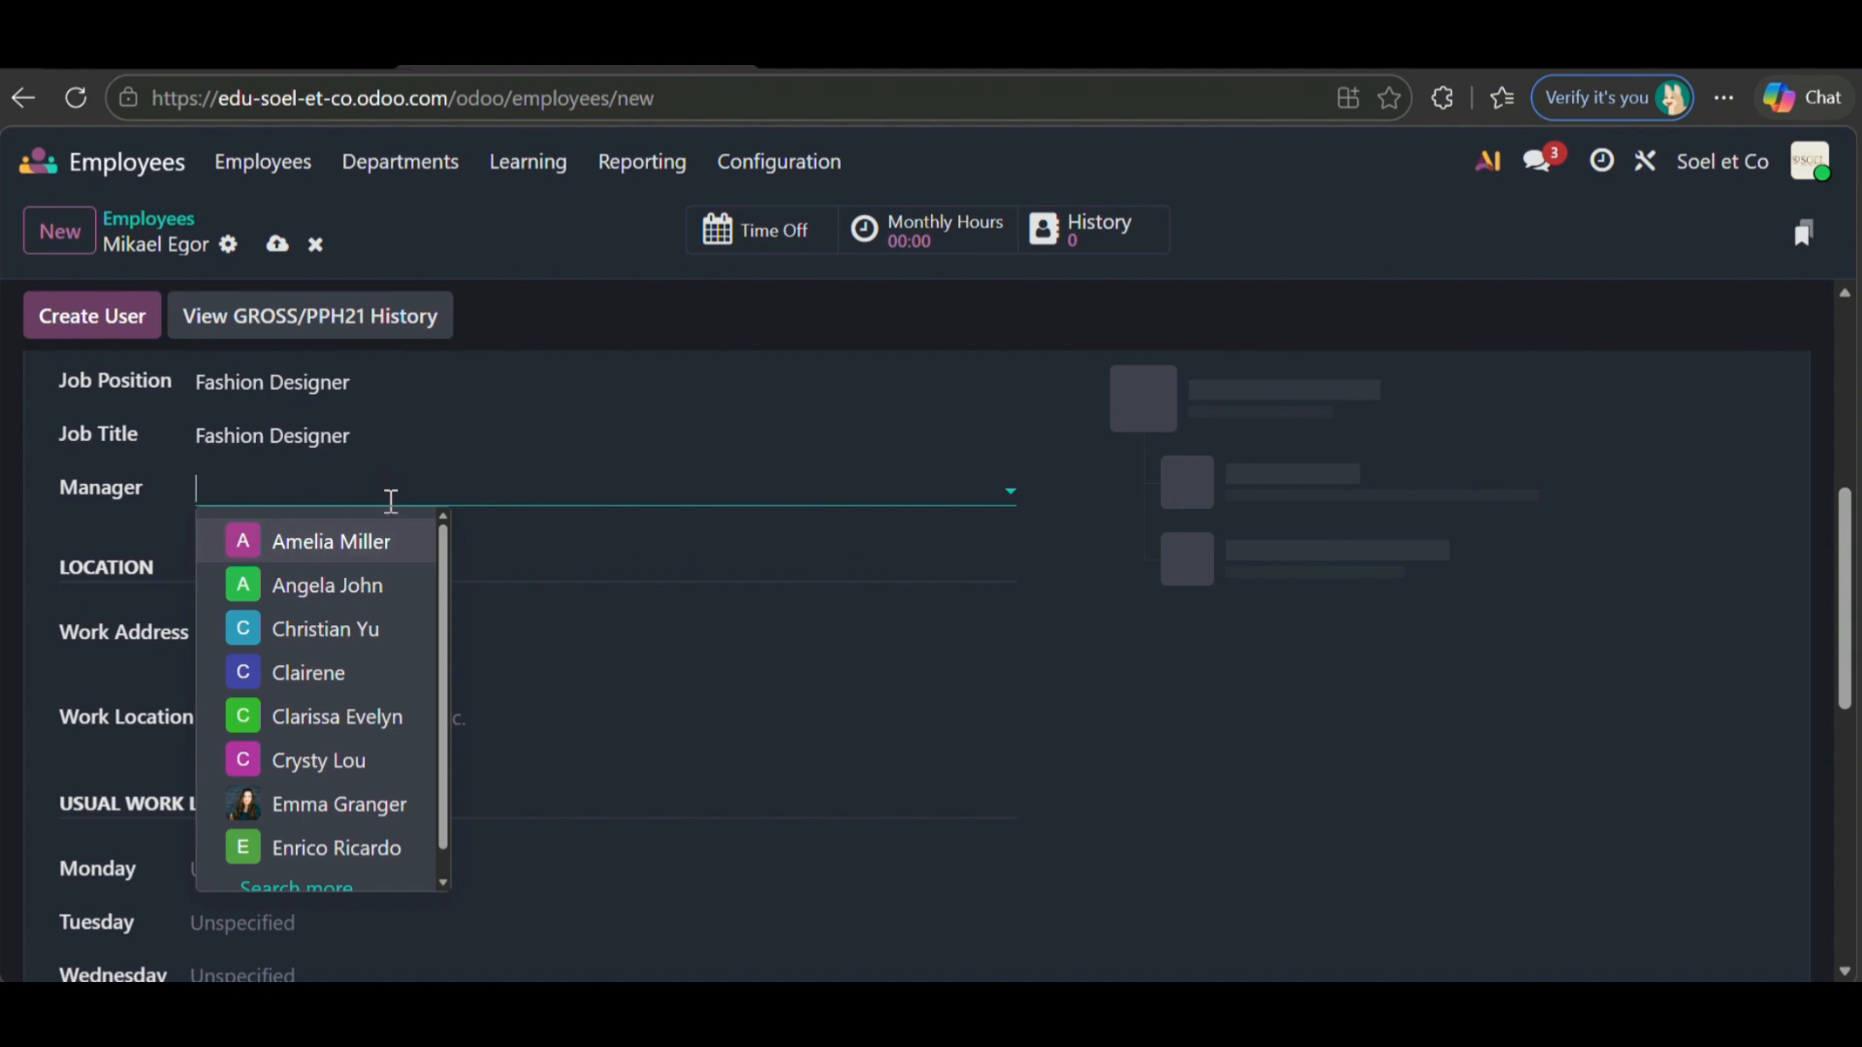
{"action": "left_click", "coordinate": [341, 858]}
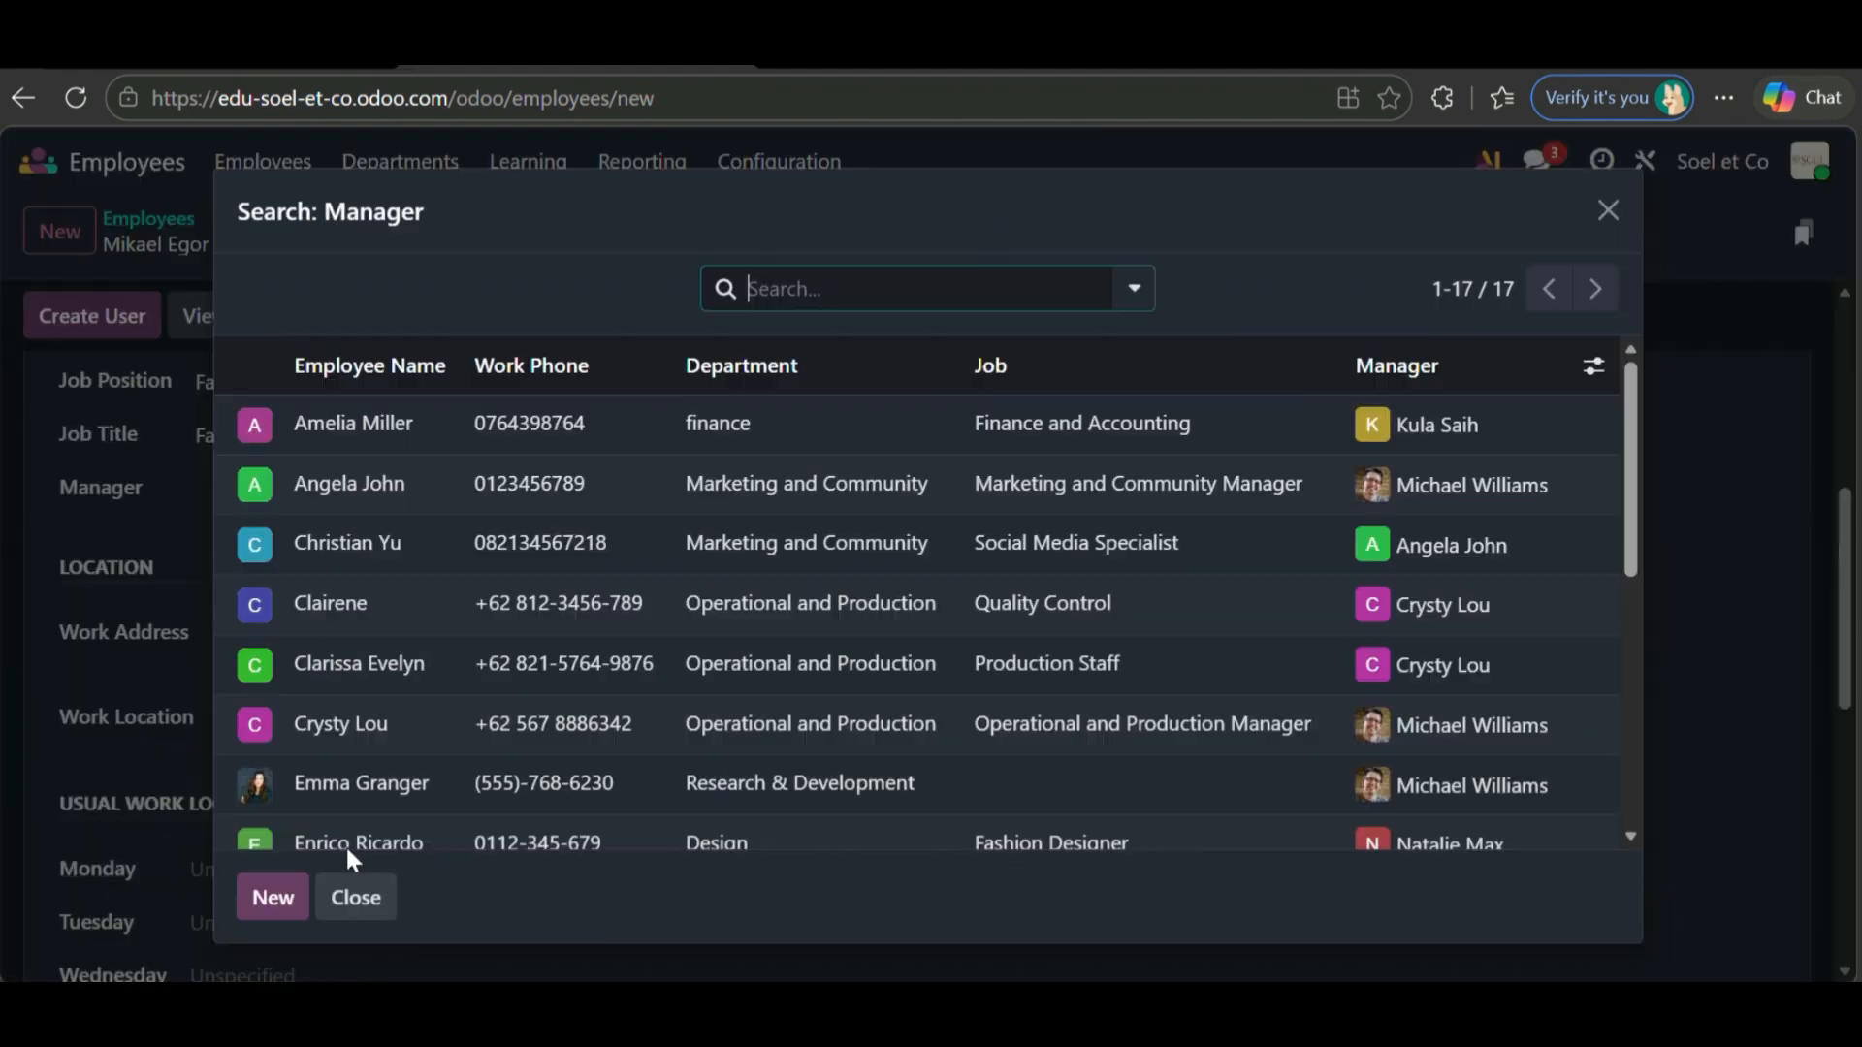
{"action": "scroll", "coordinate": [428, 679], "scroll_direction": "down", "scroll_amount": 2}
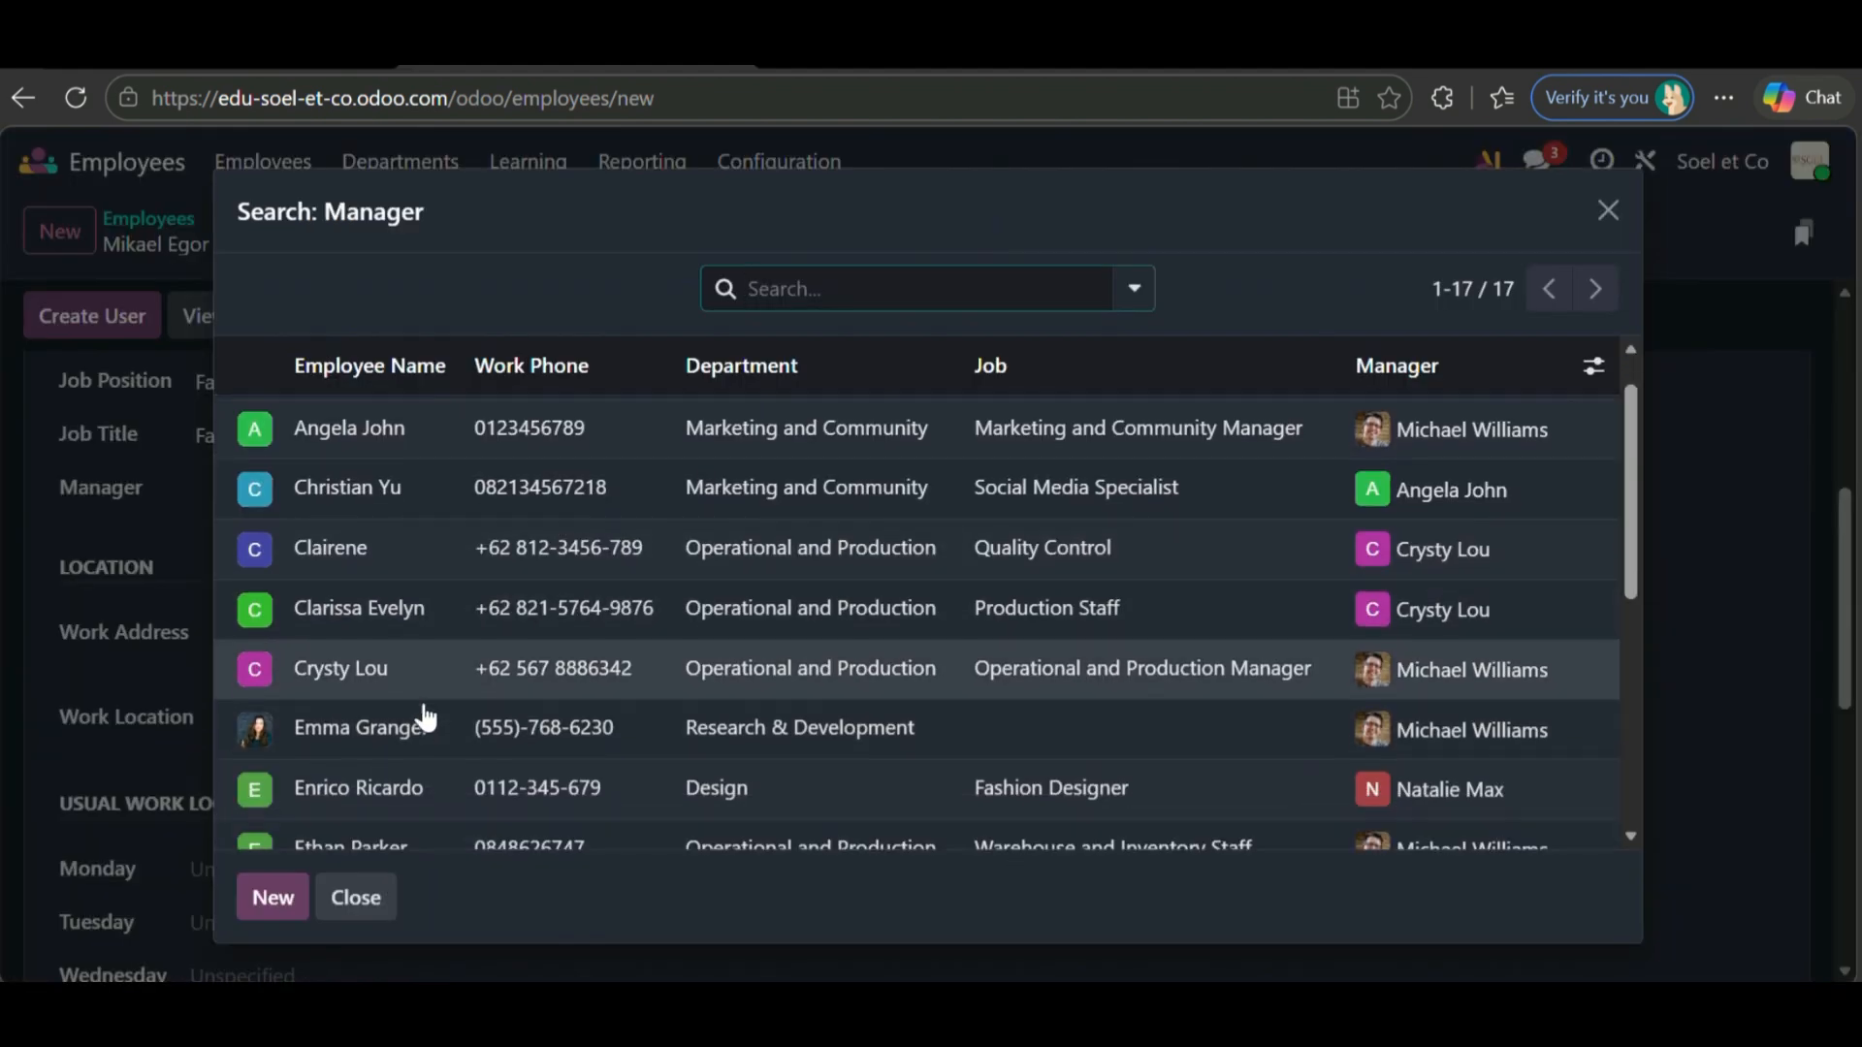
{"action": "scroll", "coordinate": [424, 716], "scroll_direction": "up", "scroll_amount": 2}
{"action": "scroll", "coordinate": [424, 716], "scroll_direction": "down", "scroll_amount": 6}
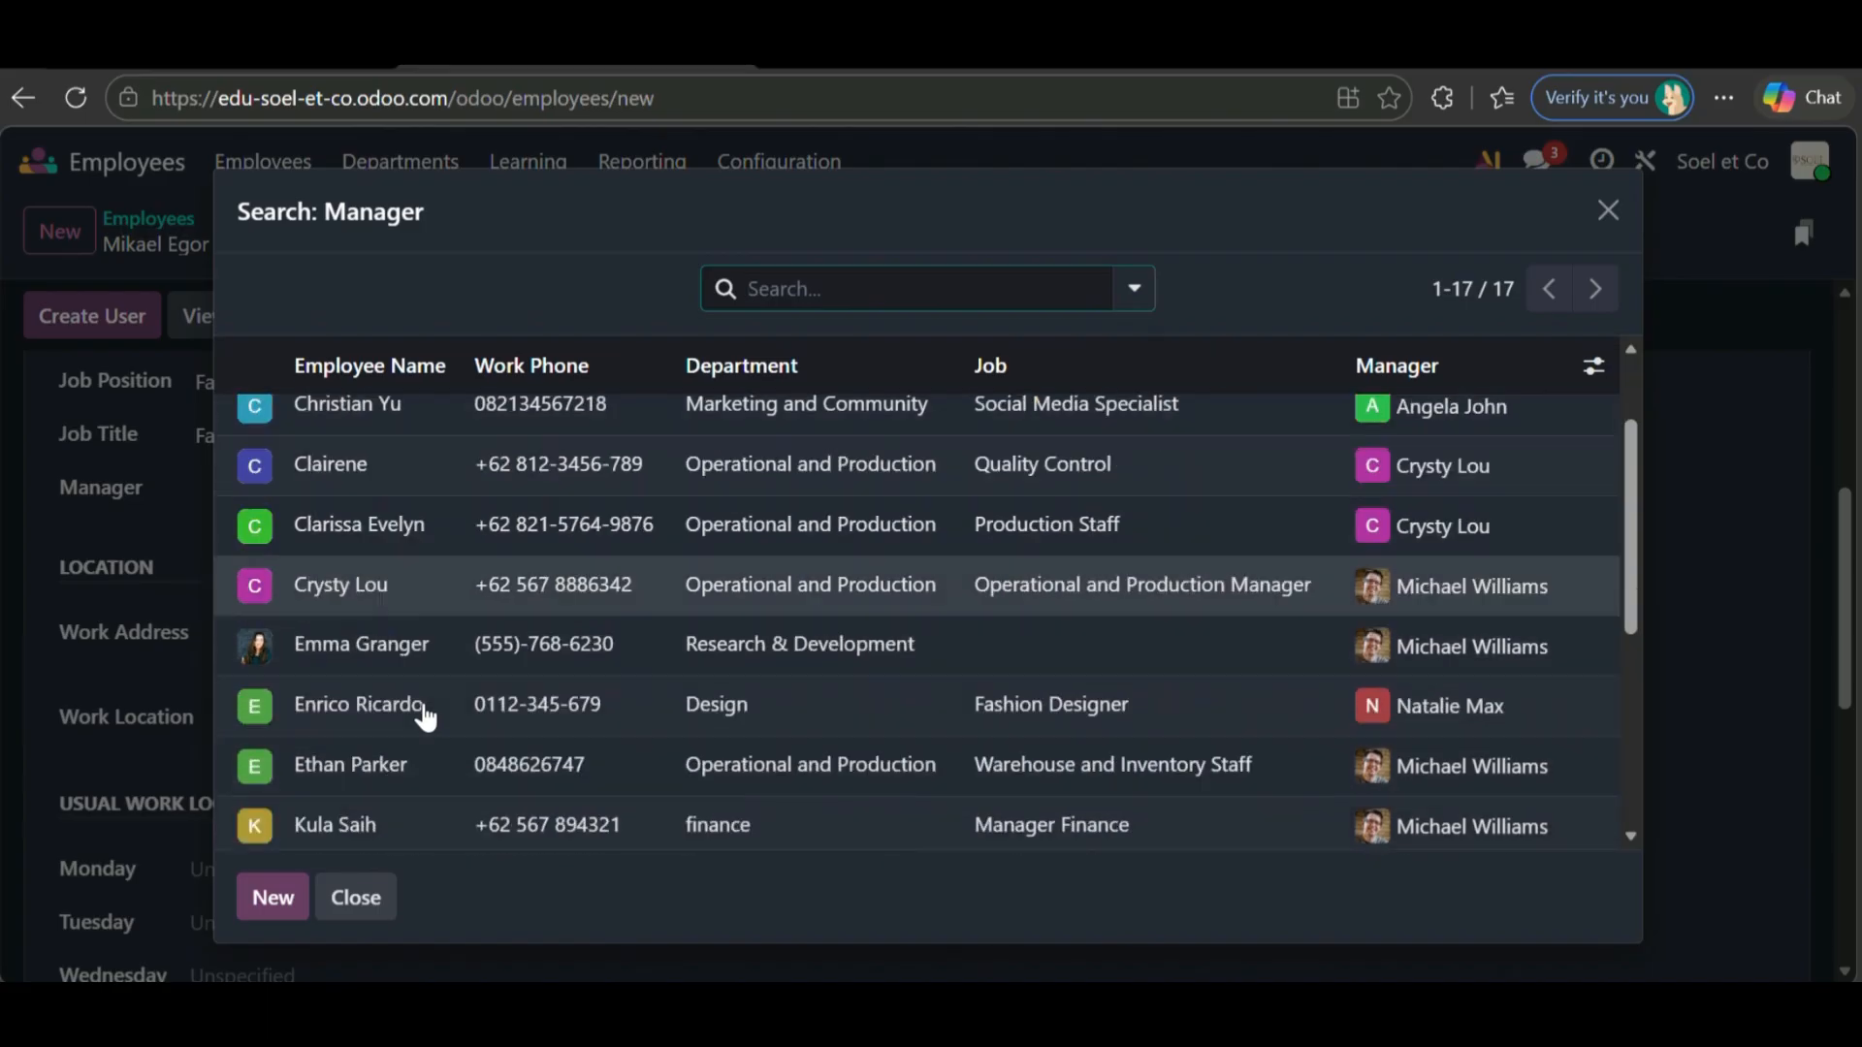
{"action": "scroll", "coordinate": [423, 718], "scroll_direction": "down", "scroll_amount": 1}
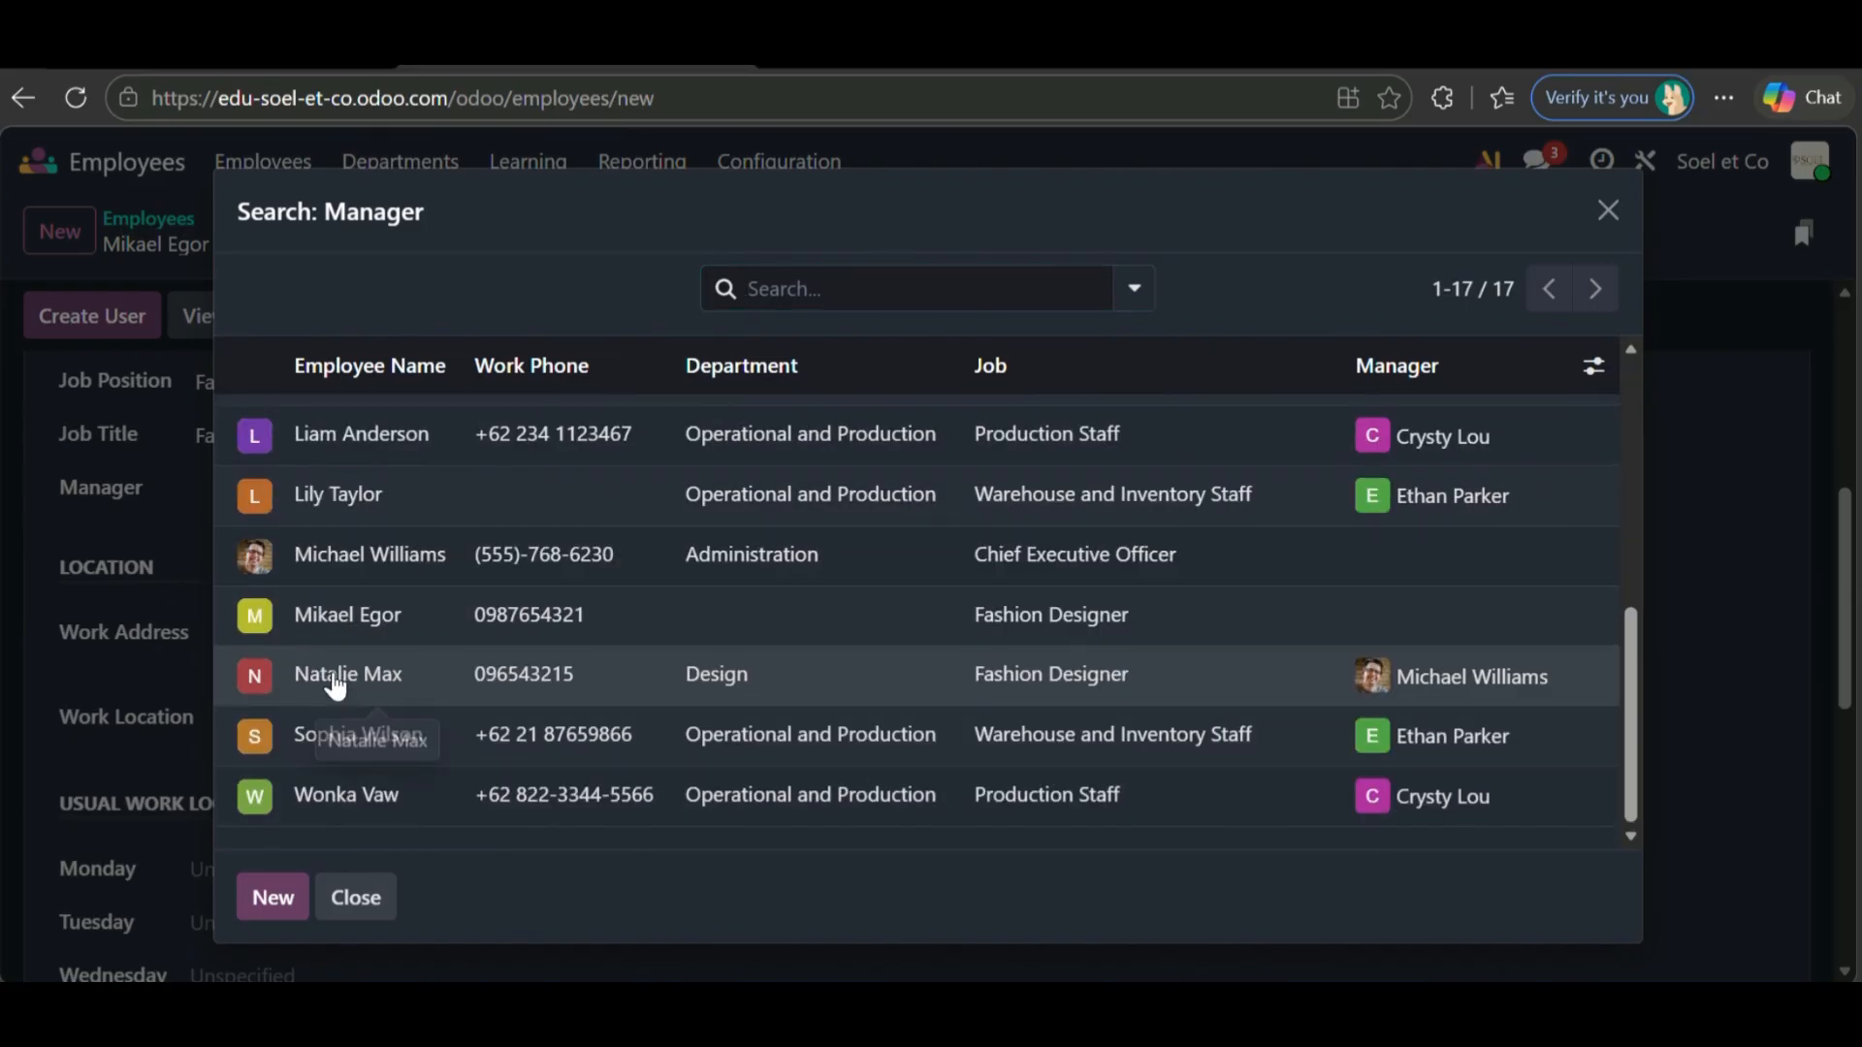
{"action": "left_click", "coordinate": [332, 674]}
{"action": "scroll", "coordinate": [475, 711], "scroll_direction": "down", "scroll_amount": 1}
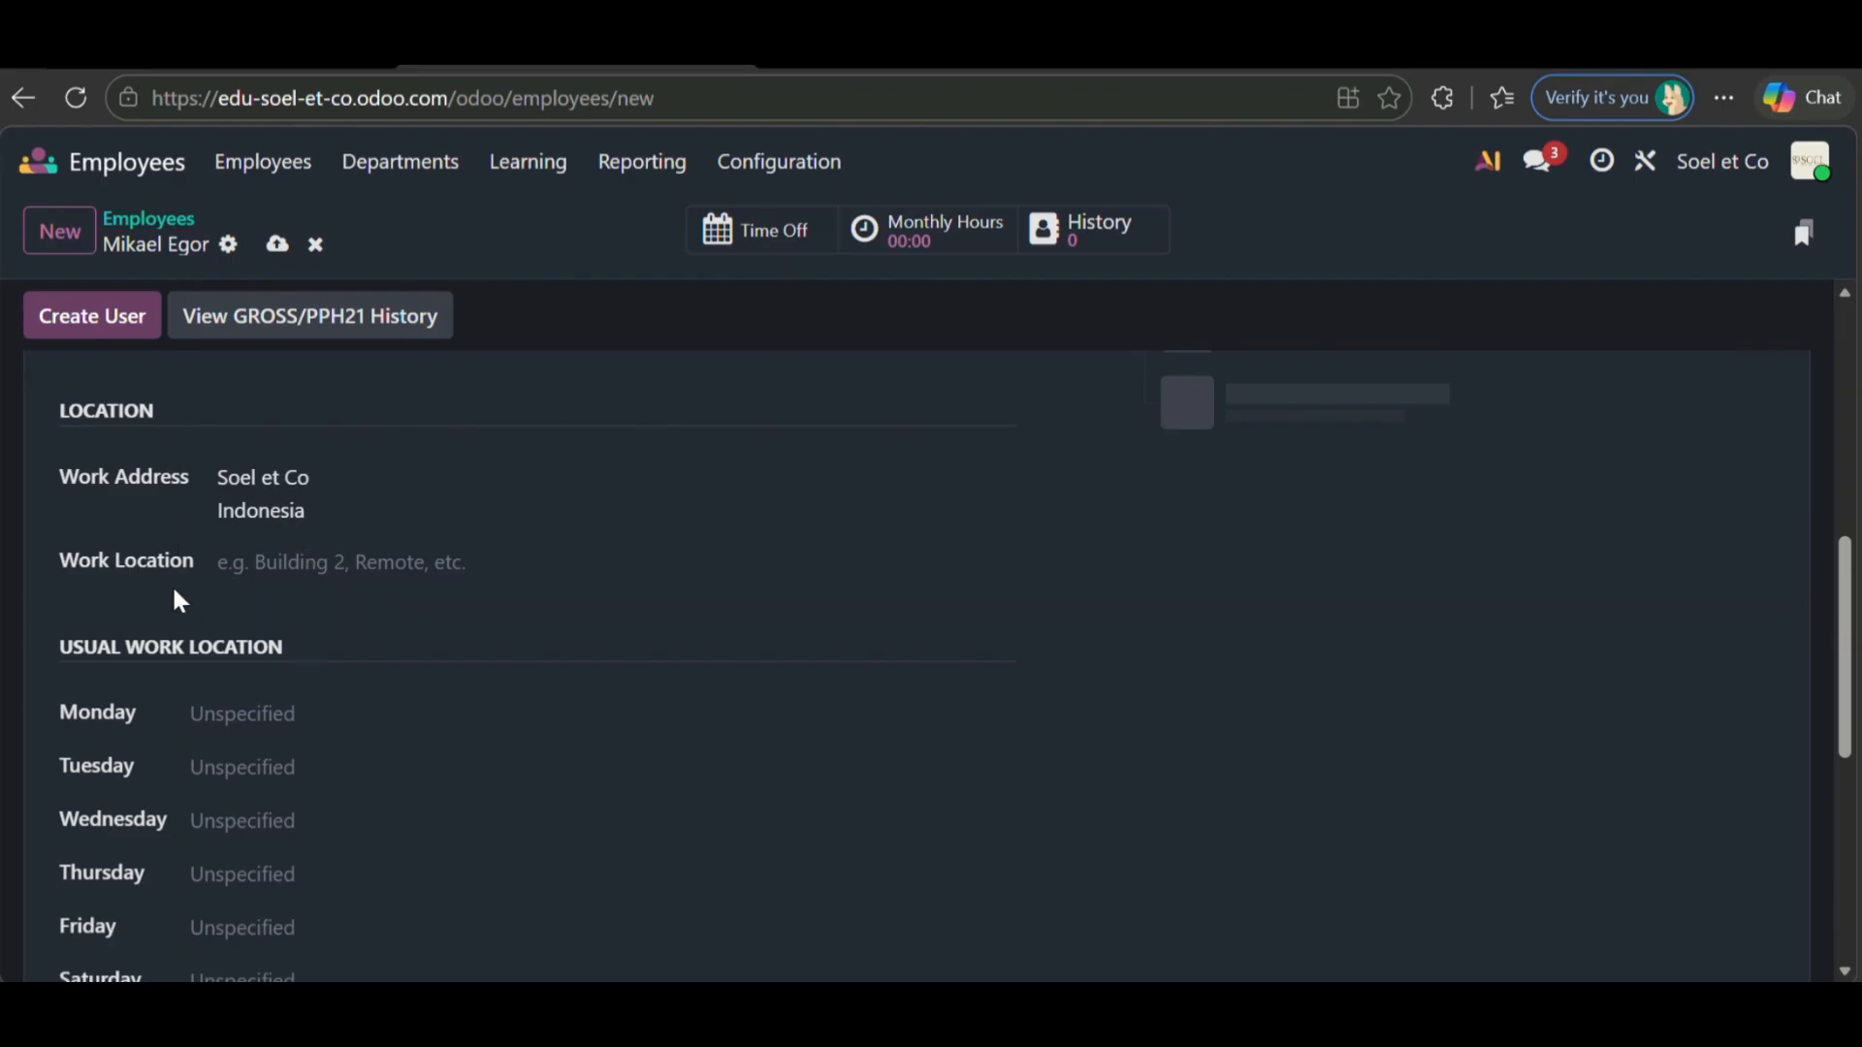
- Set Office as the usual work location for Monday through Thursday
{"action": "scroll", "coordinate": [485, 650], "scroll_direction": "down", "scroll_amount": 2}
{"action": "left_click", "coordinate": [353, 595]}
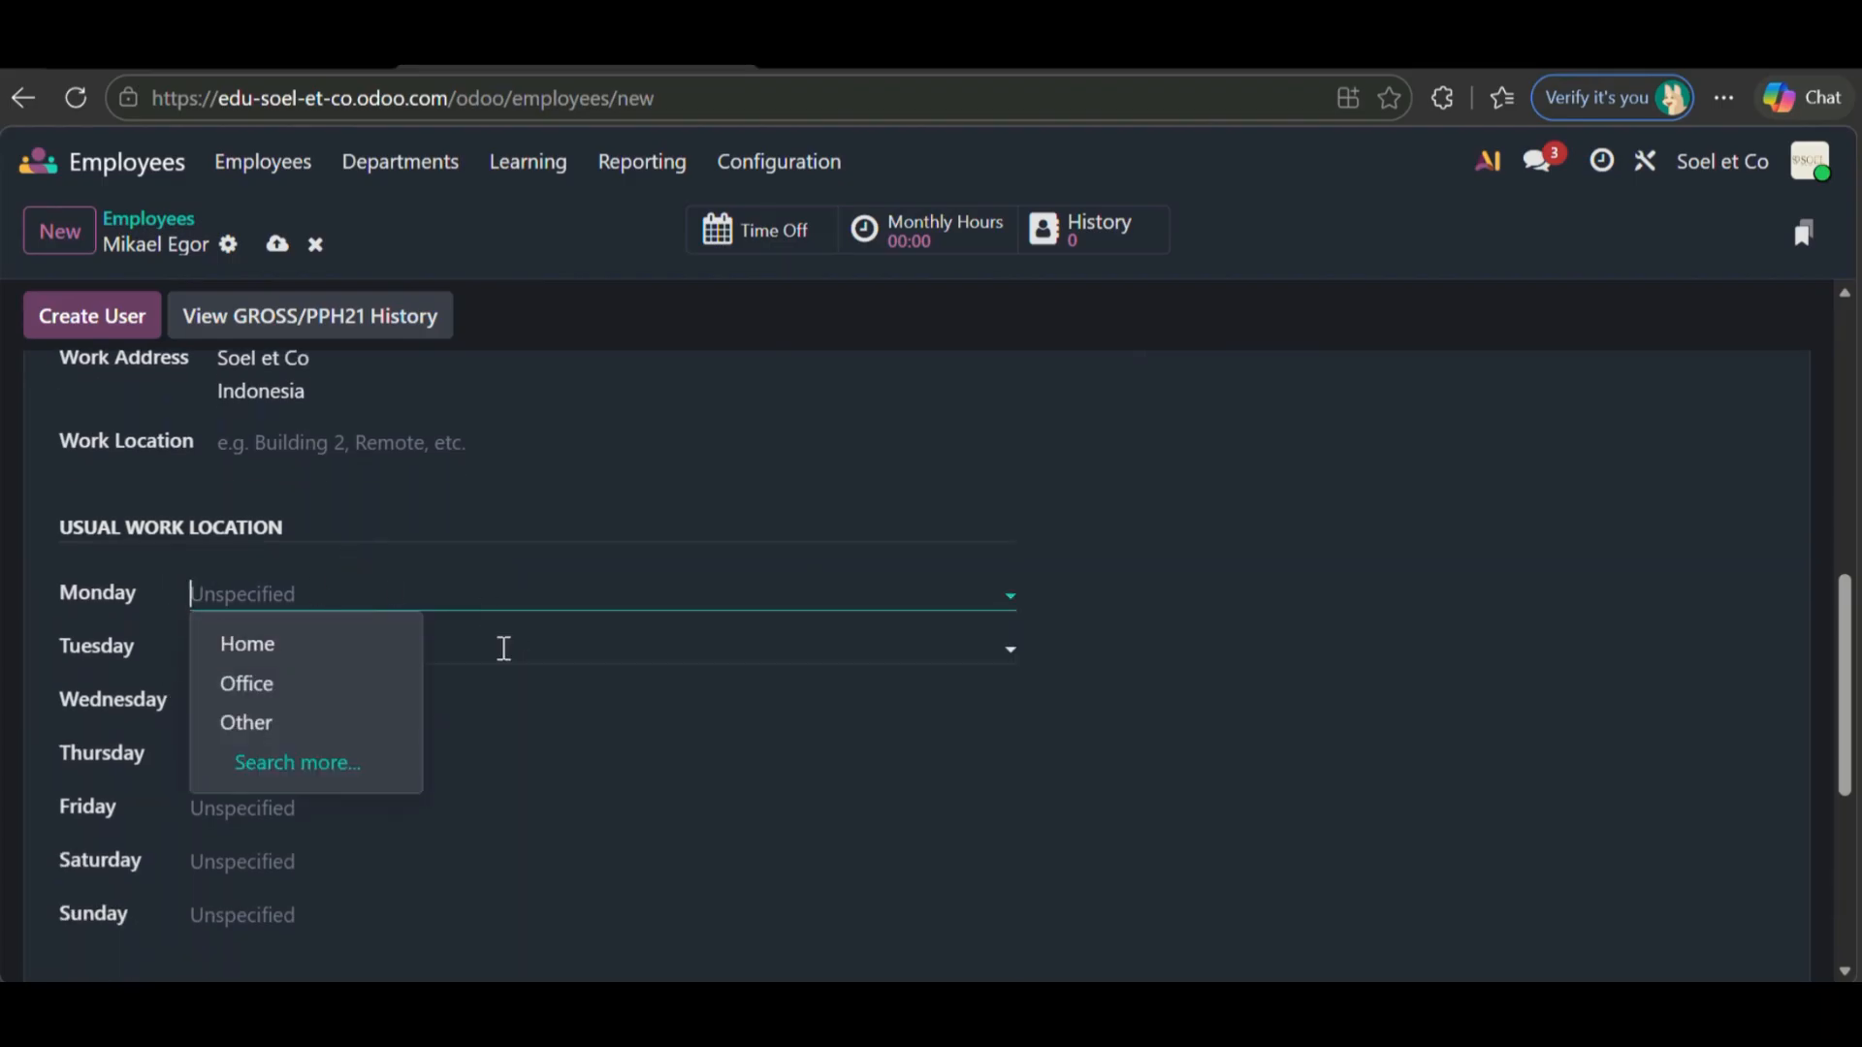
{"action": "left_click", "coordinate": [373, 683]}
{"action": "scroll", "coordinate": [371, 678], "scroll_direction": "down", "scroll_amount": 2}
{"action": "left_click", "coordinate": [304, 561]}
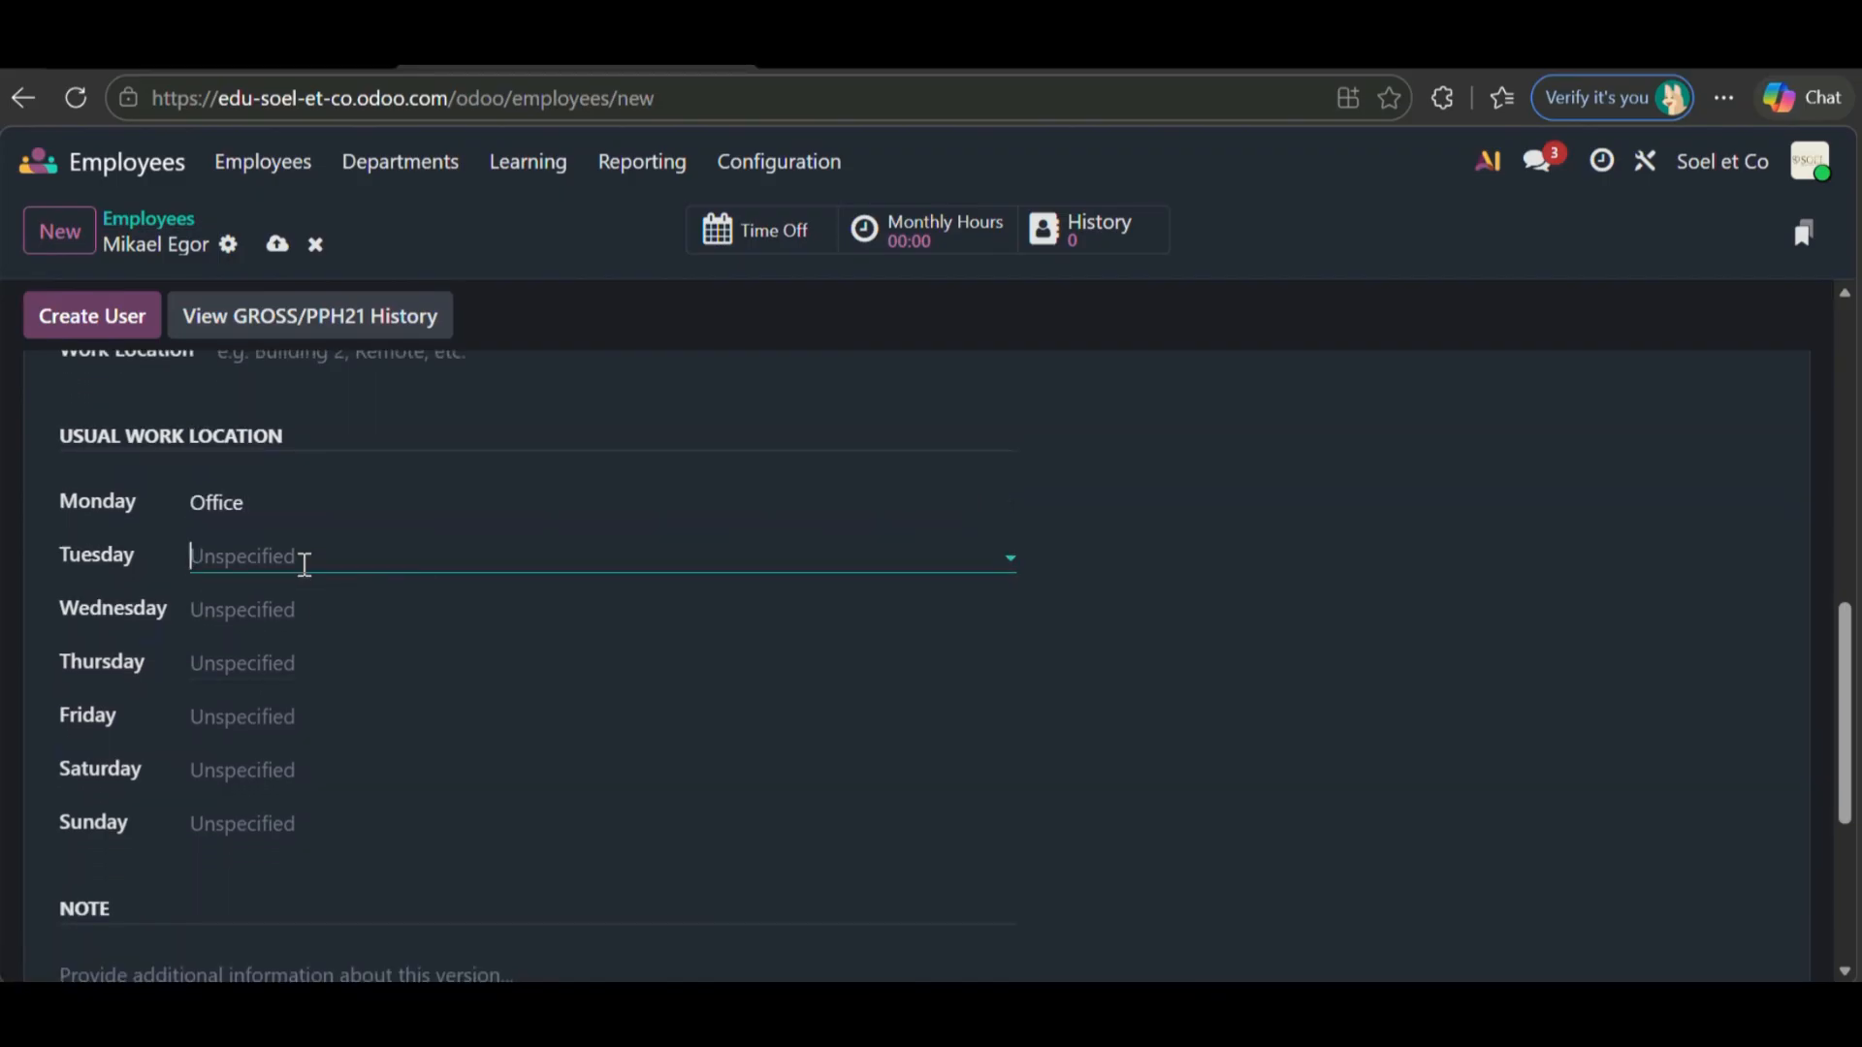
{"action": "left_click", "coordinate": [311, 652]}
{"action": "left_click", "coordinate": [311, 611]}
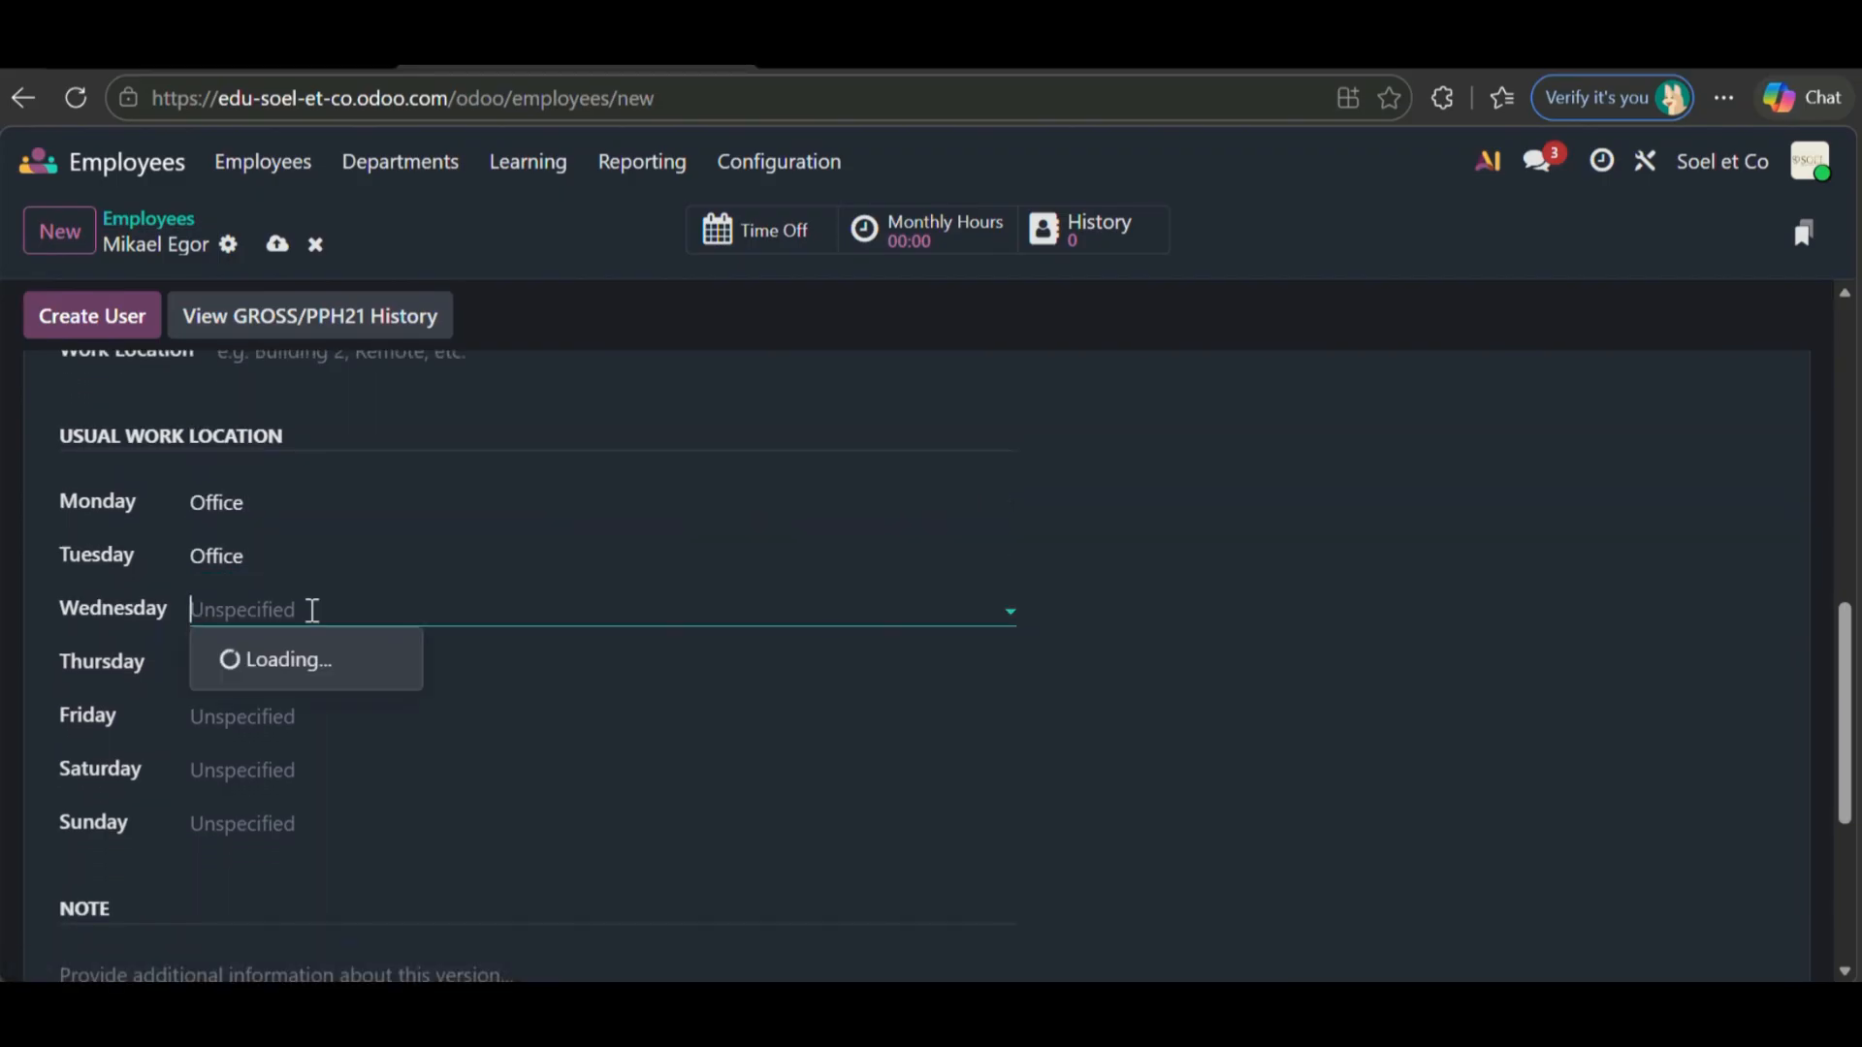
{"action": "left_click", "coordinate": [304, 696]}
{"action": "left_click", "coordinate": [301, 659]}
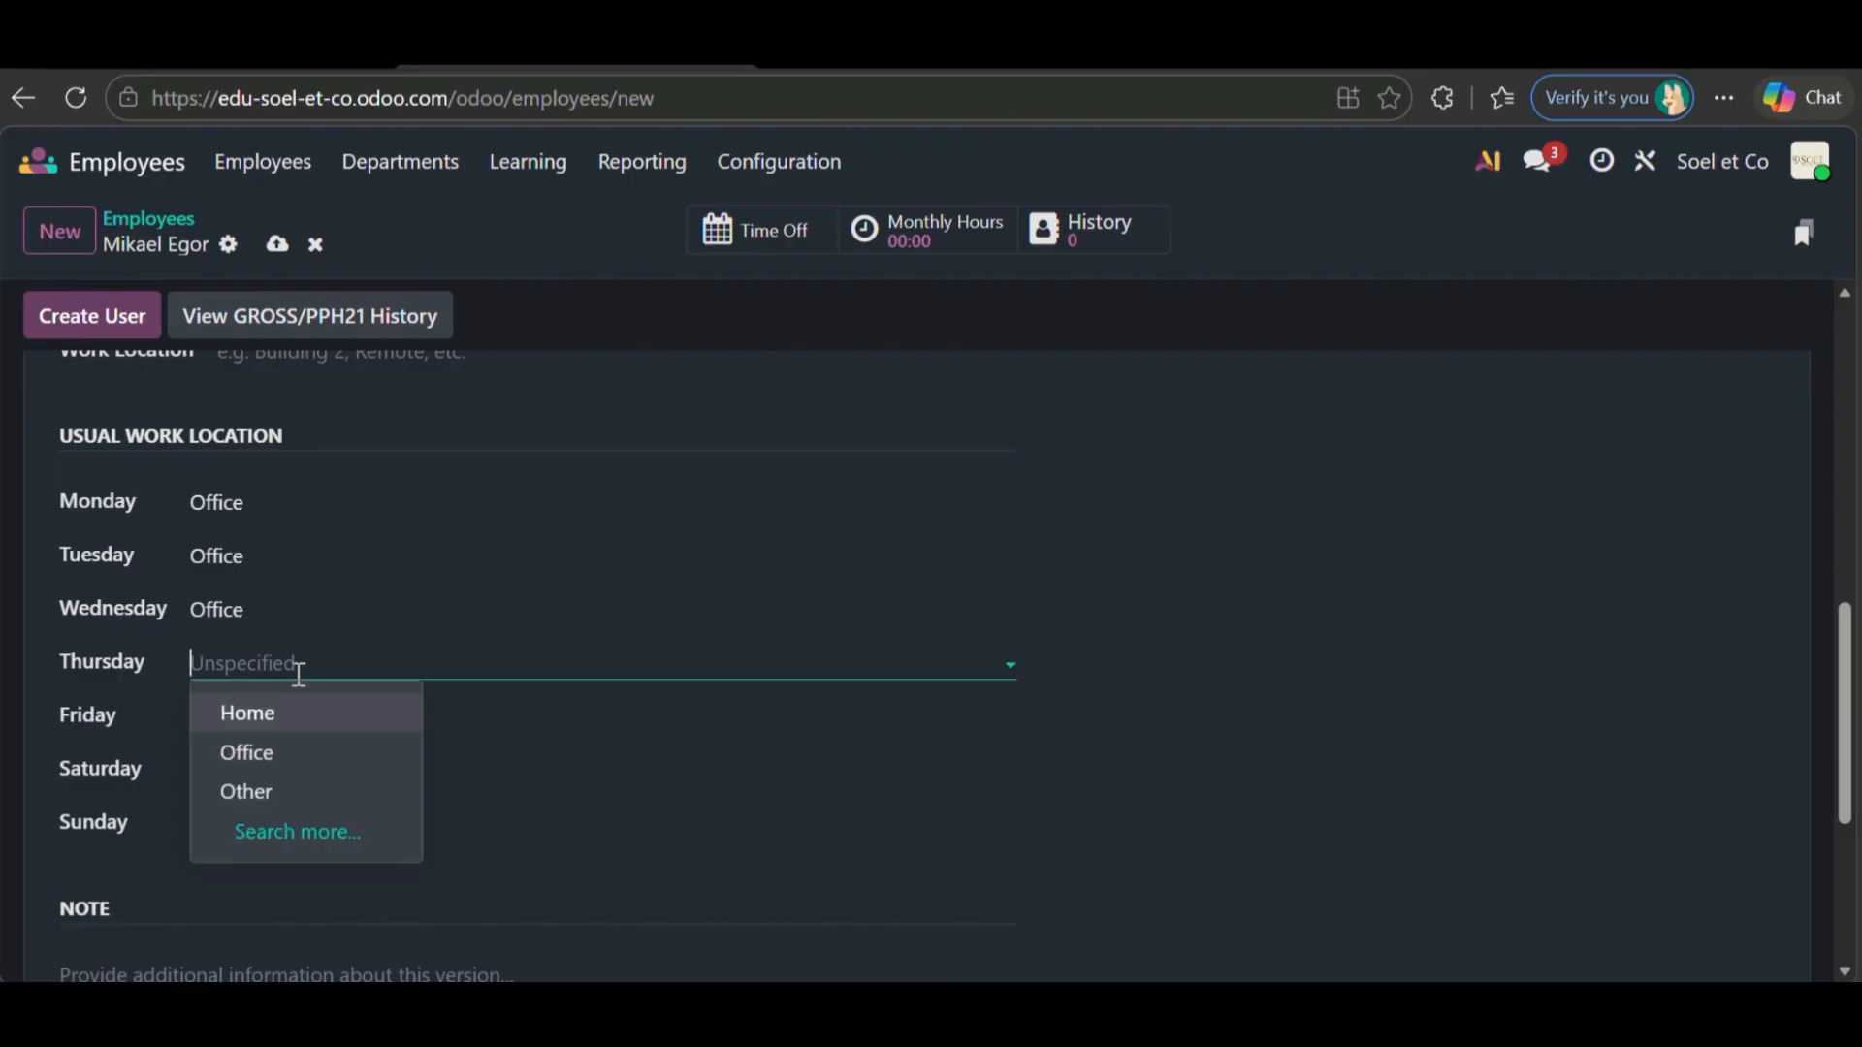
{"action": "left_click", "coordinate": [301, 752]}
- Set Home as the usual work location for Friday, Saturday and Sunday
{"action": "left_click", "coordinate": [300, 722]}
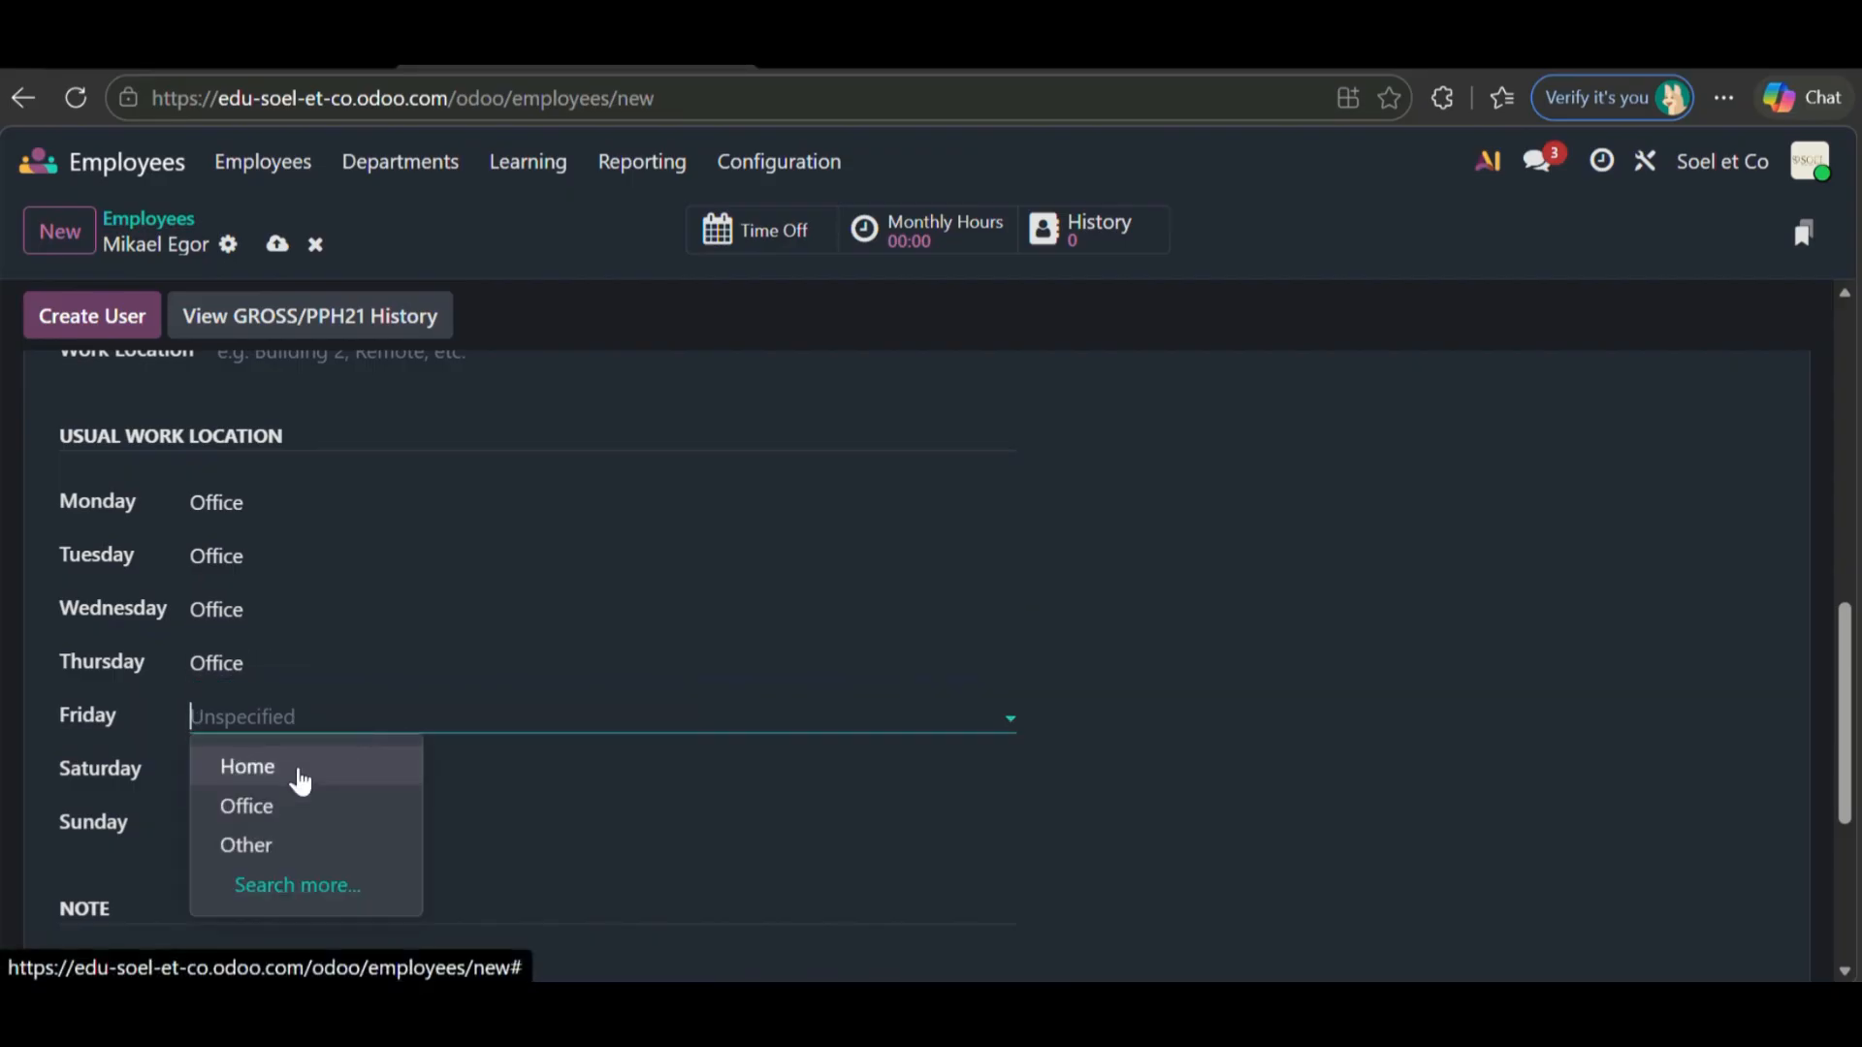
{"action": "left_click", "coordinate": [301, 771]}
{"action": "scroll", "coordinate": [299, 773], "scroll_direction": "down", "scroll_amount": 1}
{"action": "left_click", "coordinate": [282, 689]}
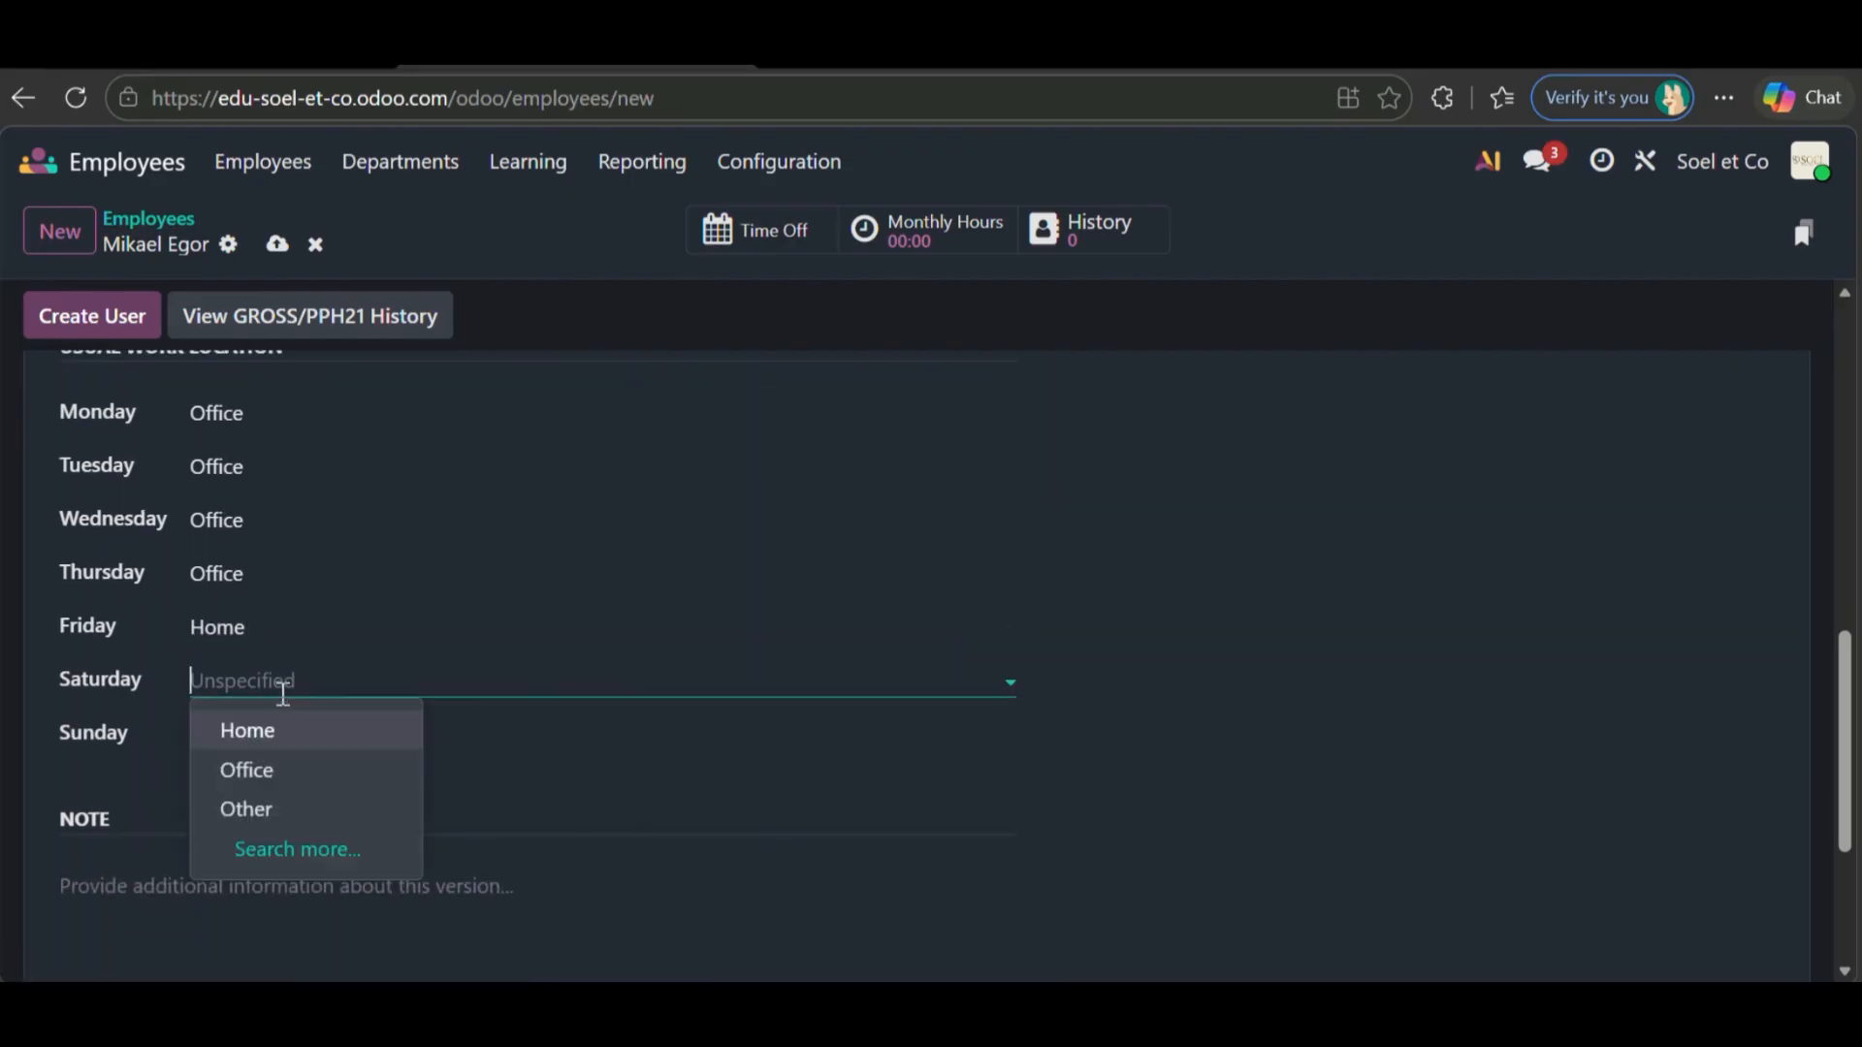
{"action": "left_click", "coordinate": [283, 742]}
{"action": "left_click", "coordinate": [282, 738]}
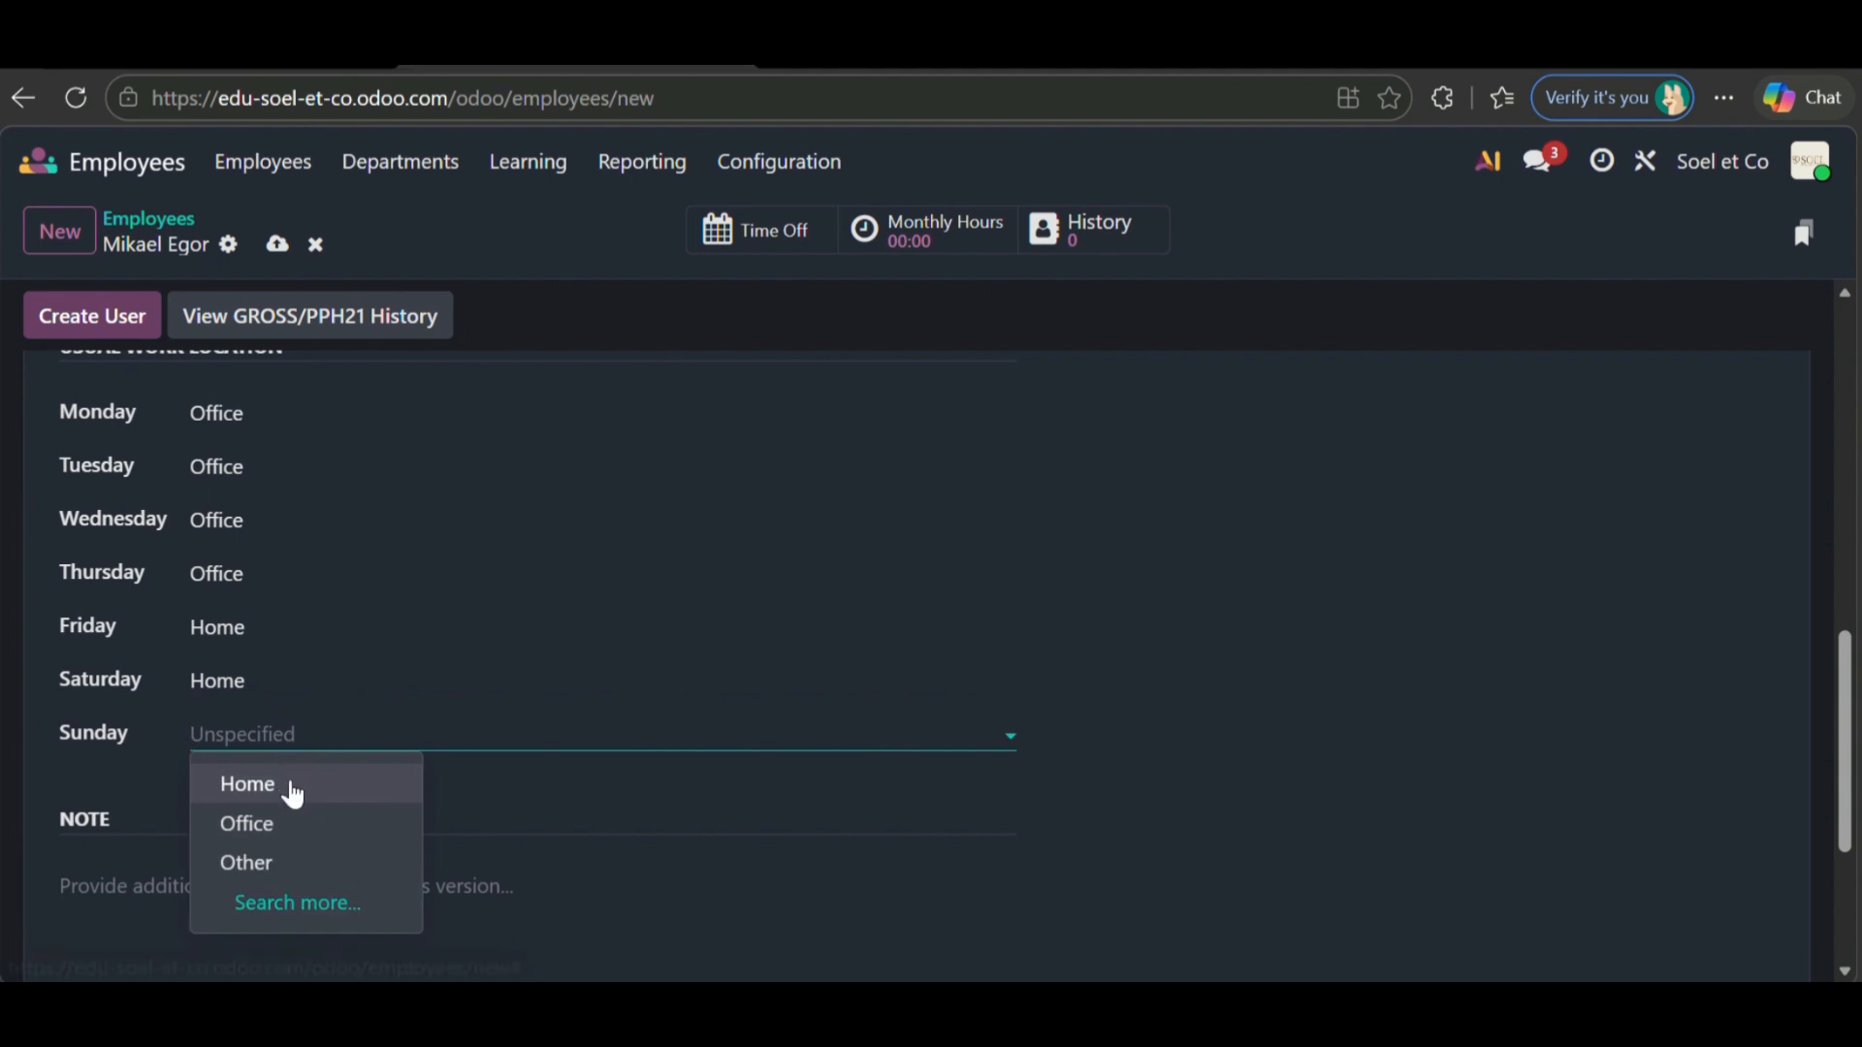
{"action": "left_click", "coordinate": [290, 786]}
{"action": "scroll", "coordinate": [505, 679], "scroll_direction": "up", "scroll_amount": 9}
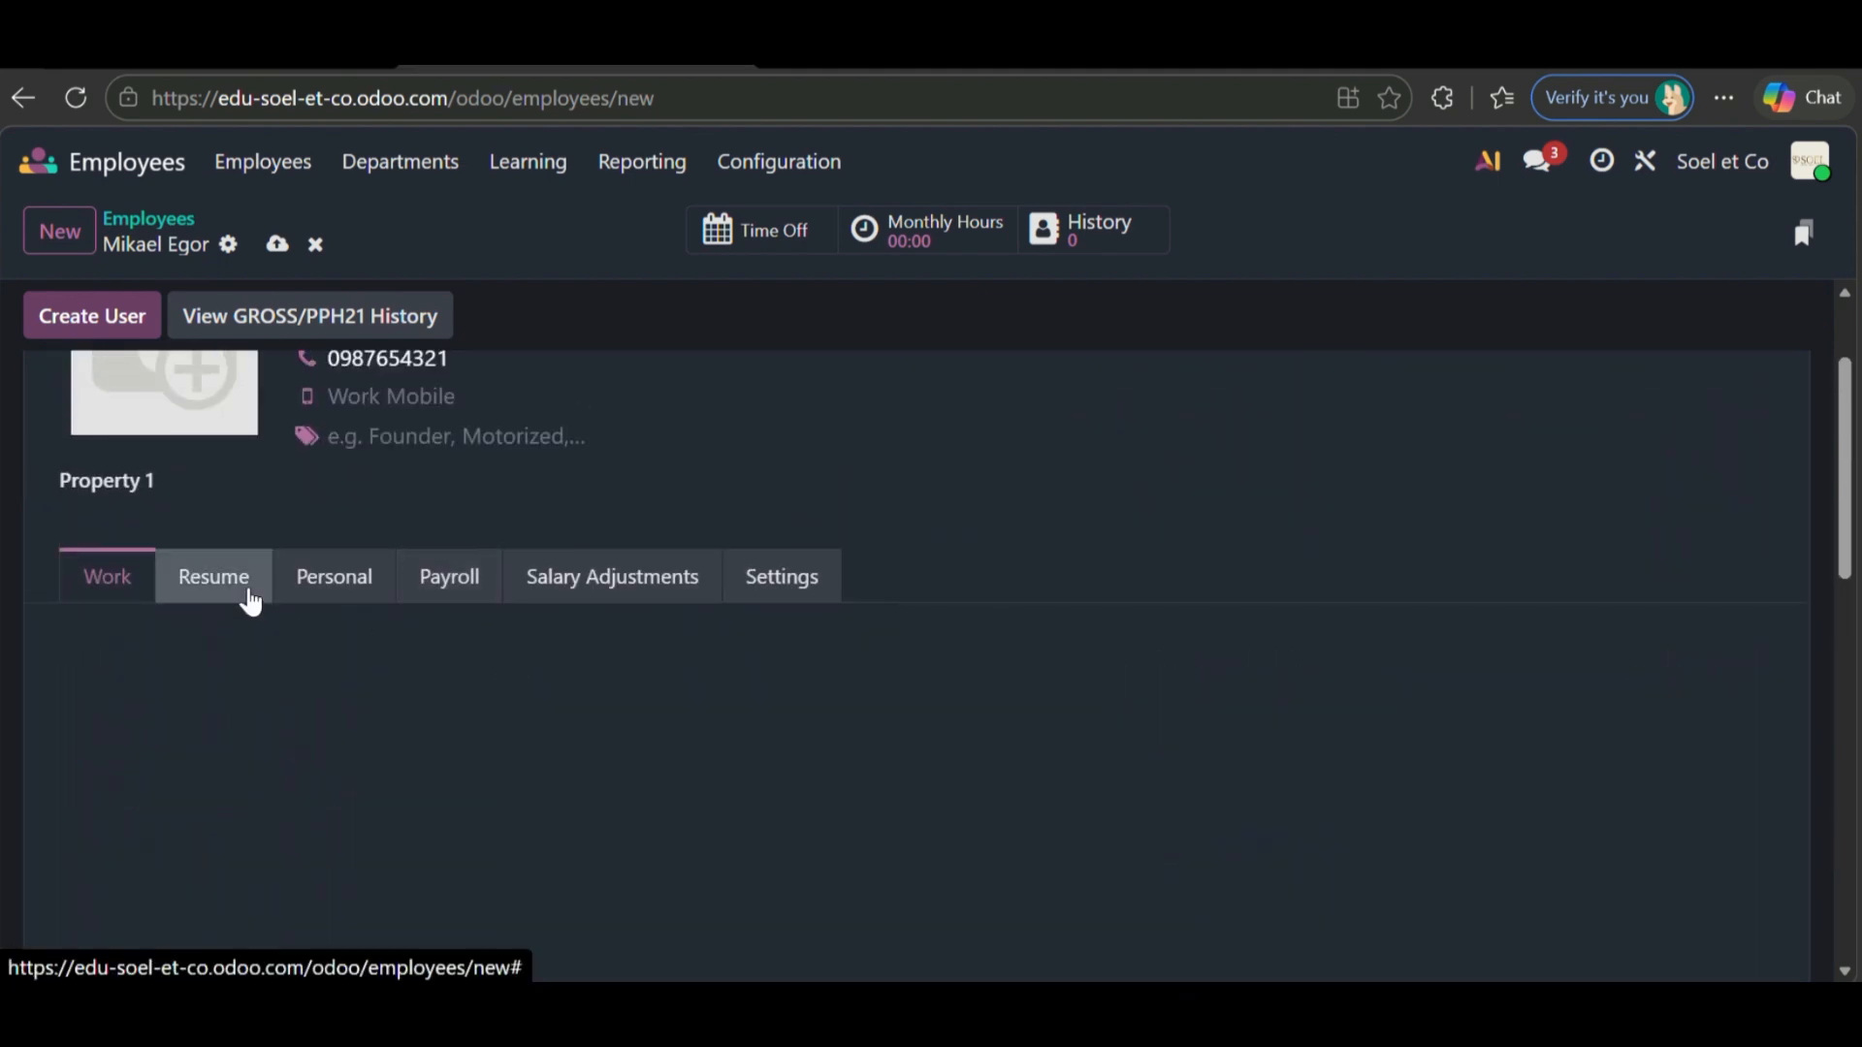
- On the Personal tab, enter the employee's private e-mail and private phone number
{"action": "left_click", "coordinate": [242, 593]}
{"action": "scroll", "coordinate": [432, 686], "scroll_direction": "down", "scroll_amount": 1}
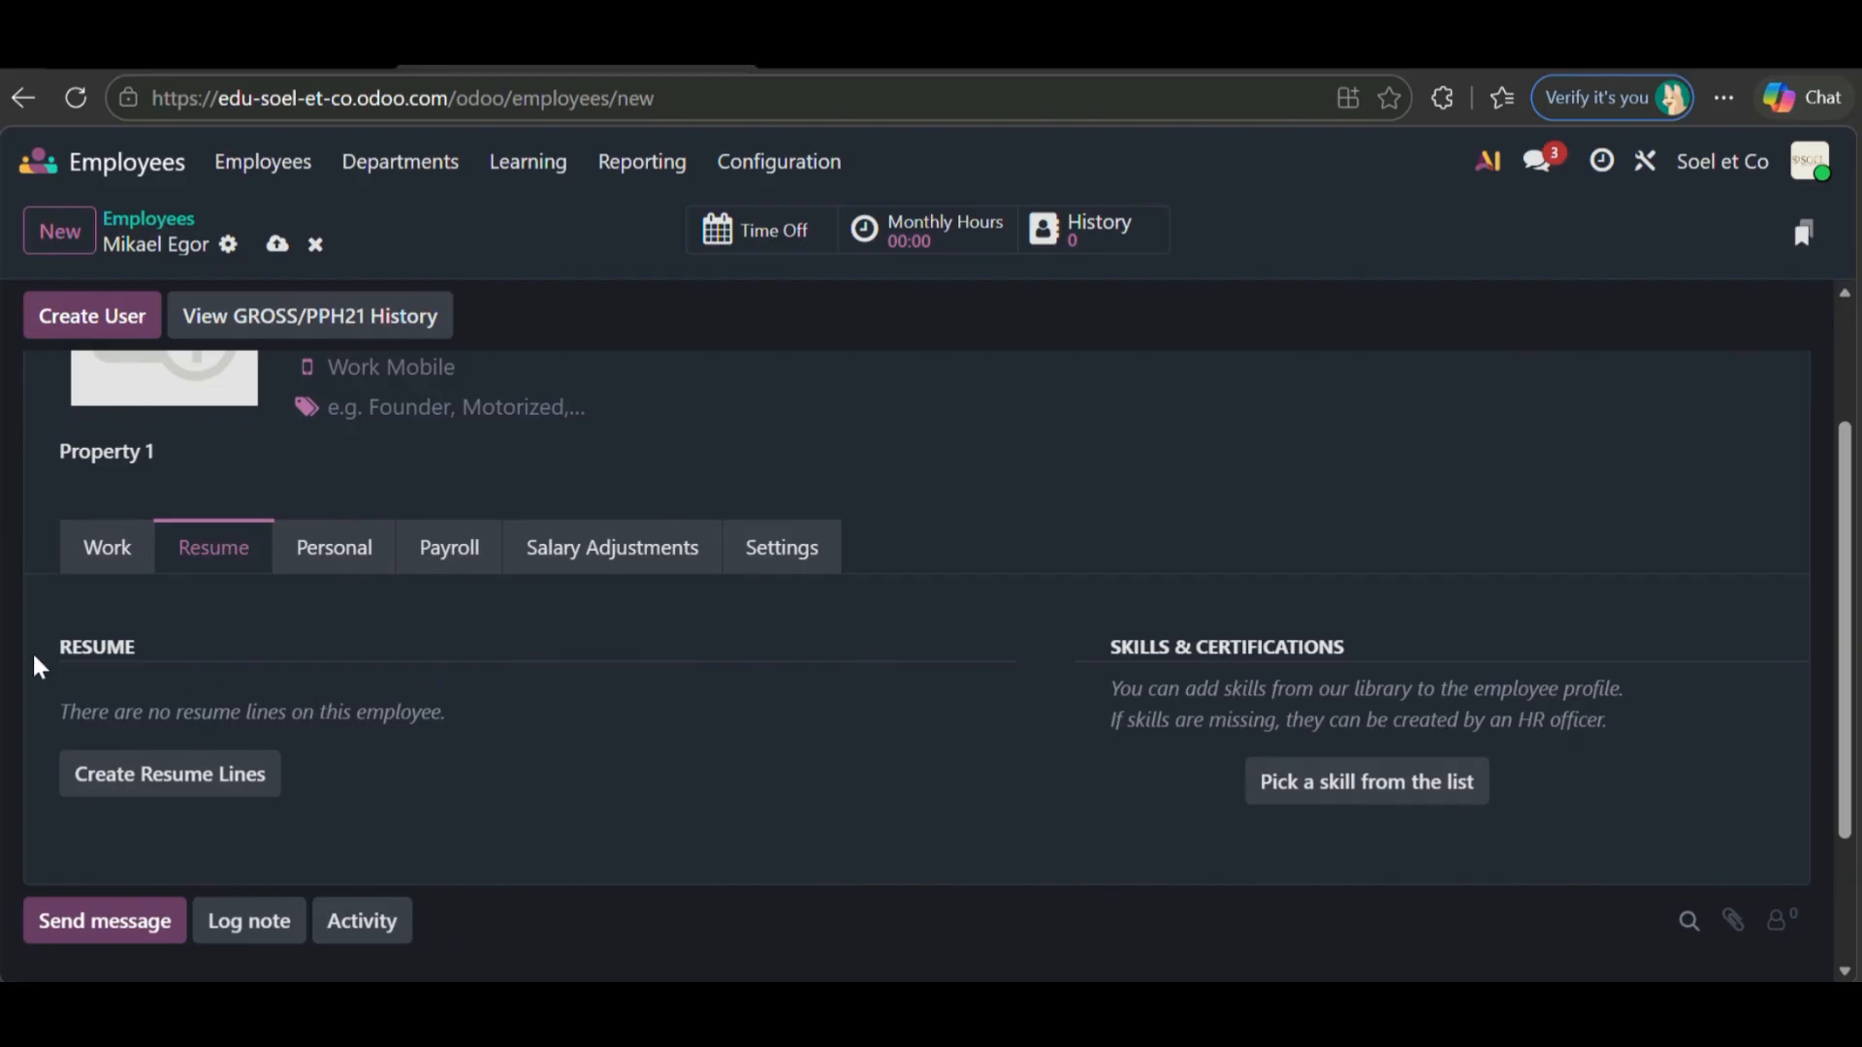
{"action": "left_click", "coordinate": [341, 569]}
{"action": "scroll", "coordinate": [378, 714], "scroll_direction": "down", "scroll_amount": 1}
{"action": "scroll", "coordinate": [381, 716], "scroll_direction": "up", "scroll_amount": 1}
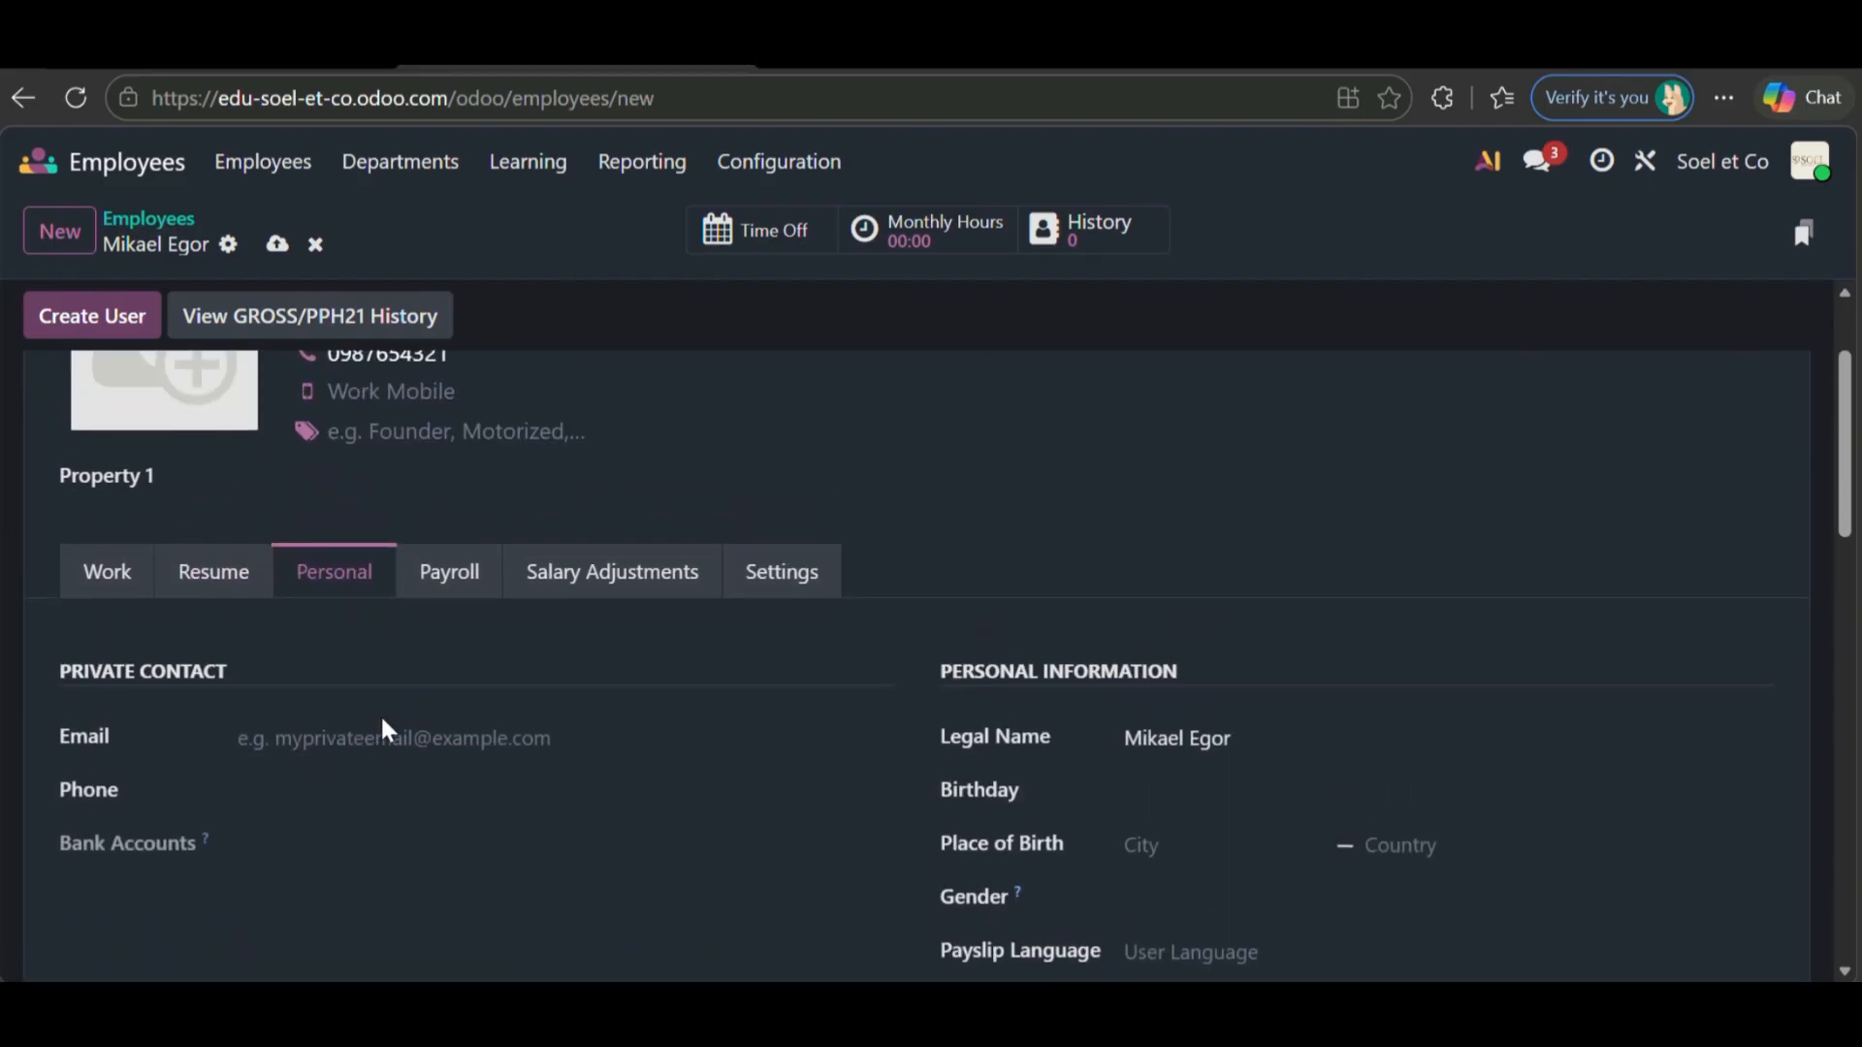
{"action": "left_click", "coordinate": [395, 741]}
{"action": "scroll", "coordinate": [394, 740], "scroll_direction": "up", "scroll_amount": 1}
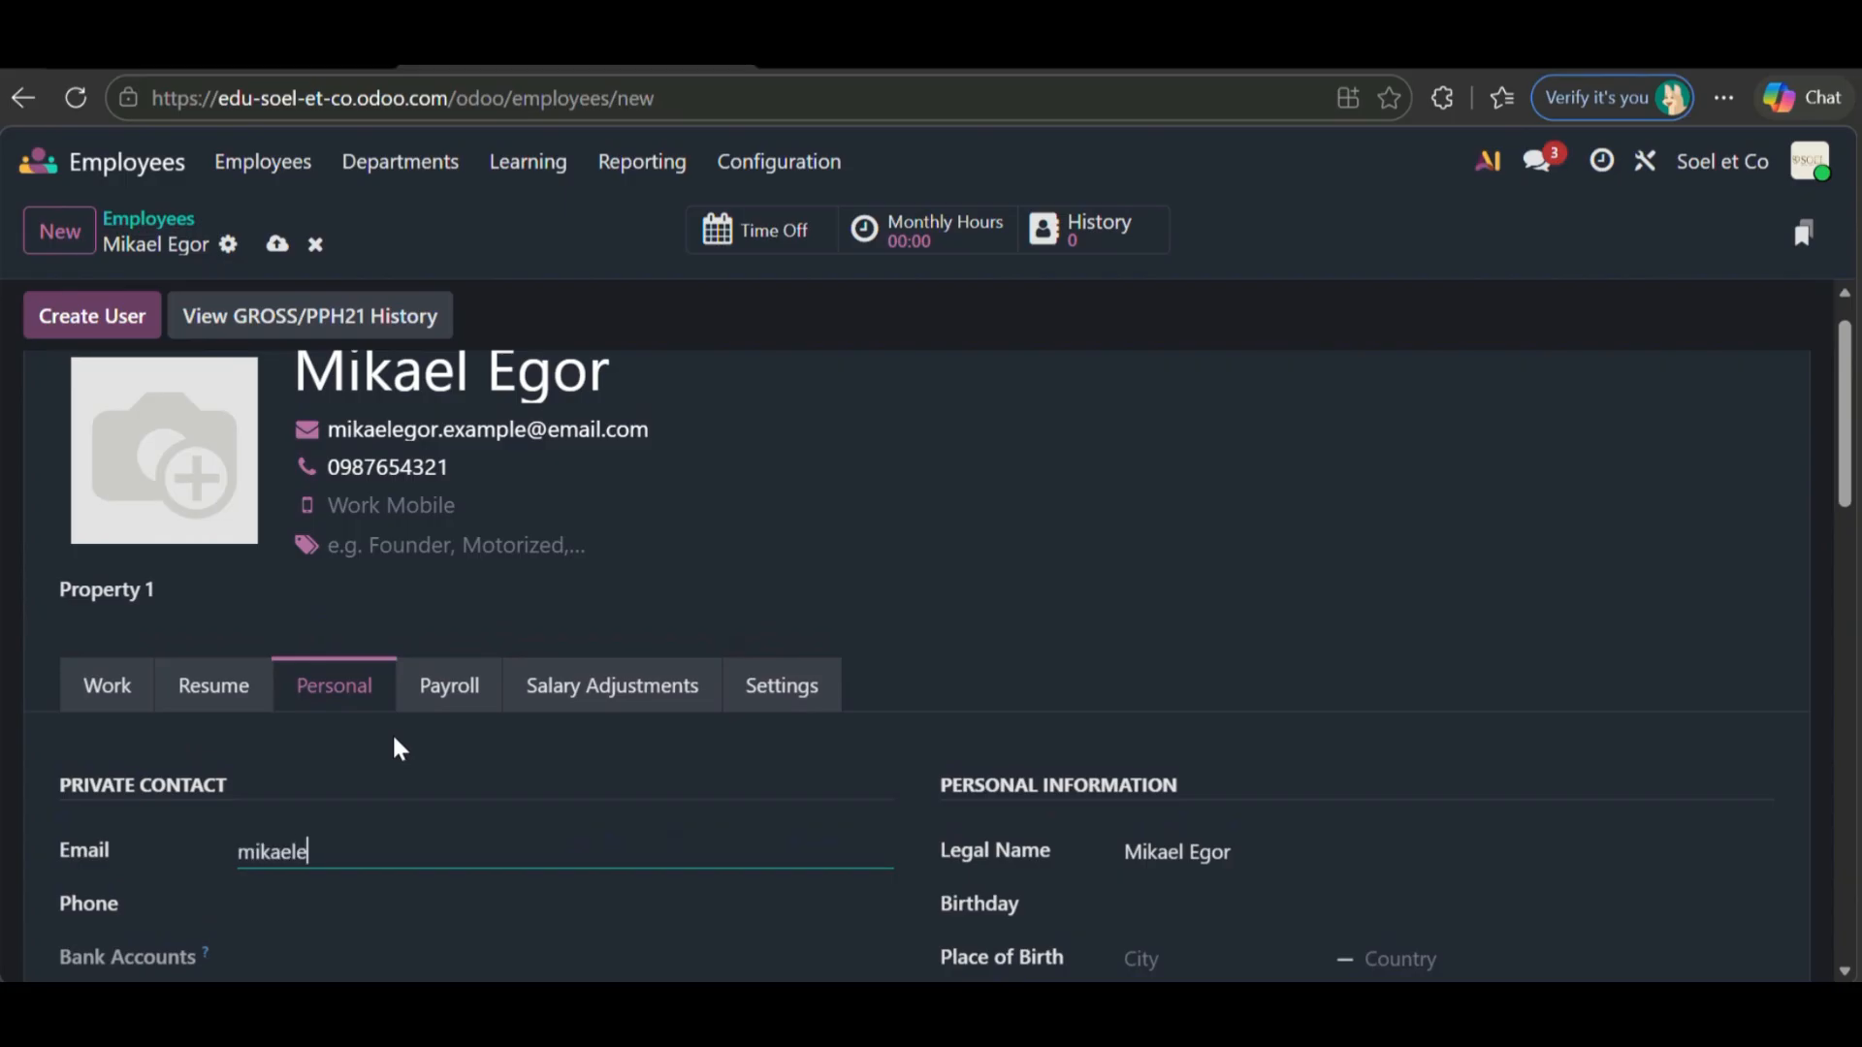
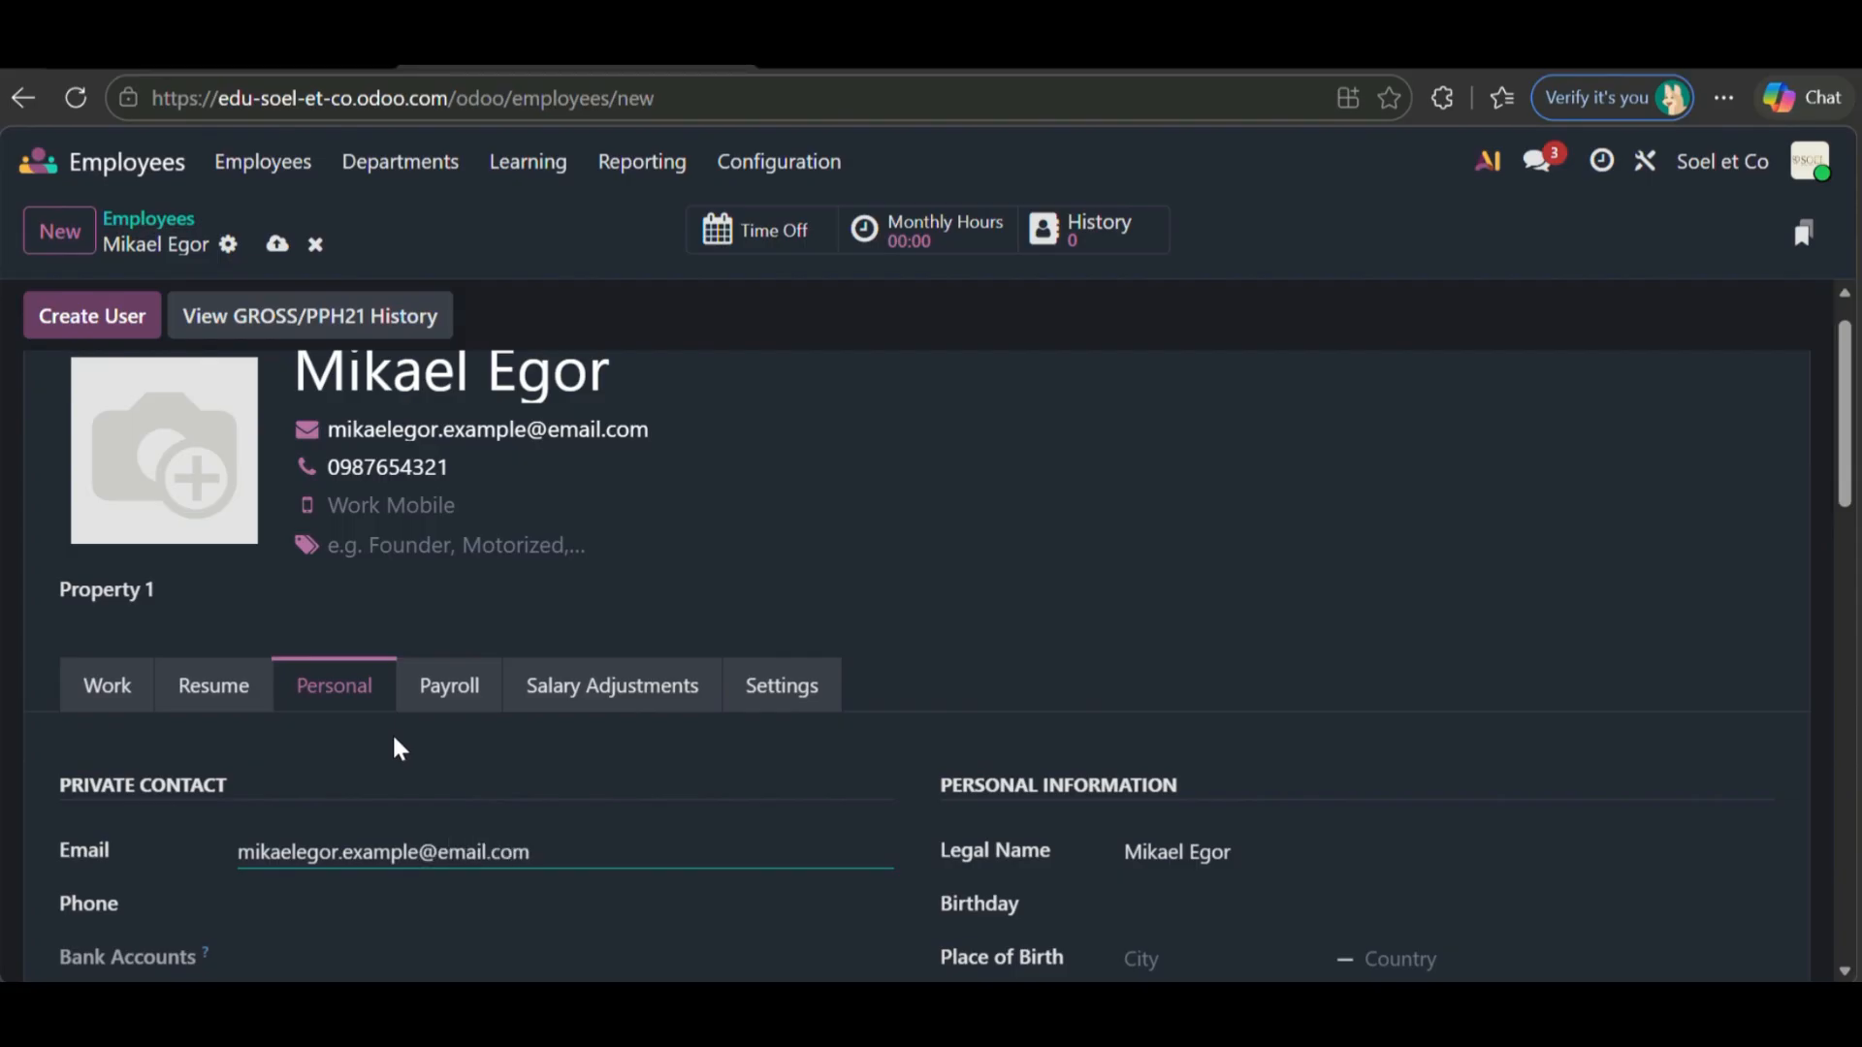
{"action": "scroll", "coordinate": [385, 754], "scroll_direction": "down", "scroll_amount": 1}
{"action": "left_click", "coordinate": [342, 902]}
{"action": "type", "text": "0987654321"}
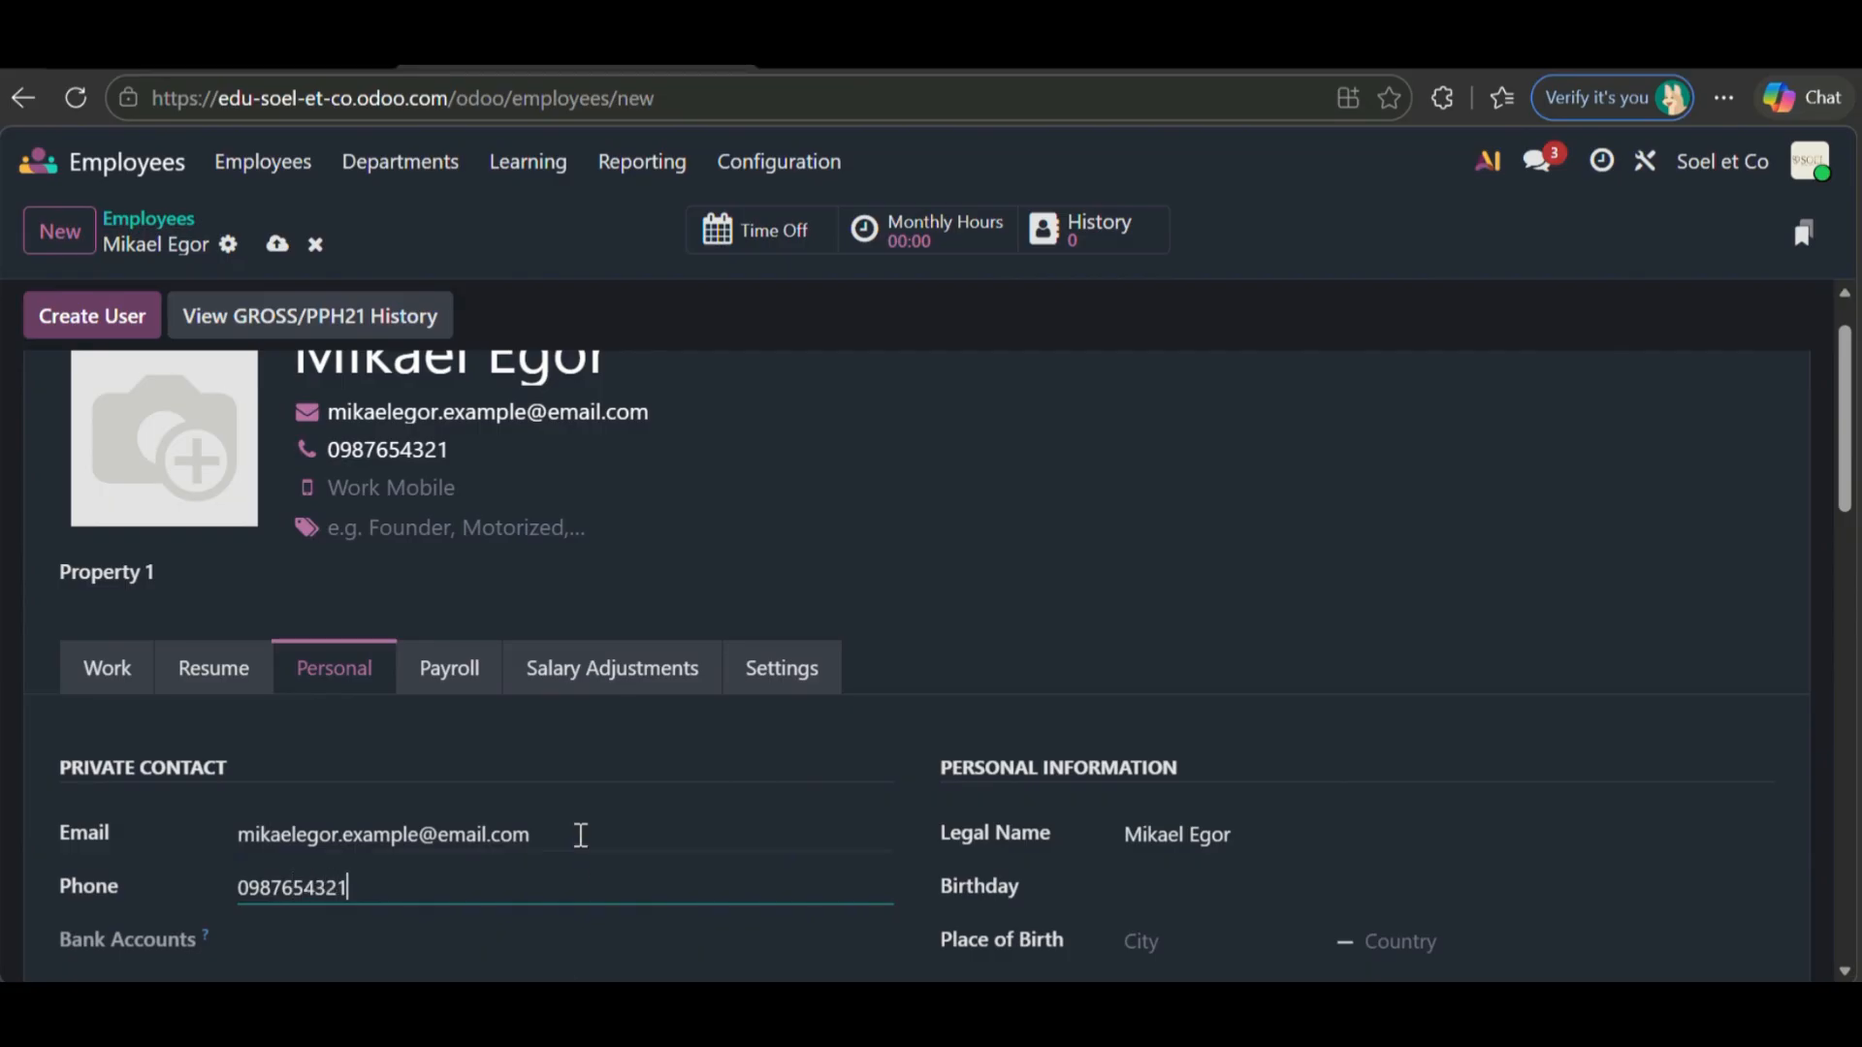
{"action": "scroll", "coordinate": [580, 835], "scroll_direction": "down", "scroll_amount": 2}
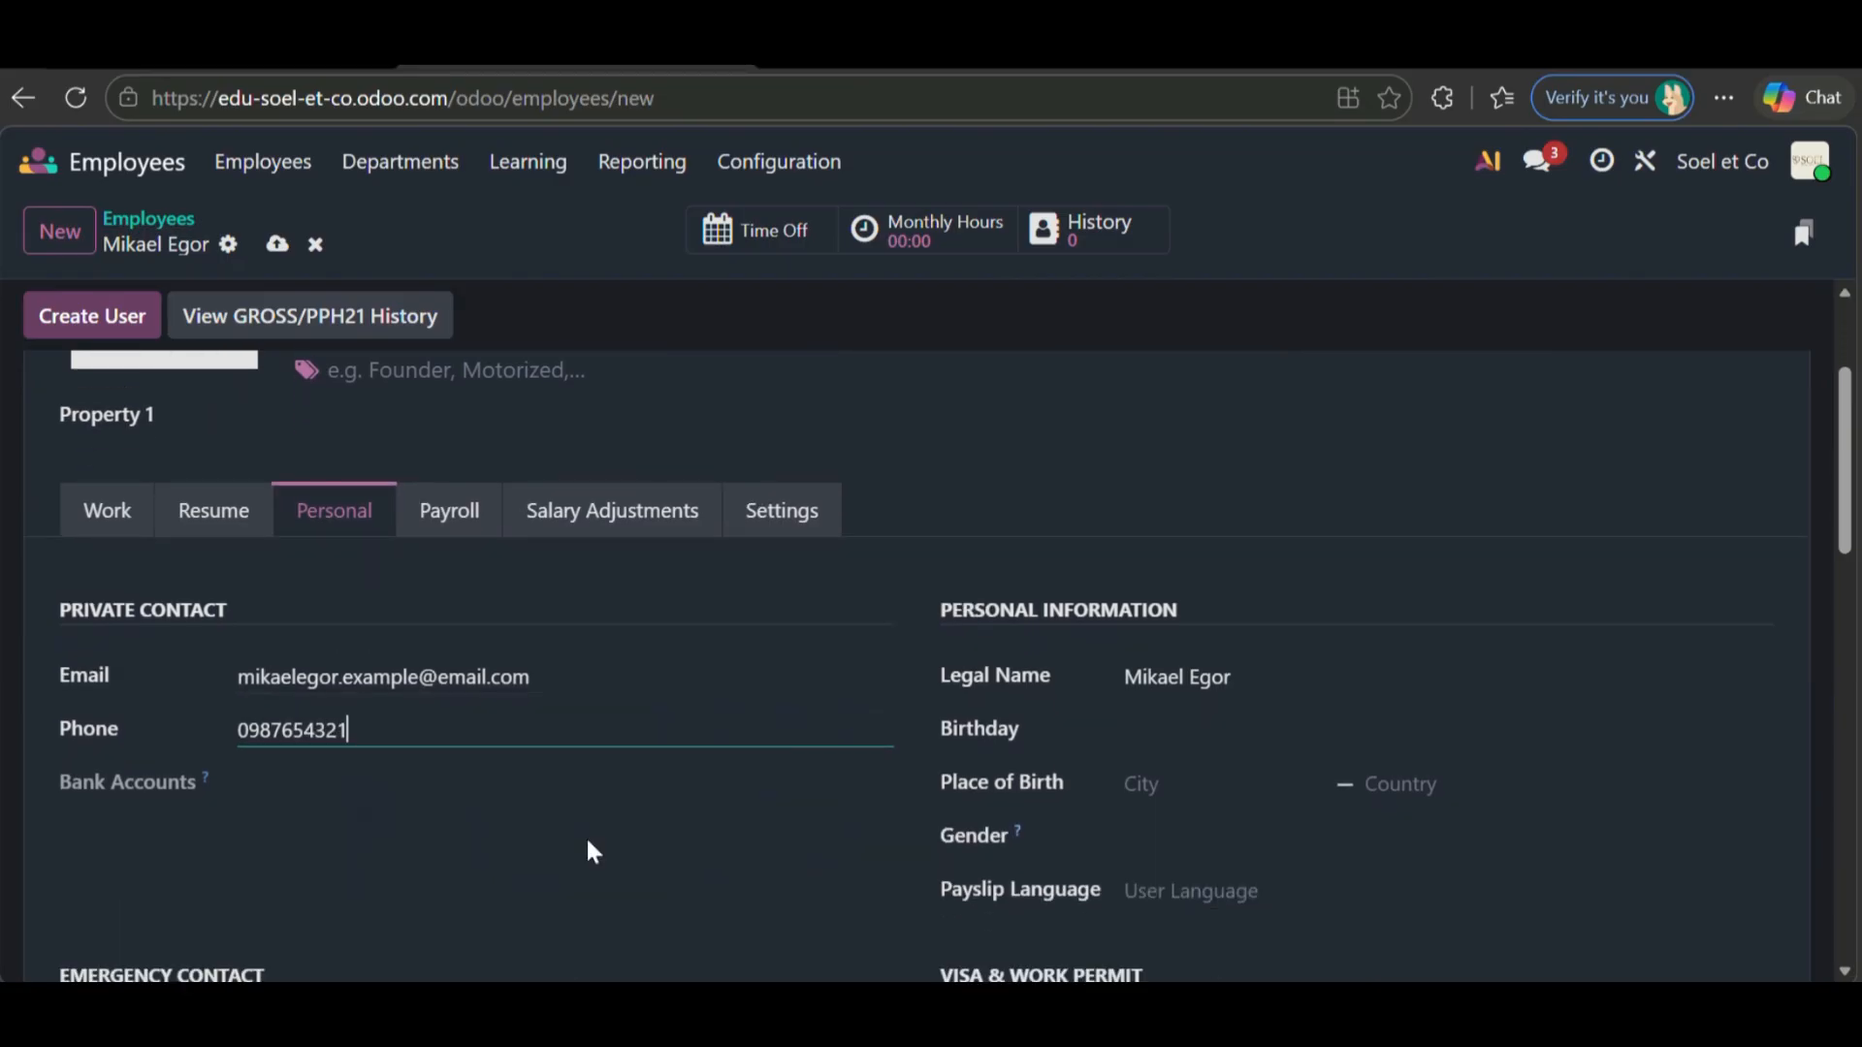
{"action": "left_click", "coordinate": [258, 789]}
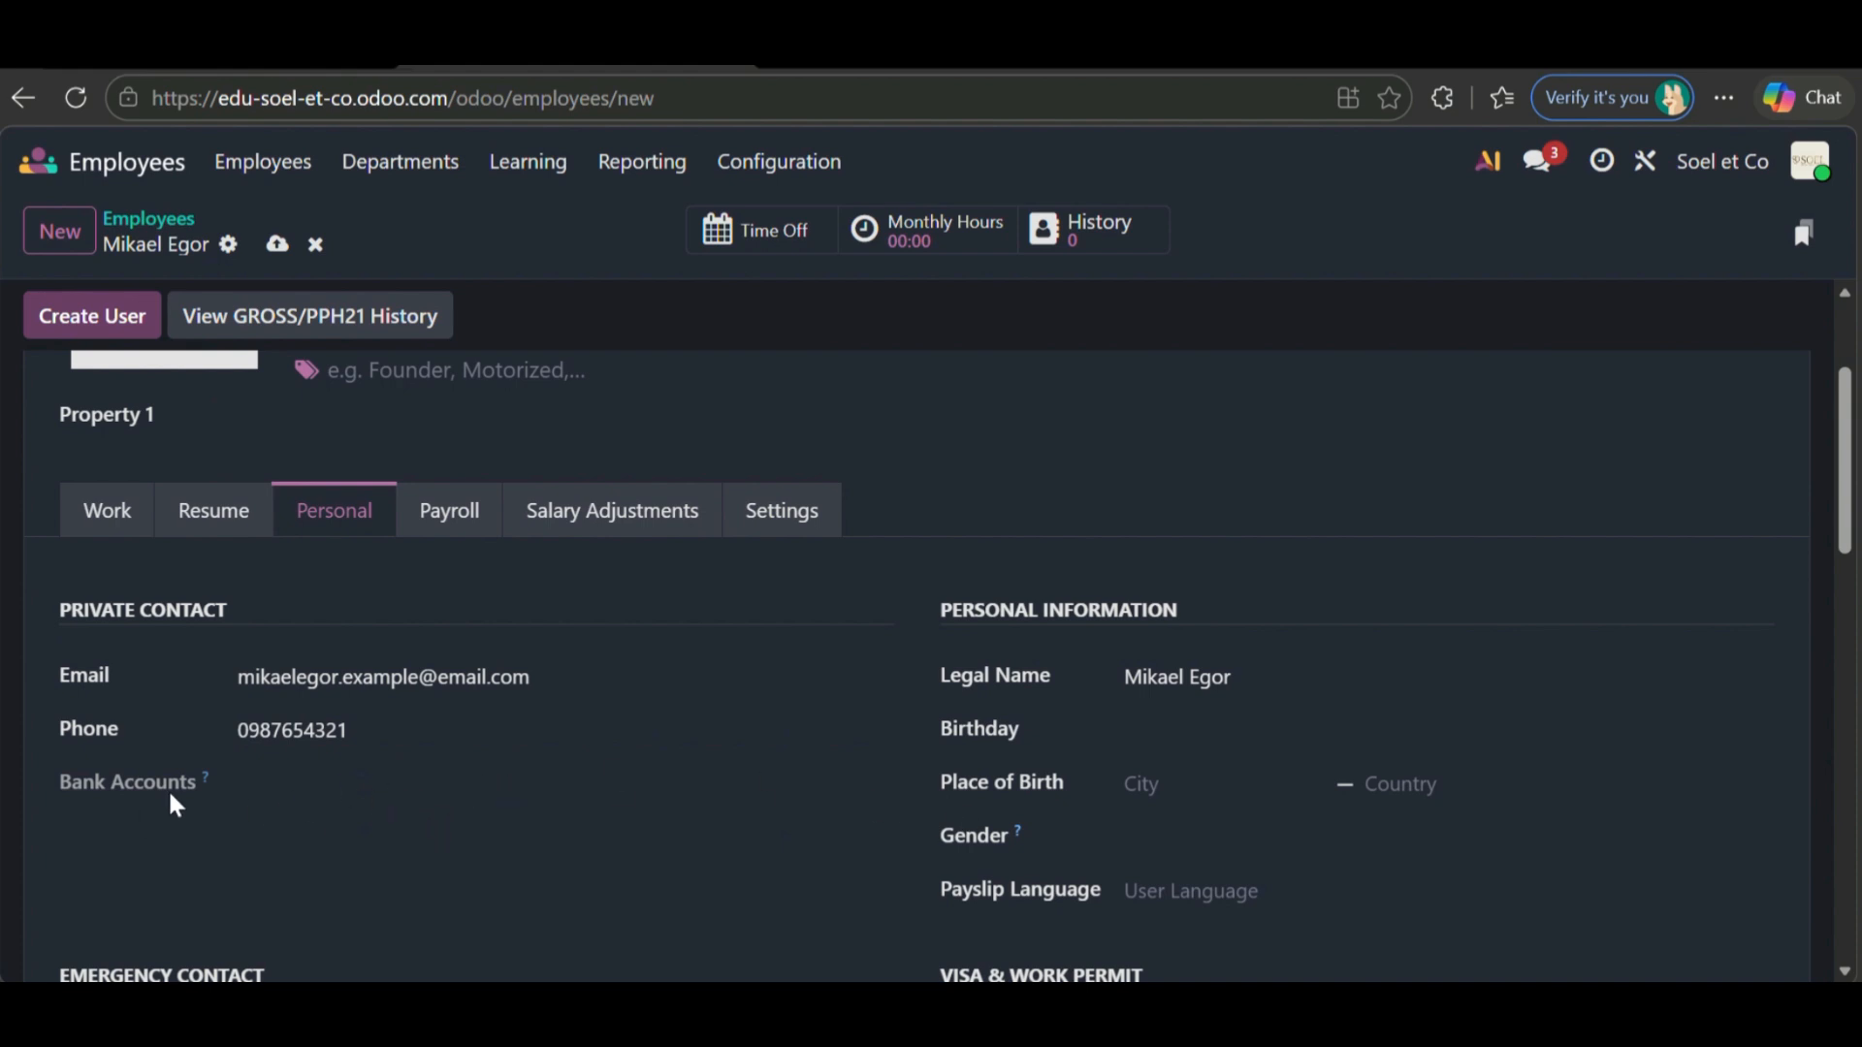
- Add the emergency contact's name and phone number
{"action": "scroll", "coordinate": [291, 795], "scroll_direction": "down", "scroll_amount": 2}
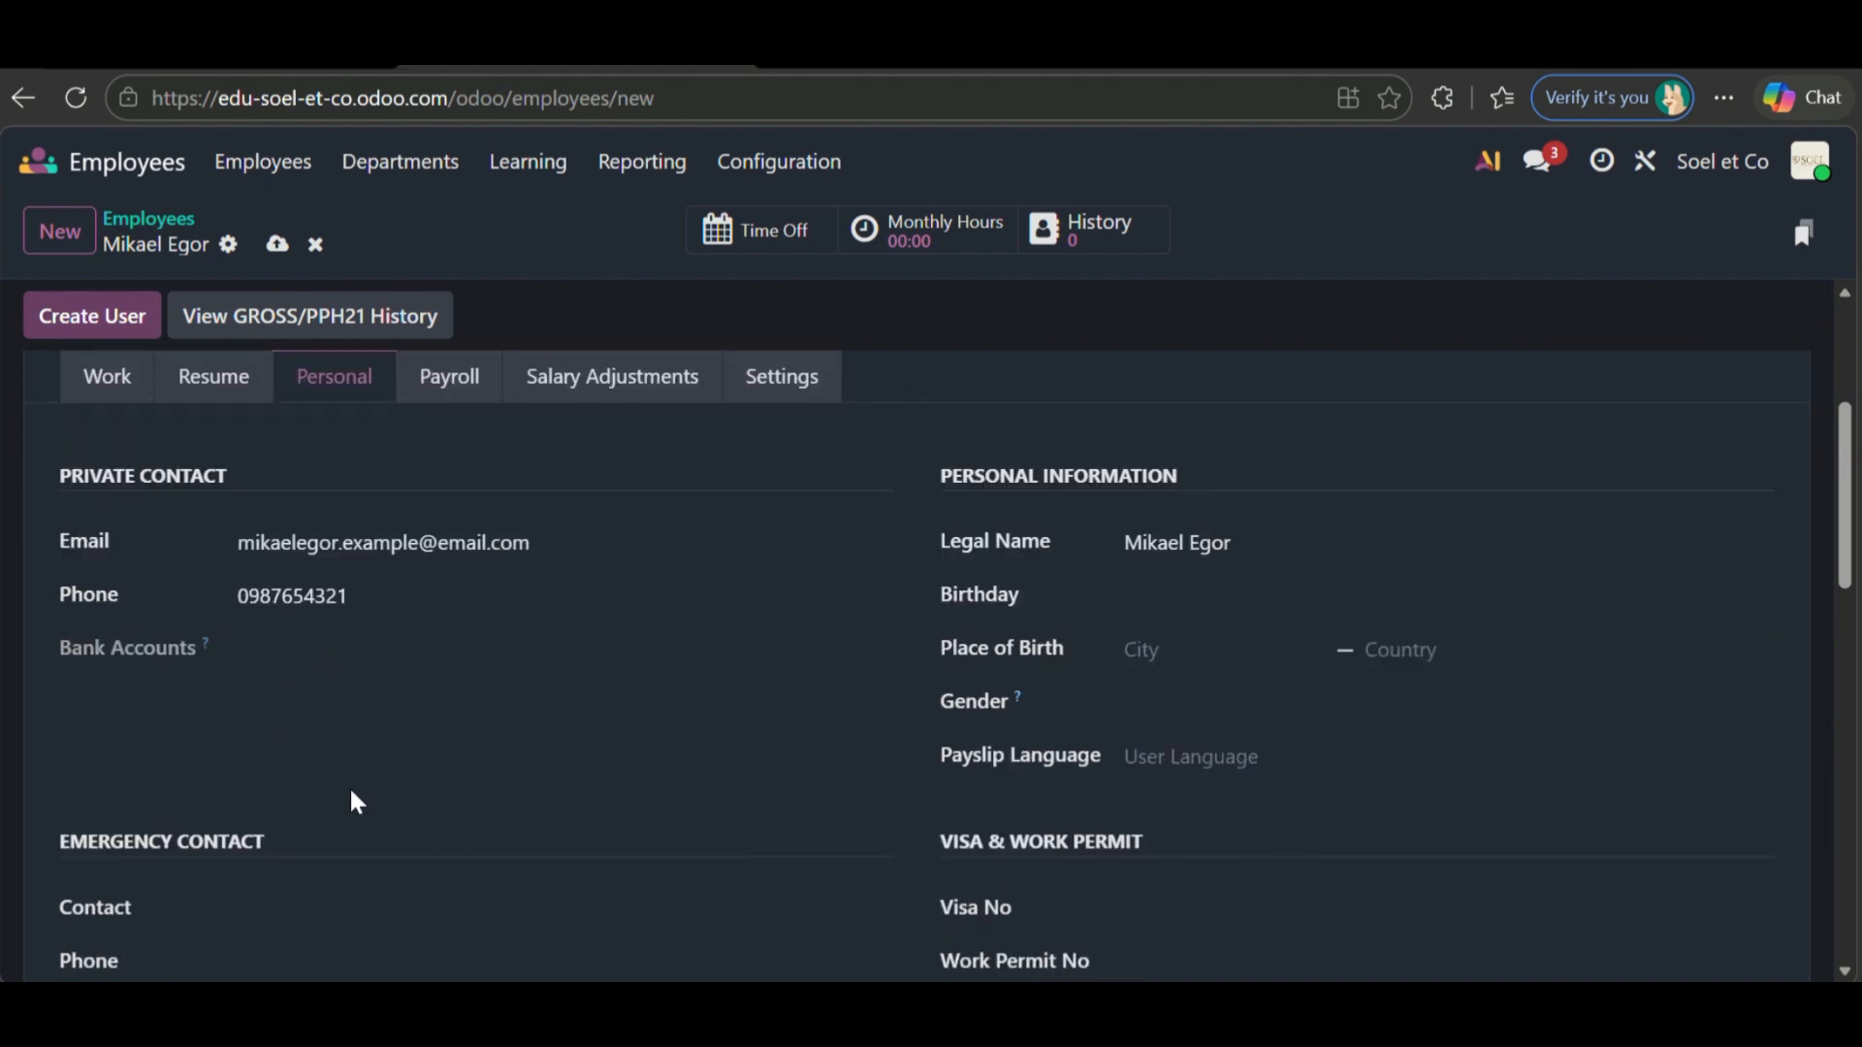
{"action": "scroll", "coordinate": [352, 794], "scroll_direction": "down", "scroll_amount": 2}
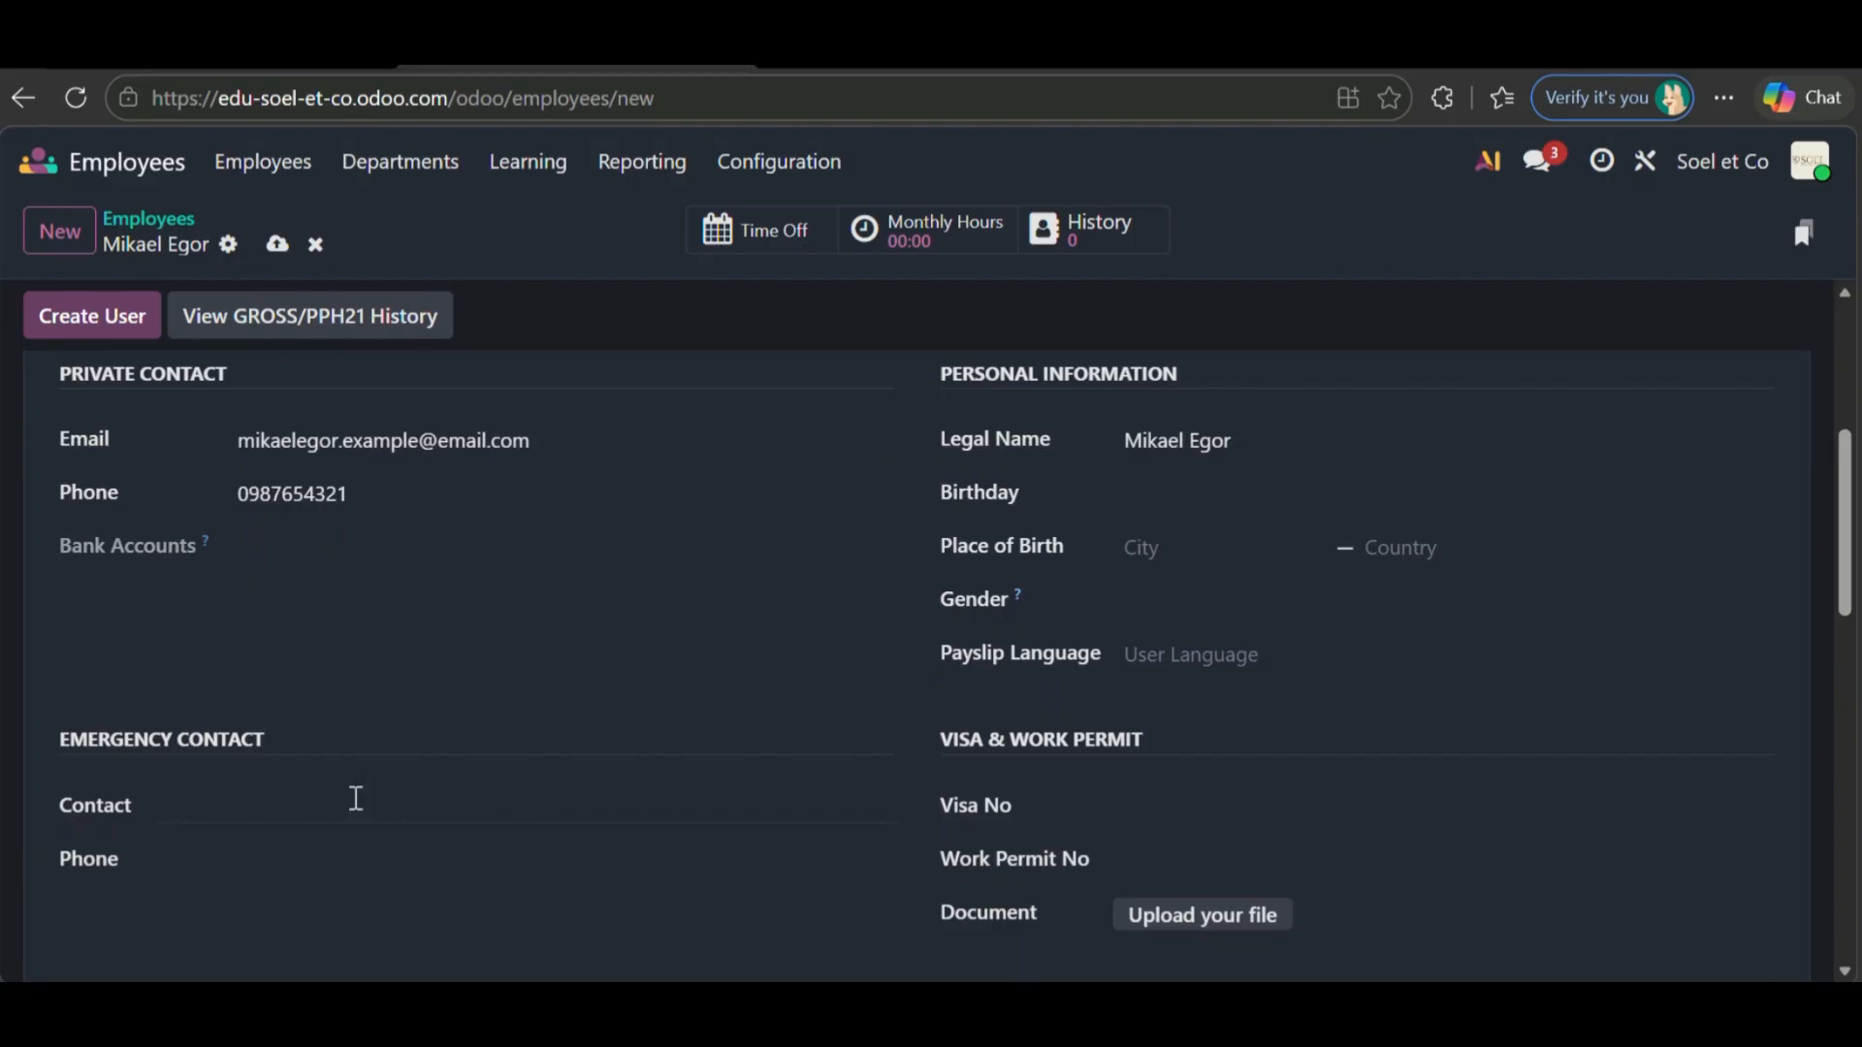
{"action": "scroll", "coordinate": [353, 794], "scroll_direction": "down", "scroll_amount": 2}
{"action": "left_click", "coordinate": [328, 685]}
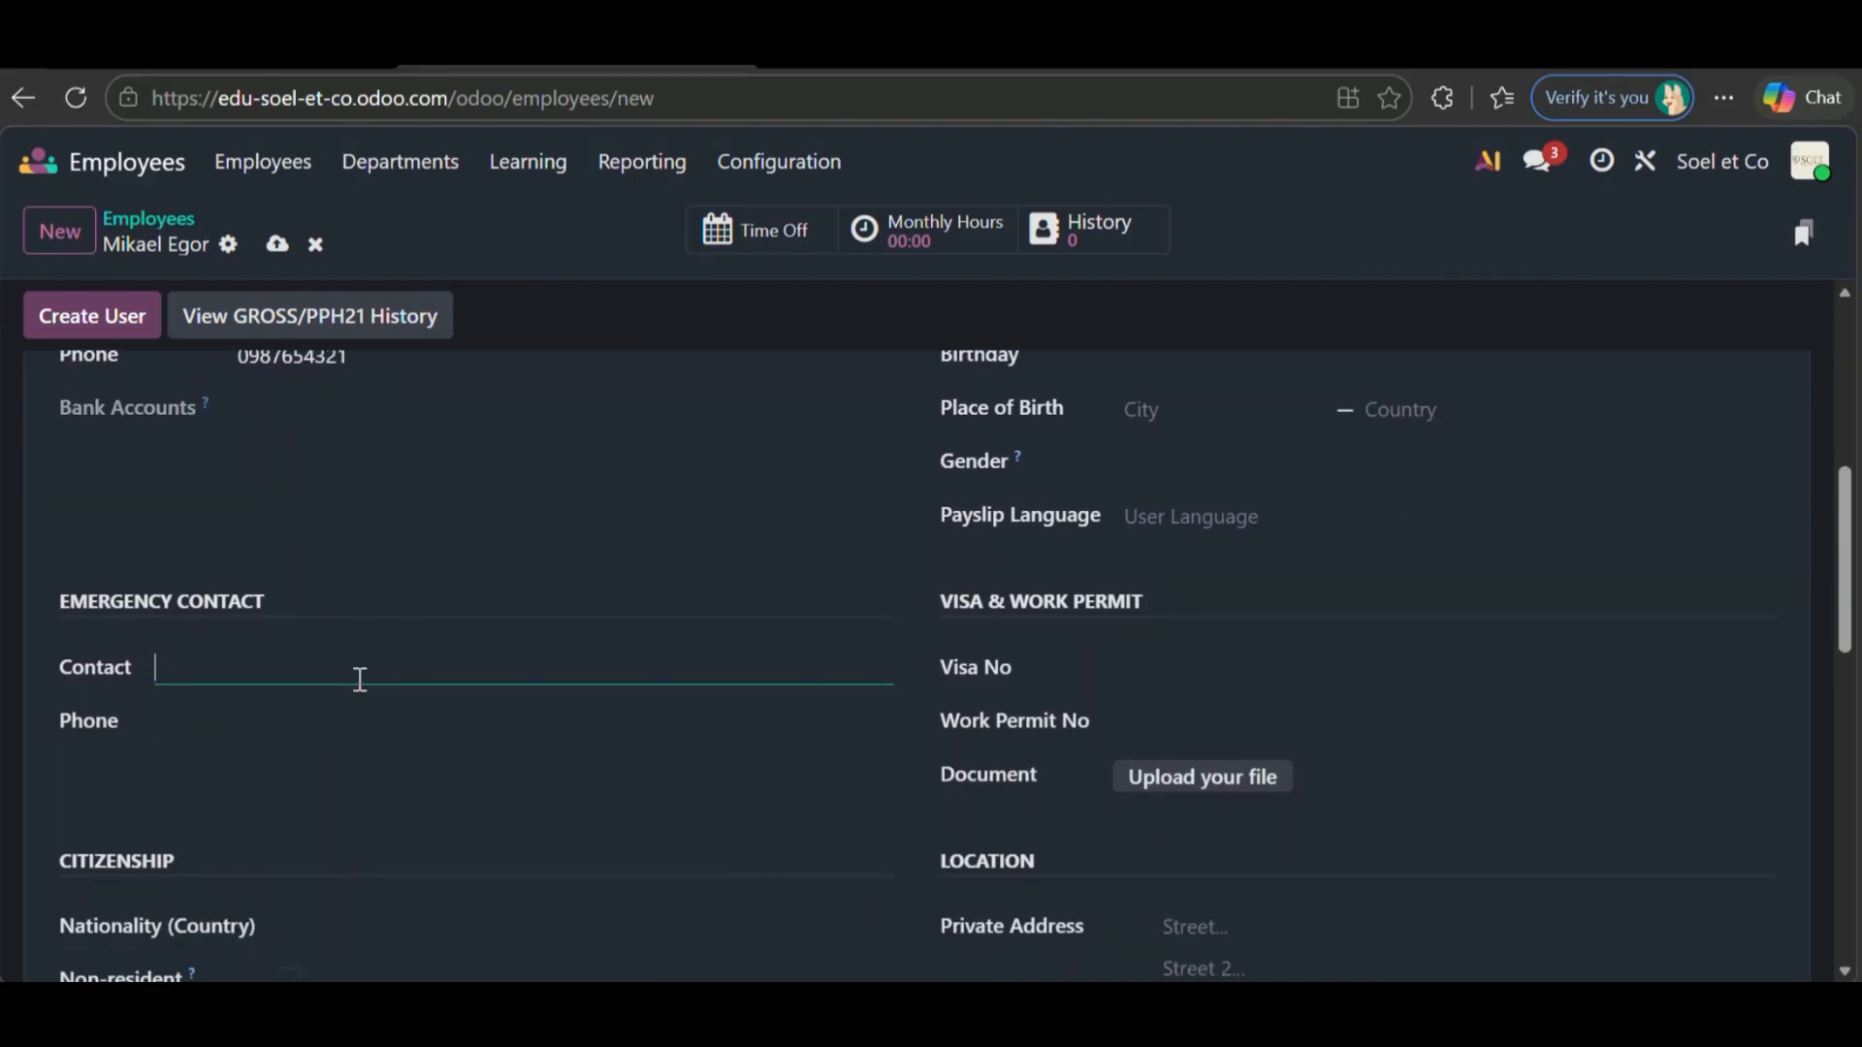
{"action": "type", "text": "misa"}
{"action": "left_click", "coordinate": [373, 732]}
{"action": "type", "text": "1"}
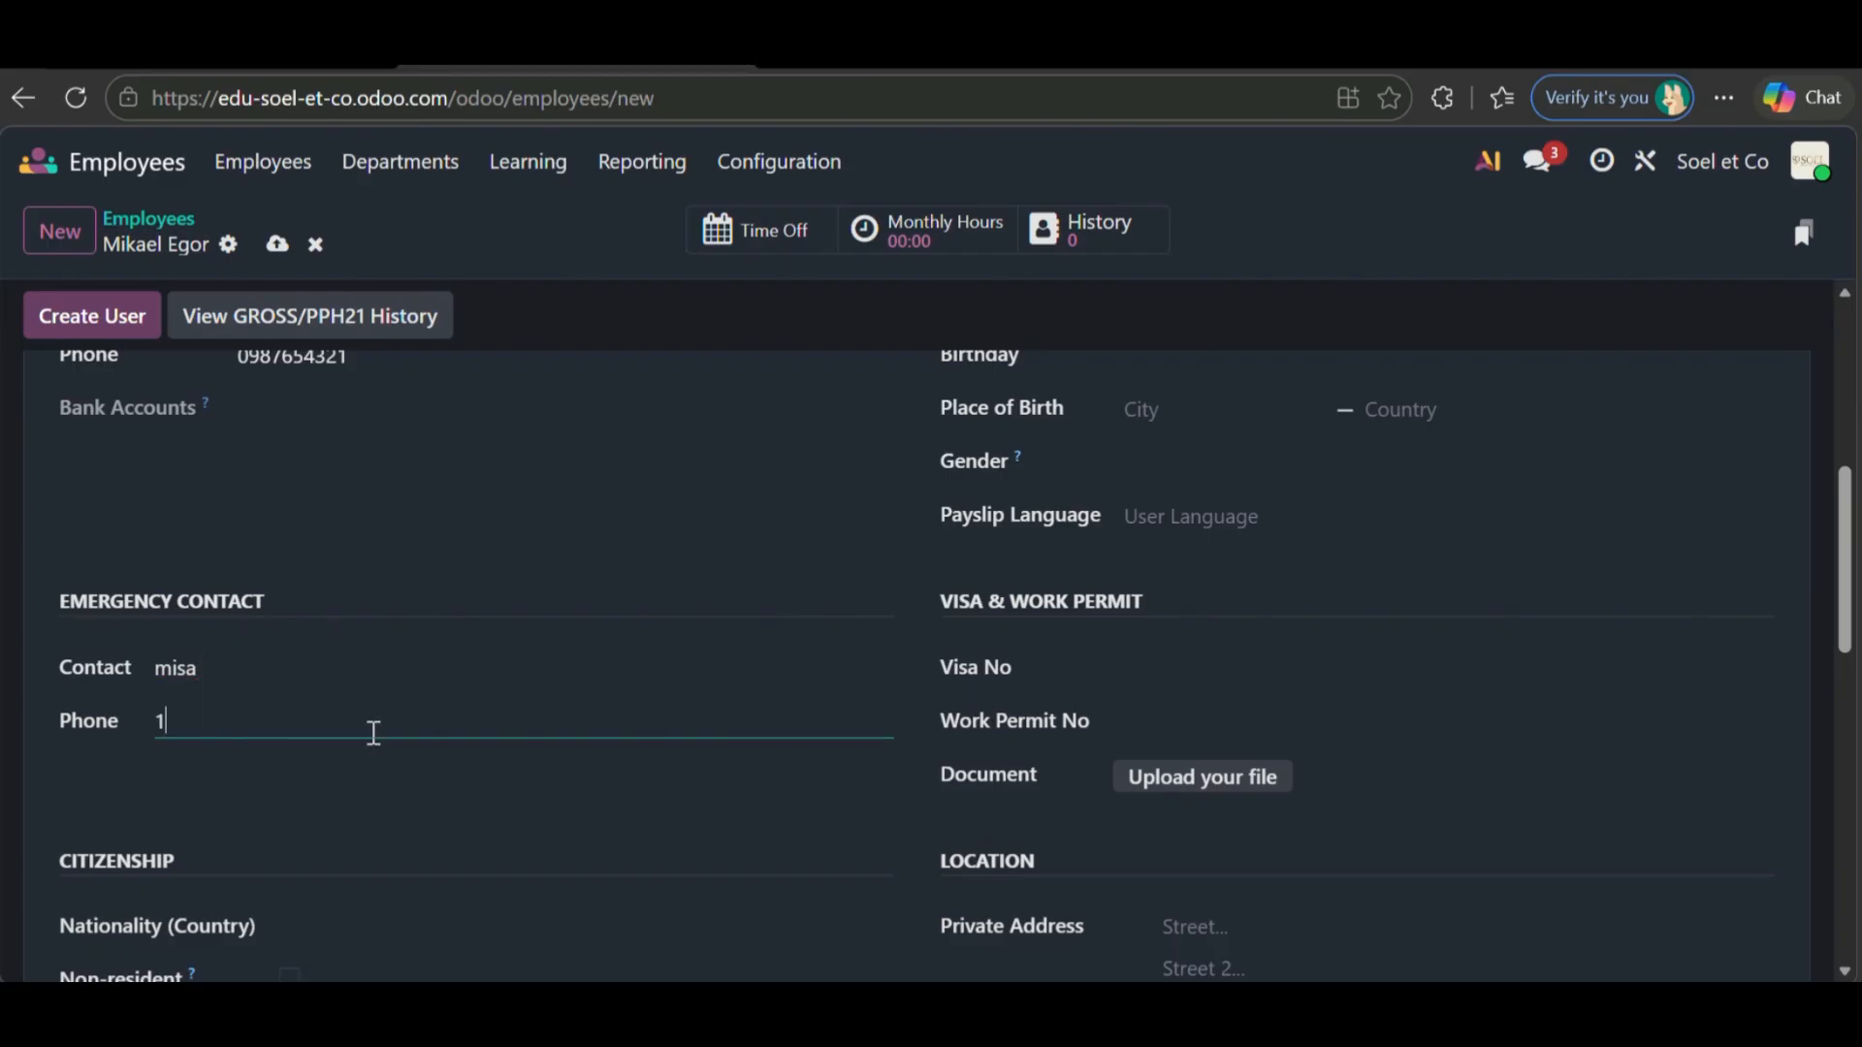
{"action": "type", "text": "2345678"}
{"action": "scroll", "coordinate": [373, 733], "scroll_direction": "down", "scroll_amount": 3}
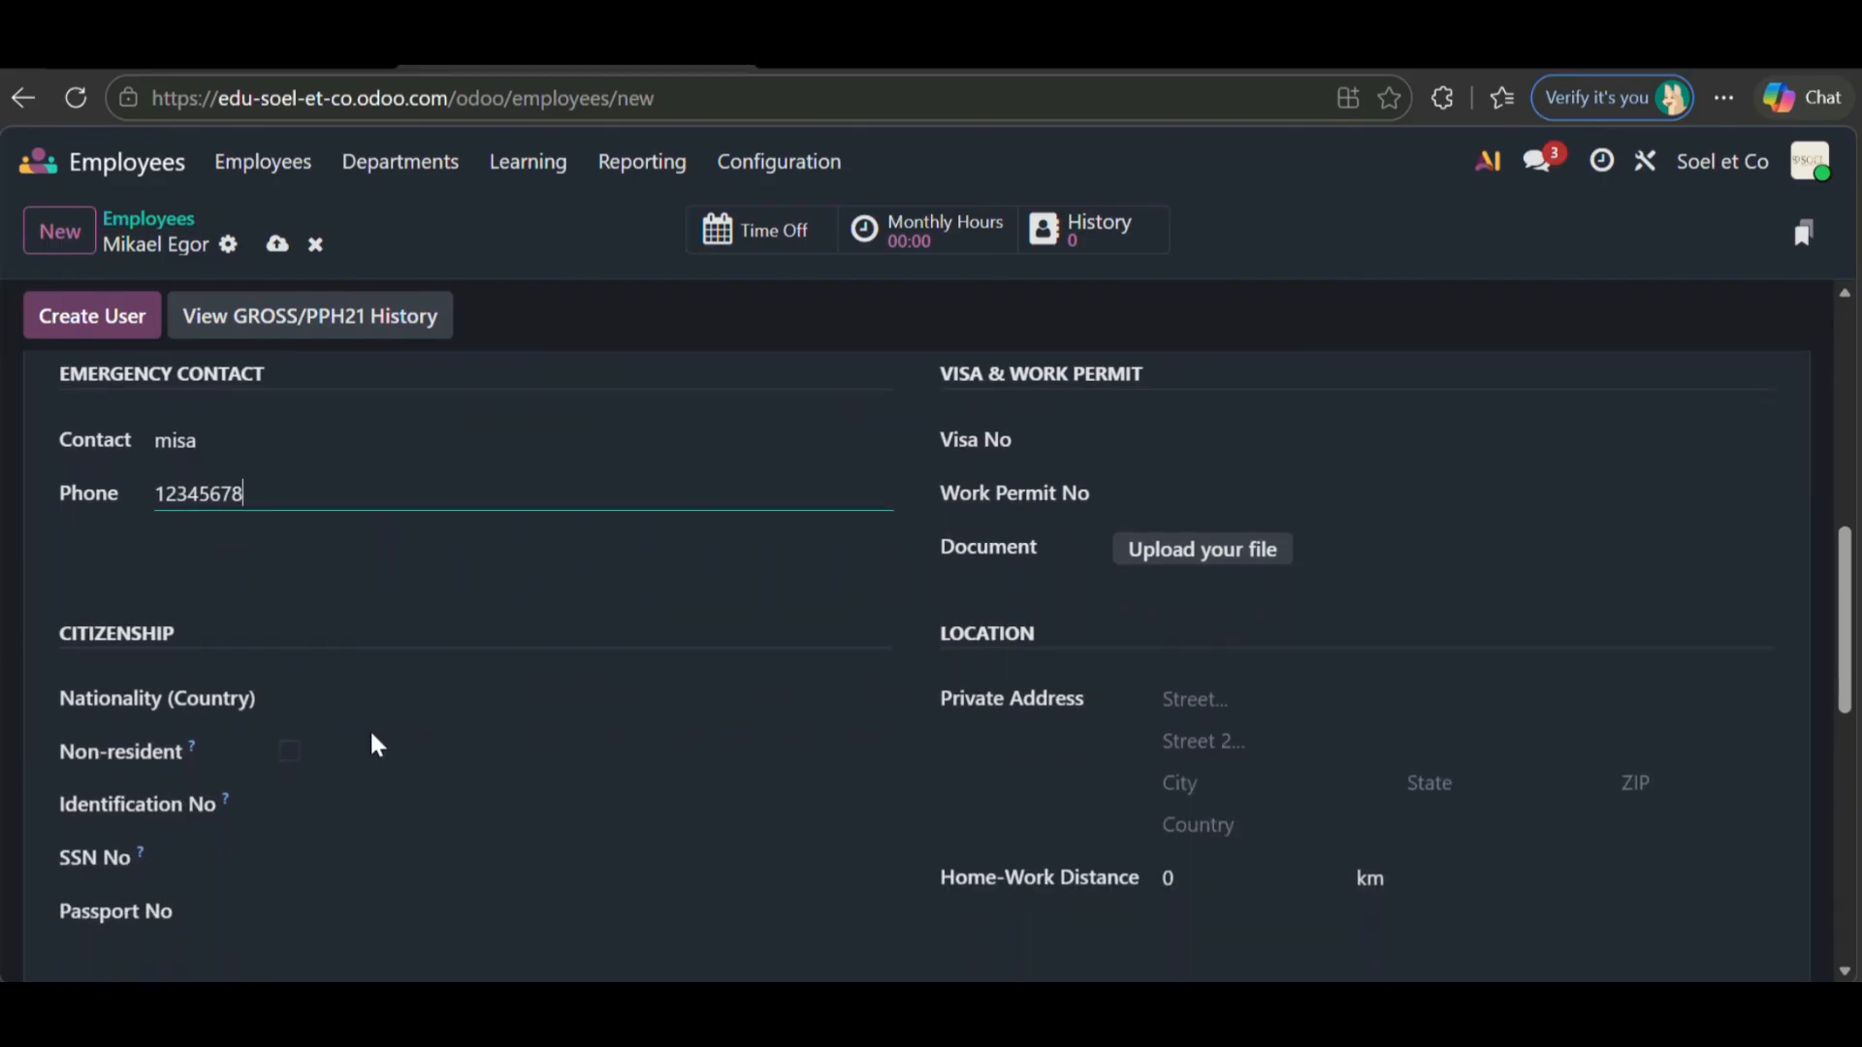
{"action": "left_click", "coordinate": [346, 637]}
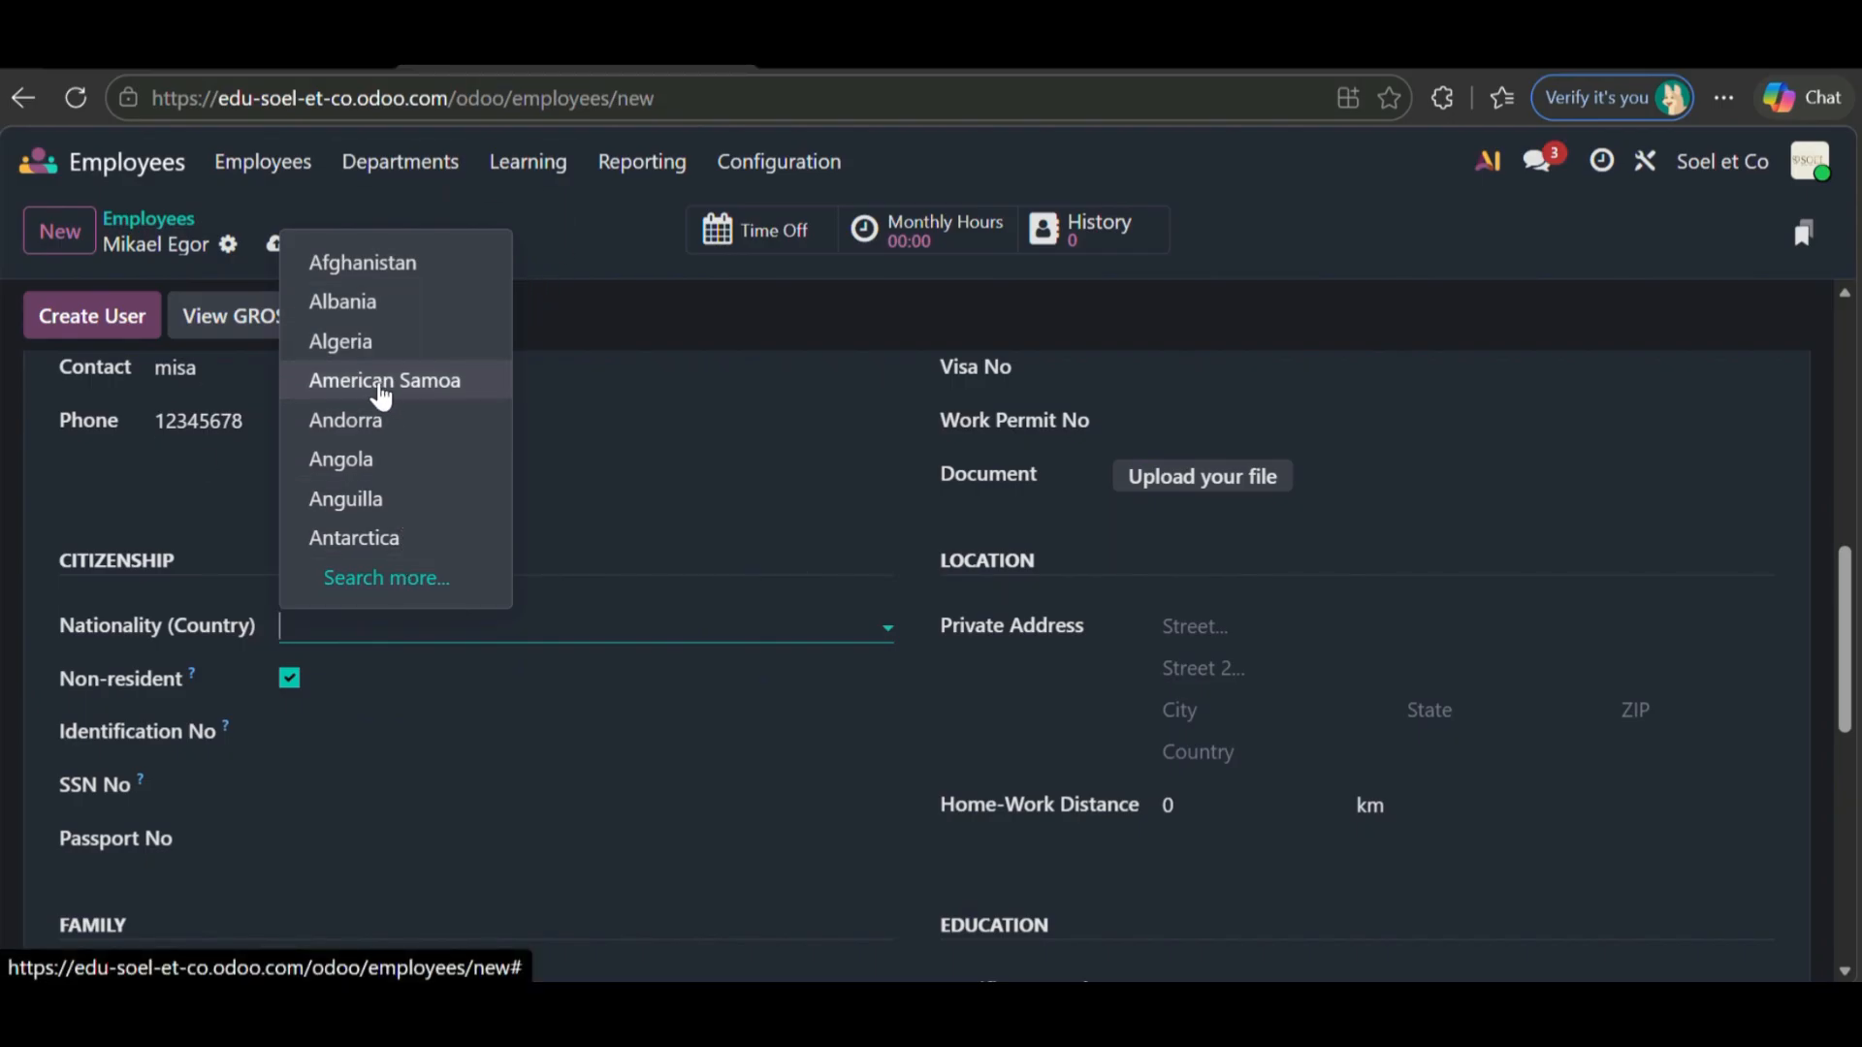
- Set nationality to Andorra and enter the identification, SSN and passport numbers
{"action": "left_click", "coordinate": [375, 423]}
{"action": "scroll", "coordinate": [383, 482], "scroll_direction": "down", "scroll_amount": 2}
{"action": "left_click", "coordinate": [358, 587]}
{"action": "type", "text": "1234562342"}
{"action": "scroll", "coordinate": [359, 587], "scroll_direction": "down", "scroll_amount": 1}
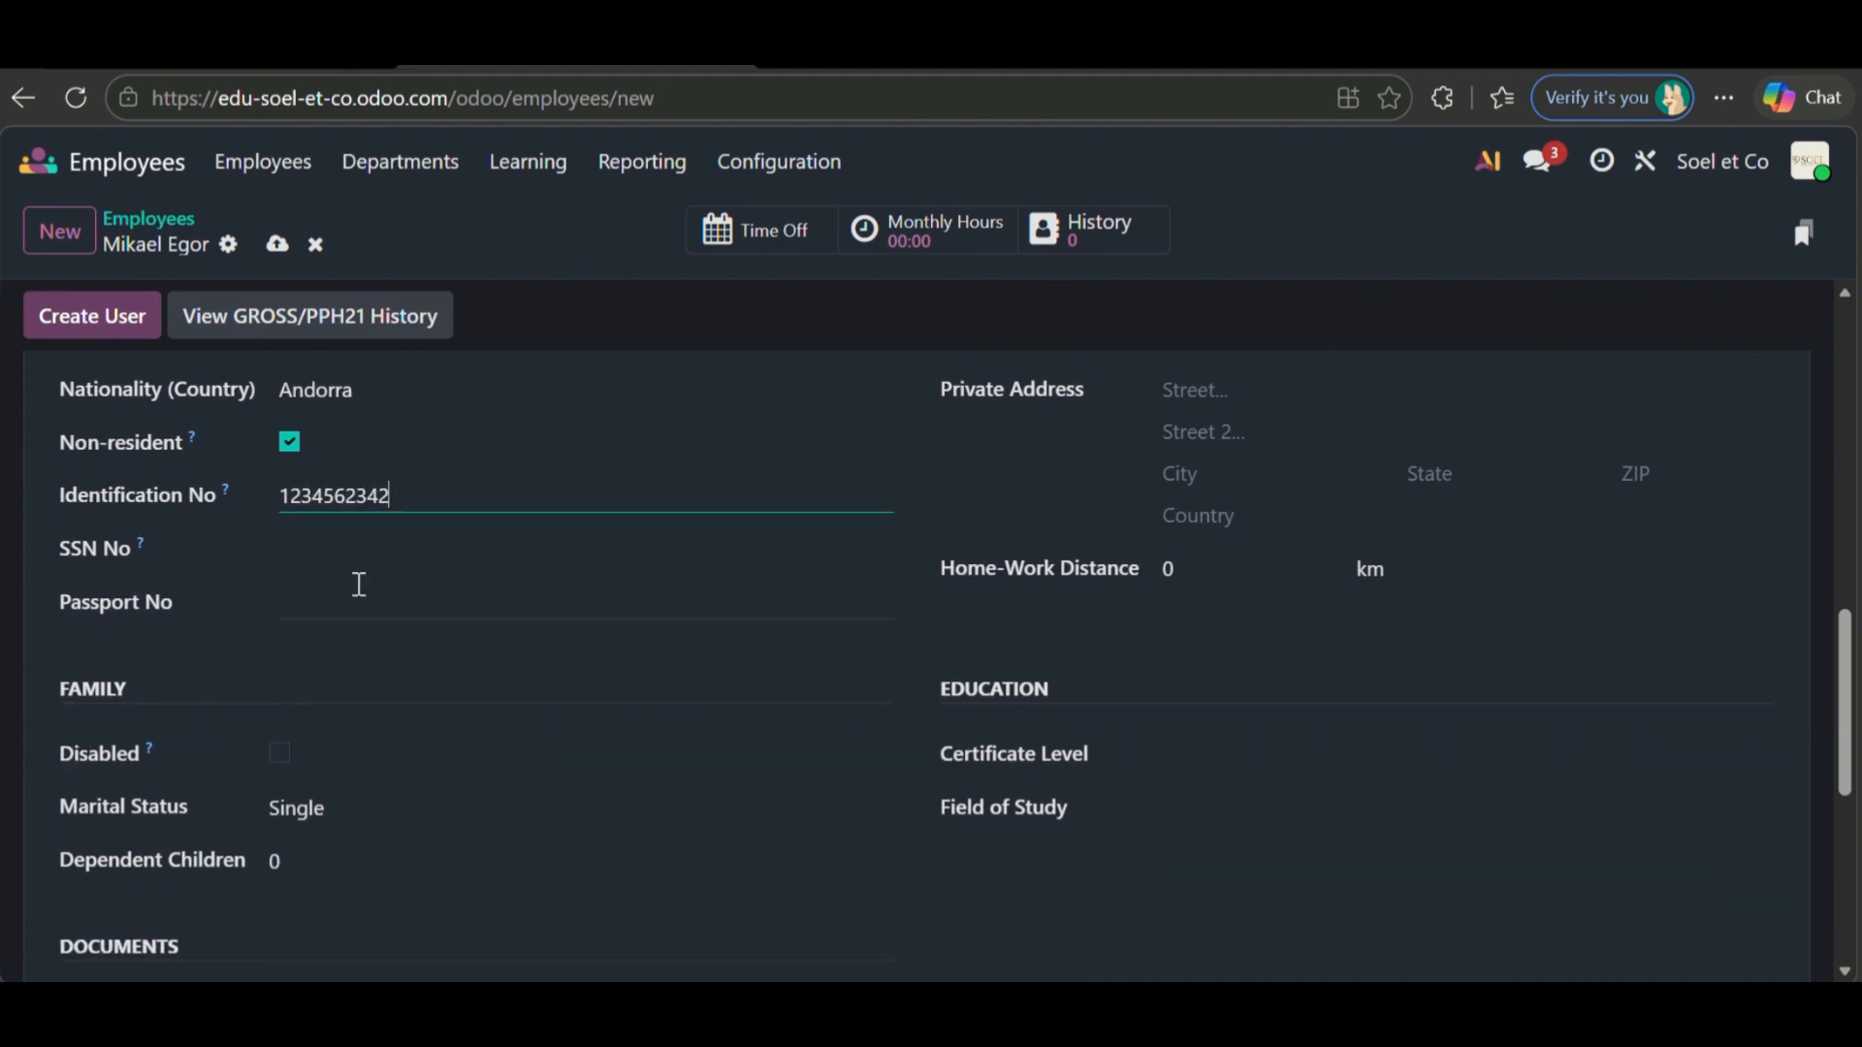
{"action": "left_click", "coordinate": [345, 561]}
{"action": "type", "text": "123452"}
{"action": "left_click", "coordinate": [353, 607]}
{"action": "type", "text": "1234"}
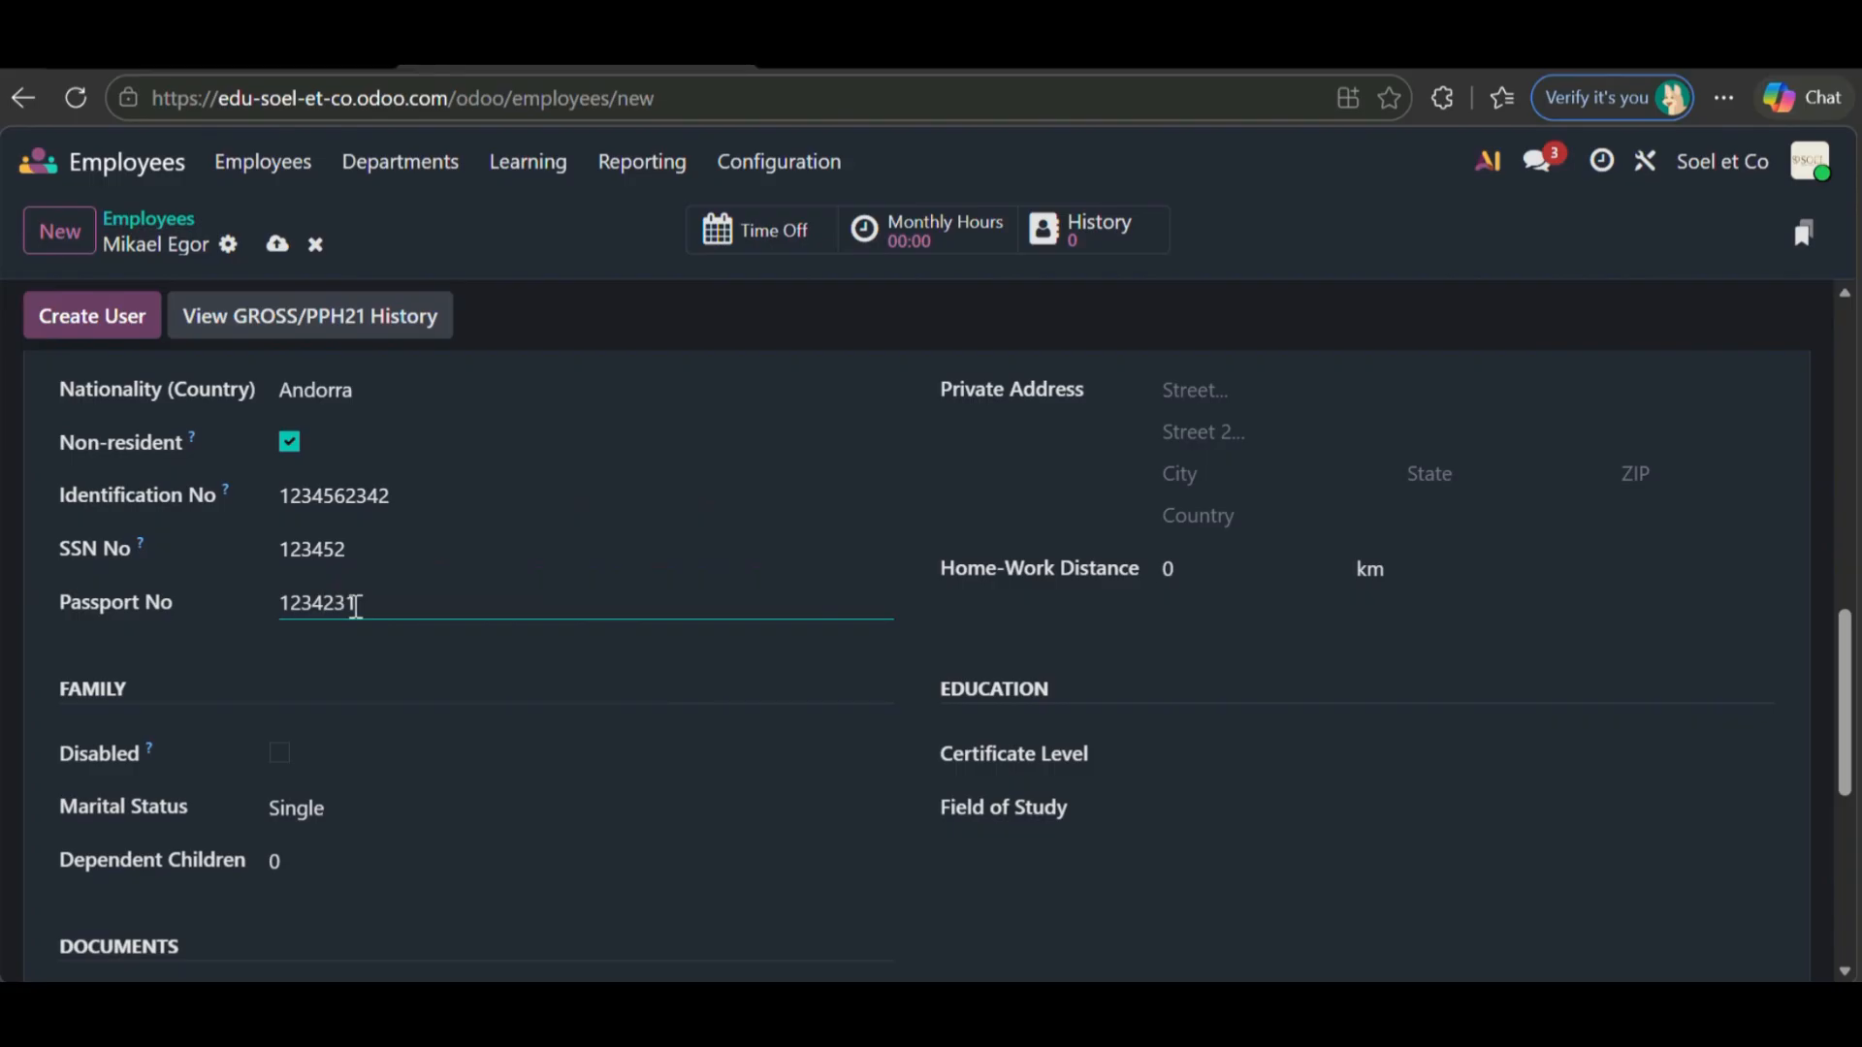
{"action": "type", "text": "231"}
{"action": "scroll", "coordinate": [330, 621], "scroll_direction": "down", "scroll_amount": 2}
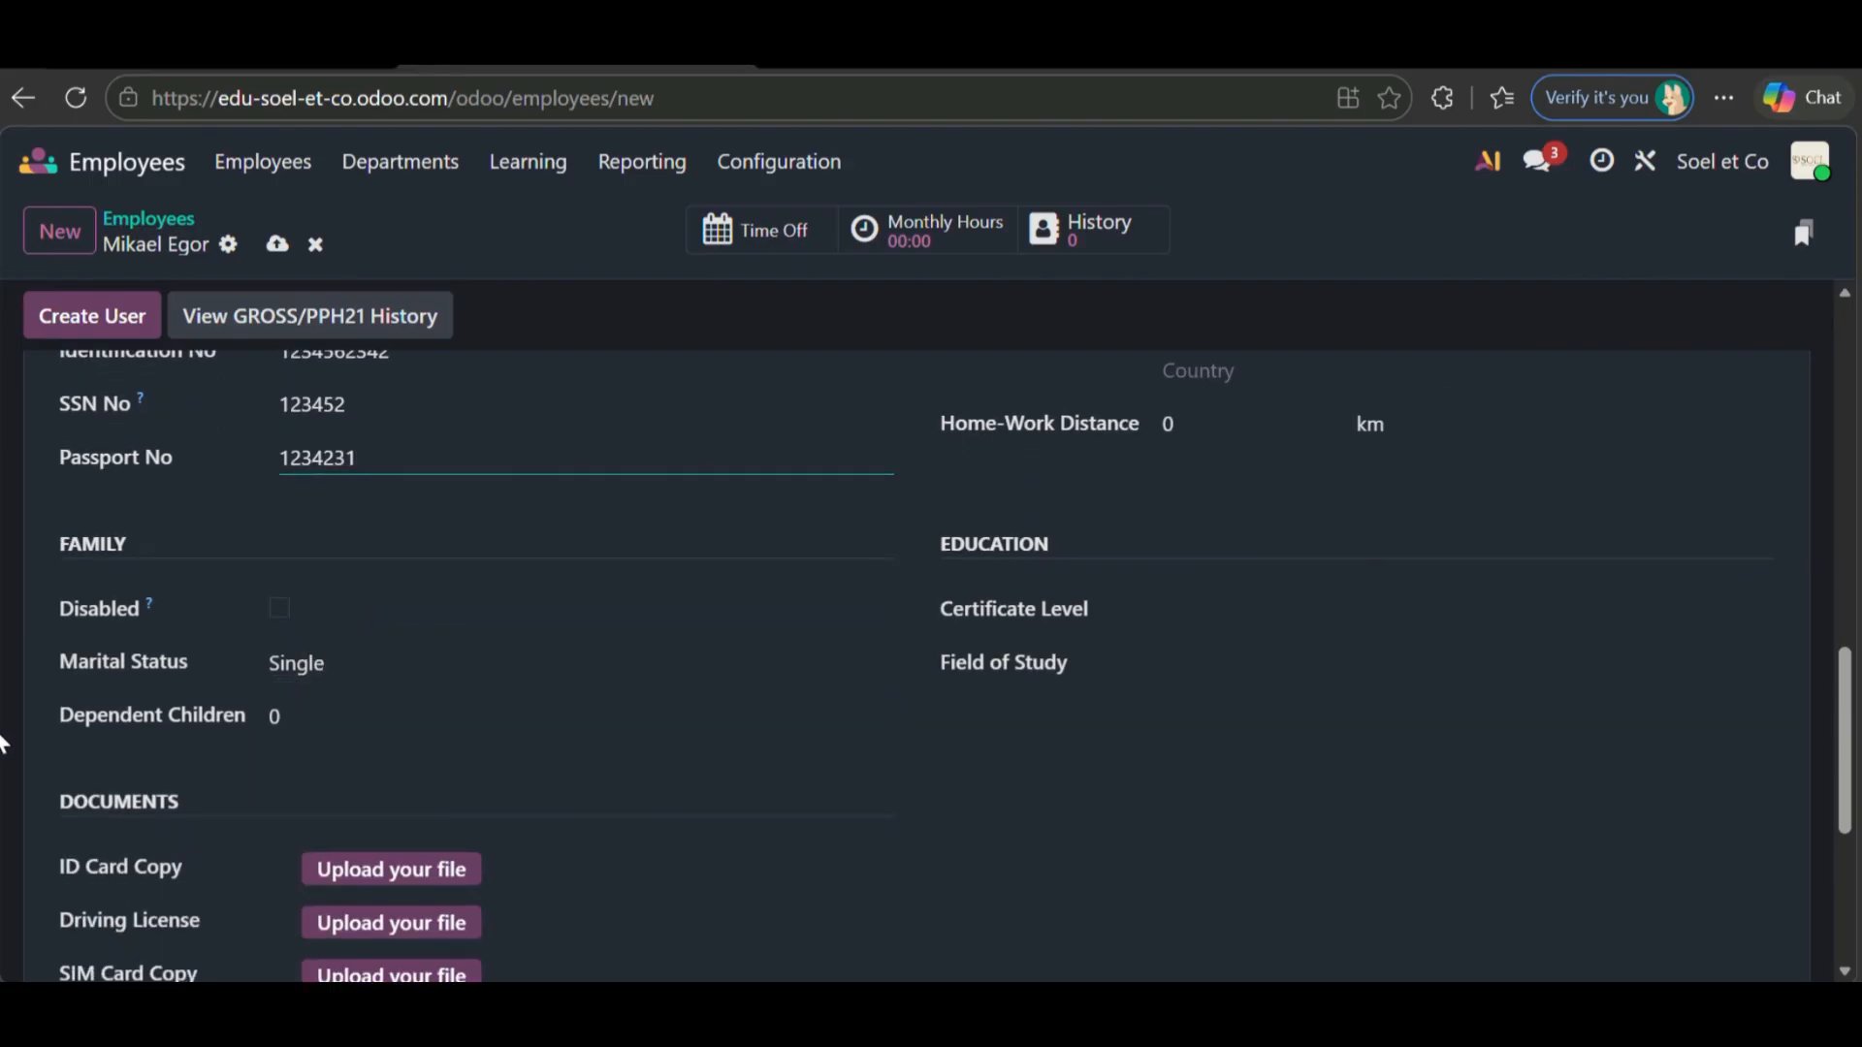
{"action": "scroll", "coordinate": [765, 652], "scroll_direction": "up", "scroll_amount": 5}
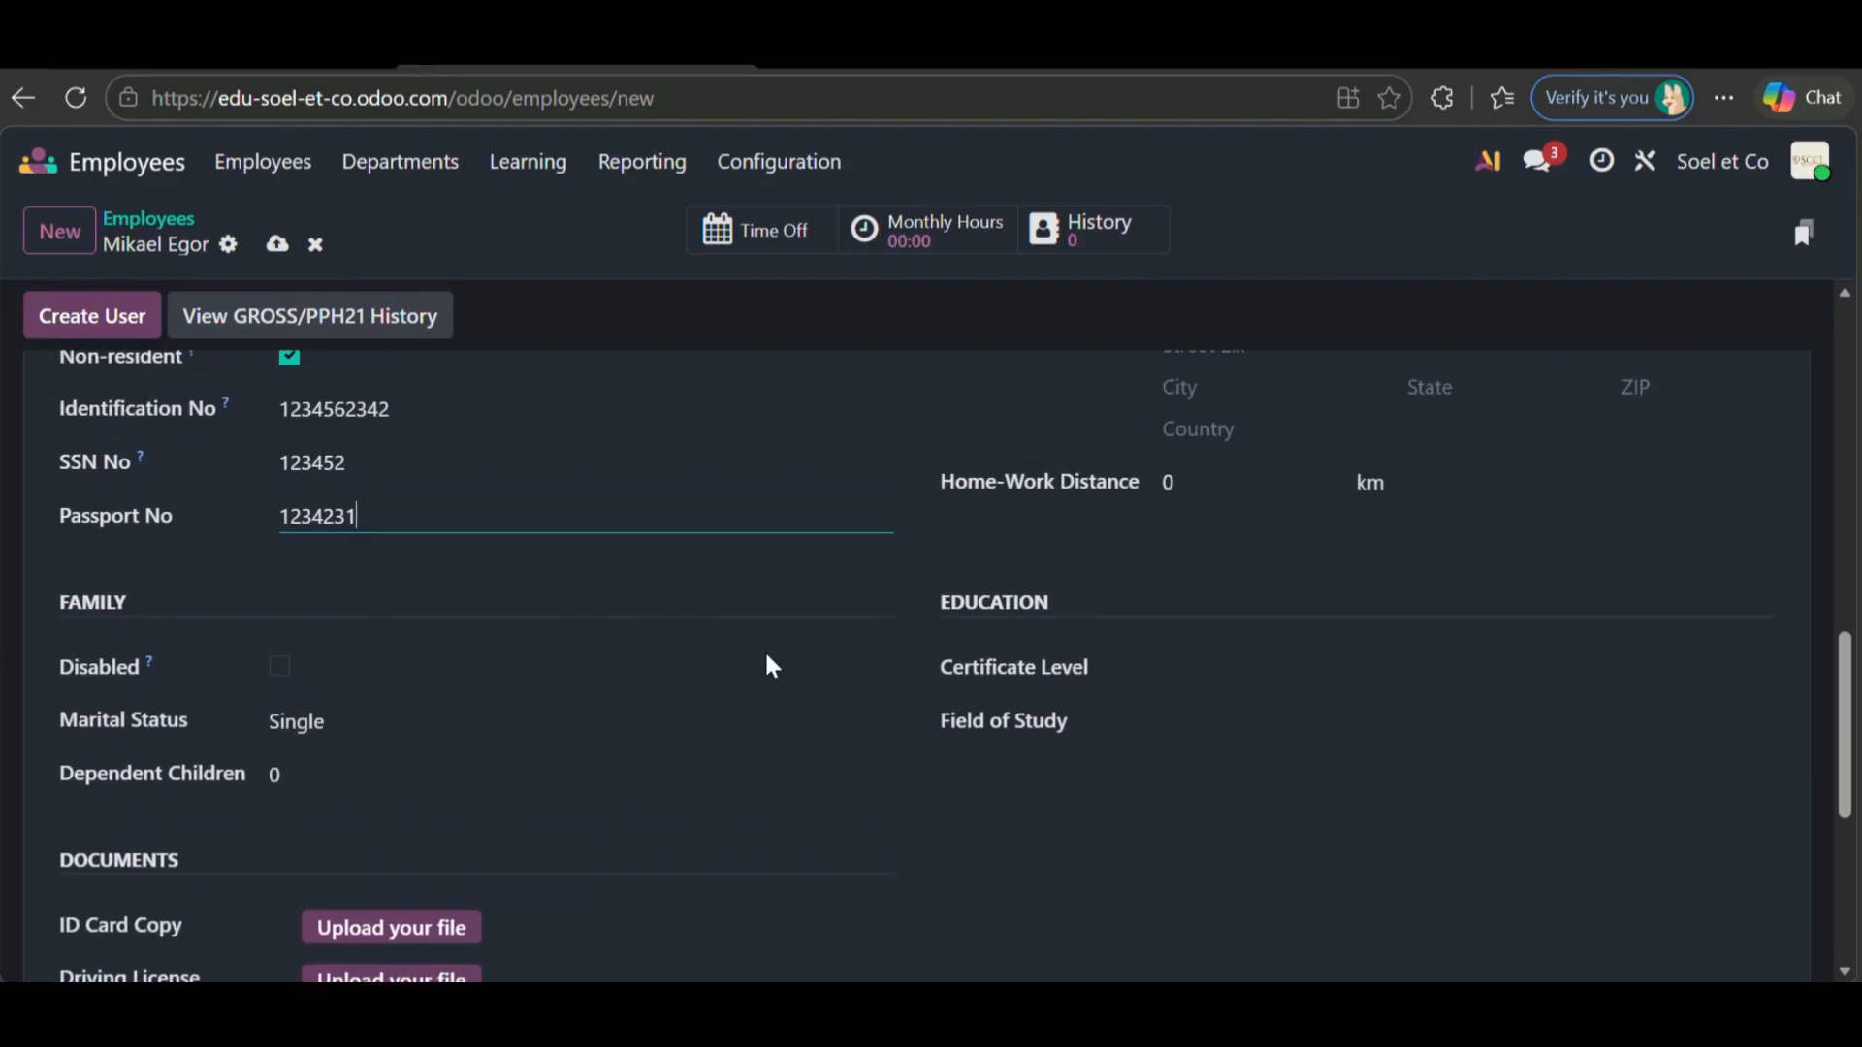
{"action": "scroll", "coordinate": [766, 651], "scroll_direction": "up", "scroll_amount": 5}
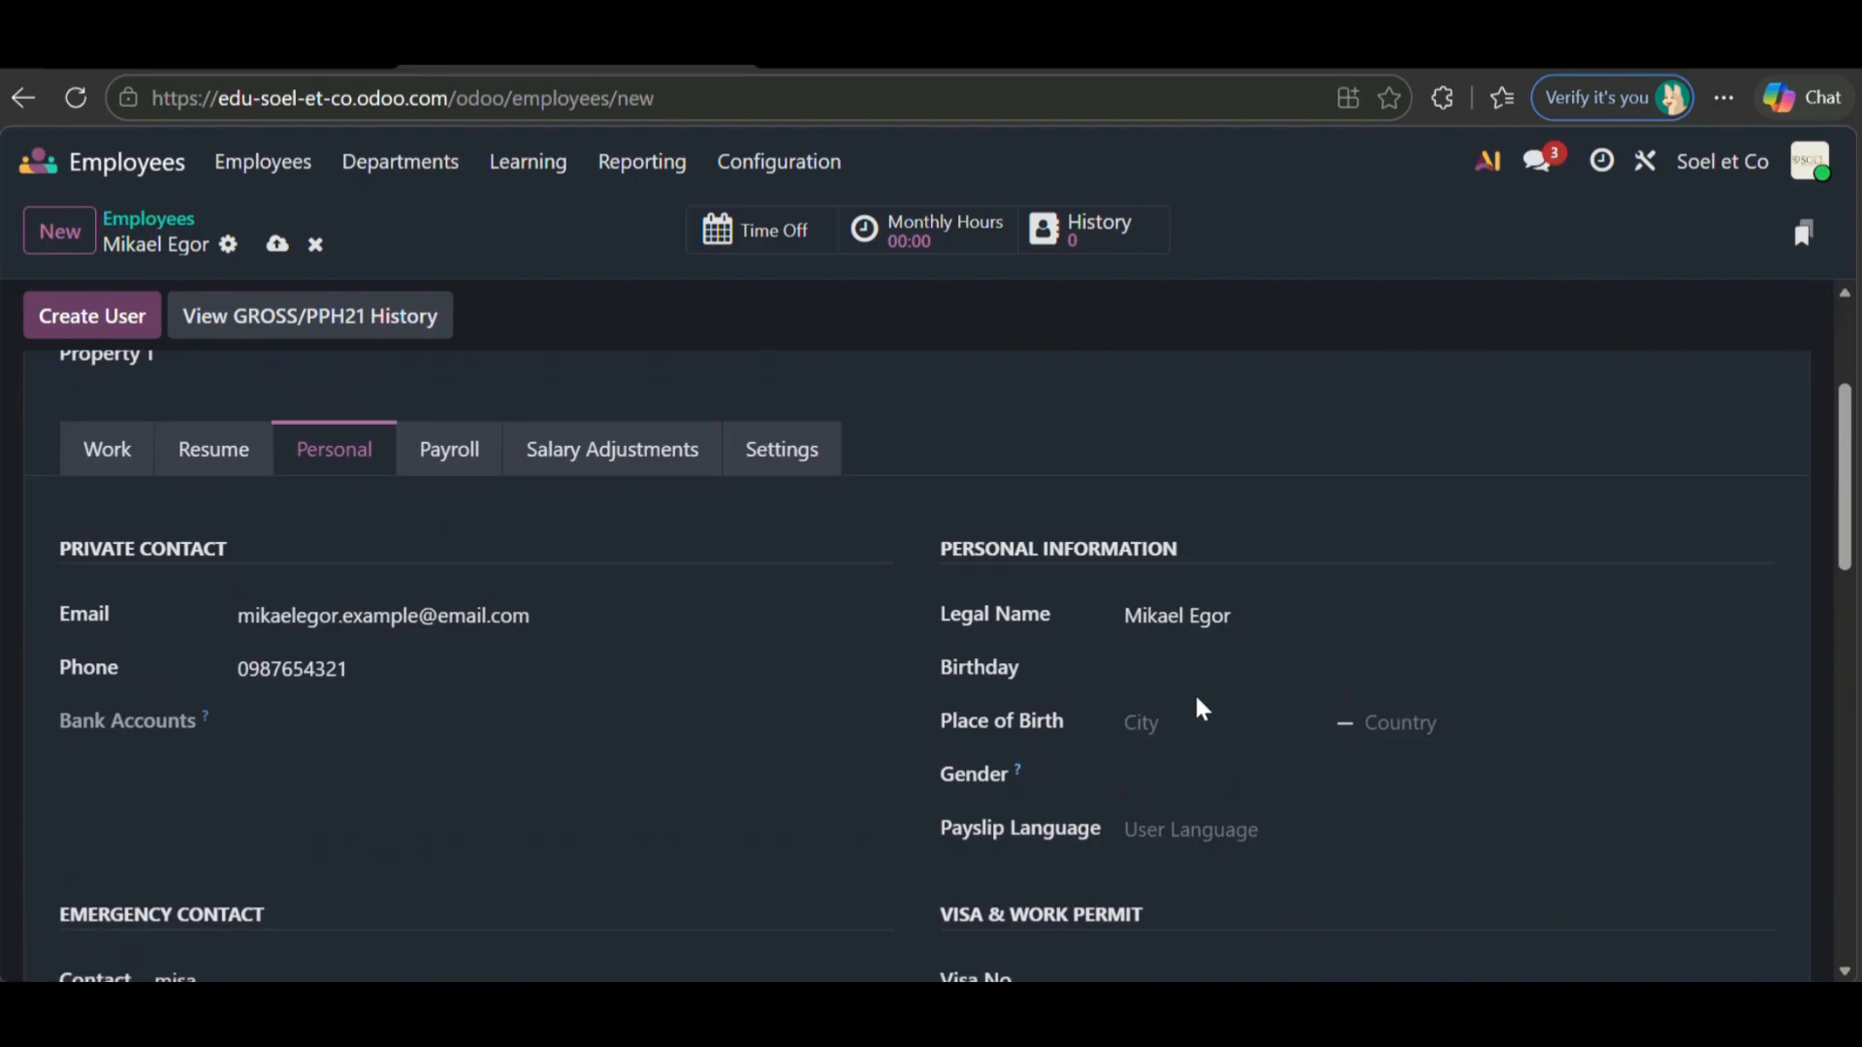
- Set the birthday to May 1, 2000 using the calendar picker
{"action": "scroll", "coordinate": [1188, 659], "scroll_direction": "down", "scroll_amount": 1}
{"action": "left_click", "coordinate": [1167, 572]}
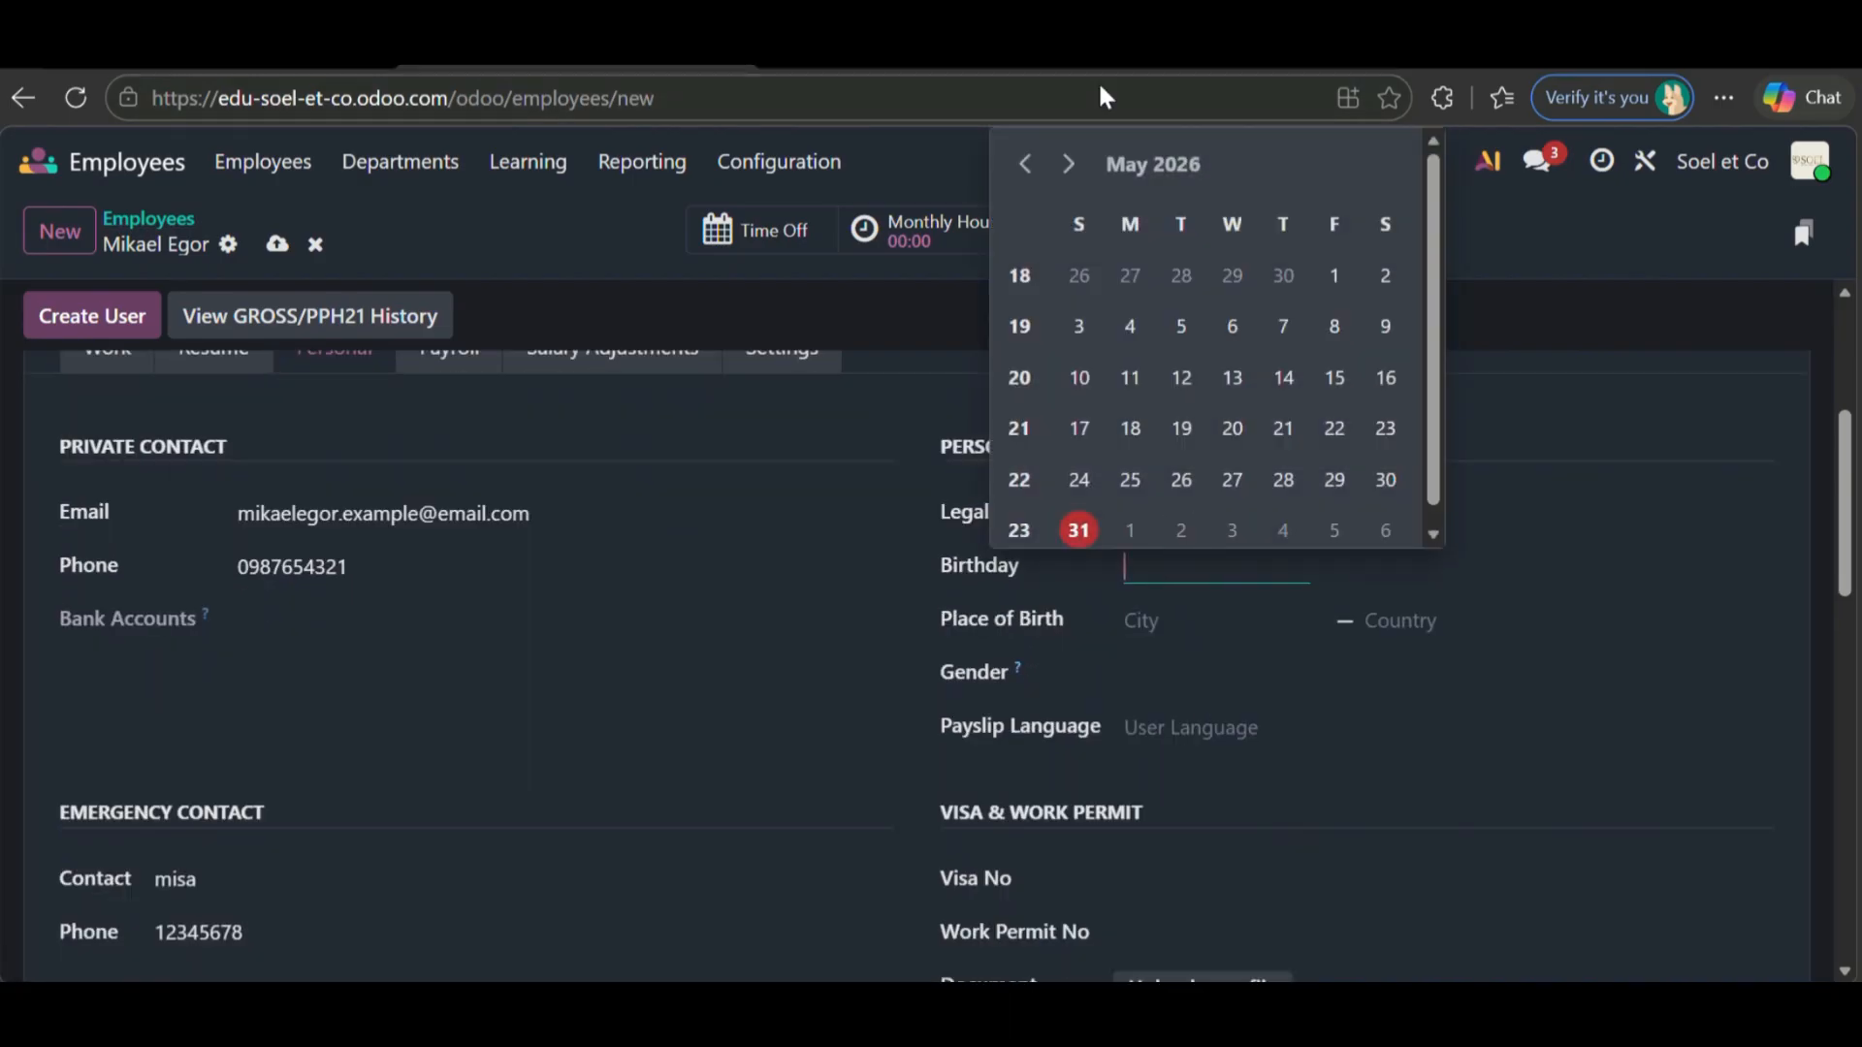
{"action": "left_click", "coordinate": [1142, 179]}
{"action": "left_click", "coordinate": [1024, 189]}
{"action": "left_click", "coordinate": [1024, 189]}
{"action": "left_click", "coordinate": [1024, 189]}
{"action": "left_click", "coordinate": [1024, 189]}
{"action": "left_click", "coordinate": [1024, 189]}
{"action": "left_click", "coordinate": [1024, 189]}
{"action": "double_click", "coordinate": [1025, 189]}
{"action": "left_click", "coordinate": [1024, 189]}
{"action": "double_click", "coordinate": [1025, 189]}
{"action": "left_click", "coordinate": [1024, 189]}
{"action": "double_click", "coordinate": [1025, 189]}
{"action": "double_click", "coordinate": [1024, 189]}
{"action": "left_click", "coordinate": [1024, 189]}
{"action": "left_click", "coordinate": [1024, 190]}
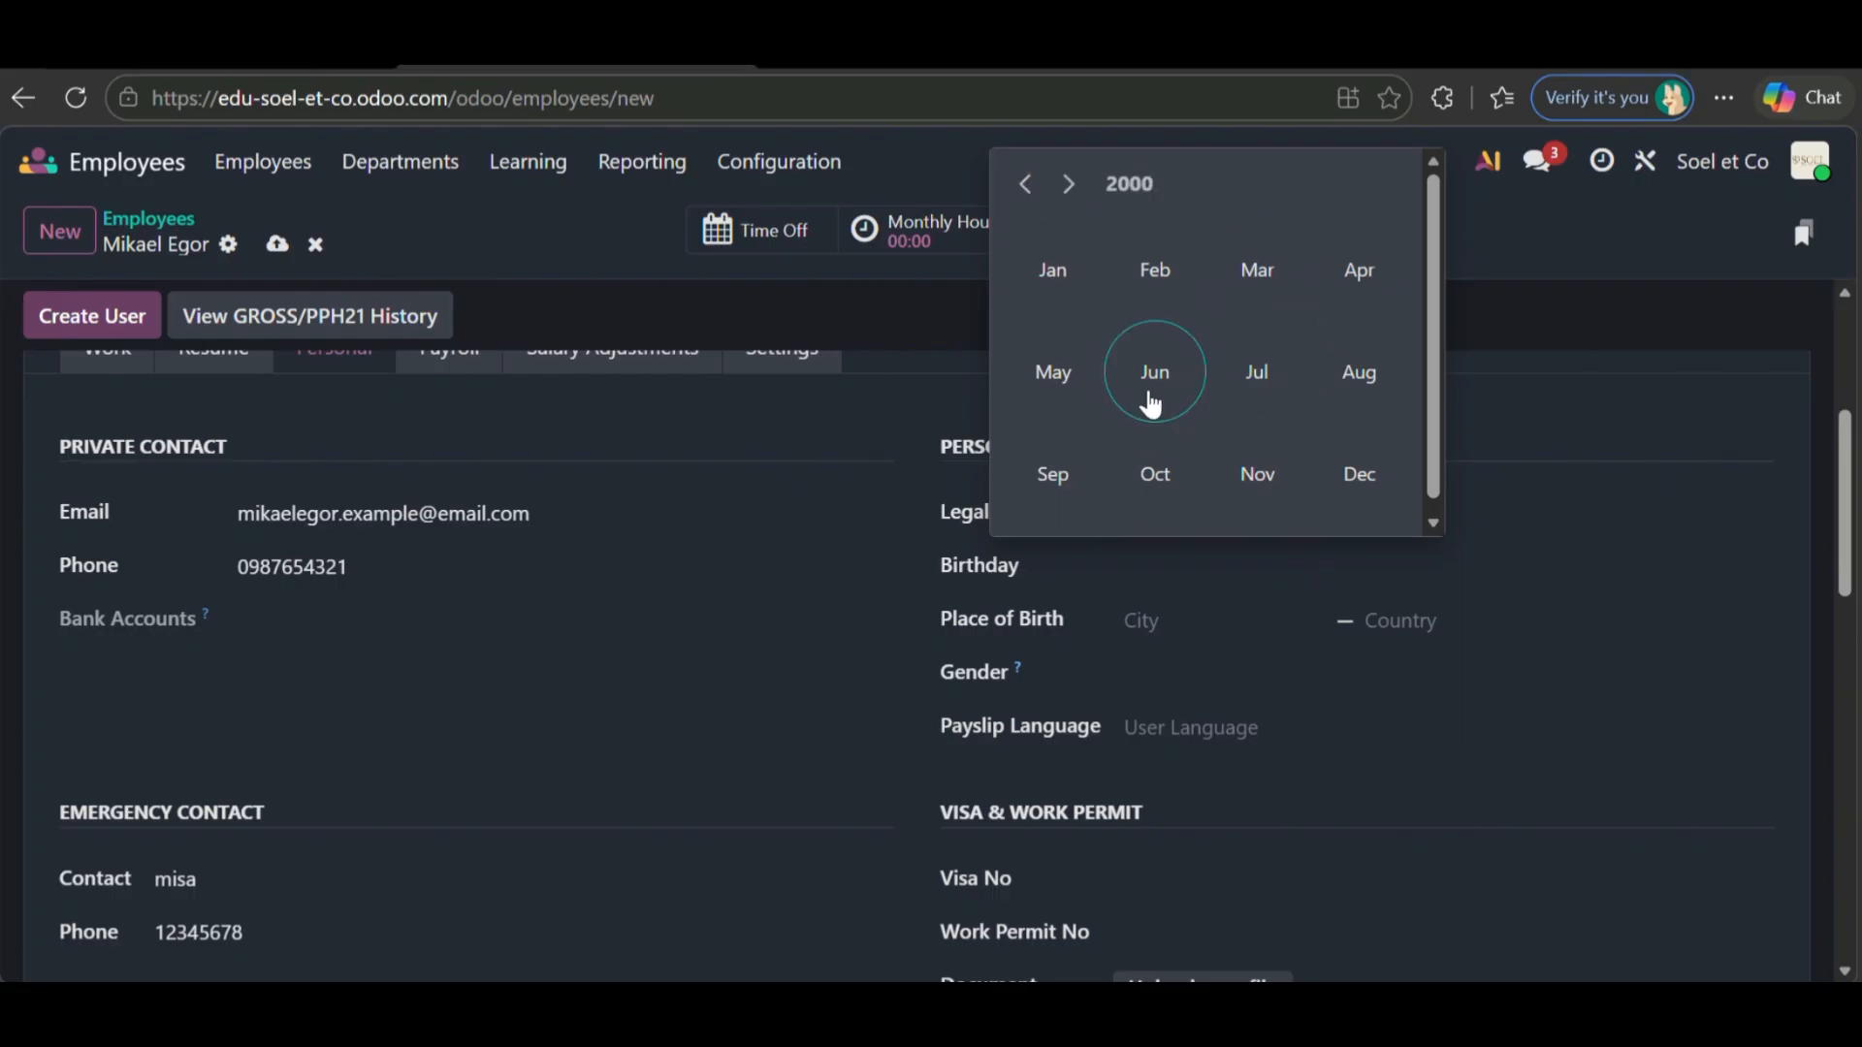
{"action": "left_click", "coordinate": [1087, 386]}
{"action": "left_click", "coordinate": [1131, 281]}
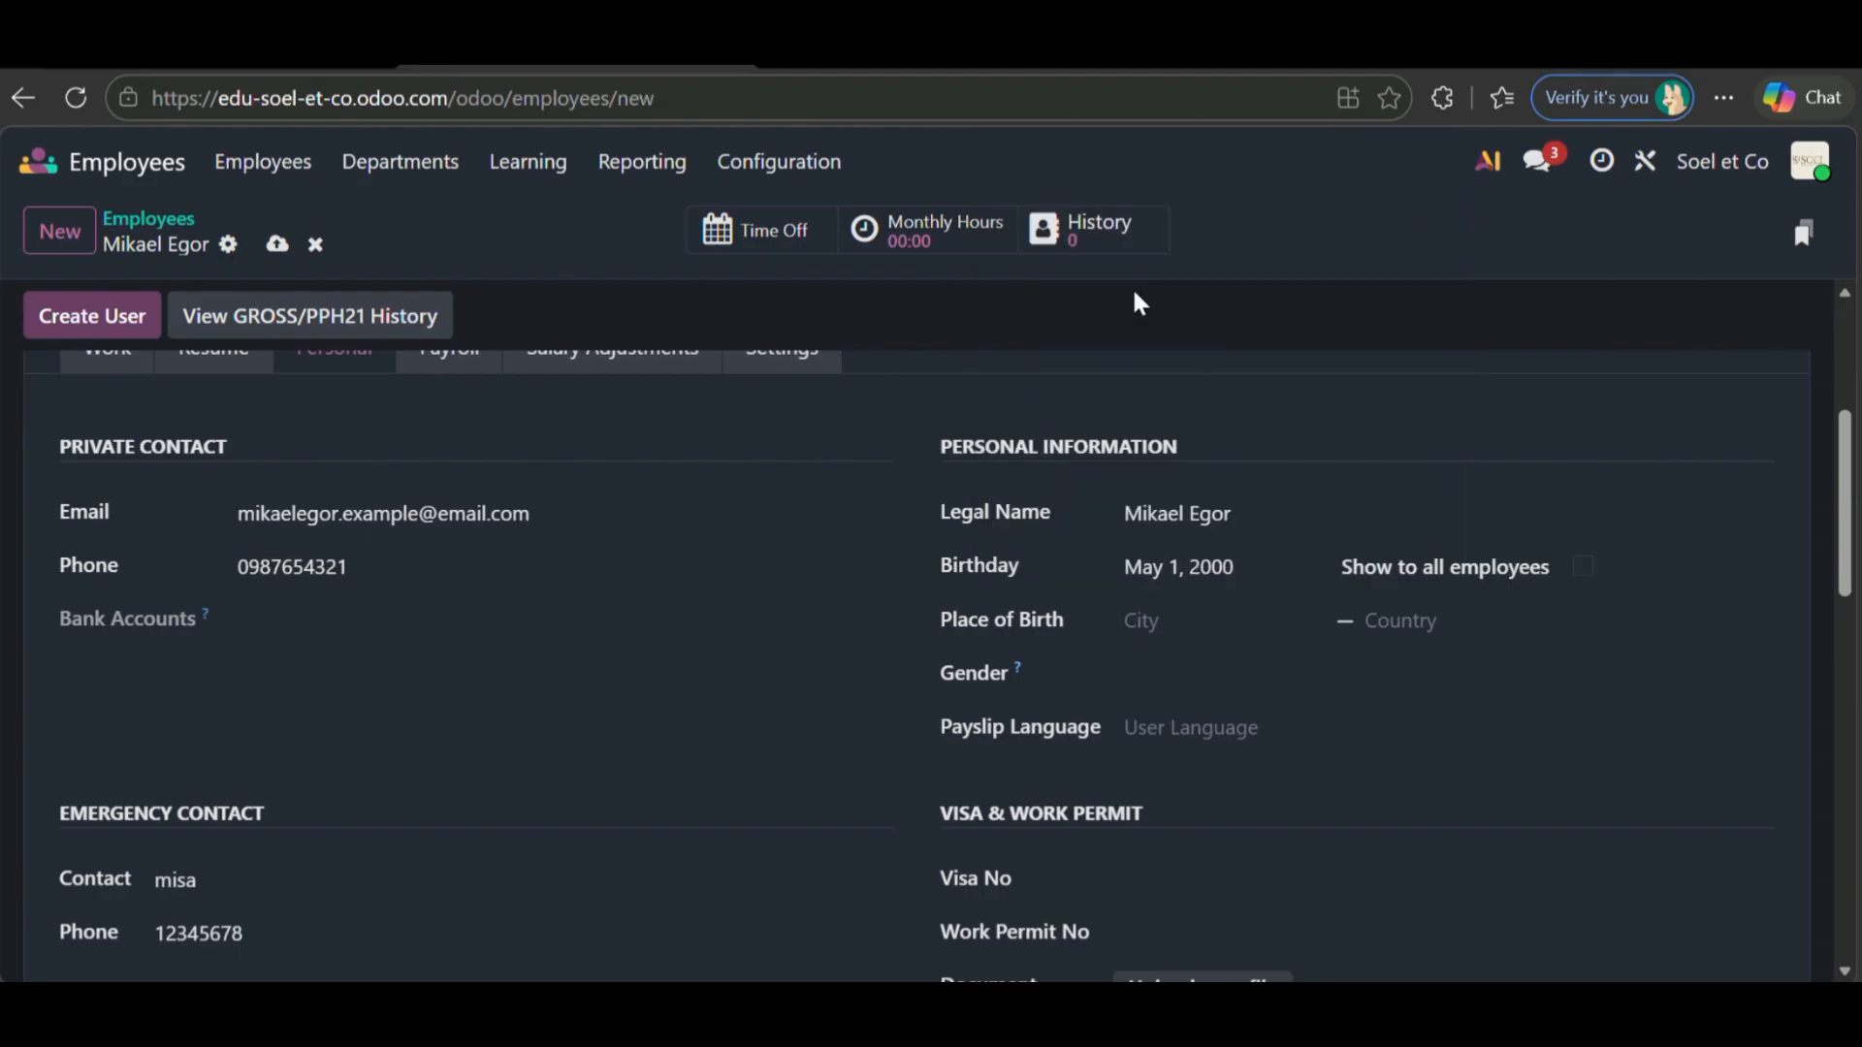
- Set the place of birth to Madrid, Spain
{"action": "scroll", "coordinate": [1238, 636], "scroll_direction": "down", "scroll_amount": 1}
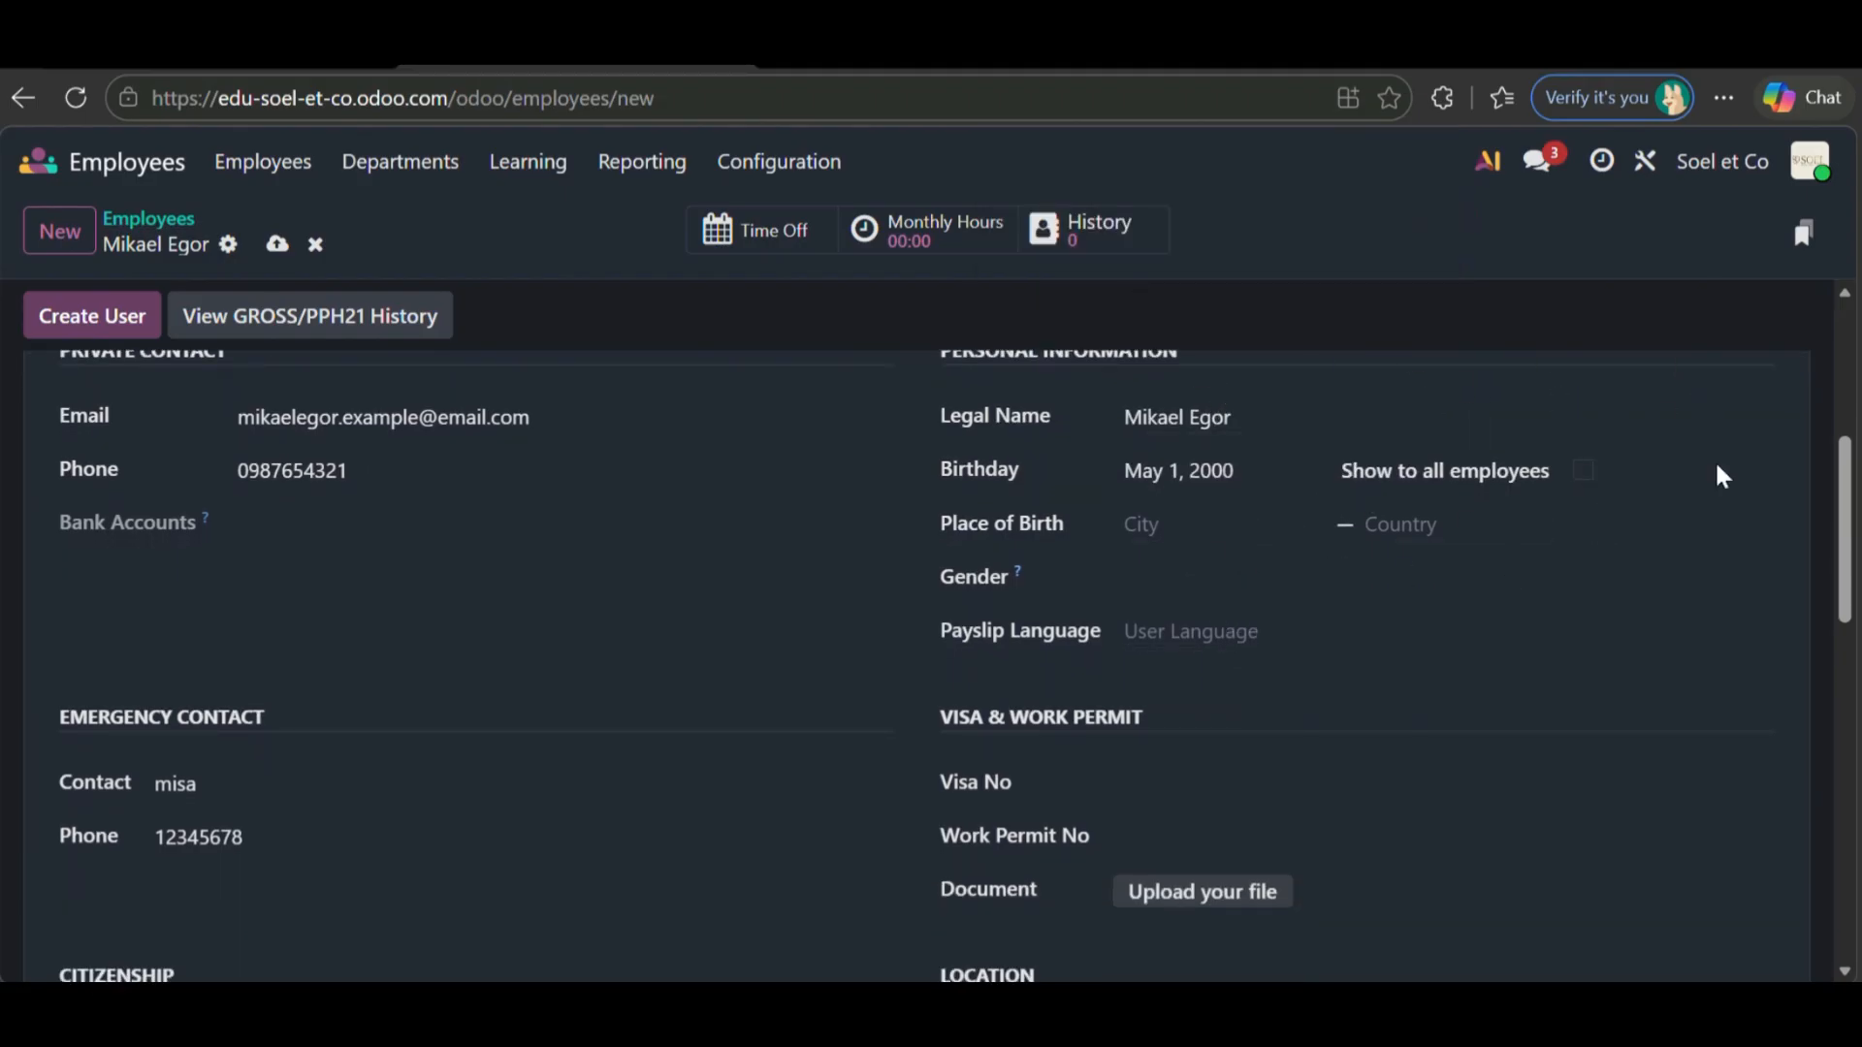
{"action": "left_click", "coordinate": [1164, 529]}
{"action": "type", "text": "Madrid"}
{"action": "left_click", "coordinate": [1431, 524]}
{"action": "type", "text": "Spa"}
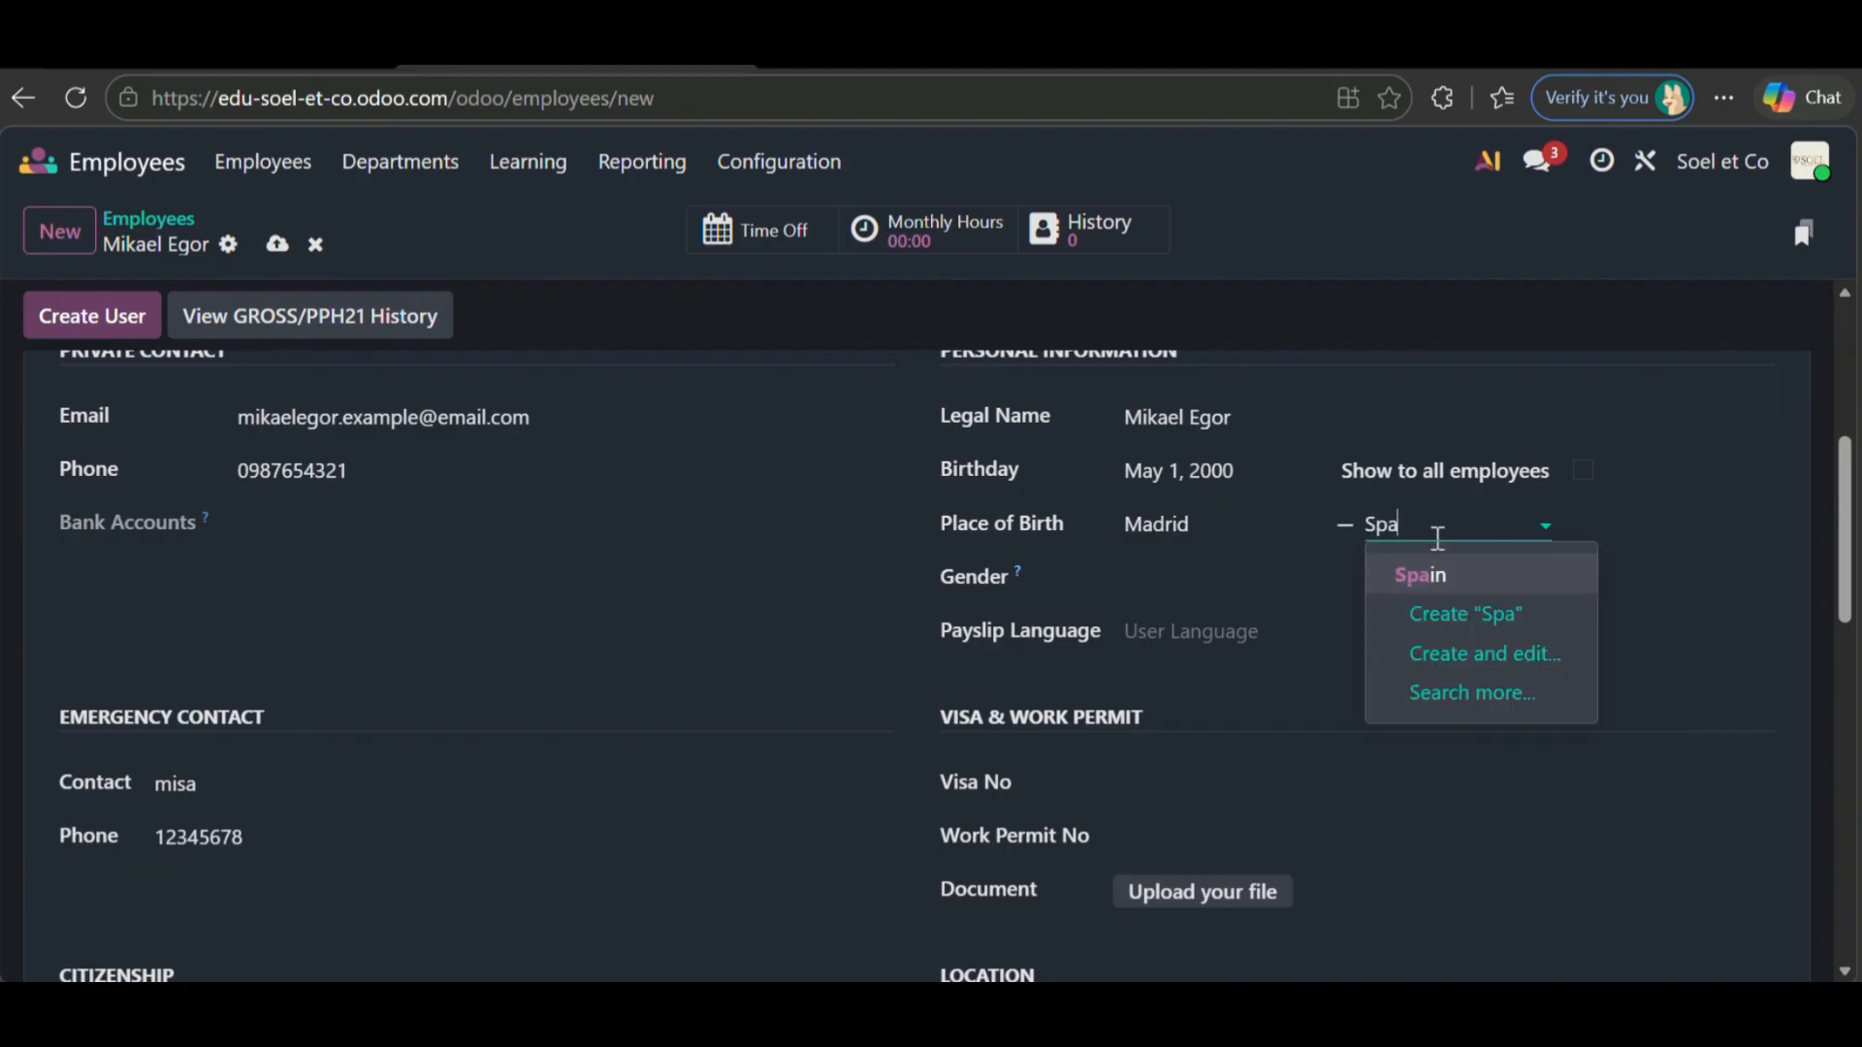
{"action": "left_click", "coordinate": [1465, 578]}
- Set gender to Male and payslip language to English (US)
{"action": "left_click", "coordinate": [1297, 588]}
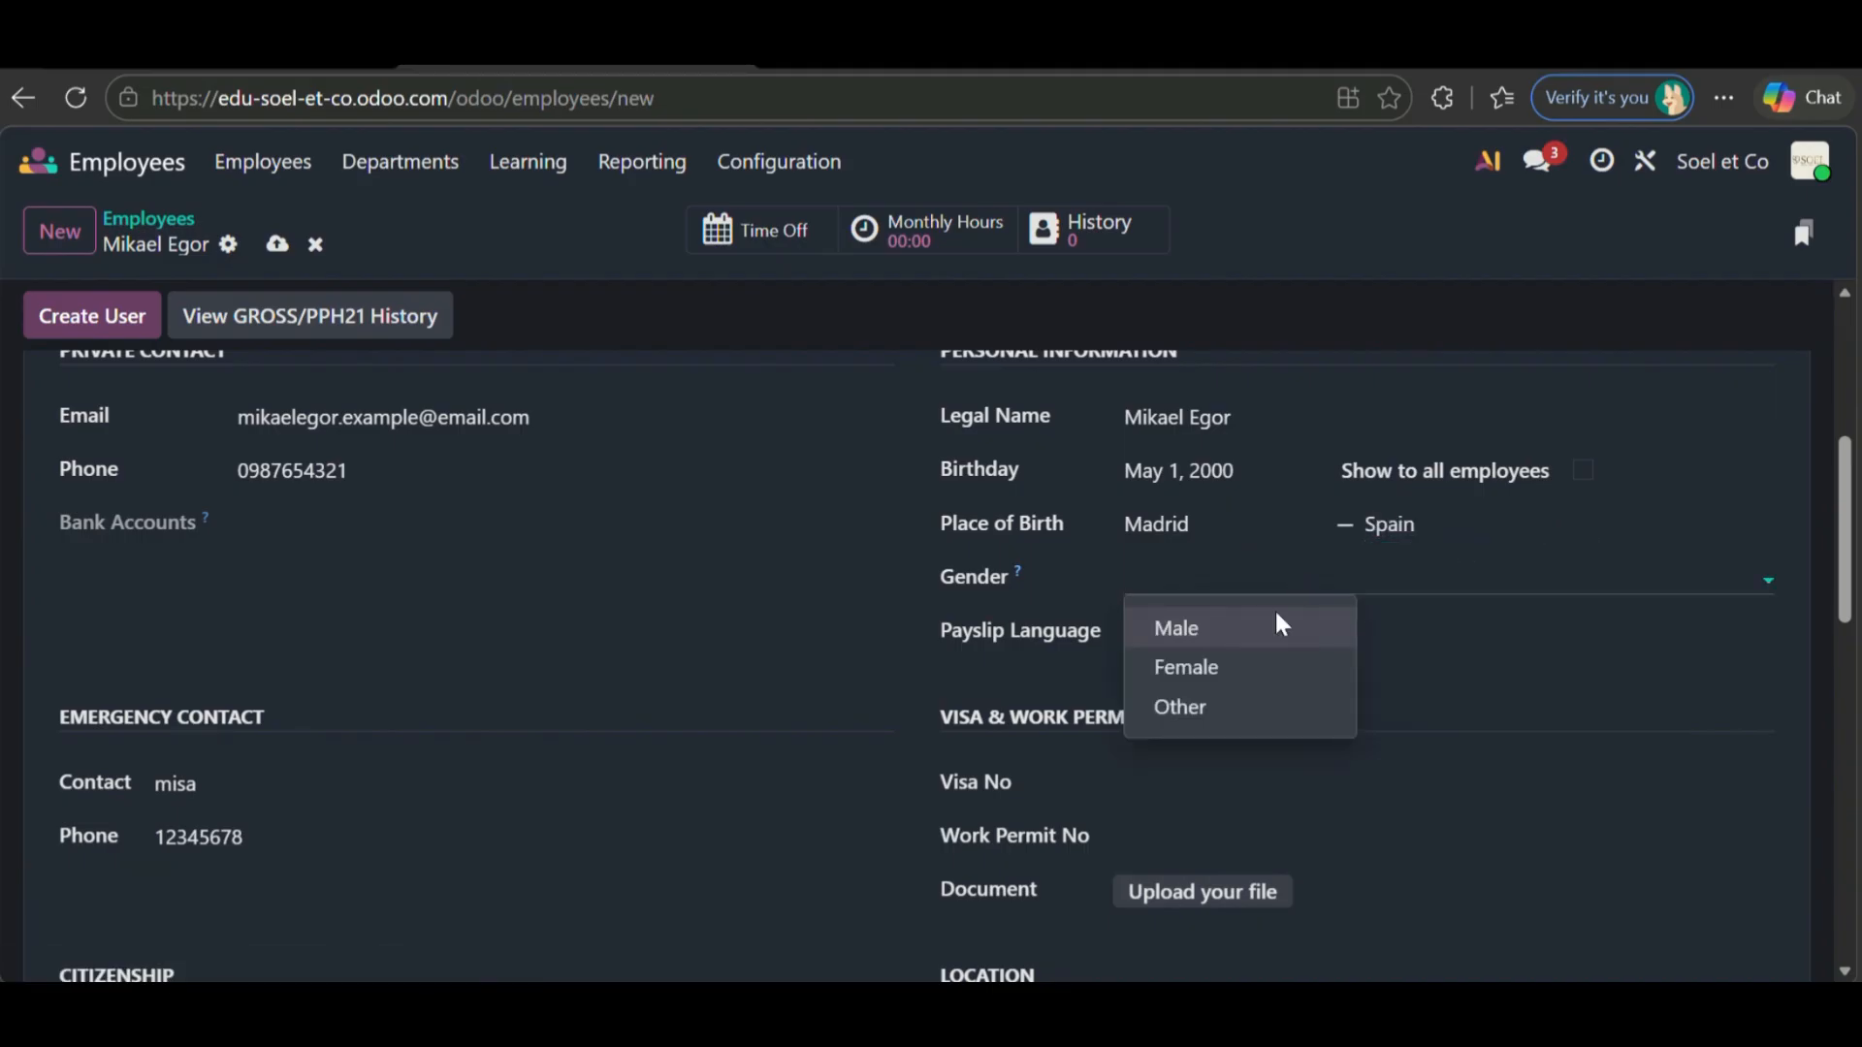
{"action": "left_click", "coordinate": [1245, 632]}
{"action": "left_click", "coordinate": [1236, 635]}
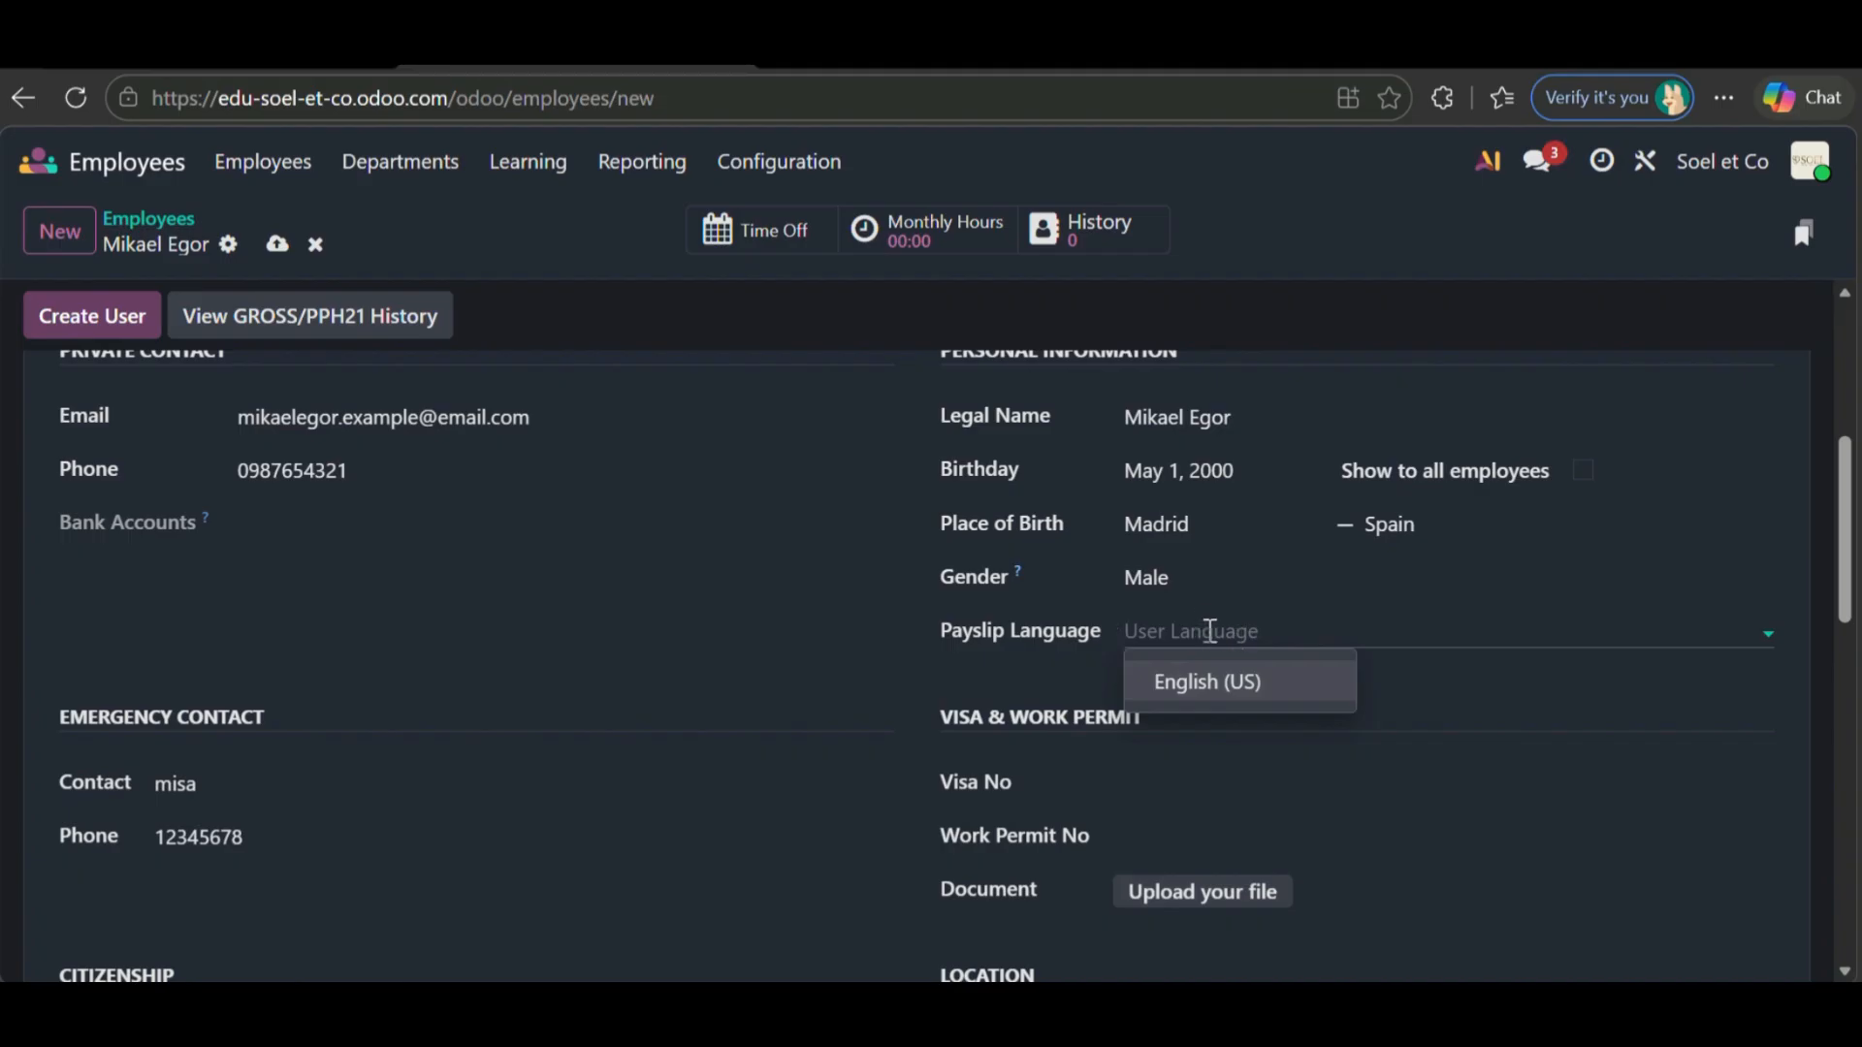
{"action": "left_click", "coordinate": [1219, 679]}
{"action": "scroll", "coordinate": [1164, 563], "scroll_direction": "down", "scroll_amount": 2}
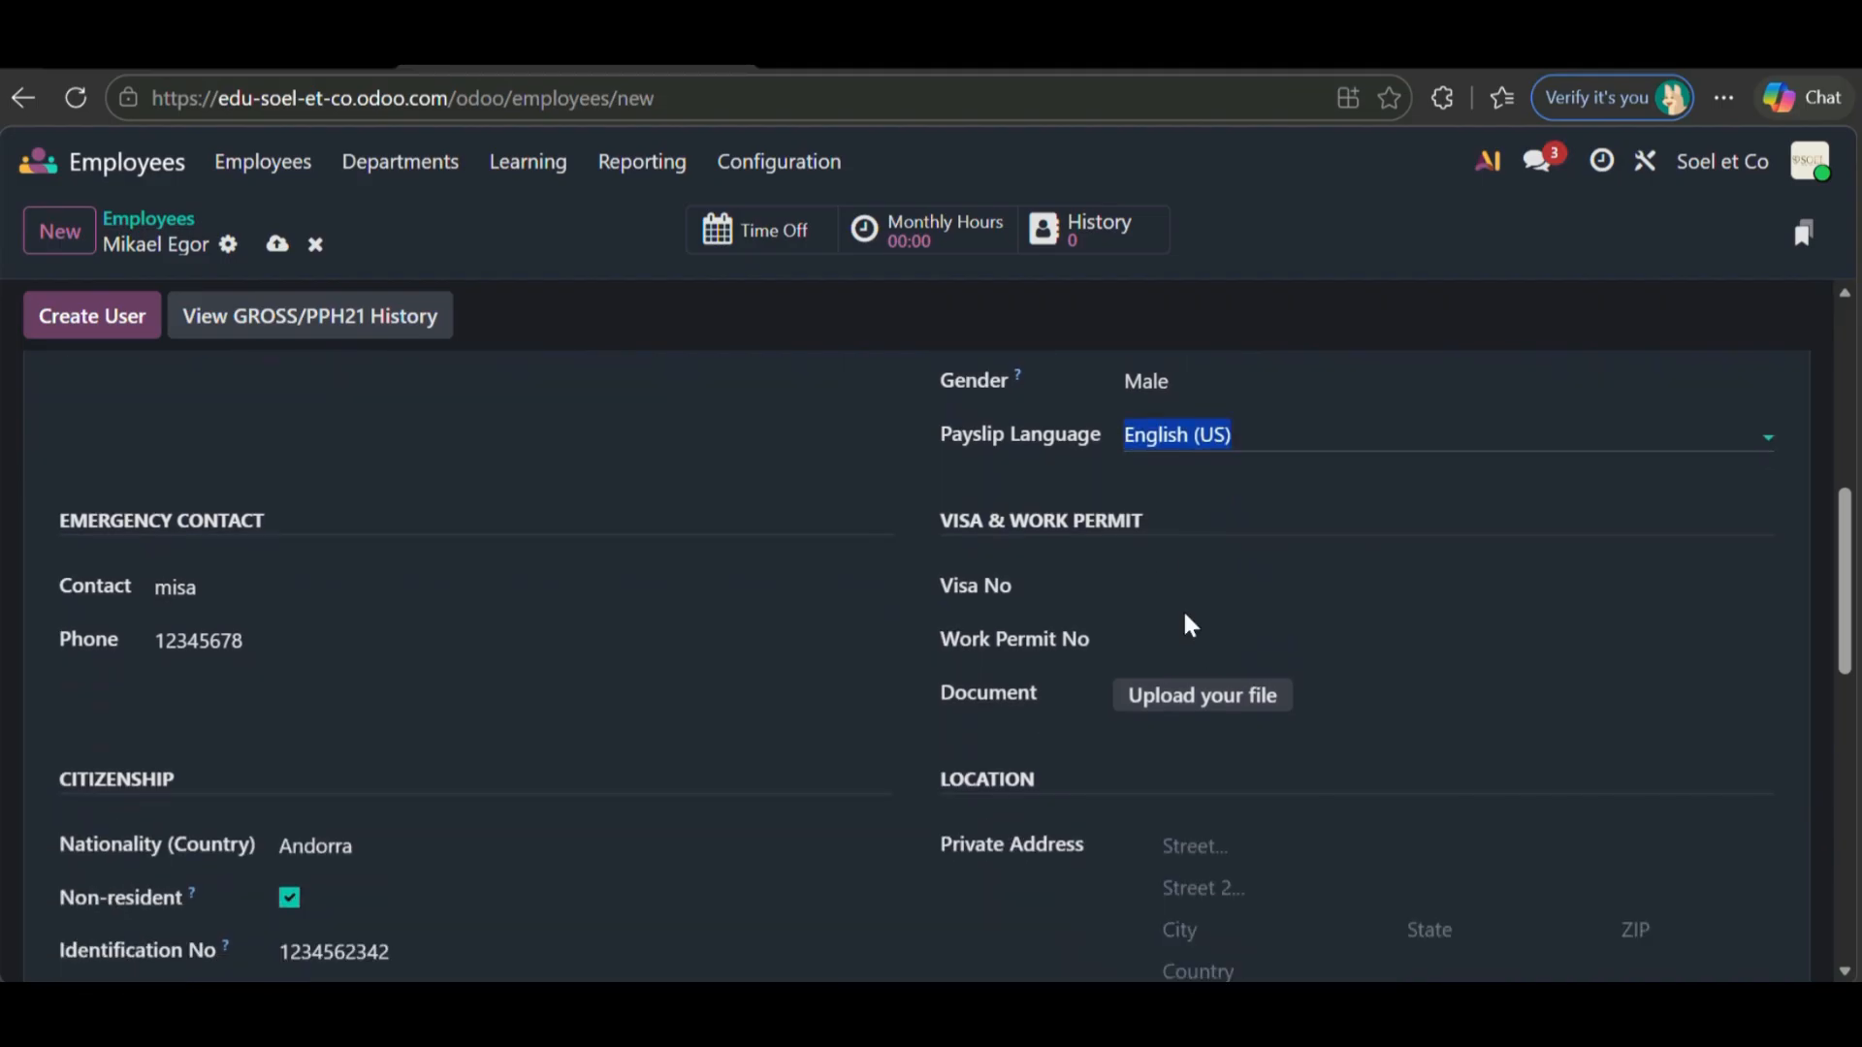
{"action": "left_click", "coordinate": [1179, 590]}
- Enter the visa and work permit numbers and the private street and city
{"action": "type", "text": "098764"}
{"action": "scroll", "coordinate": [1180, 599], "scroll_direction": "down", "scroll_amount": 1}
{"action": "left_click", "coordinate": [1181, 537]}
{"action": "type", "text": "12345"}
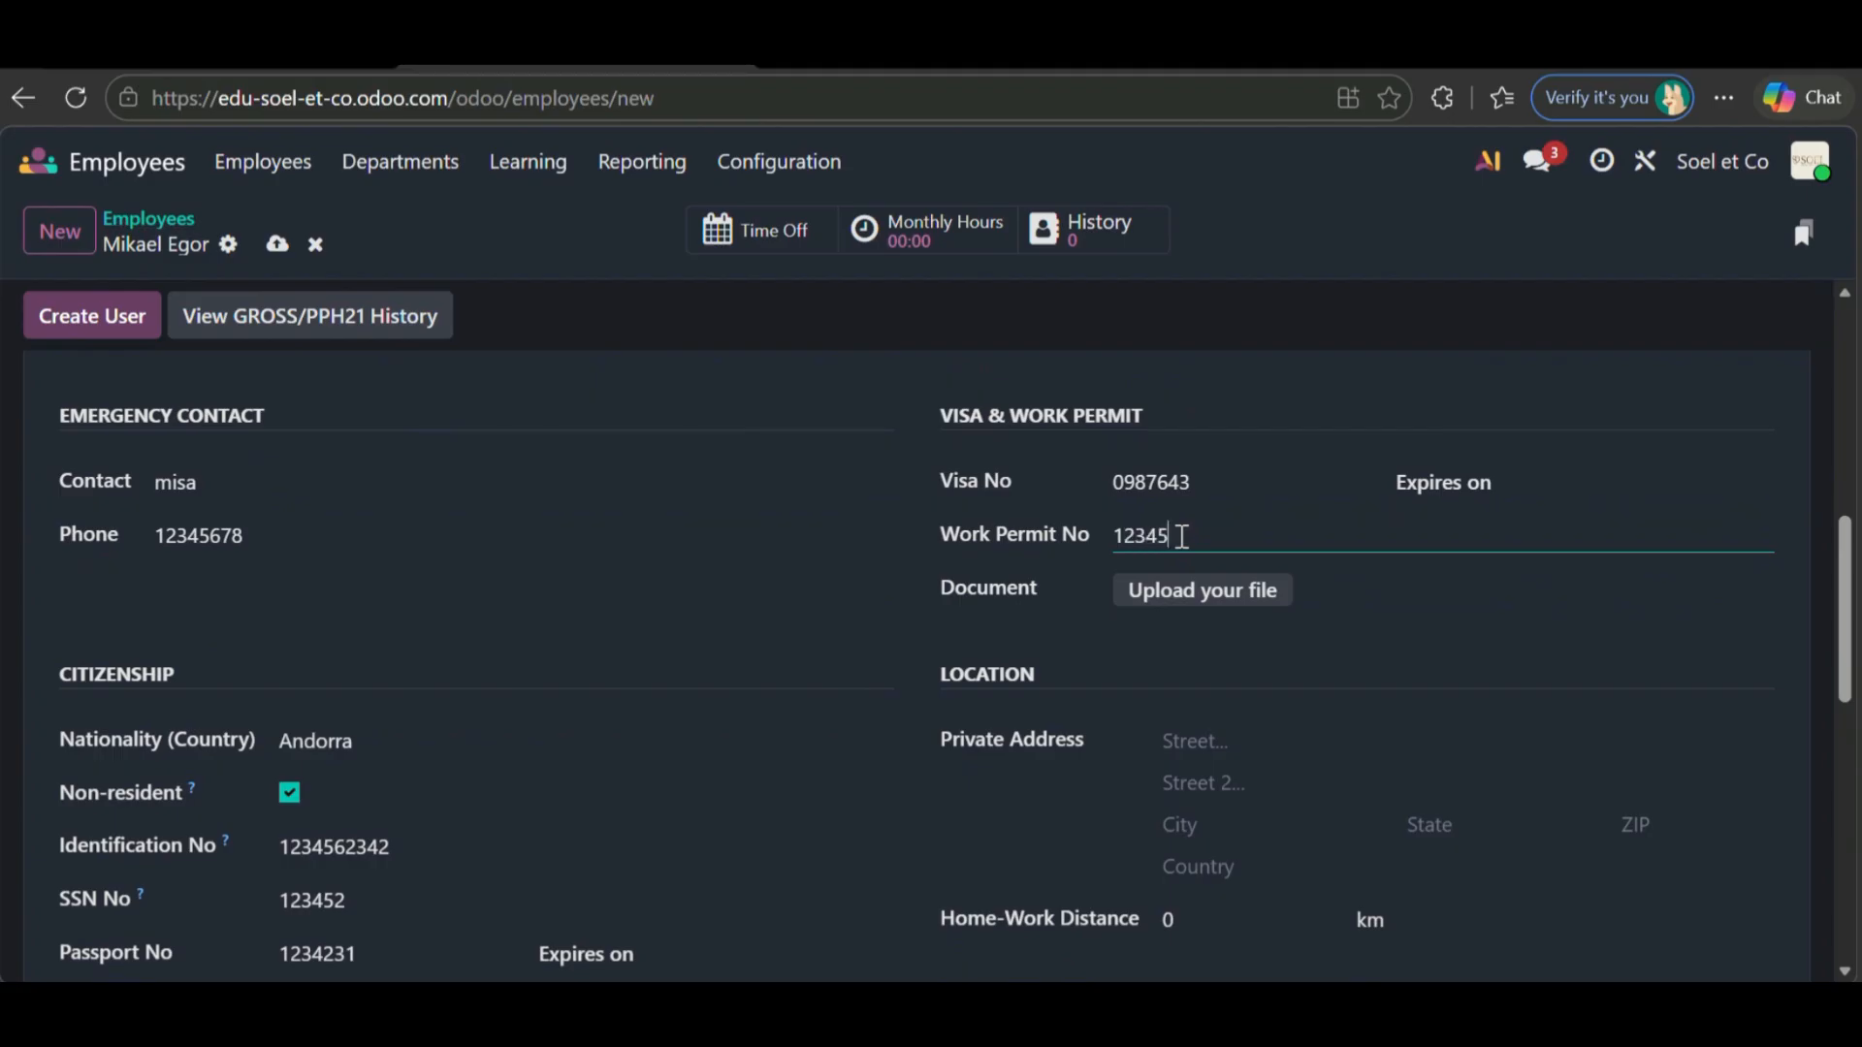
{"action": "scroll", "coordinate": [1181, 536], "scroll_direction": "down", "scroll_amount": 2}
{"action": "left_click", "coordinate": [1263, 521]}
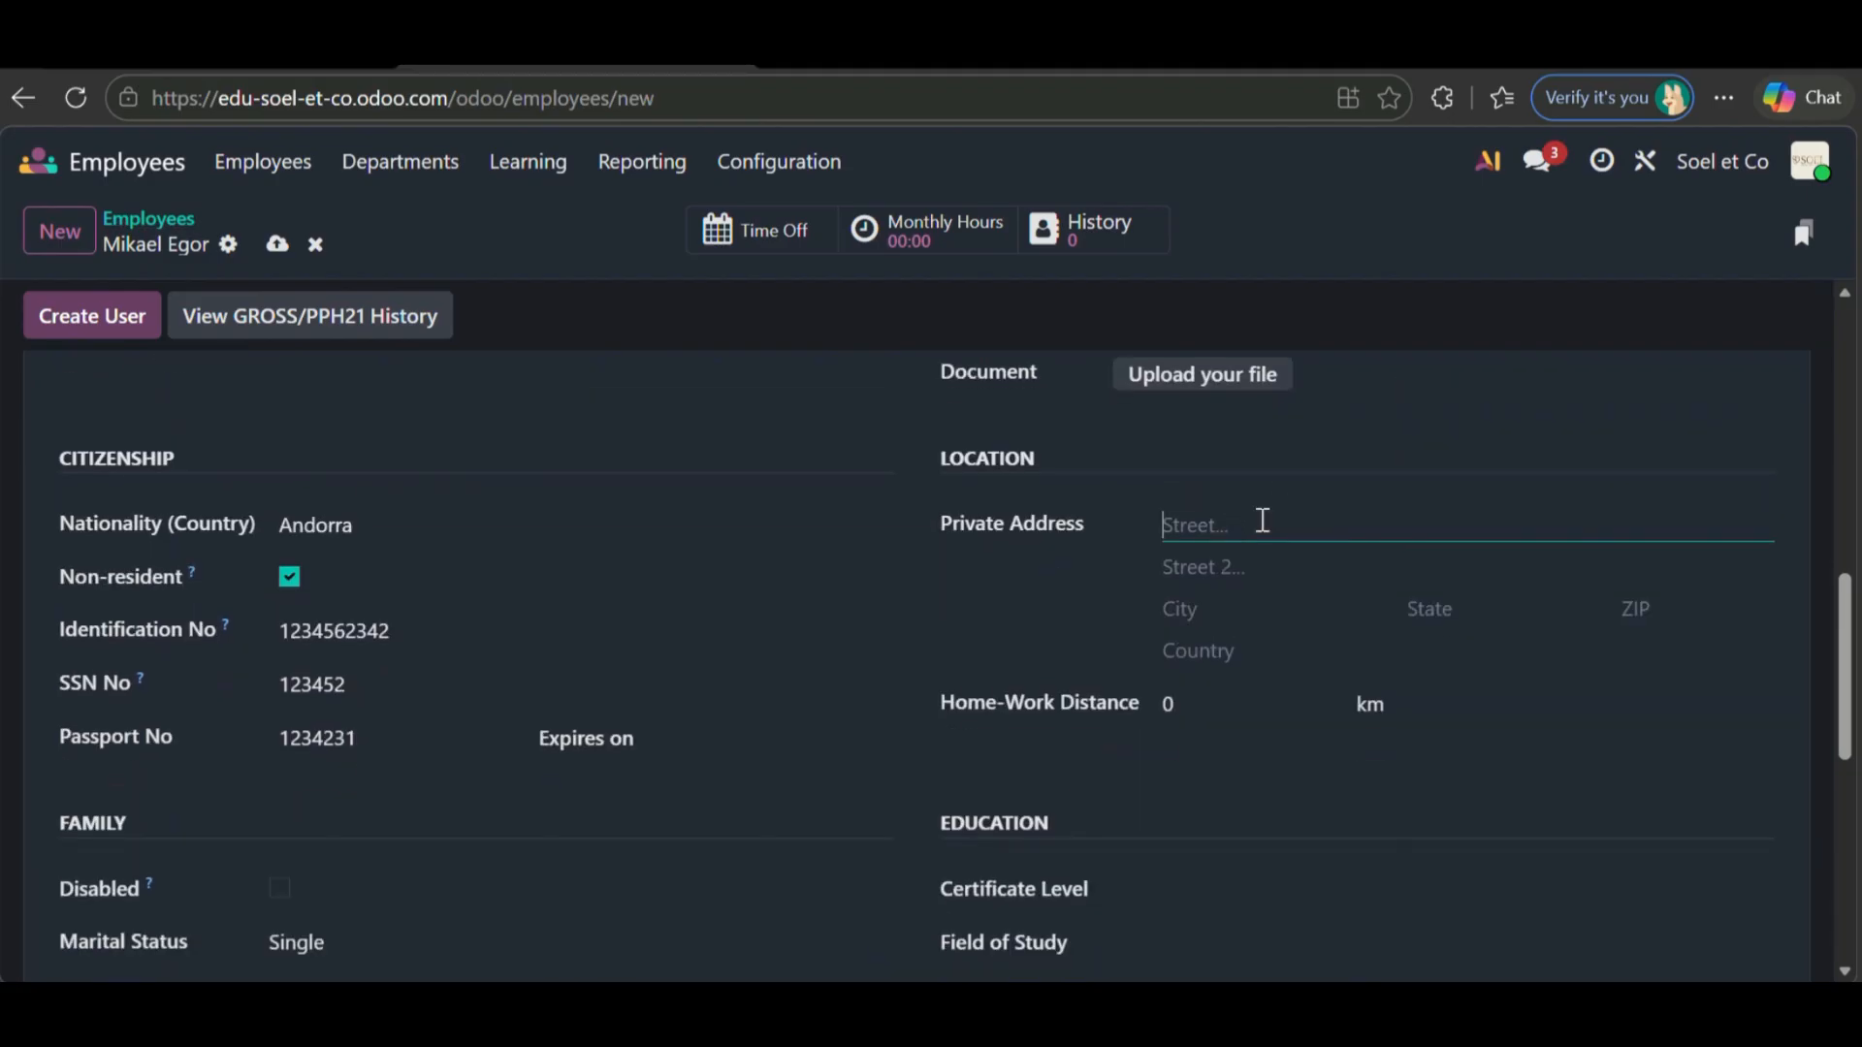
{"action": "type", "text": "kampung-baru"}
{"action": "left_click", "coordinate": [1246, 611]}
{"action": "type", "text": "Bandar Lampung"}
- Set home-work distance to 10 km and certificate level to Bachelor
{"action": "left_click", "coordinate": [1210, 724]}
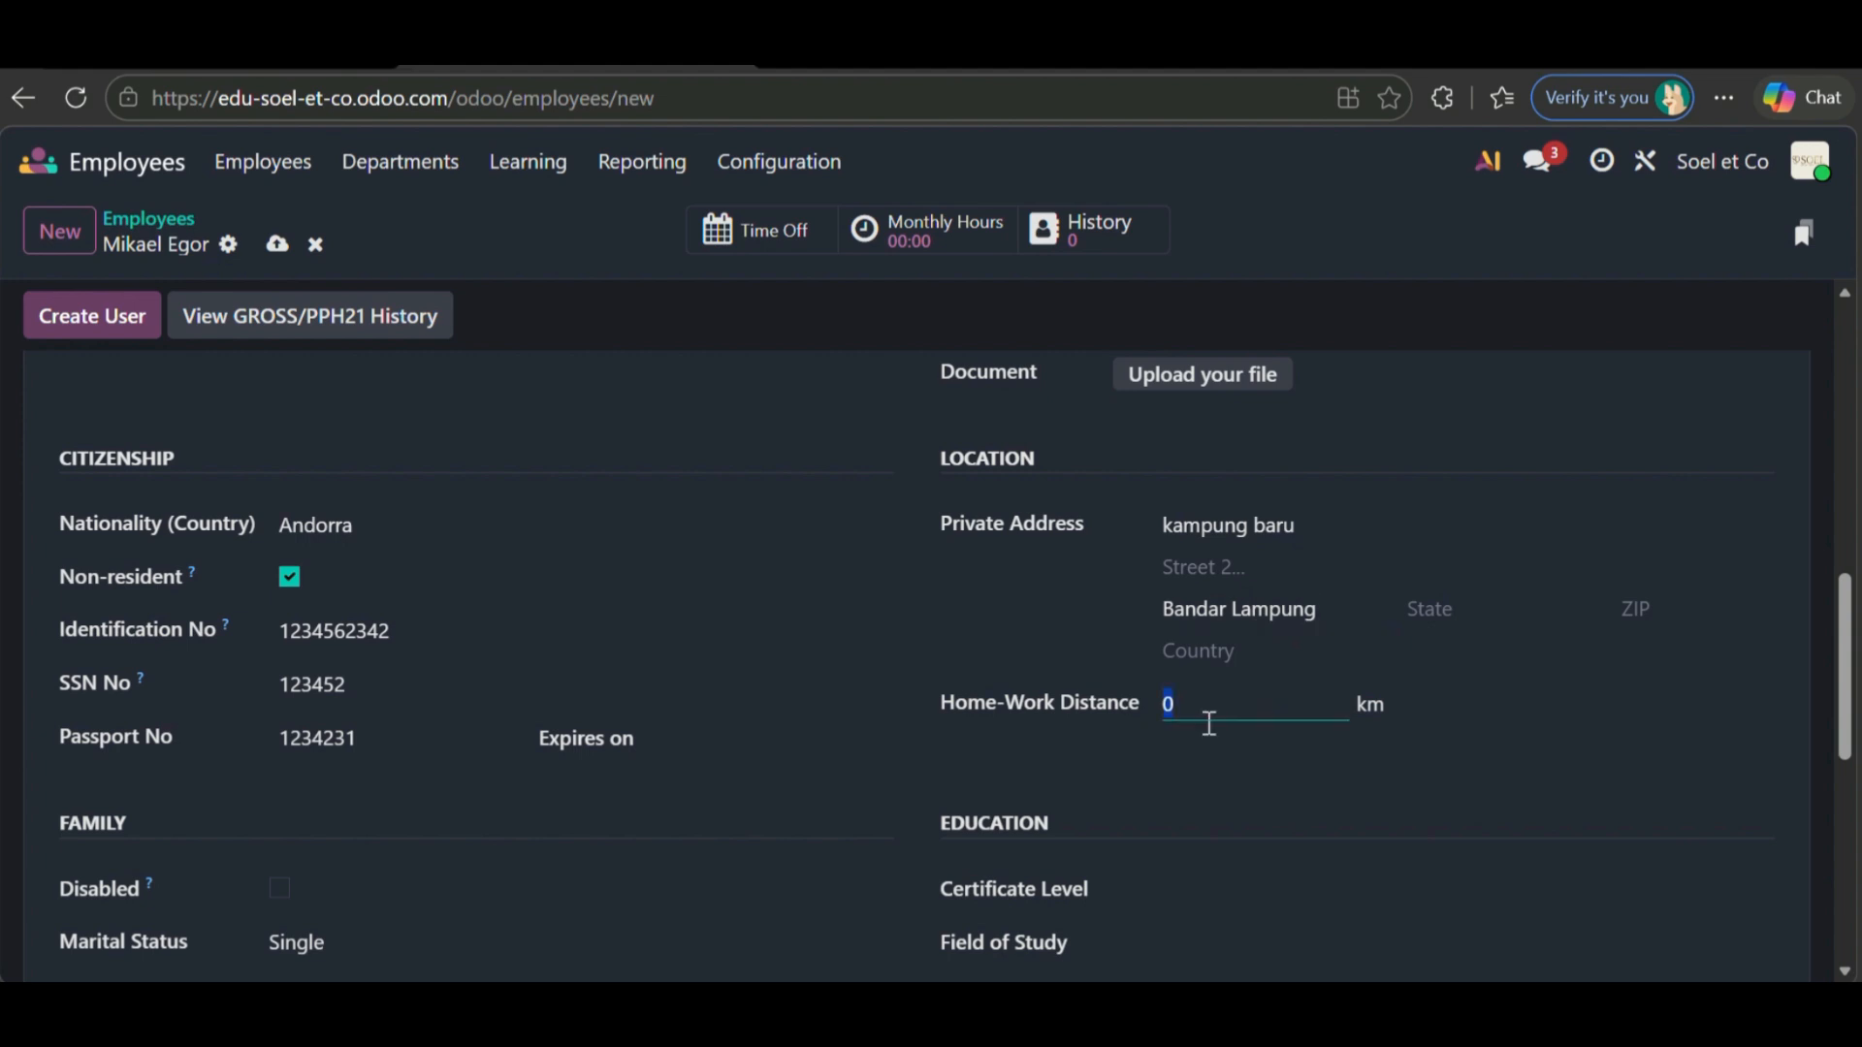
{"action": "scroll", "coordinate": [1154, 691], "scroll_direction": "down", "scroll_amount": 1}
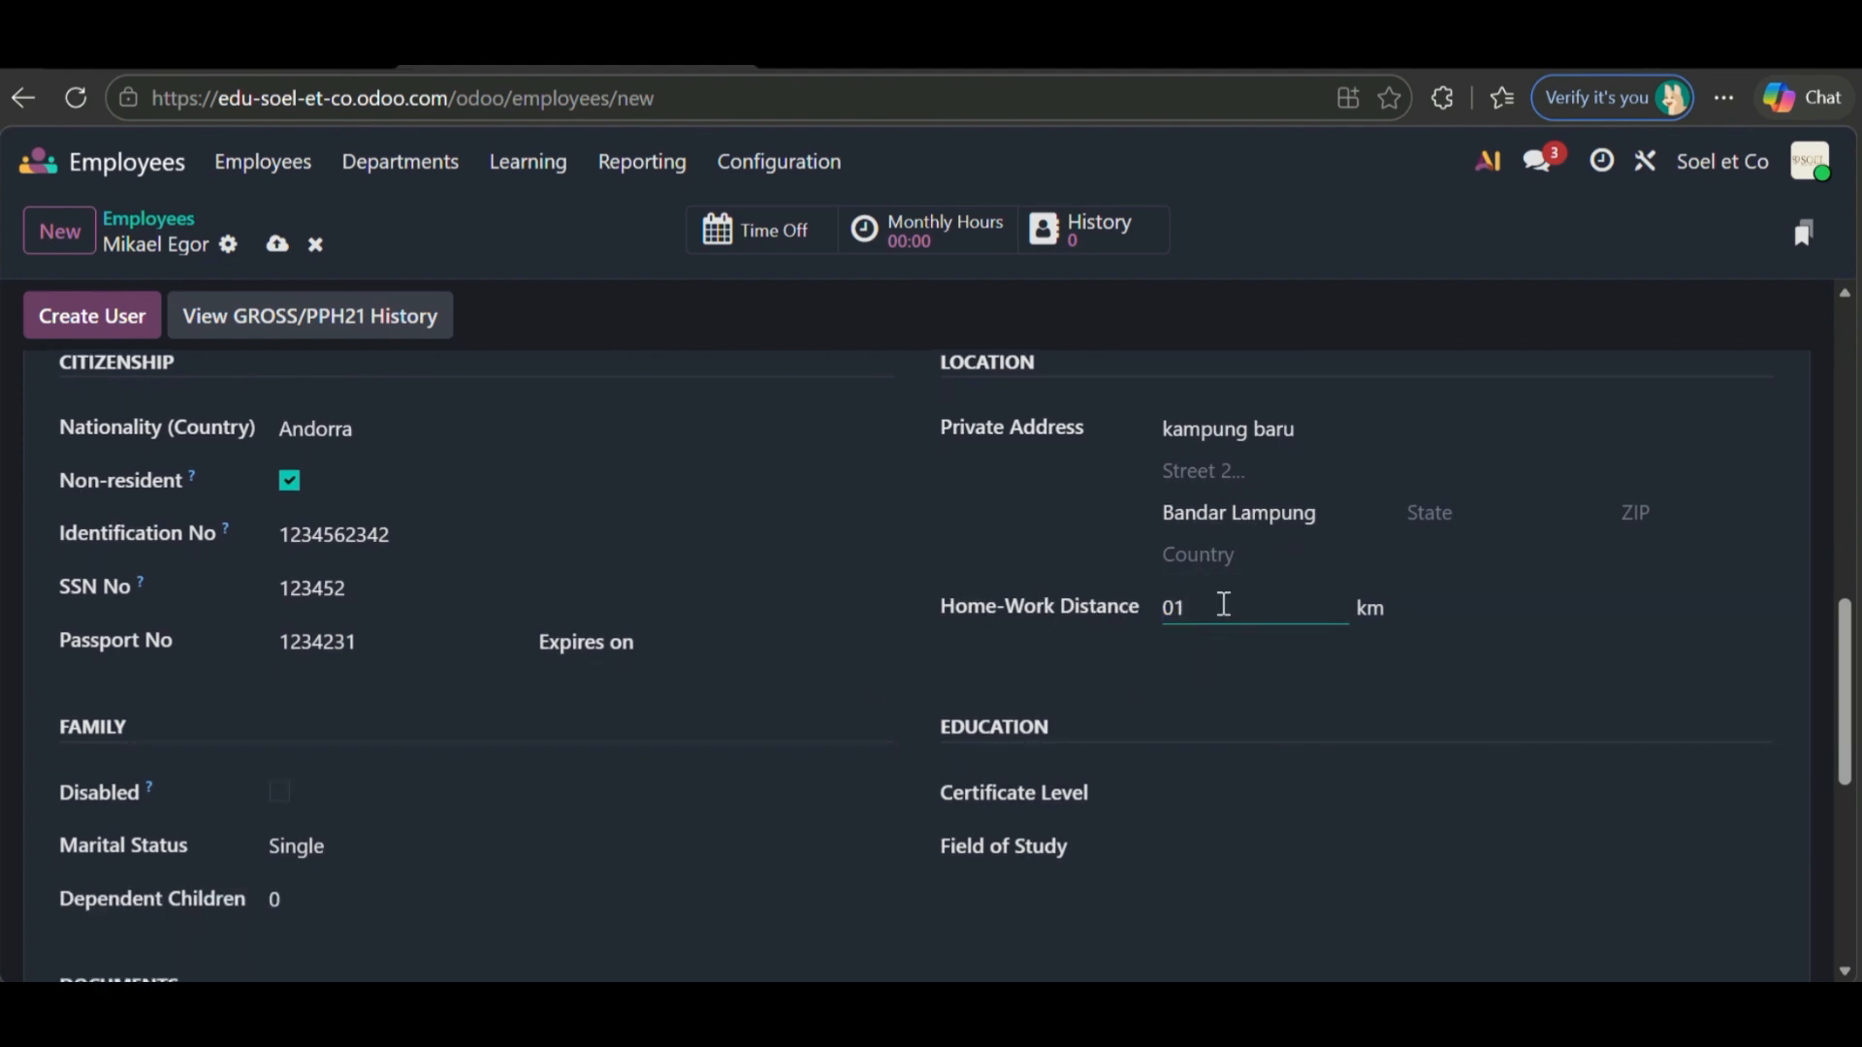
{"action": "type", "text": "10"}
{"action": "left_click", "coordinate": [1166, 803]}
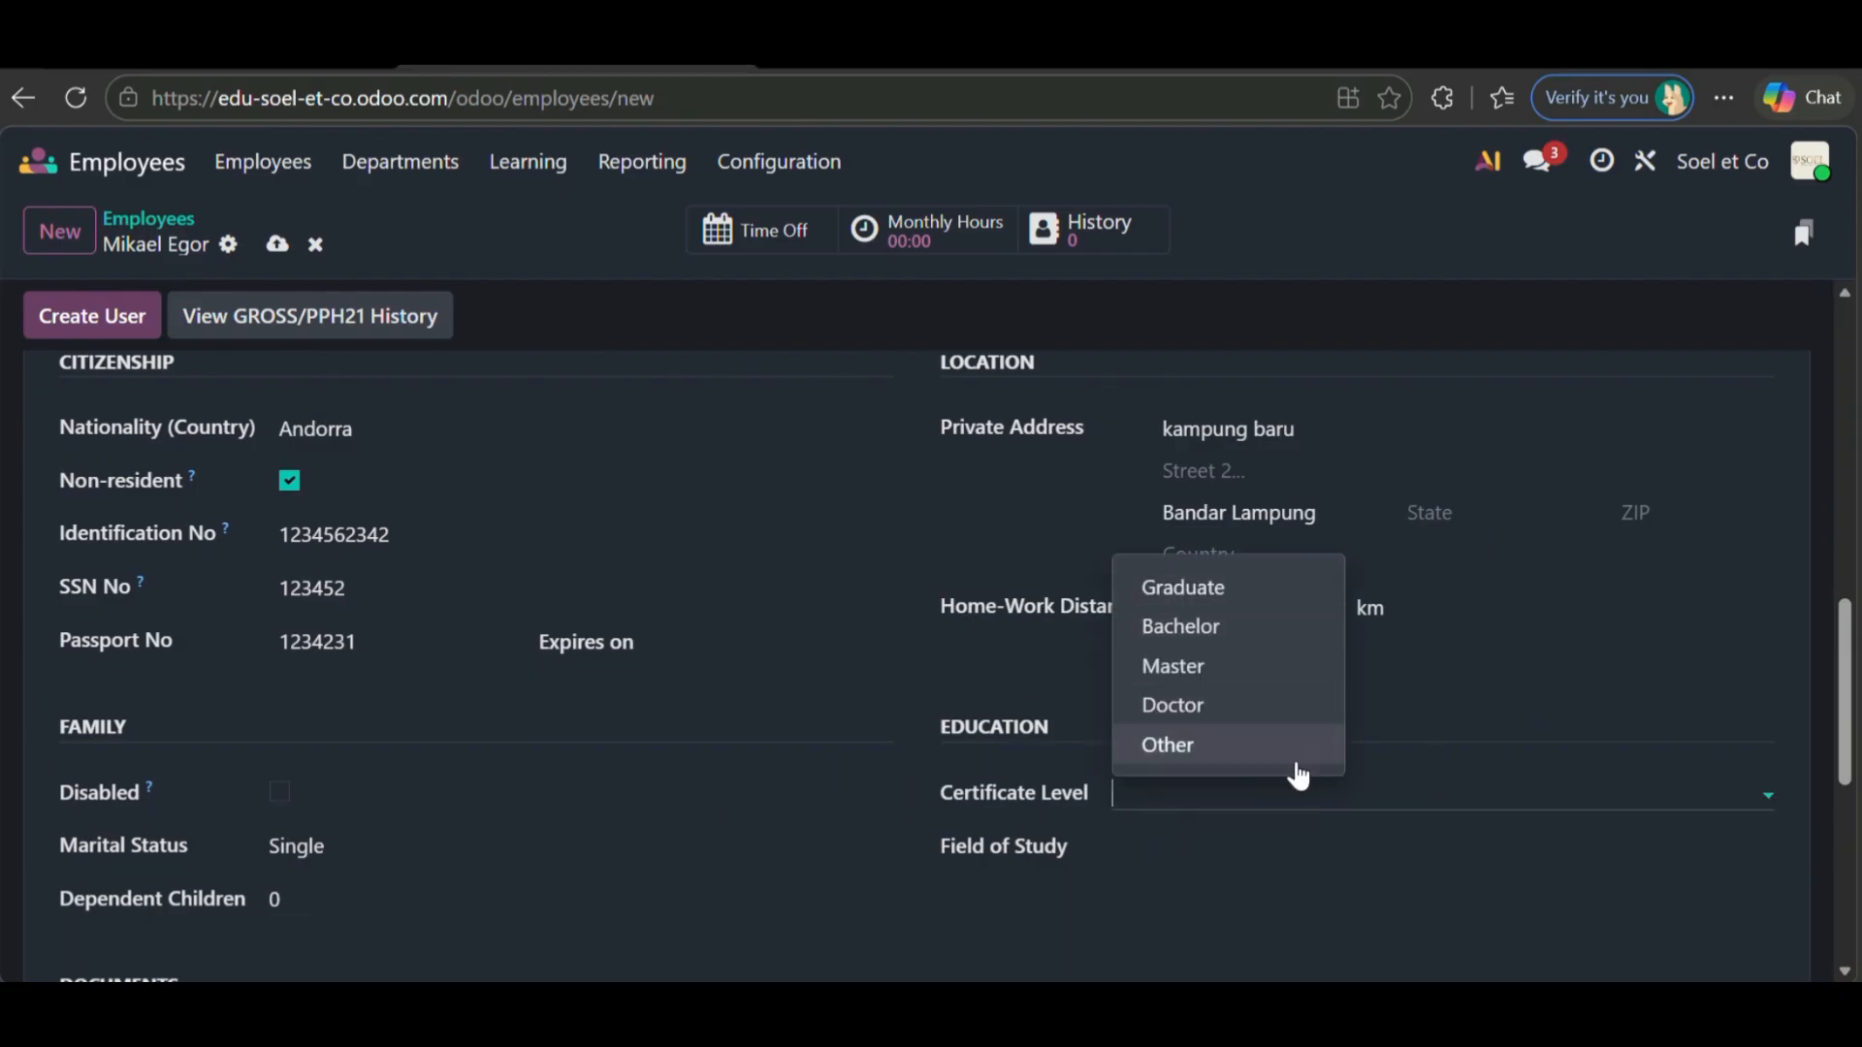
{"action": "left_click", "coordinate": [1193, 633]}
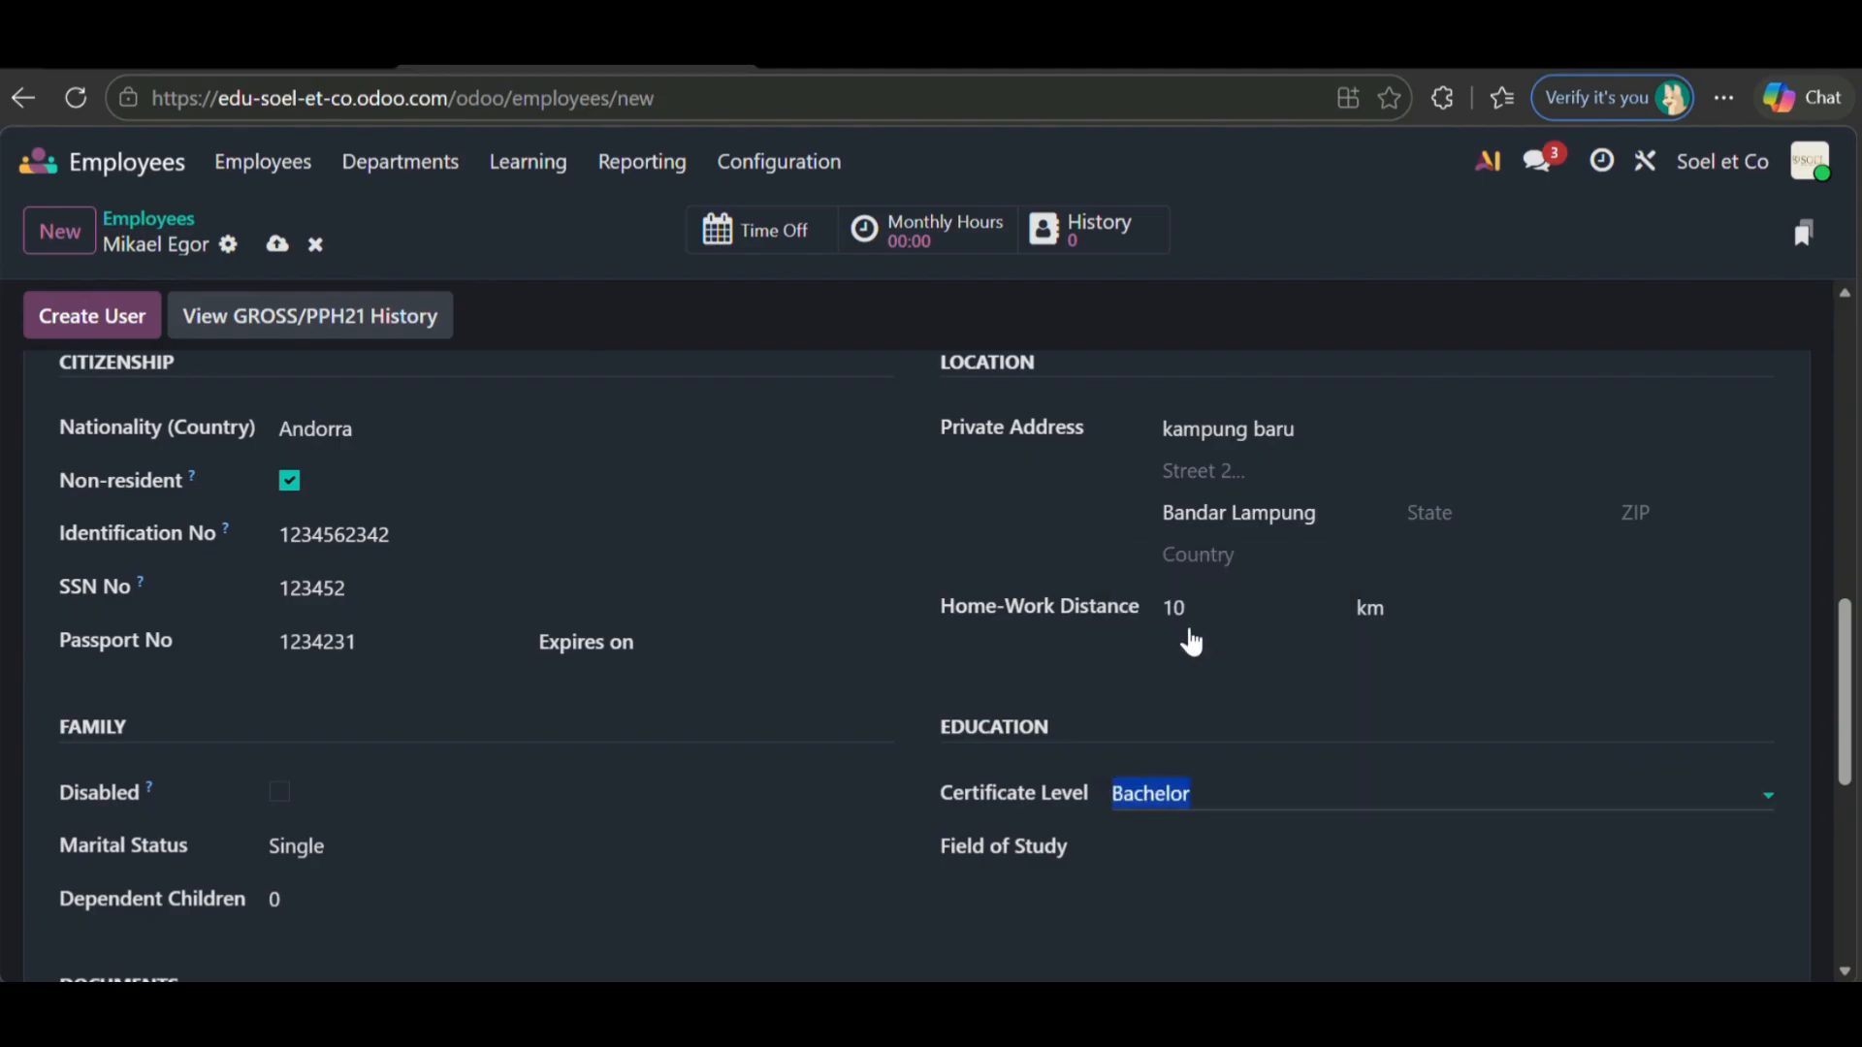
- Fill in the field of study and bring up the Payroll details
{"action": "left_click", "coordinate": [1150, 844]}
{"action": "scroll", "coordinate": [798, 834], "scroll_direction": "up", "scroll_amount": 10}
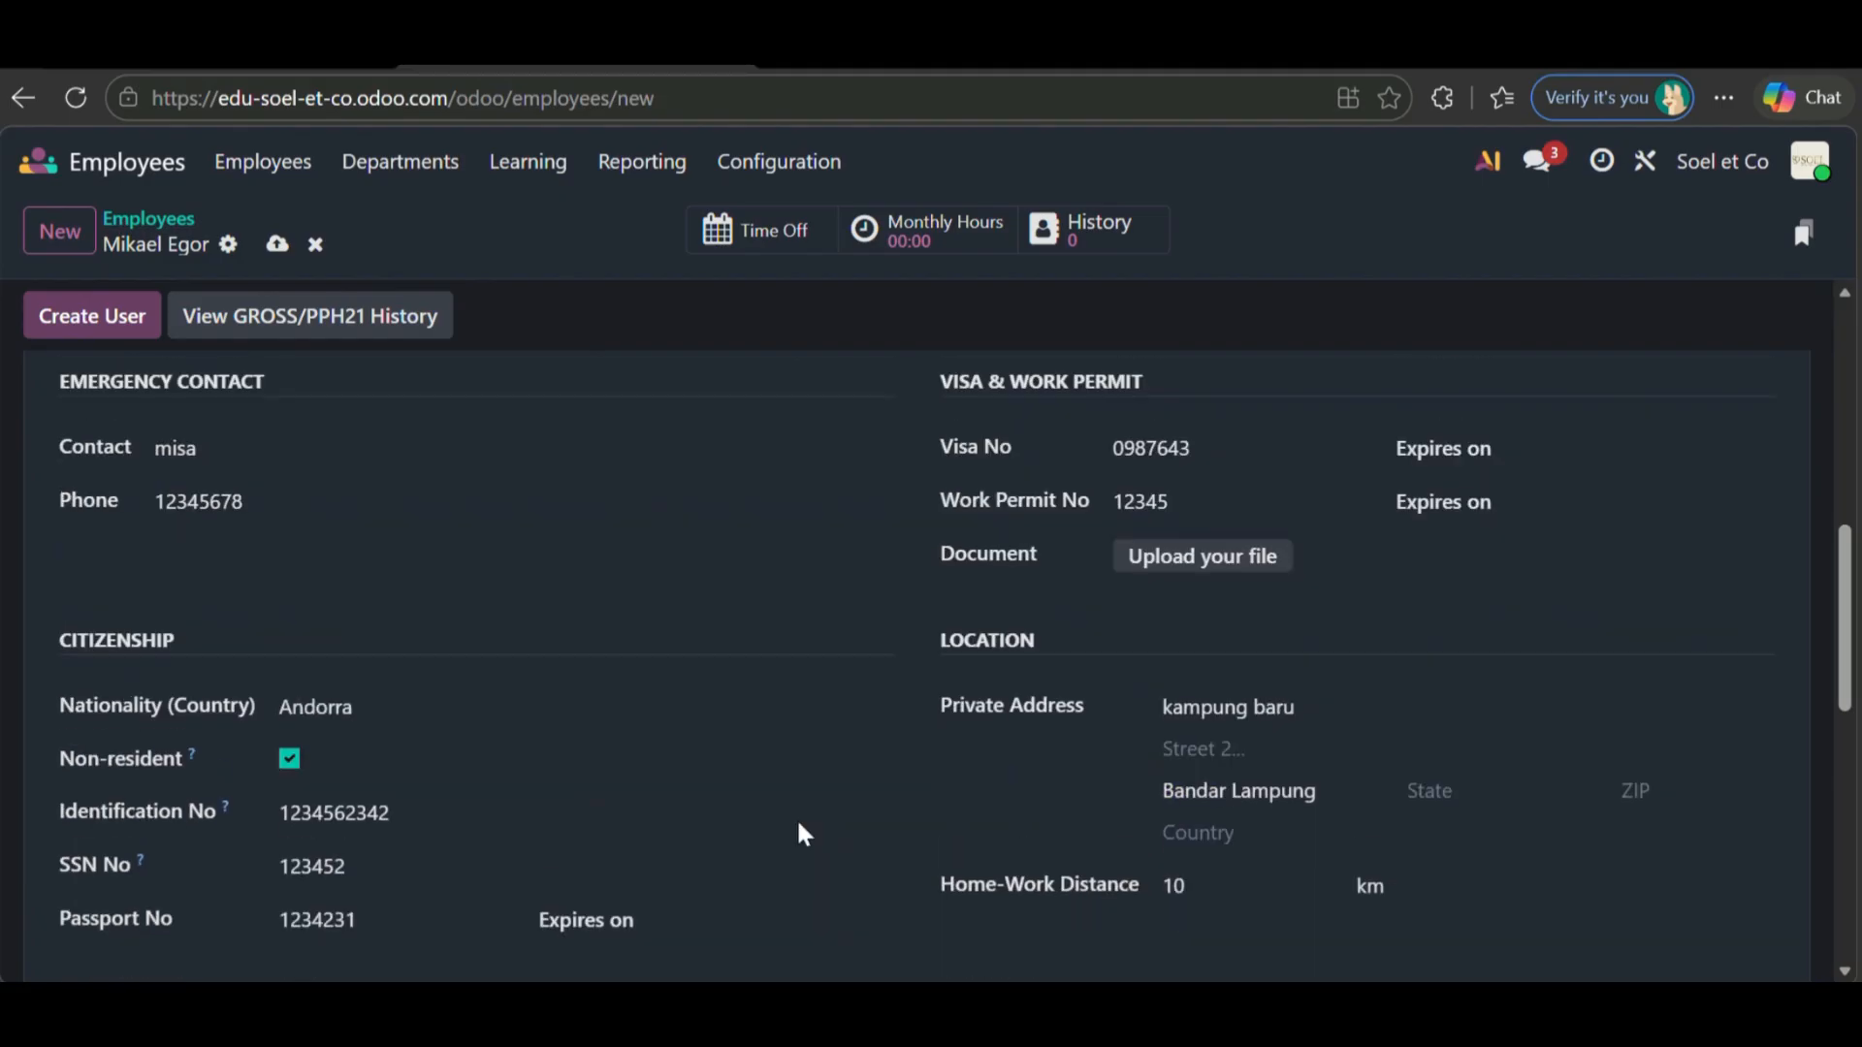
{"action": "scroll", "coordinate": [799, 834], "scroll_direction": "down", "scroll_amount": 11}
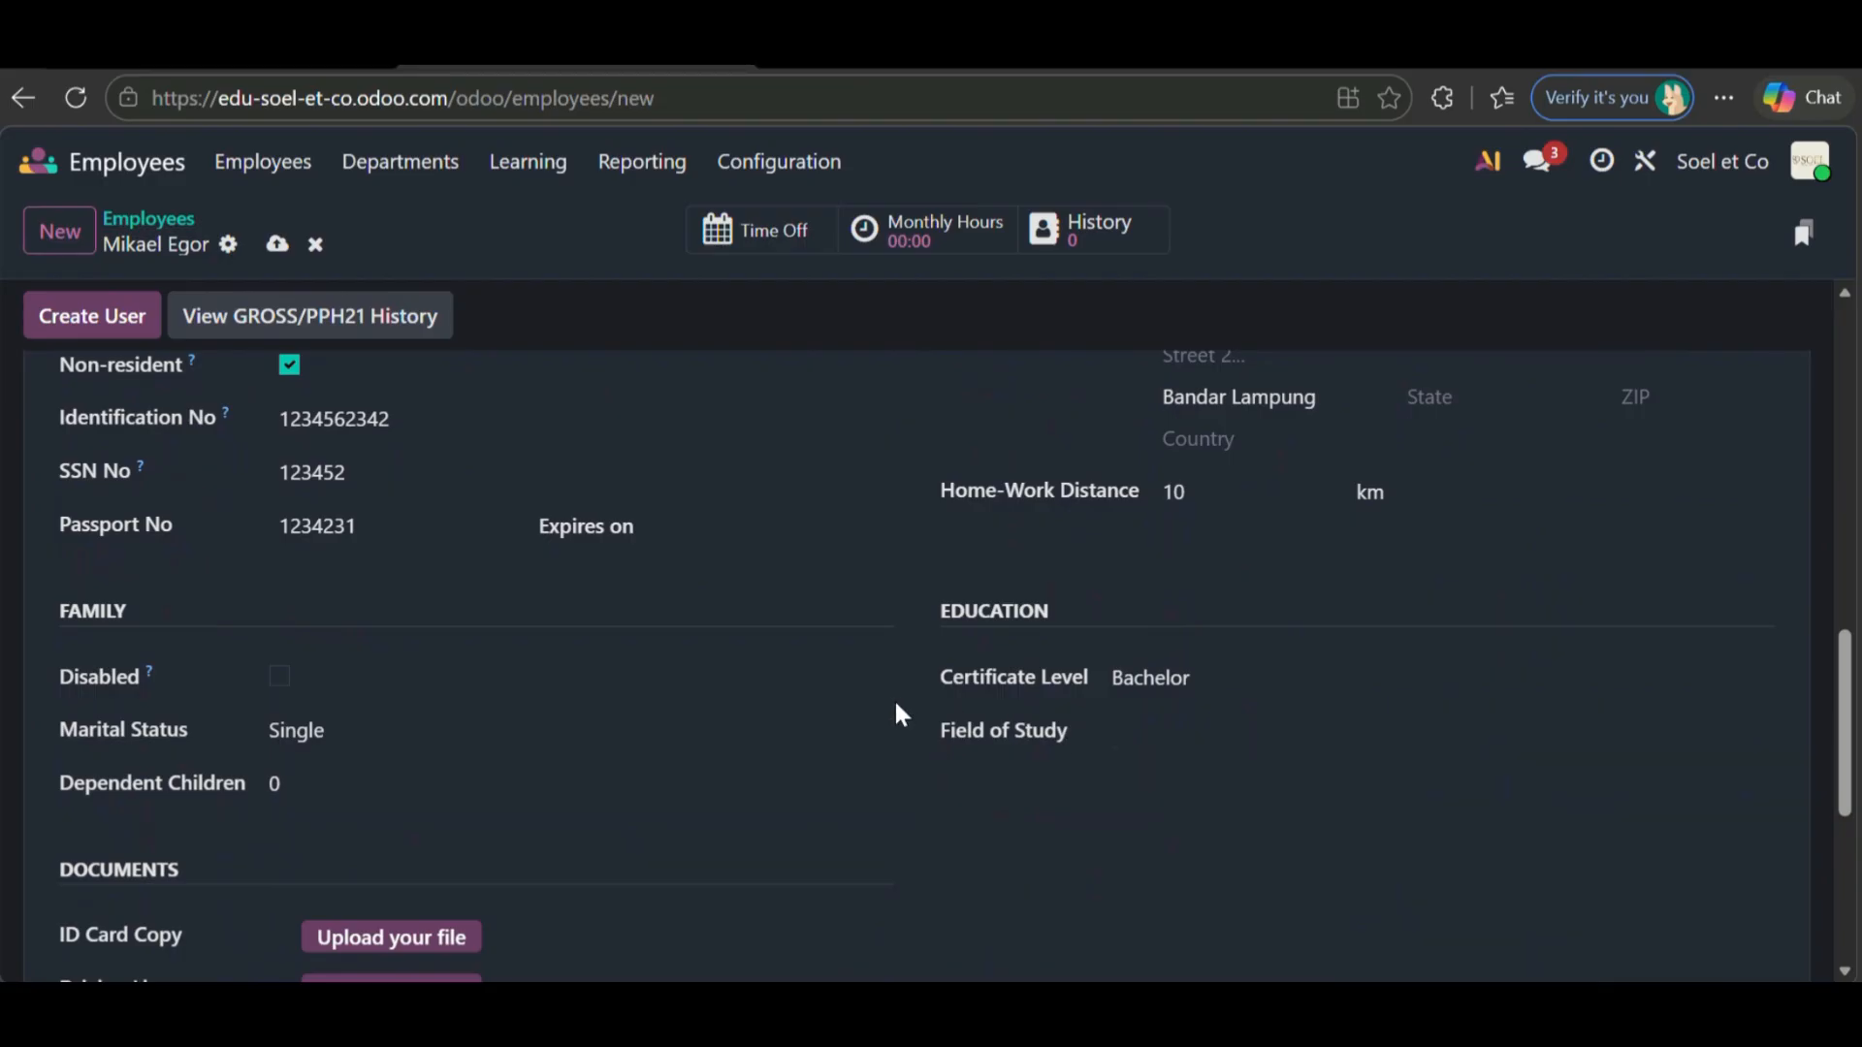
{"action": "left_click", "coordinate": [1142, 734]}
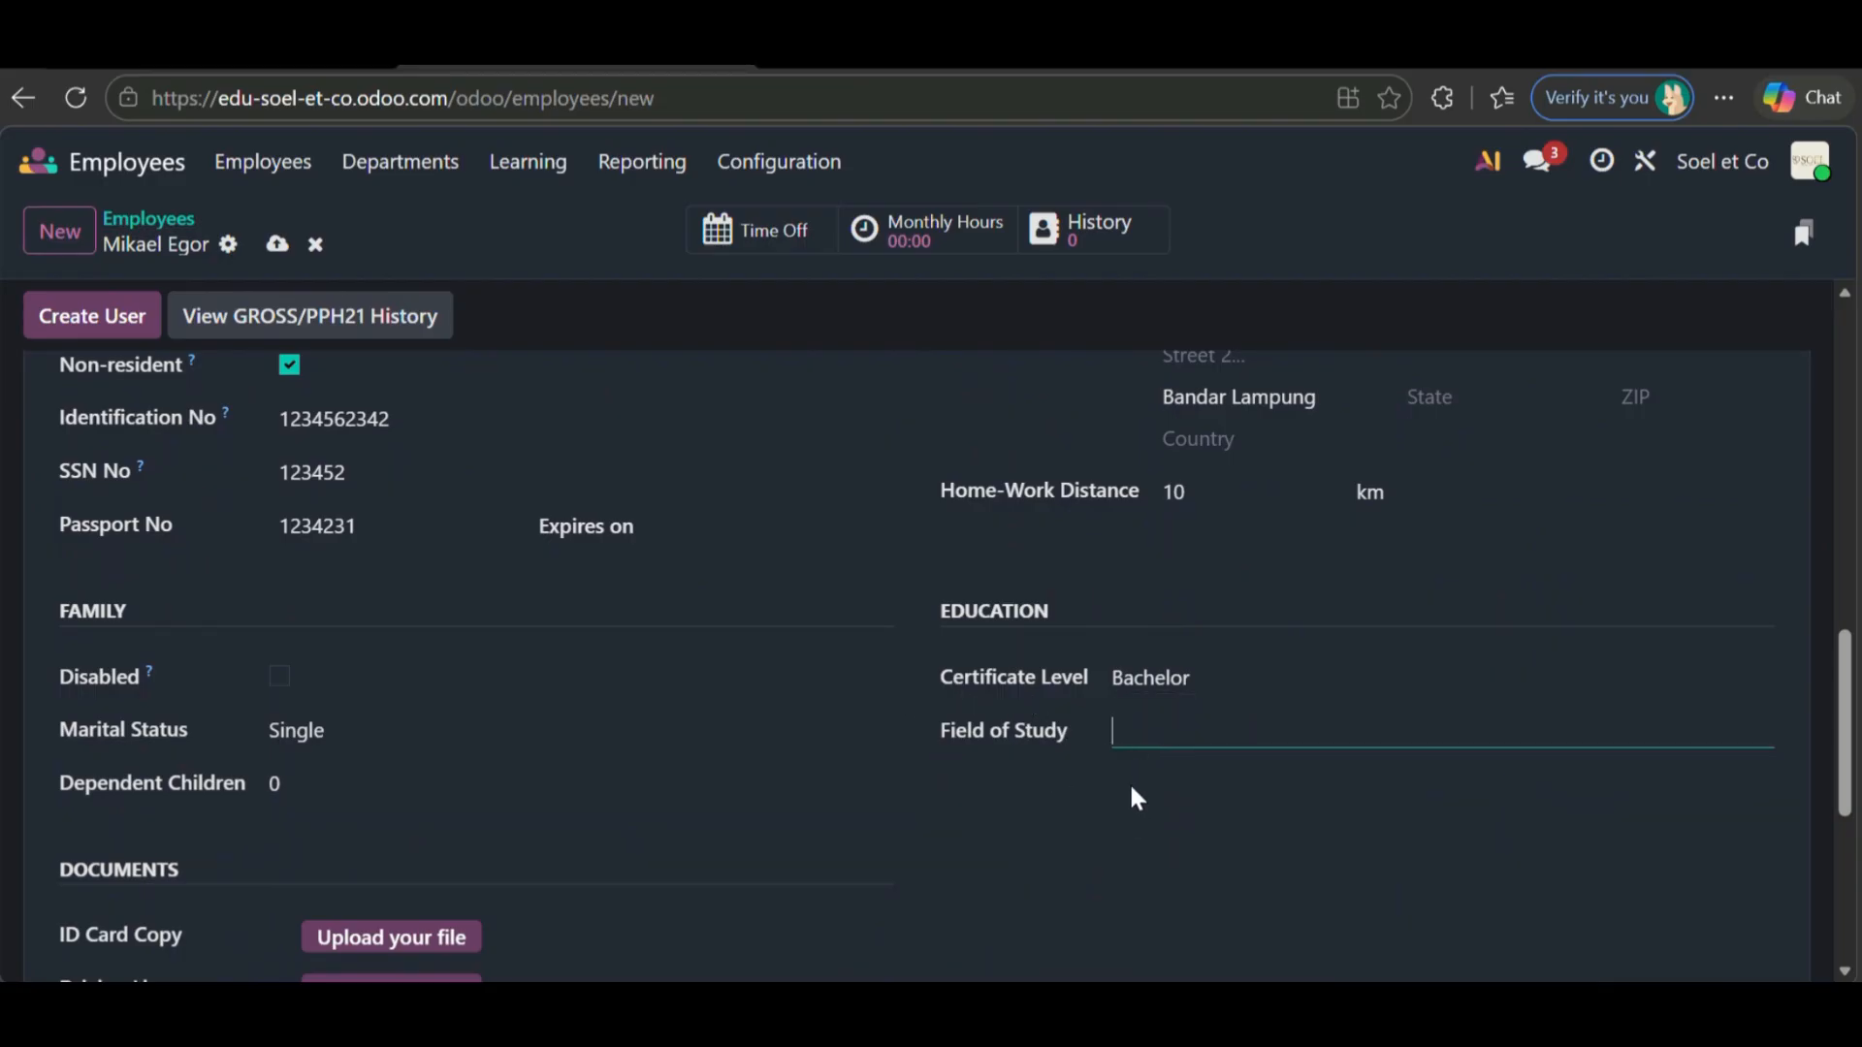
{"action": "scroll", "coordinate": [1133, 790], "scroll_direction": "up", "scroll_amount": 2}
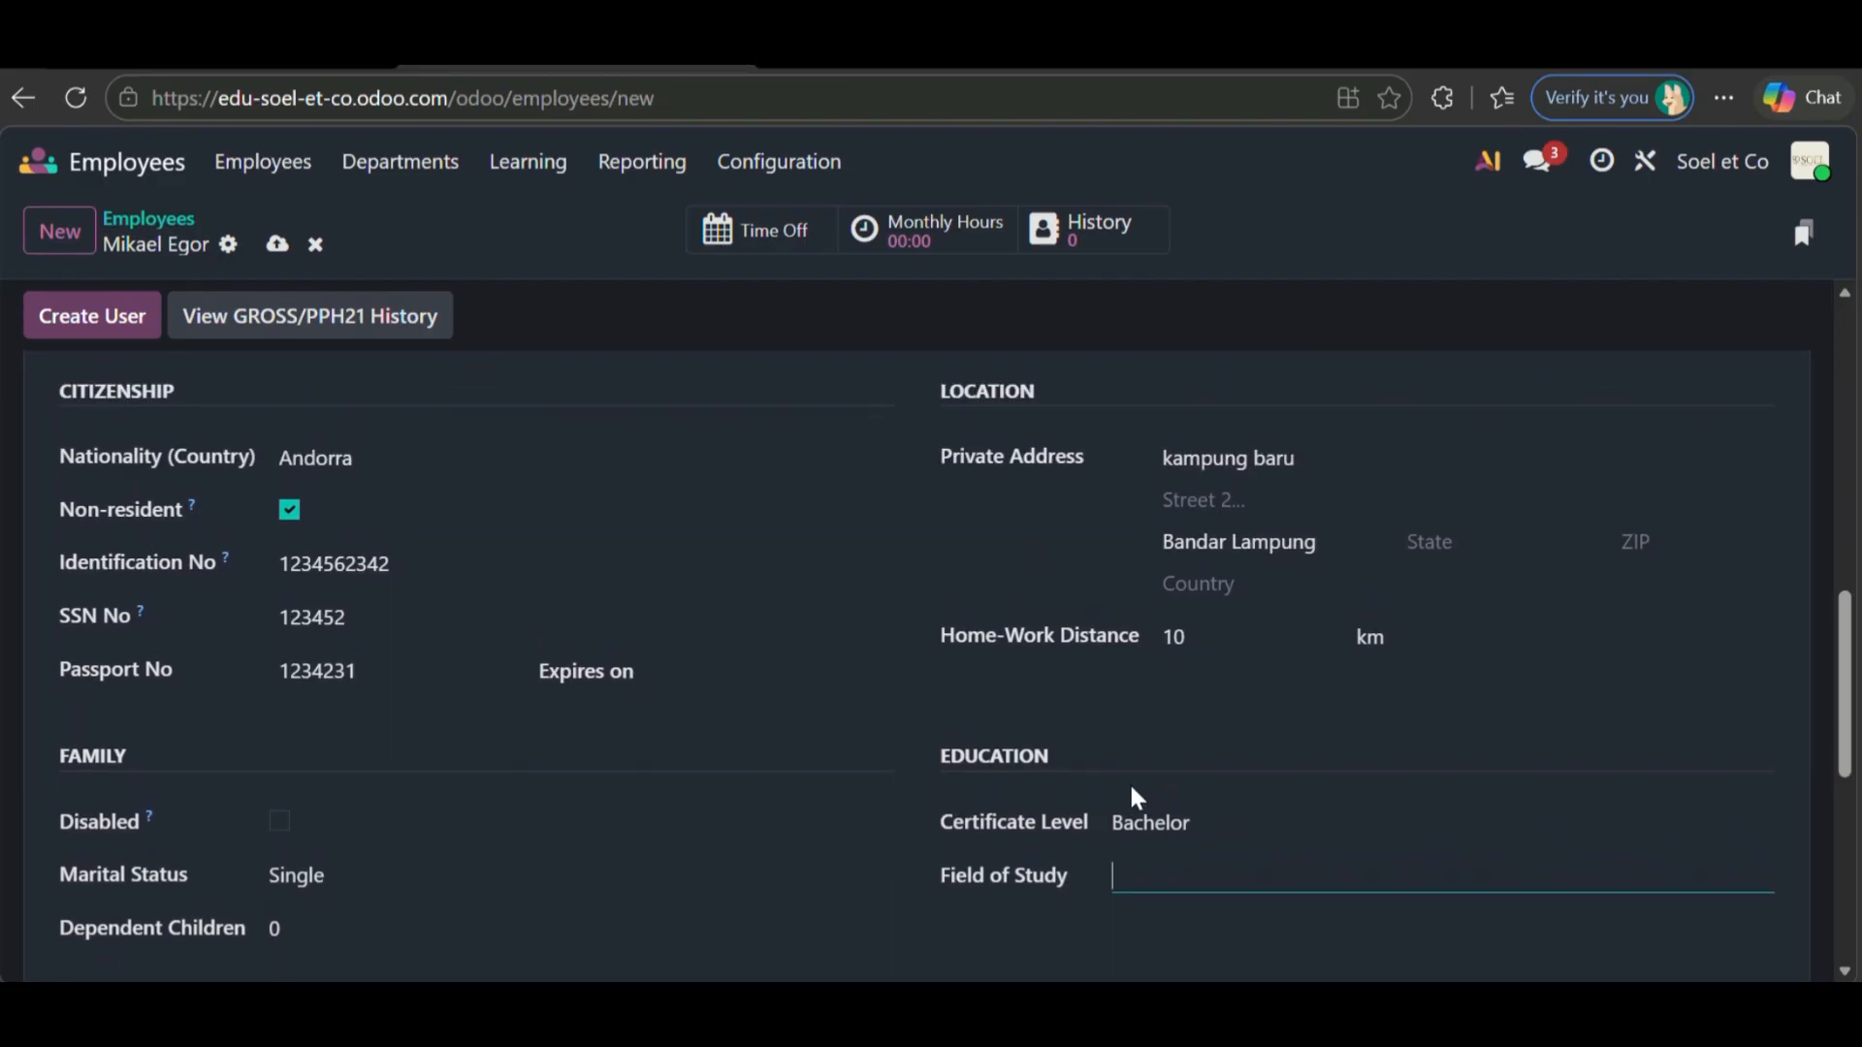
{"action": "scroll", "coordinate": [1132, 790], "scroll_direction": "down", "scroll_amount": 2}
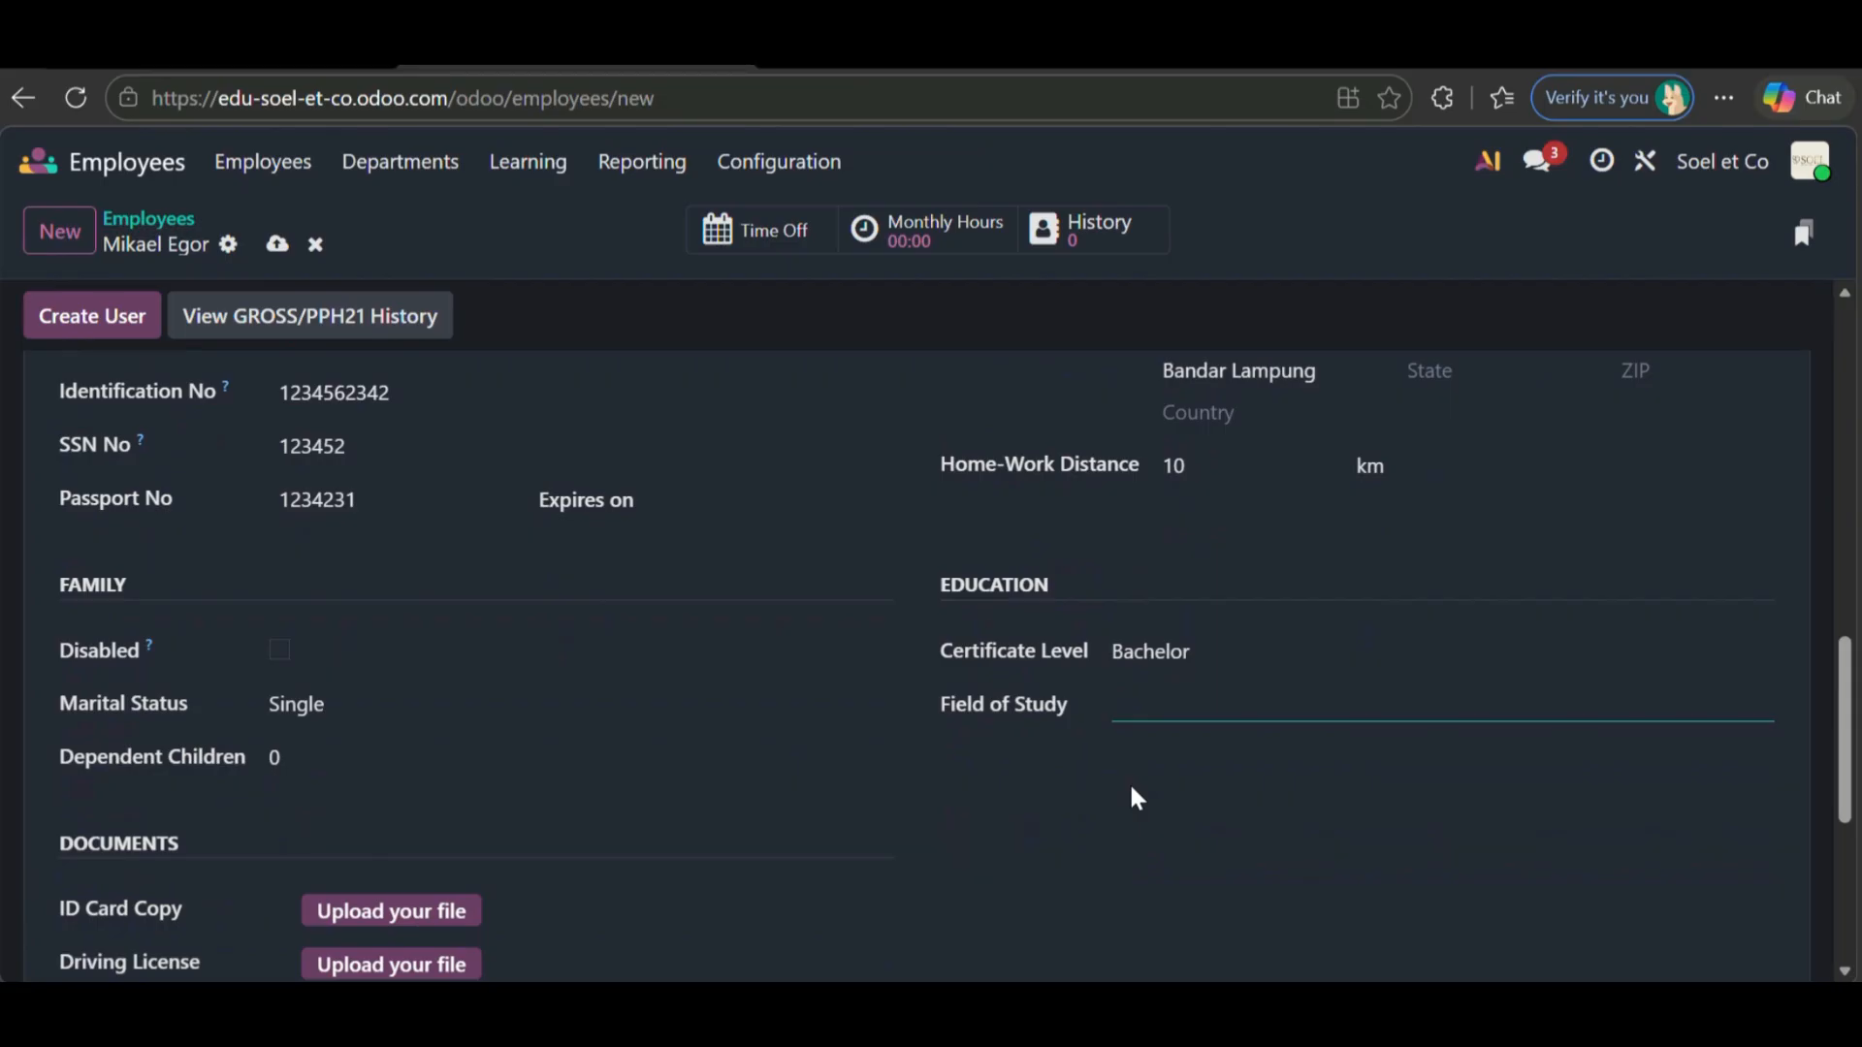
{"action": "scroll", "coordinate": [1133, 789], "scroll_direction": "down", "scroll_amount": 2}
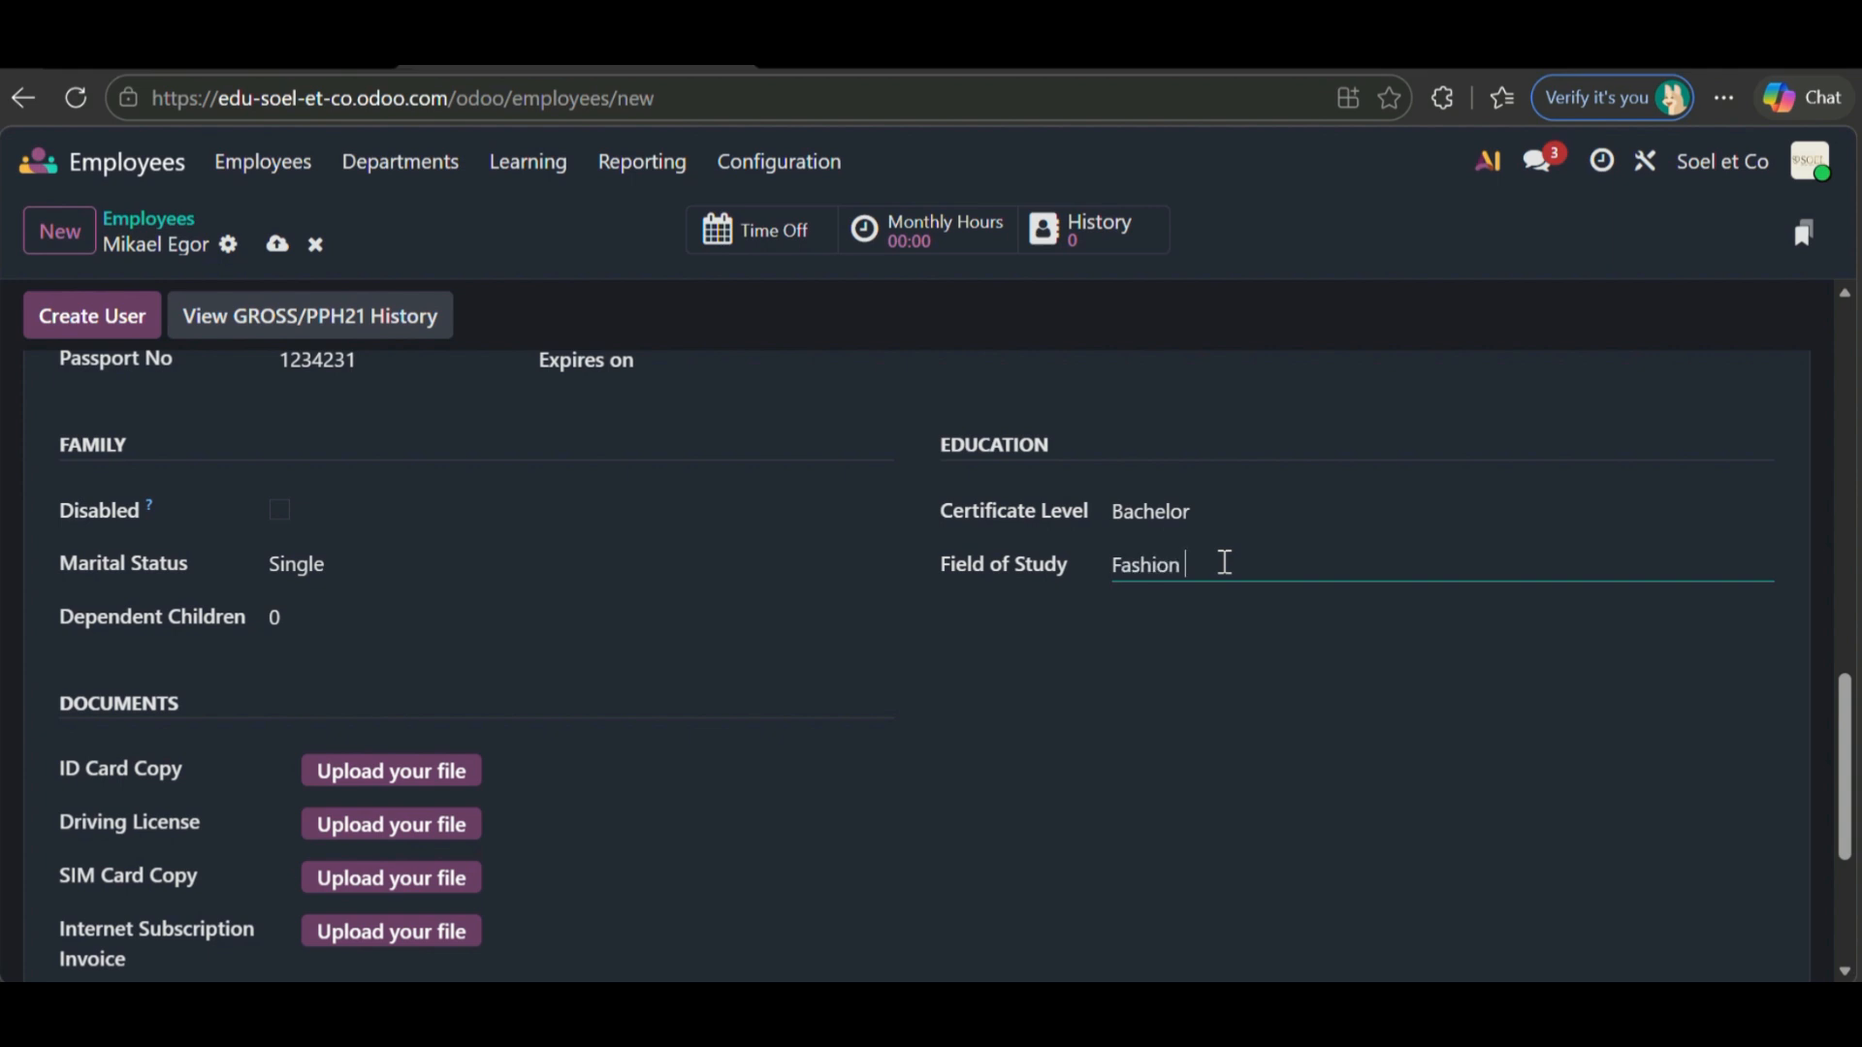
{"action": "type", "text": "gne"}
{"action": "type", "text": "gne"}
{"action": "scroll", "coordinate": [1113, 691], "scroll_direction": "up", "scroll_amount": 10}
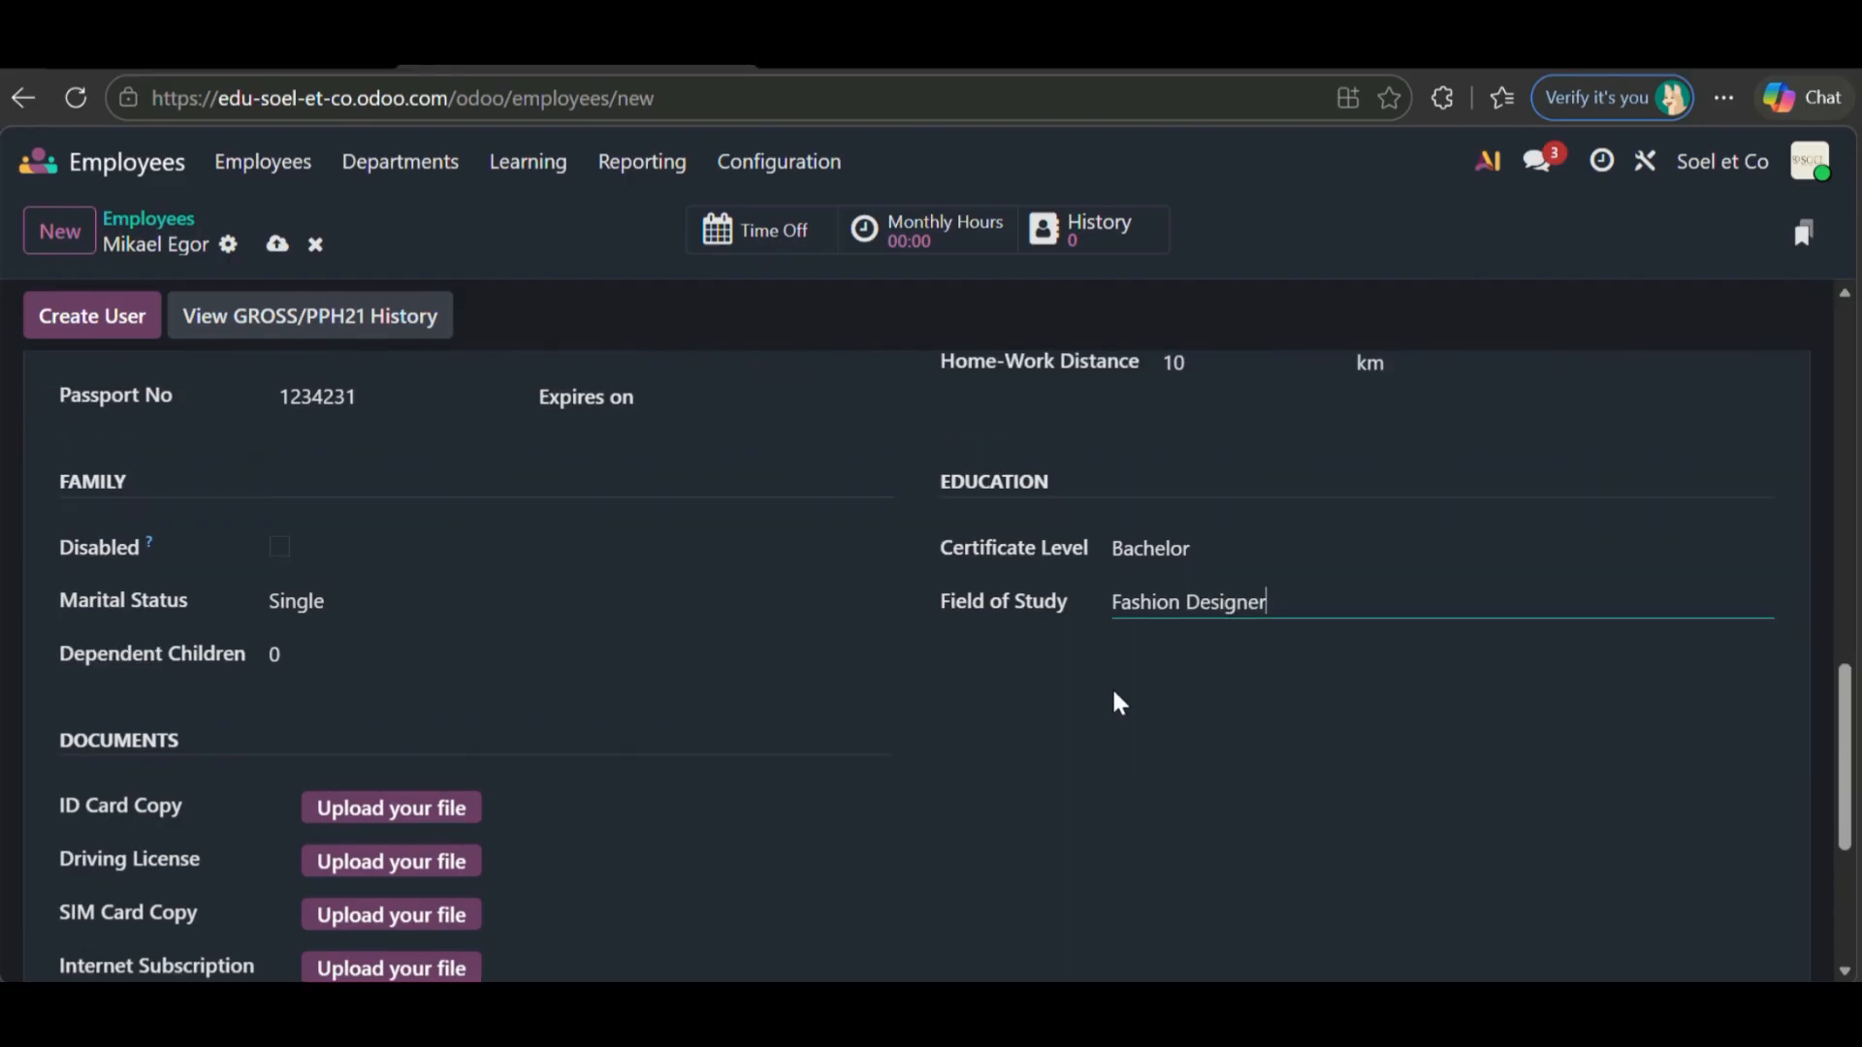
{"action": "left_click", "coordinate": [488, 516]}
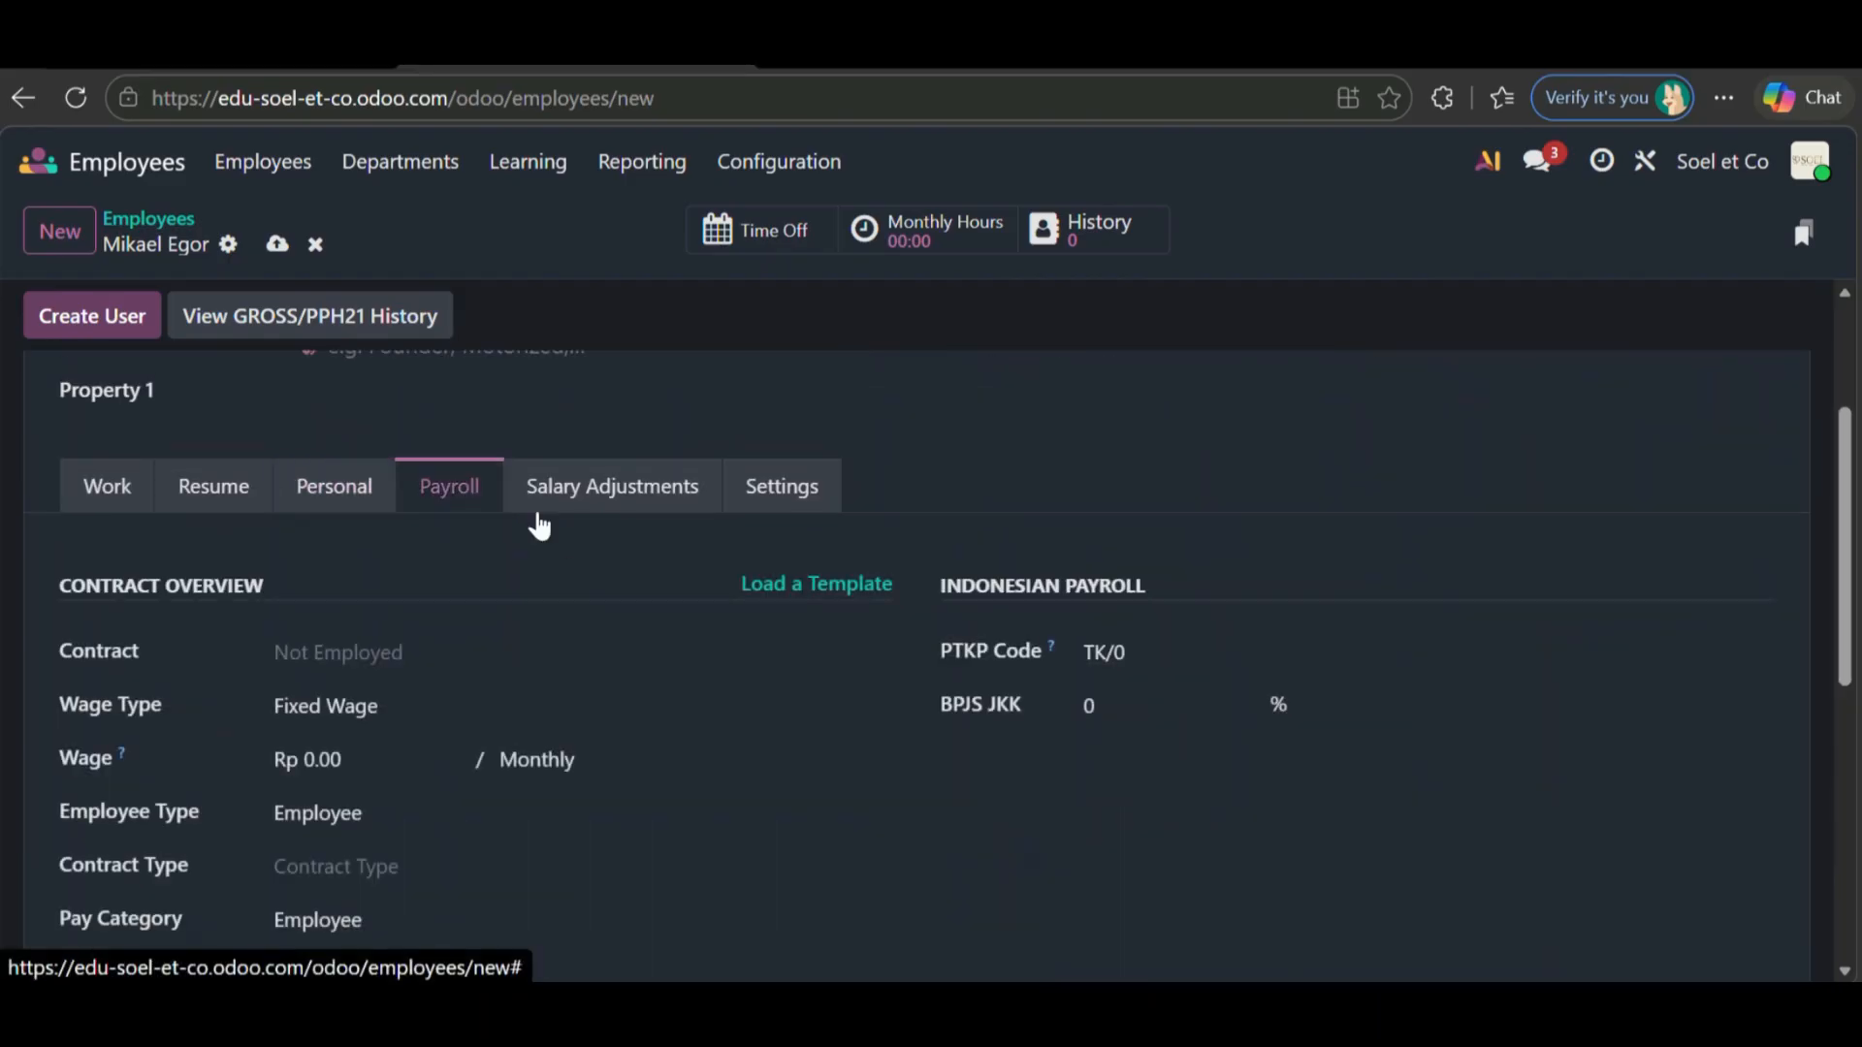
- Set the contract start date to April 1, 2025
{"action": "scroll", "coordinate": [598, 549], "scroll_direction": "down", "scroll_amount": 3}
{"action": "scroll", "coordinate": [598, 549], "scroll_direction": "up", "scroll_amount": 1}
{"action": "left_click", "coordinate": [601, 561]}
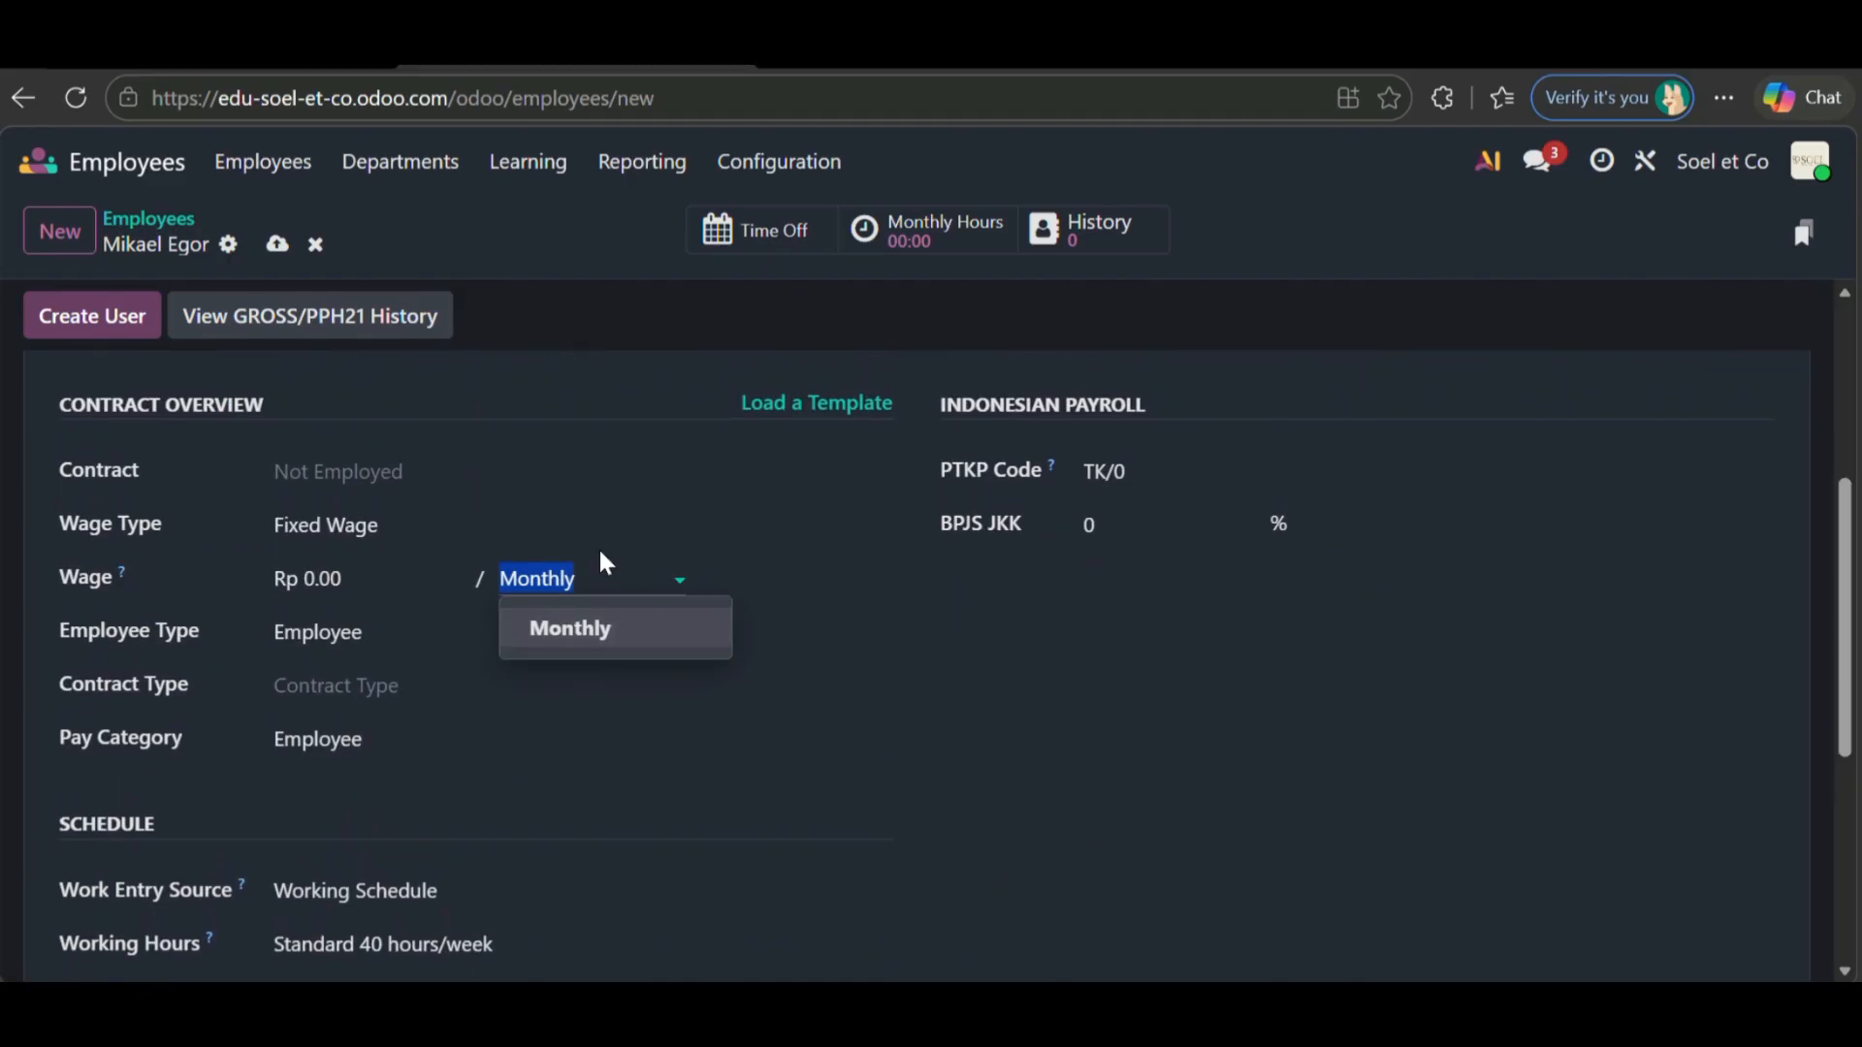
{"action": "left_click", "coordinate": [466, 470]}
{"action": "left_click", "coordinate": [398, 482]}
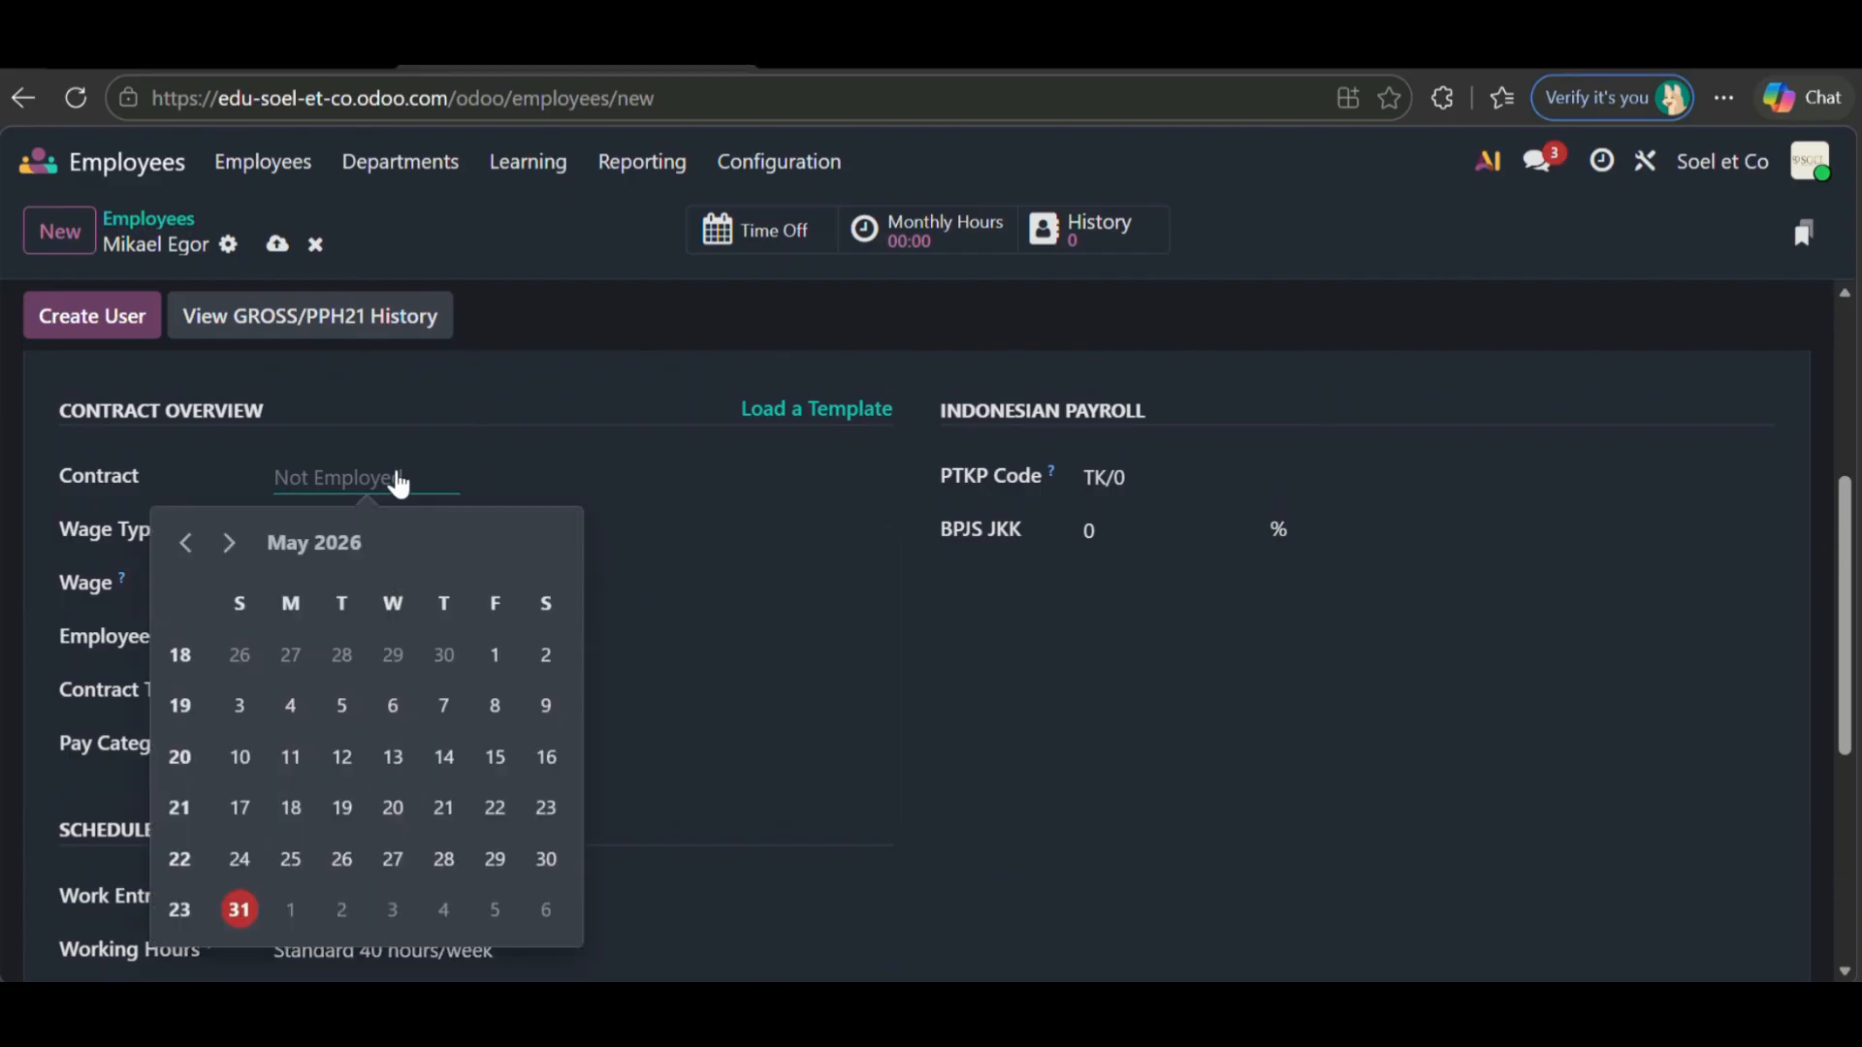
{"action": "left_click", "coordinate": [291, 543]}
{"action": "left_click", "coordinate": [186, 544]}
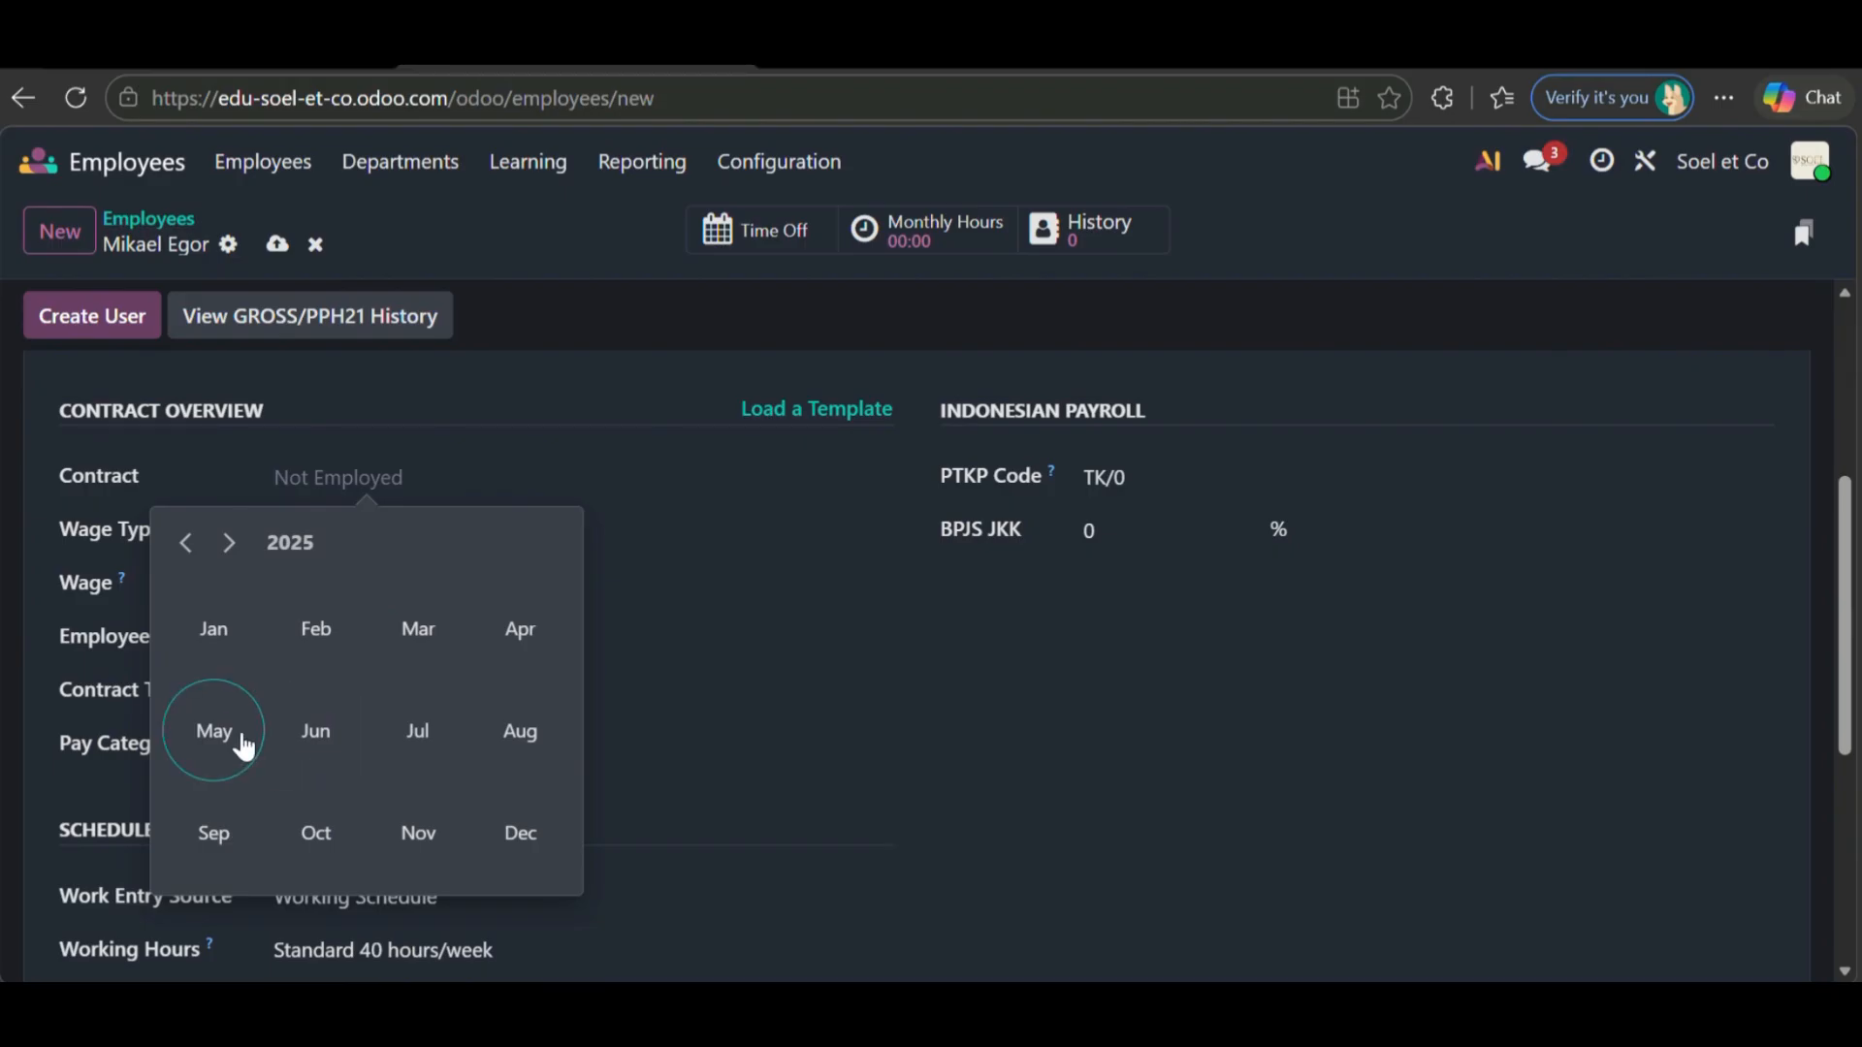
{"action": "left_click", "coordinate": [521, 640]}
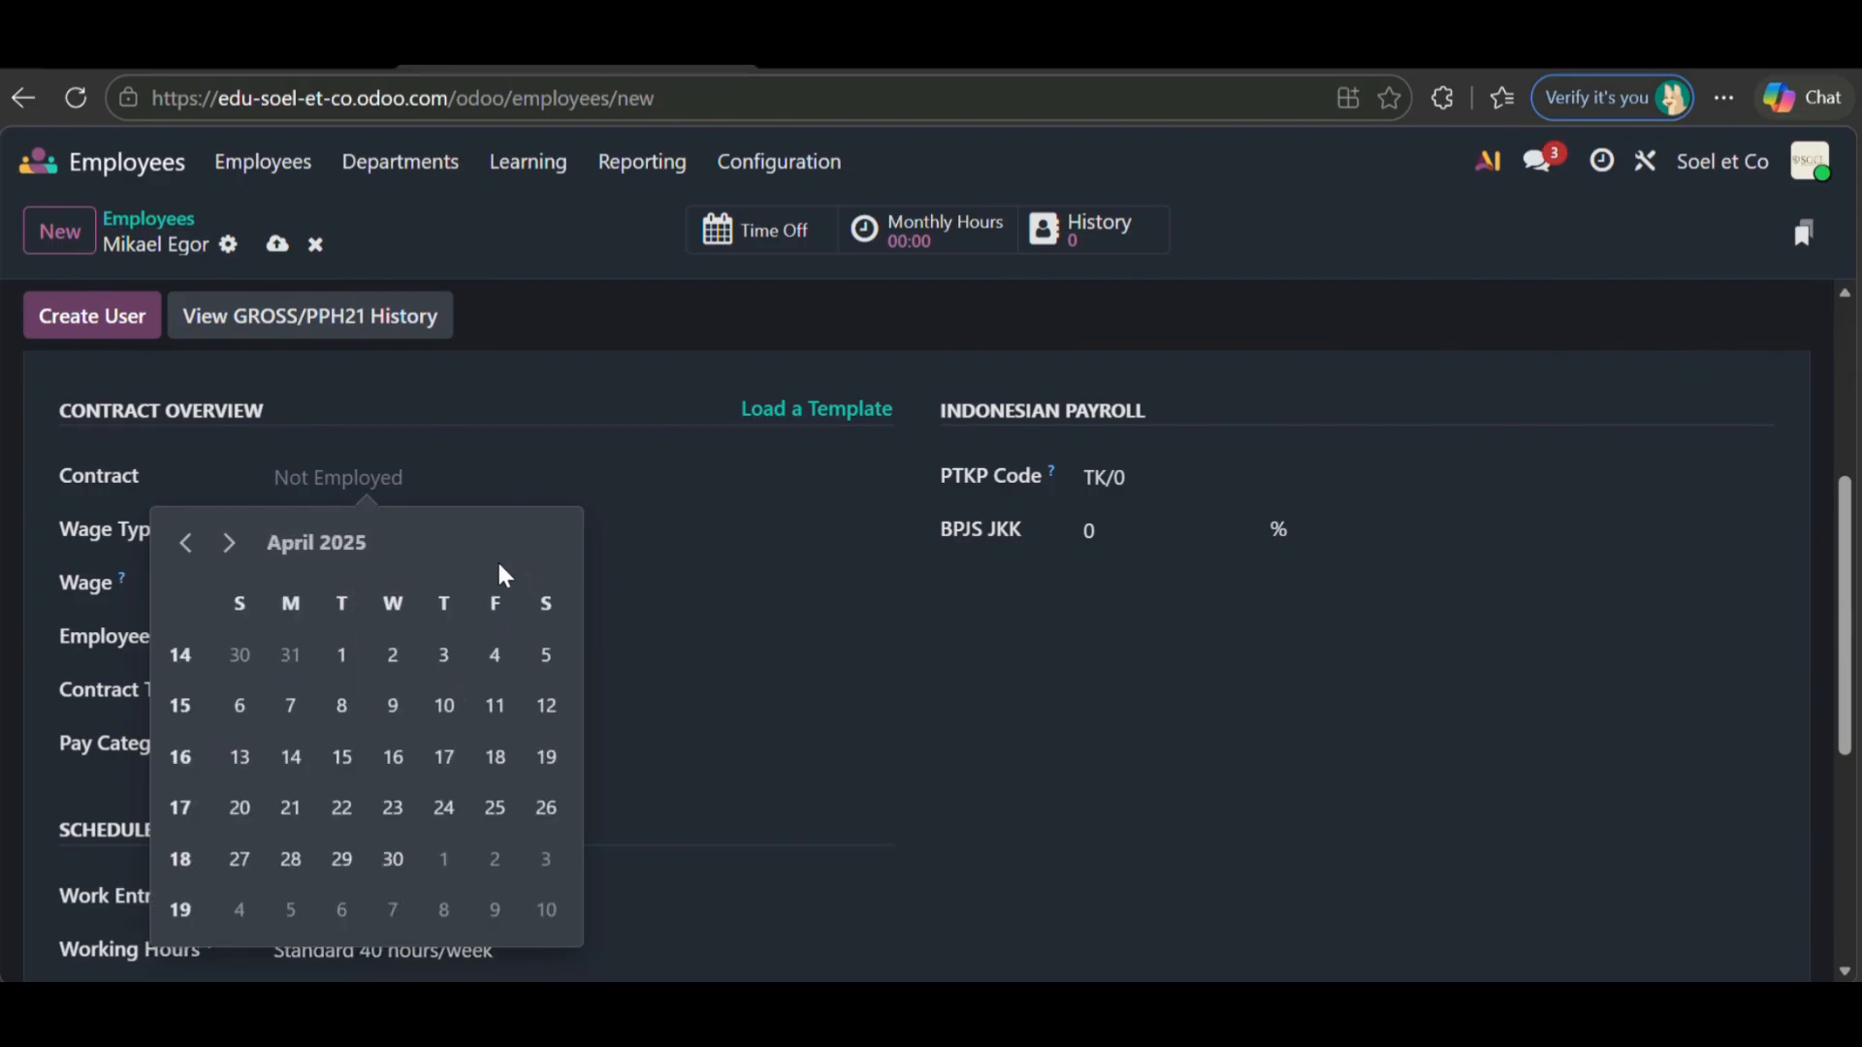
{"action": "left_click", "coordinate": [342, 655]}
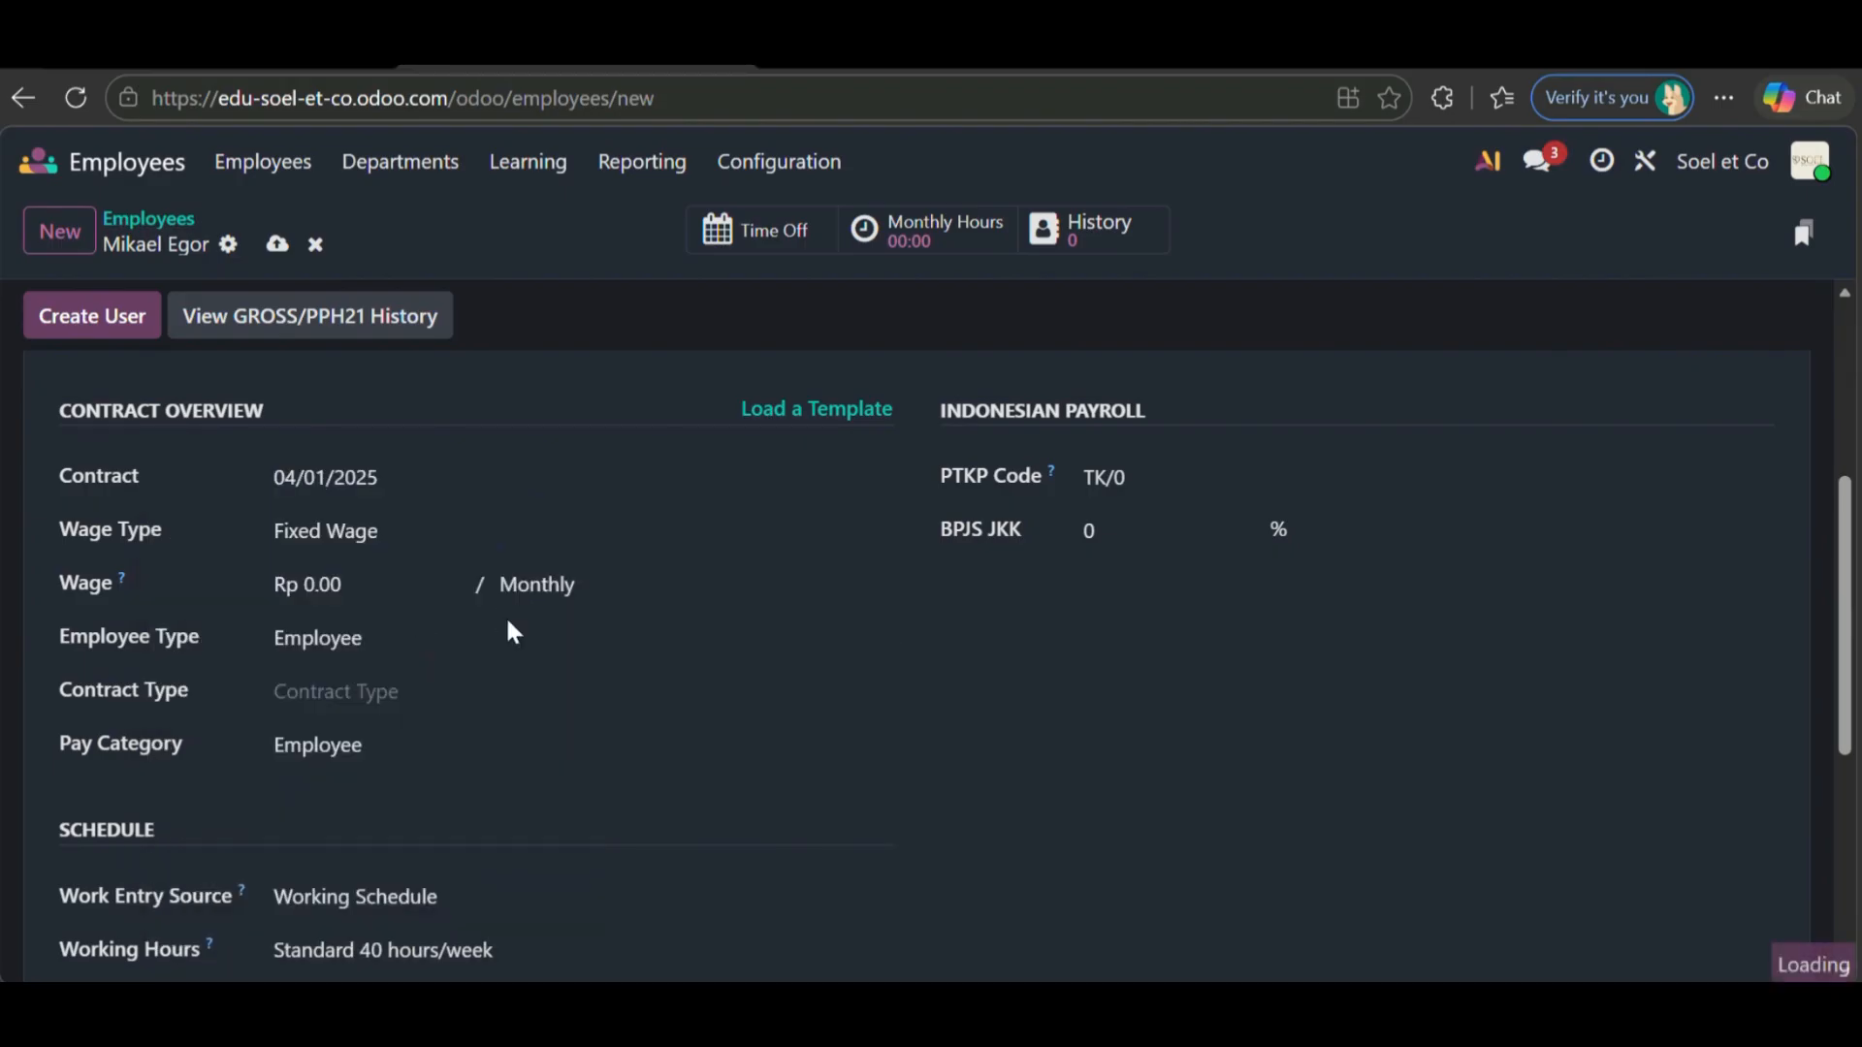
- Set the contract end date to April 1, 2028
{"action": "left_click", "coordinate": [586, 485]}
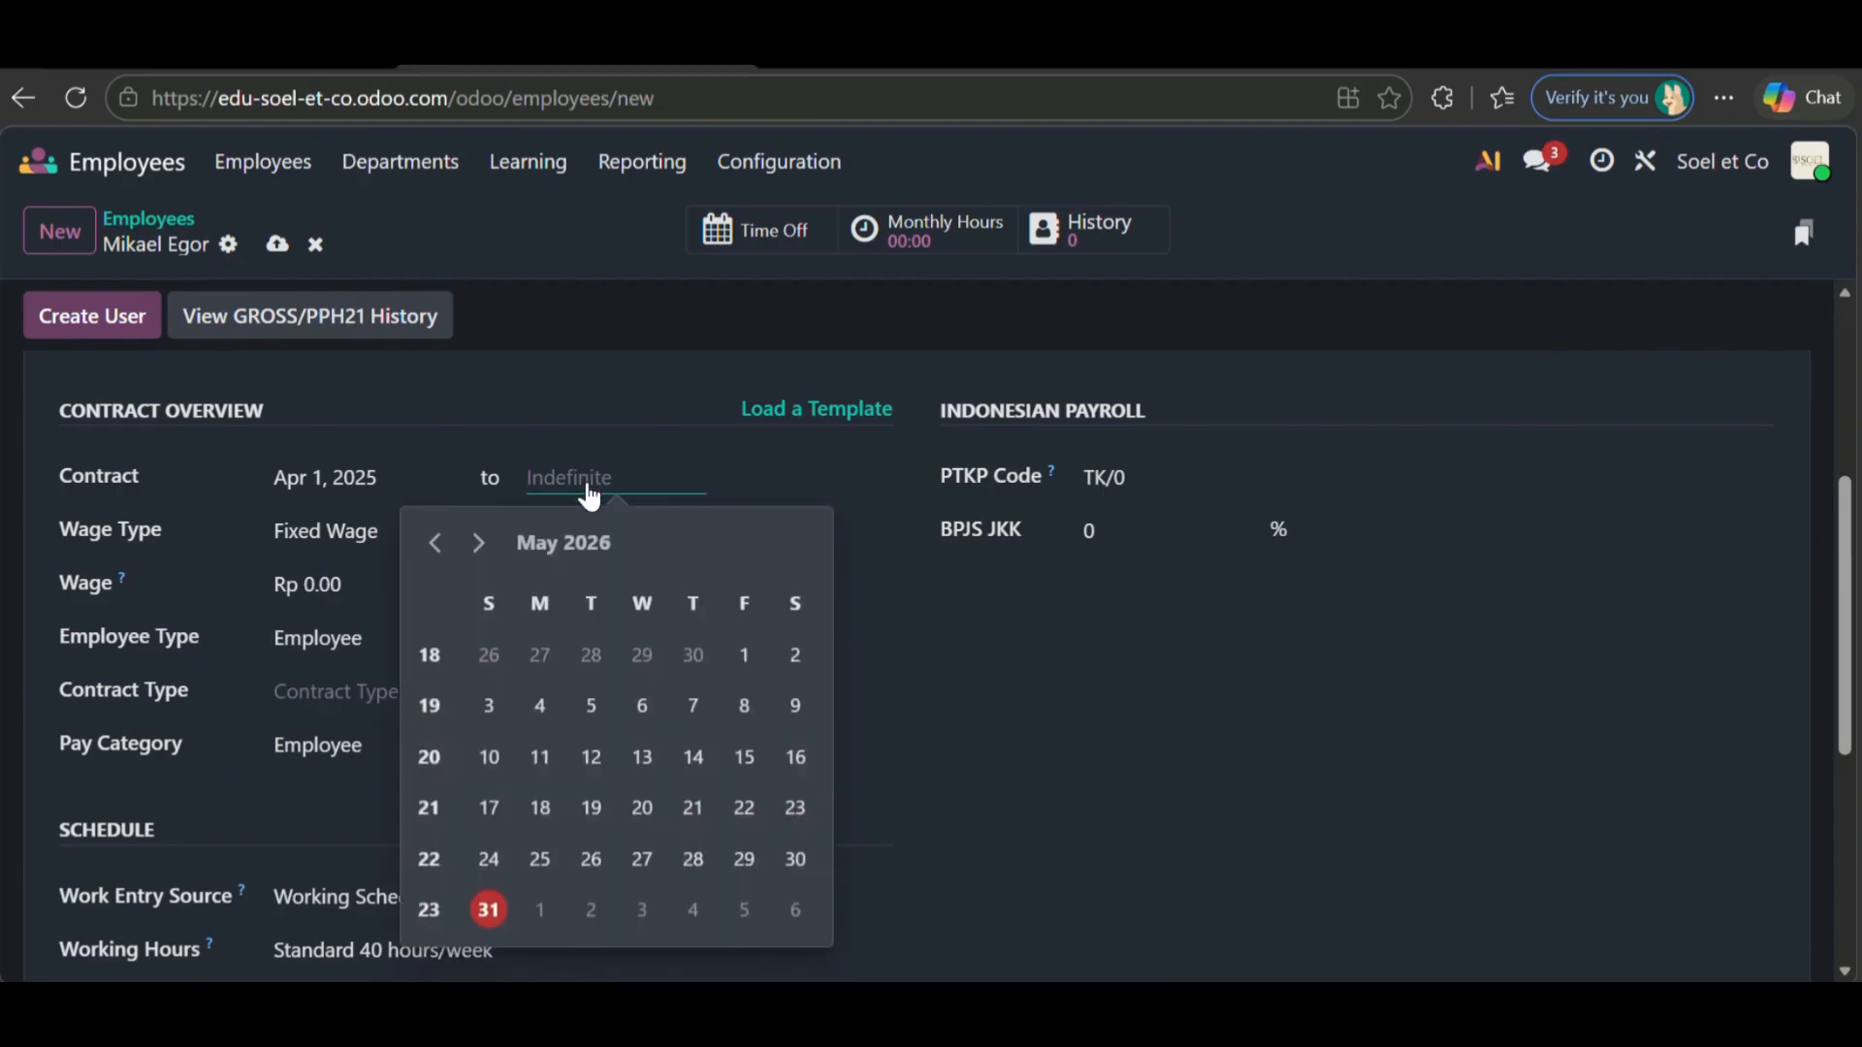
{"action": "left_click", "coordinate": [480, 545]}
{"action": "left_click", "coordinate": [479, 545]}
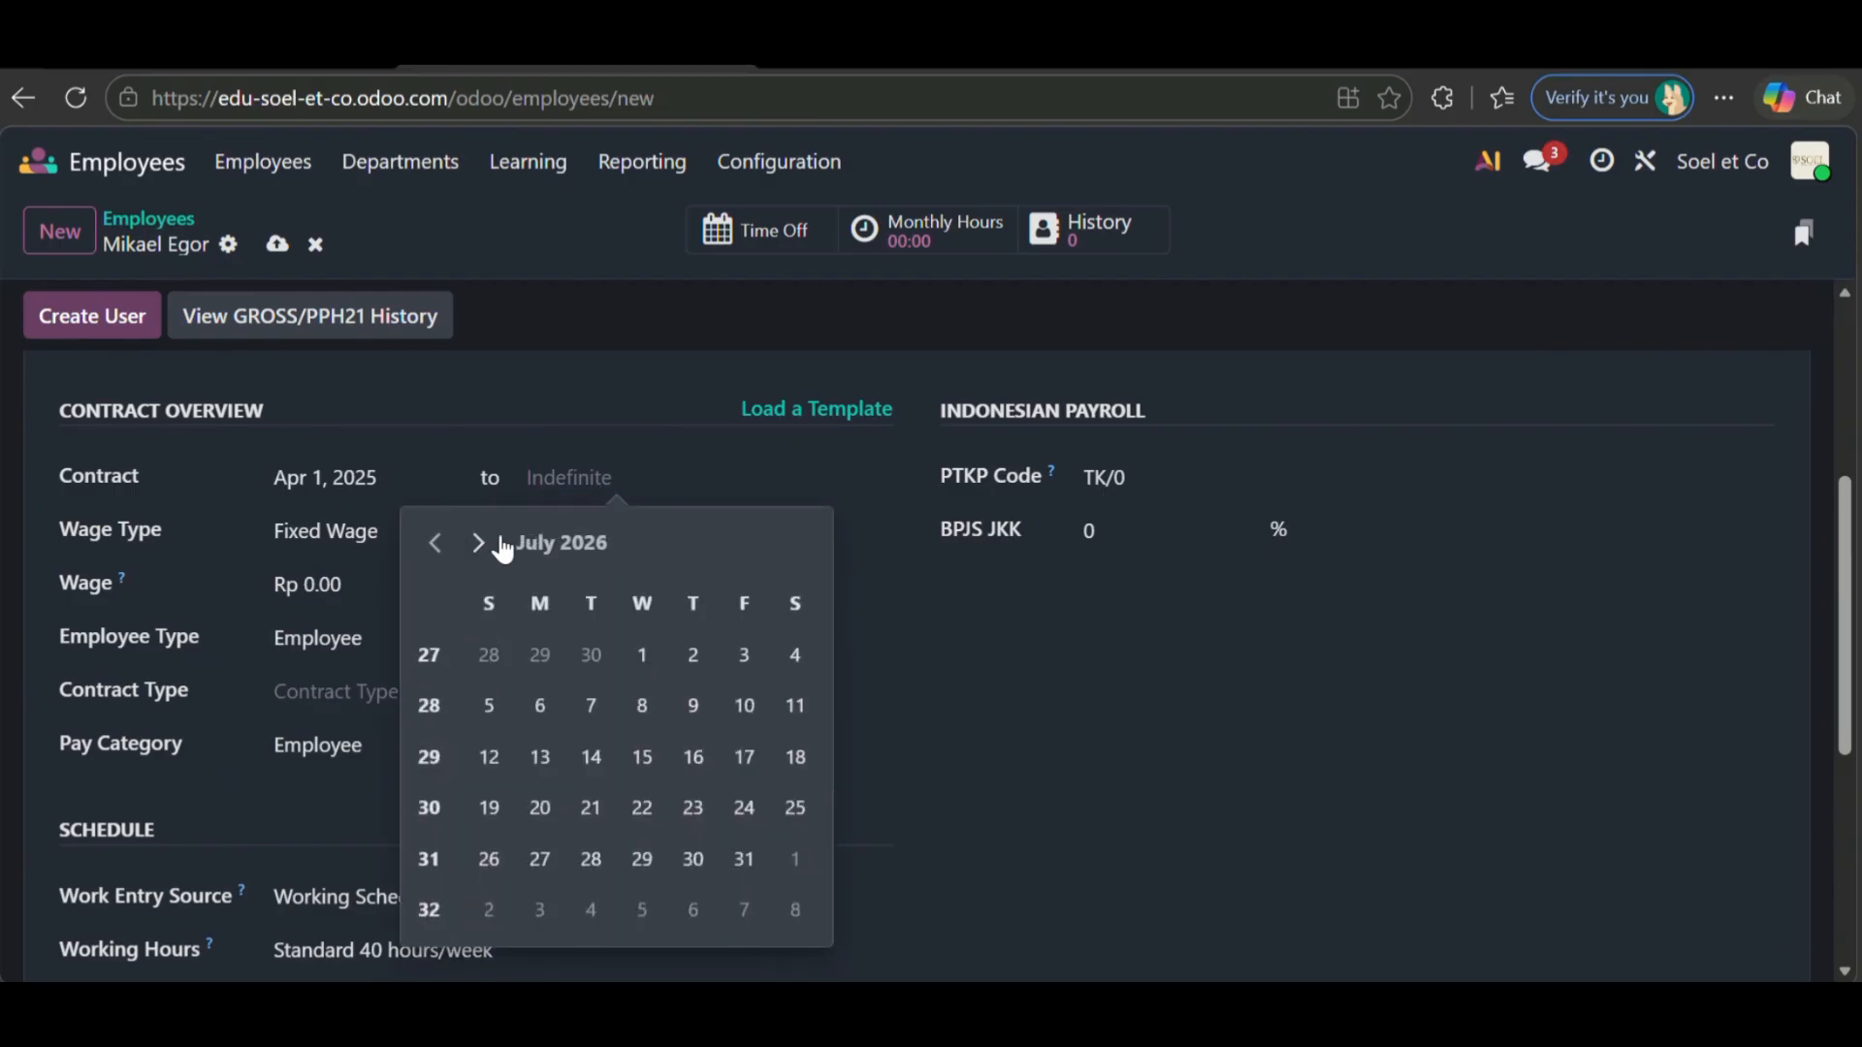
{"action": "left_click", "coordinate": [500, 545]}
{"action": "left_click", "coordinate": [479, 545]}
{"action": "left_click", "coordinate": [479, 545]}
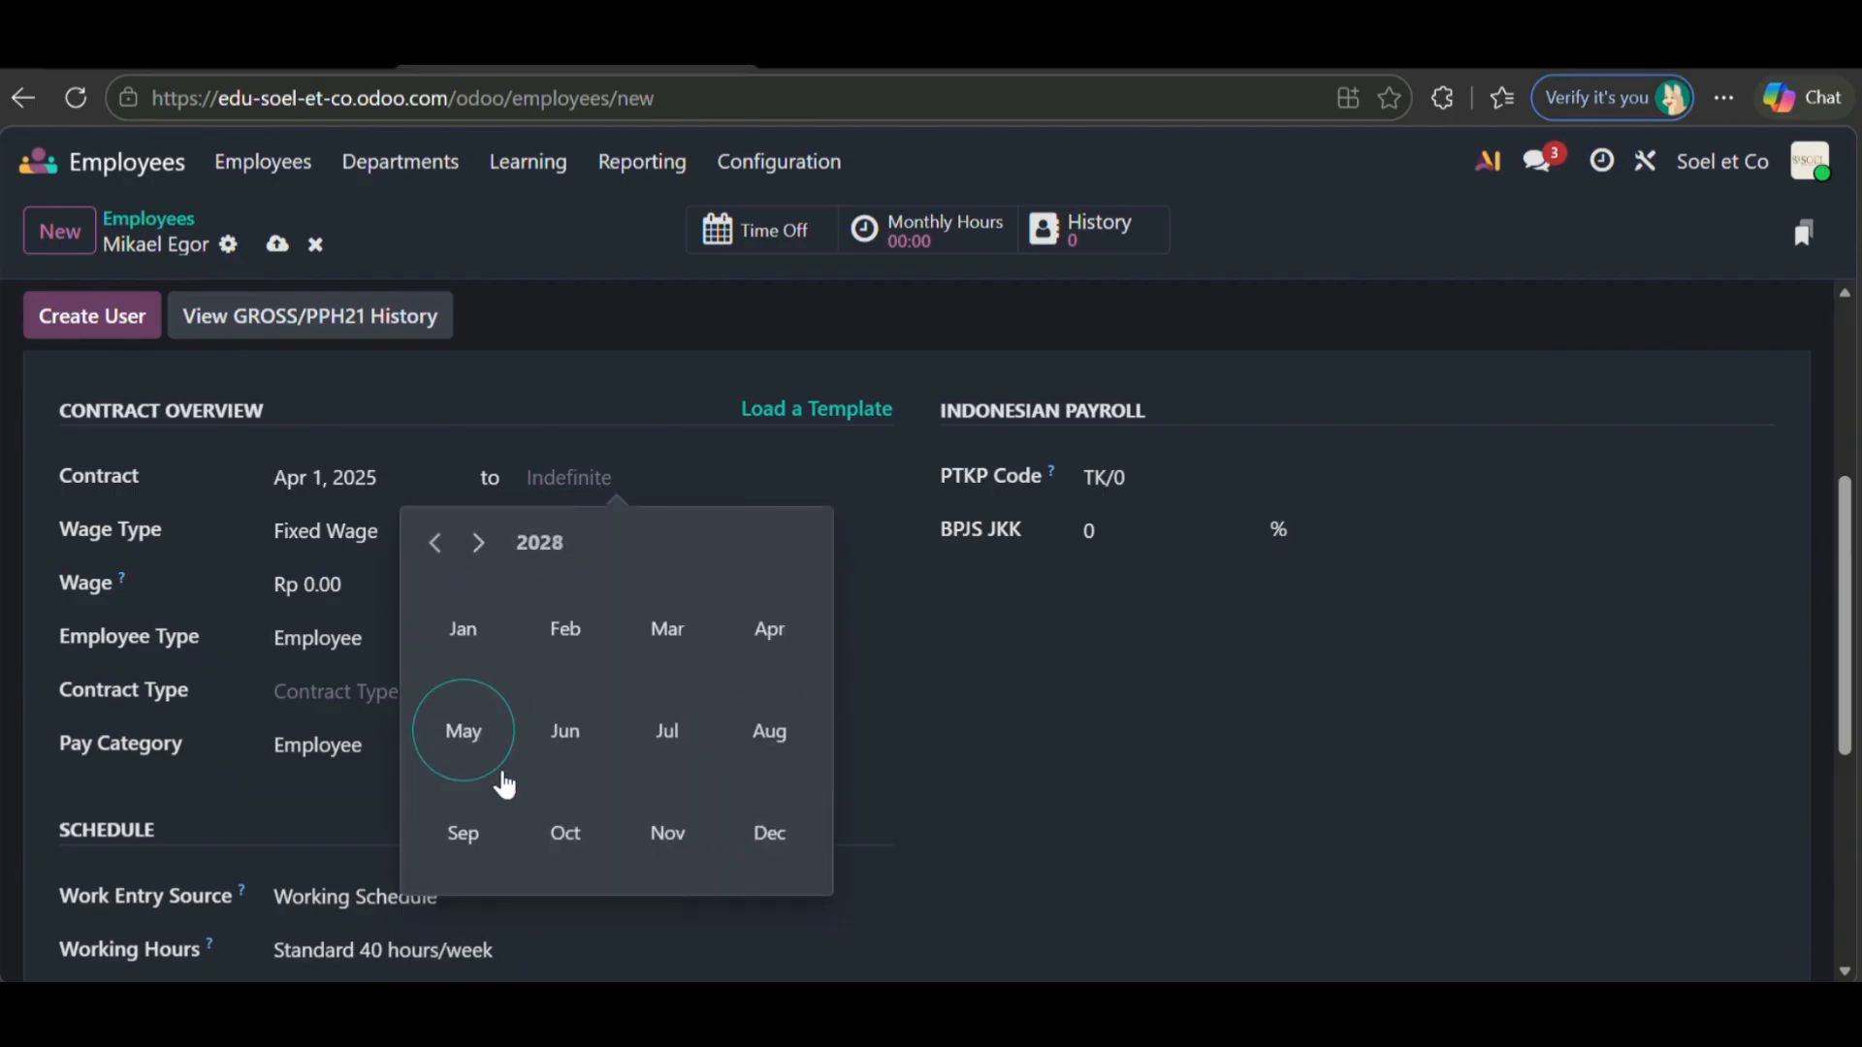
{"action": "left_click", "coordinate": [754, 669]}
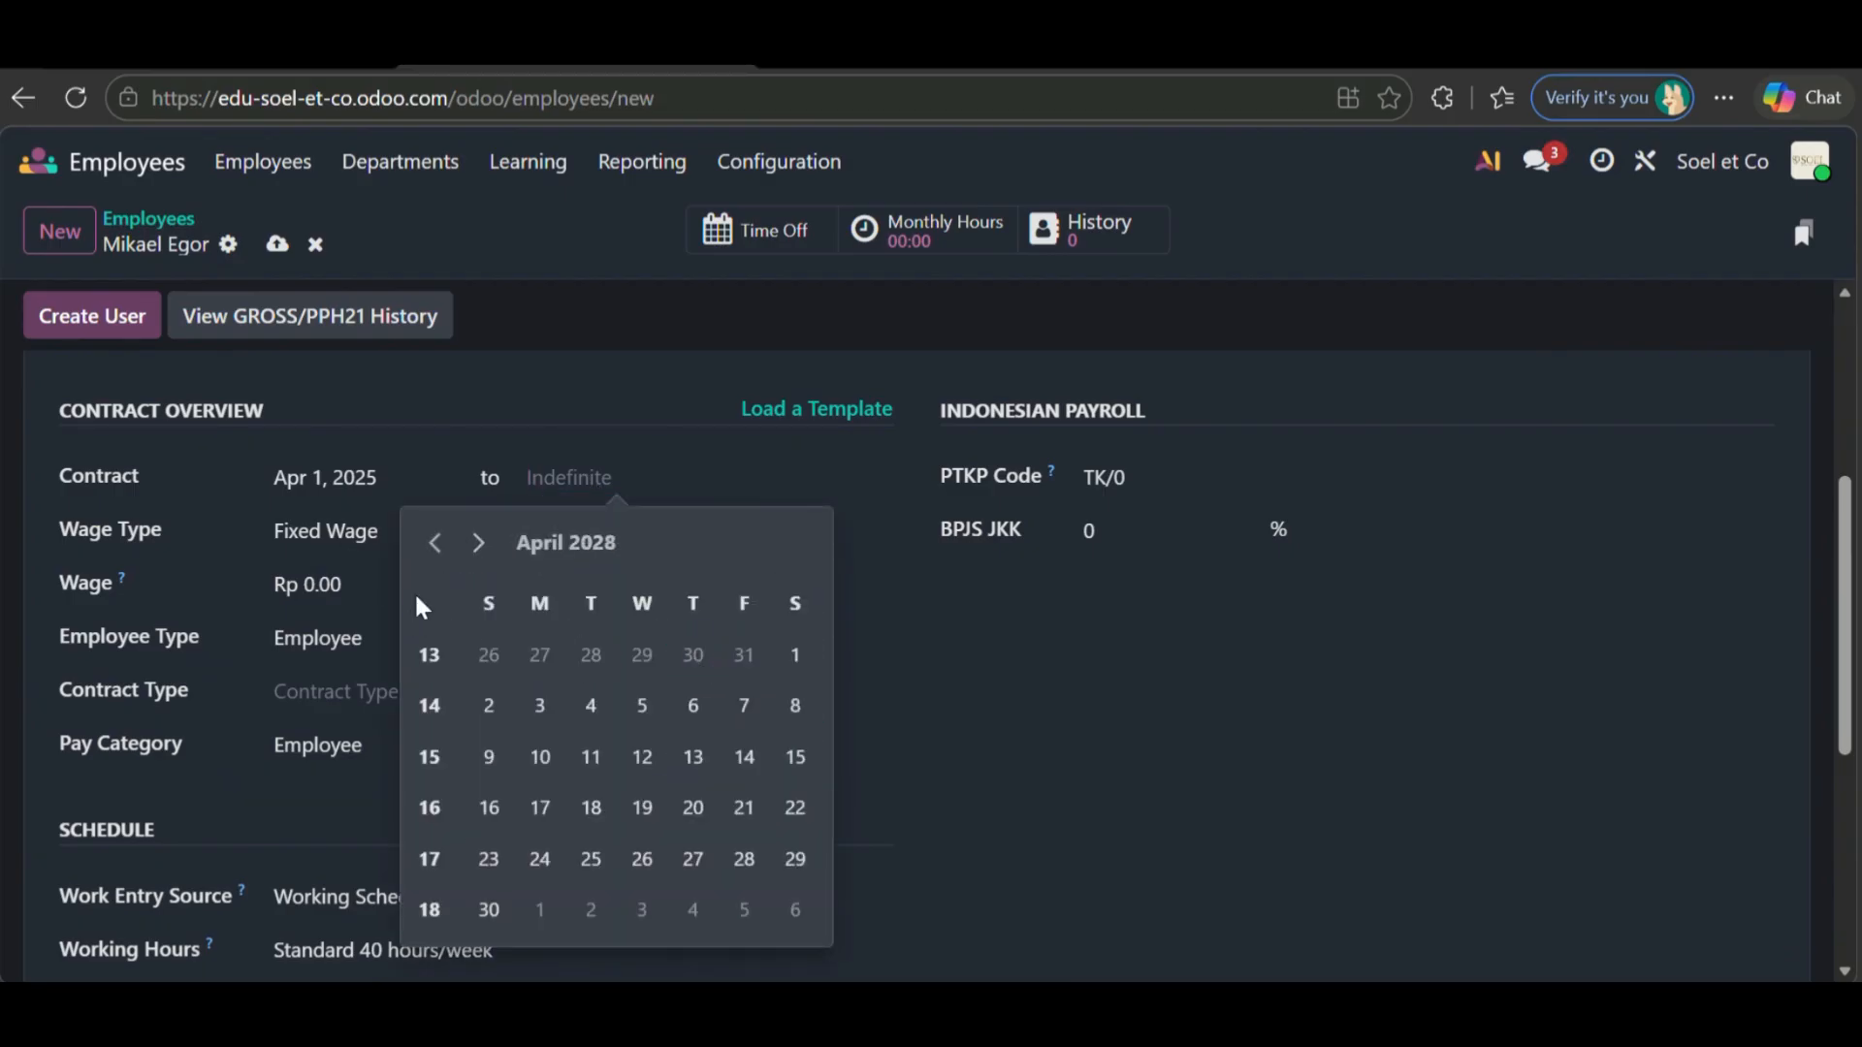
{"action": "left_click", "coordinate": [804, 647]}
- Set a 7,000,000.00 fixed wage and make the contract type Temporary
{"action": "scroll", "coordinate": [805, 645], "scroll_direction": "down", "scroll_amount": 1}
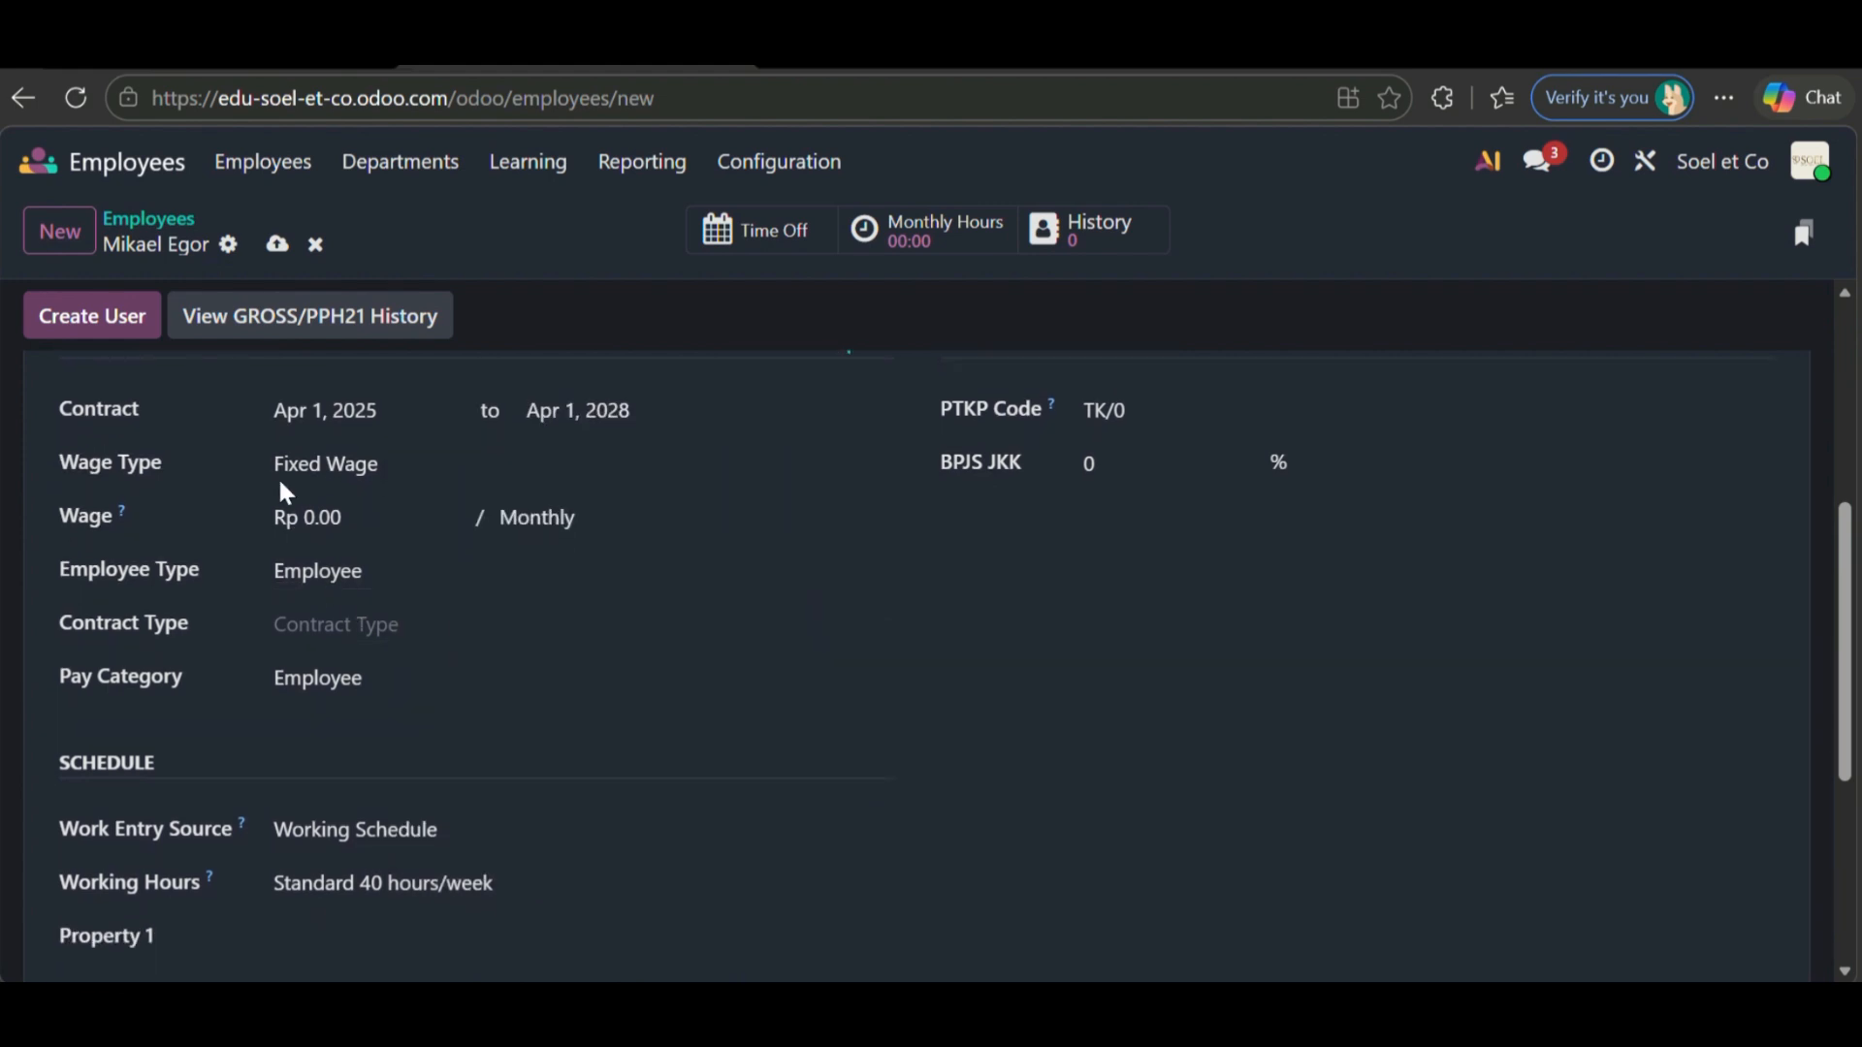
{"action": "left_click", "coordinate": [357, 517]}
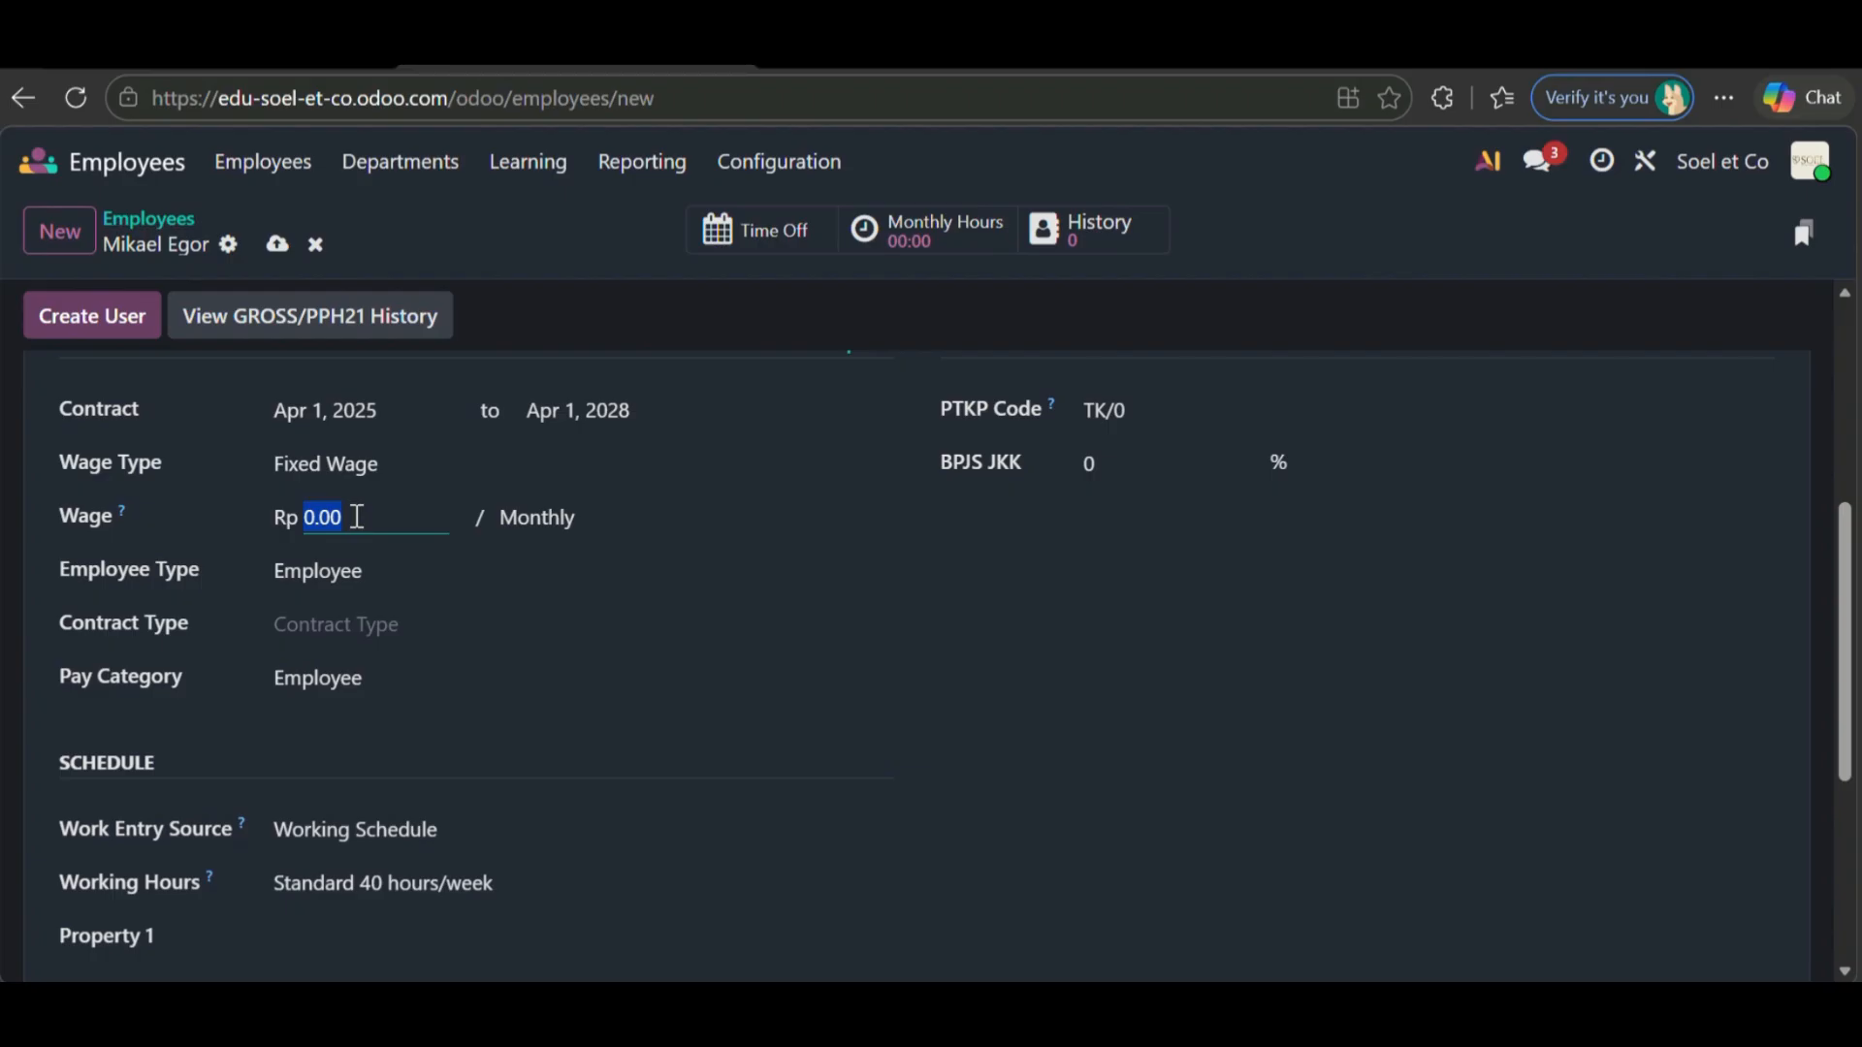
{"action": "type", "text": "70,000,000"}
{"action": "key", "text": "Return"}
{"action": "key", "text": "BackSpace"}
{"action": "key", "text": "BackSpace"}
{"action": "key", "text": "BackSpace"}
{"action": "key", "text": "BackSpace"}
{"action": "key", "text": "BackSpace"}
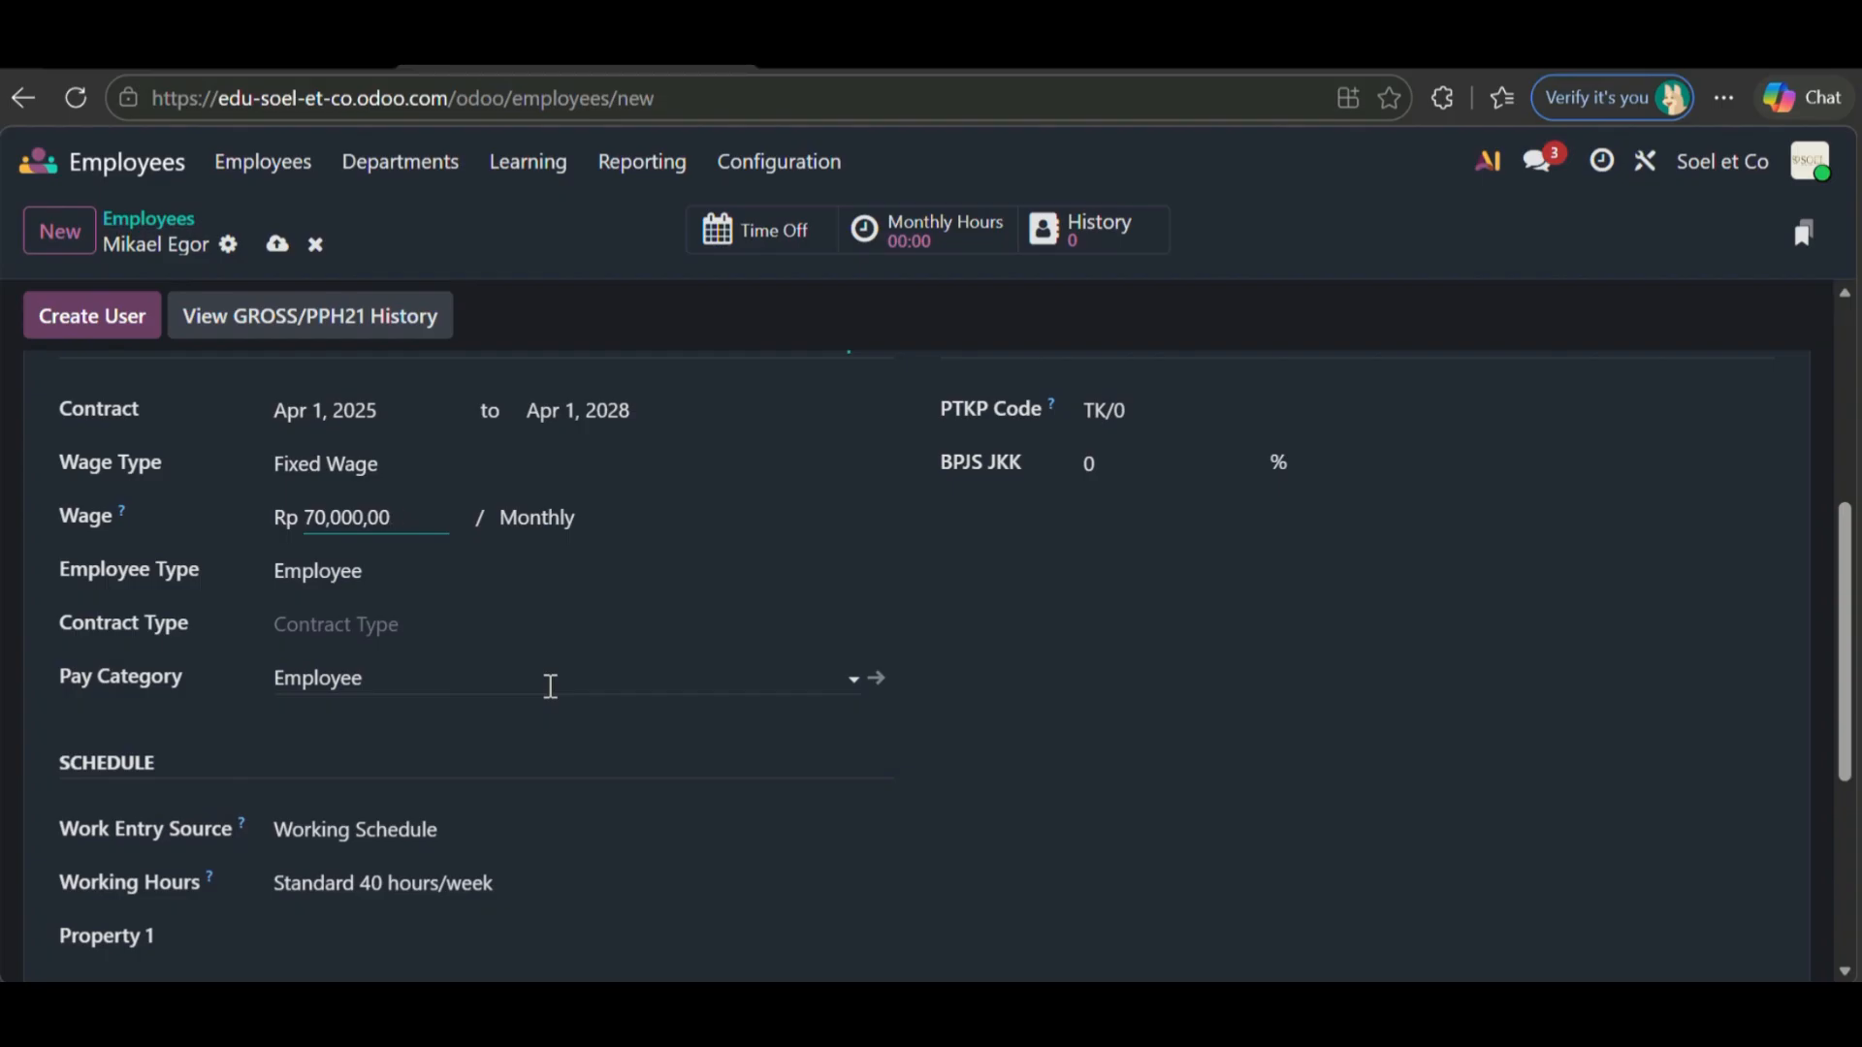
{"action": "key", "text": "Return"}
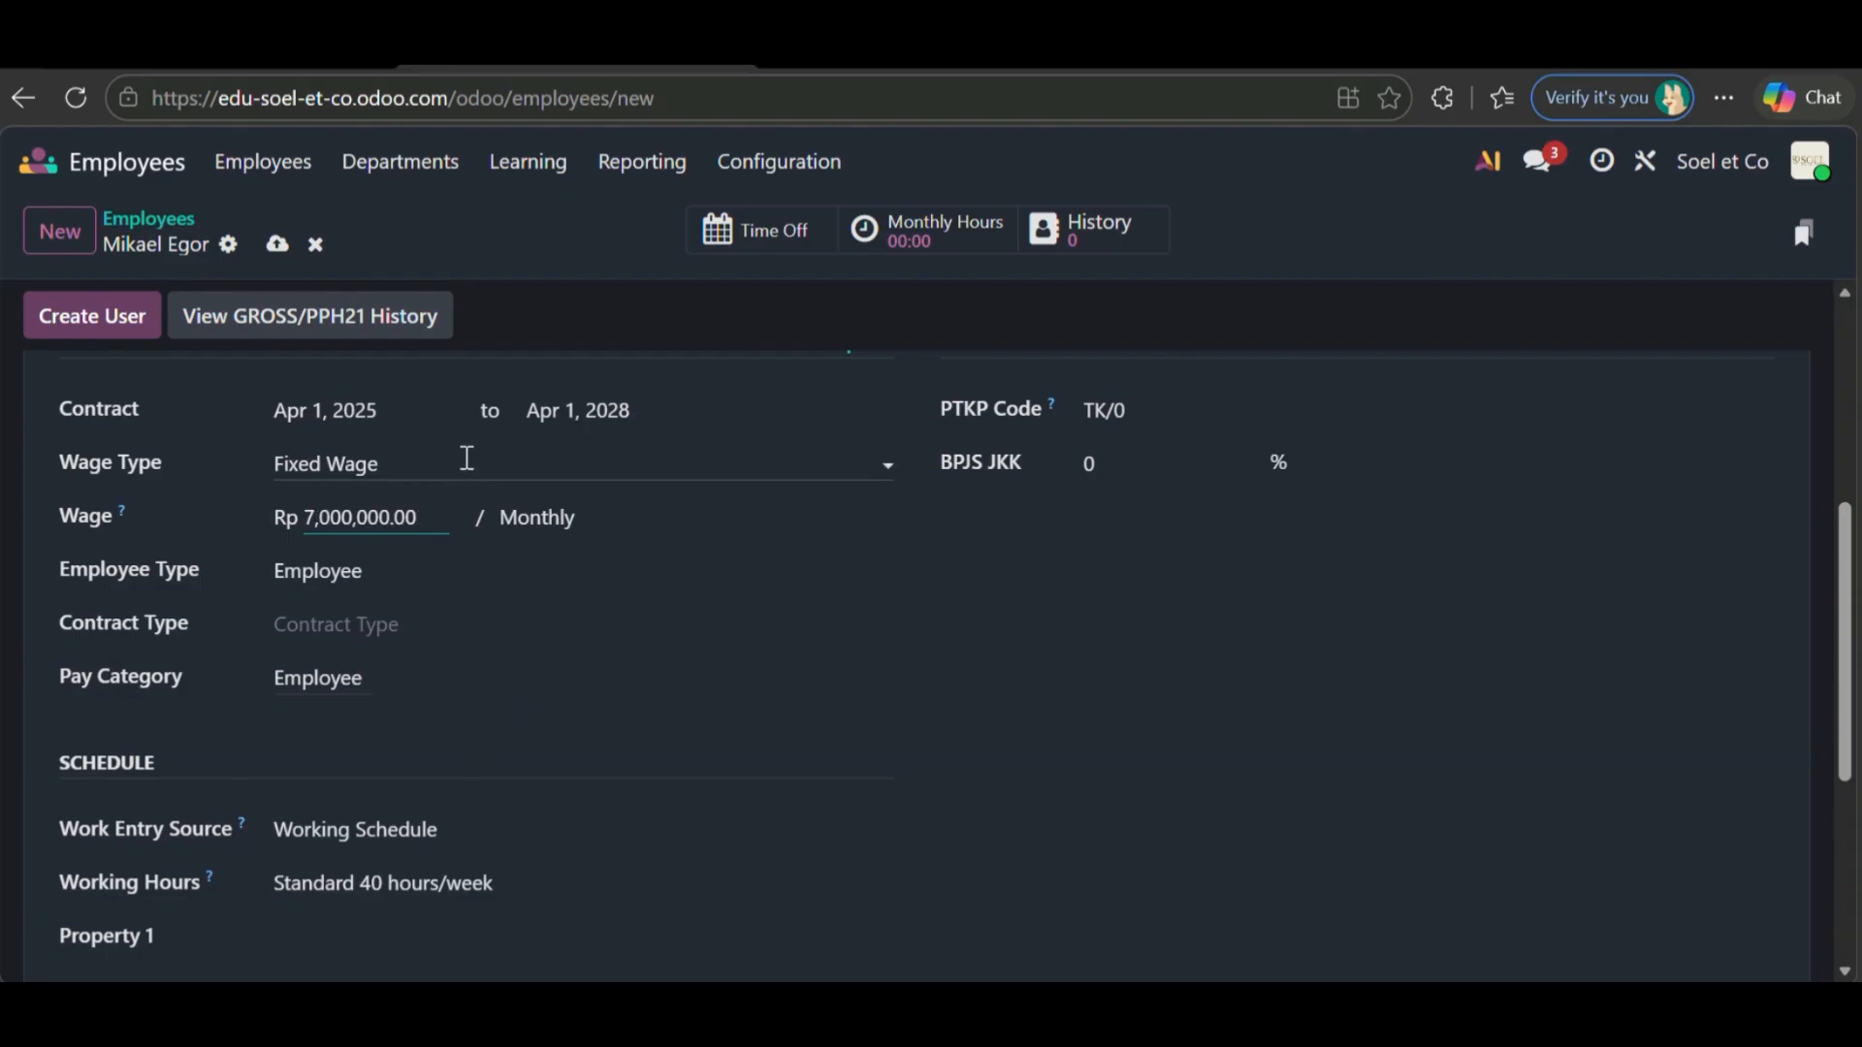
{"action": "left_click", "coordinate": [427, 469]}
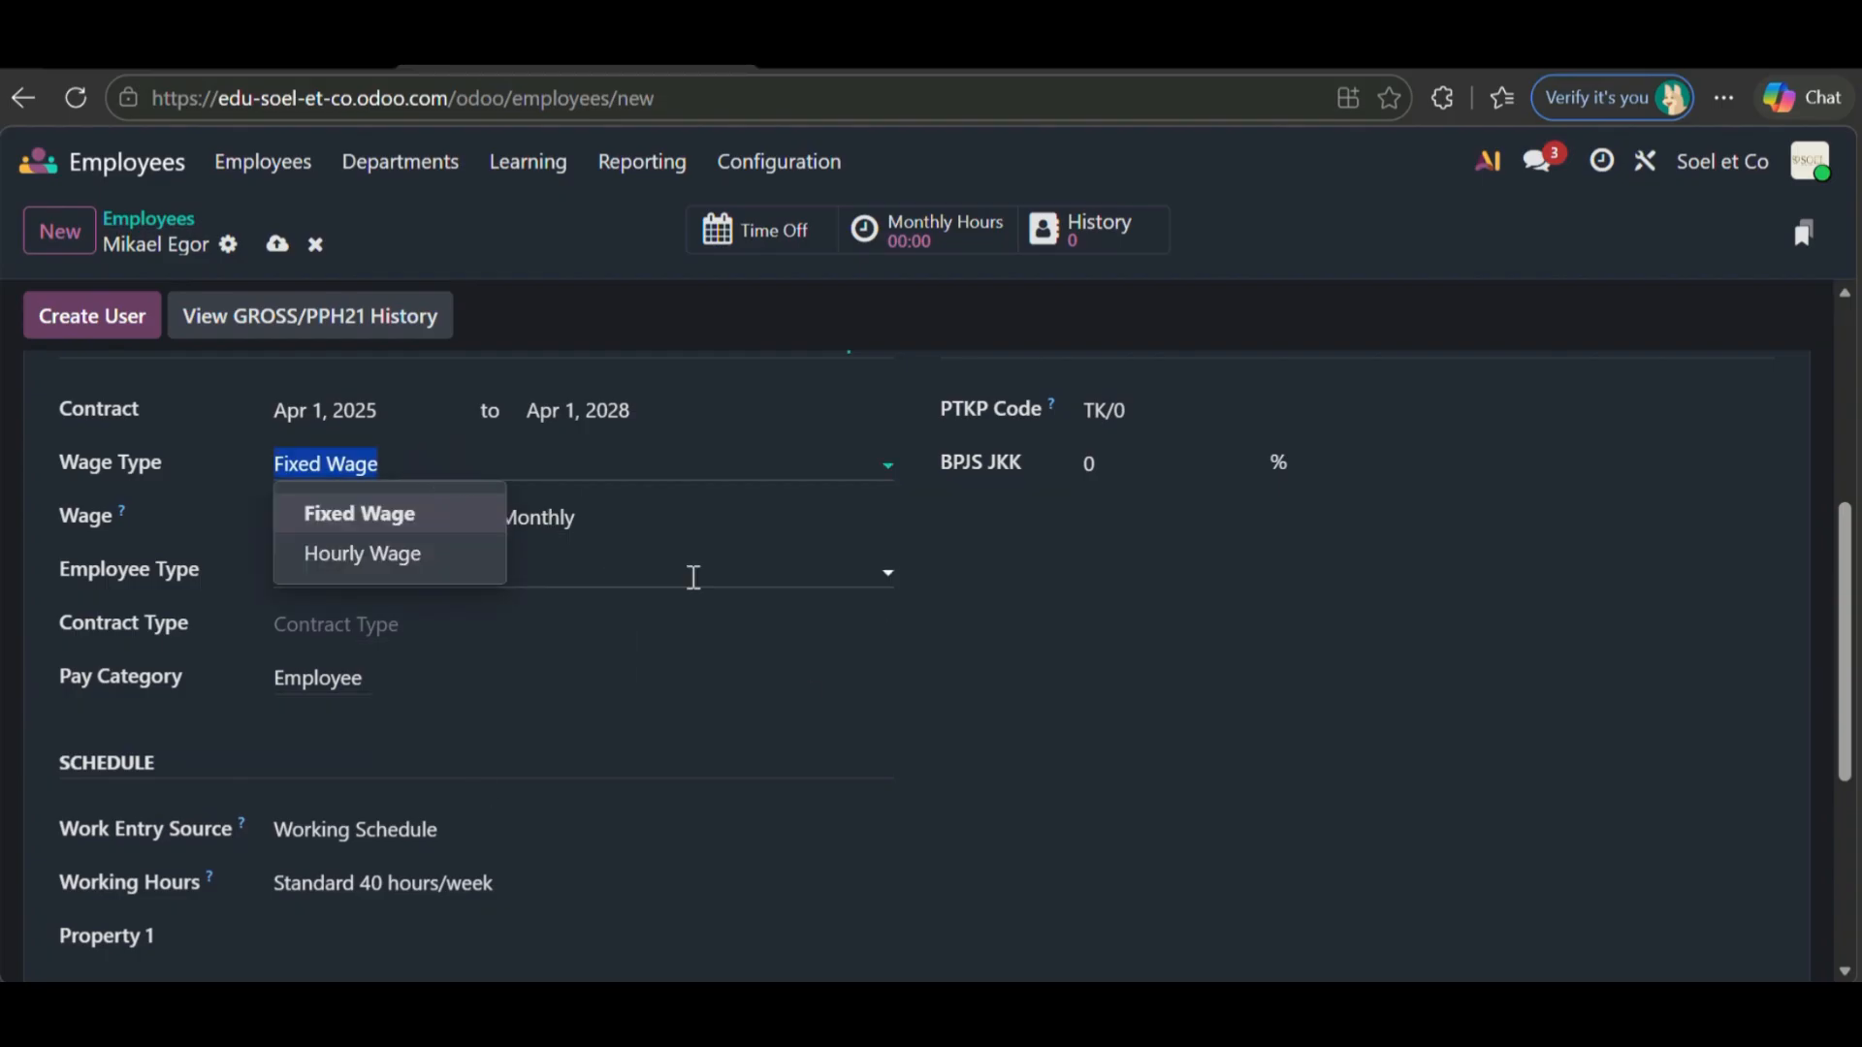
{"action": "left_click", "coordinate": [748, 528]}
{"action": "scroll", "coordinate": [582, 620], "scroll_direction": "down", "scroll_amount": 1}
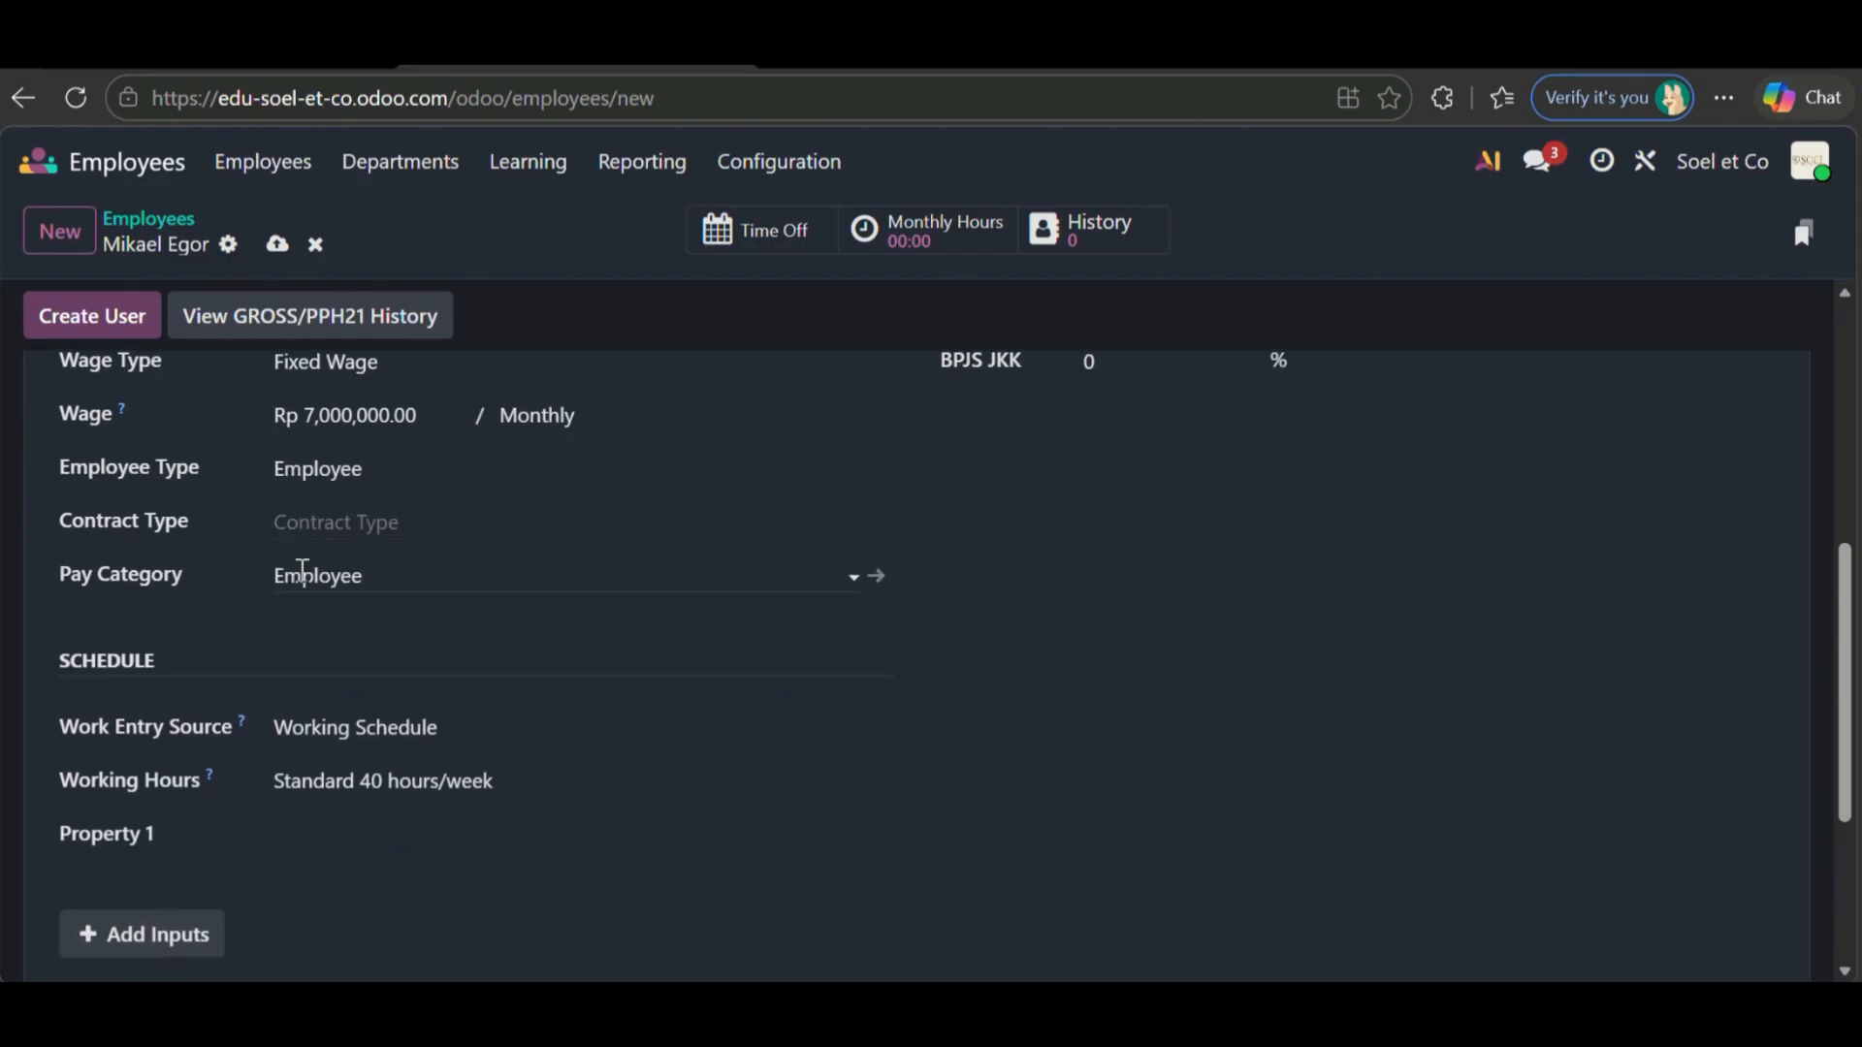
{"action": "left_click", "coordinate": [445, 520]}
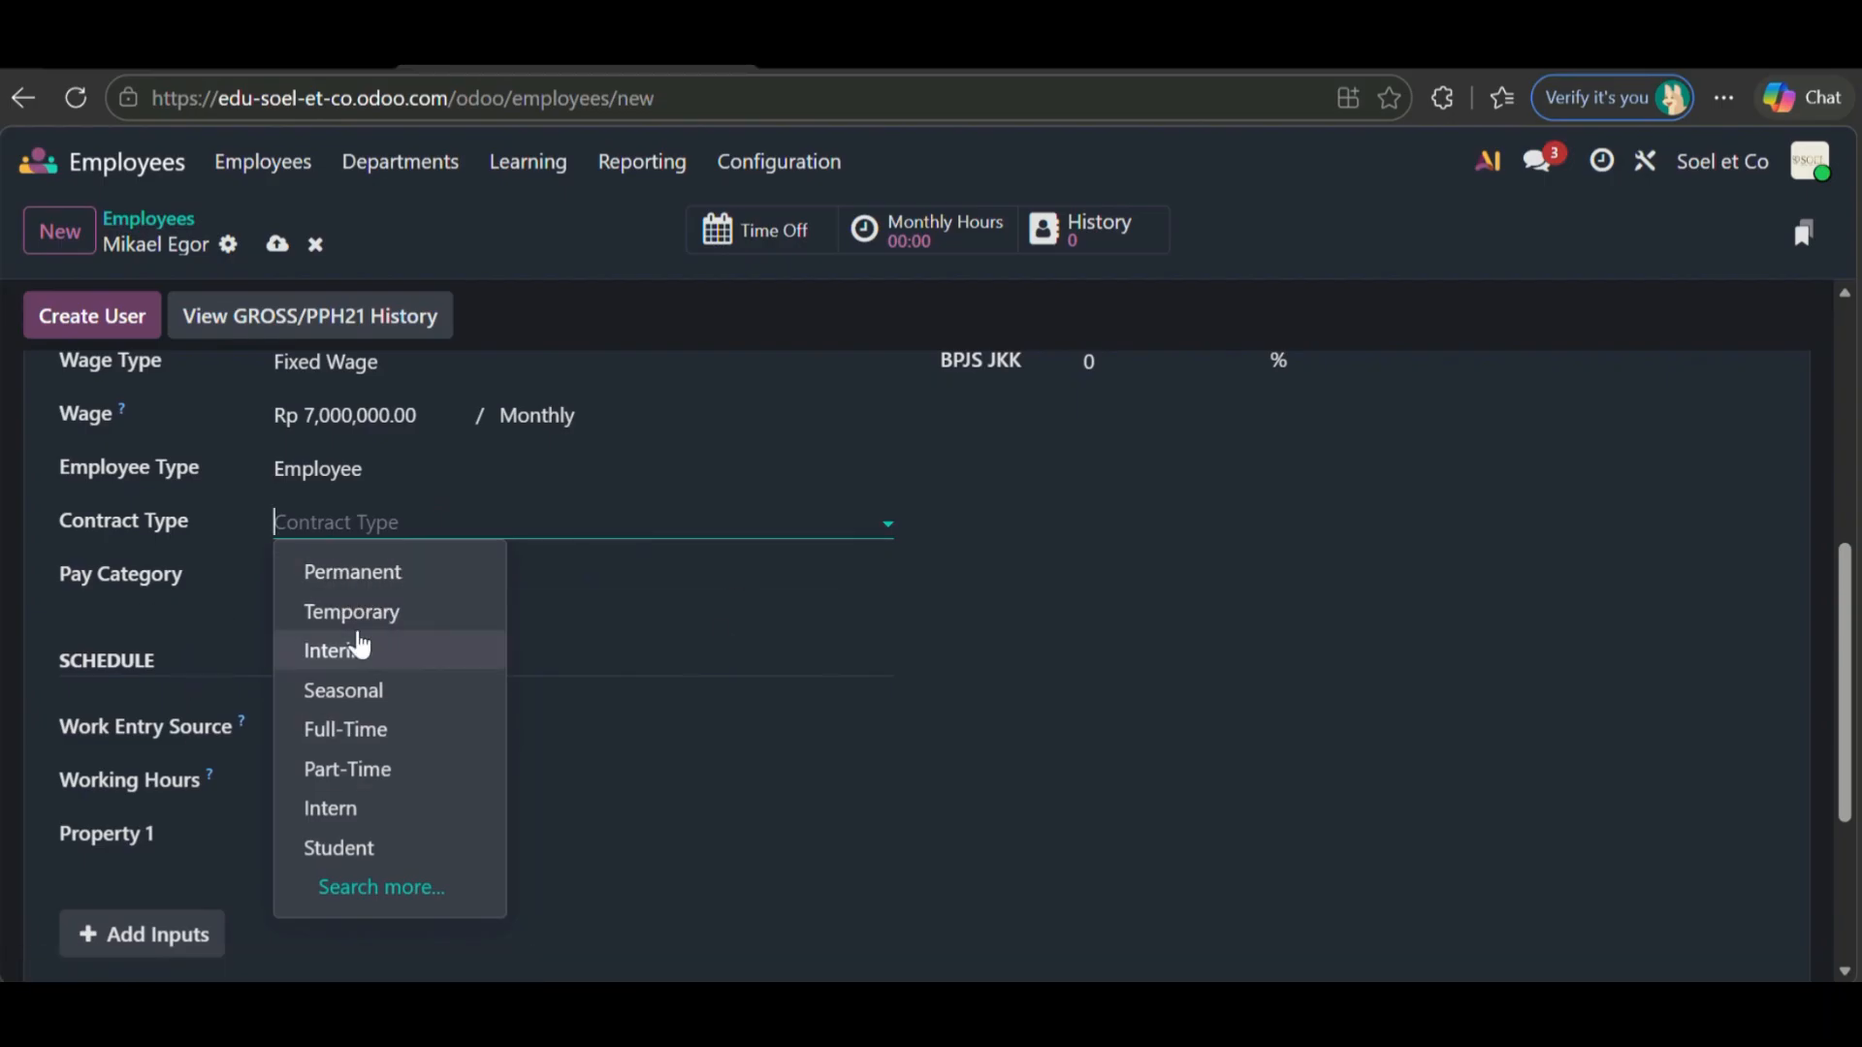
{"action": "left_click", "coordinate": [420, 629]}
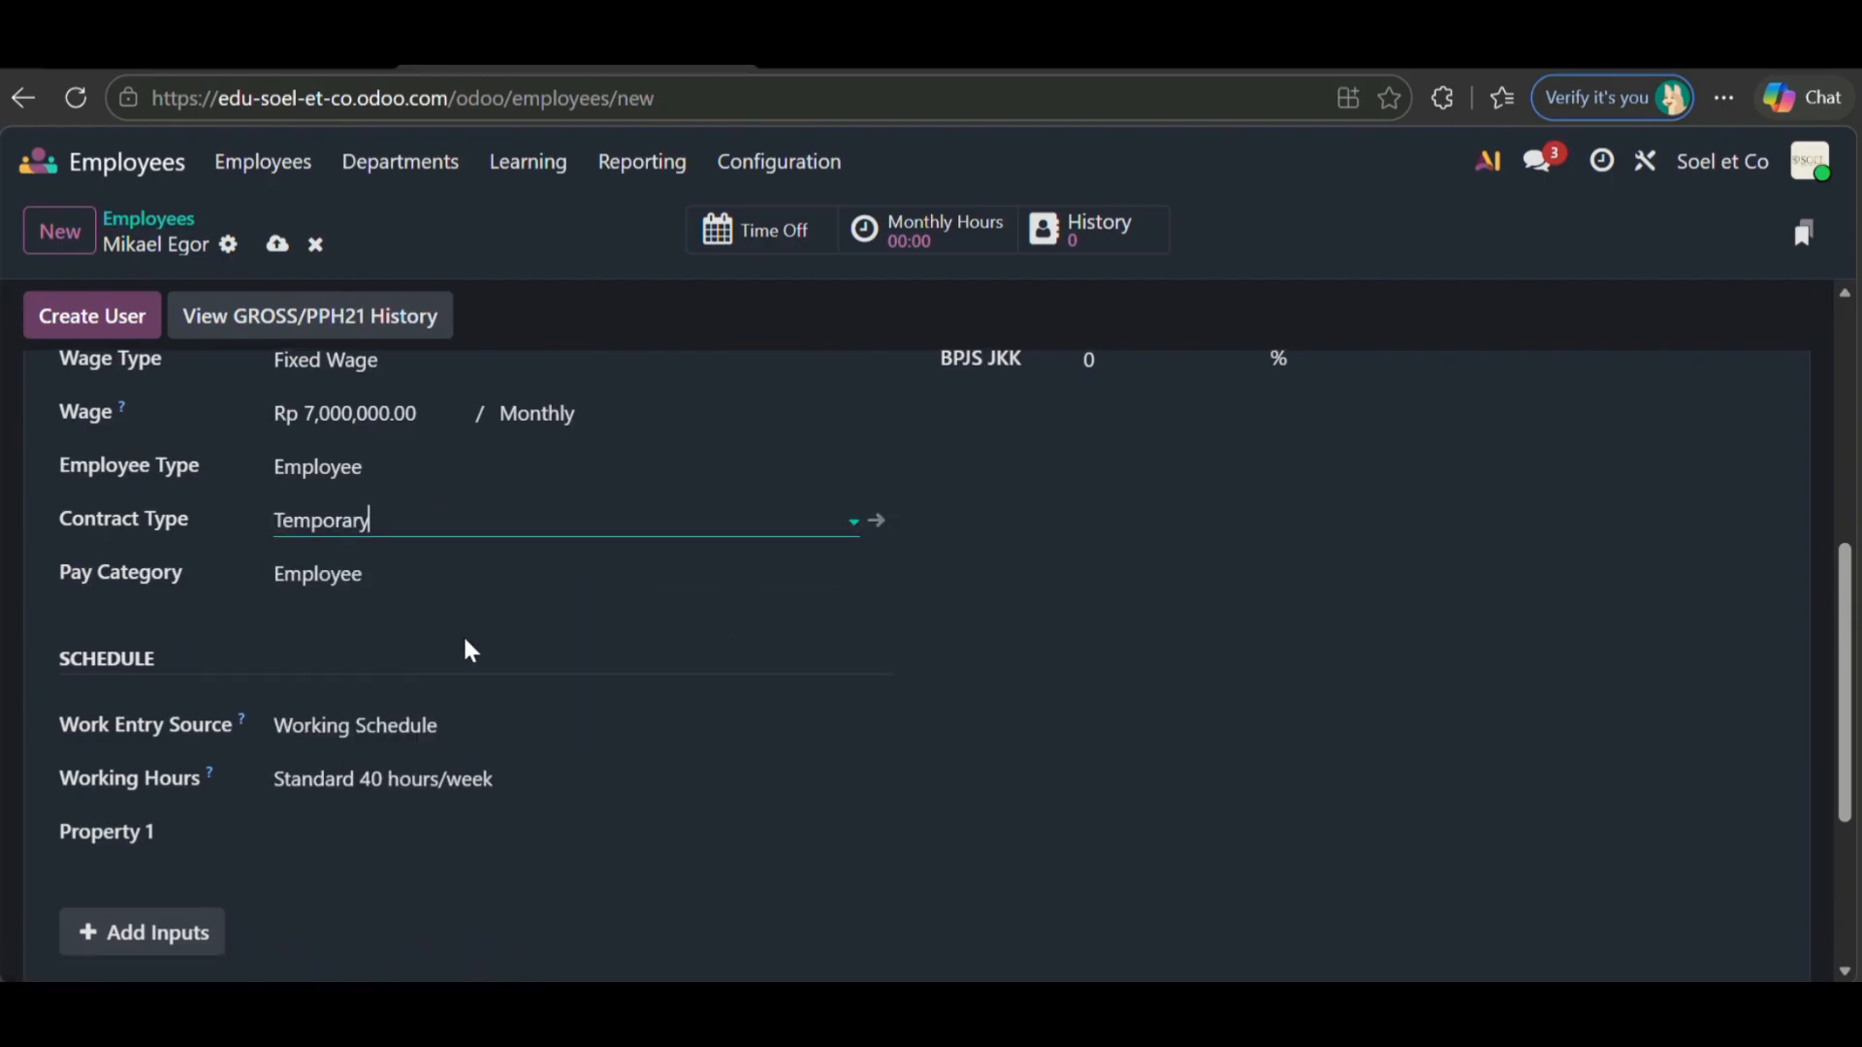
- Set pay category Indonesia: Employee, Attendances work entries and the 32-hour four-day week
{"action": "scroll", "coordinate": [291, 601], "scroll_direction": "down", "scroll_amount": 1}
{"action": "left_click", "coordinate": [433, 485]}
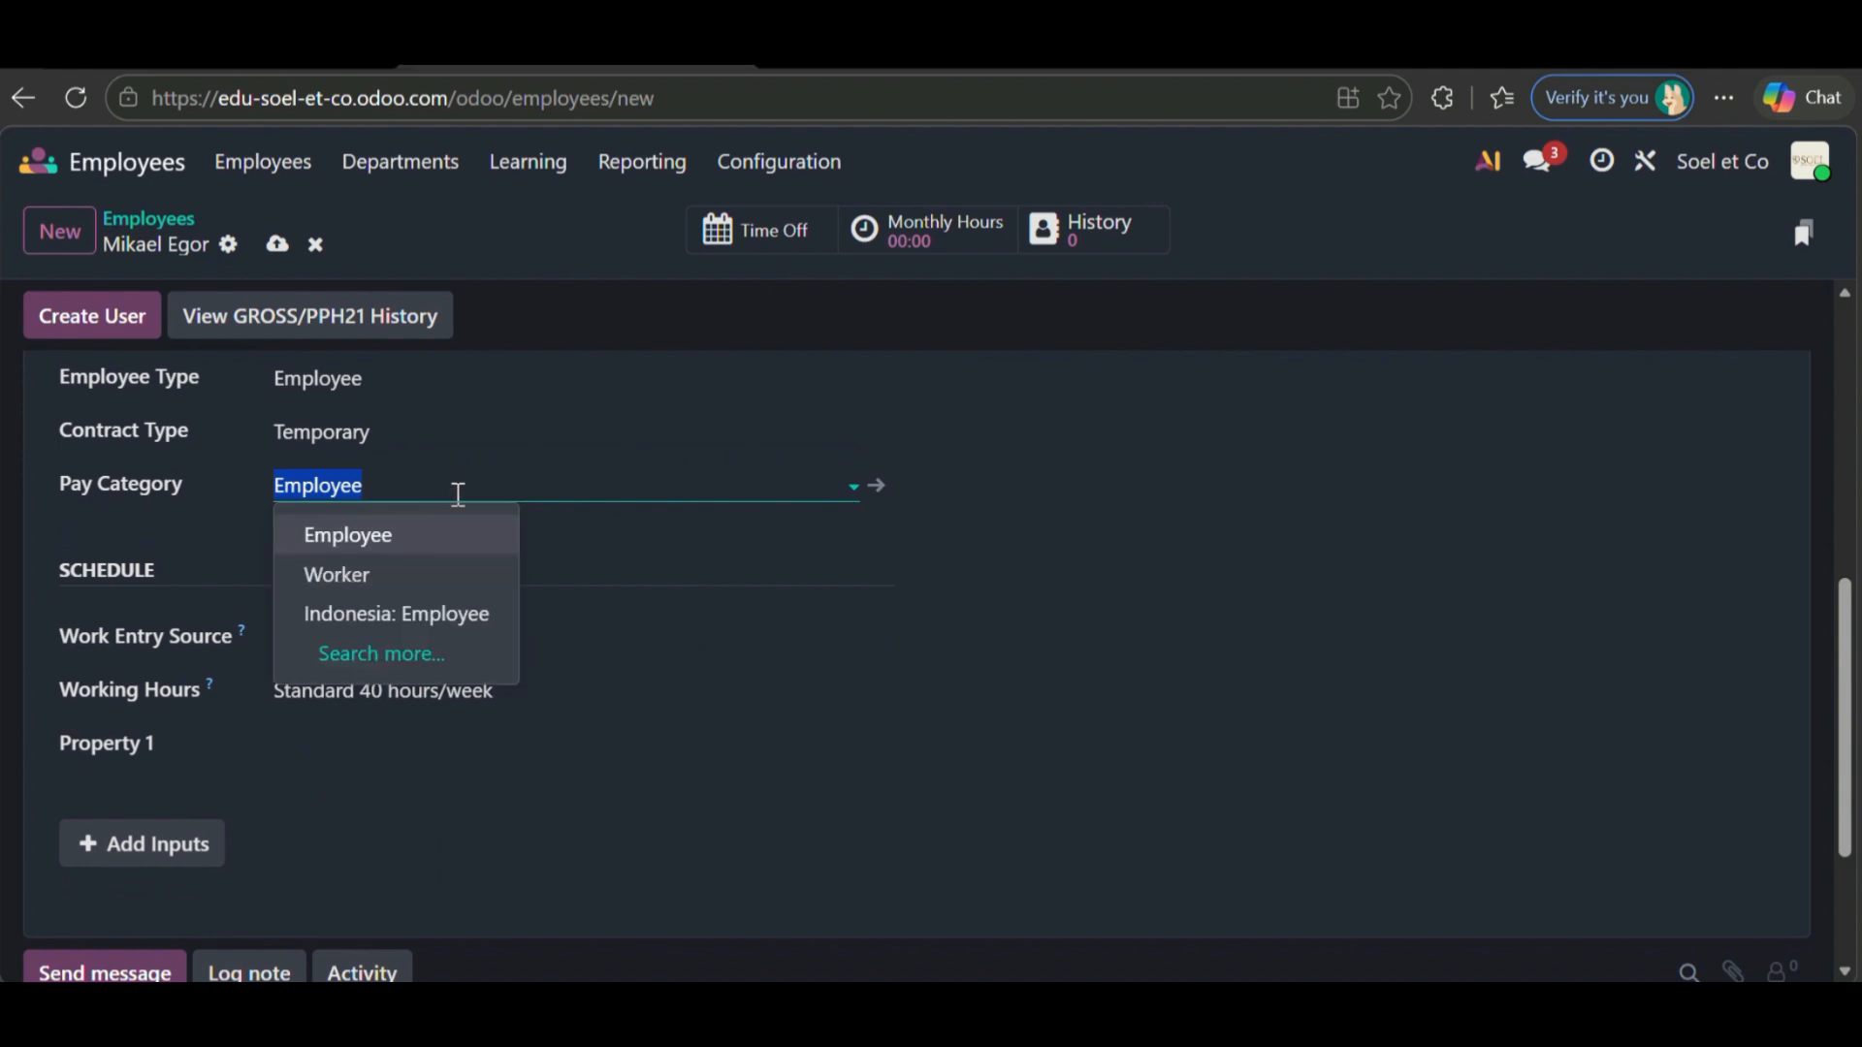
{"action": "scroll", "coordinate": [707, 620], "scroll_direction": "down", "scroll_amount": 1}
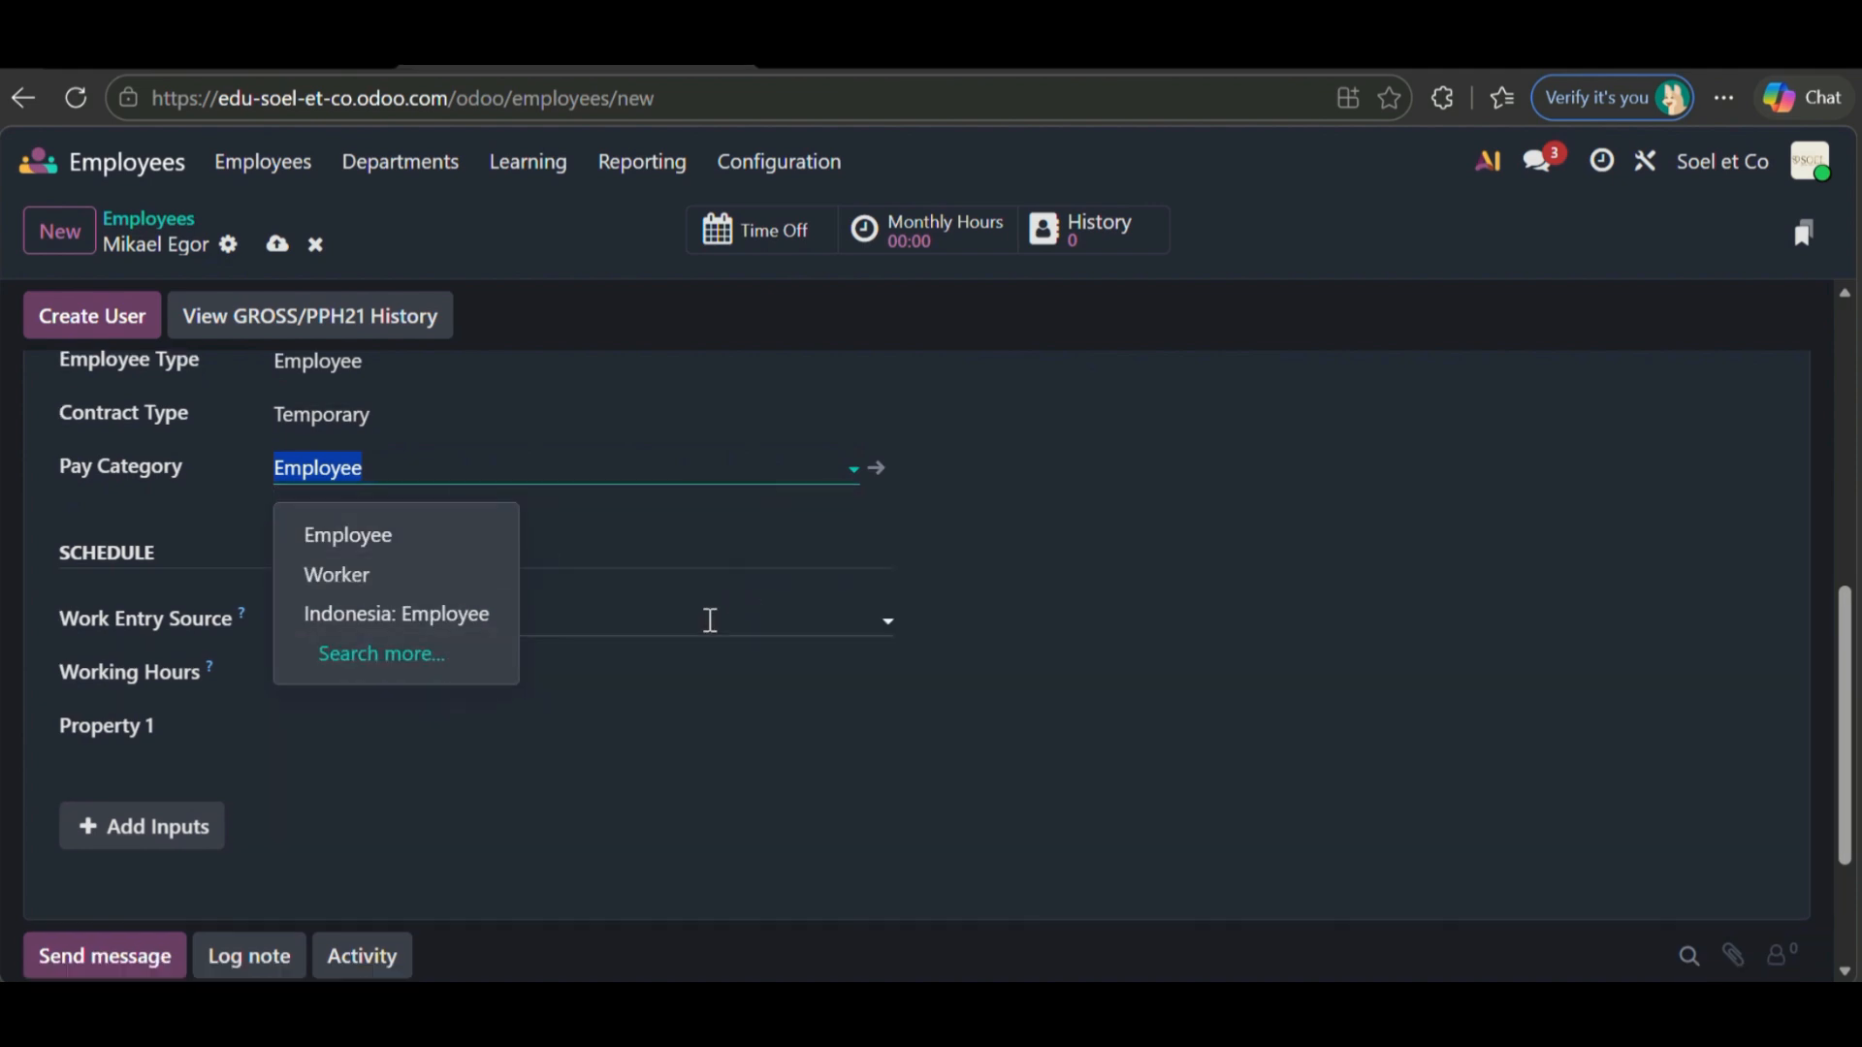
{"action": "left_click", "coordinate": [478, 560]}
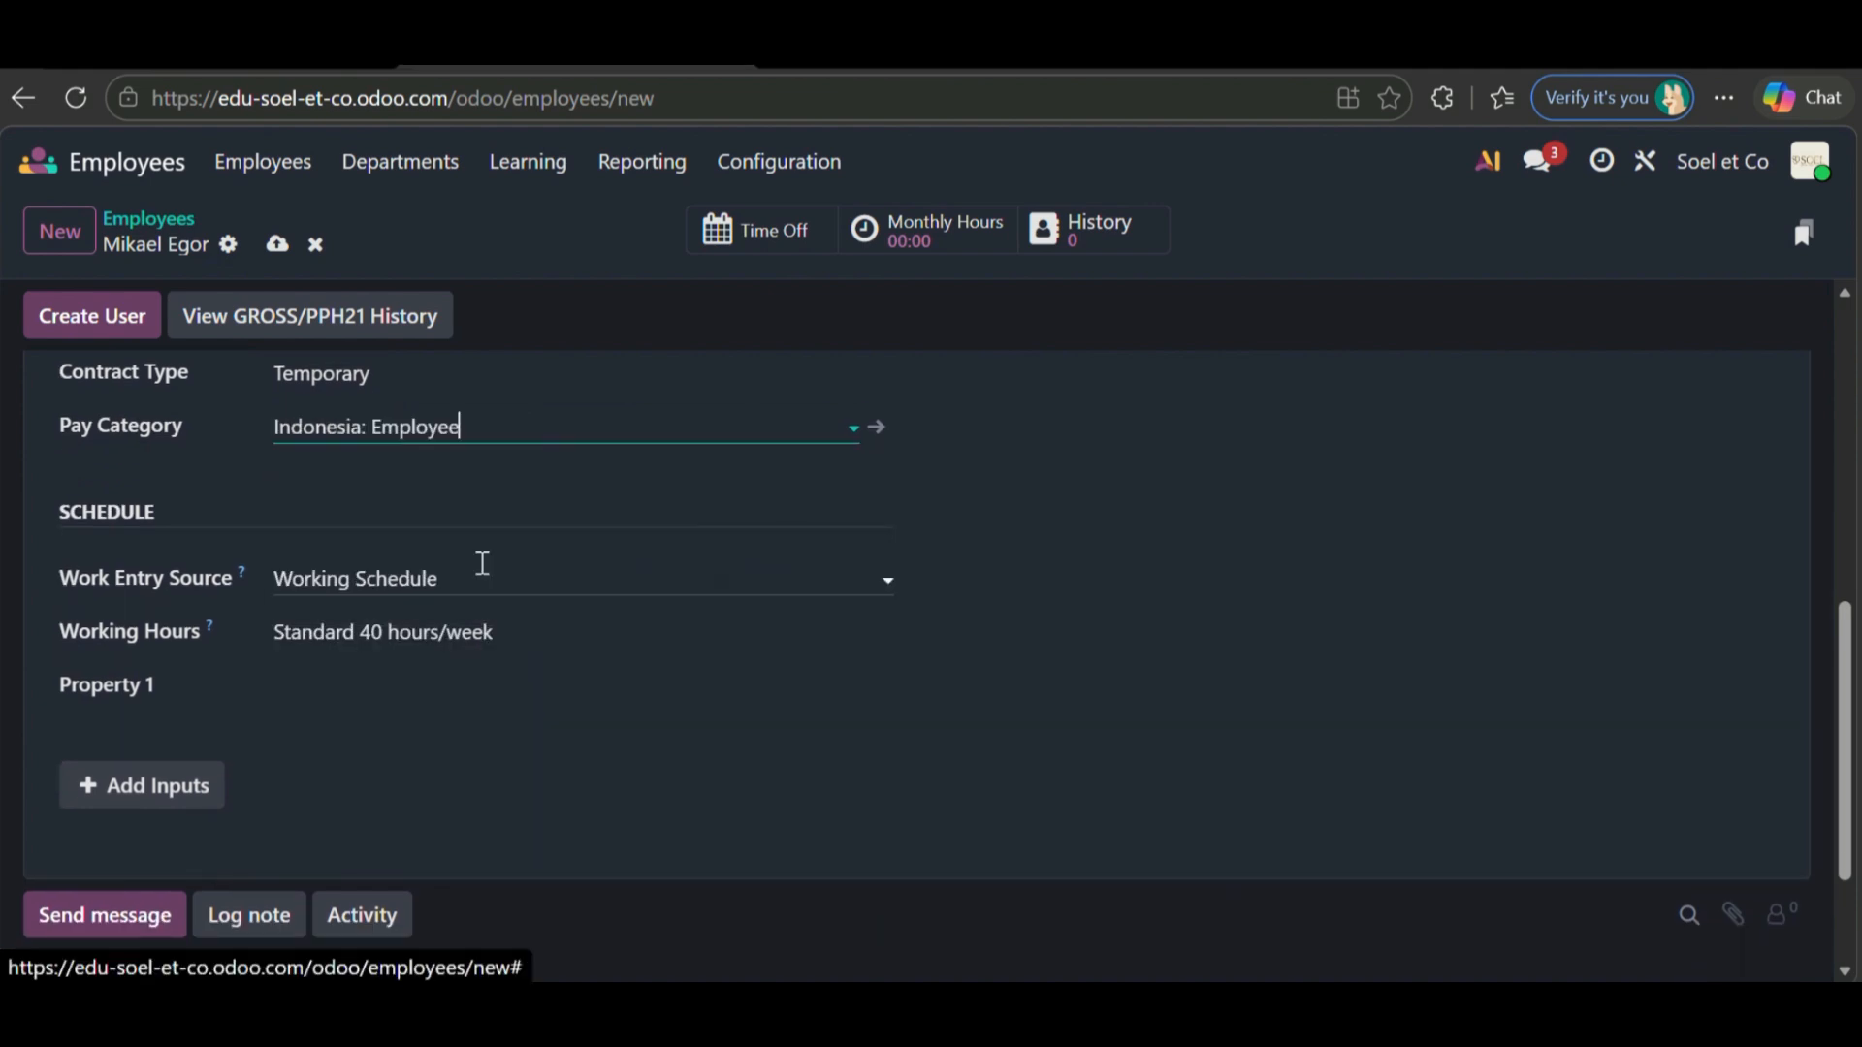
{"action": "left_click", "coordinate": [466, 607]}
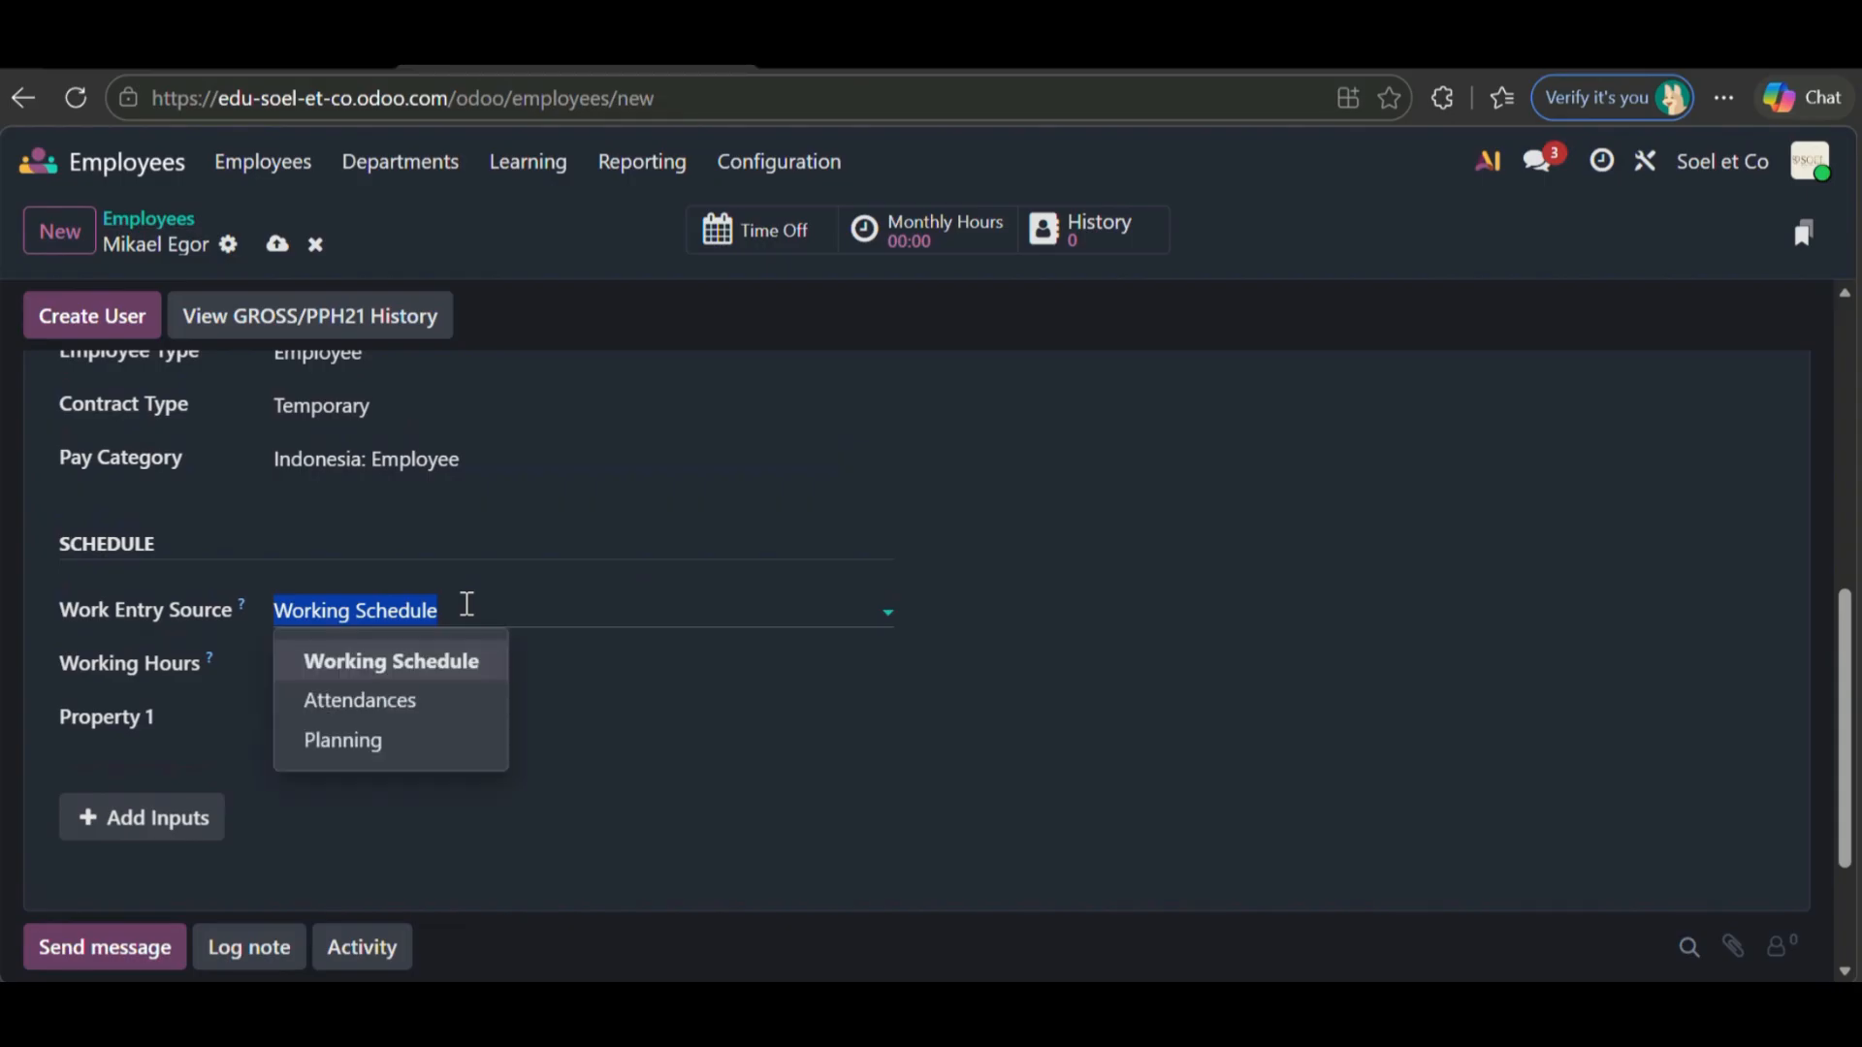
{"action": "left_click", "coordinate": [424, 711]}
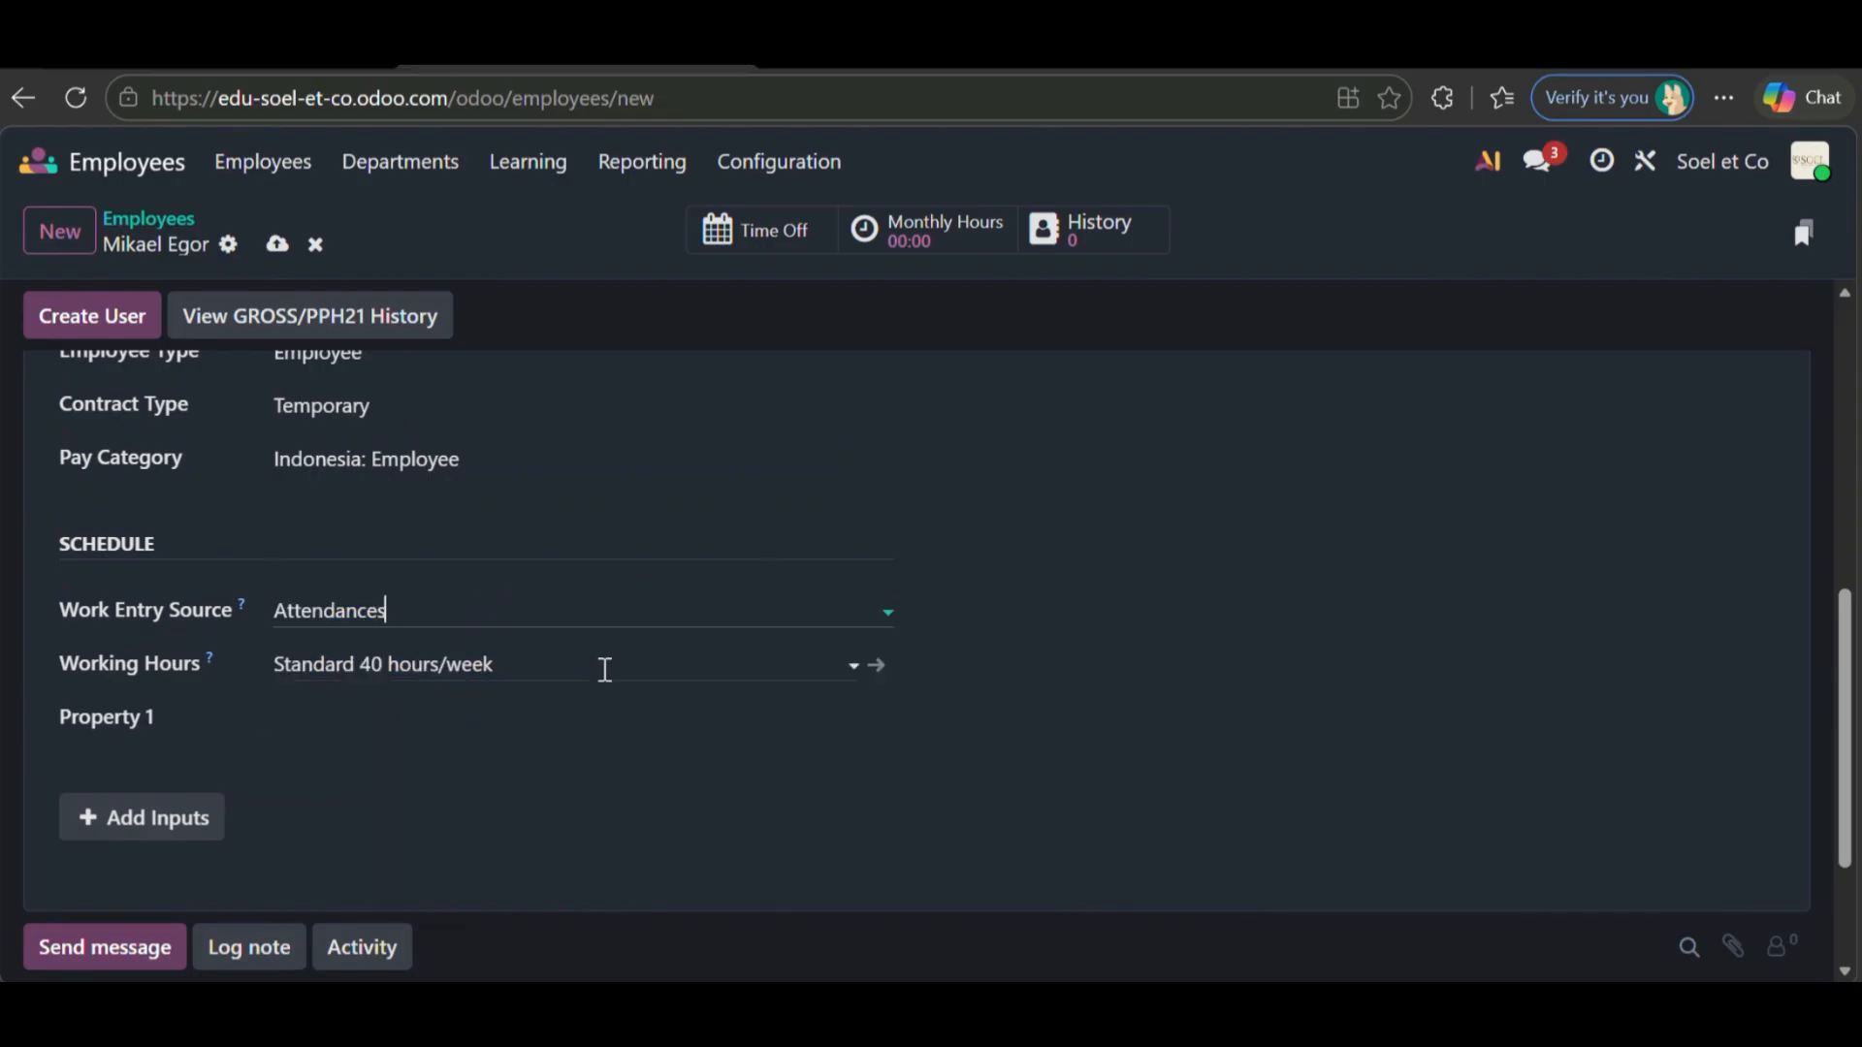
{"action": "left_click", "coordinate": [541, 656]}
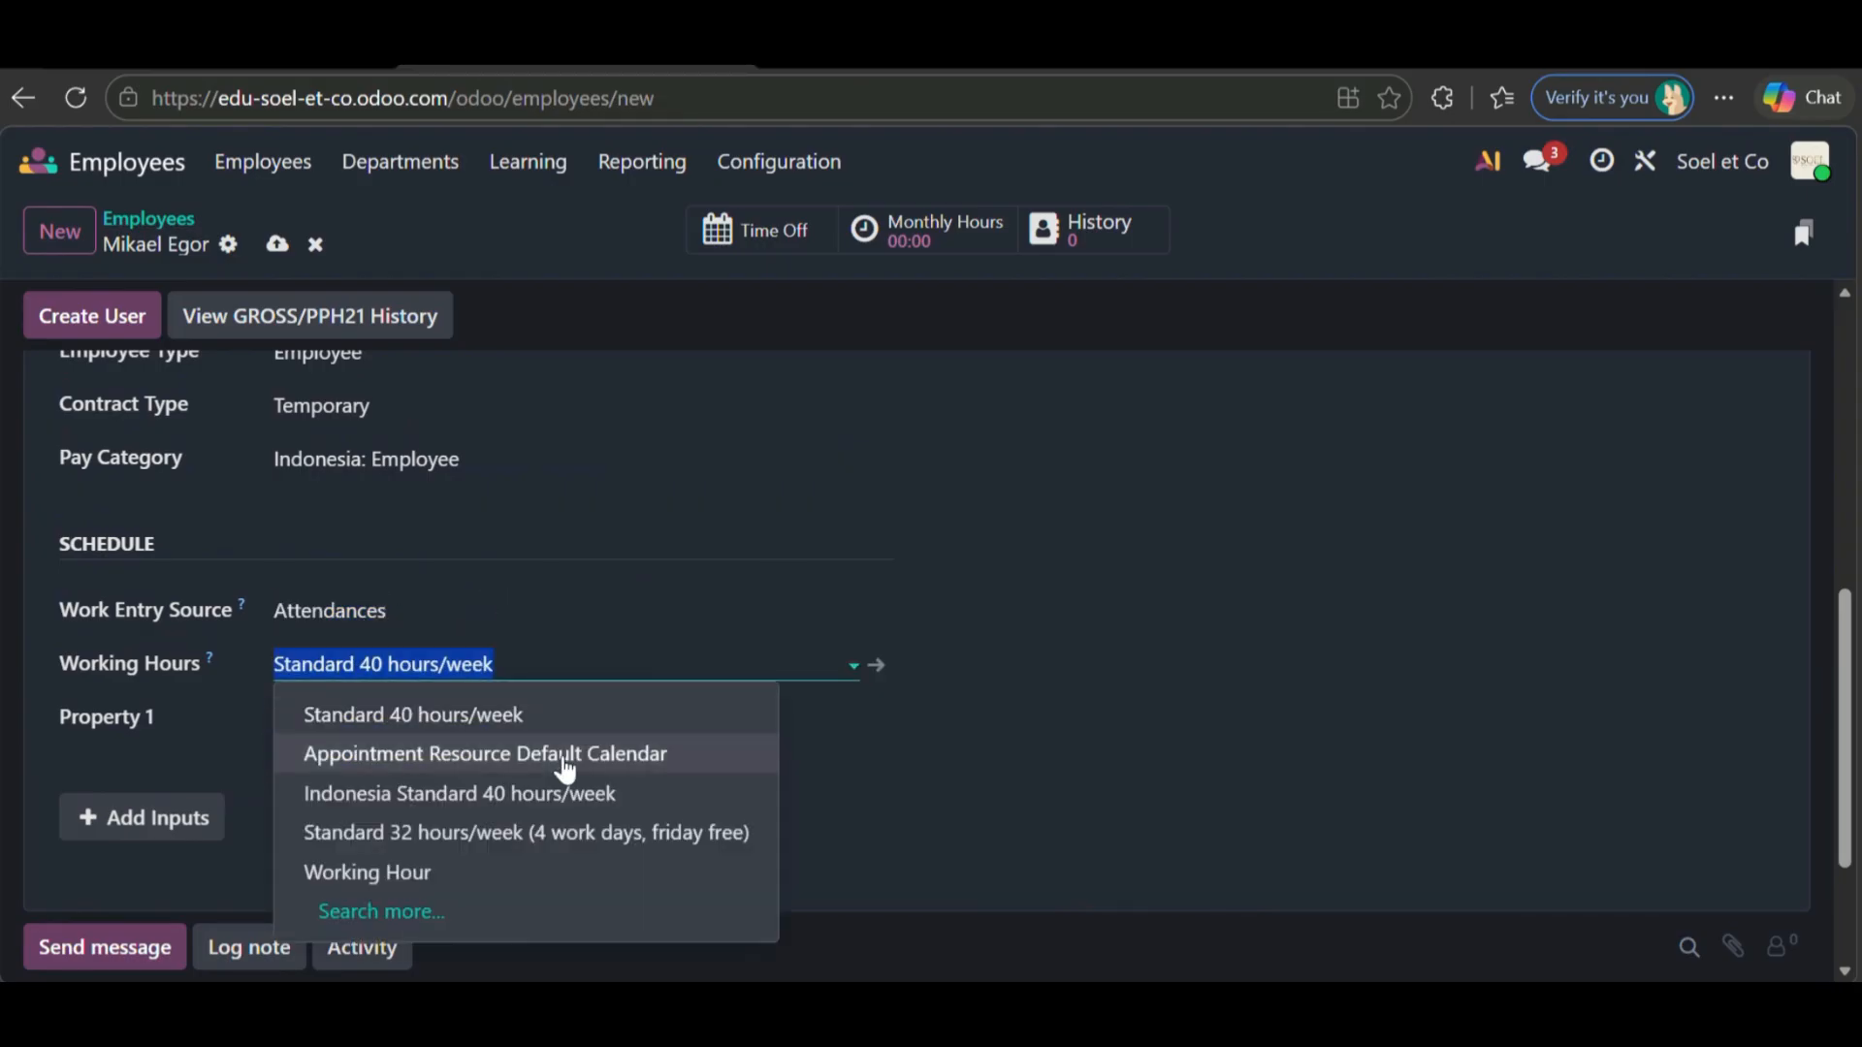
{"action": "left_click", "coordinate": [545, 857]}
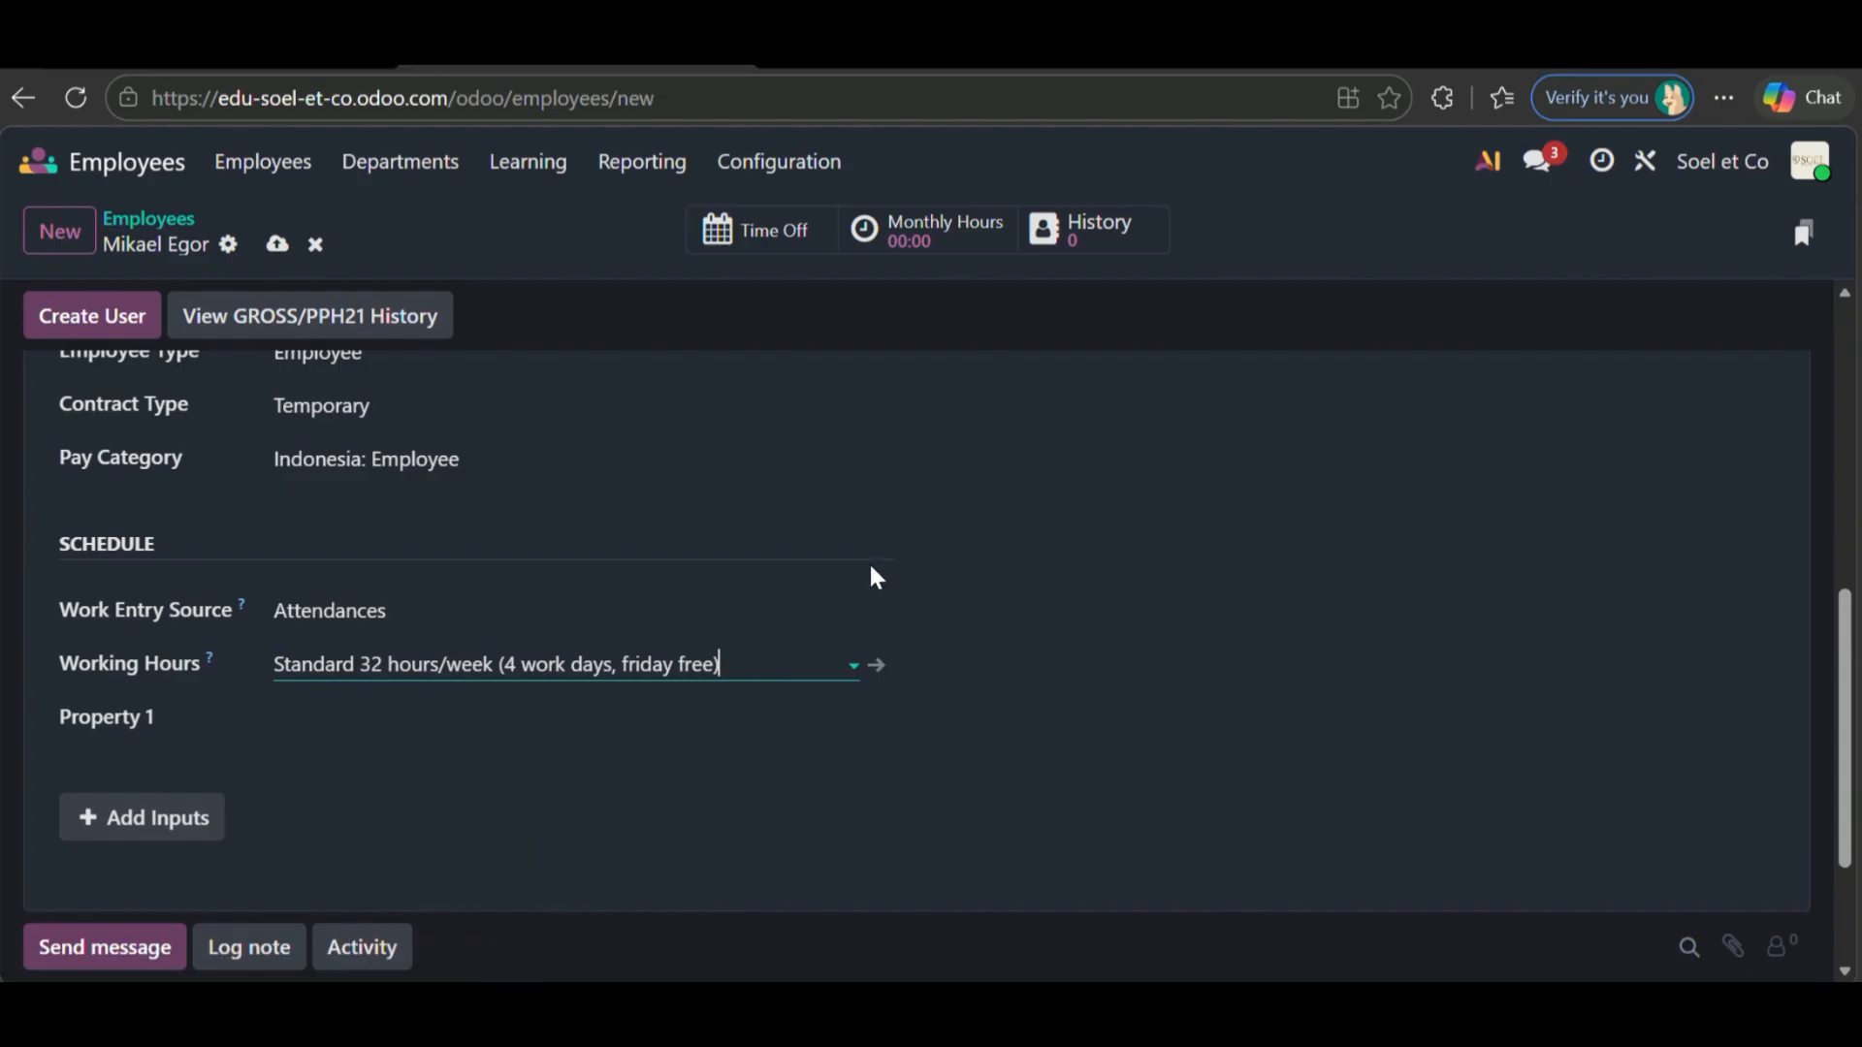
- Set PTKP code TK/1 and BPJS JKK to 2%, then show salary adjustments
{"action": "scroll", "coordinate": [876, 578], "scroll_direction": "up", "scroll_amount": 4}
{"action": "left_click", "coordinate": [1142, 615]}
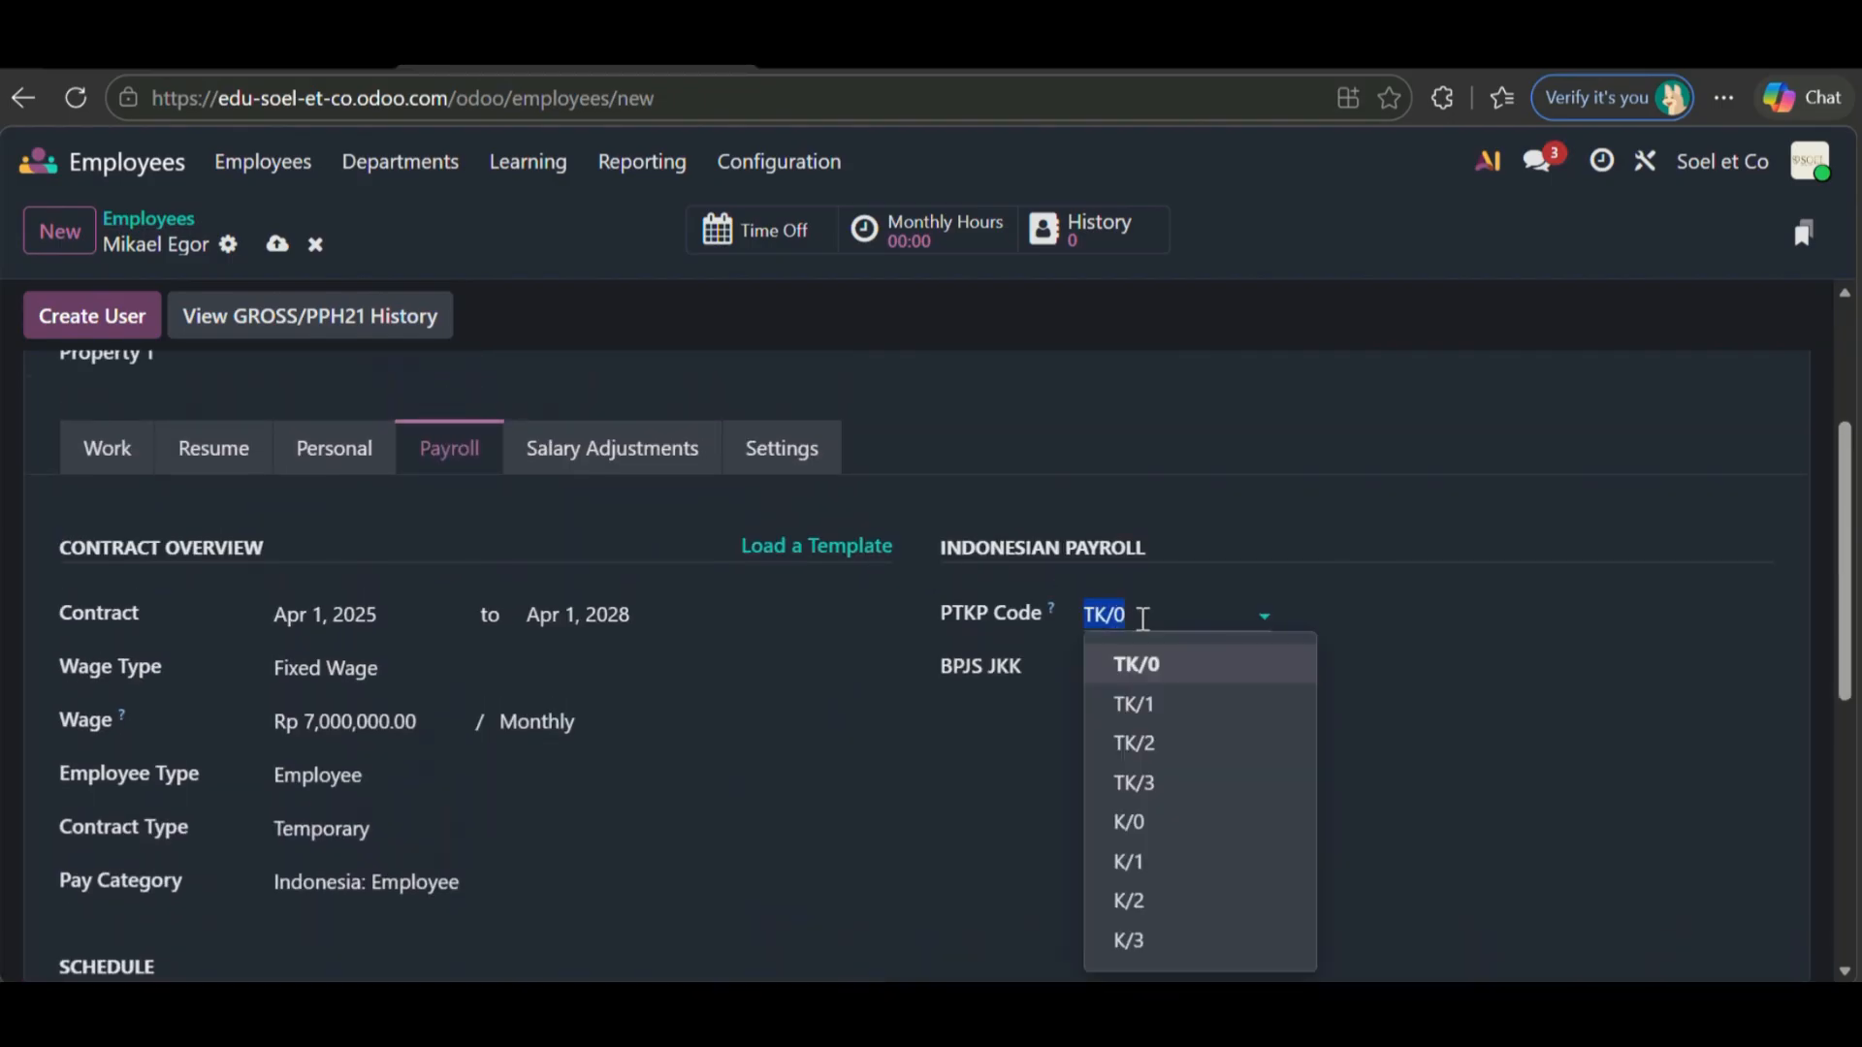
{"action": "left_click", "coordinate": [1169, 705]}
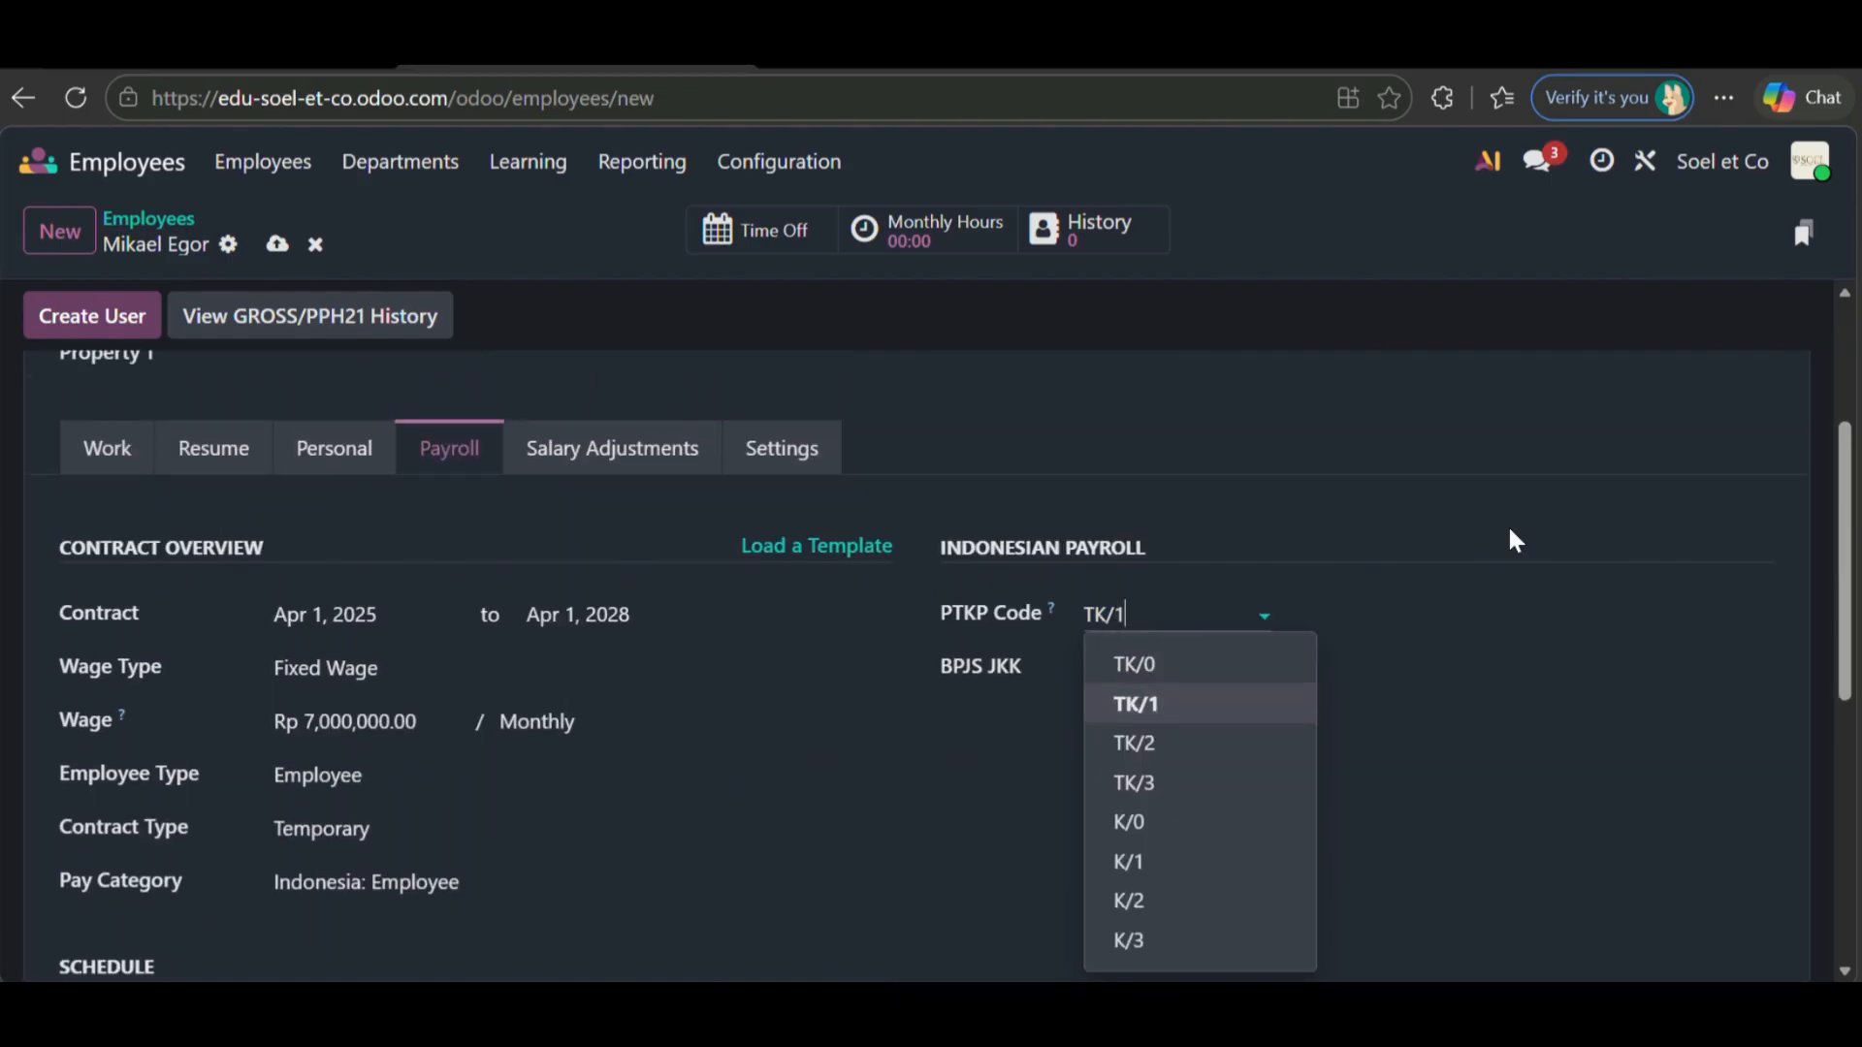
{"action": "left_click", "coordinate": [1207, 716]}
{"action": "left_click", "coordinate": [1185, 669]}
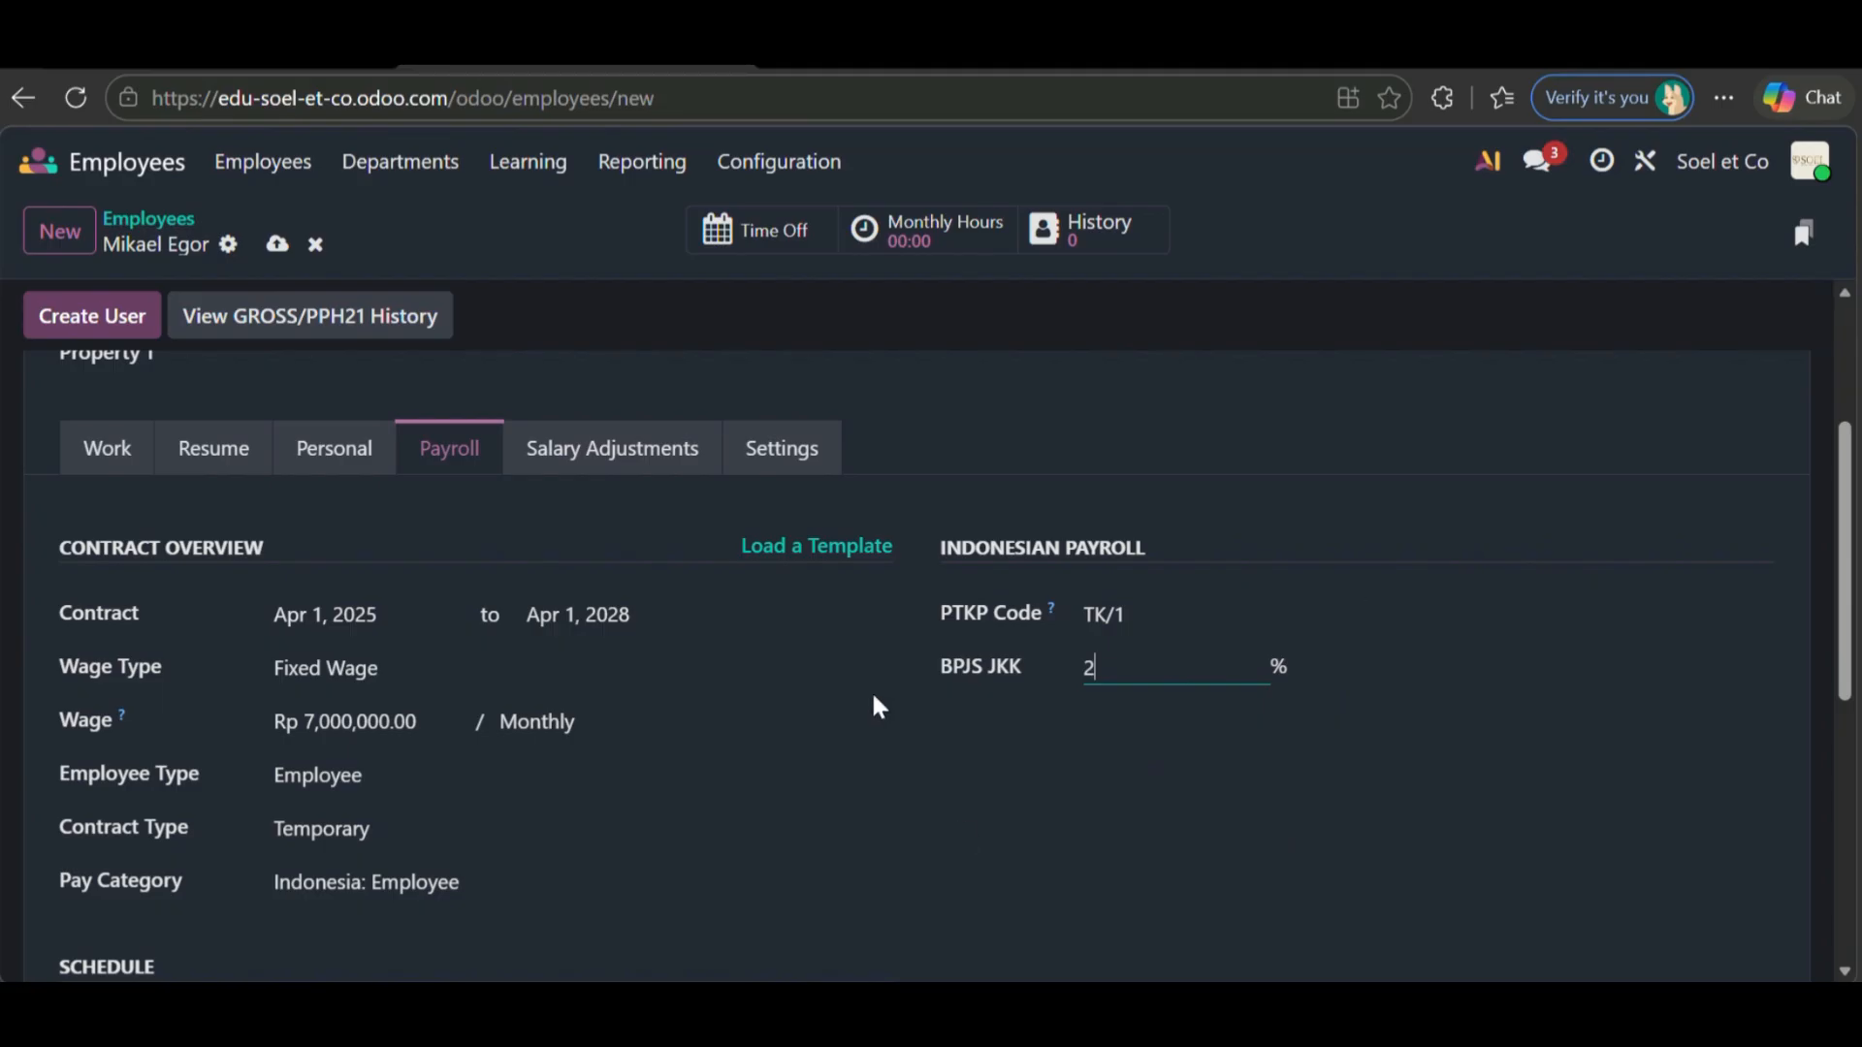
{"action": "left_click", "coordinate": [622, 452]}
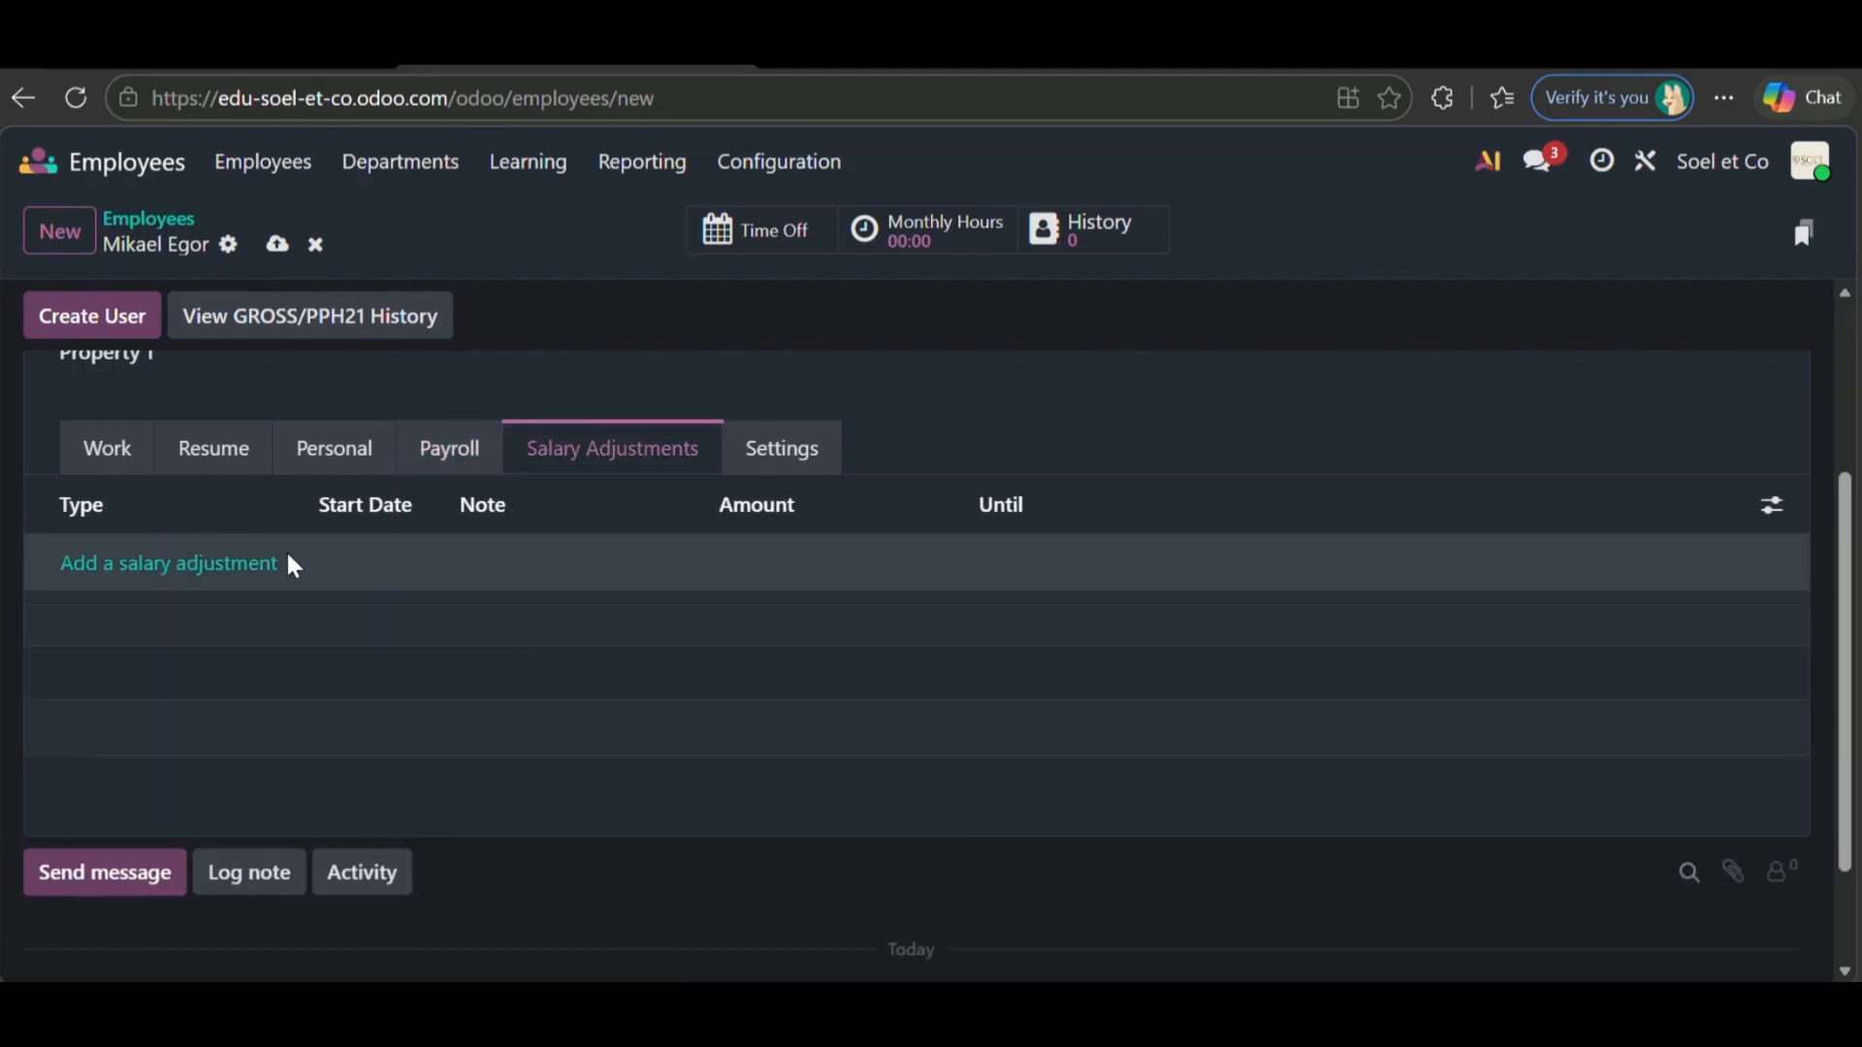
- Save the employee record and discard the new salary adjustment
{"action": "left_click", "coordinate": [245, 567]}
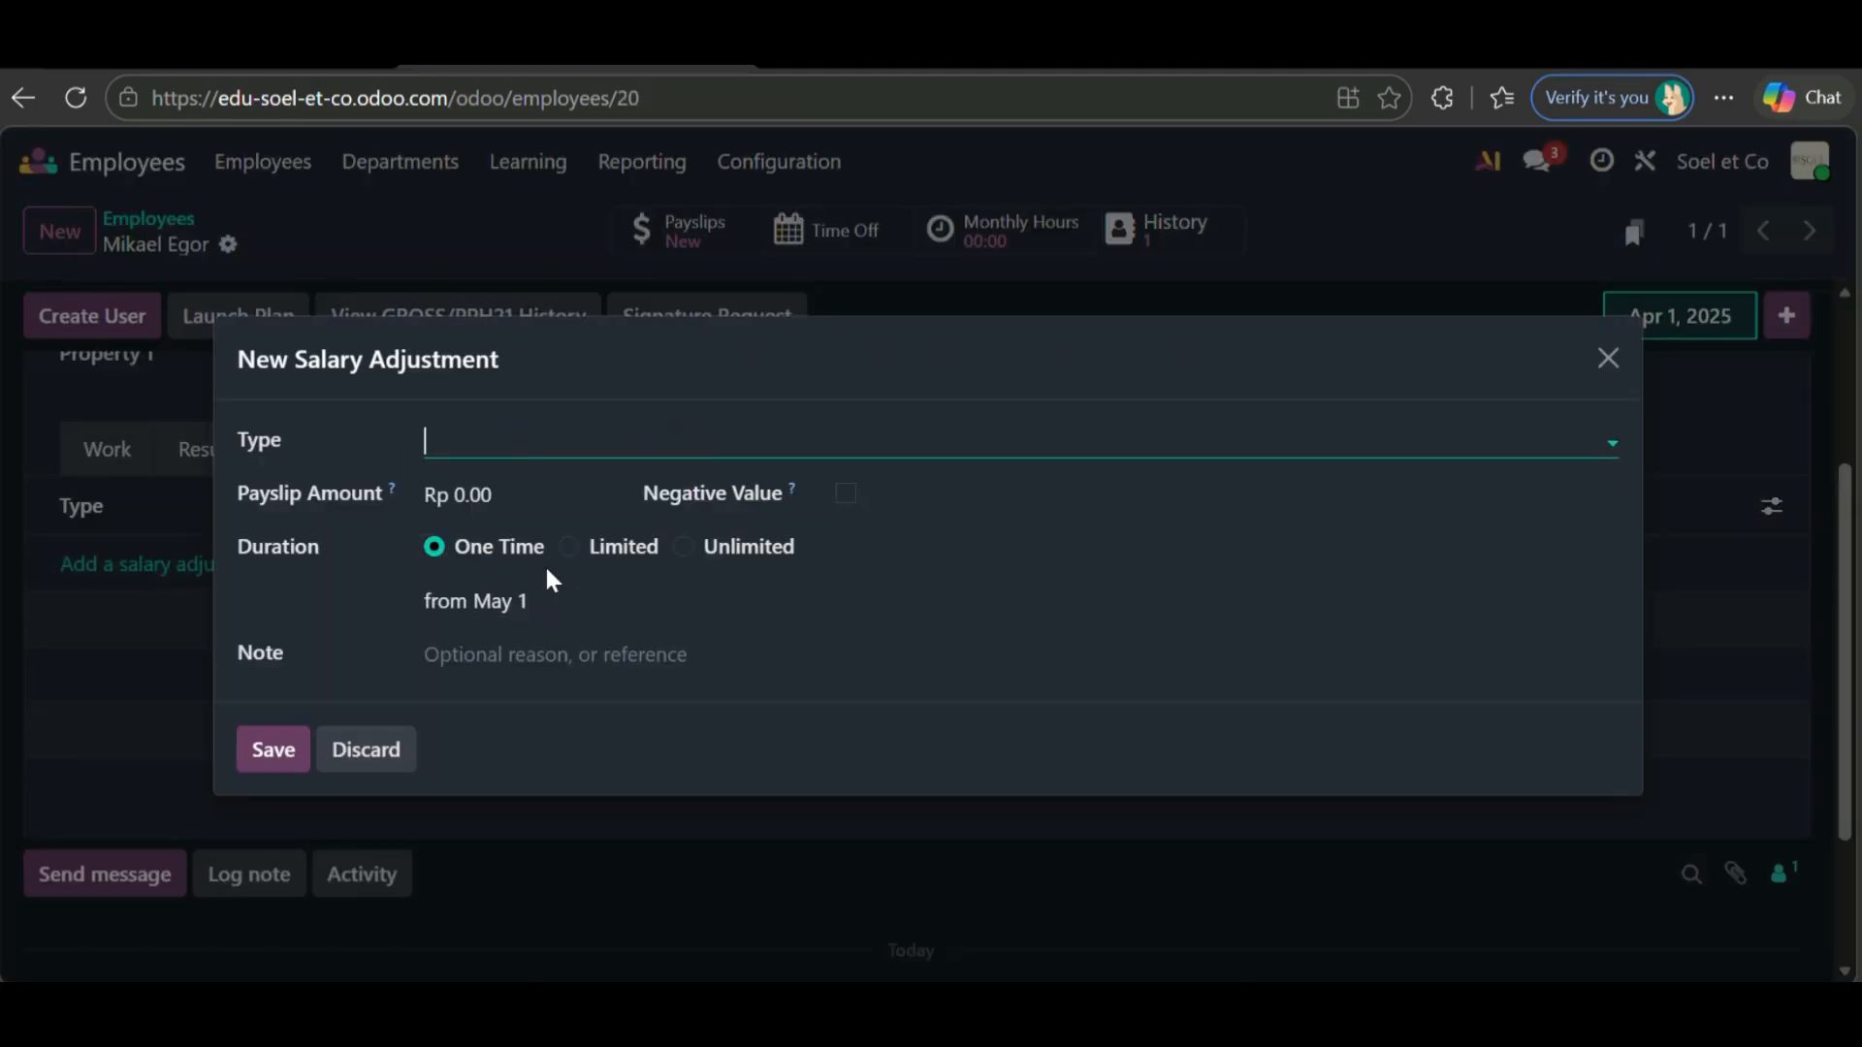
{"action": "left_click", "coordinate": [566, 442]}
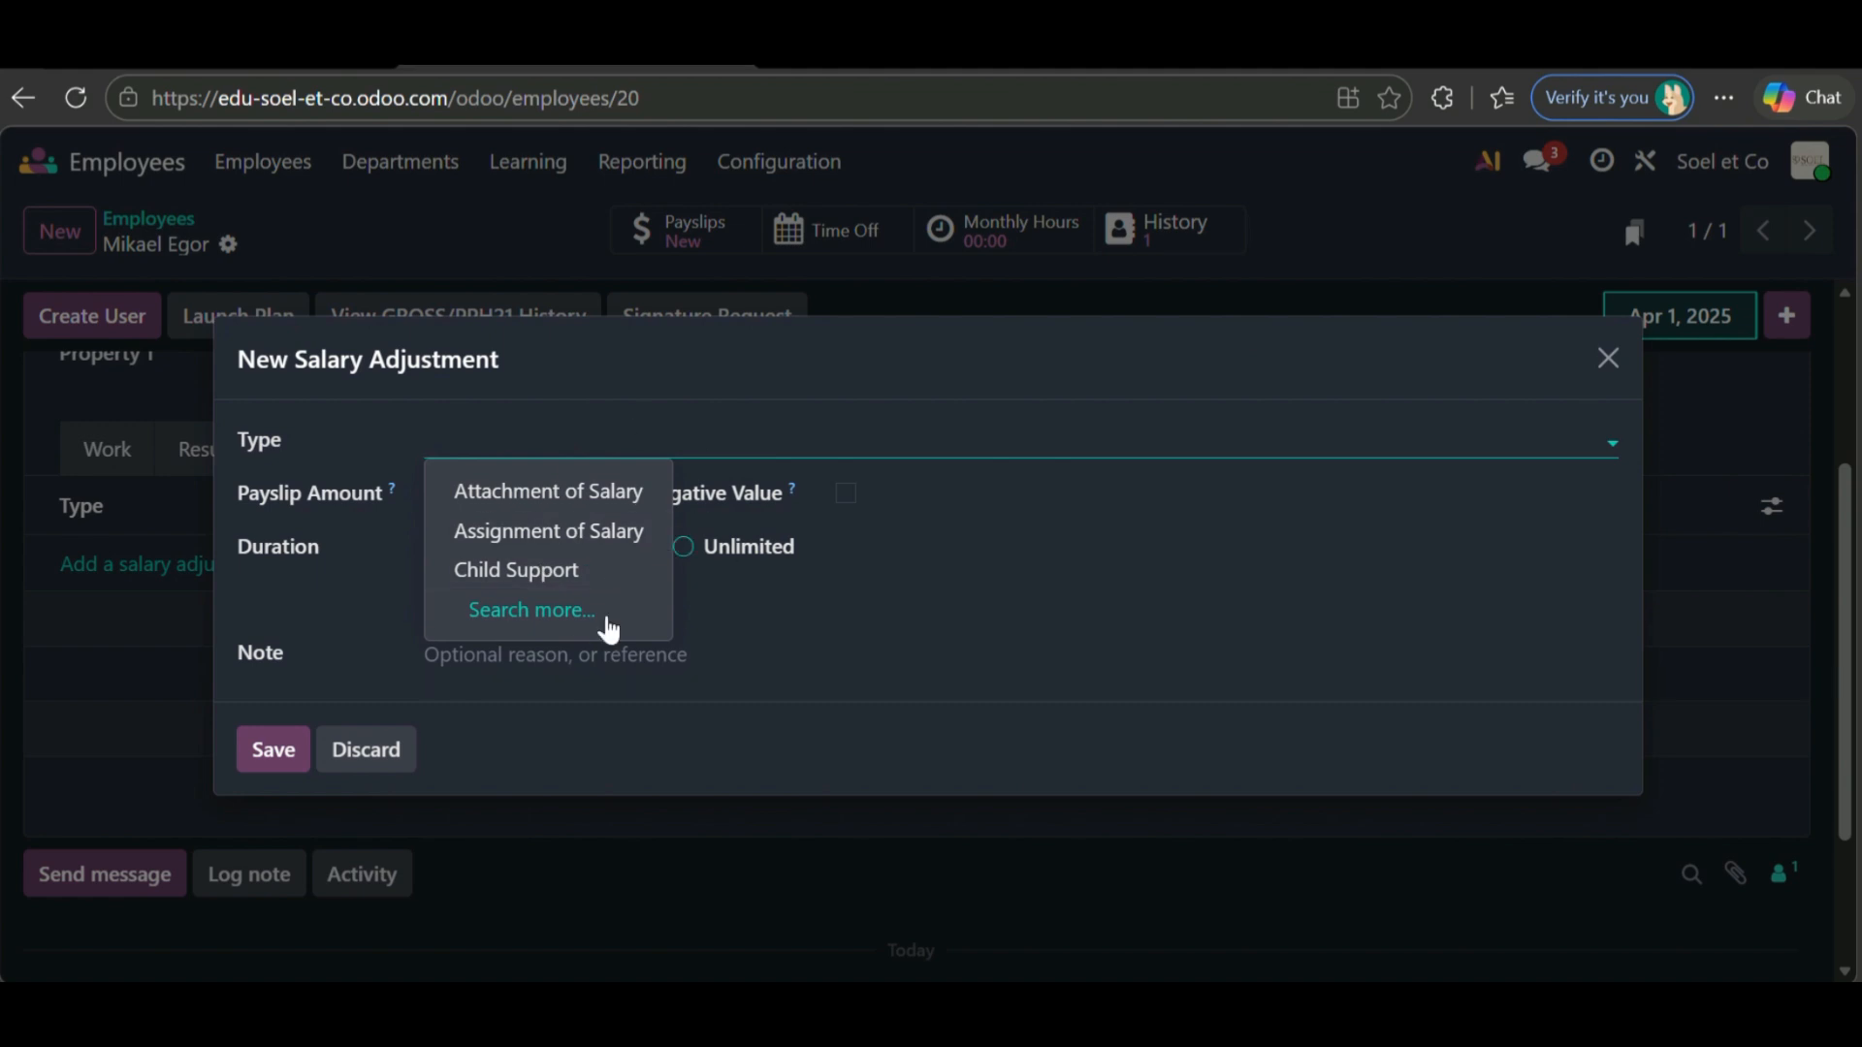
{"action": "left_click", "coordinate": [1602, 381]}
- In the employee's Settings, assign the Fashion Designer planning role without linking a user
{"action": "left_click", "coordinate": [773, 449]}
{"action": "scroll", "coordinate": [658, 684], "scroll_direction": "down", "scroll_amount": 1}
{"action": "scroll", "coordinate": [655, 675], "scroll_direction": "down", "scroll_amount": 1}
{"action": "left_click", "coordinate": [277, 478]}
{"action": "left_click", "coordinate": [648, 652]}
{"action": "scroll", "coordinate": [630, 641], "scroll_direction": "down", "scroll_amount": 2}
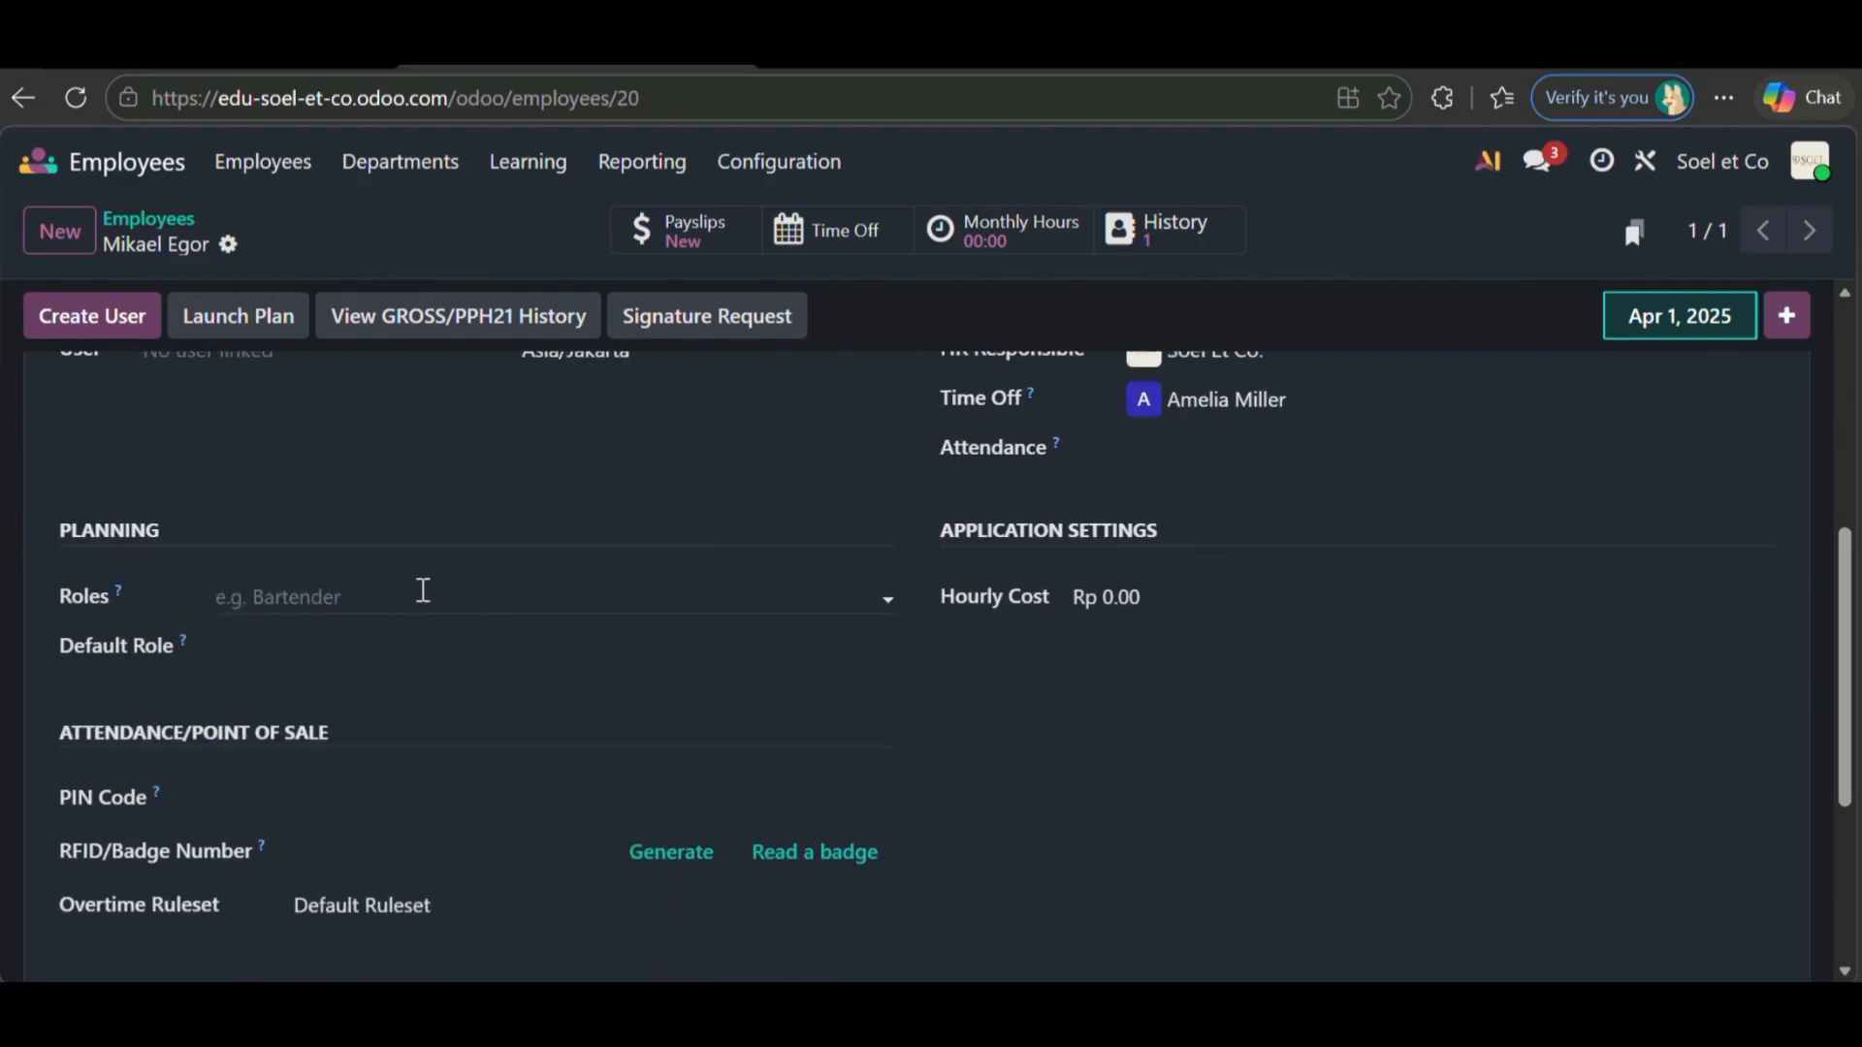
{"action": "scroll", "coordinate": [393, 584], "scroll_direction": "down", "scroll_amount": 2}
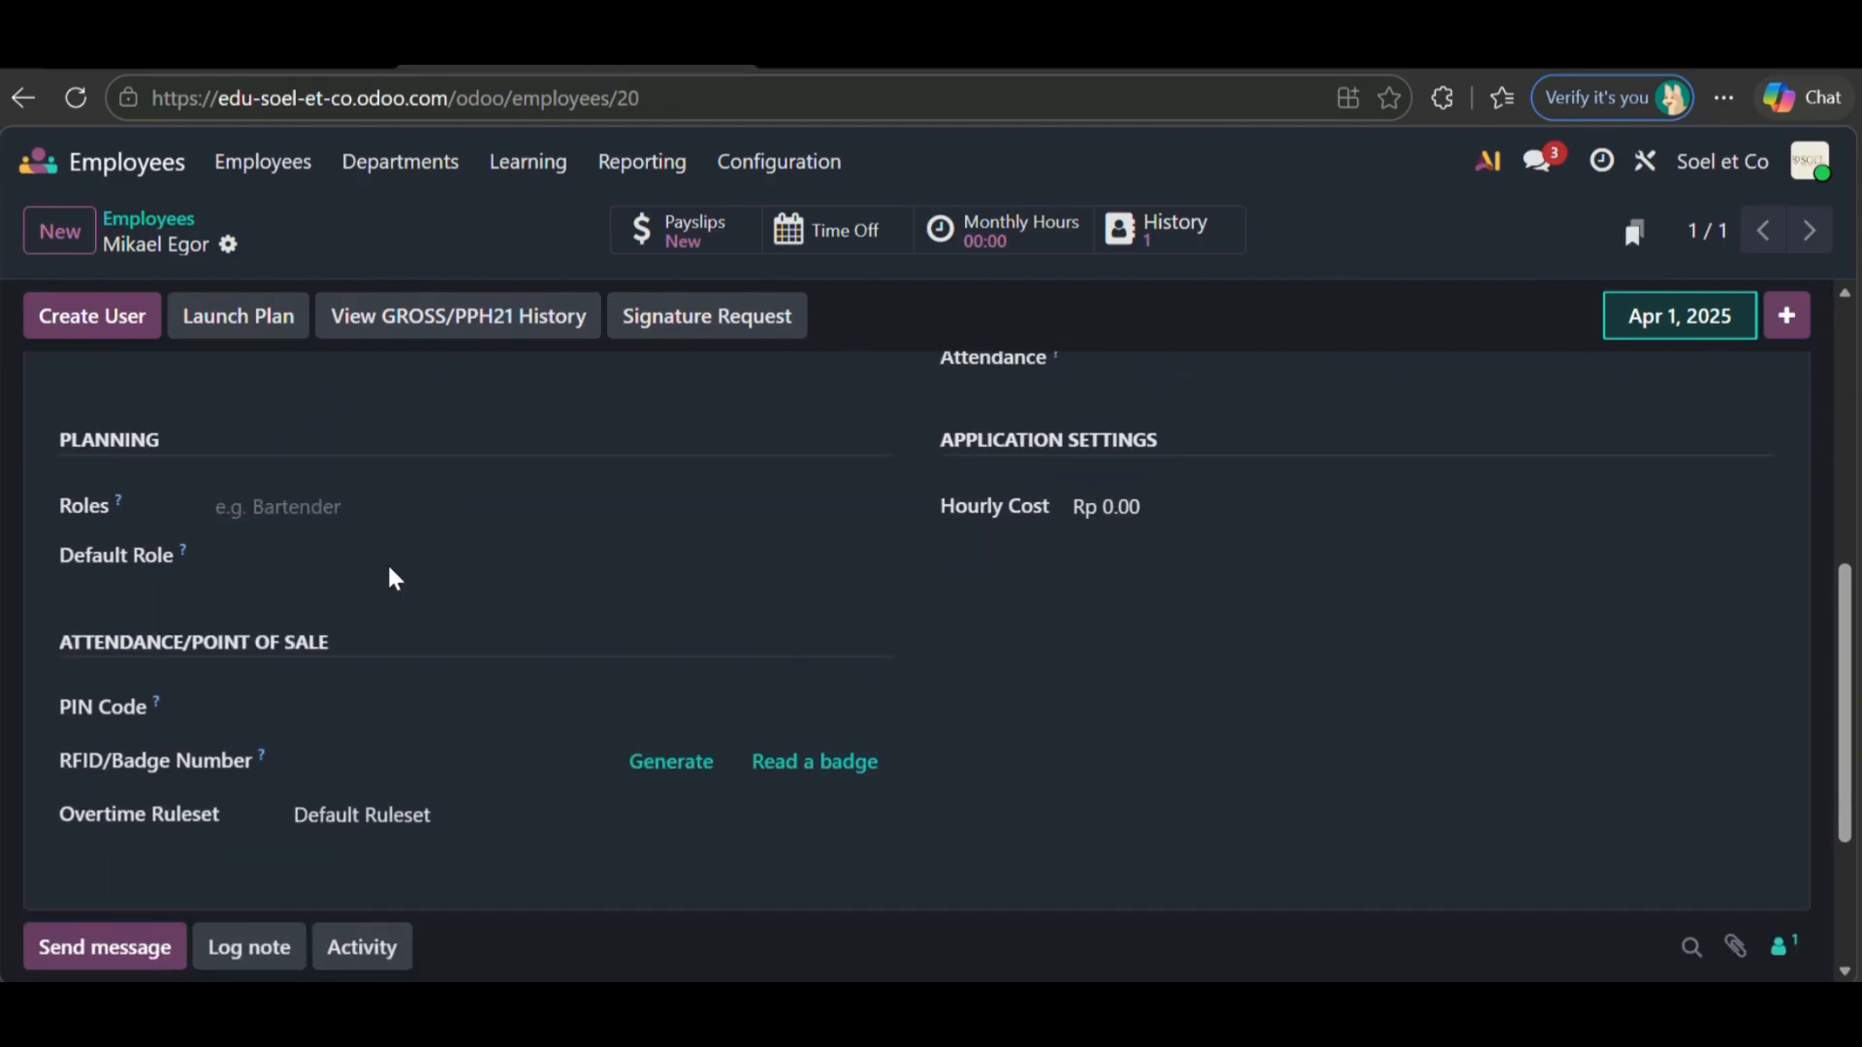
{"action": "left_click", "coordinate": [334, 499]}
{"action": "left_click", "coordinate": [402, 597]}
{"action": "scroll", "coordinate": [401, 598], "scroll_direction": "down", "scroll_amount": 1}
{"action": "scroll", "coordinate": [402, 598], "scroll_direction": "up", "scroll_amount": 3}
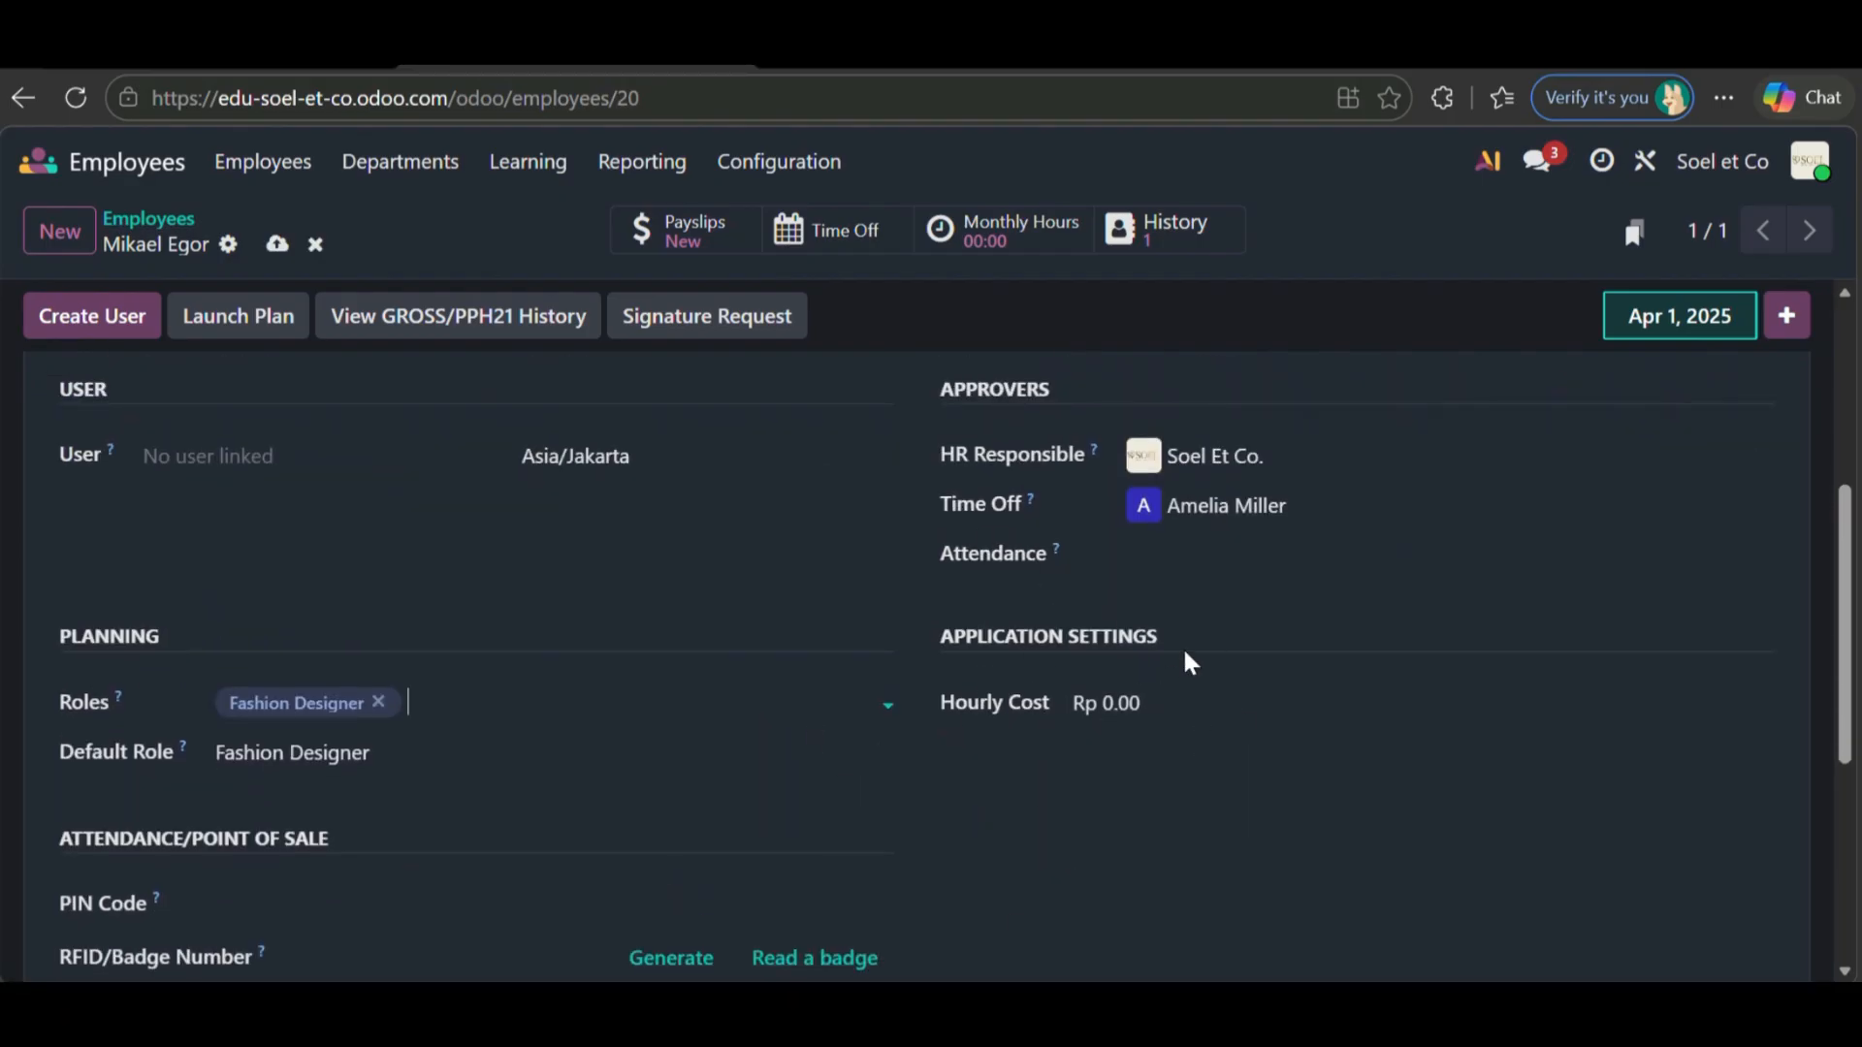
{"action": "scroll", "coordinate": [1187, 658], "scroll_direction": "up", "scroll_amount": 5}
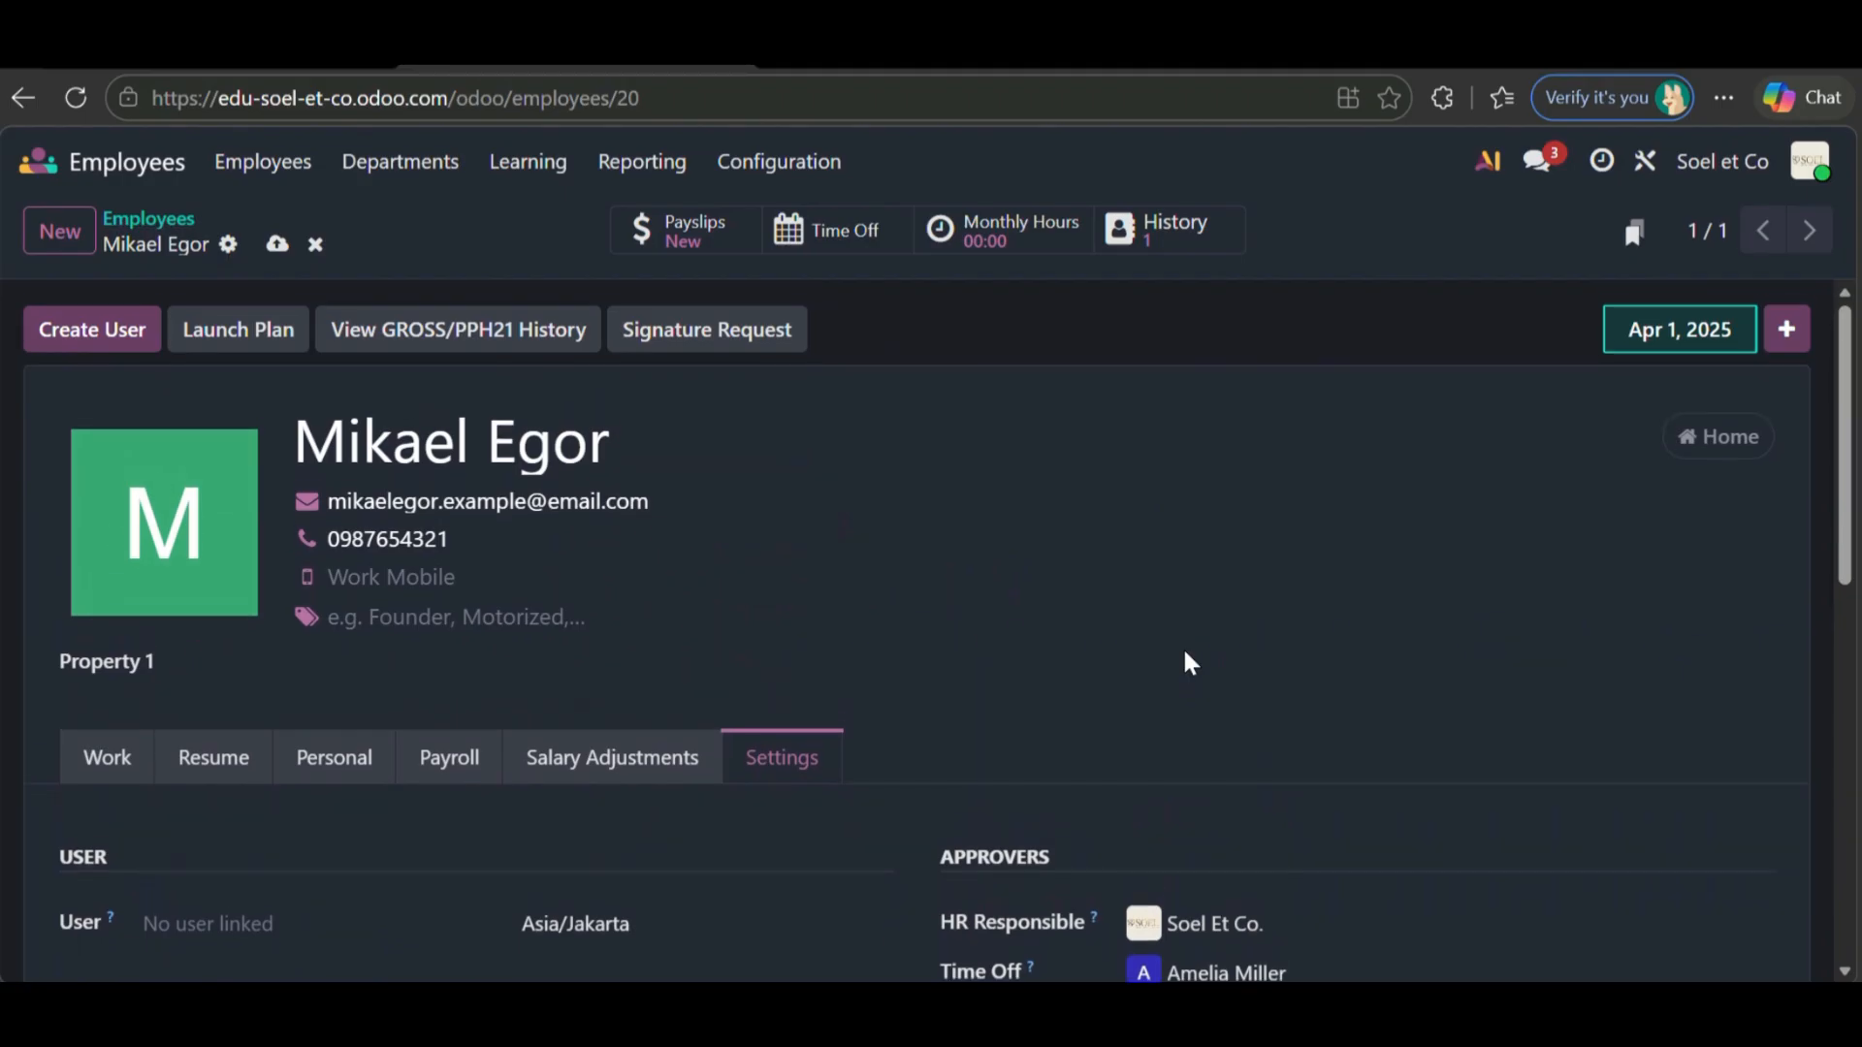
- Create a login user account for the employee from their record
{"action": "left_click", "coordinate": [119, 326]}
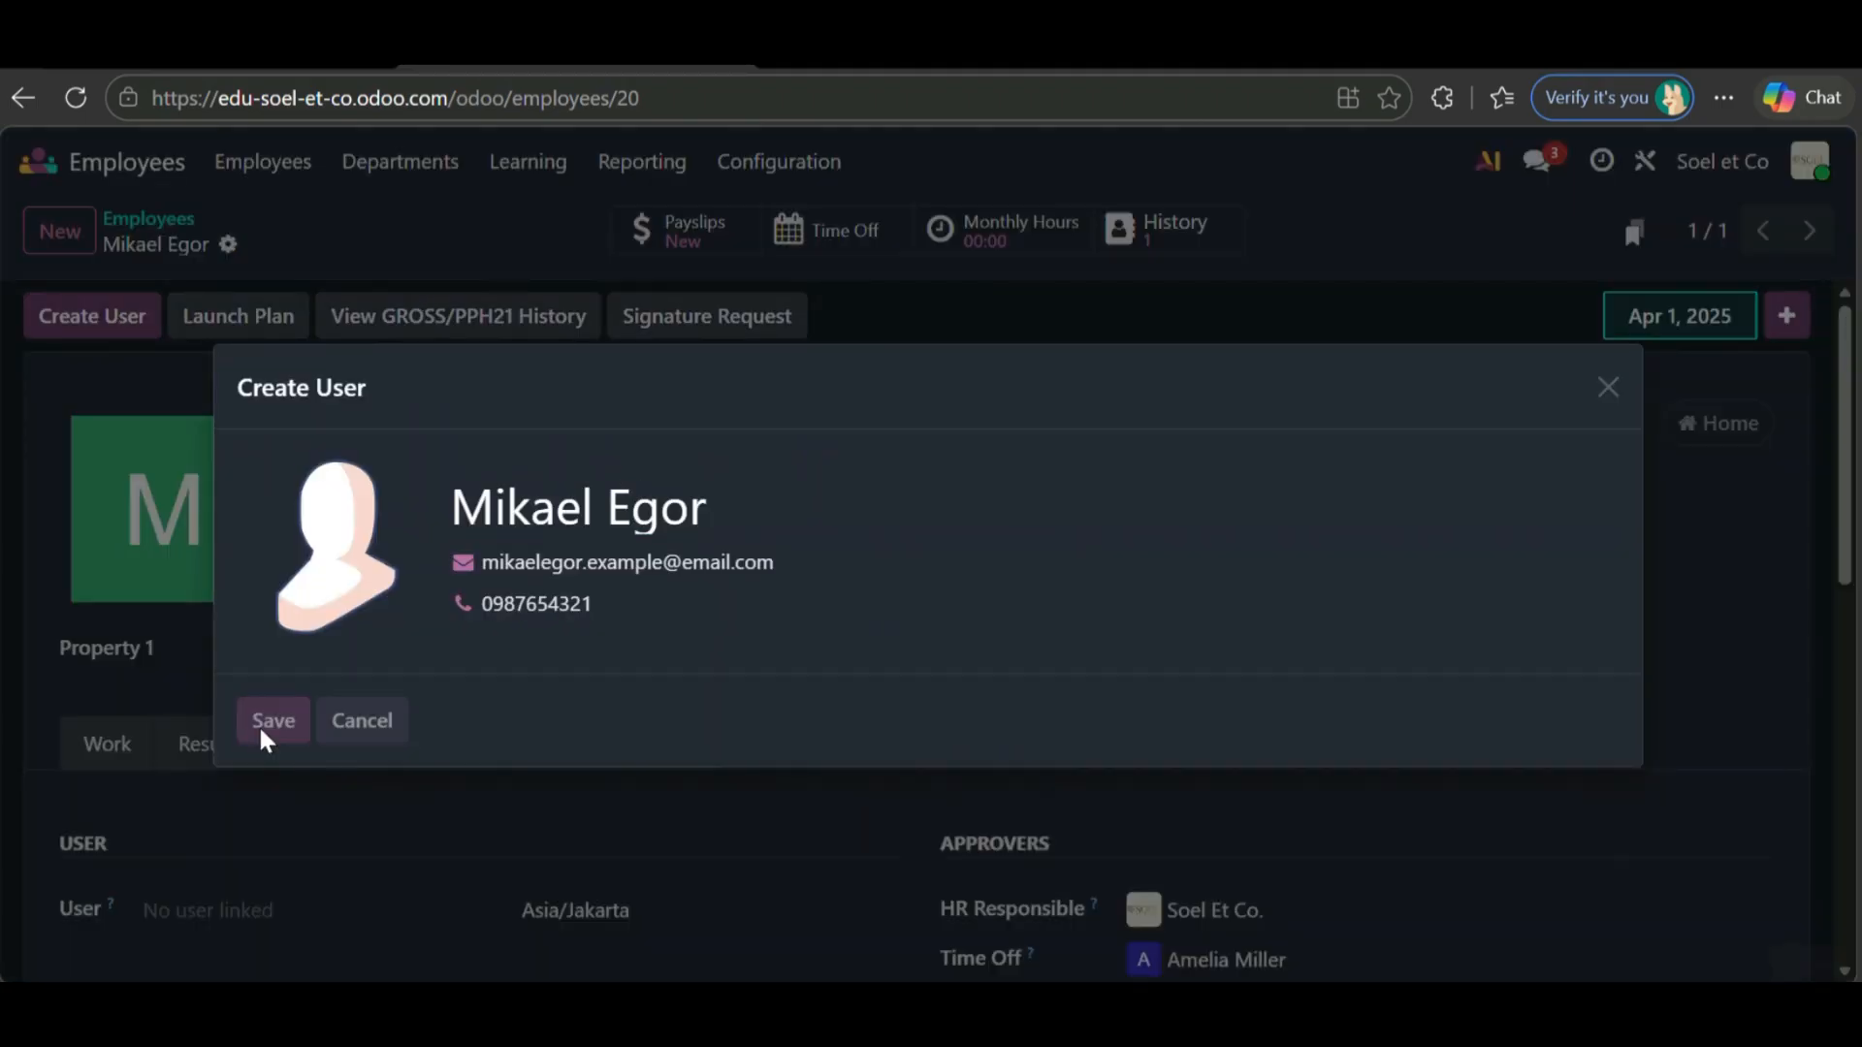
{"action": "left_click", "coordinate": [263, 732]}
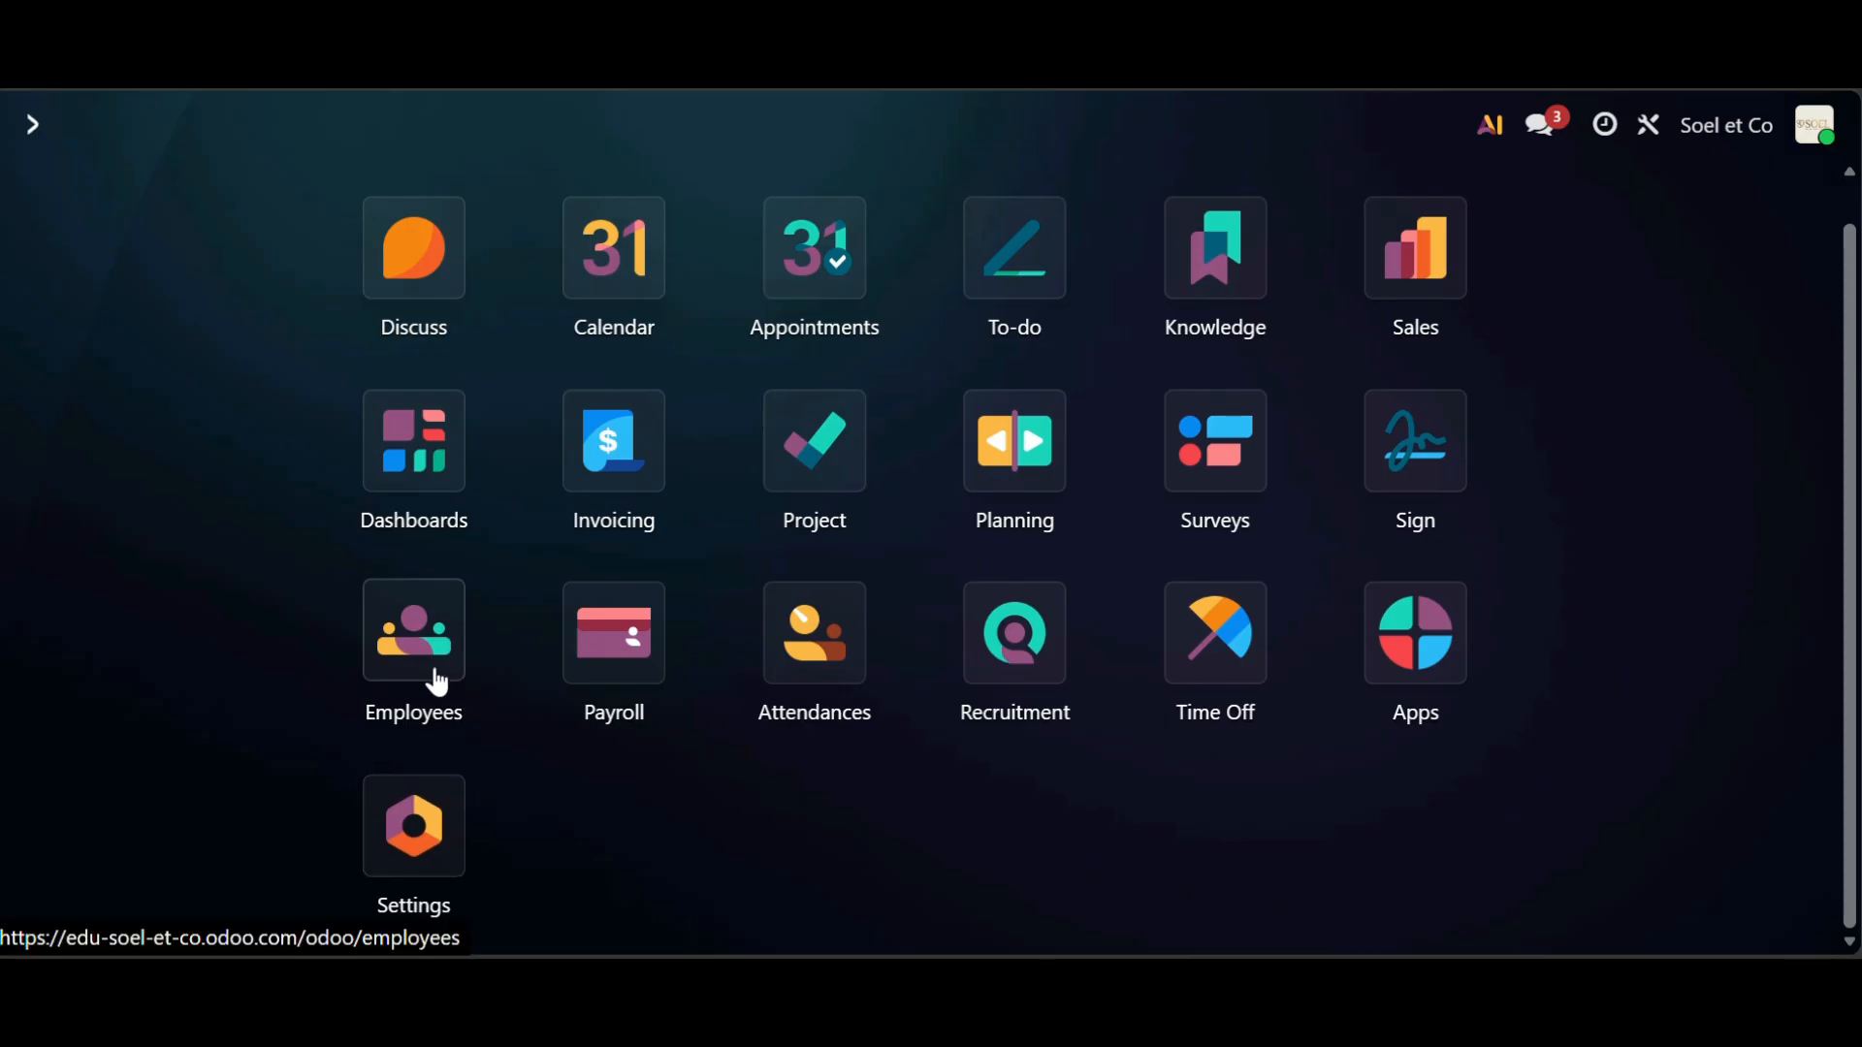
- Open the Payroll app and scroll through its Pay Runs dashboard
{"action": "left_click", "coordinate": [592, 681]}
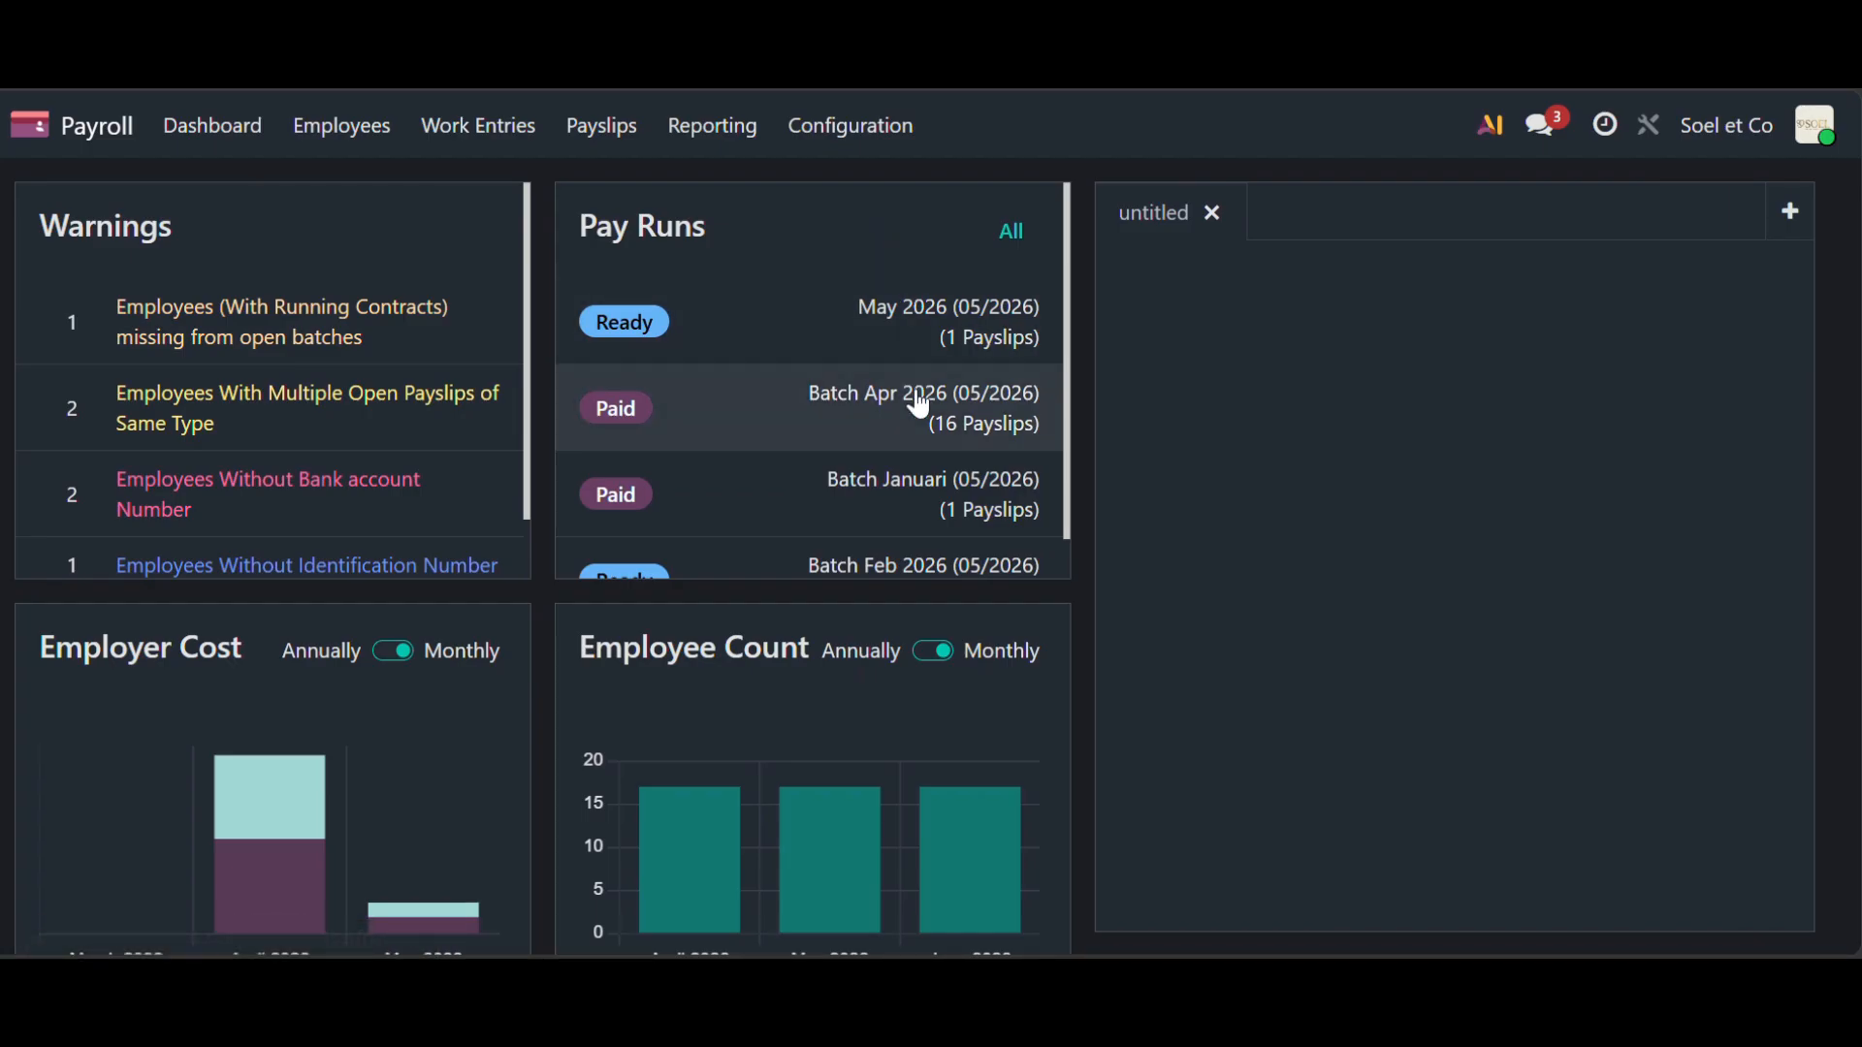
{"action": "scroll", "coordinate": [922, 412], "scroll_direction": "down", "scroll_amount": 1}
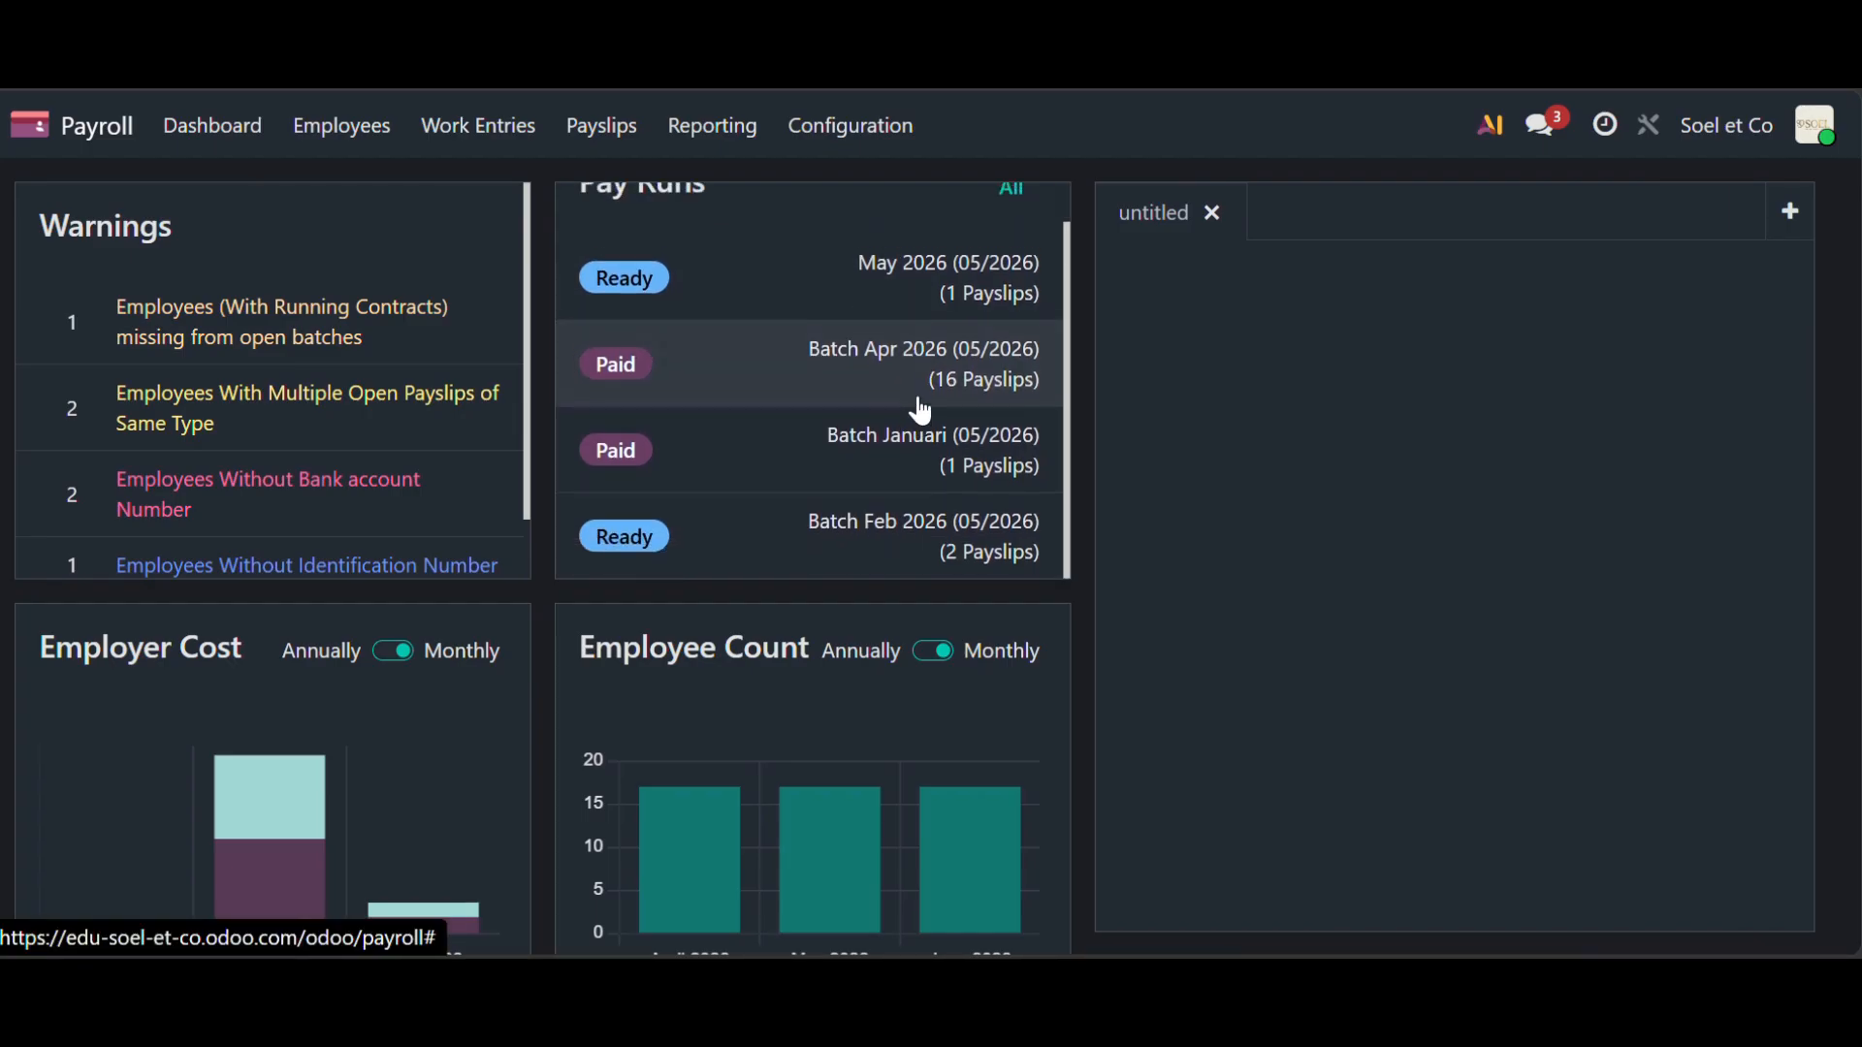
{"action": "scroll", "coordinate": [922, 412], "scroll_direction": "up", "scroll_amount": 1}
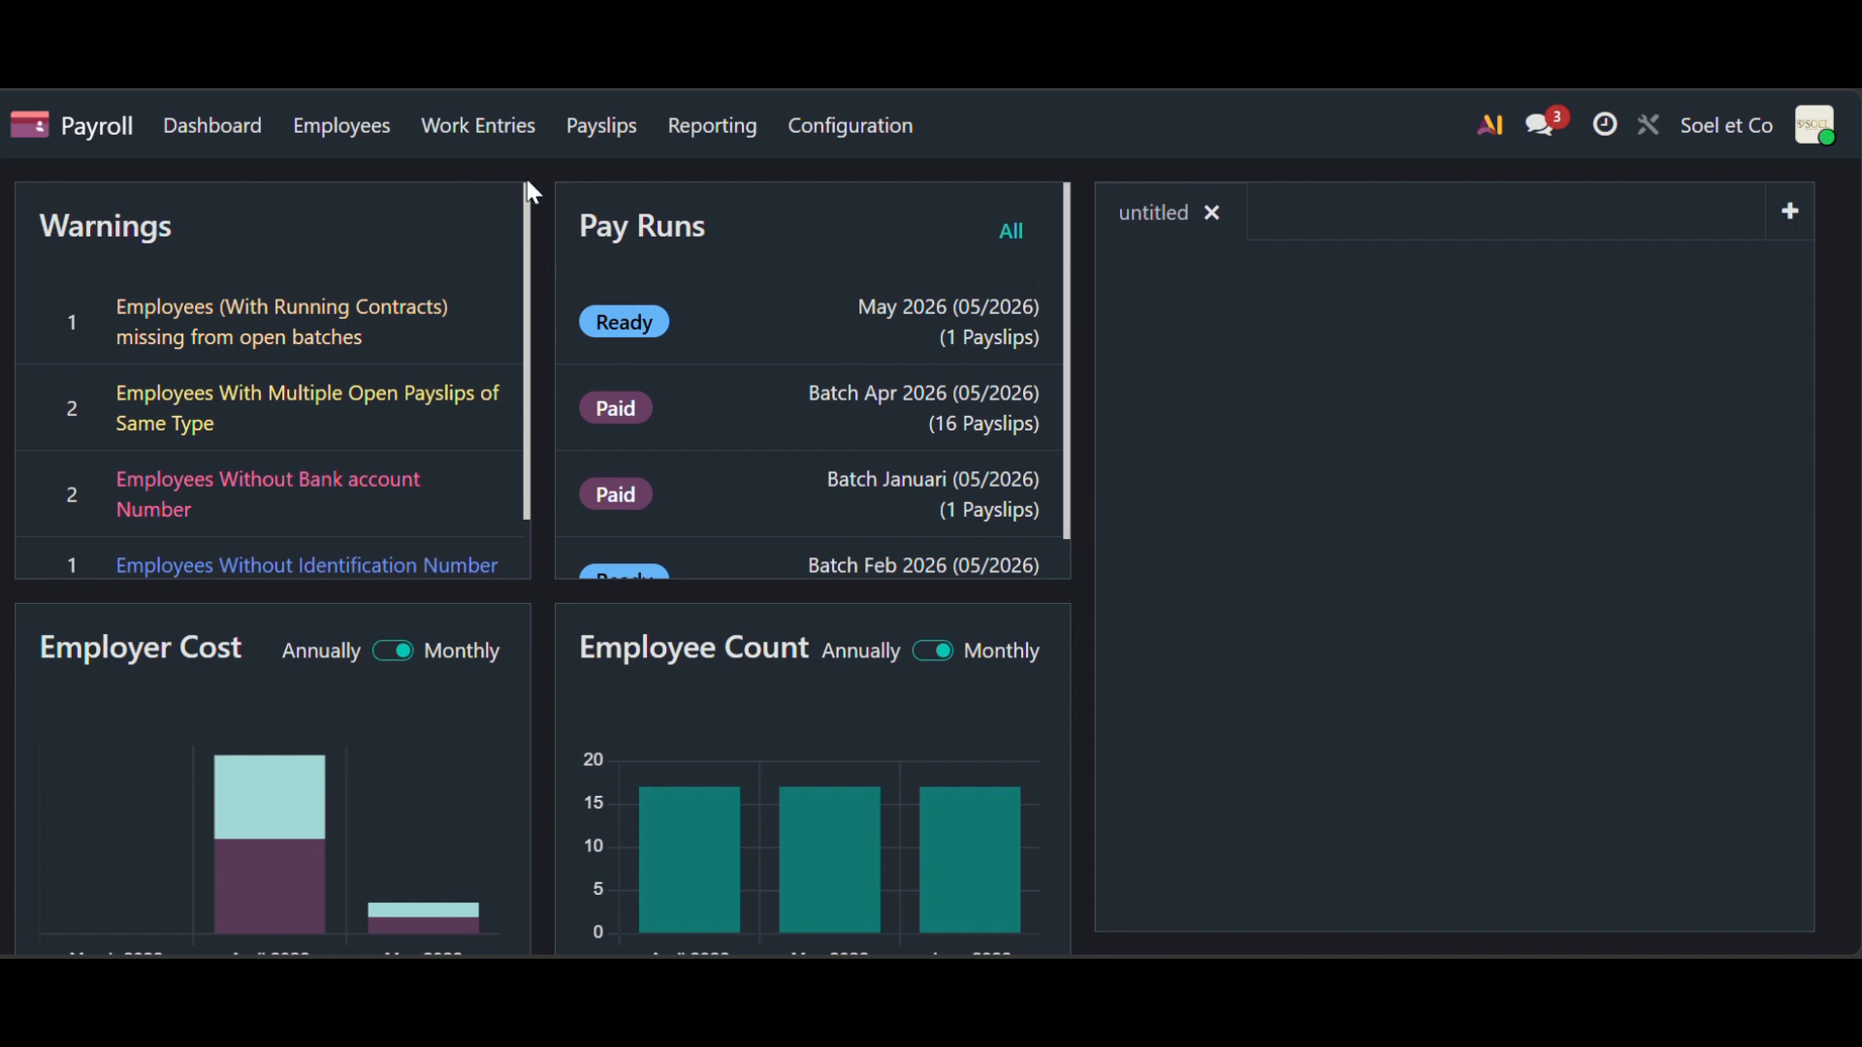
- Open Payroll settings, browse the payroll localization packages, and return to settings
{"action": "left_click", "coordinate": [892, 139]}
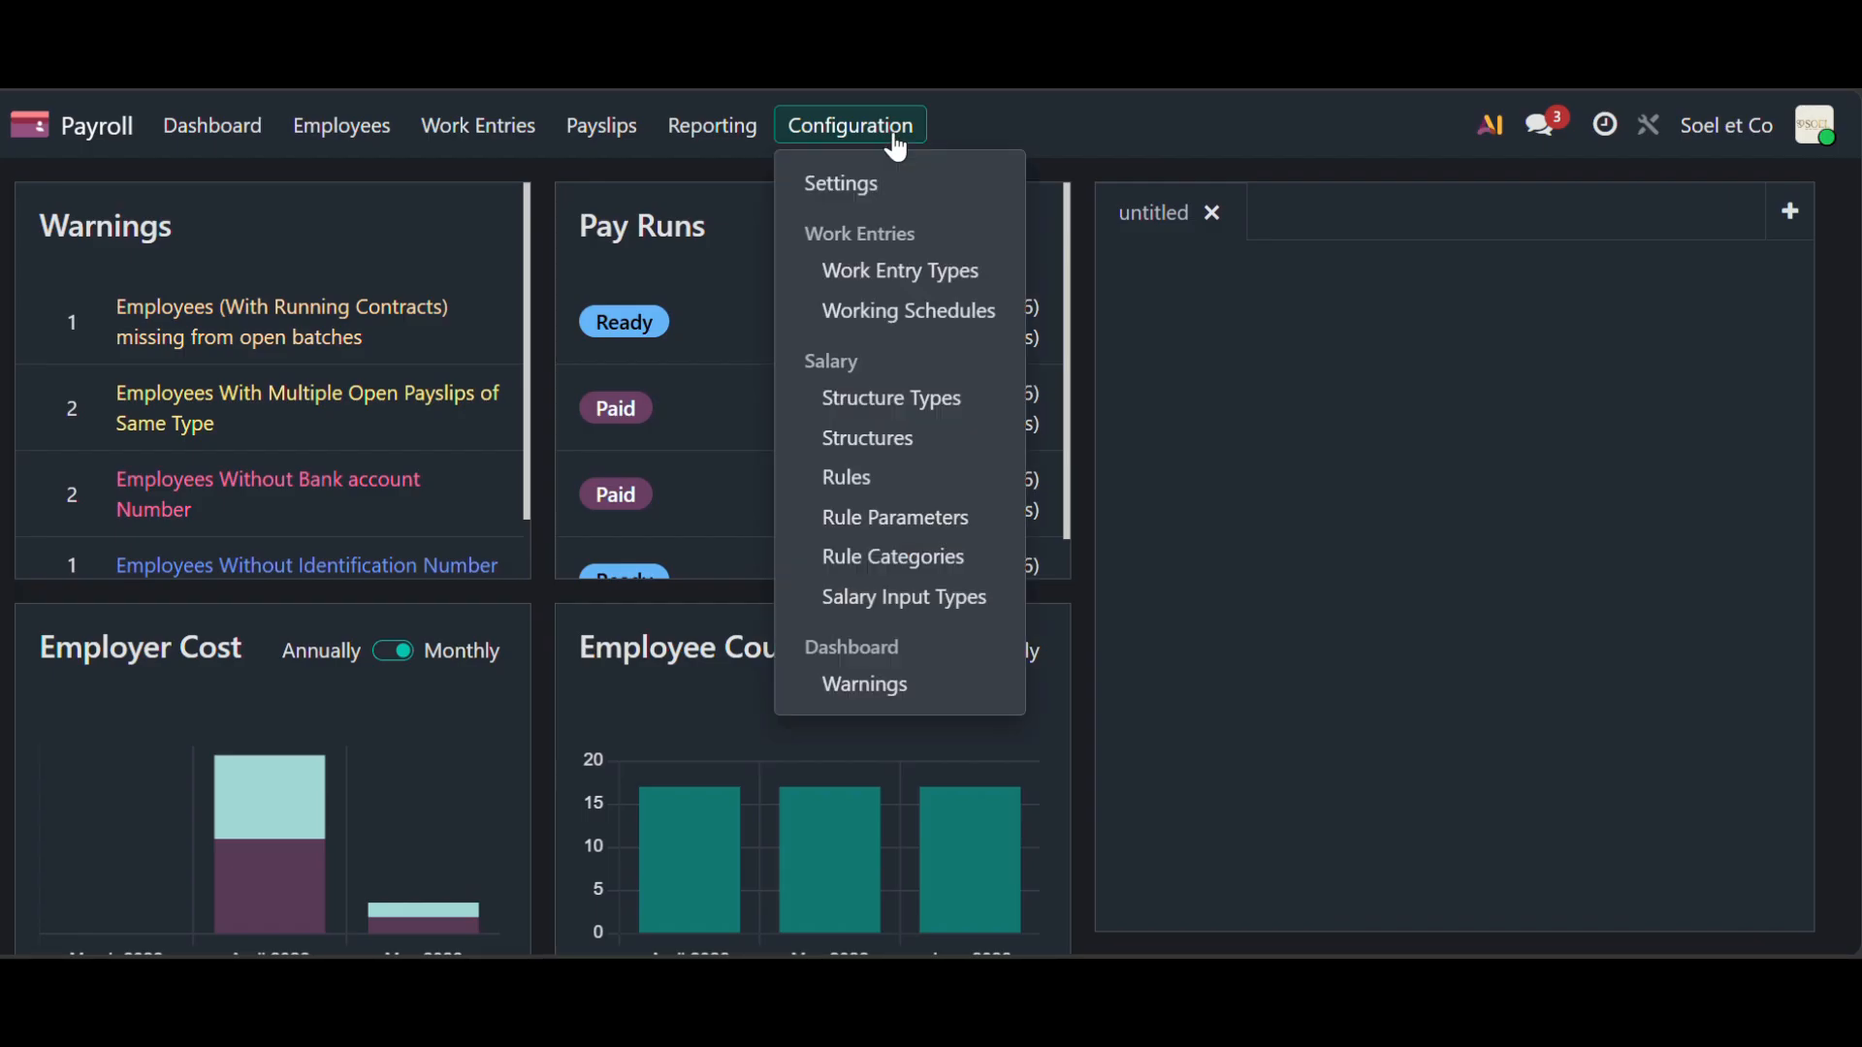
{"action": "left_click", "coordinate": [890, 184]}
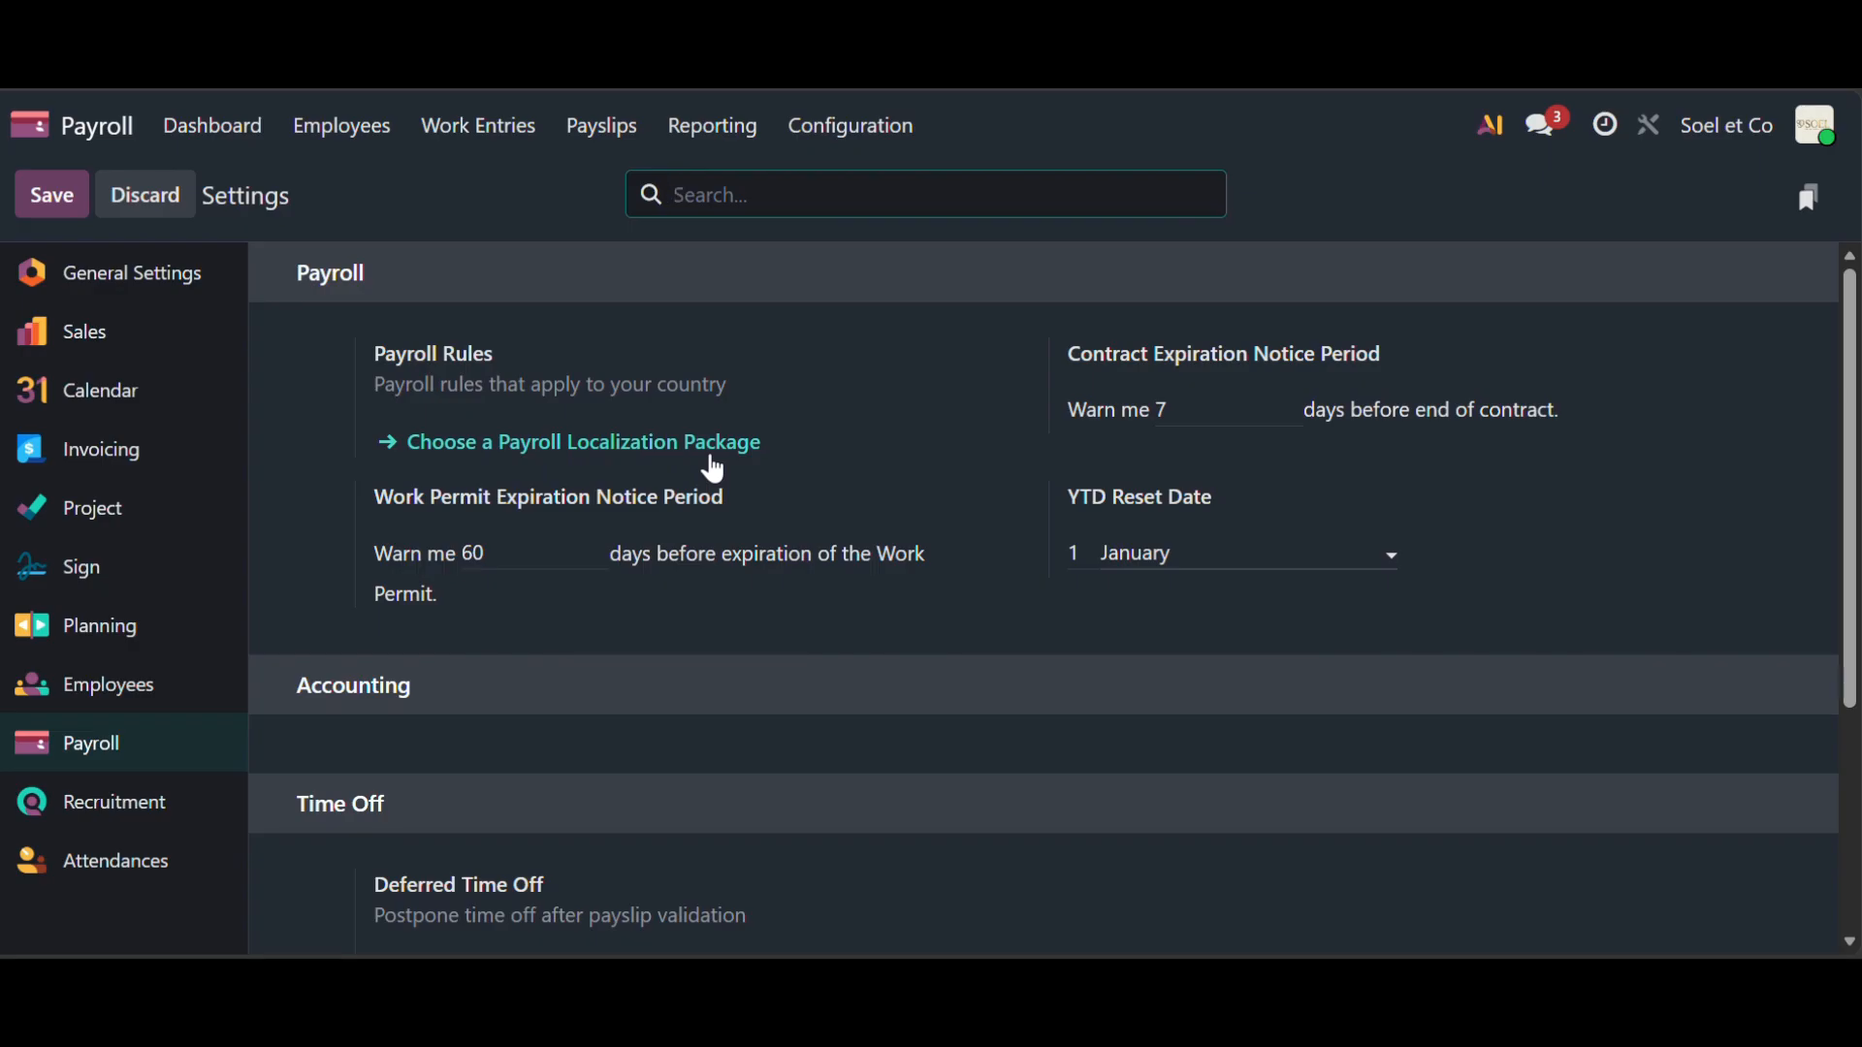
{"action": "left_click", "coordinate": [698, 446]}
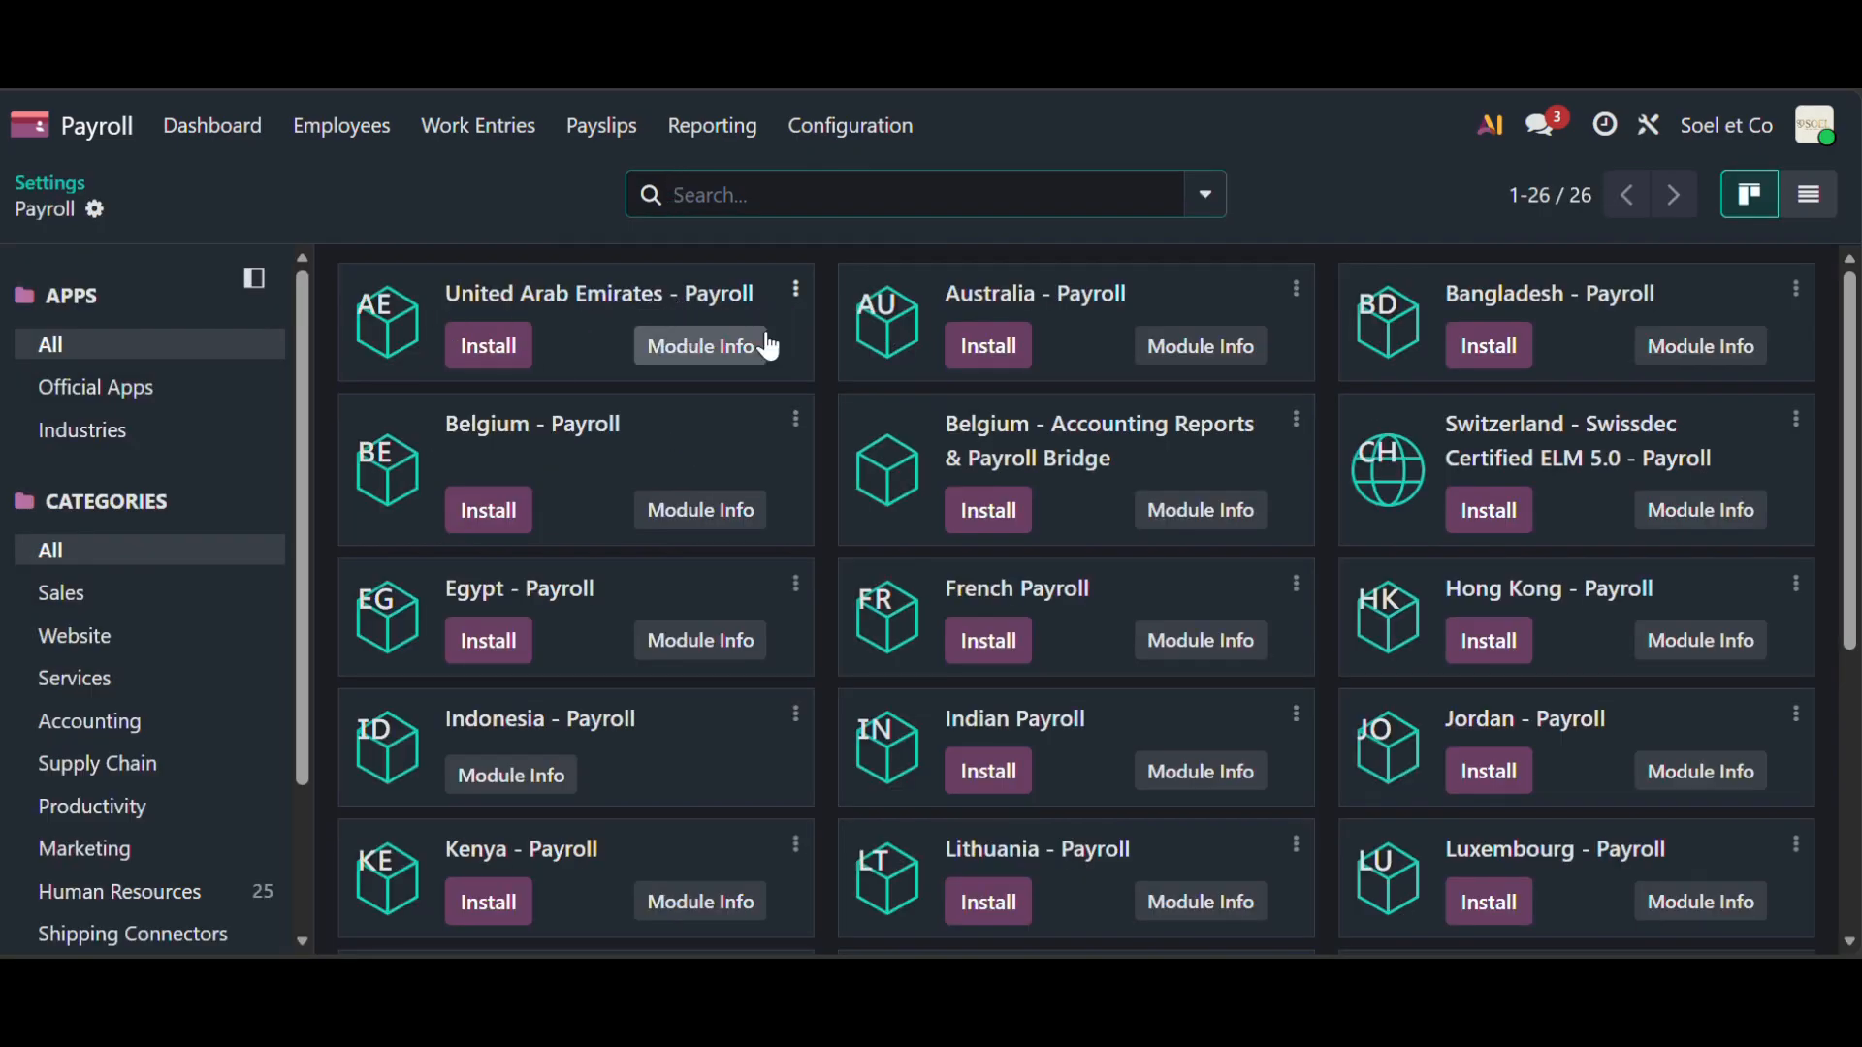
{"action": "scroll", "coordinate": [1177, 524], "scroll_direction": "down", "scroll_amount": 6}
{"action": "scroll", "coordinate": [1177, 530], "scroll_direction": "up", "scroll_amount": 1}
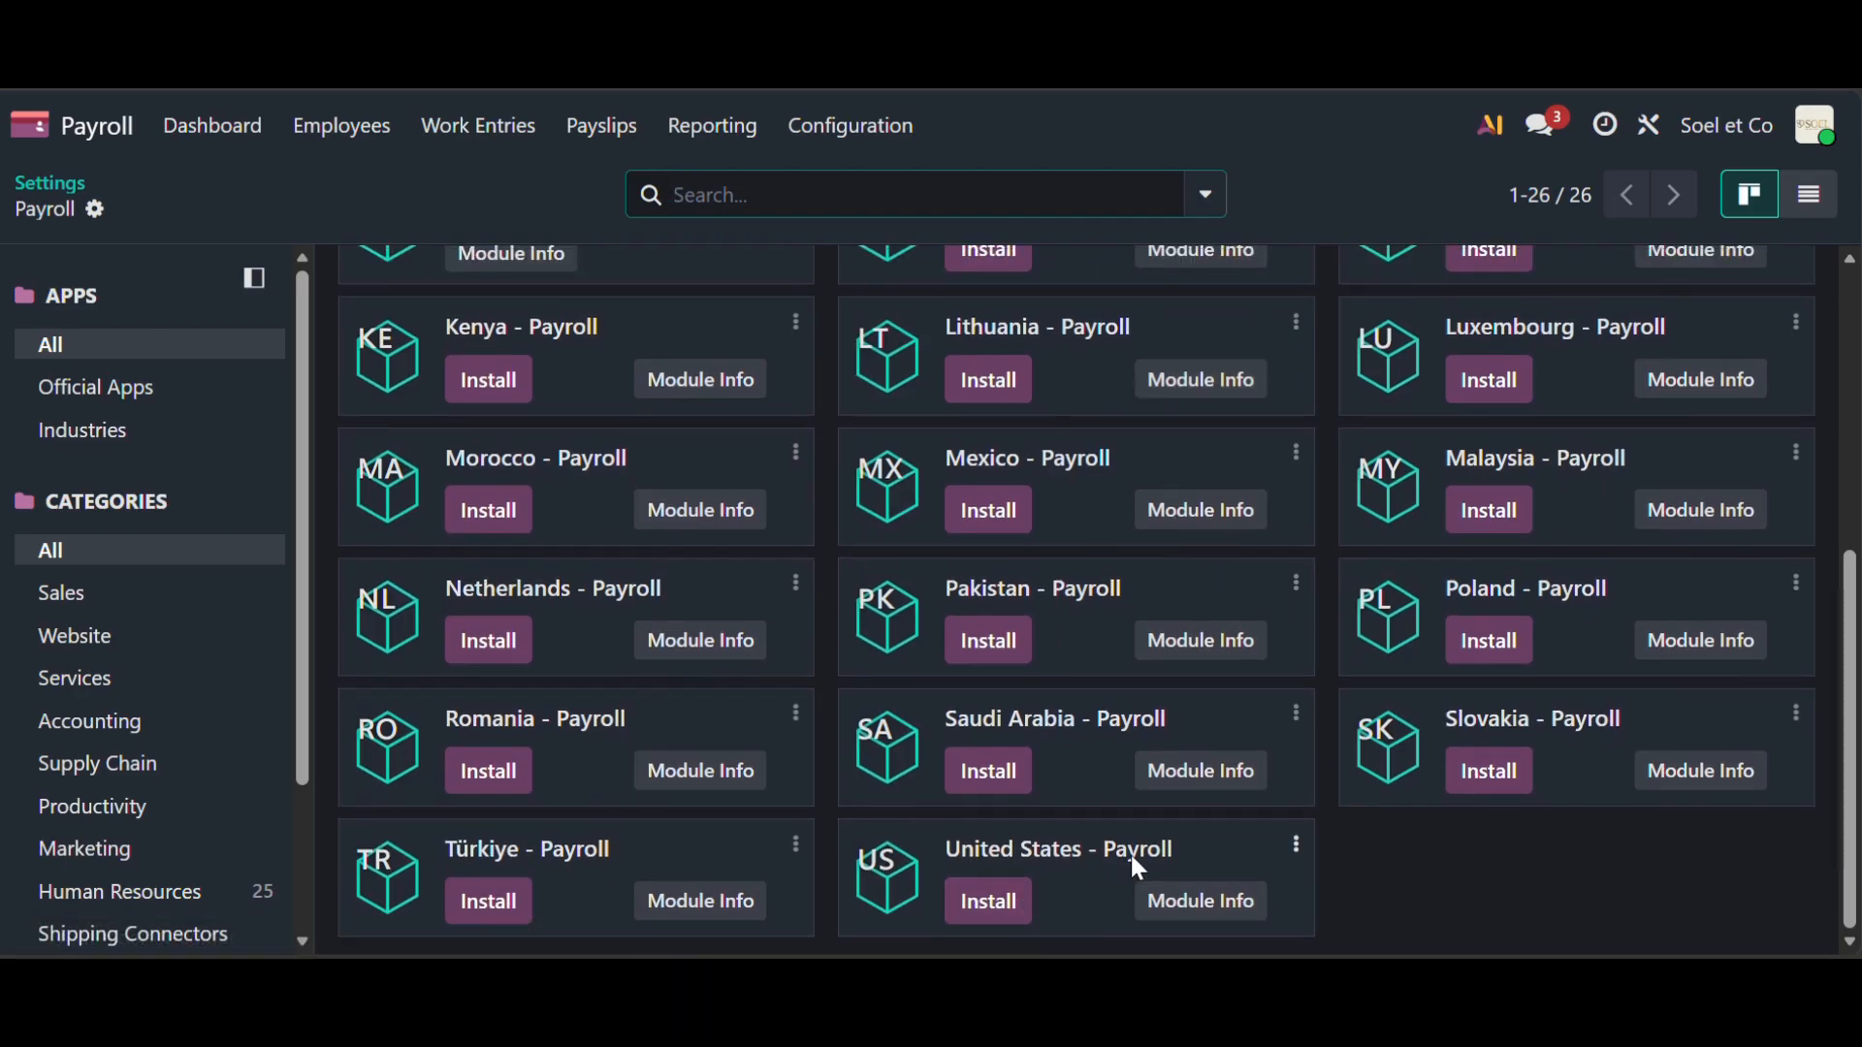
{"action": "scroll", "coordinate": [1034, 572], "scroll_direction": "up", "scroll_amount": 5}
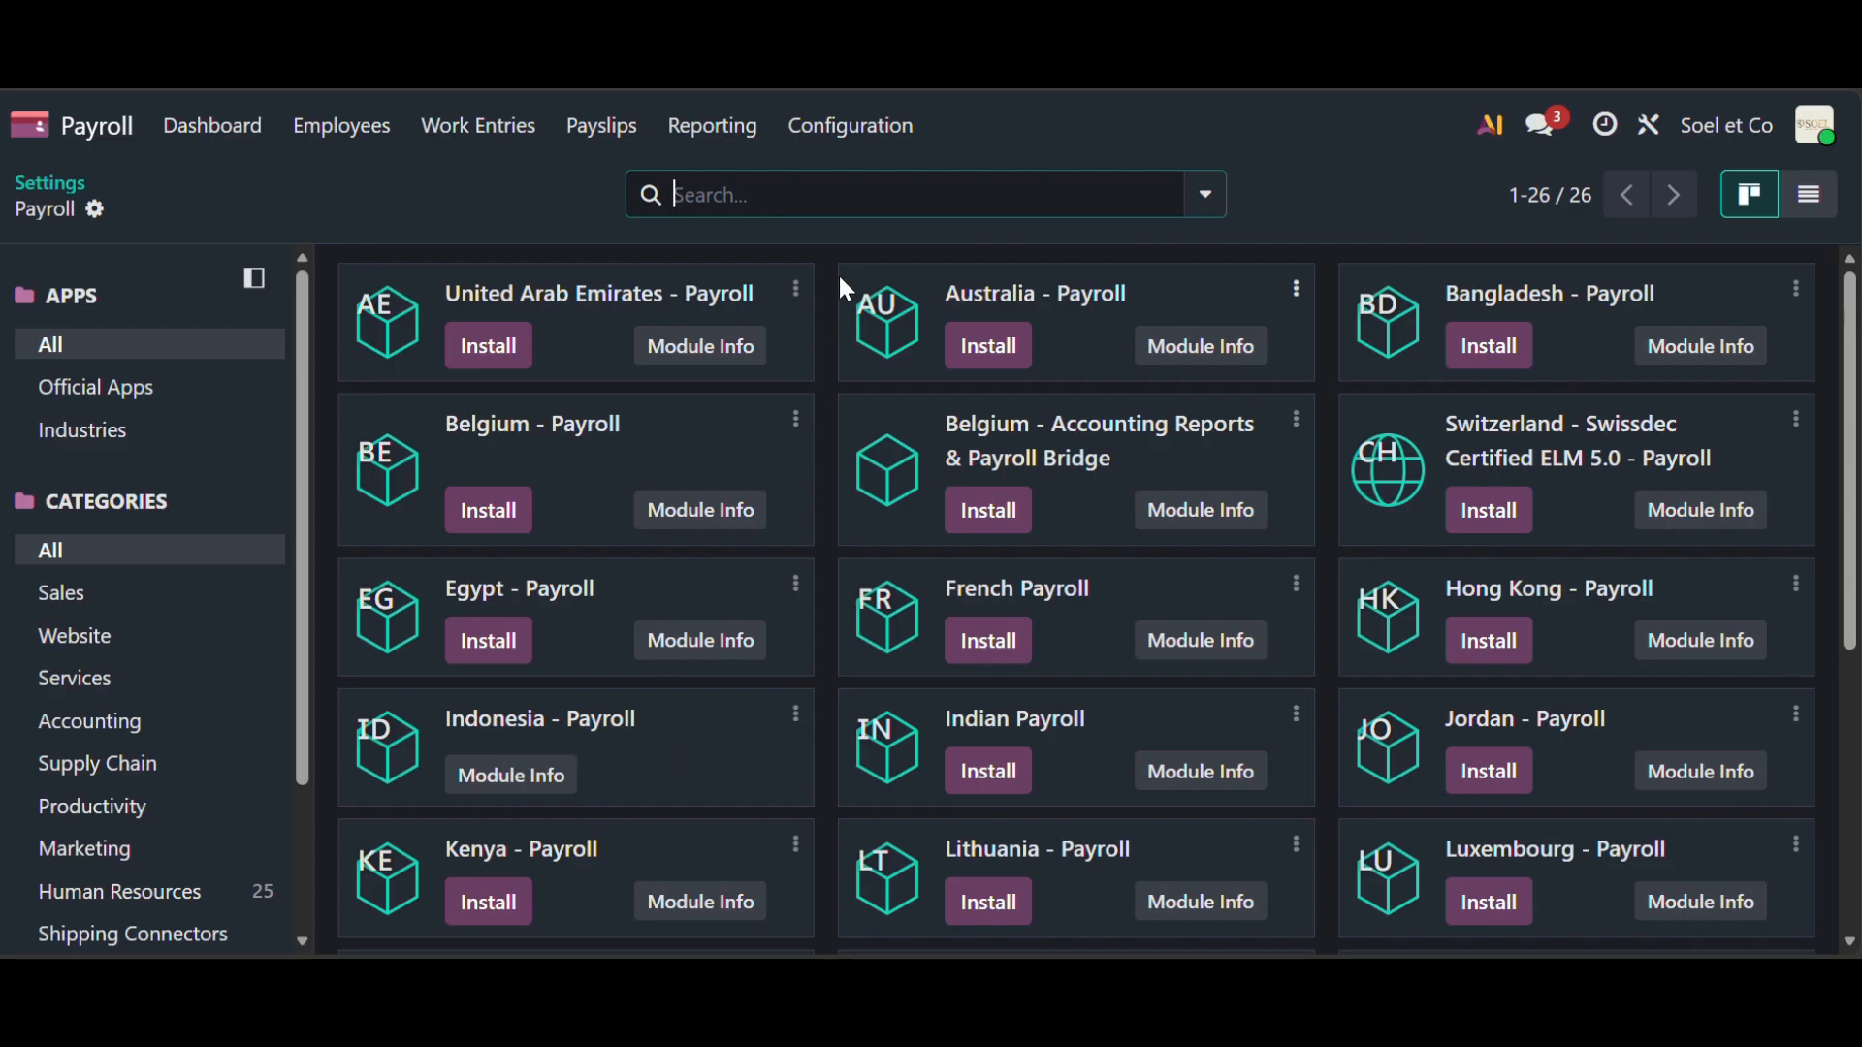
{"action": "left_click", "coordinate": [34, 190]}
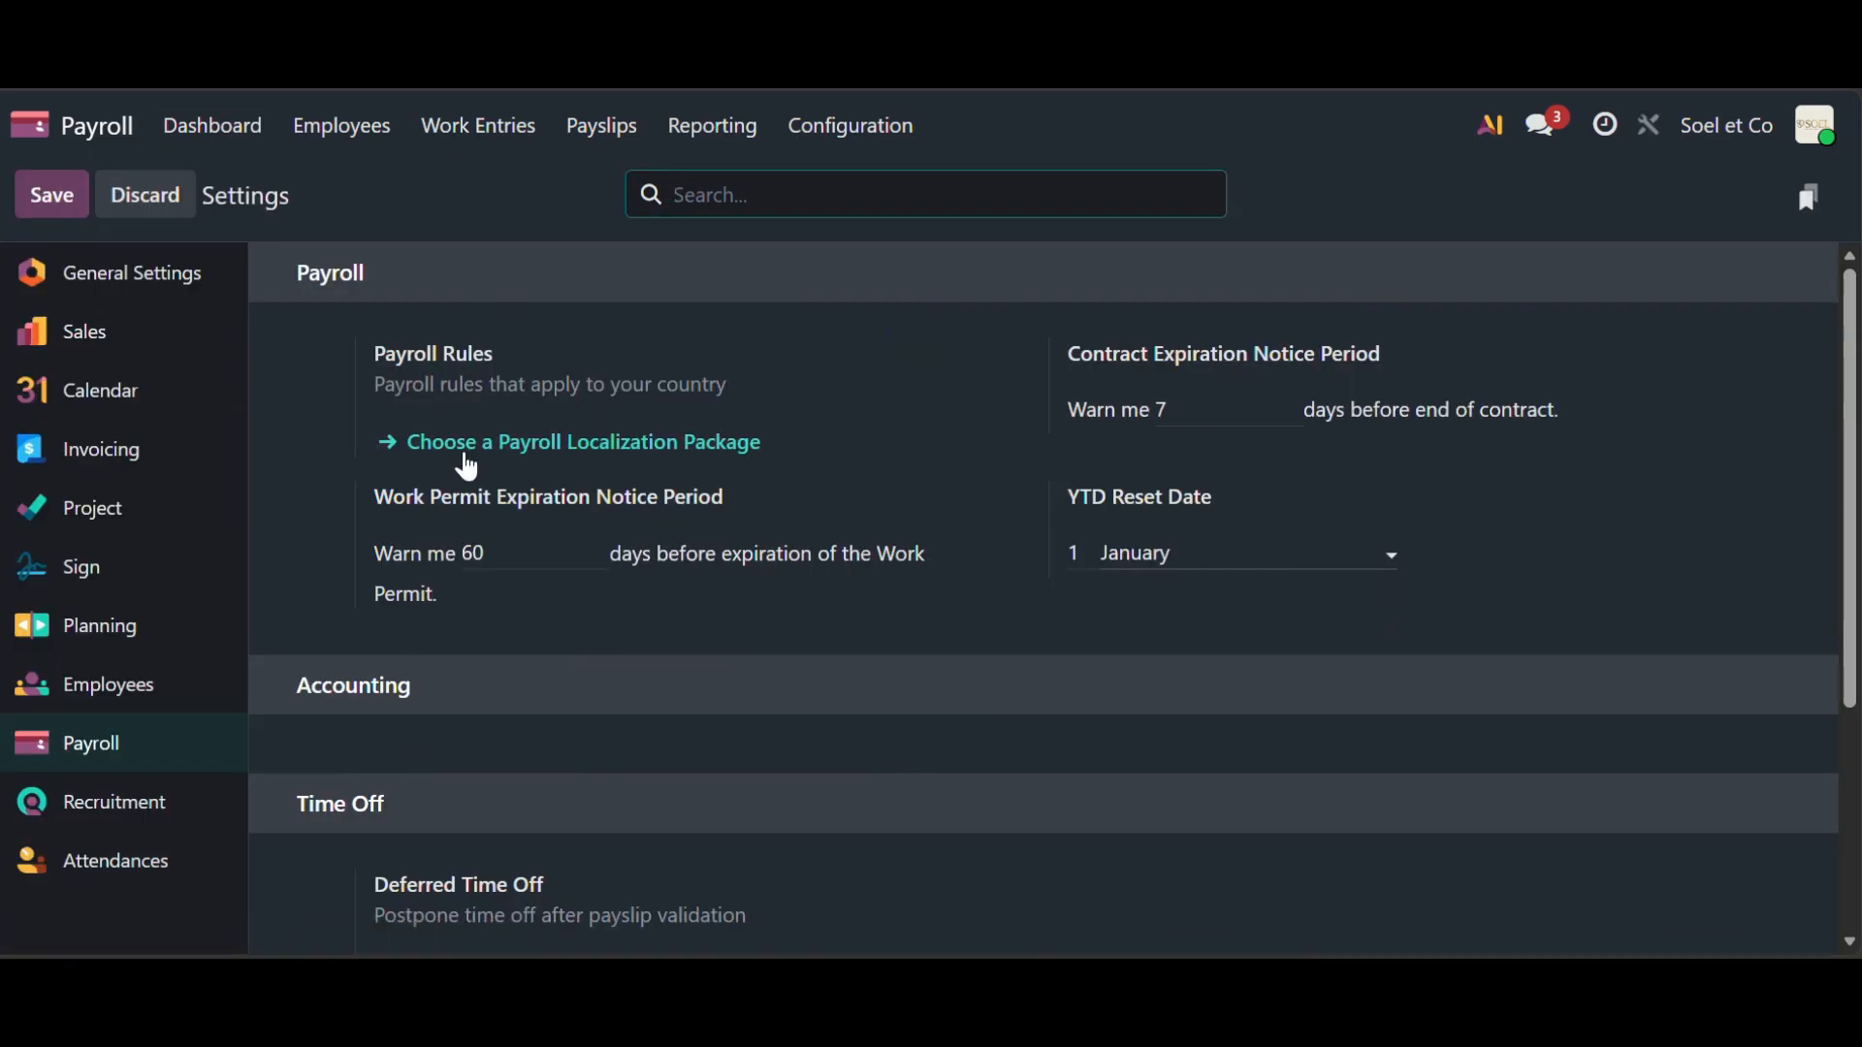
- Make Human Resources Management responsible for deferred time off
{"action": "left_click", "coordinate": [543, 560]}
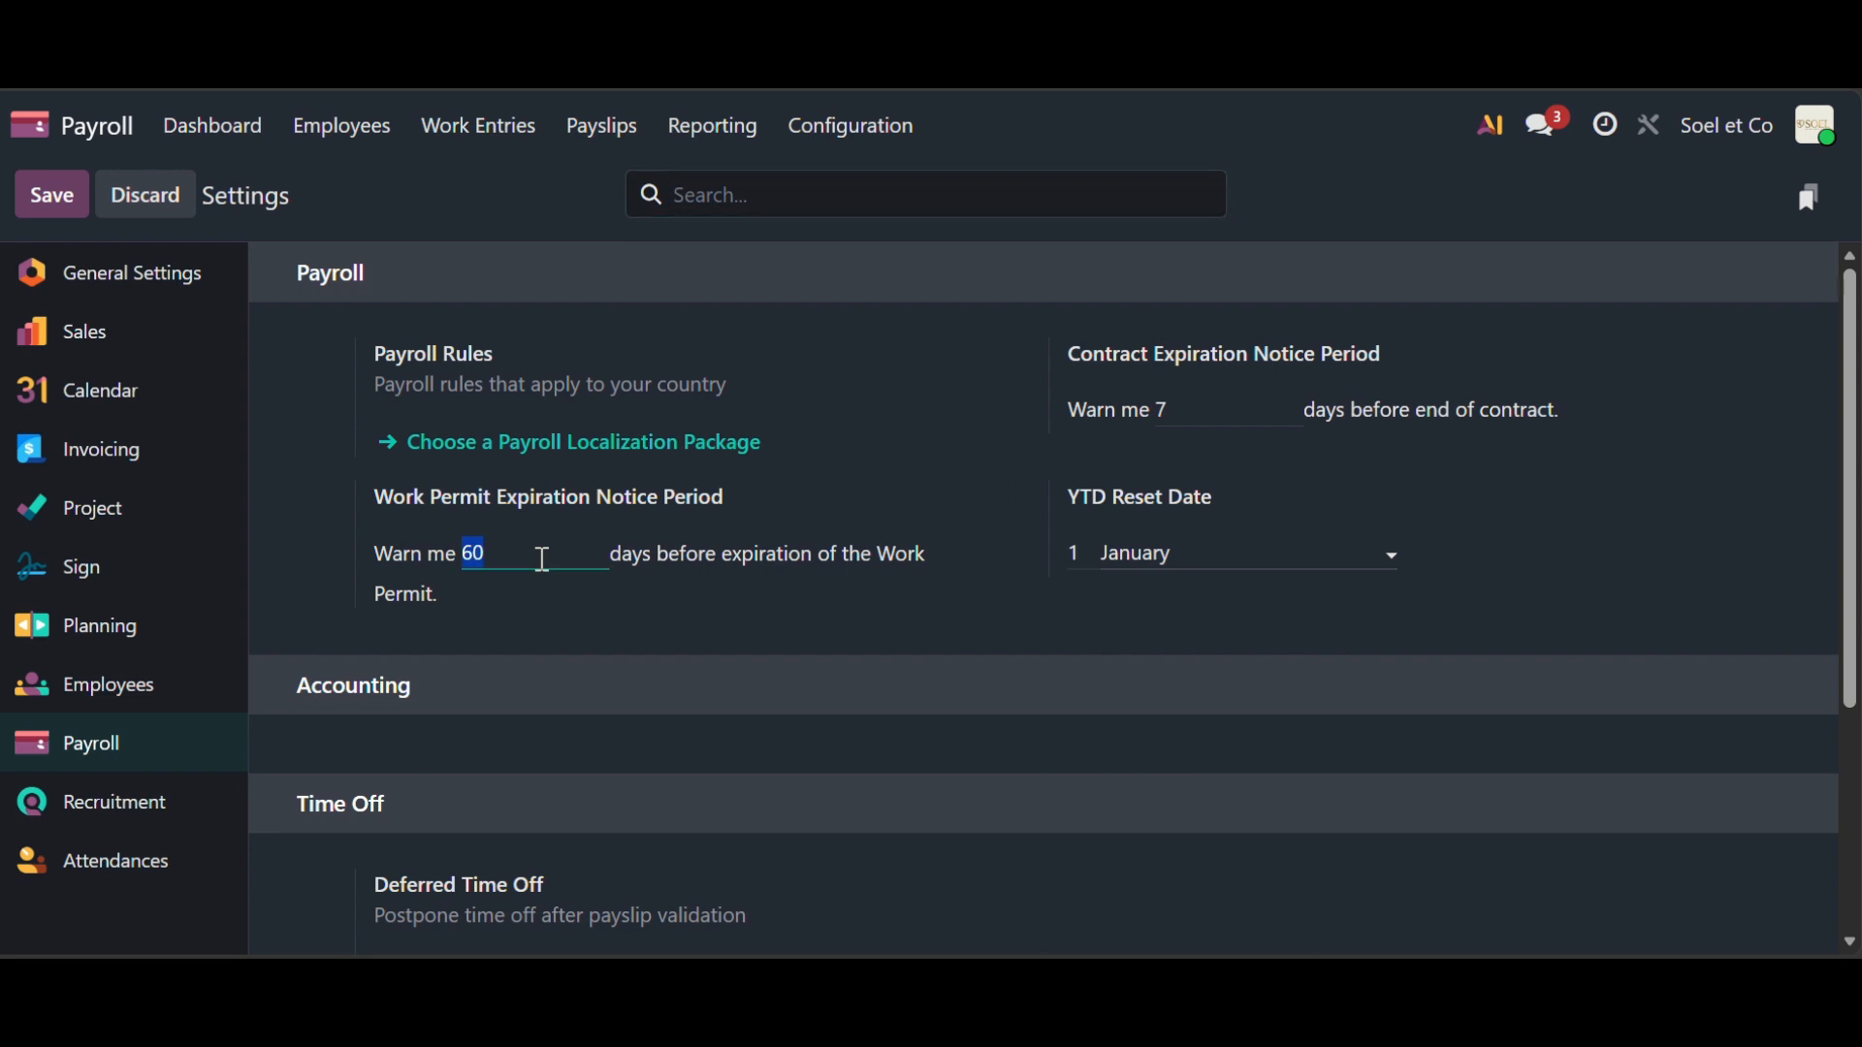
{"action": "left_click", "coordinate": [542, 559]}
{"action": "scroll", "coordinate": [1021, 619], "scroll_direction": "down", "scroll_amount": 3}
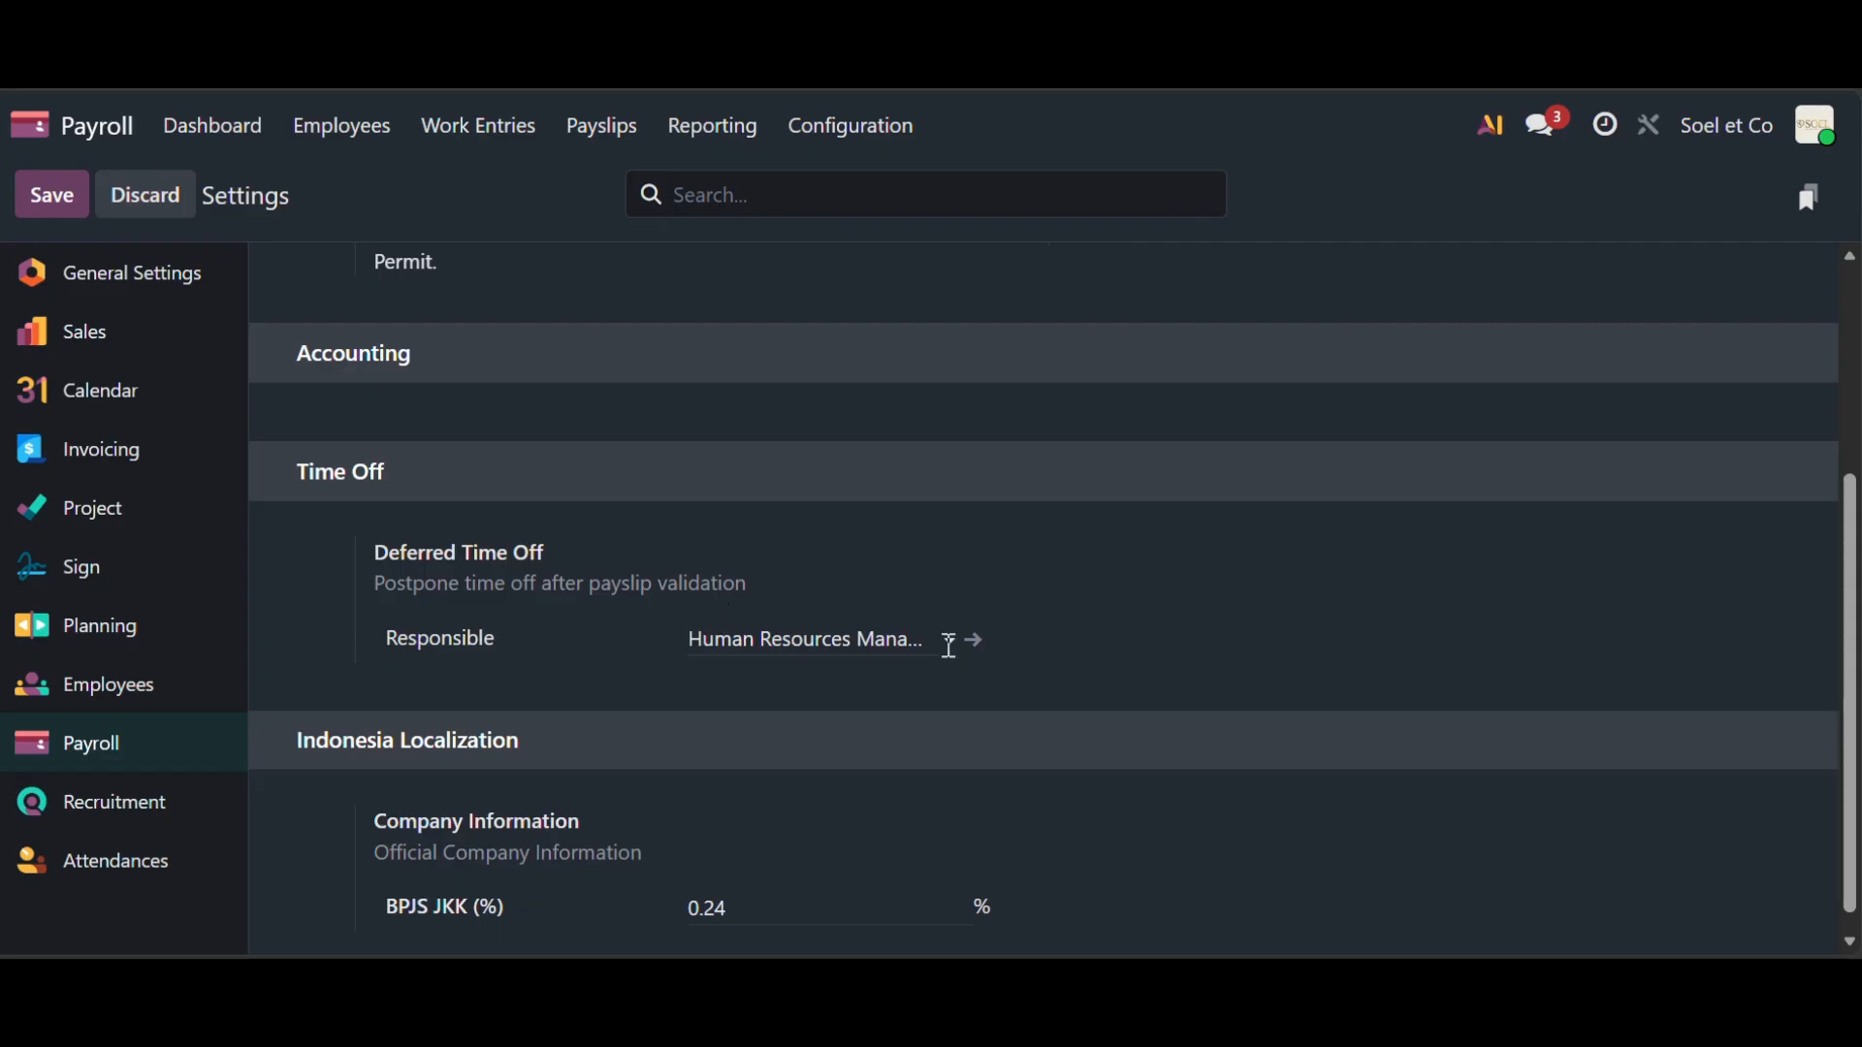
{"action": "left_click", "coordinate": [948, 645]}
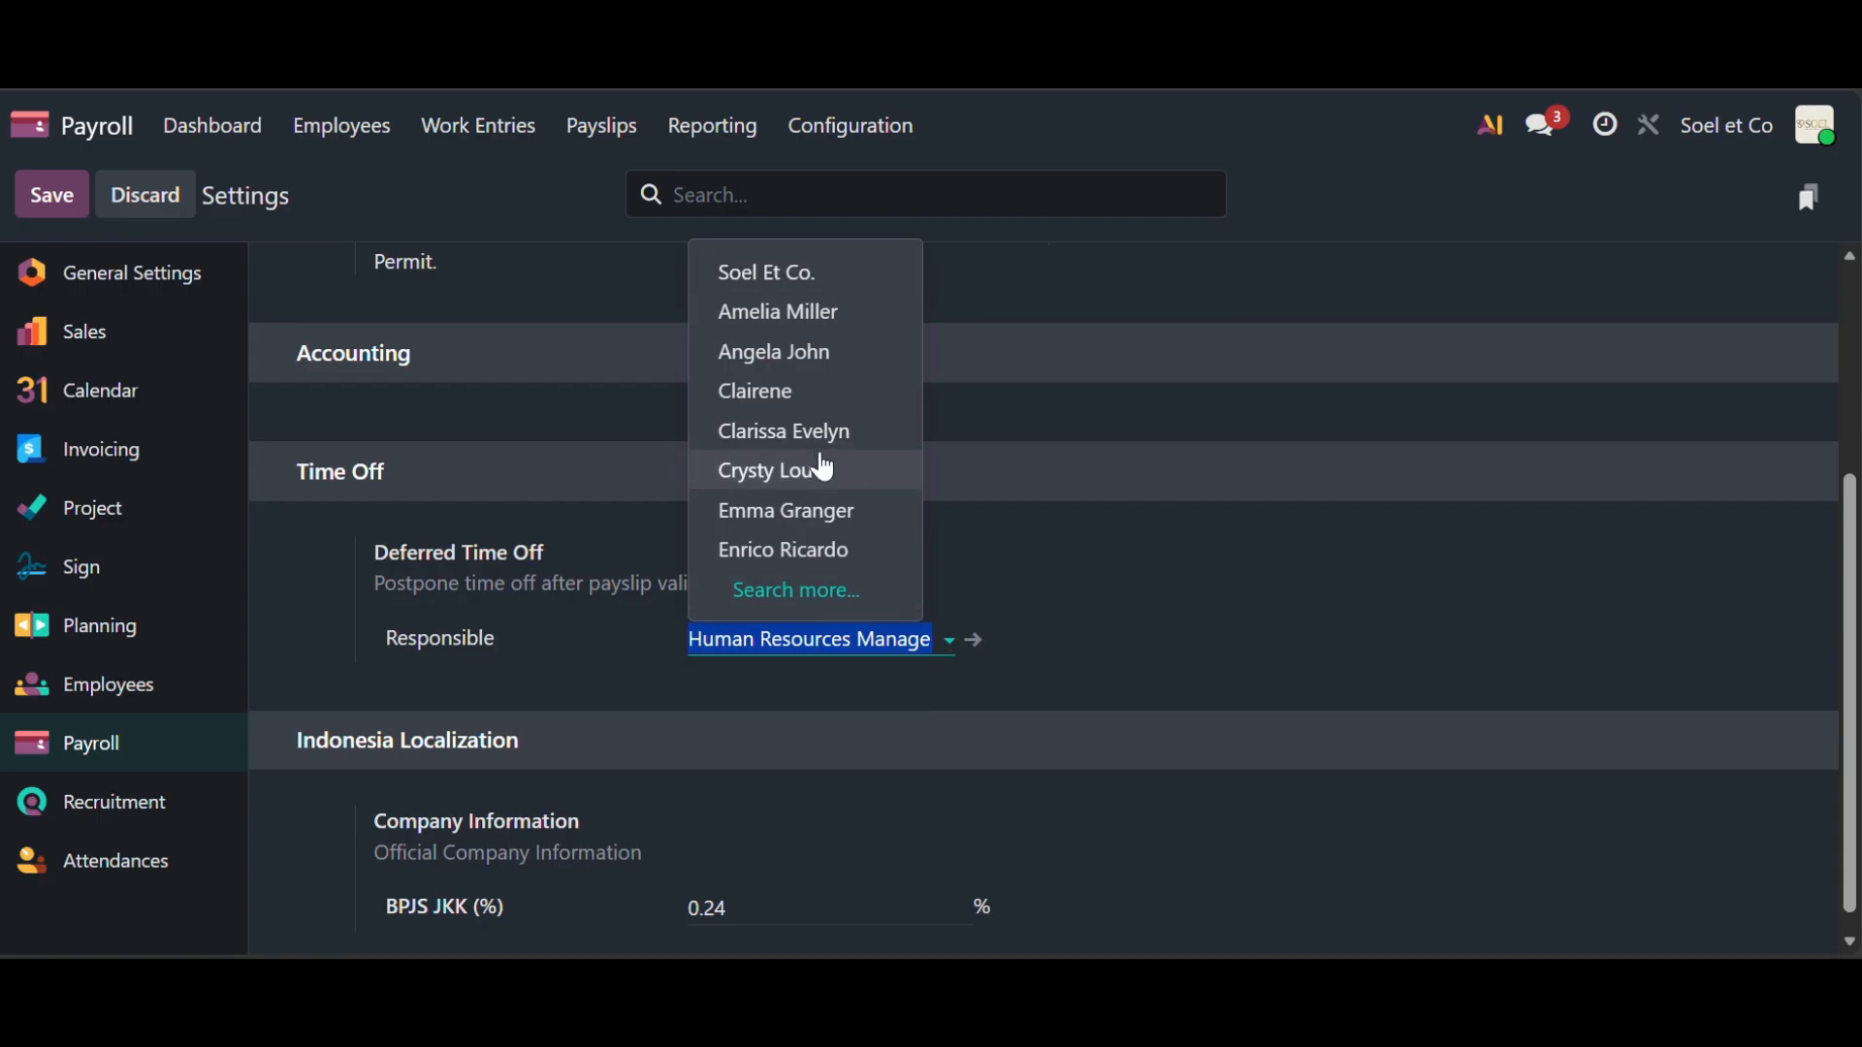
{"action": "left_click", "coordinate": [816, 592]}
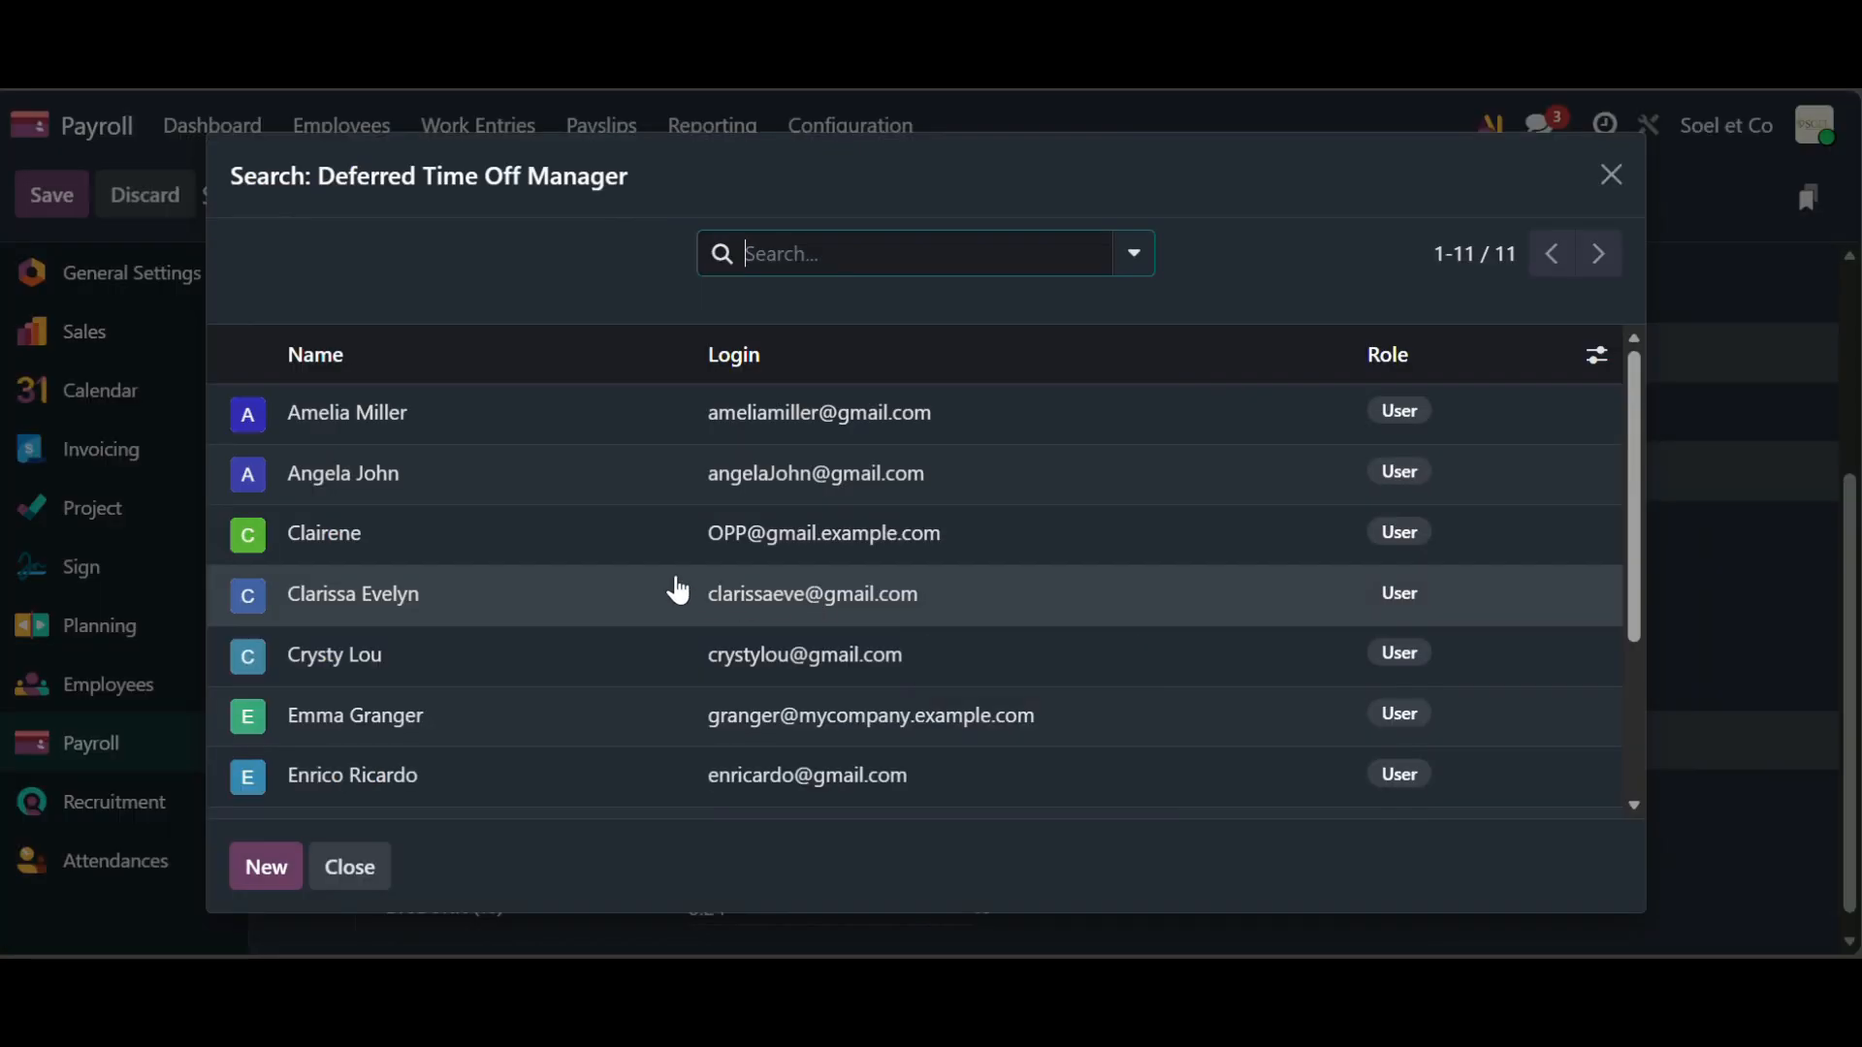
{"action": "scroll", "coordinate": [679, 589], "scroll_direction": "down", "scroll_amount": 3}
{"action": "scroll", "coordinate": [679, 589], "scroll_direction": "down", "scroll_amount": 2}
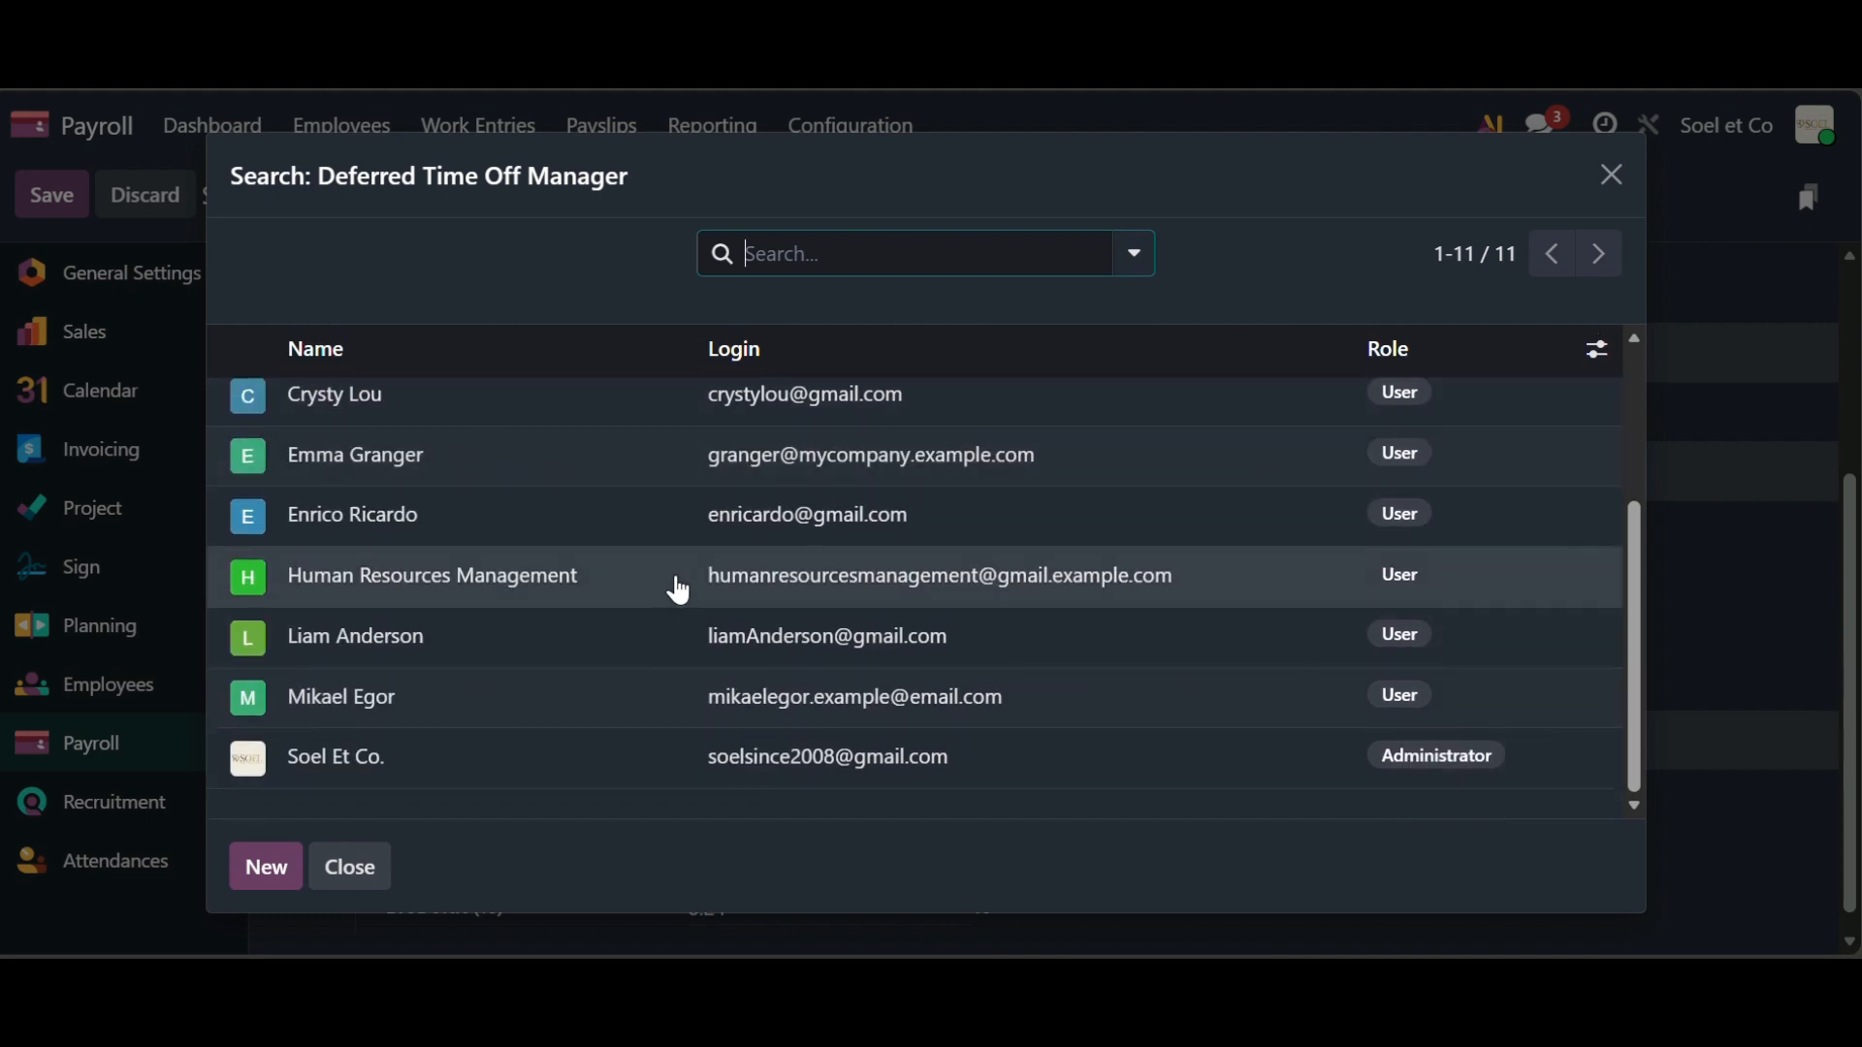
{"action": "left_click", "coordinate": [598, 587]}
{"action": "scroll", "coordinate": [679, 753], "scroll_direction": "down", "scroll_amount": 1}
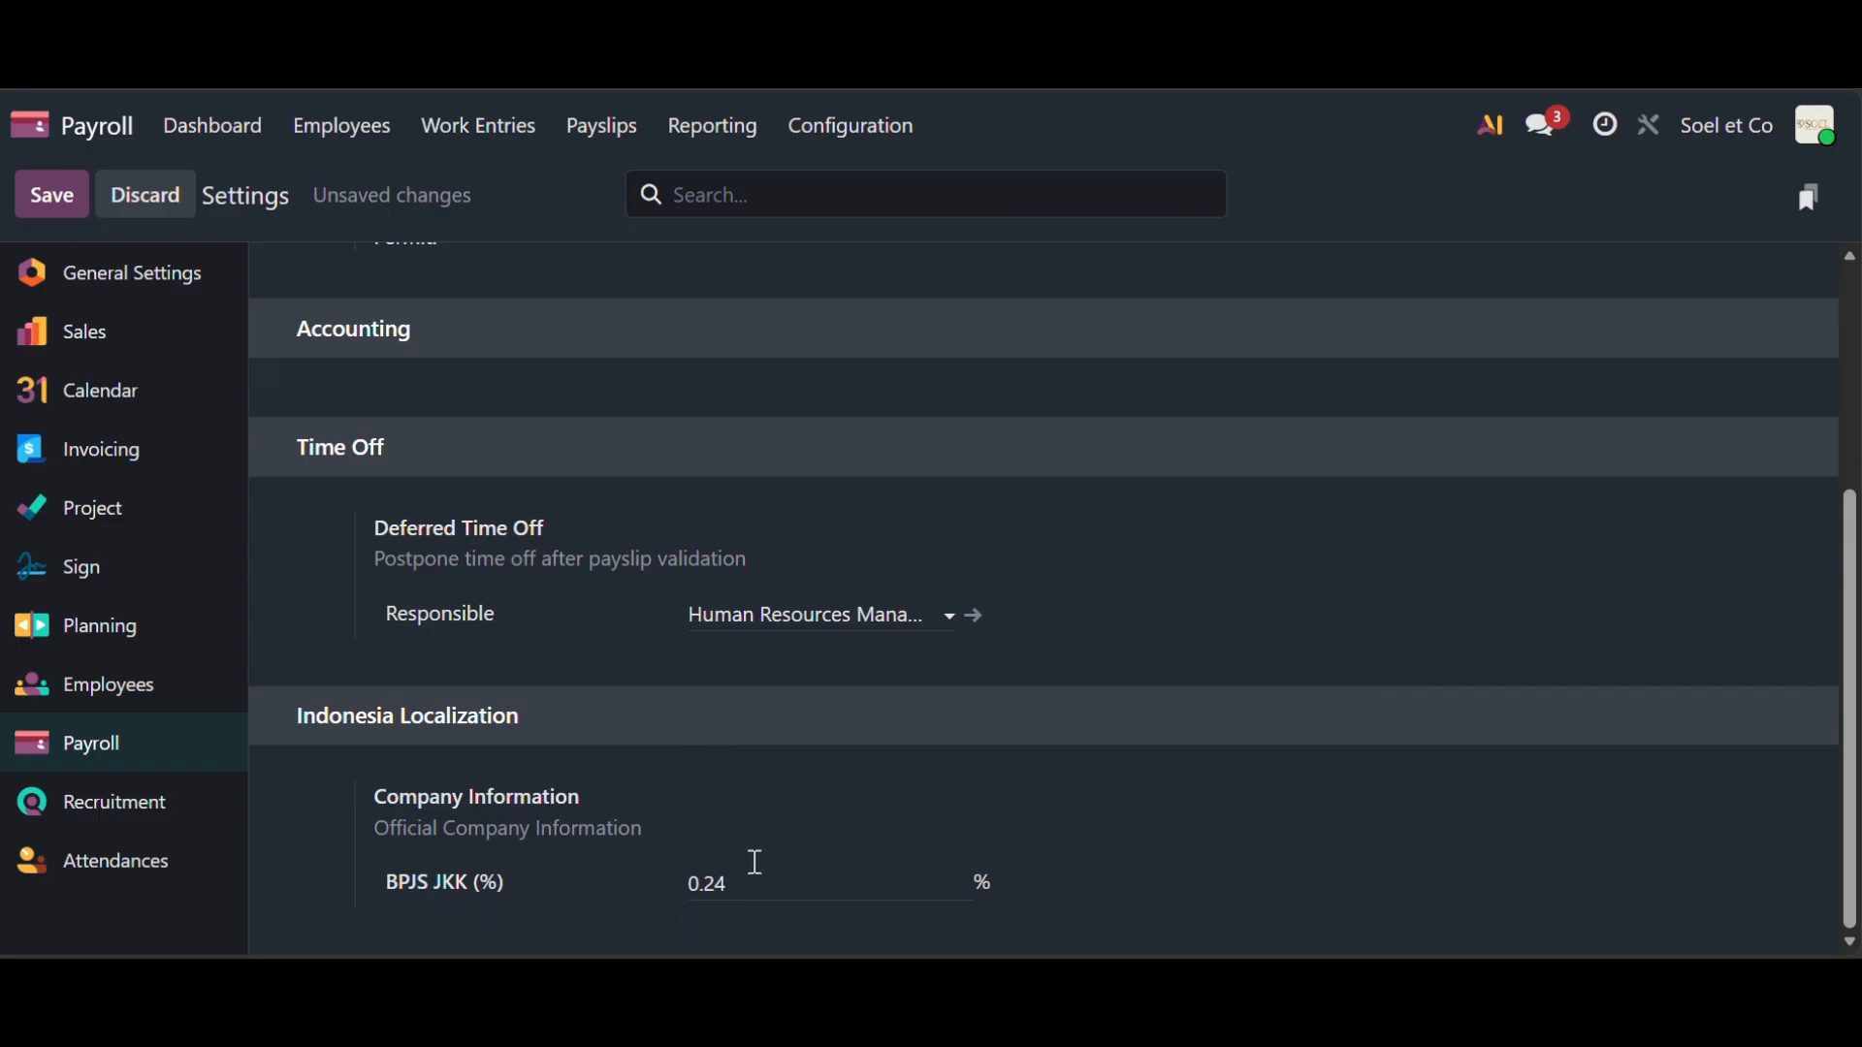
{"action": "scroll", "coordinate": [729, 748], "scroll_direction": "up", "scroll_amount": 5}
- Save the changed payroll settings when leaving for Work Entry Types
{"action": "left_click", "coordinate": [873, 137]}
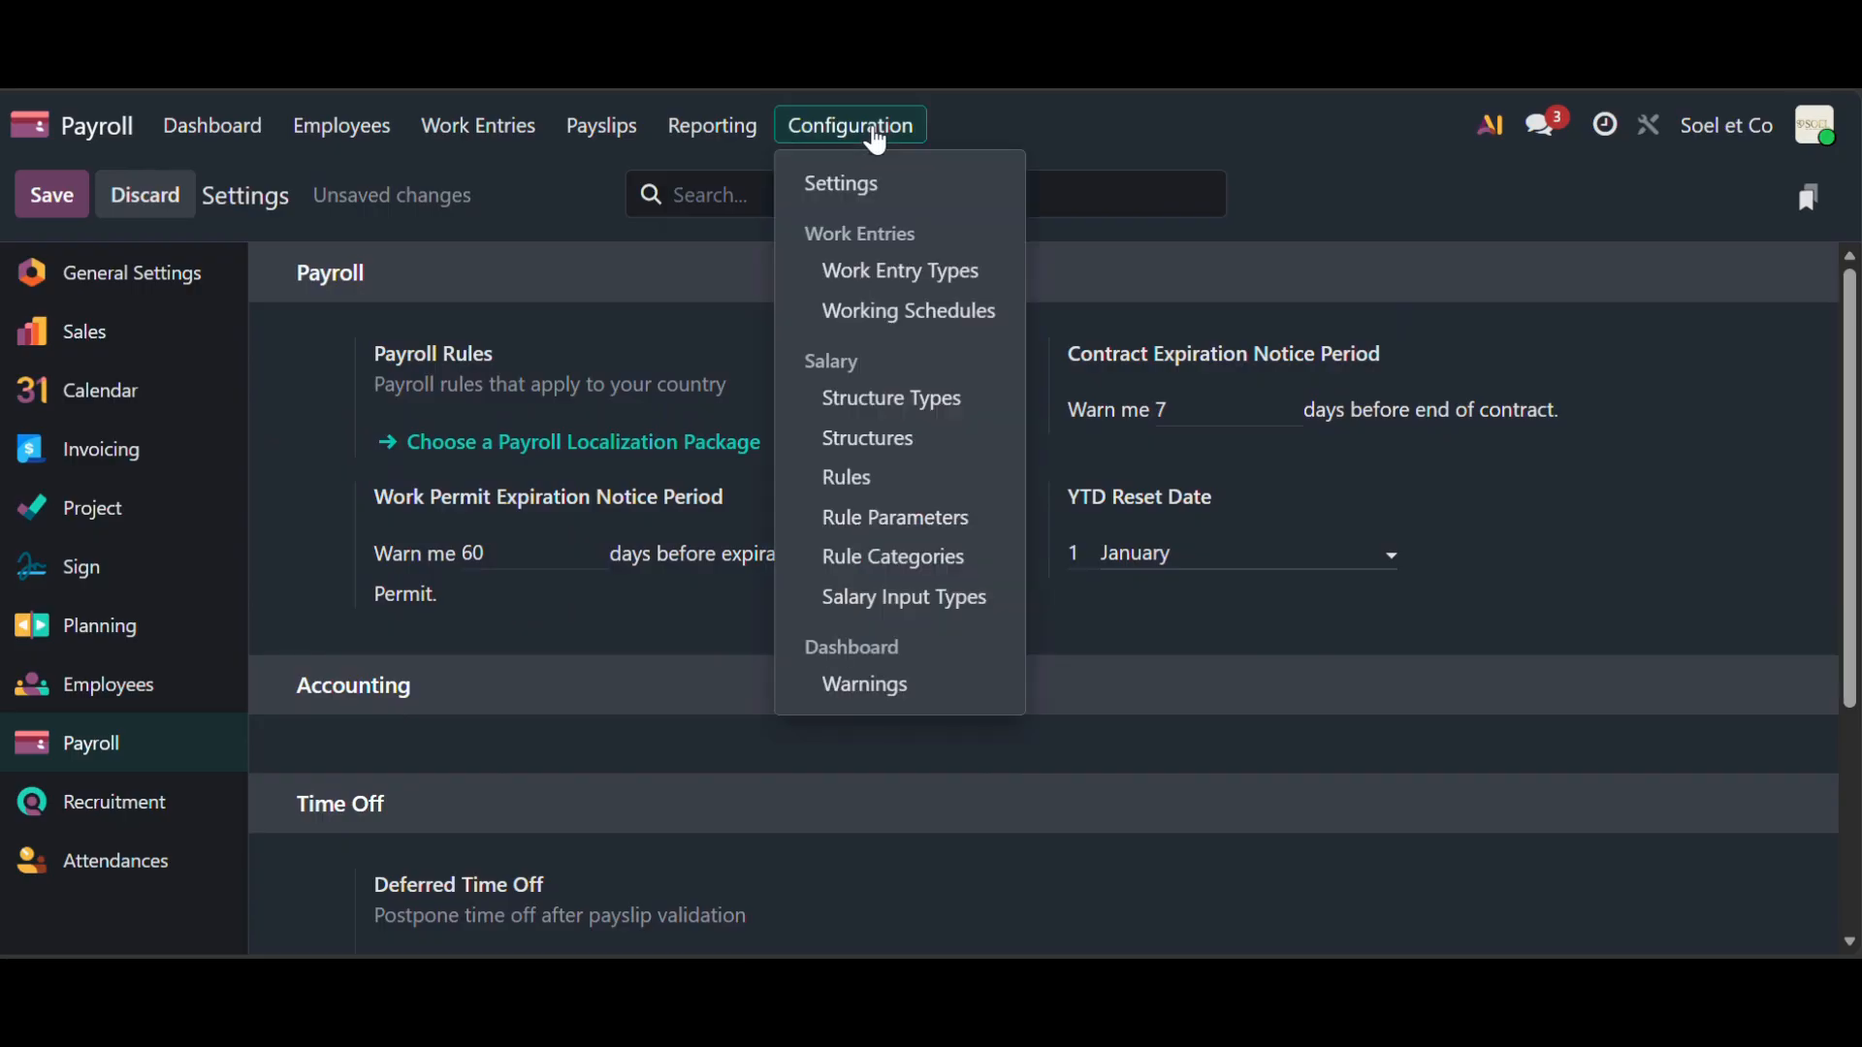
{"action": "left_click", "coordinate": [893, 275]}
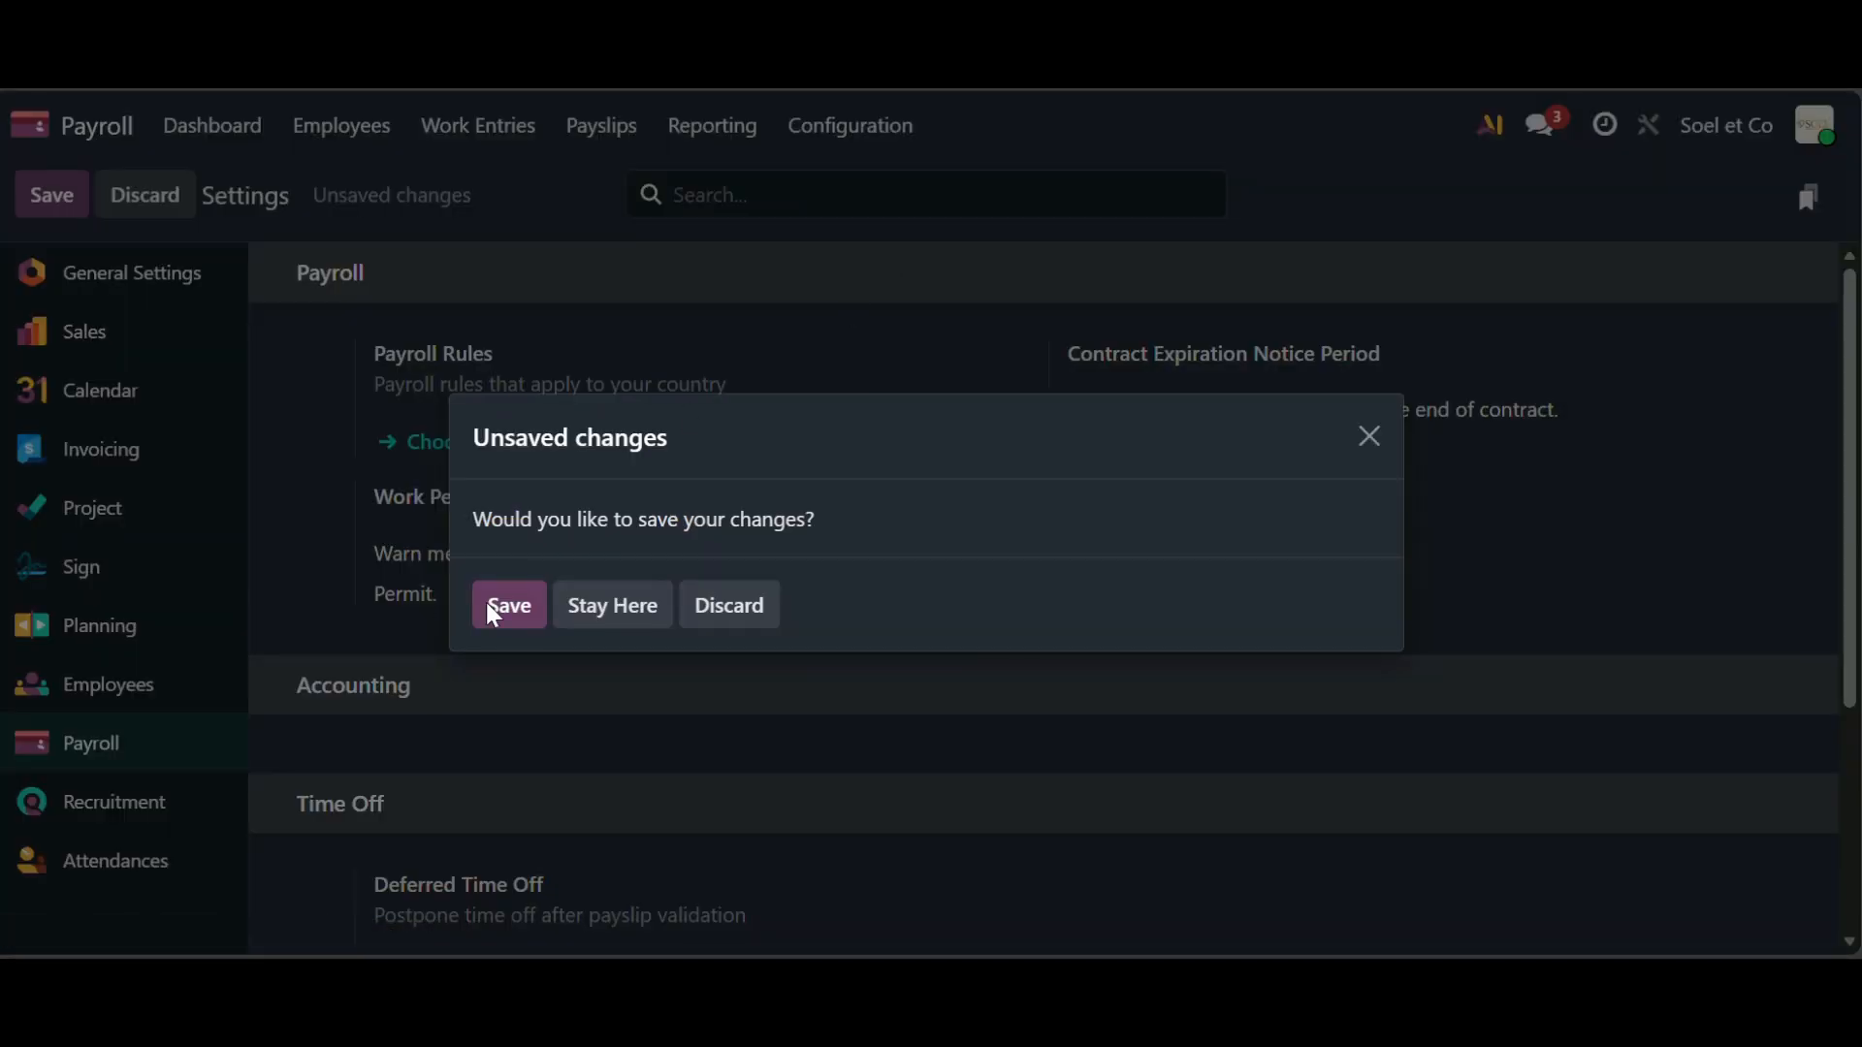
{"action": "left_click", "coordinate": [527, 613]}
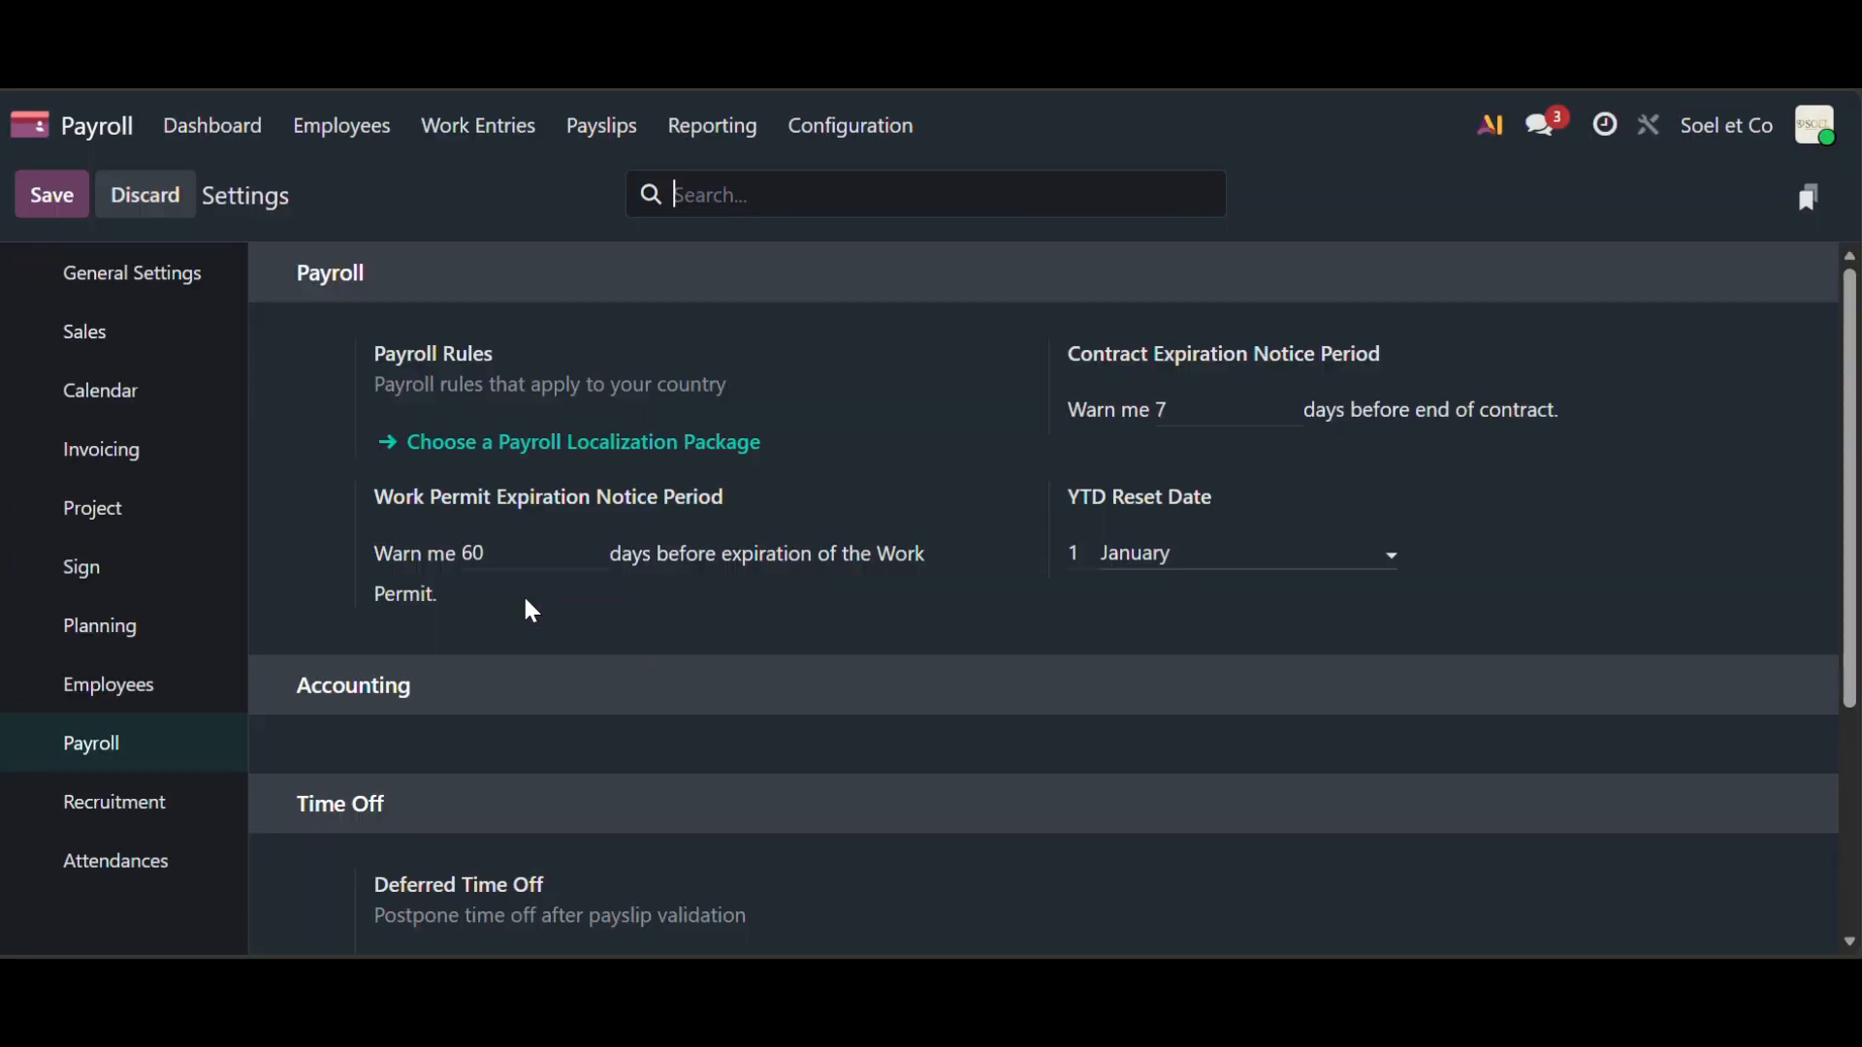
- Remove the colour from the Attendance work entry type
{"action": "left_click", "coordinate": [845, 136]}
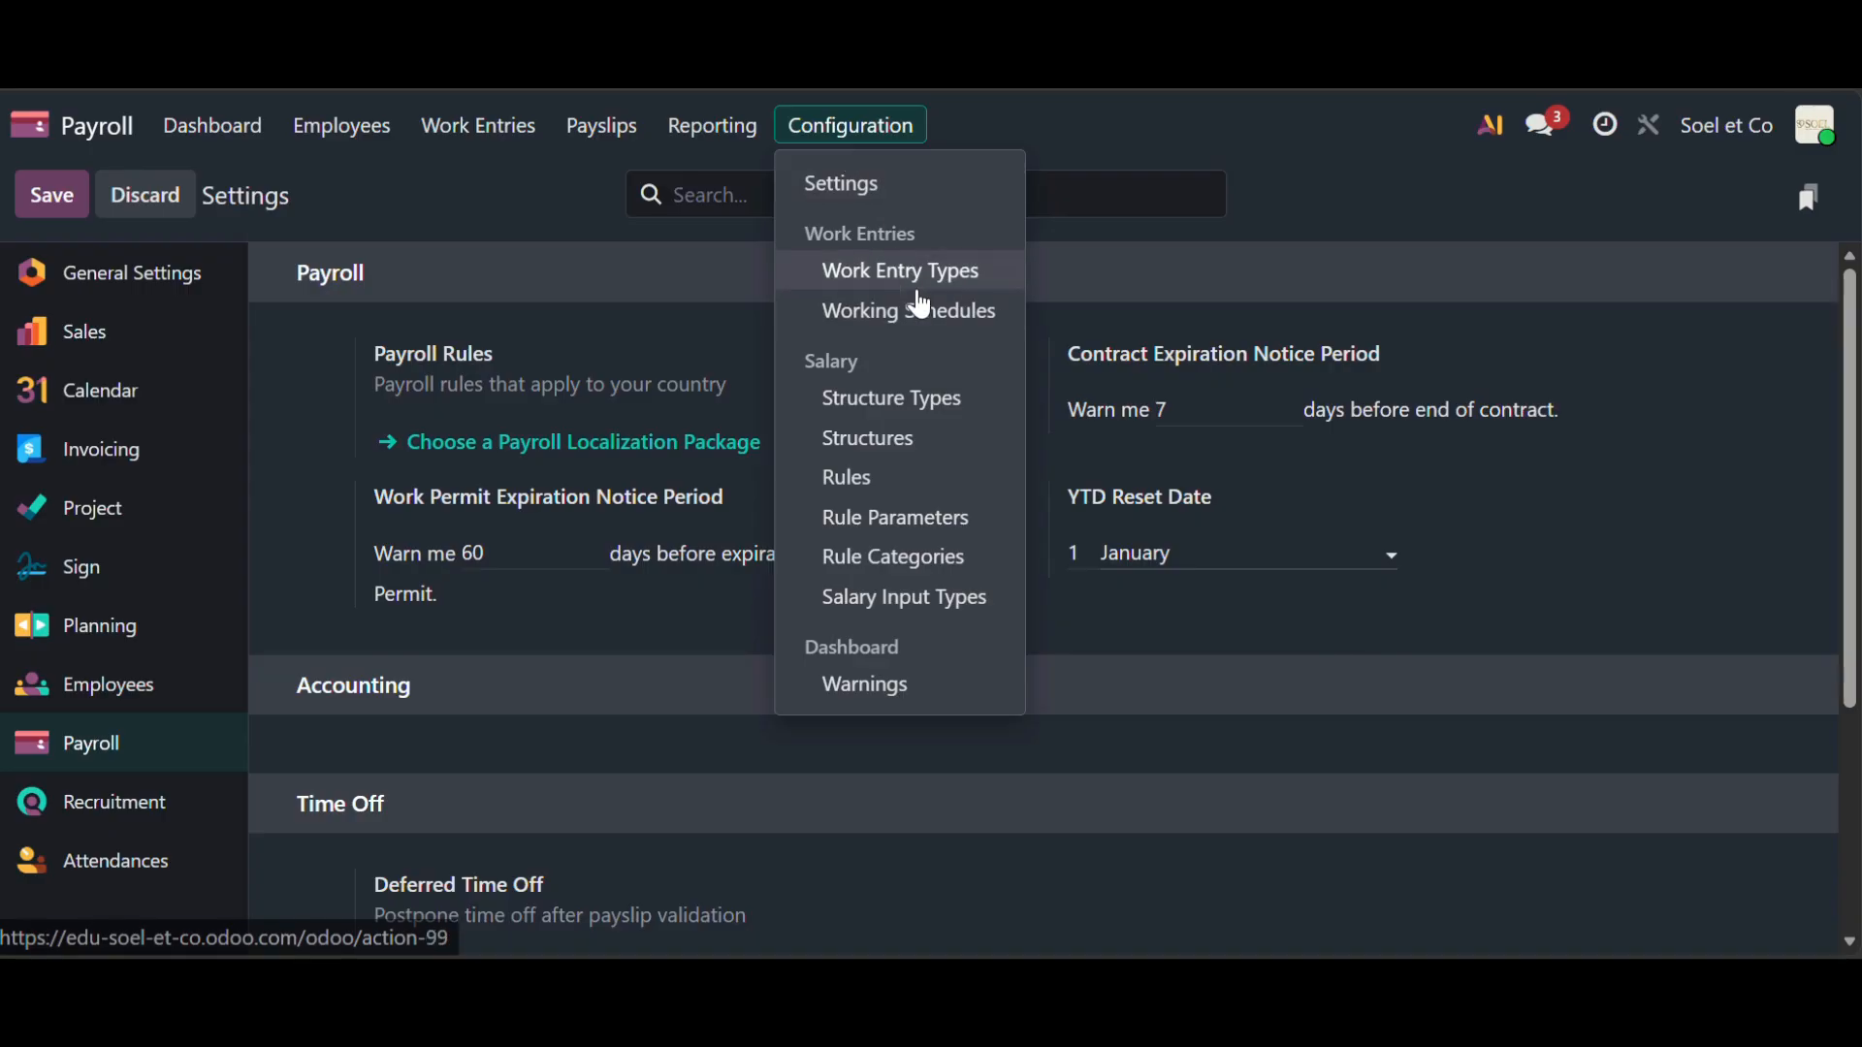
{"action": "left_click", "coordinate": [907, 276]}
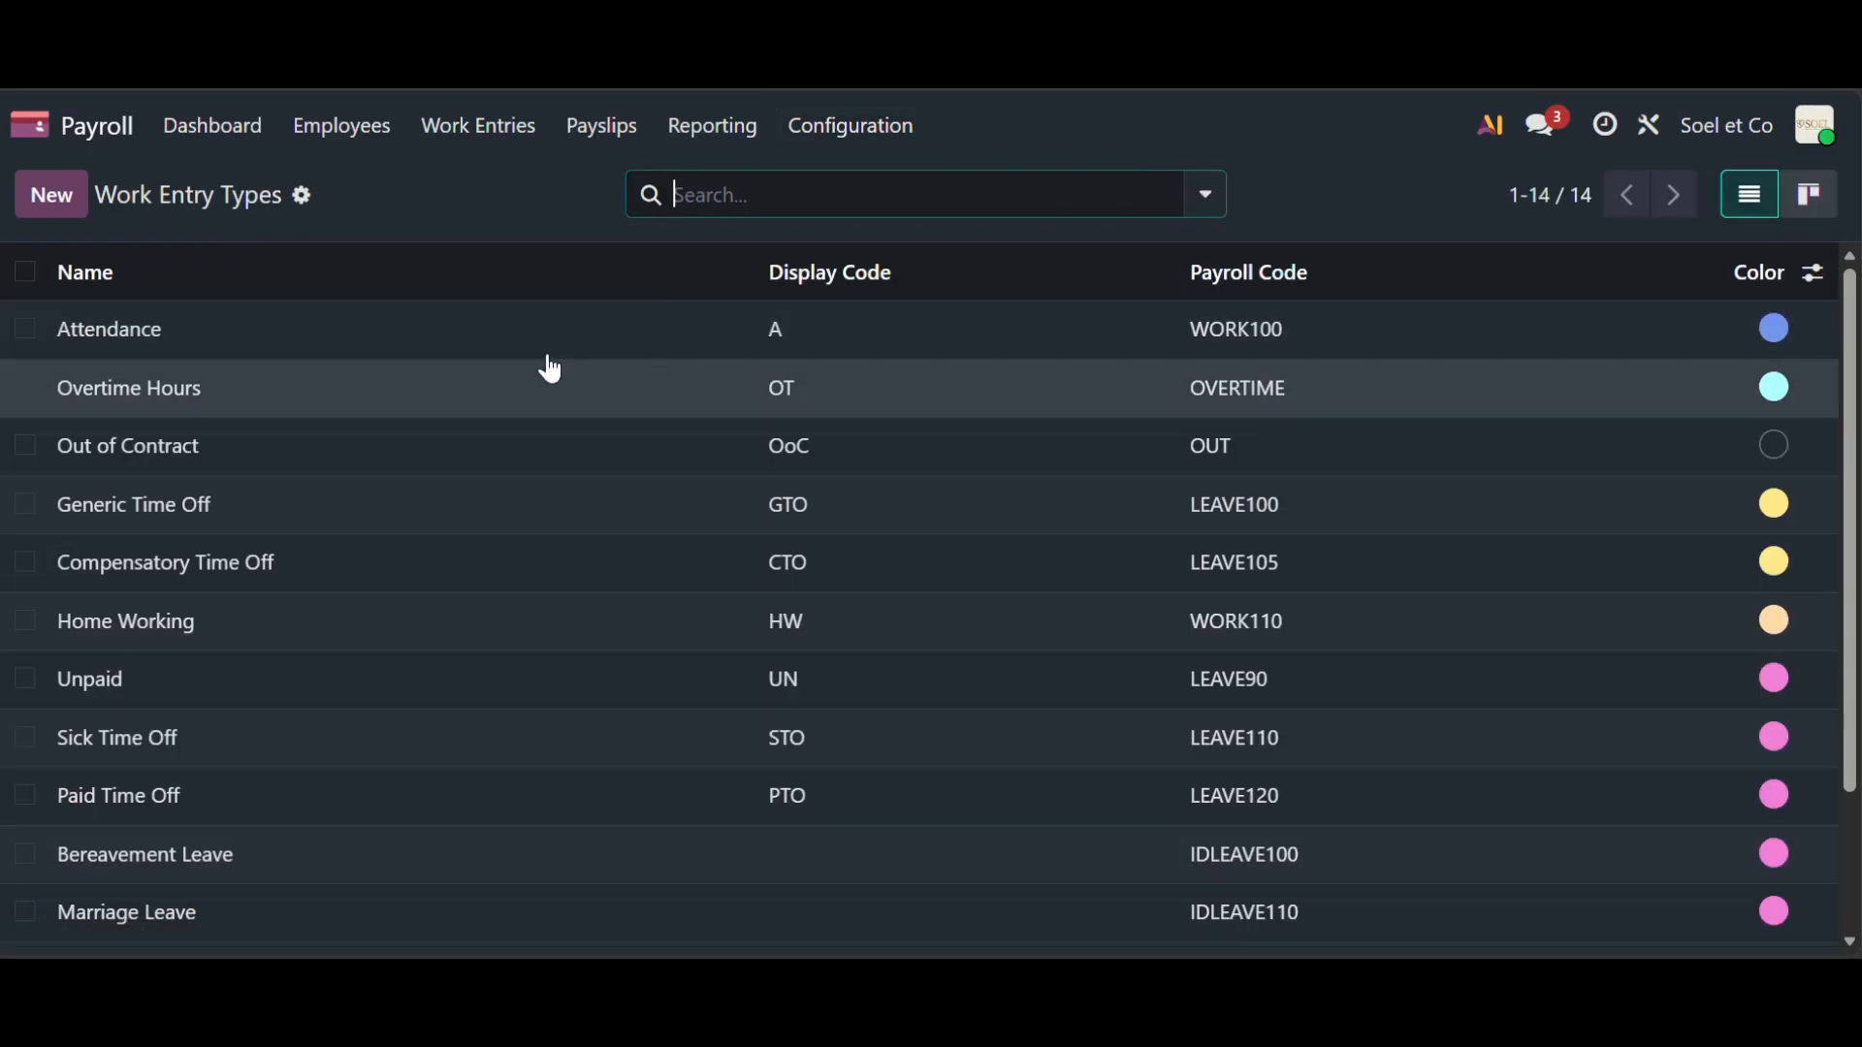
{"action": "left_click", "coordinate": [396, 330]}
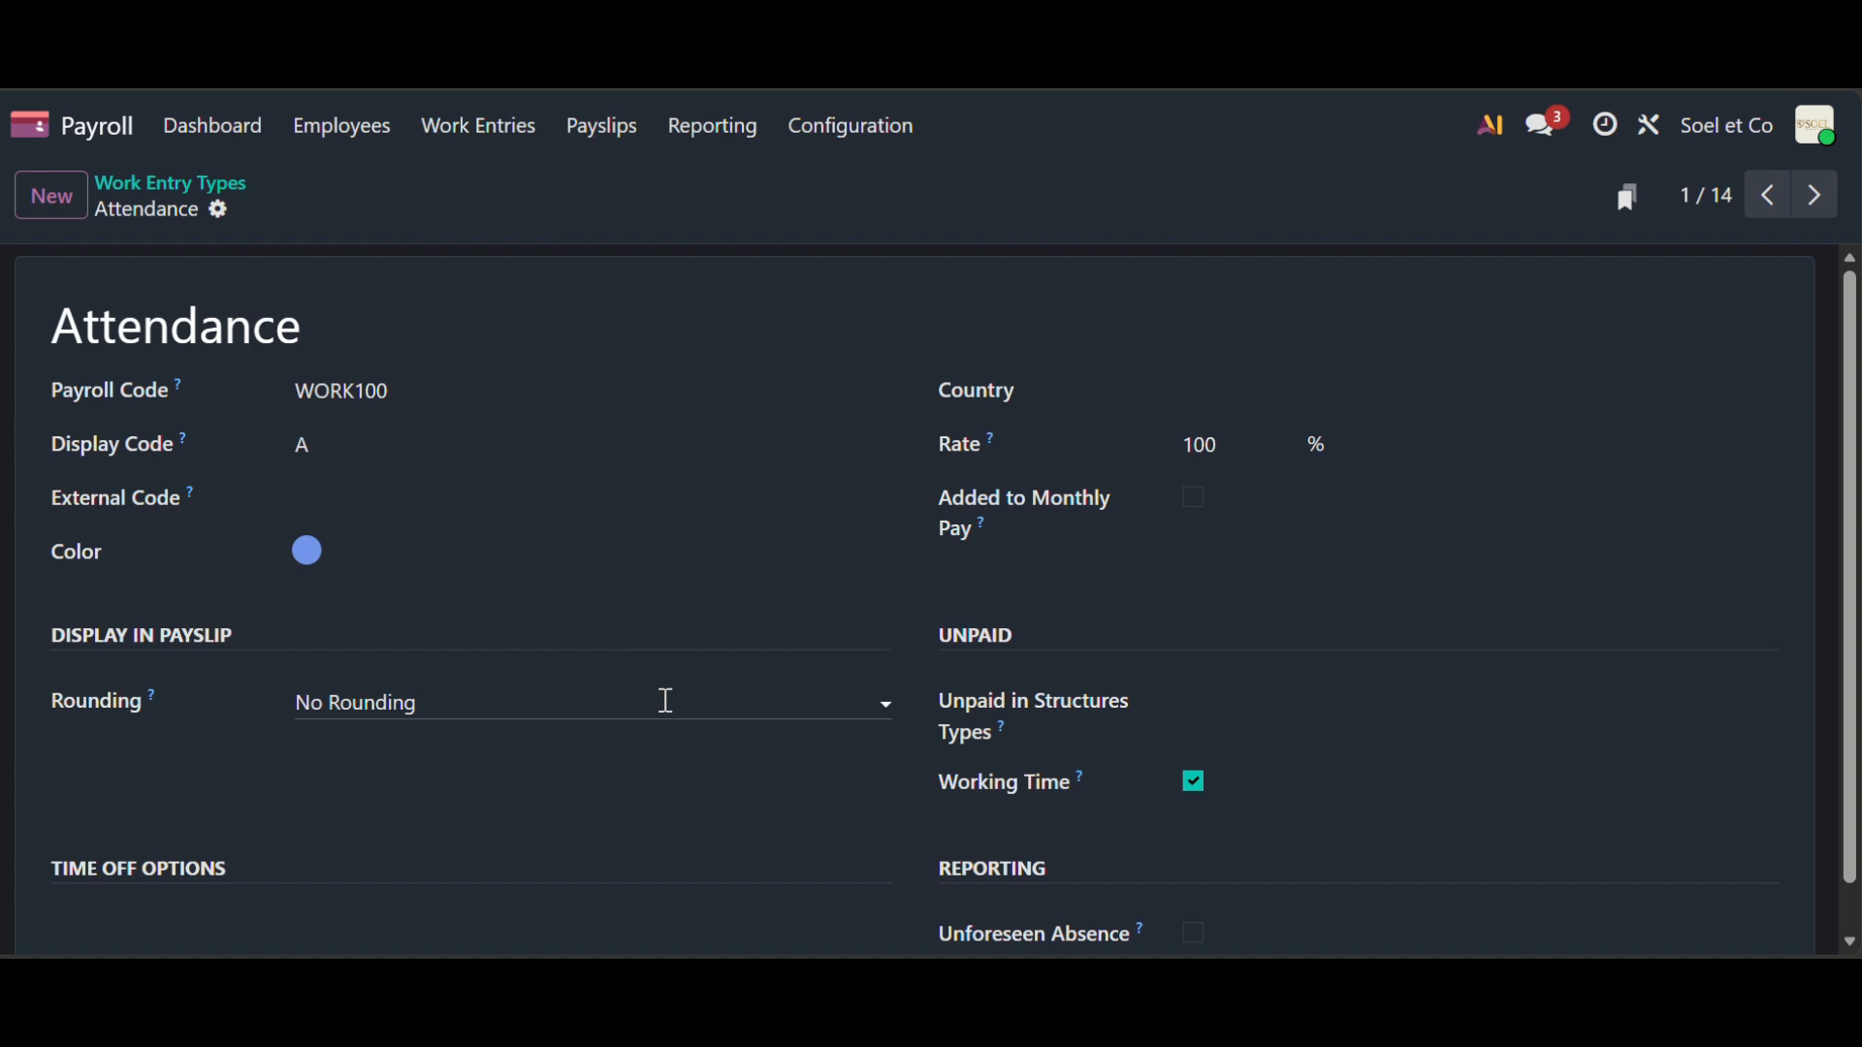
{"action": "left_click", "coordinate": [310, 560]}
{"action": "left_click", "coordinate": [313, 561]}
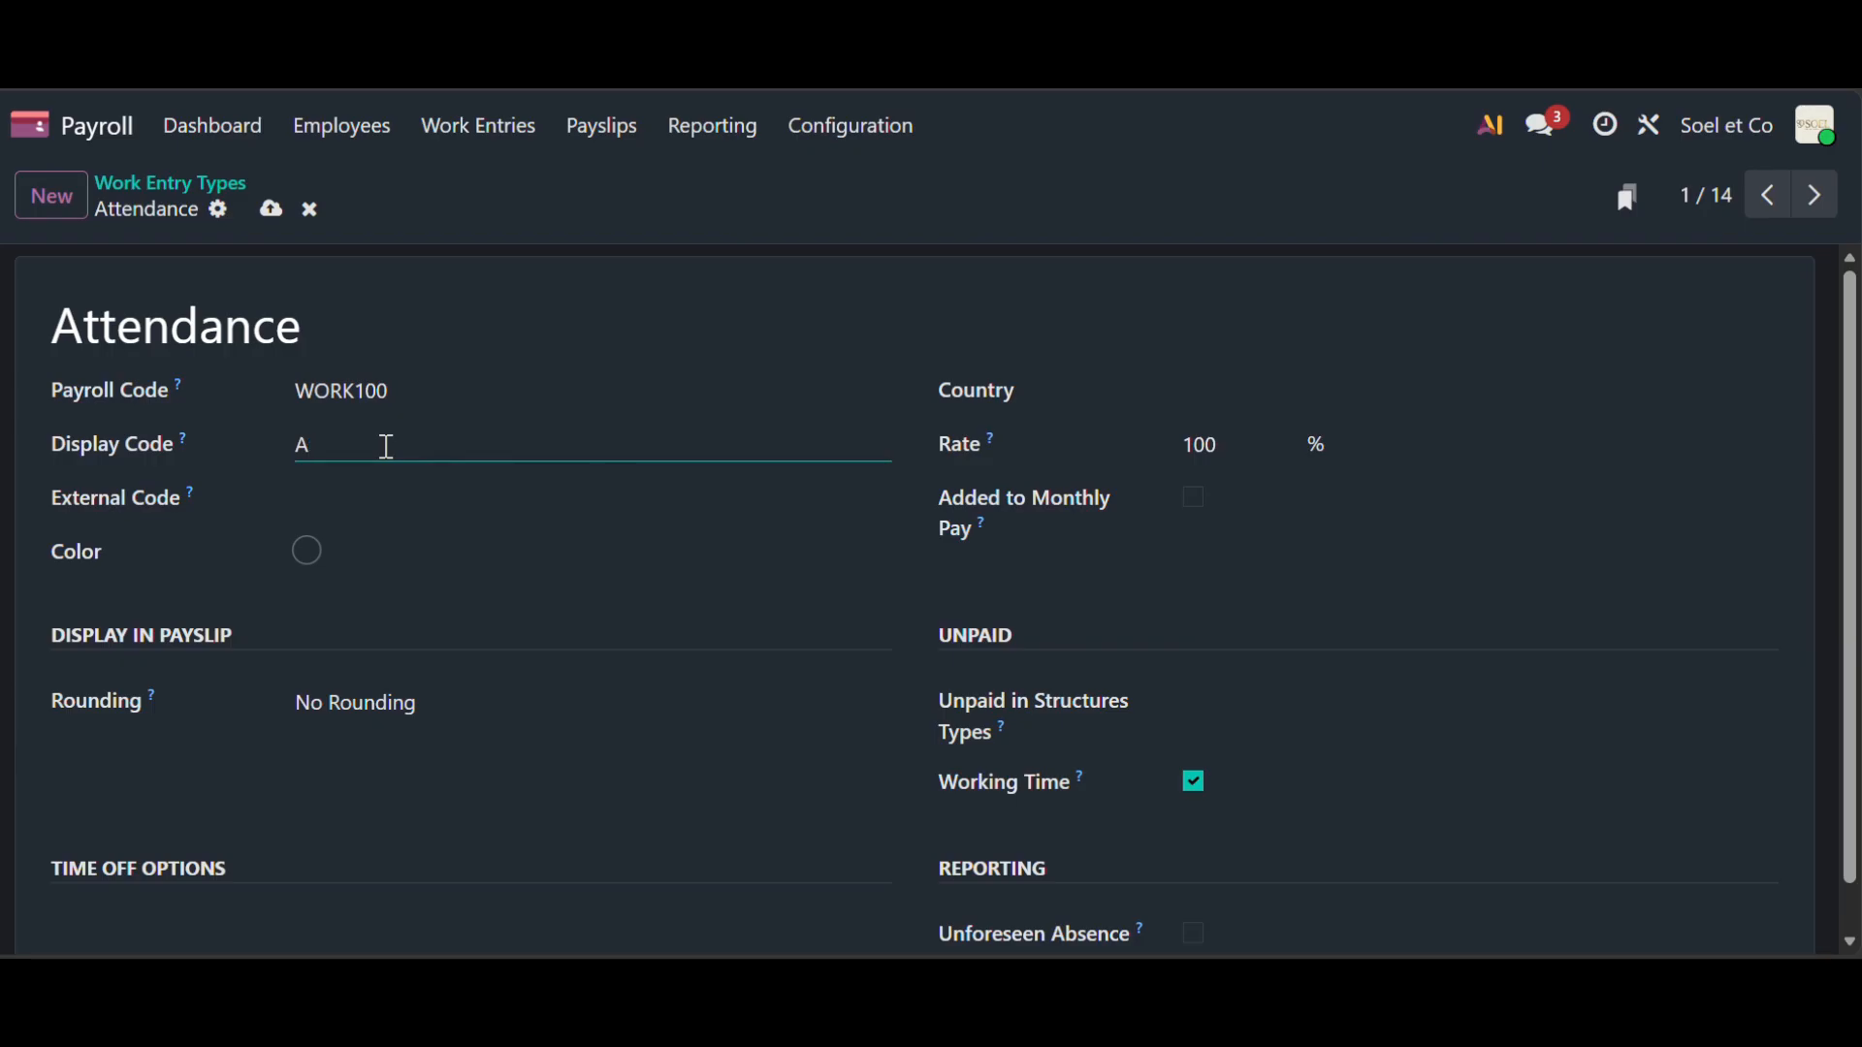
{"action": "scroll", "coordinate": [1087, 779], "scroll_direction": "down", "scroll_amount": 1}
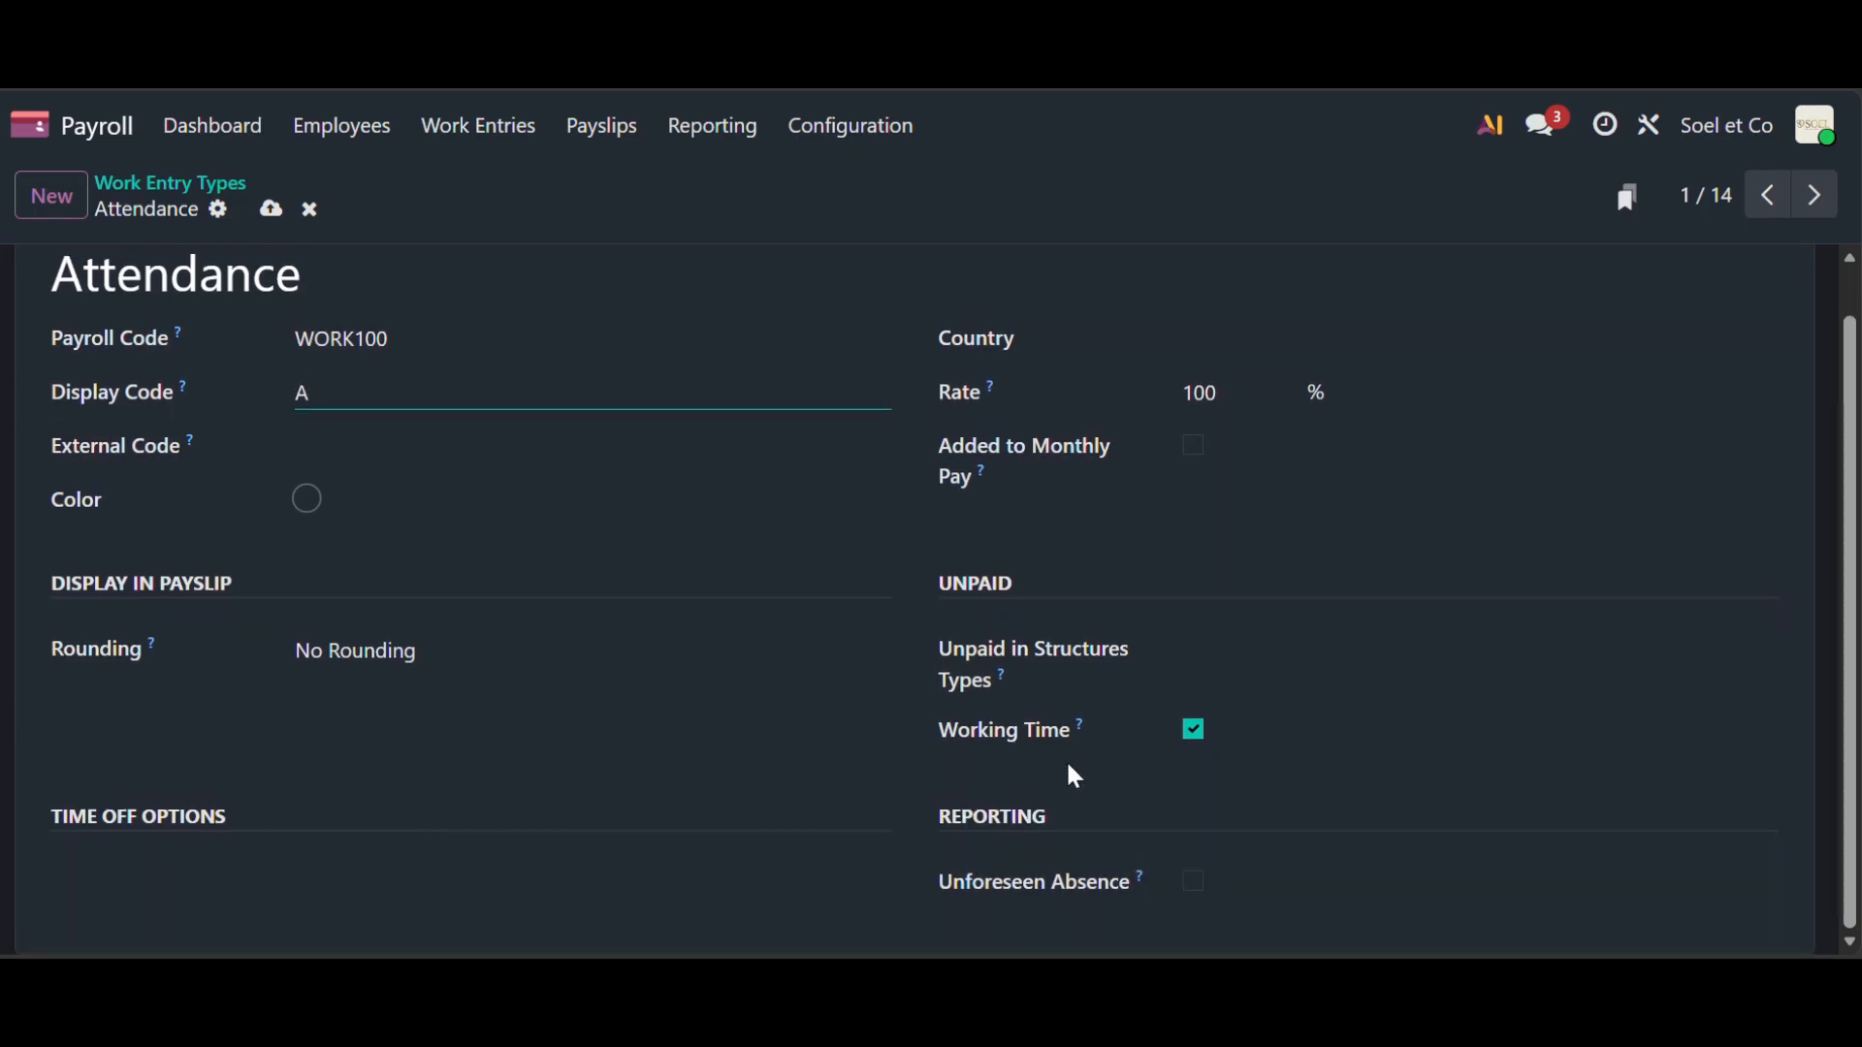
{"action": "left_click", "coordinate": [201, 184]}
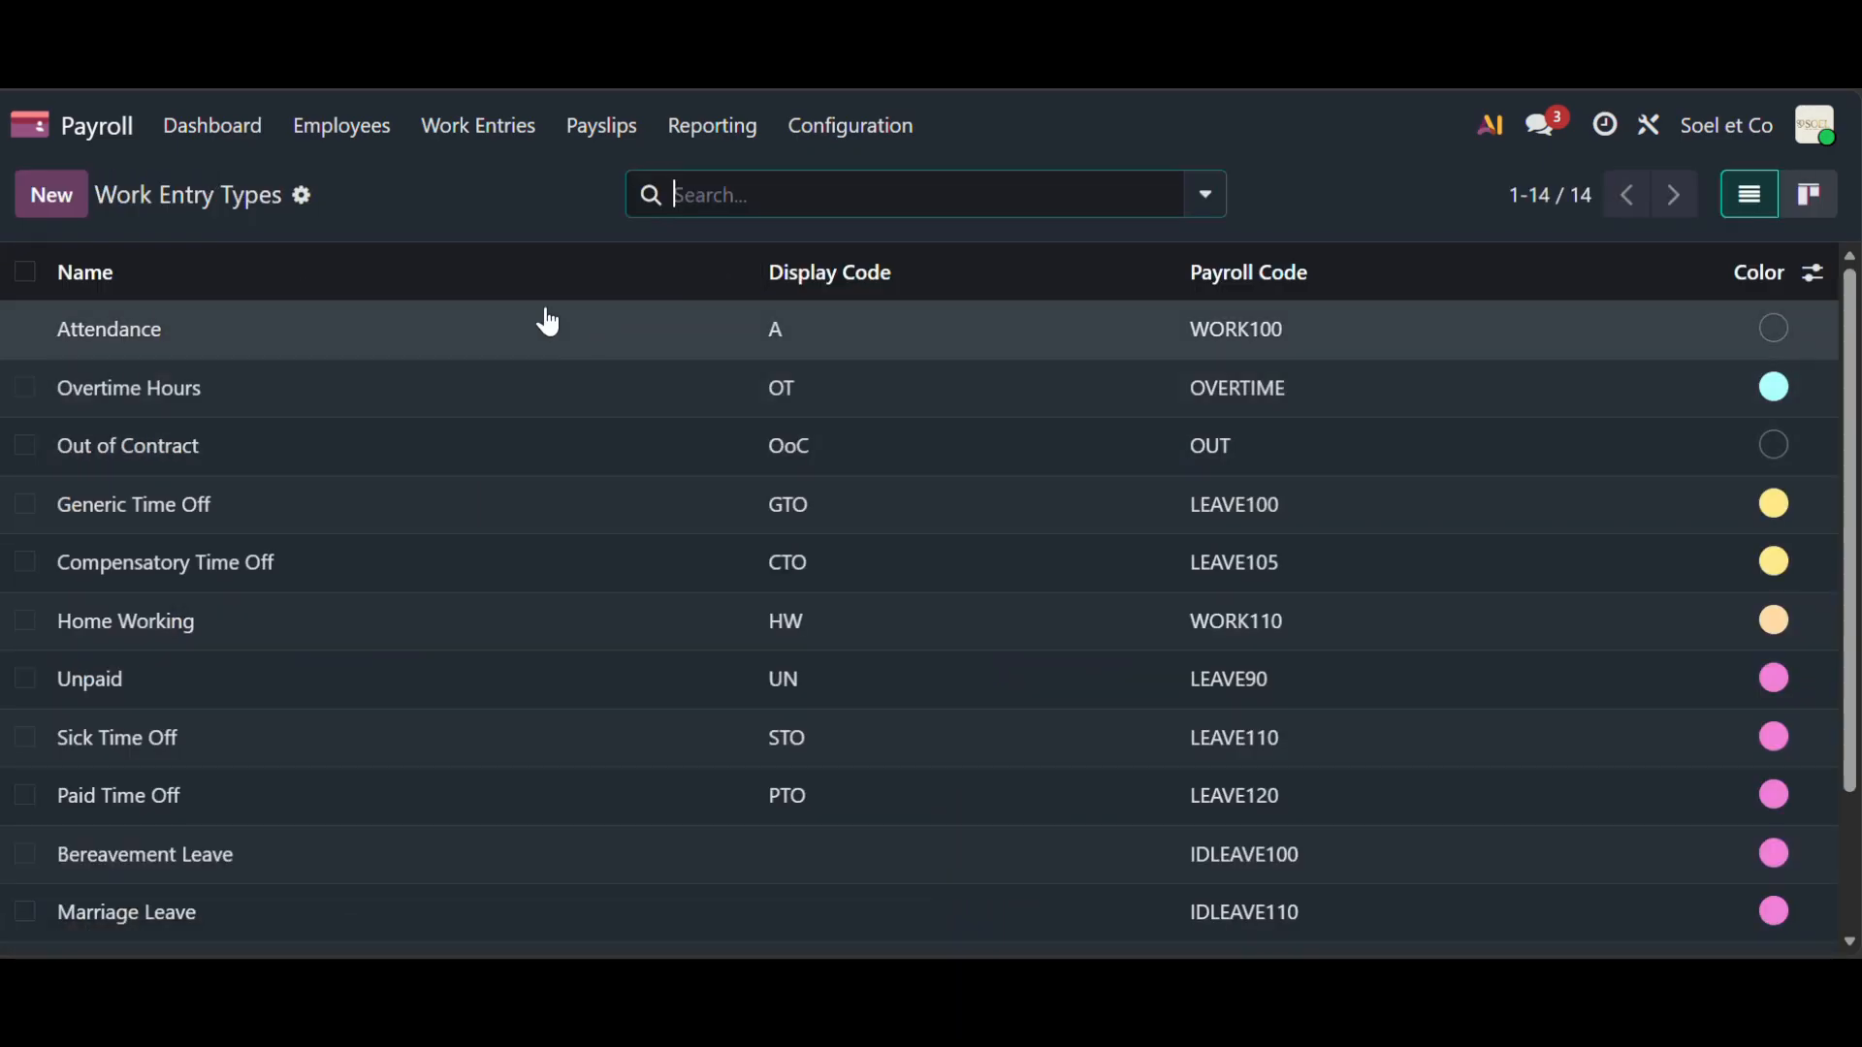
- Open the Overtime Hours work entry type, then go to Working Schedules
{"action": "left_click", "coordinate": [198, 402]}
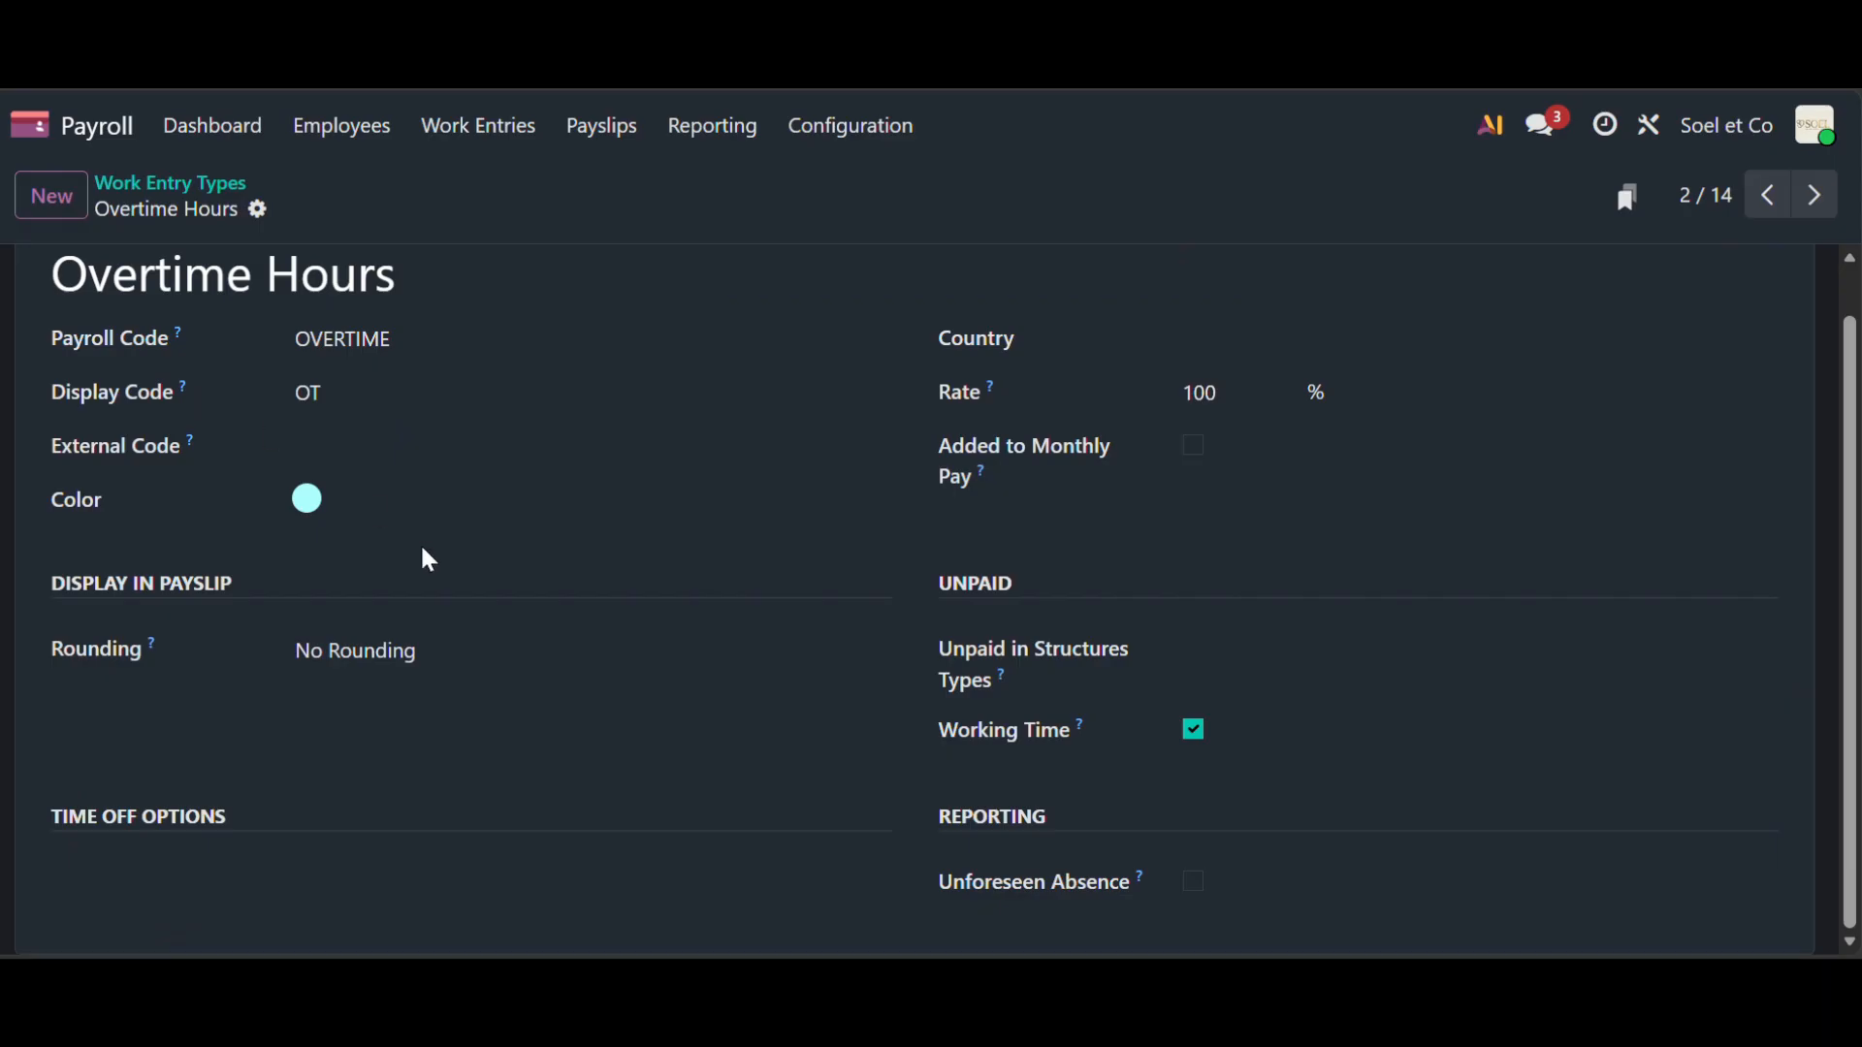
{"action": "left_click", "coordinate": [840, 131]}
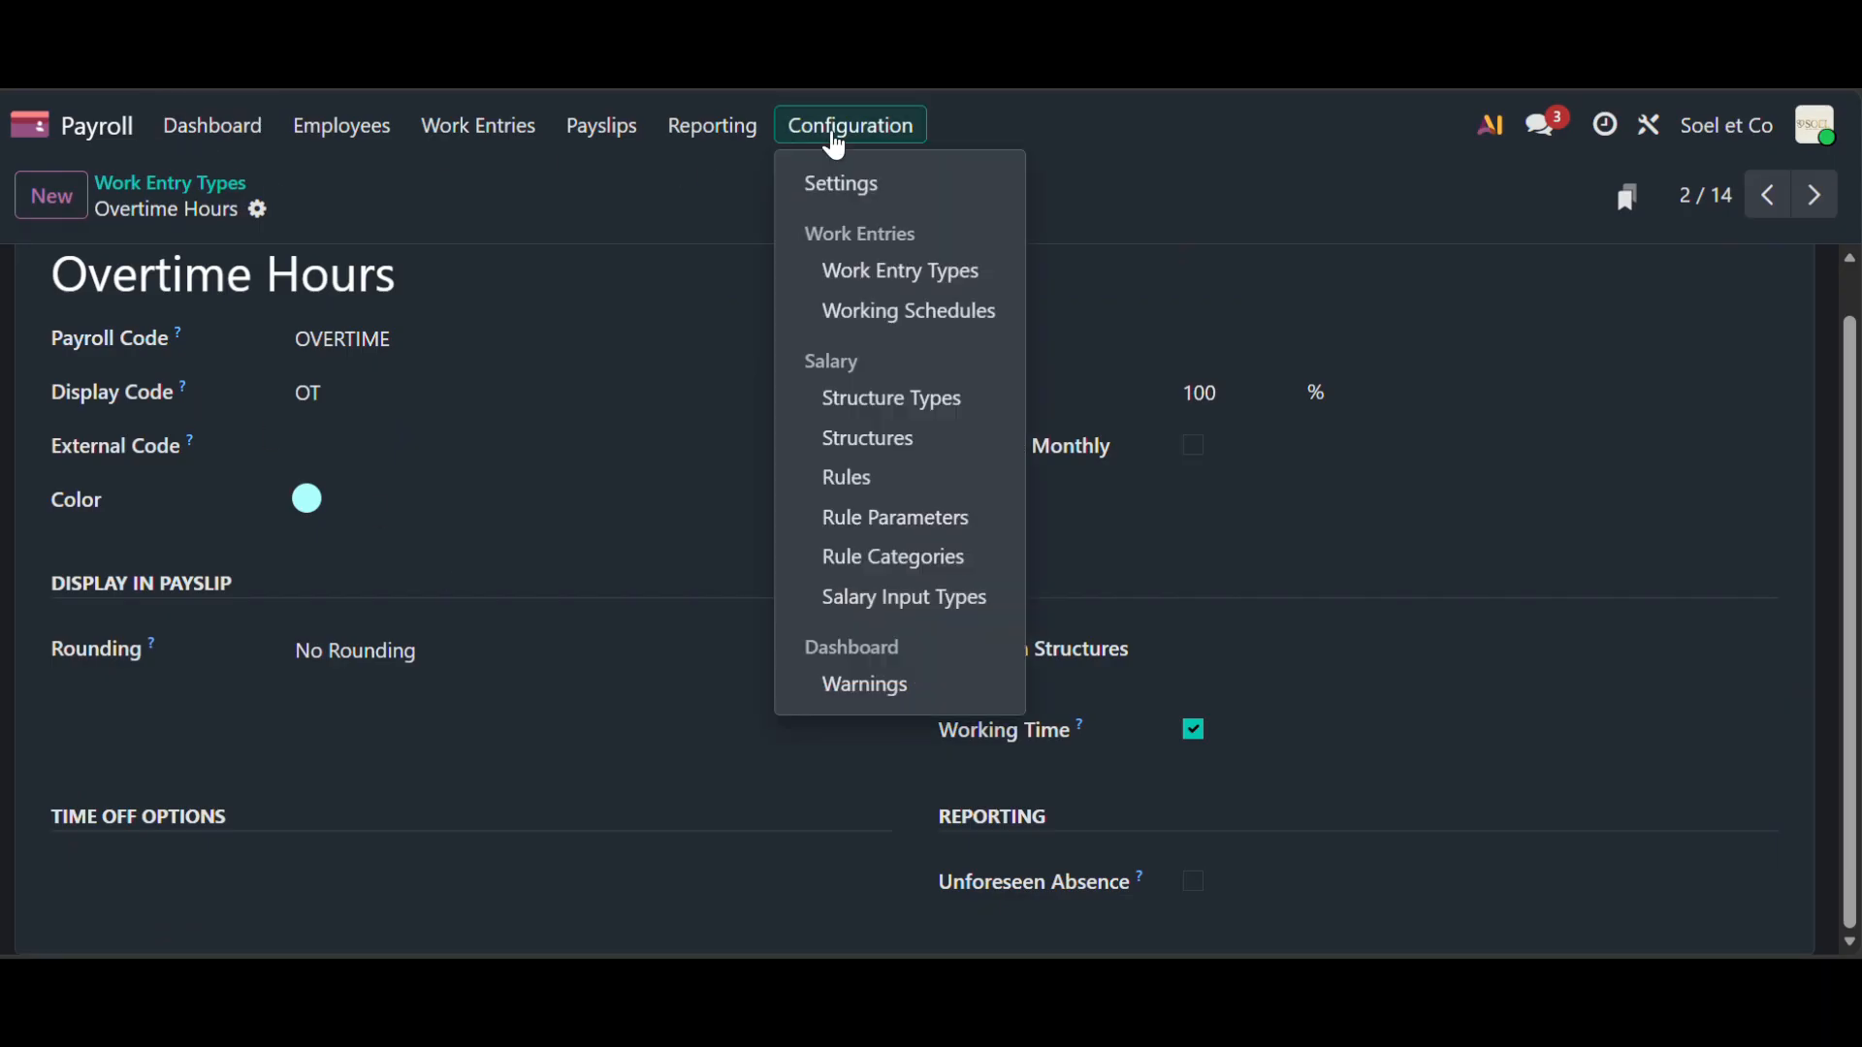
{"action": "left_click", "coordinate": [914, 312]}
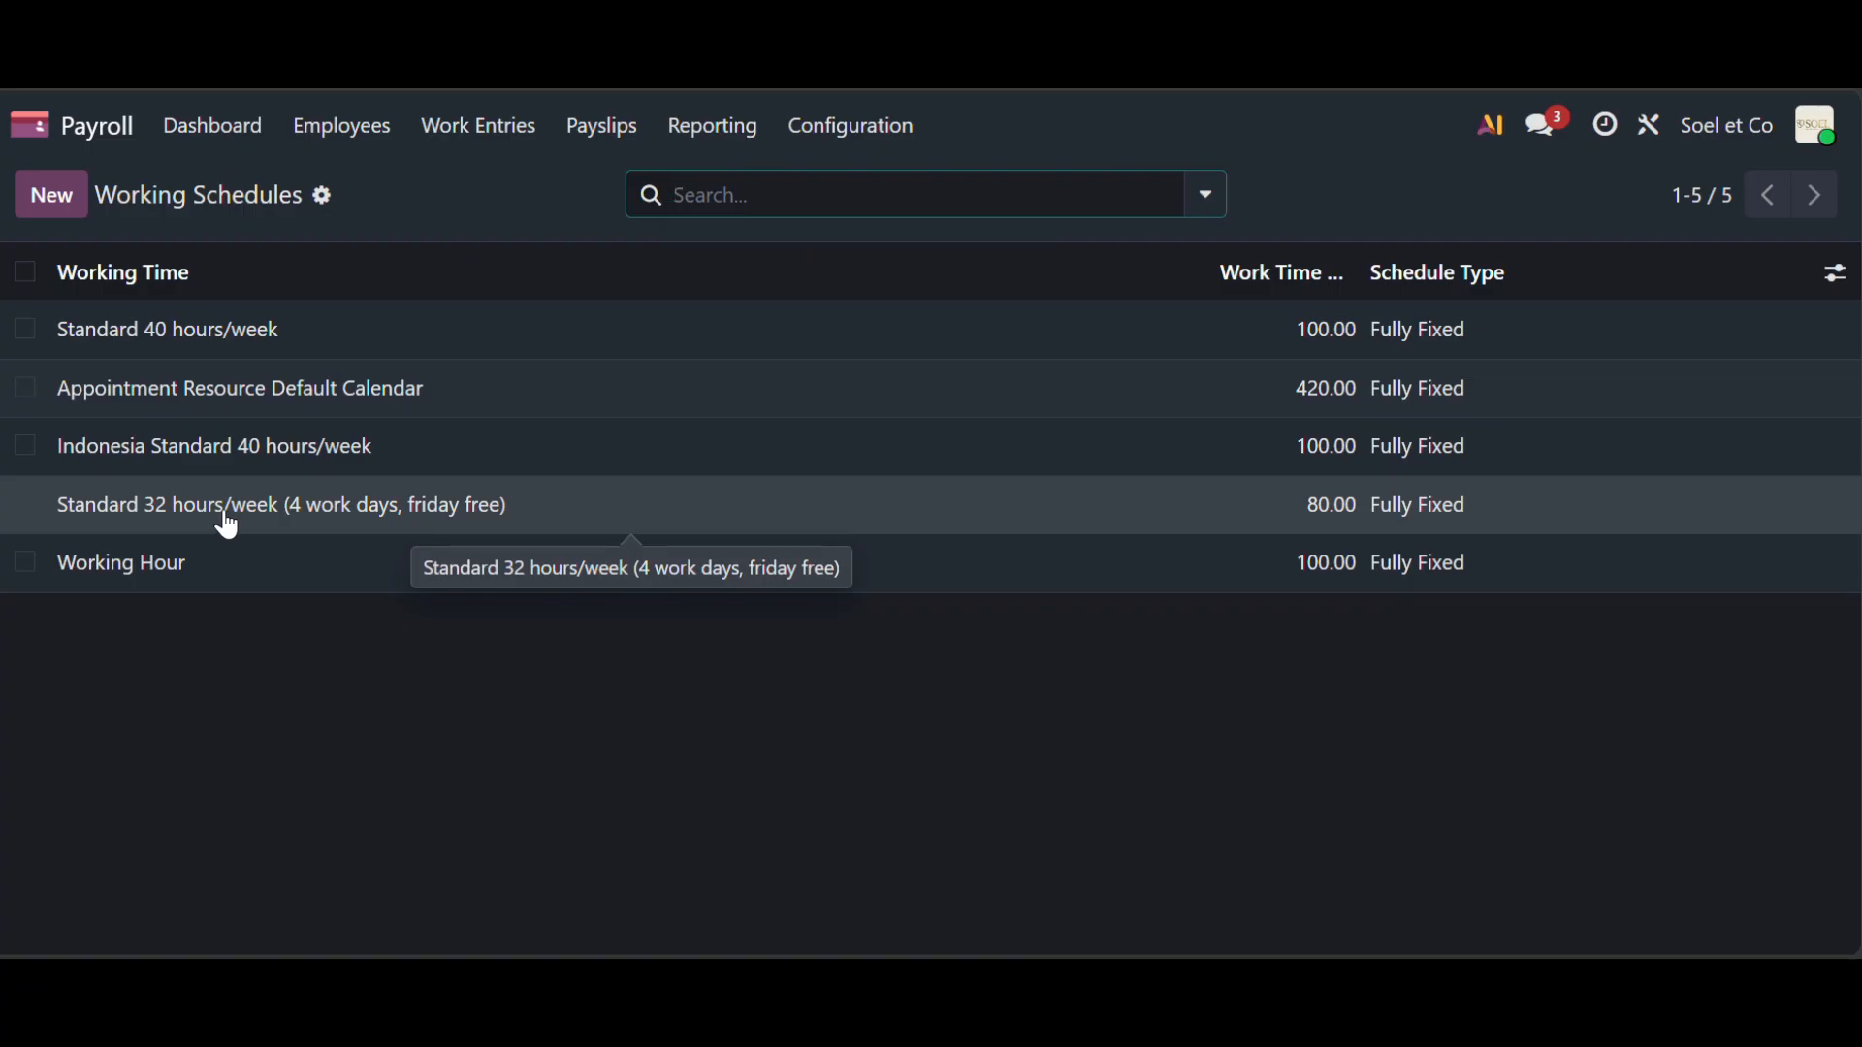
- Review the Standard 32 hours/week schedule's working hours, then go to Structure Types
{"action": "left_click", "coordinate": [424, 520]}
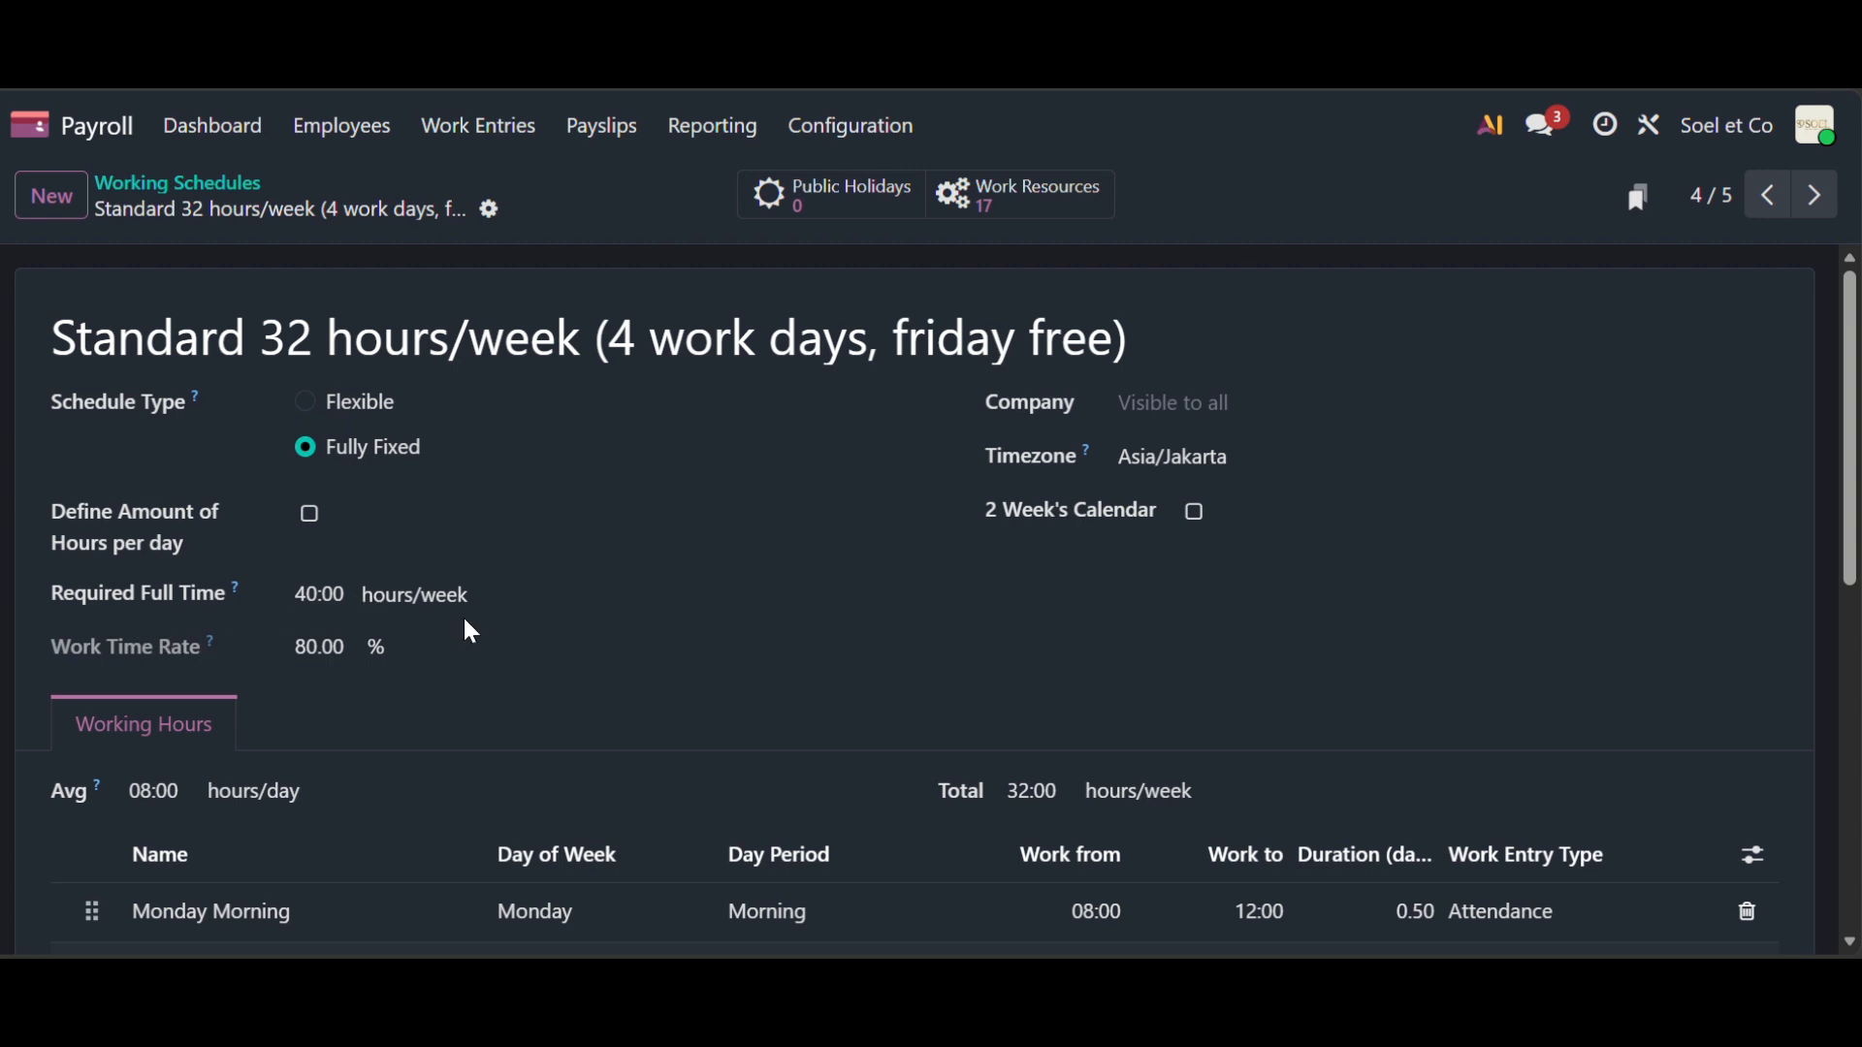
{"action": "scroll", "coordinate": [515, 665], "scroll_direction": "down", "scroll_amount": 3}
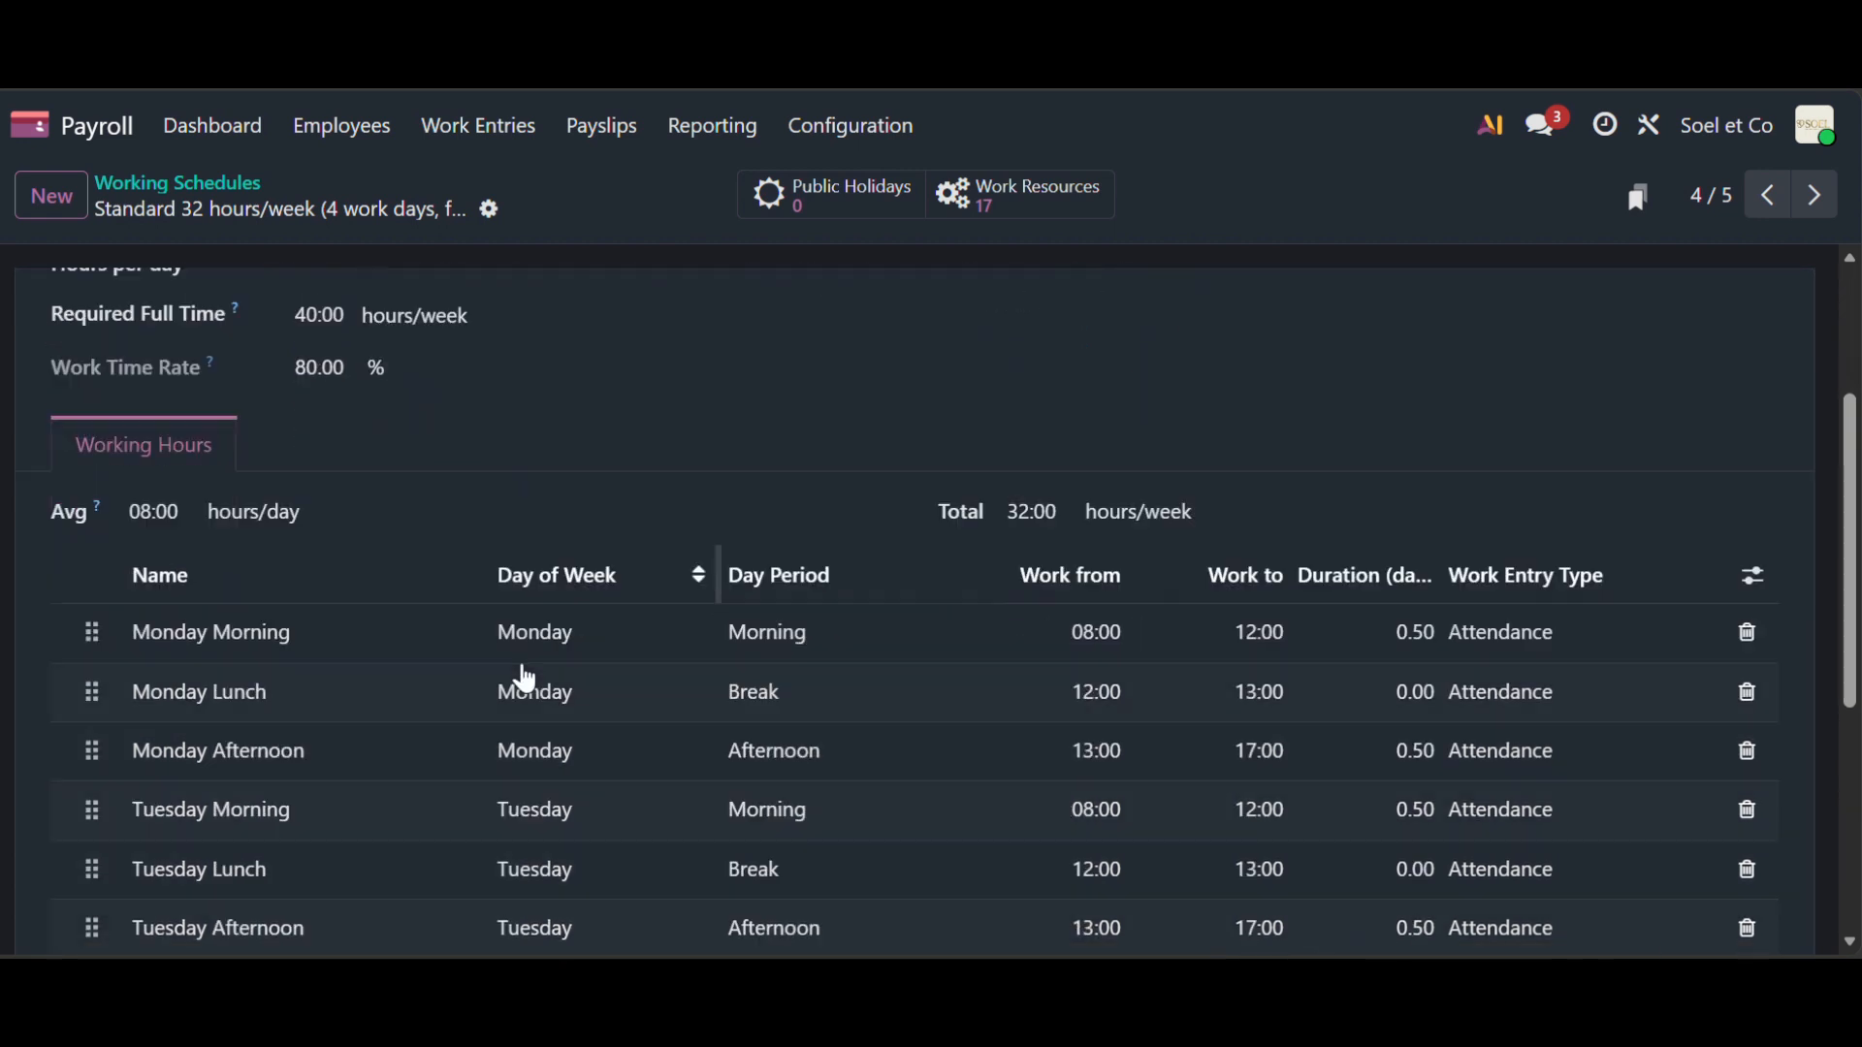
{"action": "scroll", "coordinate": [525, 679], "scroll_direction": "down", "scroll_amount": 3}
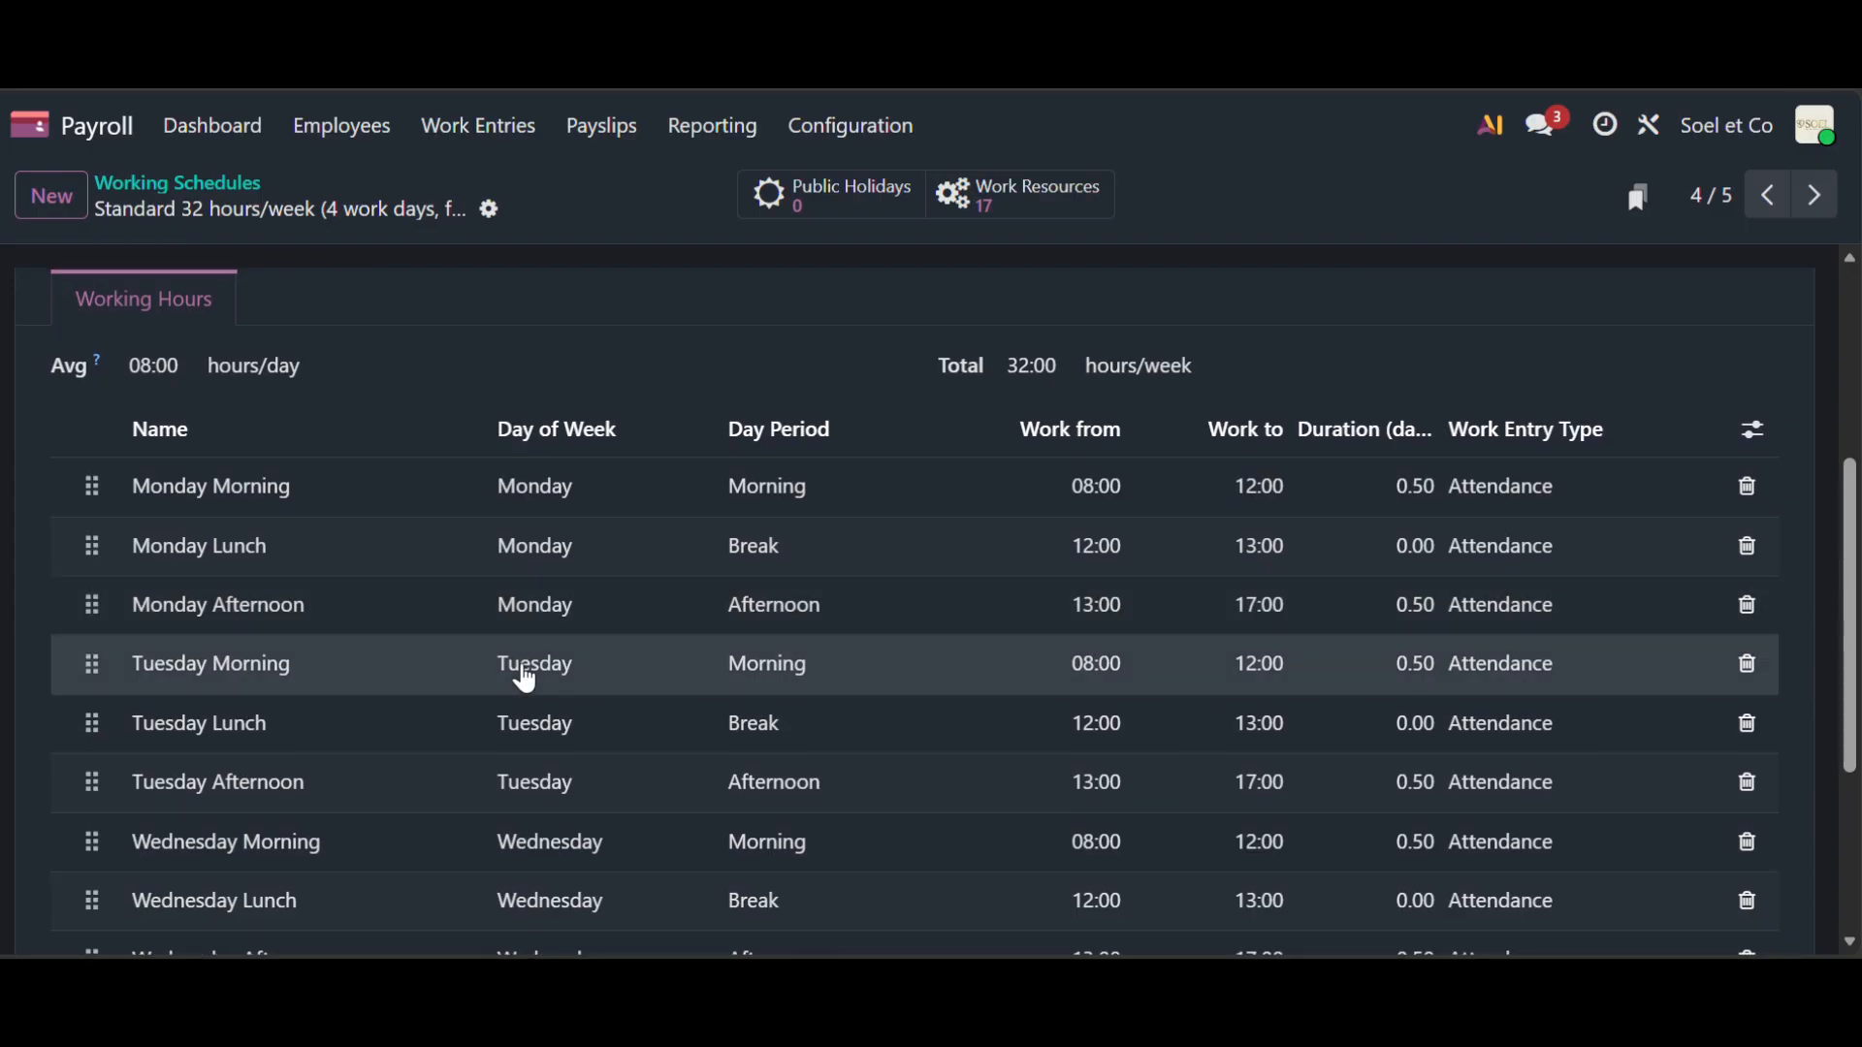
{"action": "scroll", "coordinate": [520, 673], "scroll_direction": "down", "scroll_amount": 3}
{"action": "scroll", "coordinate": [274, 362], "scroll_direction": "down", "scroll_amount": 1}
{"action": "scroll", "coordinate": [262, 427], "scroll_direction": "down", "scroll_amount": 3}
{"action": "scroll", "coordinate": [681, 752], "scroll_direction": "up", "scroll_amount": 8}
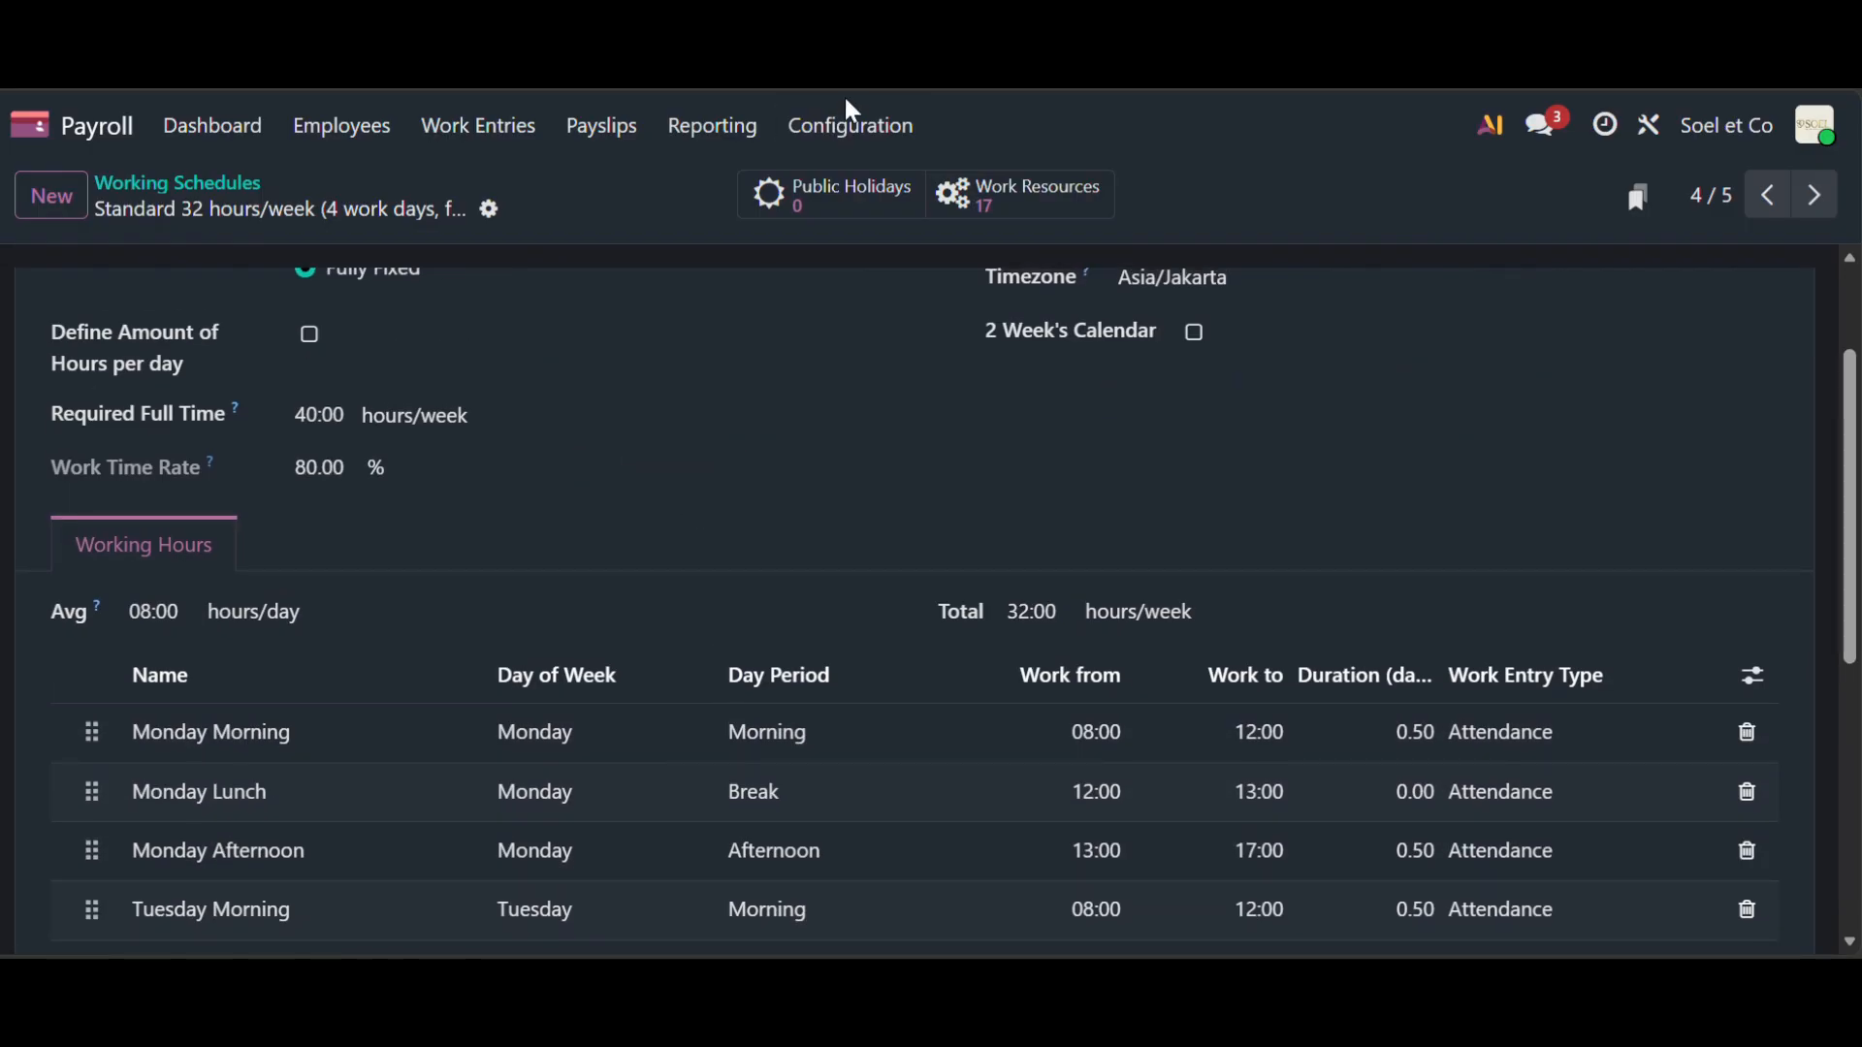
{"action": "left_click", "coordinate": [853, 126]}
{"action": "left_click", "coordinate": [914, 398]}
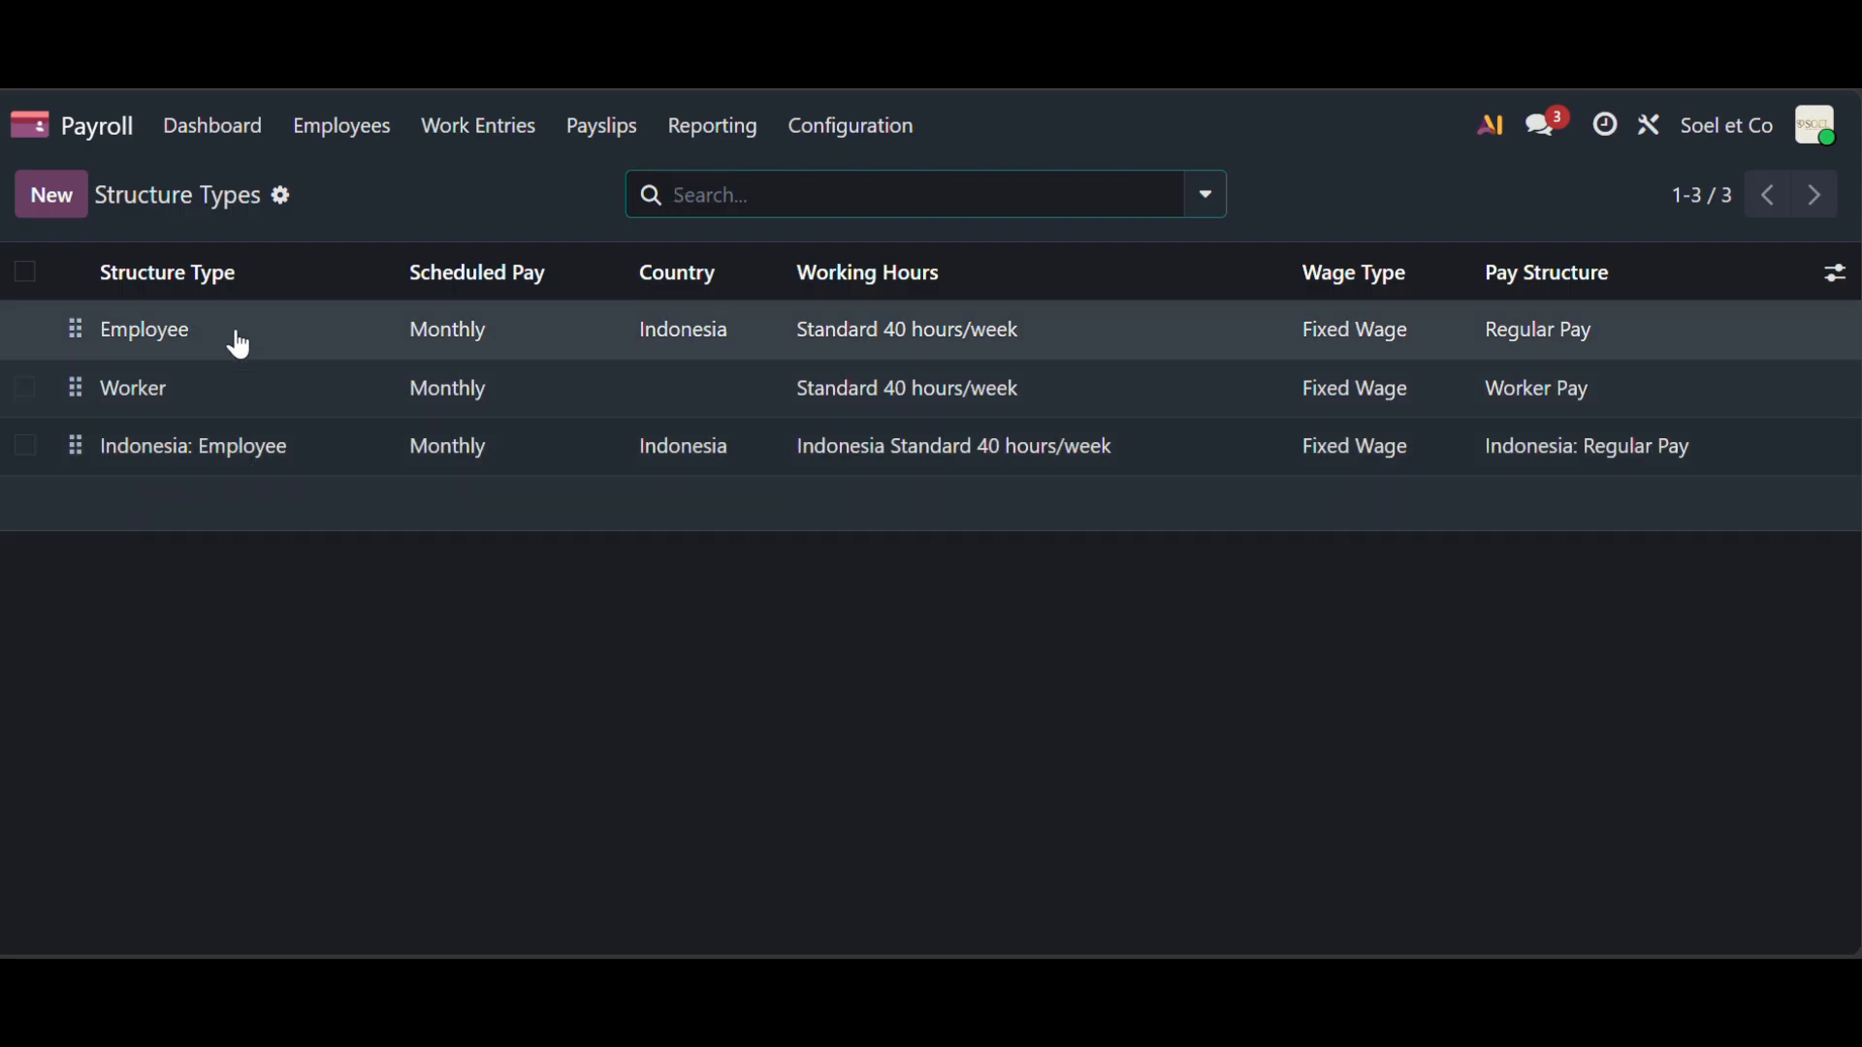
- Inspect Employee structure type fields, keeping Standard 40 hours/week, Regular Pay and Attendance, then open Structures
{"action": "left_click", "coordinate": [241, 346]}
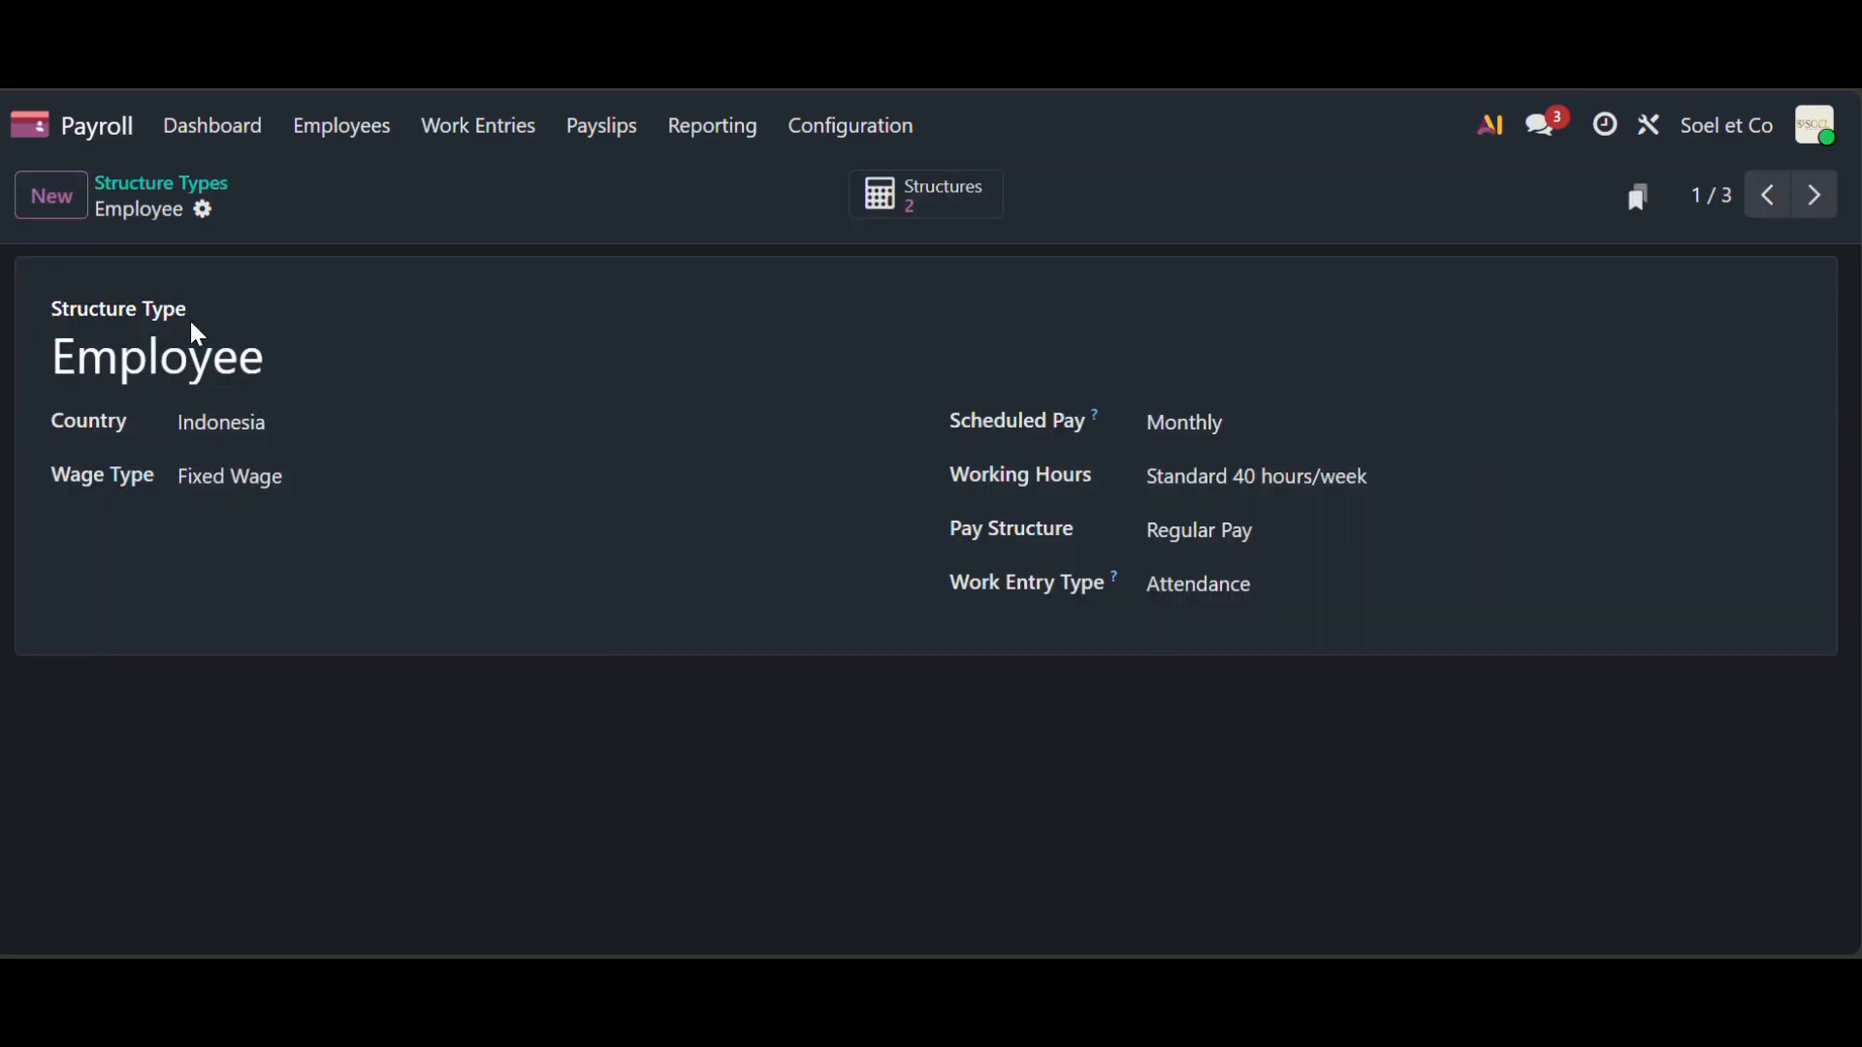
{"action": "left_click", "coordinate": [347, 428]}
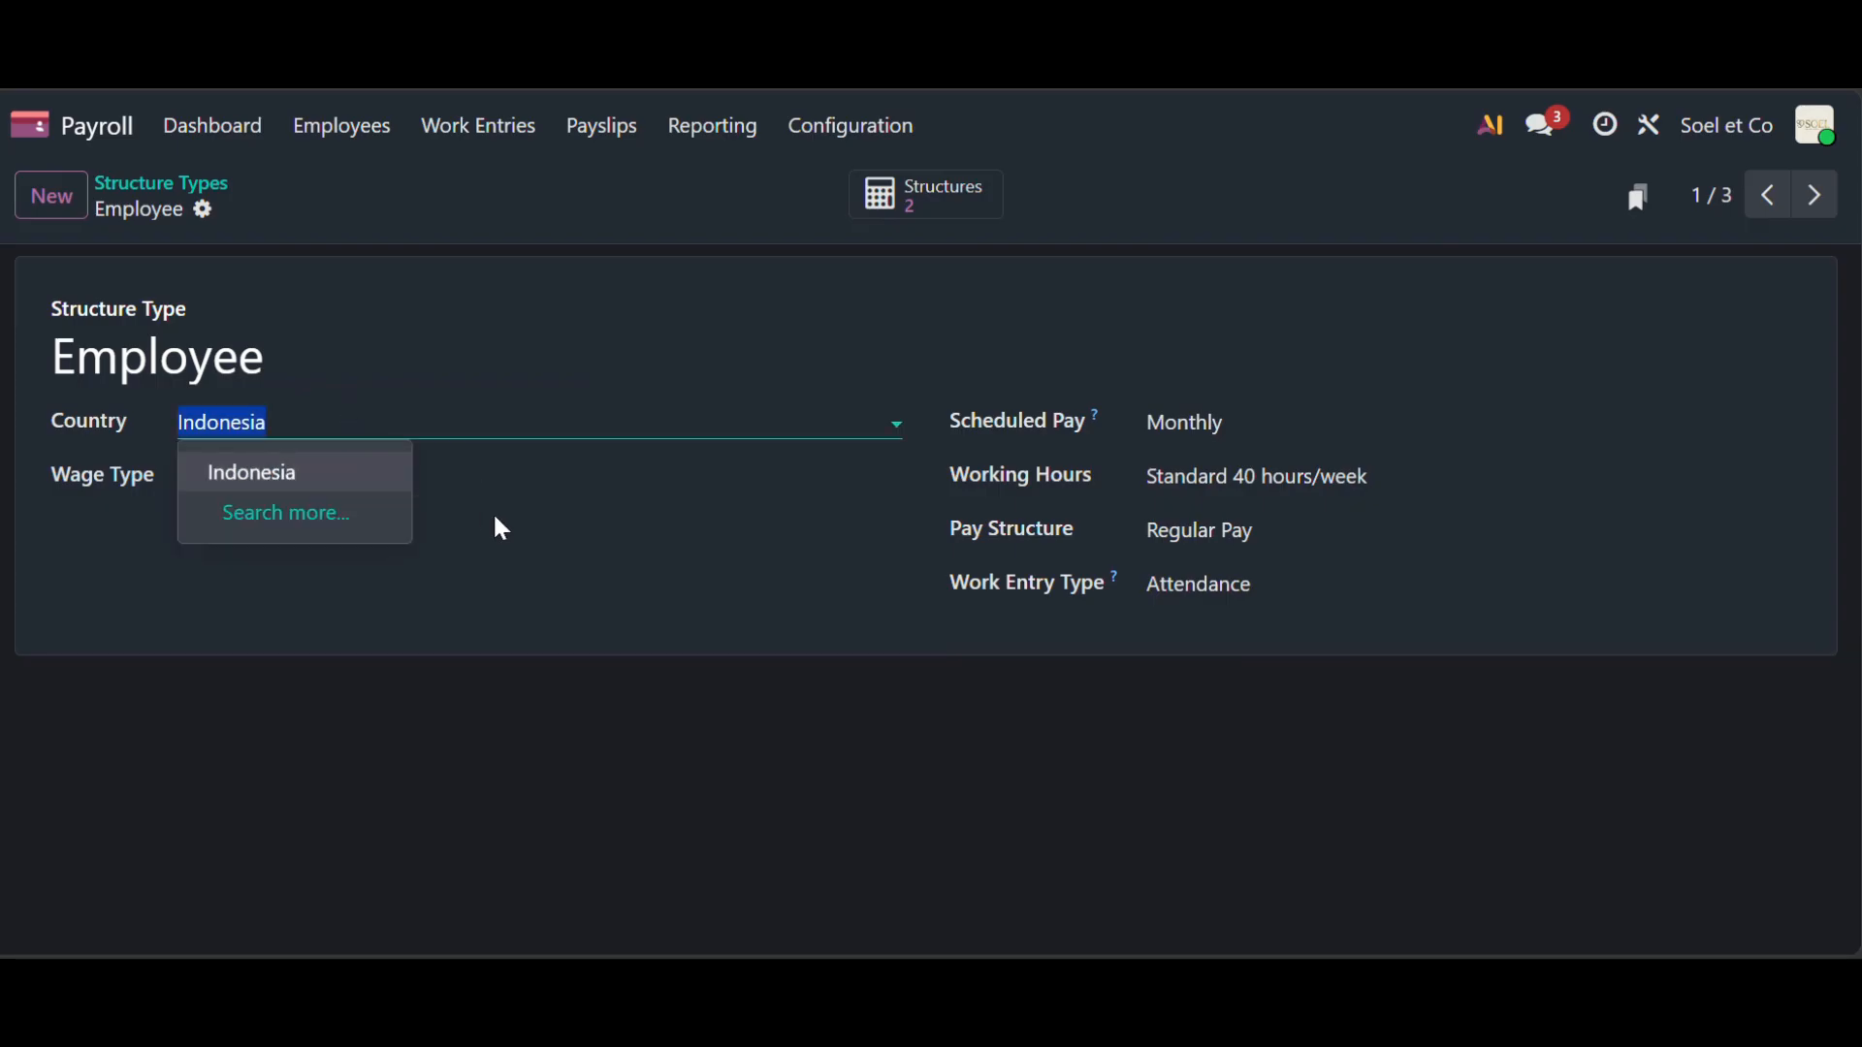
{"action": "left_click", "coordinate": [482, 467]}
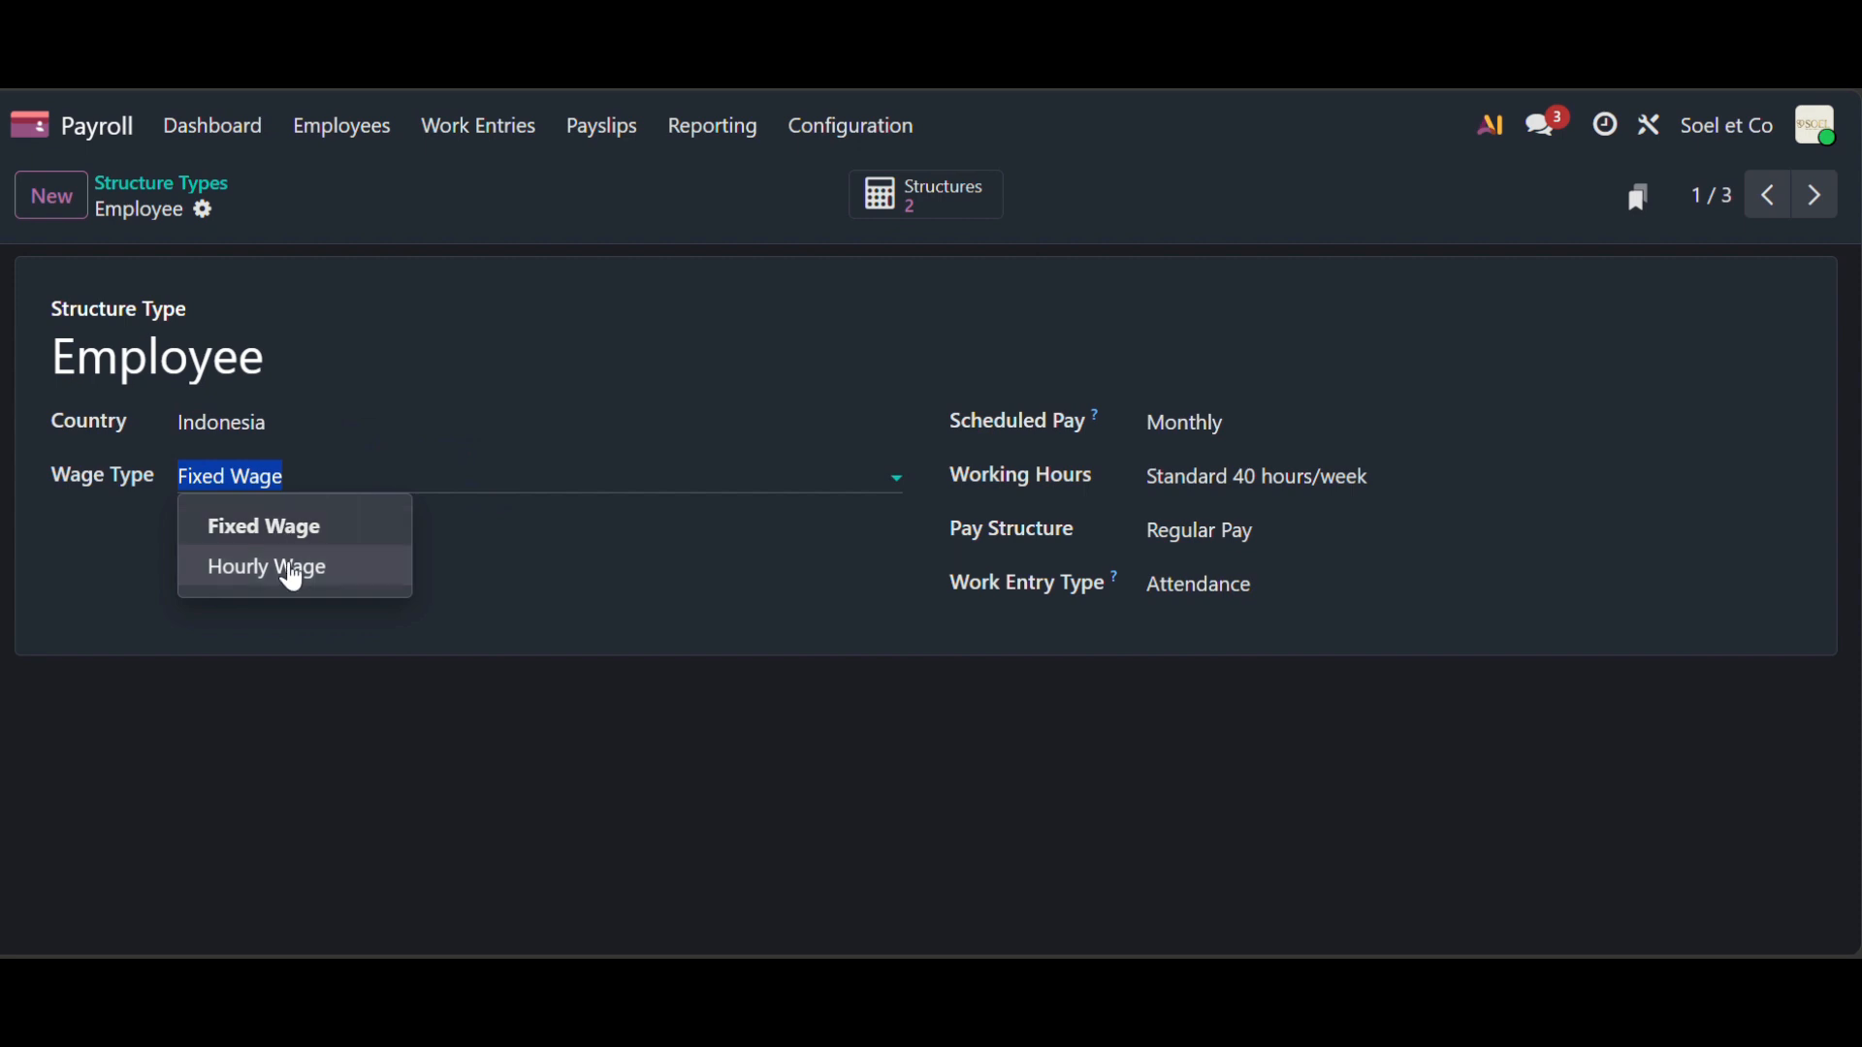
{"action": "left_click", "coordinate": [1263, 424]}
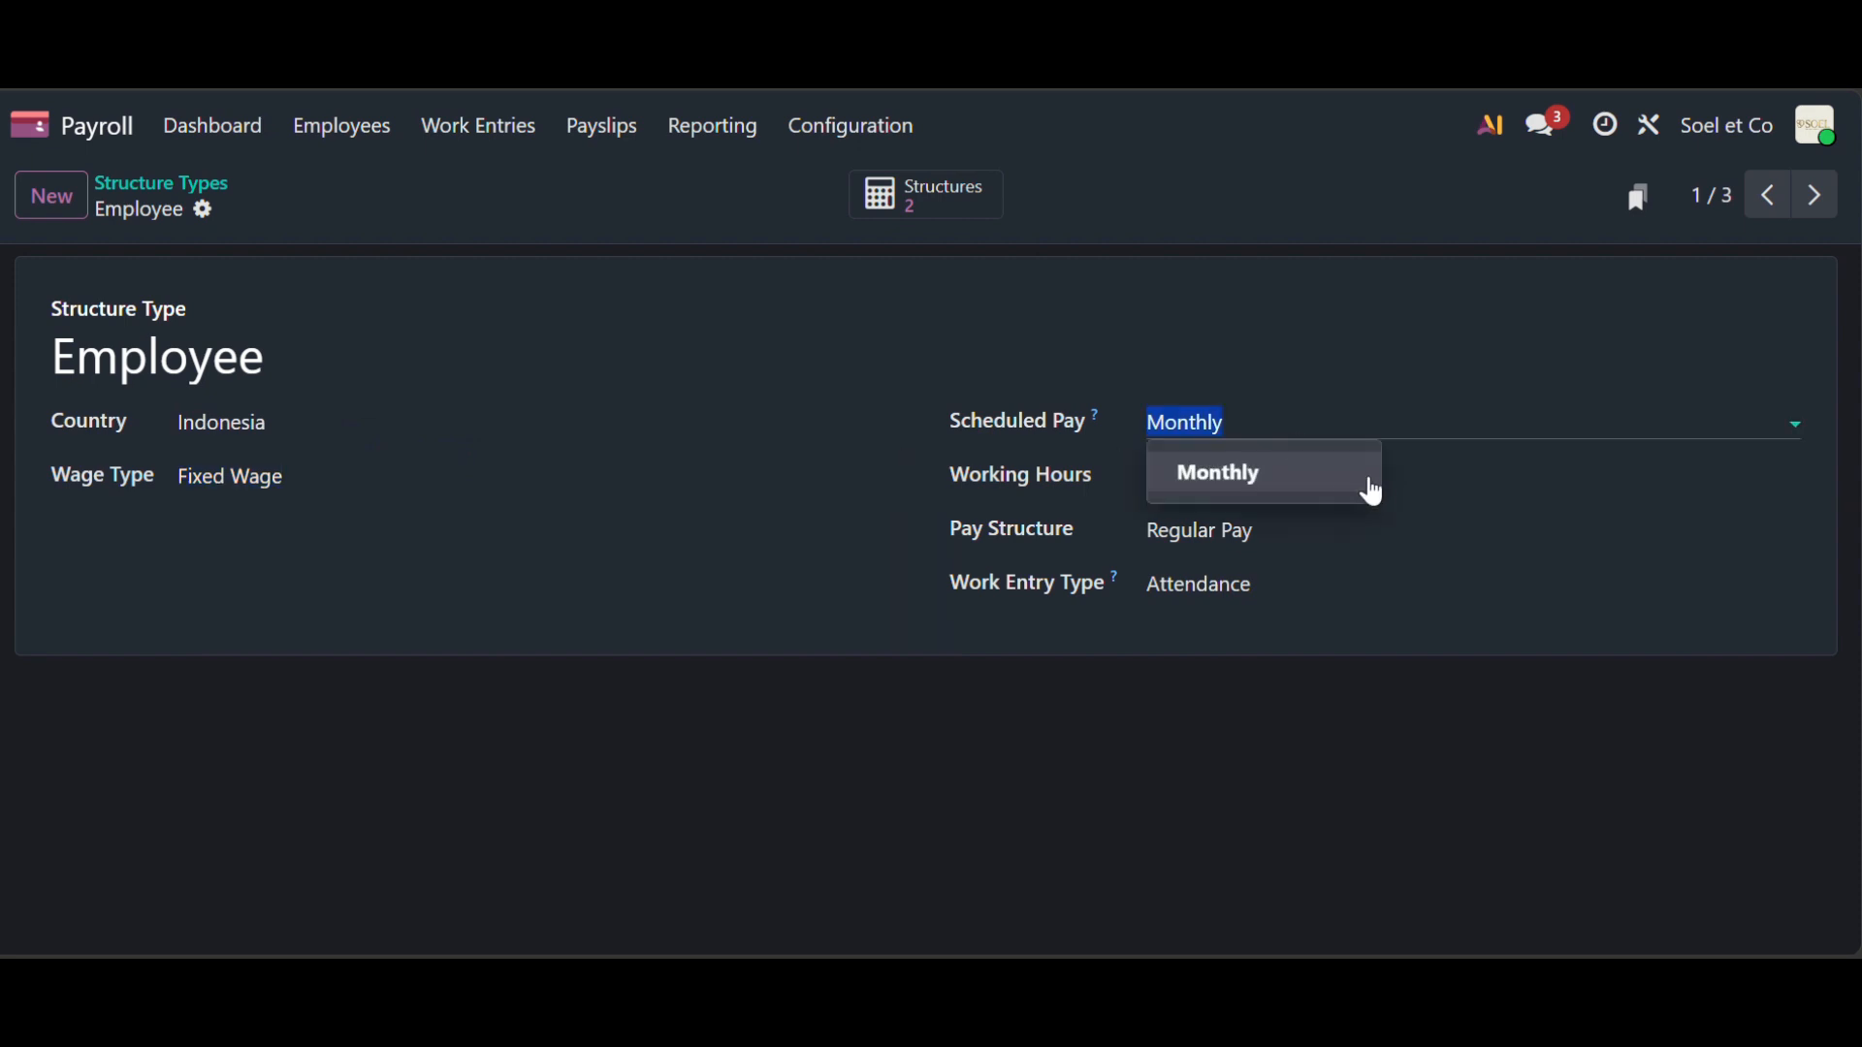
{"action": "left_click", "coordinate": [1426, 475]}
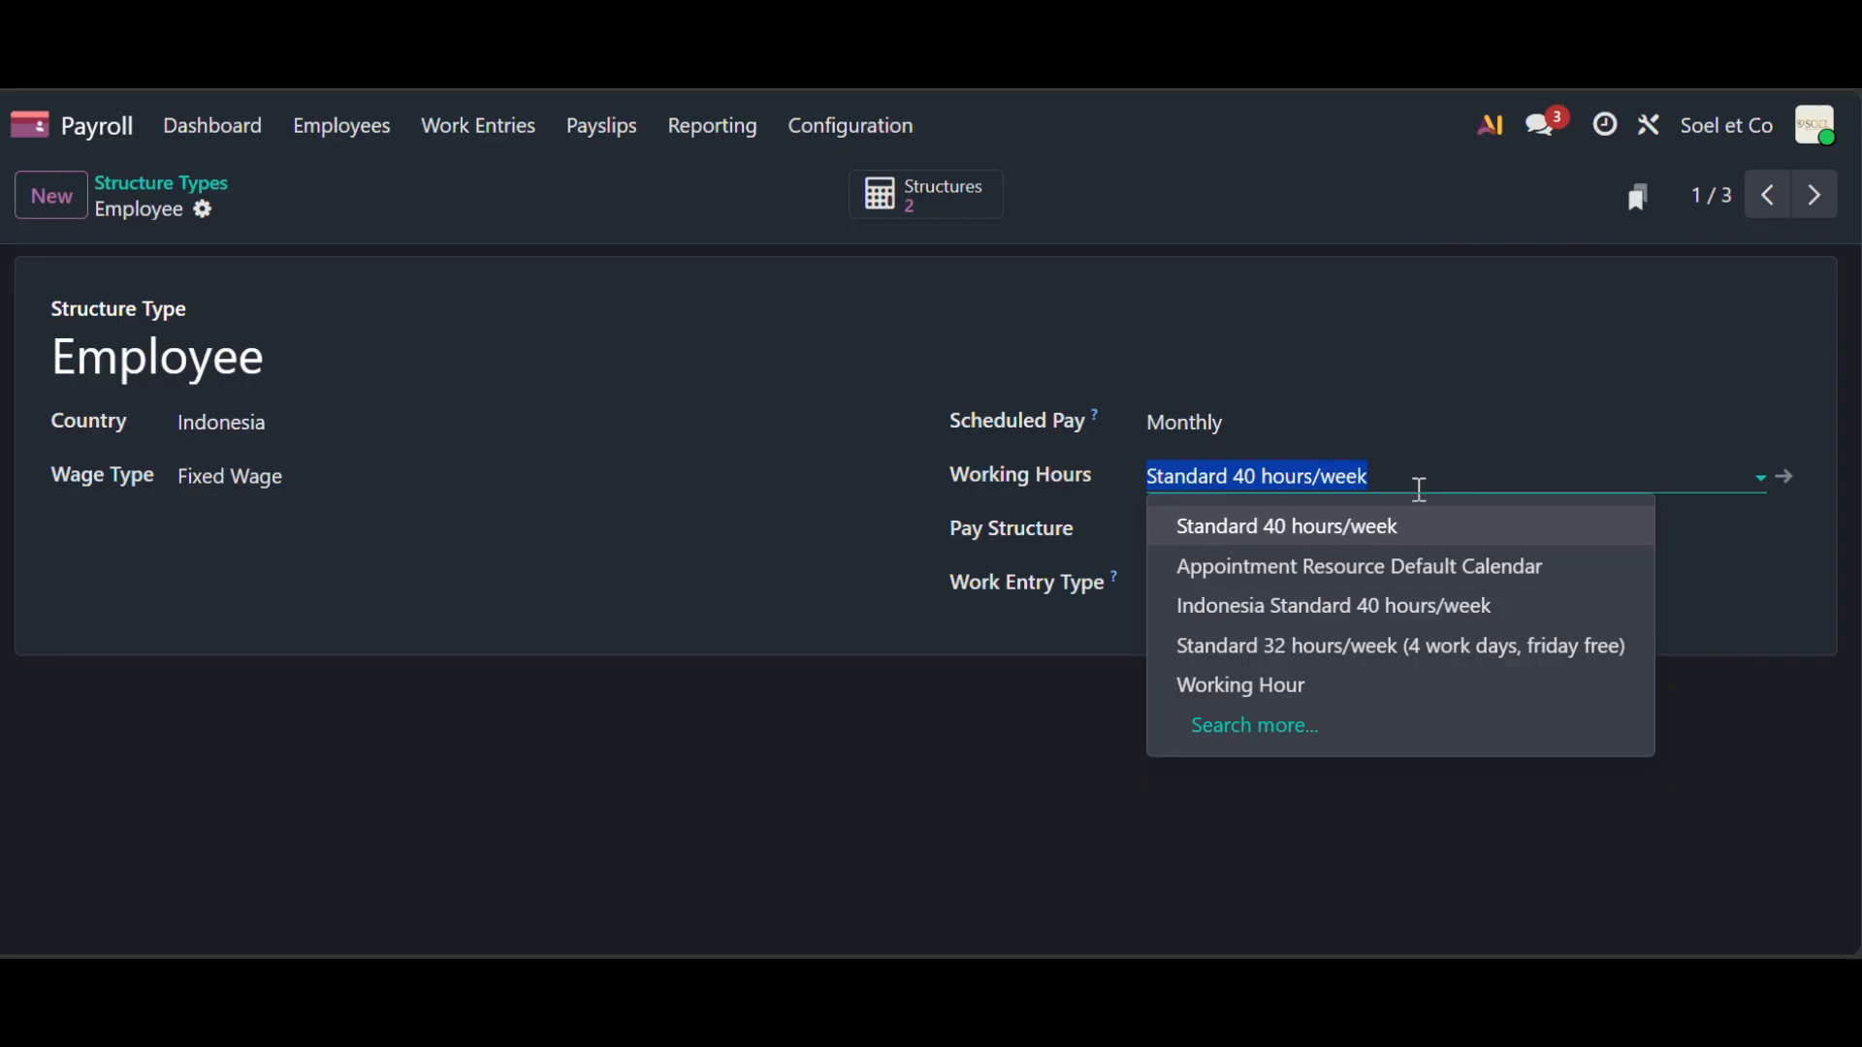
{"action": "left_click", "coordinate": [1419, 490]}
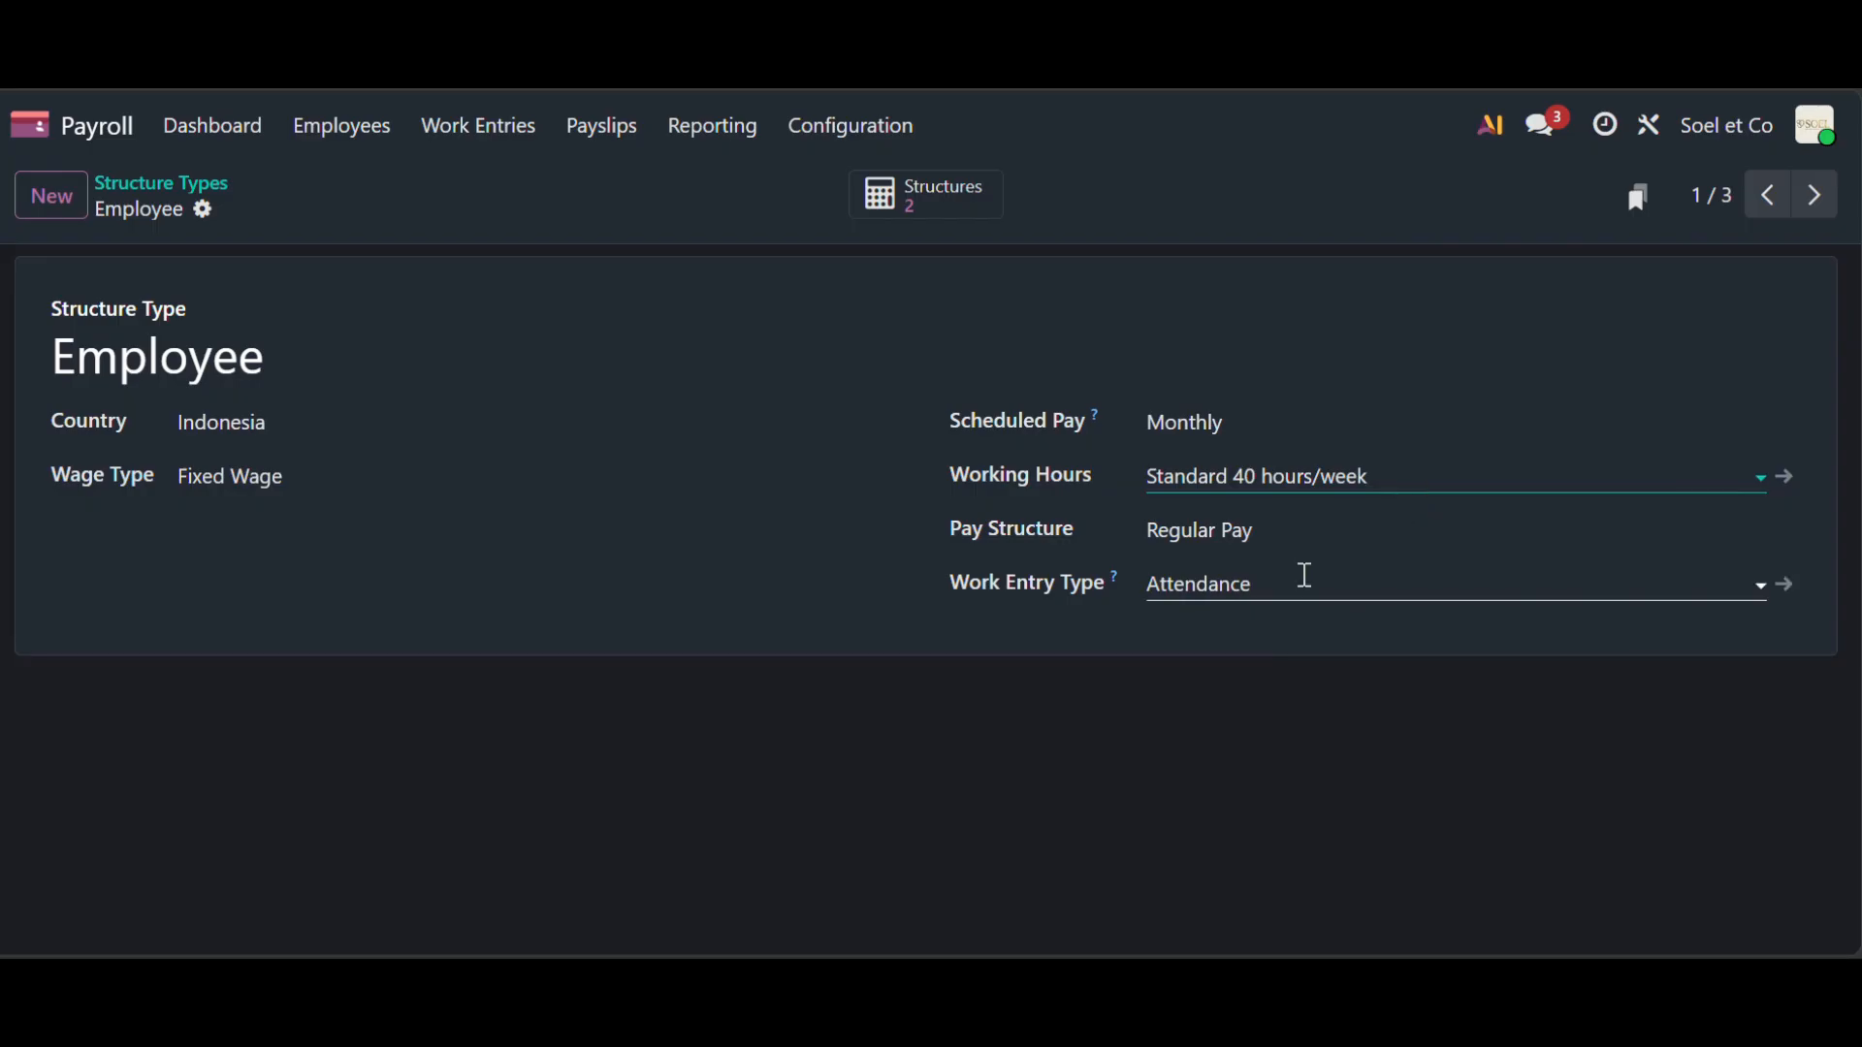
{"action": "left_click", "coordinate": [1304, 525]}
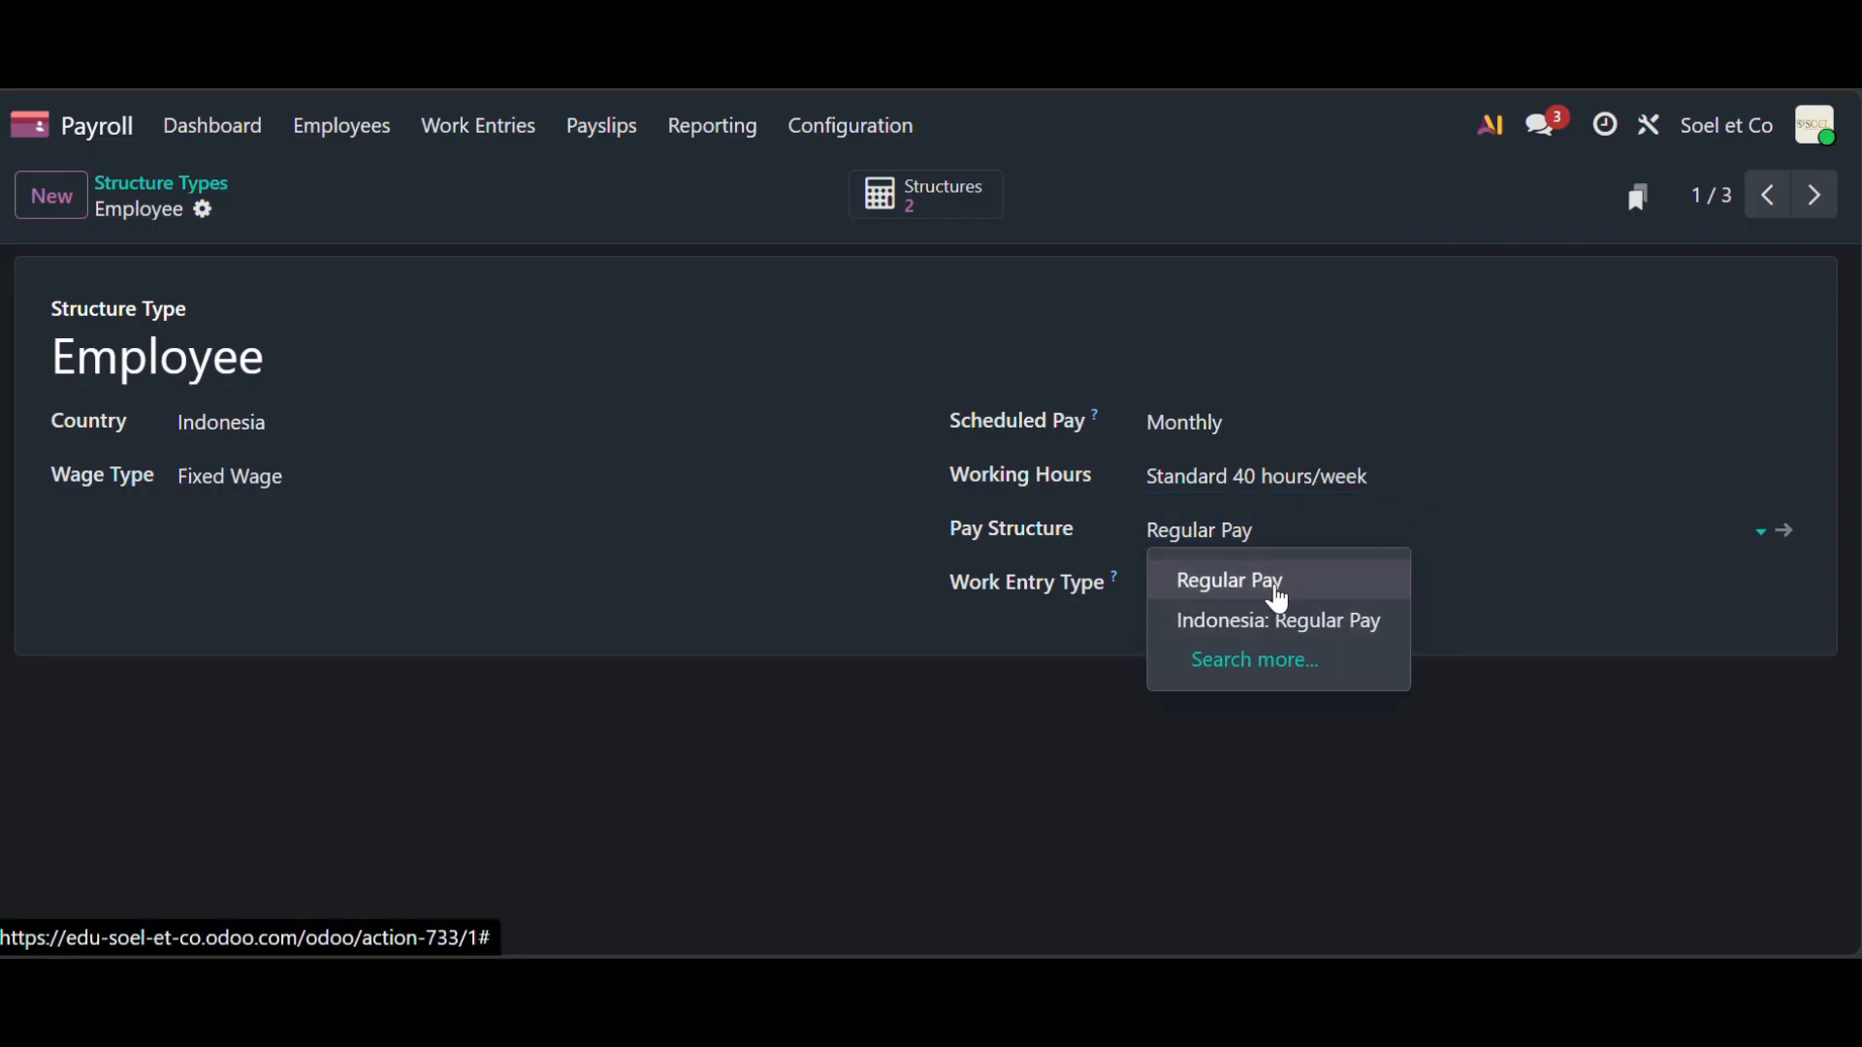
{"action": "left_click", "coordinate": [1277, 582]}
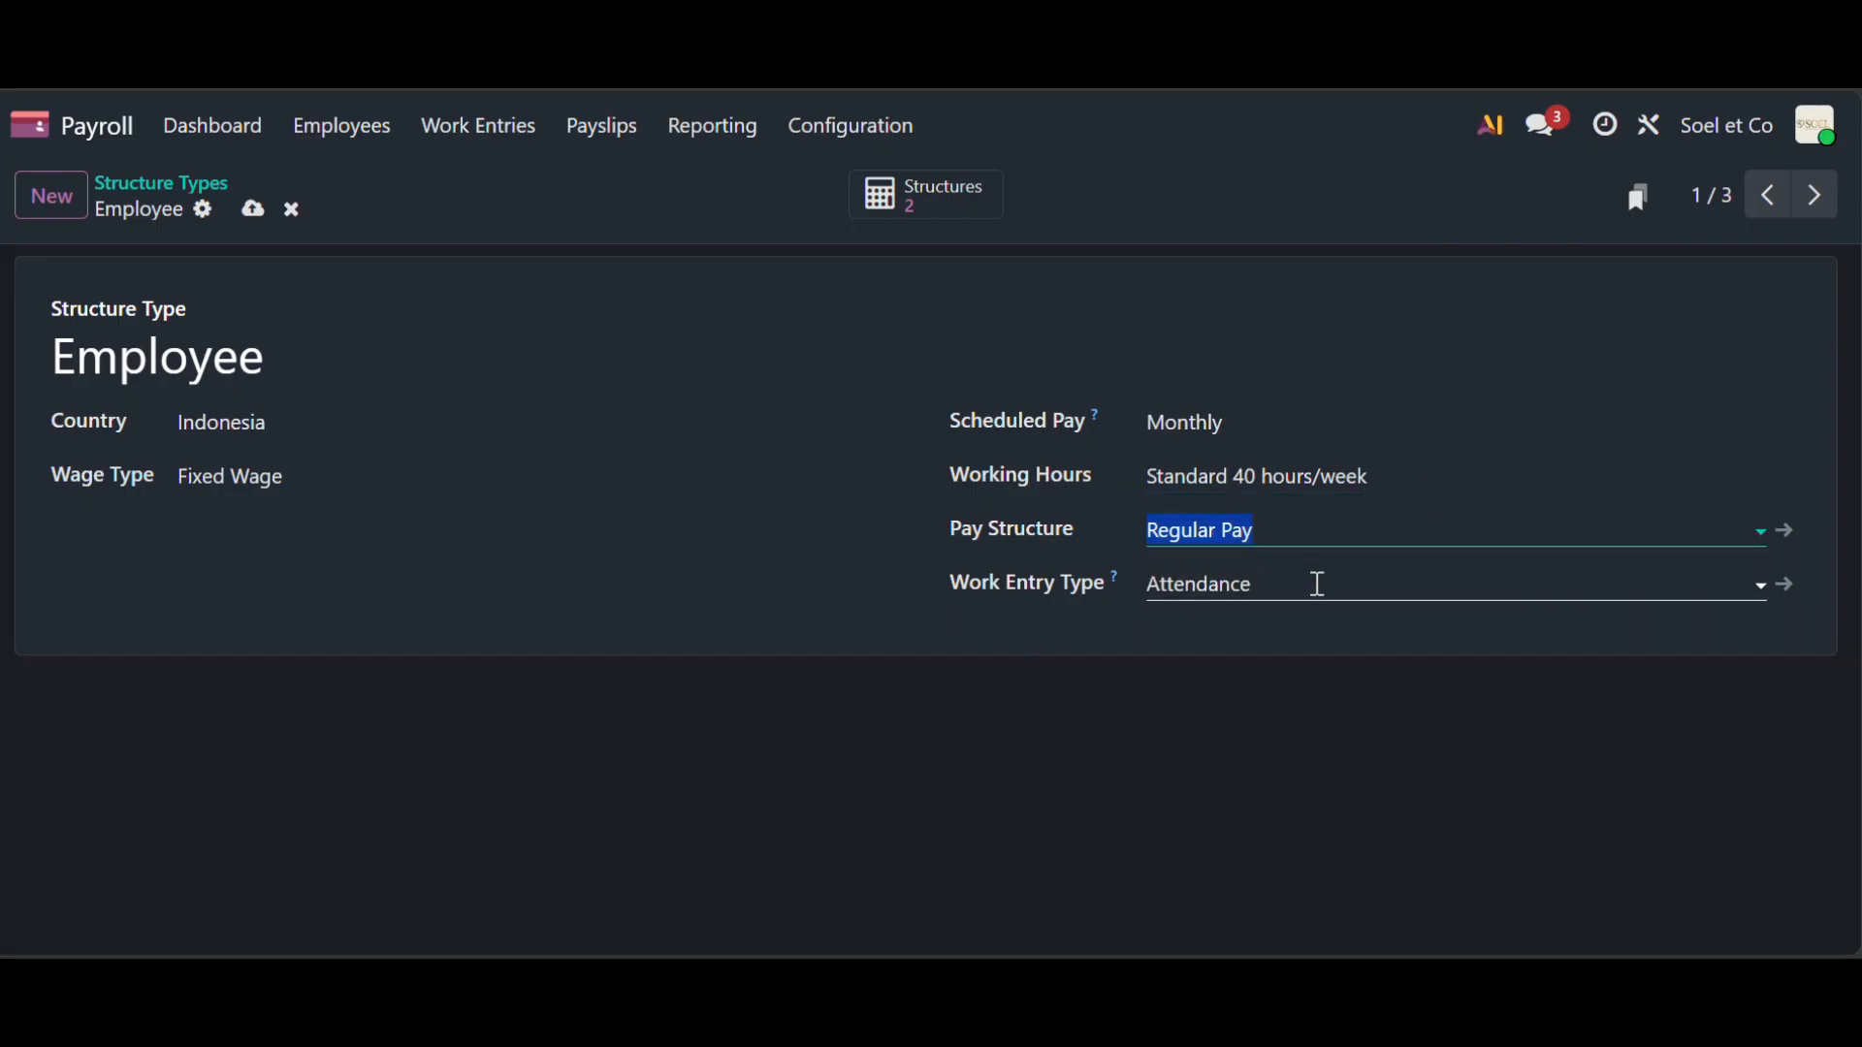
{"action": "left_click", "coordinate": [1318, 583]}
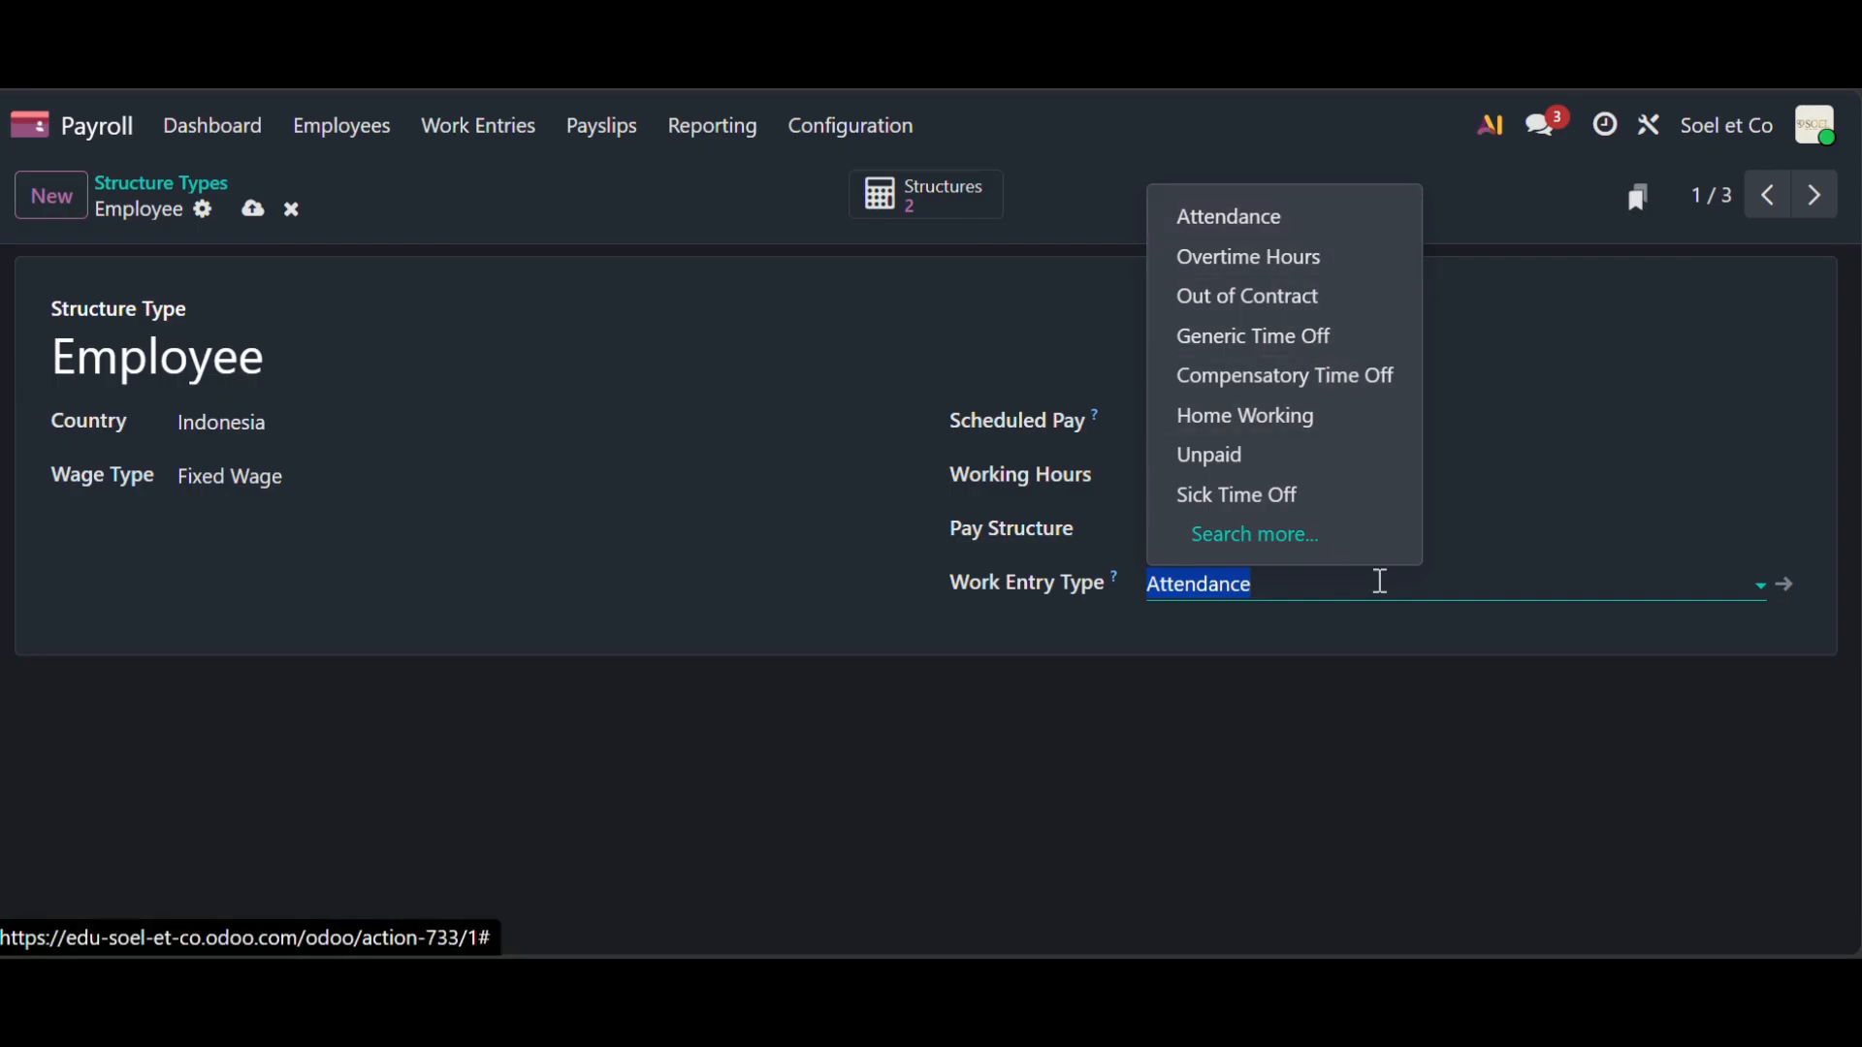
{"action": "left_click", "coordinate": [1390, 586]}
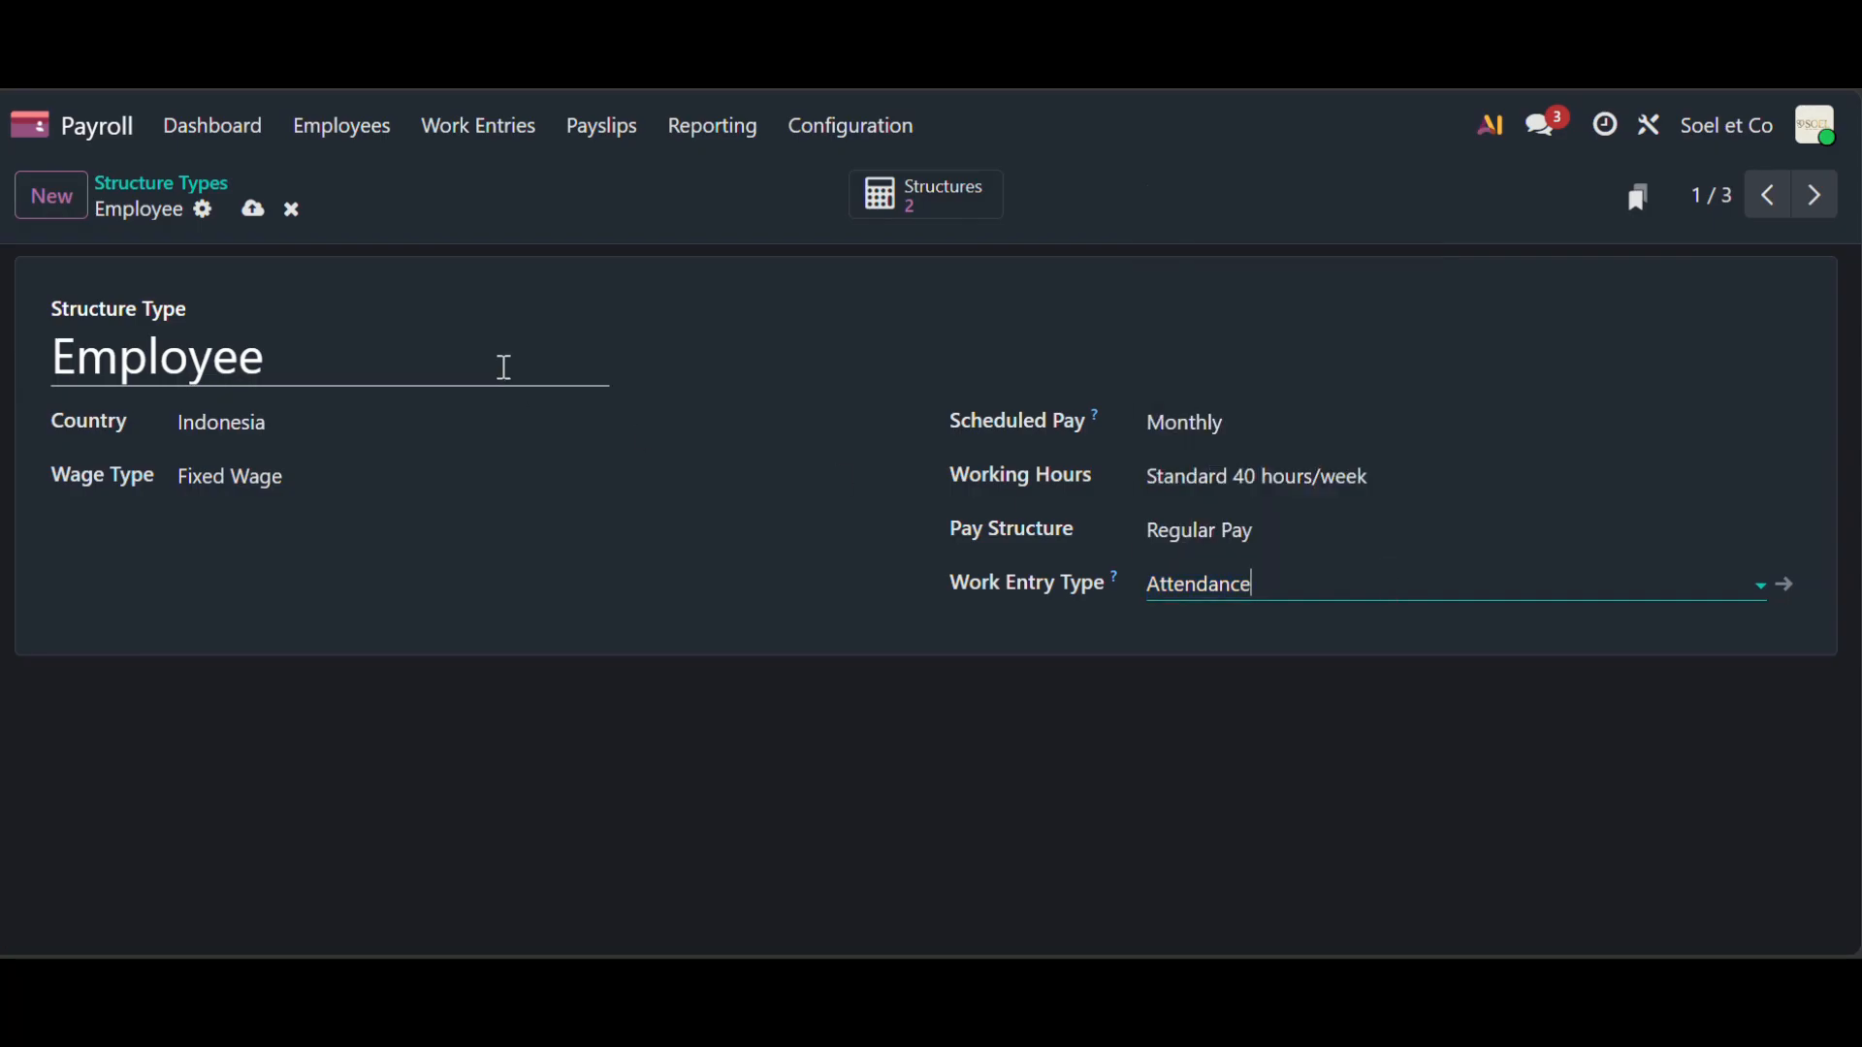
{"action": "left_click", "coordinate": [868, 126]}
{"action": "left_click", "coordinate": [915, 441]}
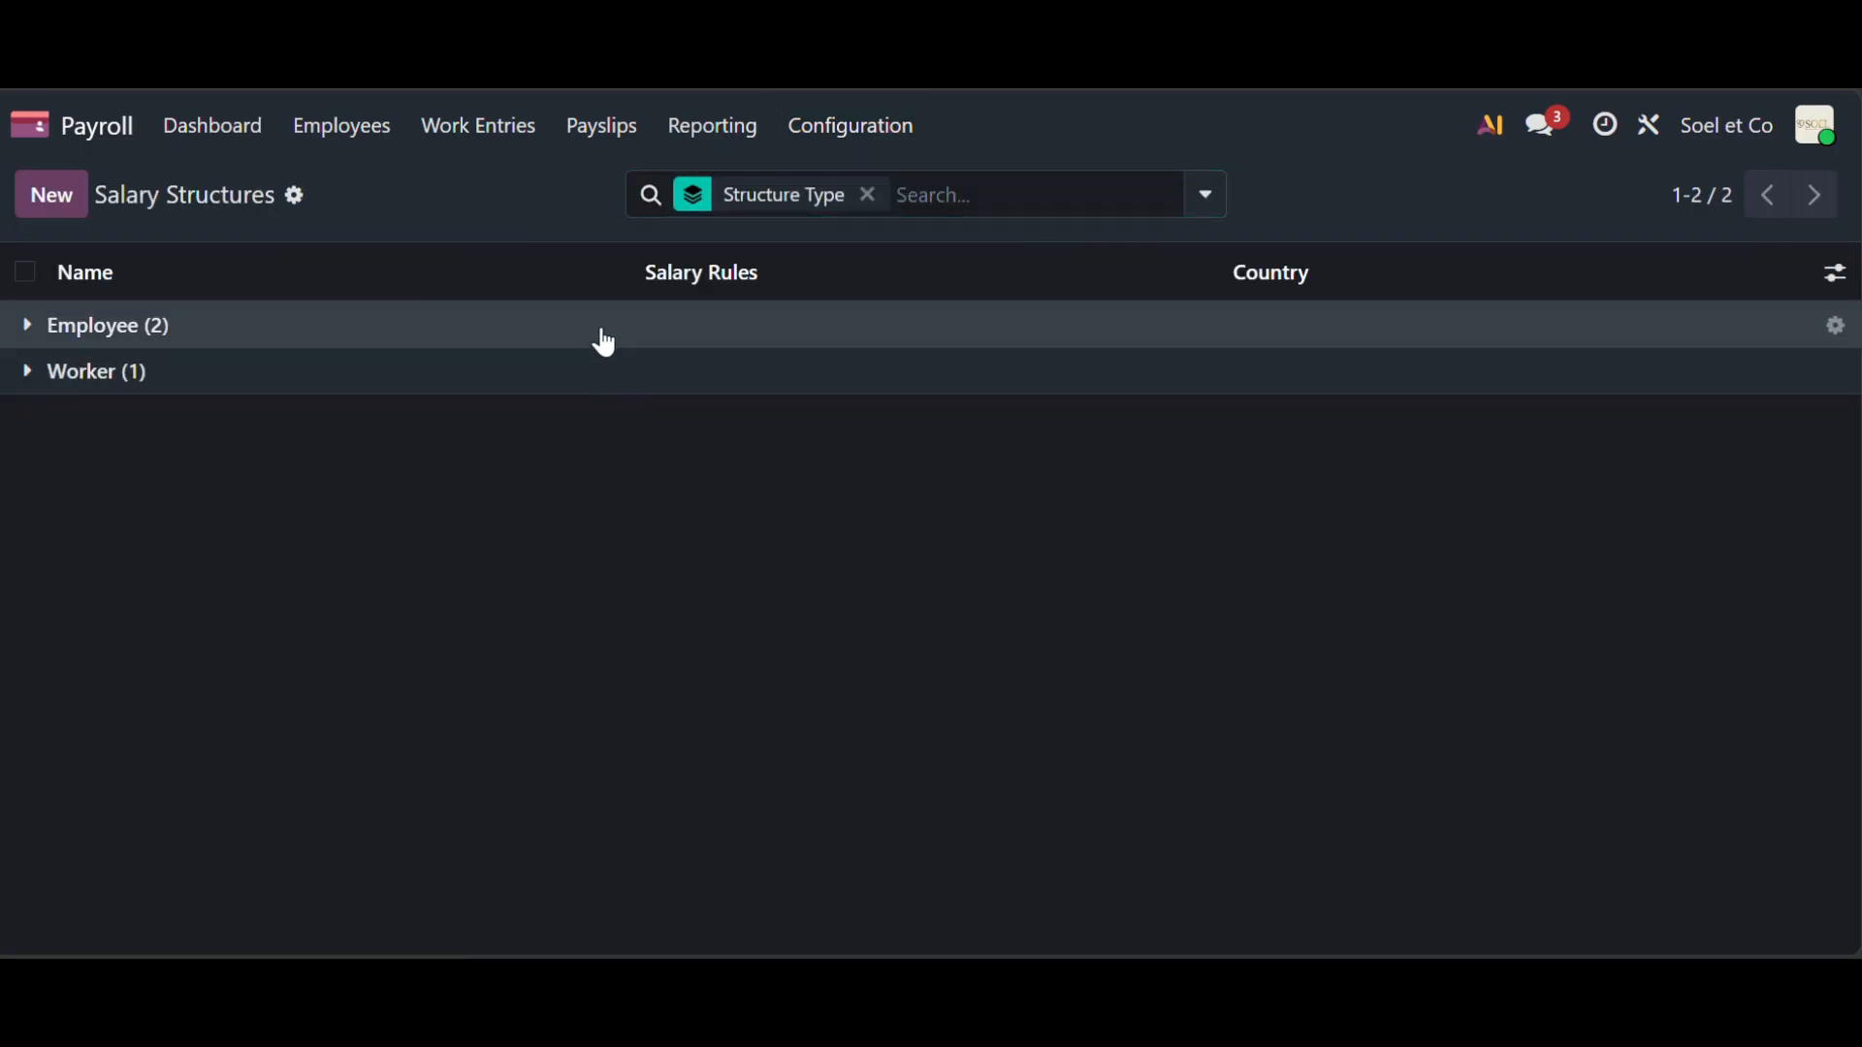
- Open Indonesia: Regular Pay under Employee and scroll its salary rules from Basic Salary to Net Salary
{"action": "left_click", "coordinate": [605, 342]}
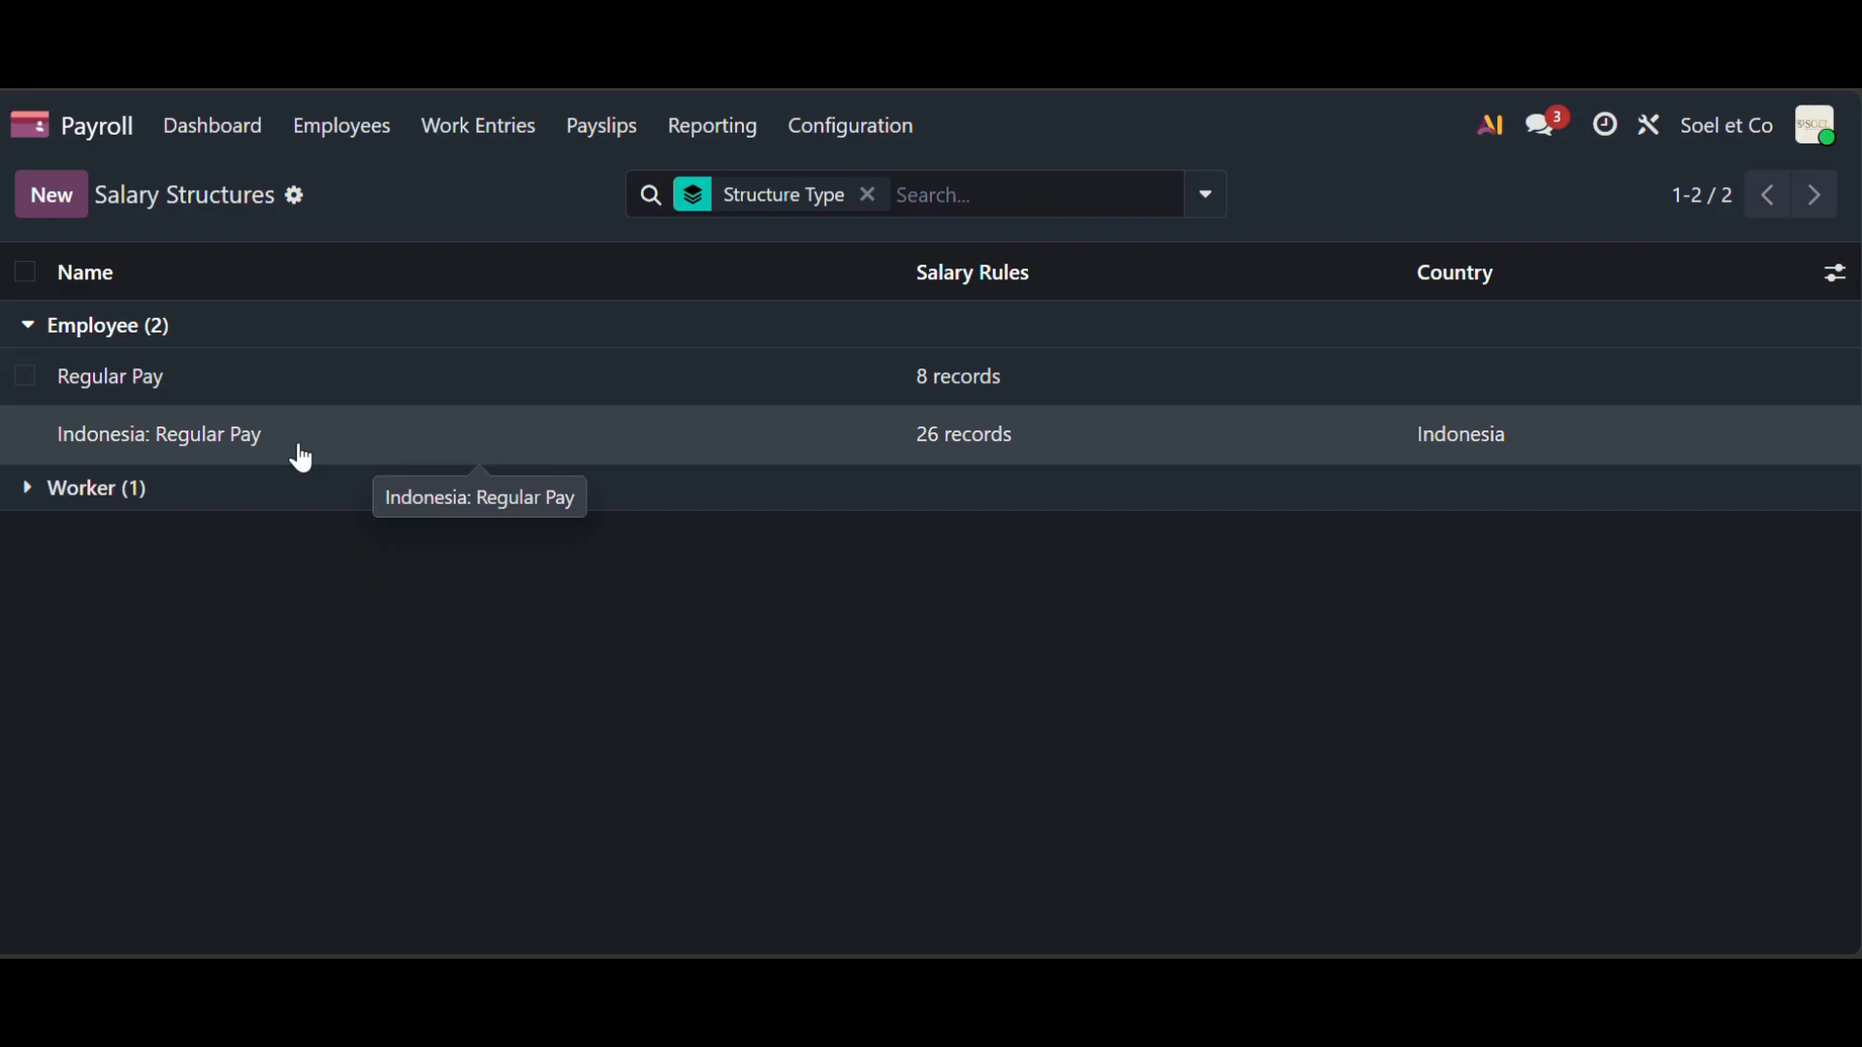
{"action": "left_click", "coordinate": [299, 451]}
{"action": "scroll", "coordinate": [594, 537], "scroll_direction": "down", "scroll_amount": 1}
{"action": "scroll", "coordinate": [595, 536], "scroll_direction": "up", "scroll_amount": 1}
{"action": "scroll", "coordinate": [587, 533], "scroll_direction": "down", "scroll_amount": 2}
{"action": "scroll", "coordinate": [589, 538], "scroll_direction": "down", "scroll_amount": 1}
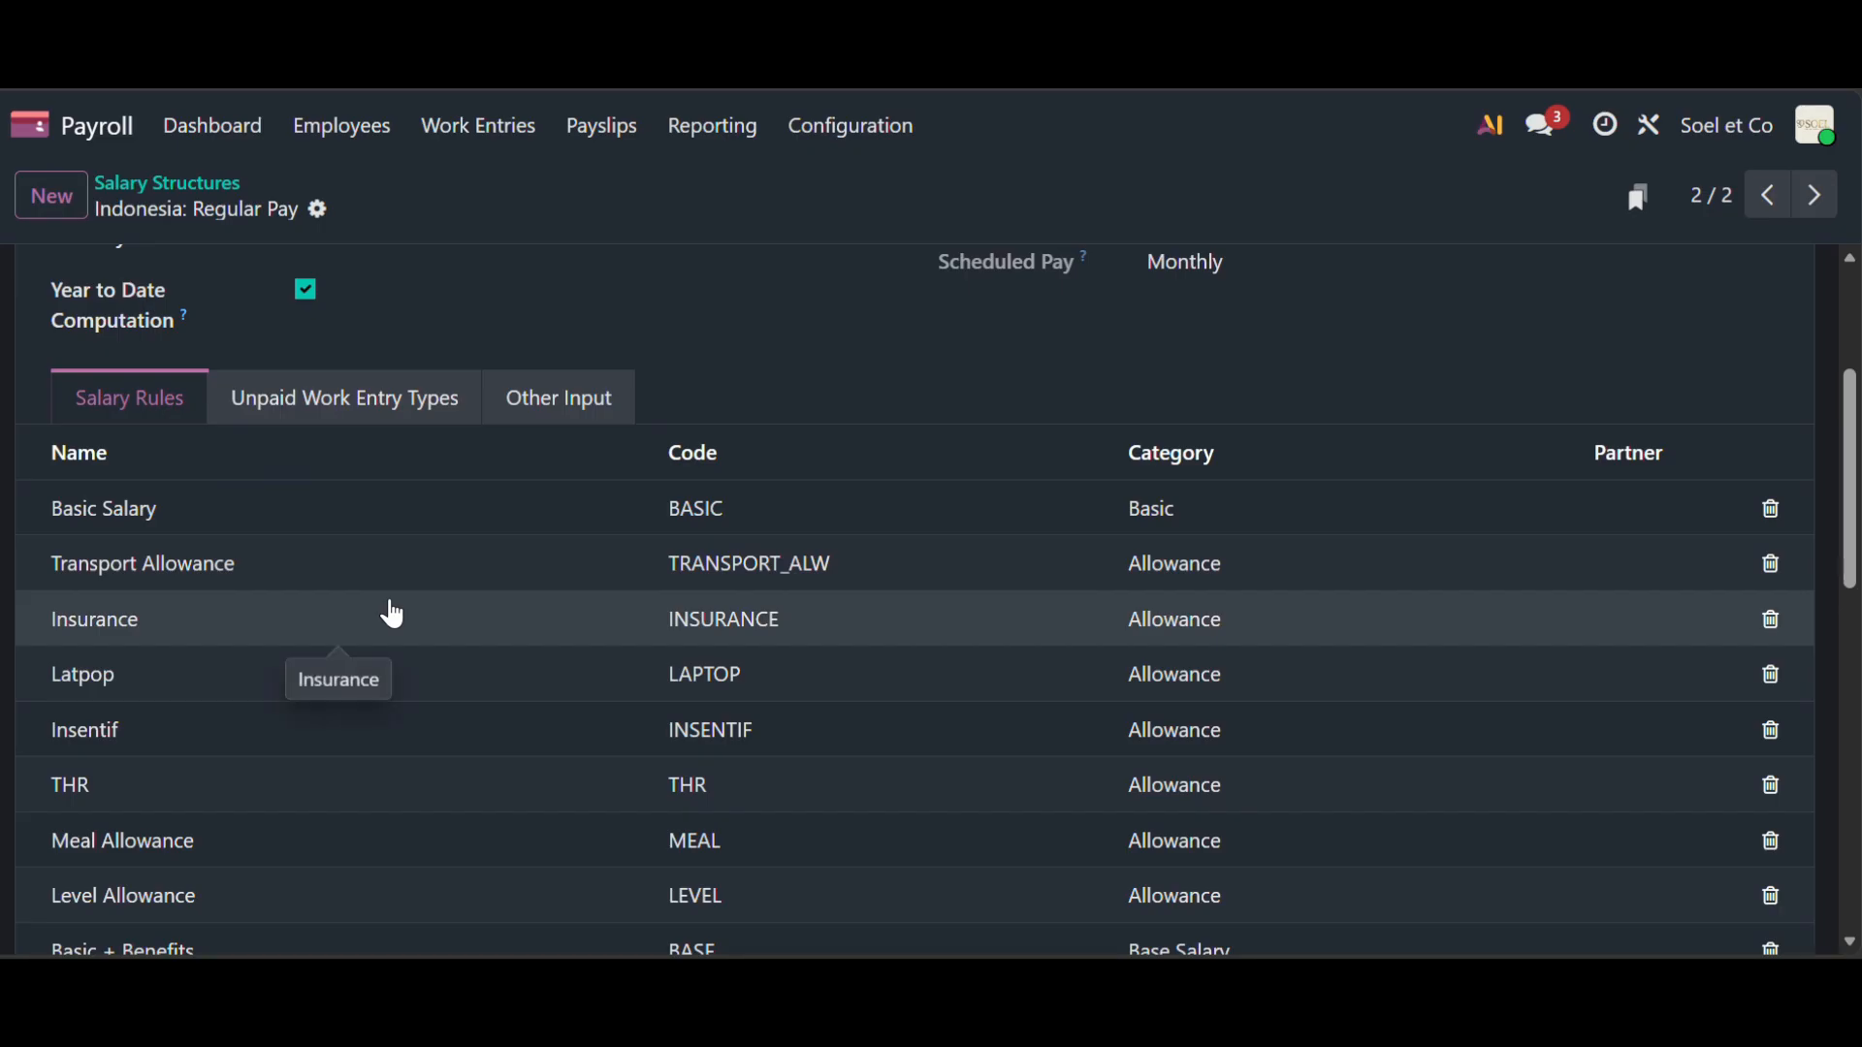
{"action": "scroll", "coordinate": [393, 614], "scroll_direction": "down", "scroll_amount": 4}
{"action": "scroll", "coordinate": [393, 614], "scroll_direction": "up", "scroll_amount": 2}
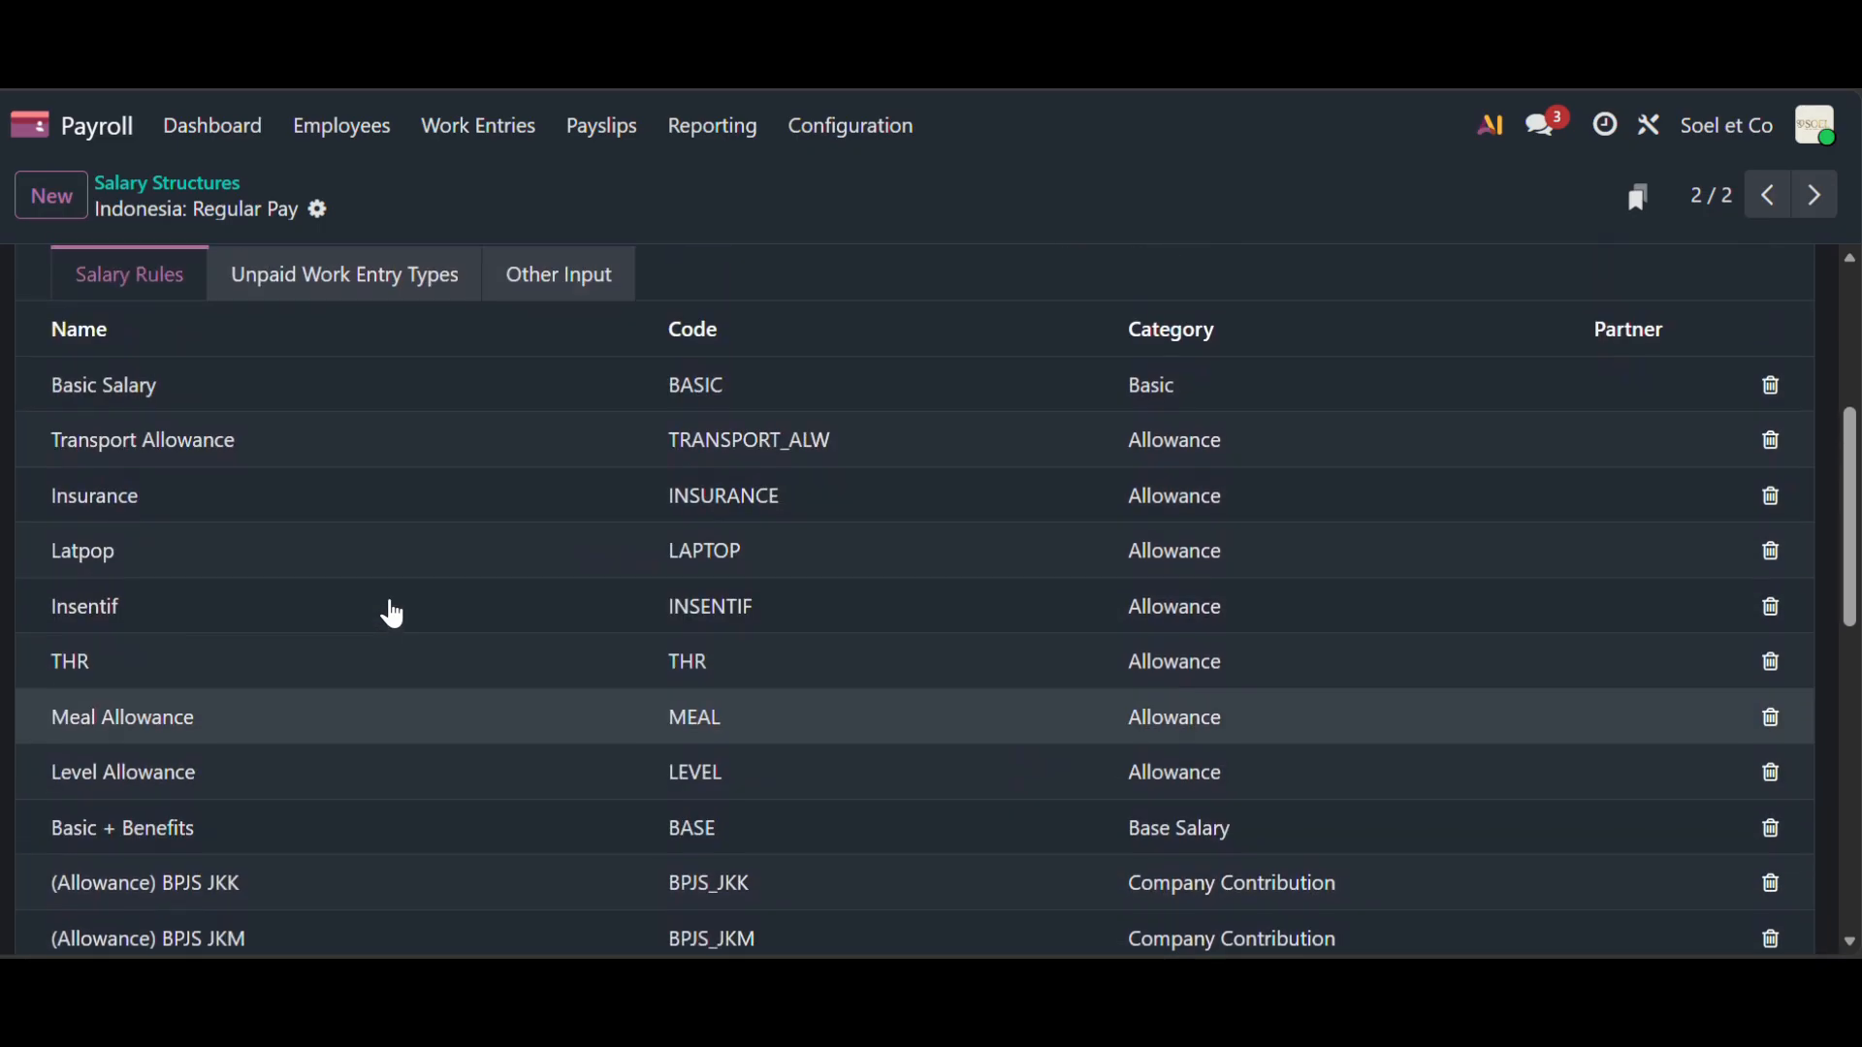
{"action": "scroll", "coordinate": [329, 474], "scroll_direction": "down", "scroll_amount": 10}
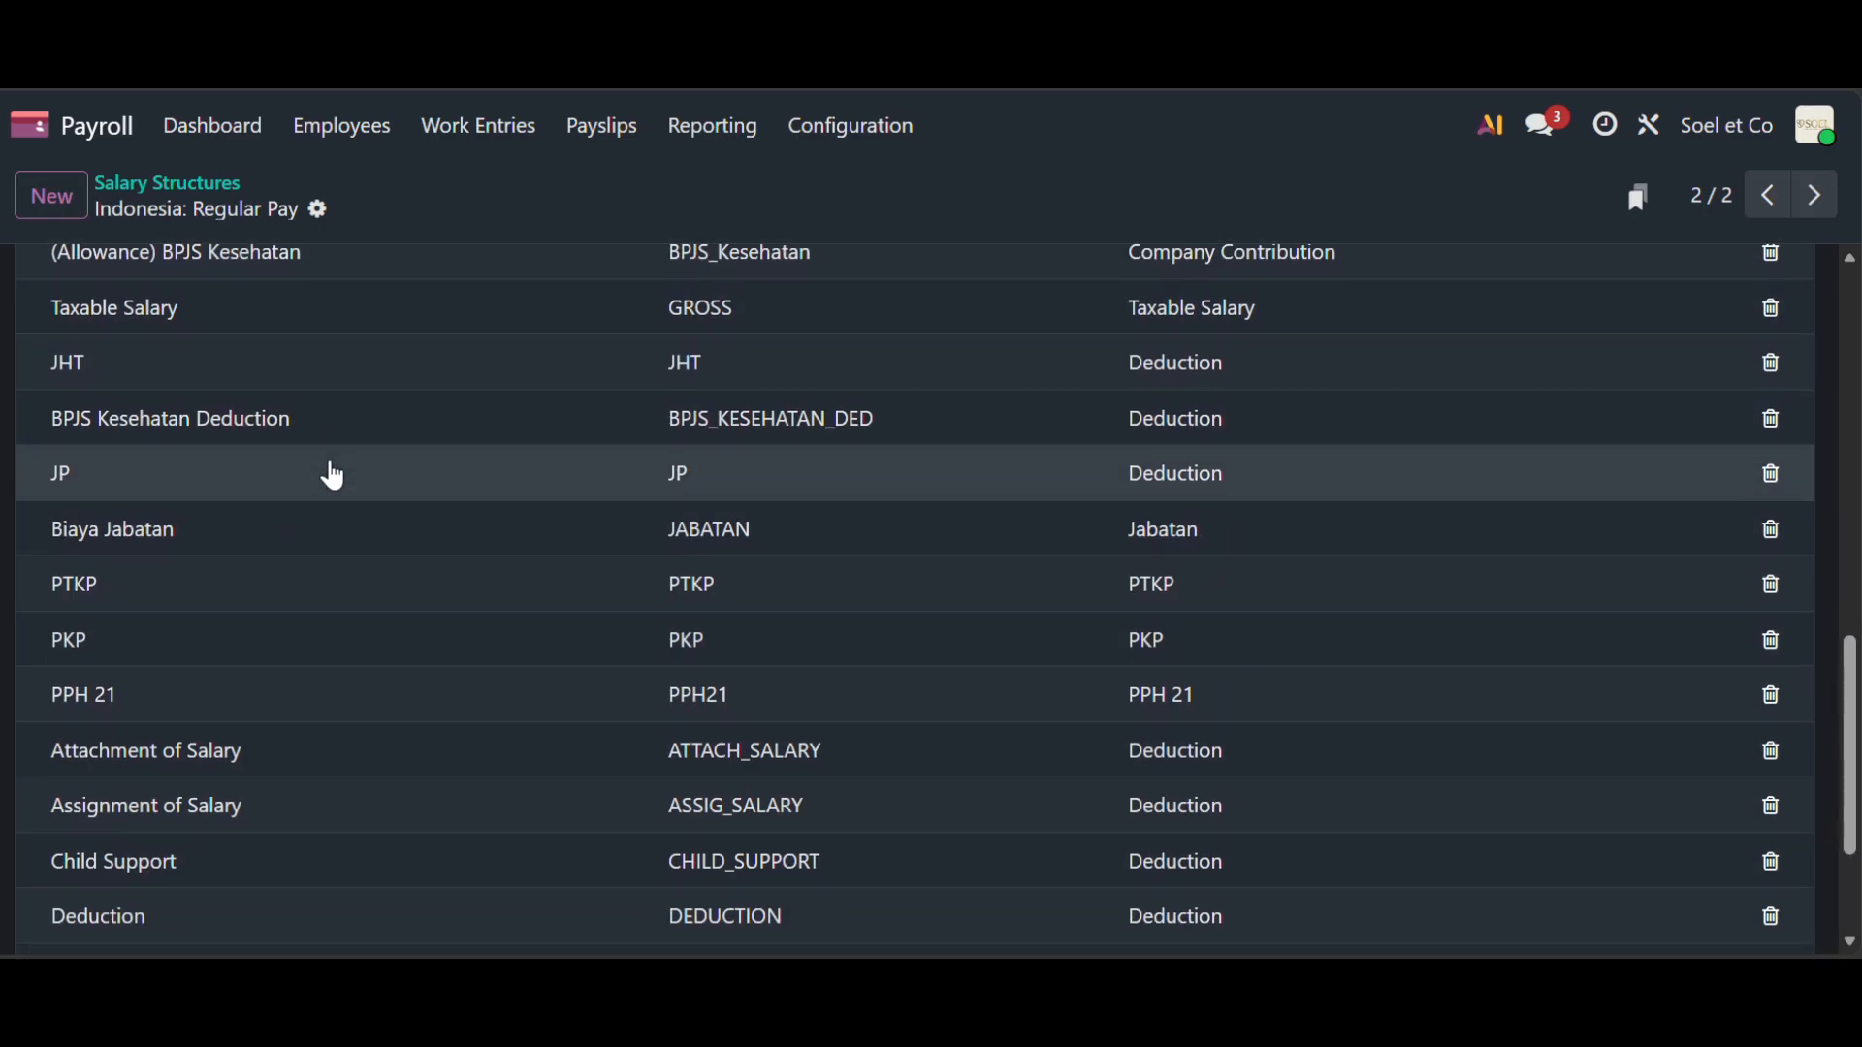
{"action": "scroll", "coordinate": [320, 505], "scroll_direction": "down", "scroll_amount": 3}
{"action": "scroll", "coordinate": [1205, 695], "scroll_direction": "up", "scroll_amount": 1}
{"action": "scroll", "coordinate": [1206, 694], "scroll_direction": "up", "scroll_amount": 10}
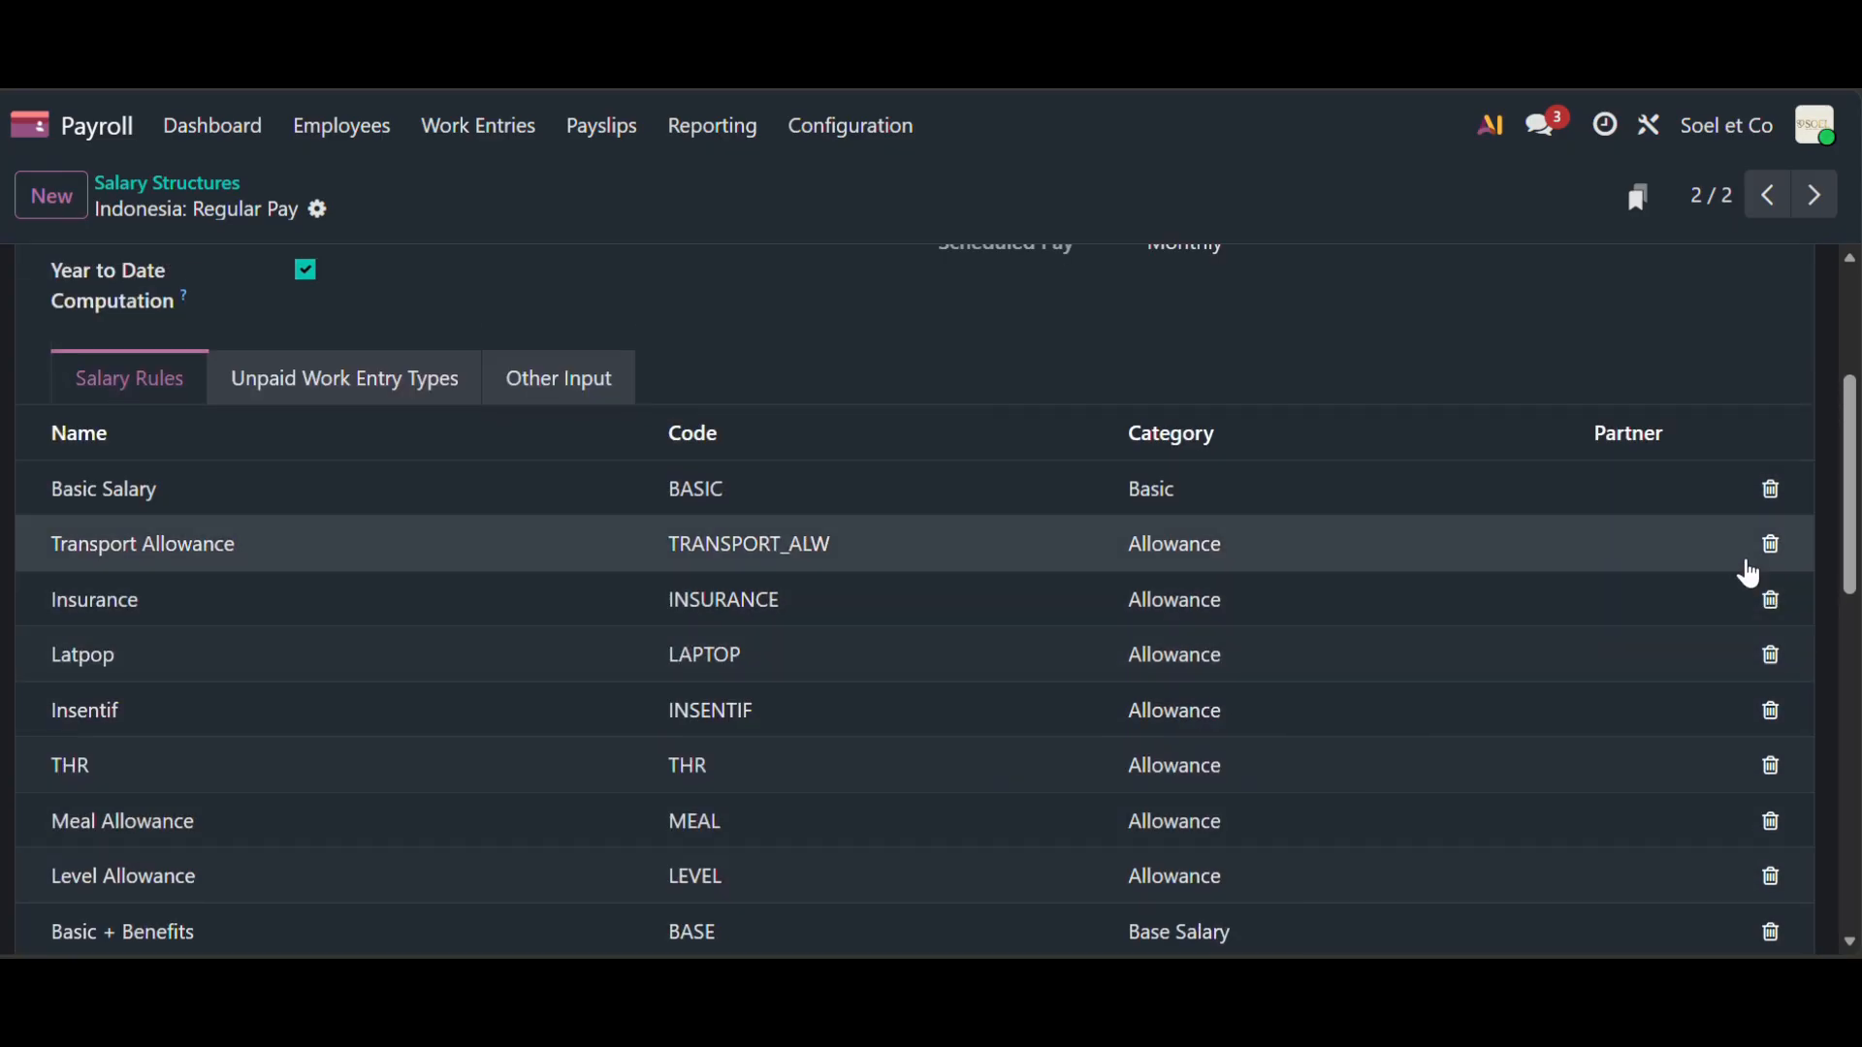
{"action": "scroll", "coordinate": [1451, 731], "scroll_direction": "down", "scroll_amount": 10}
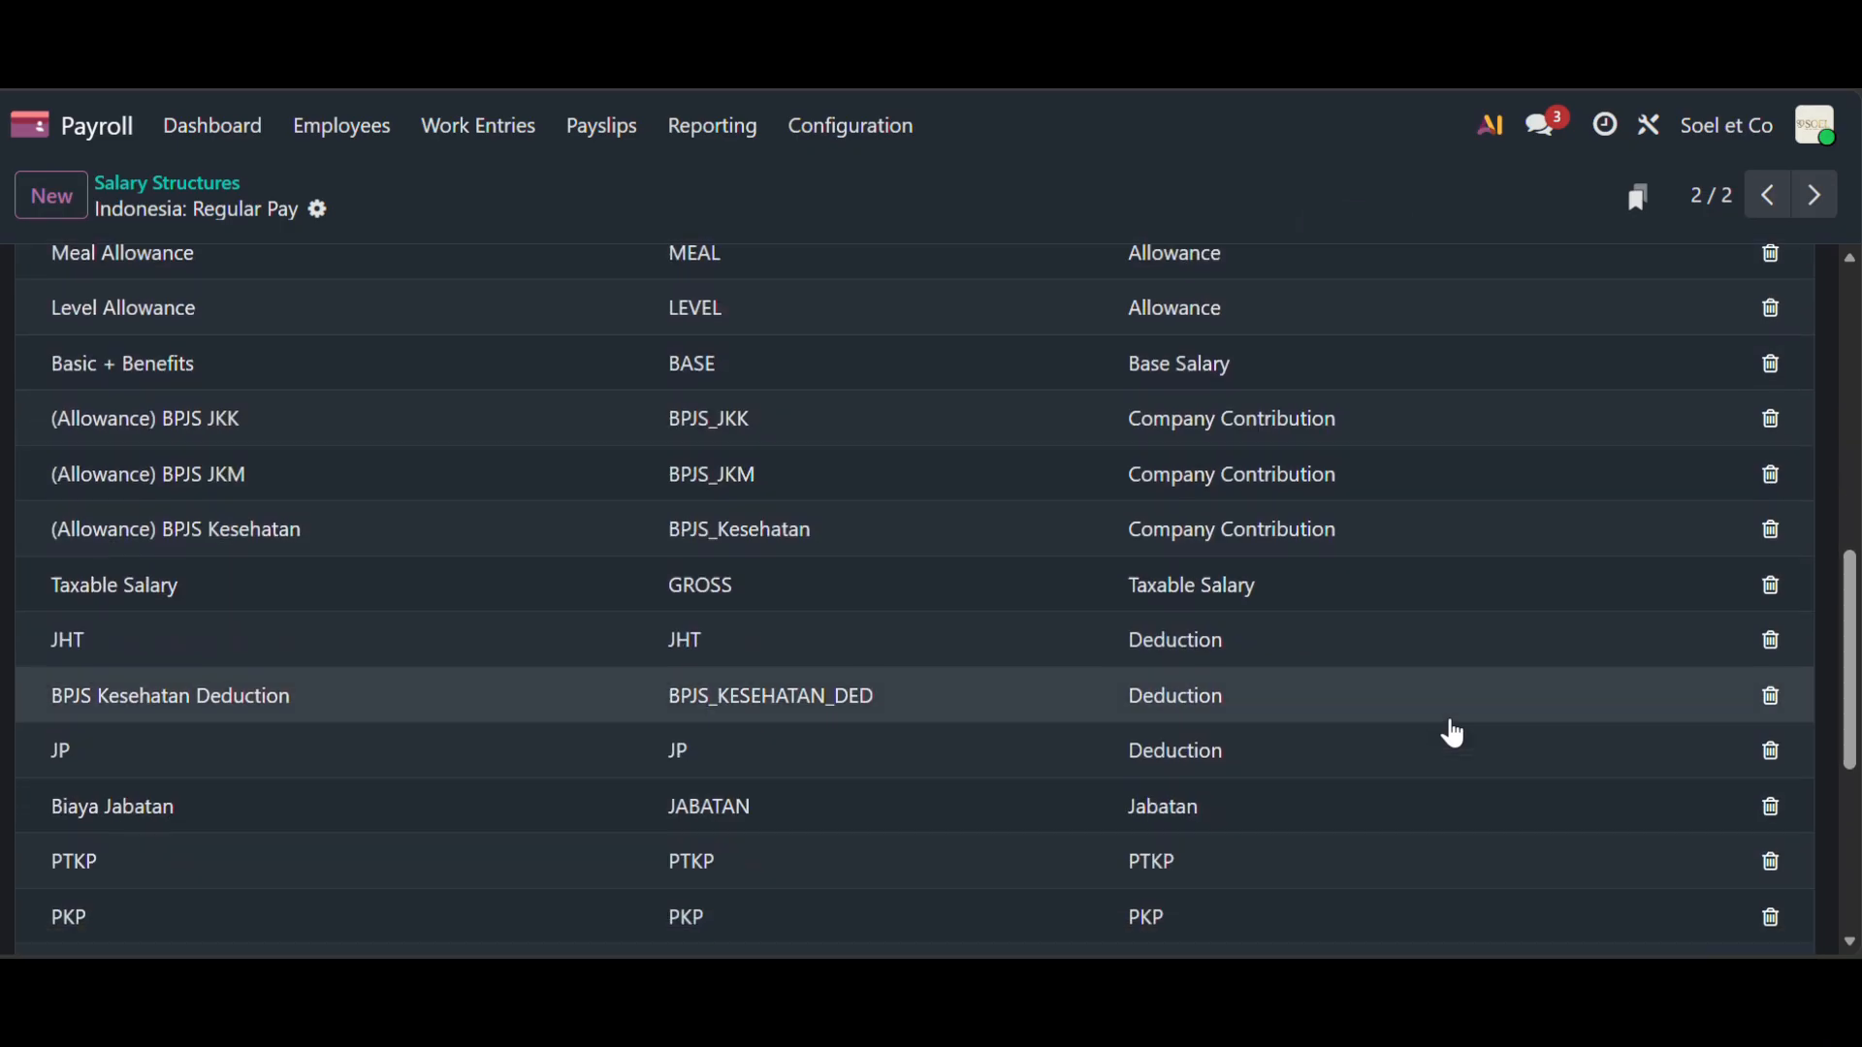
{"action": "scroll", "coordinate": [1451, 732], "scroll_direction": "up", "scroll_amount": 10}
{"action": "scroll", "coordinate": [1451, 732], "scroll_direction": "down", "scroll_amount": 10}
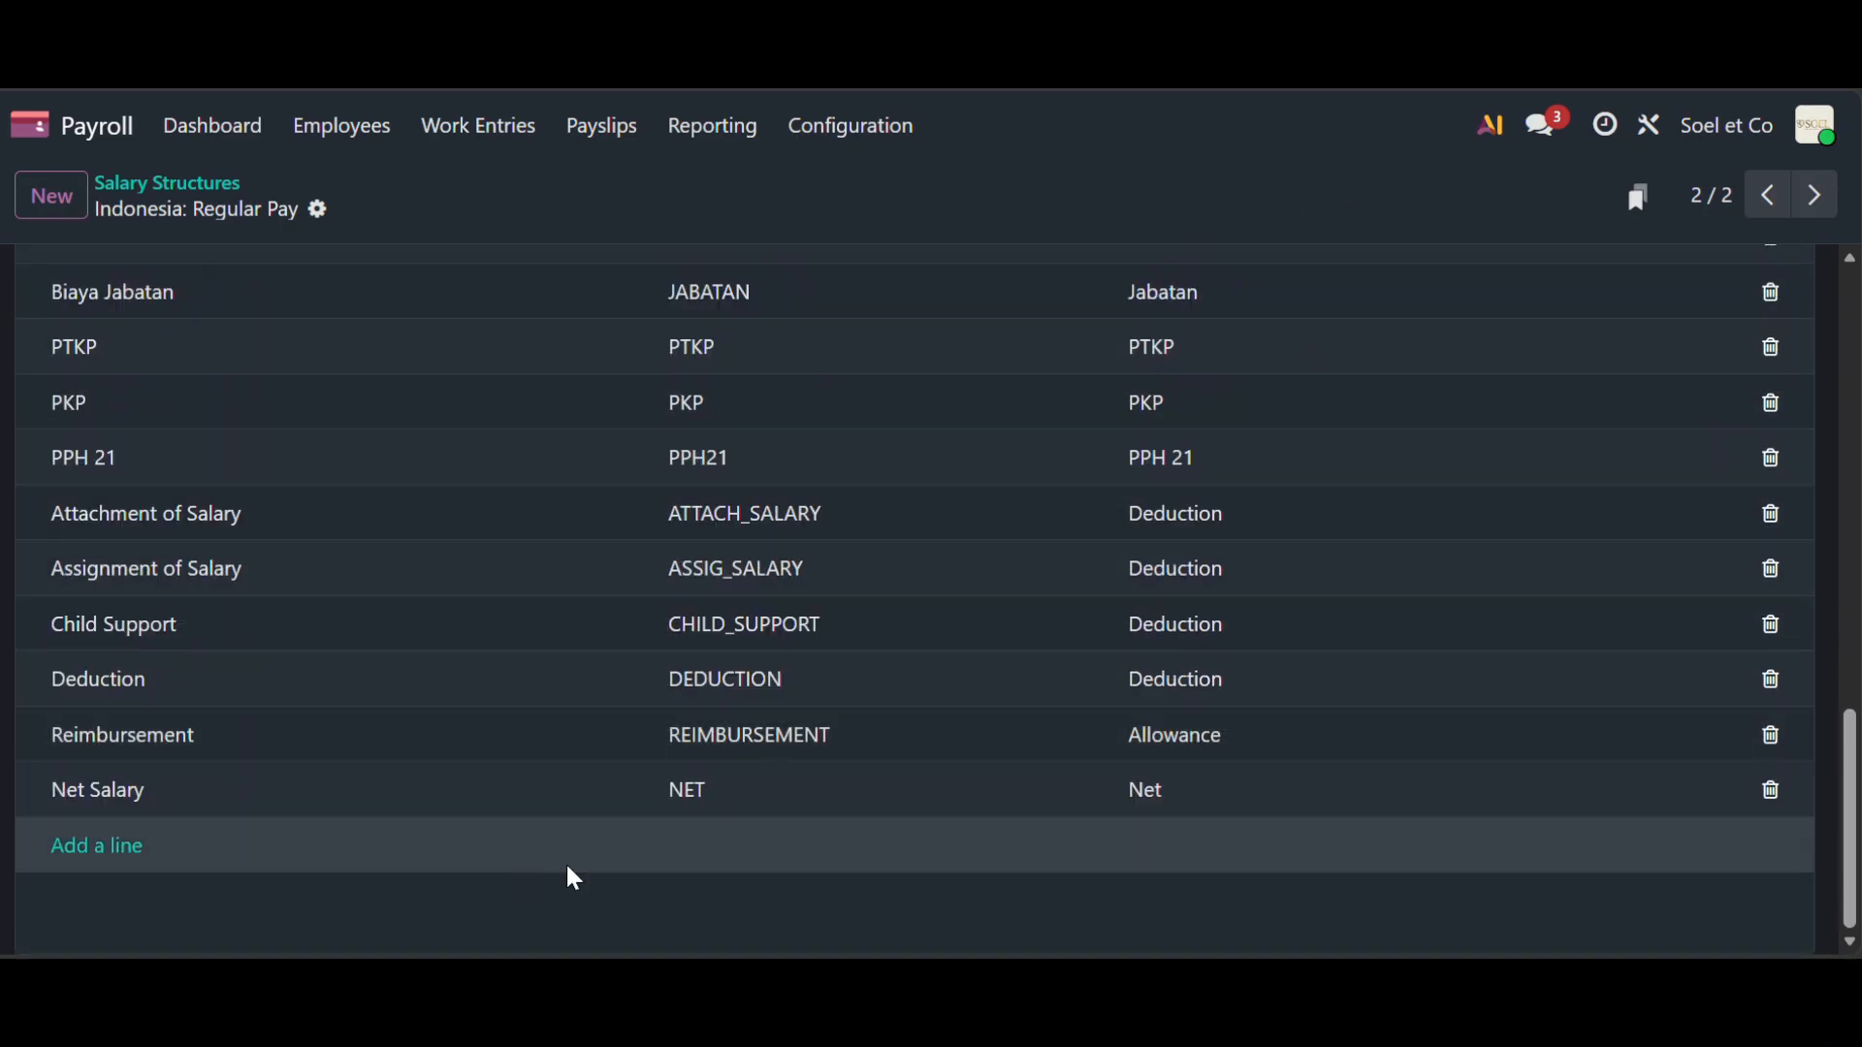
{"action": "scroll", "coordinate": [1042, 779], "scroll_direction": "up", "scroll_amount": 10}
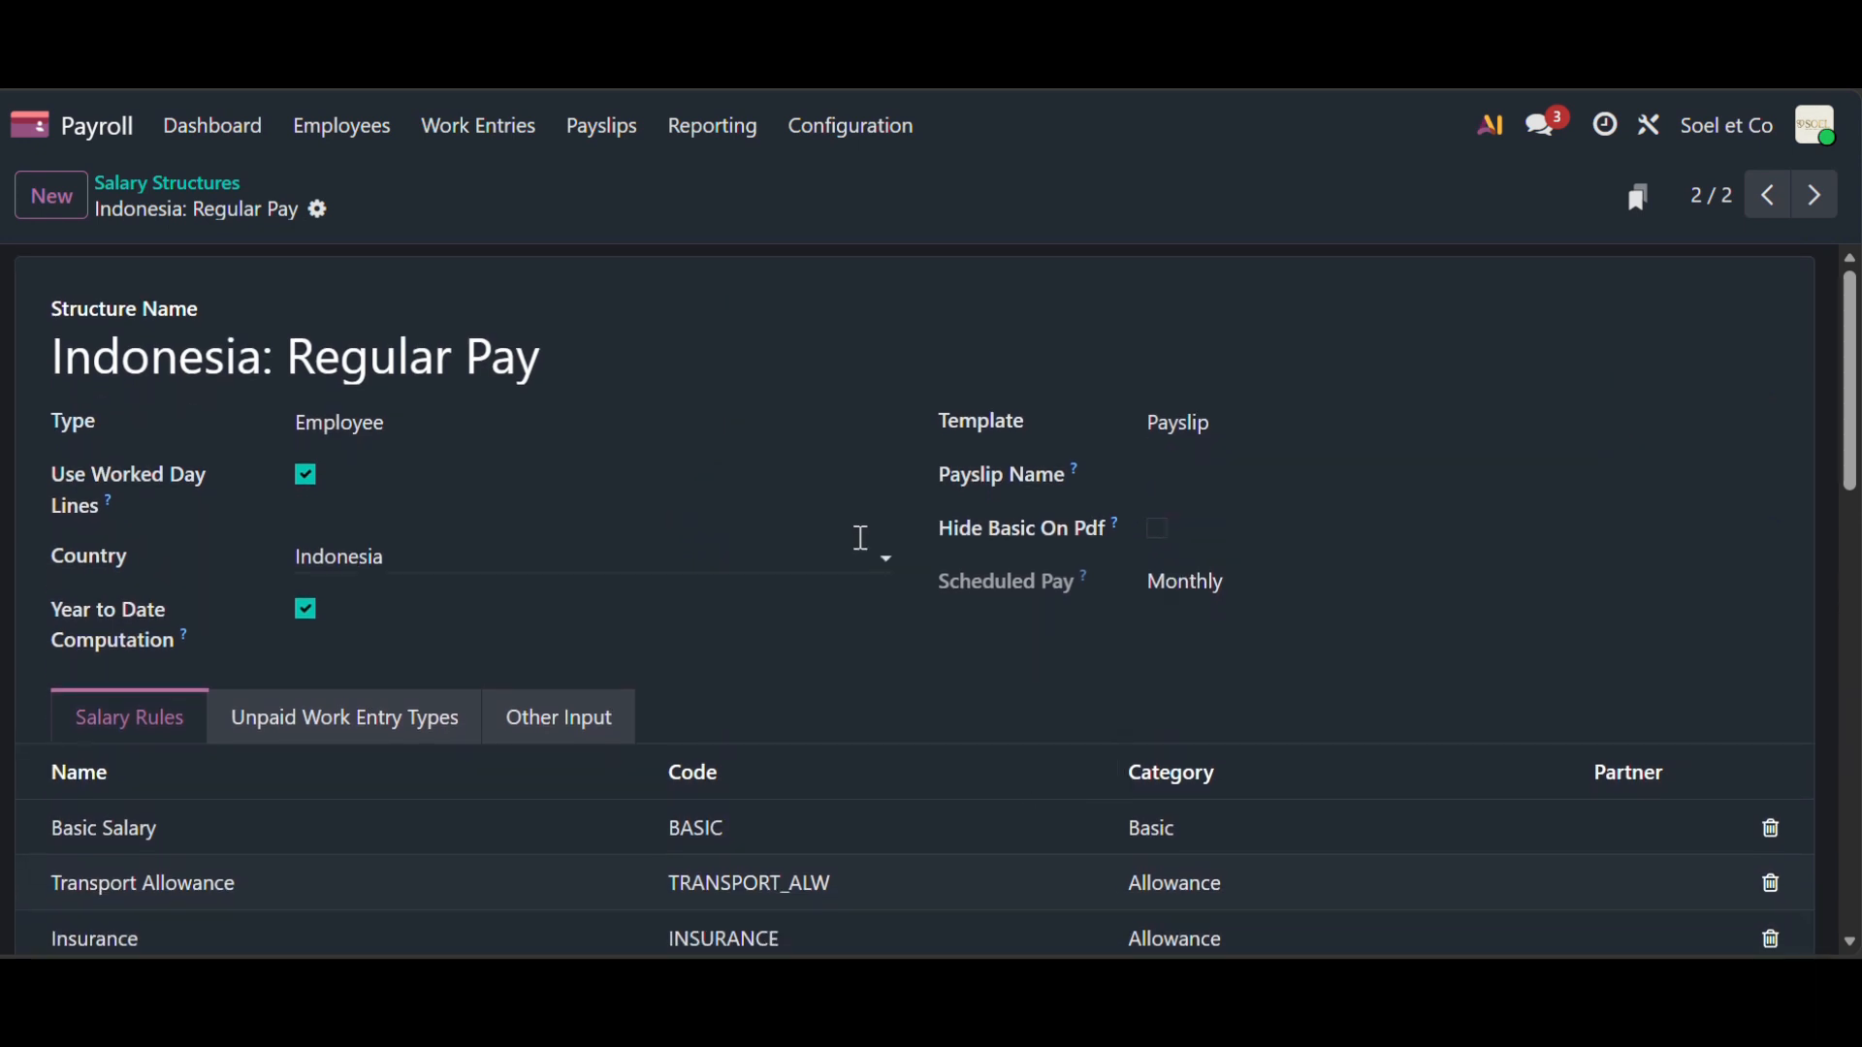
{"action": "left_click", "coordinate": [829, 126]}
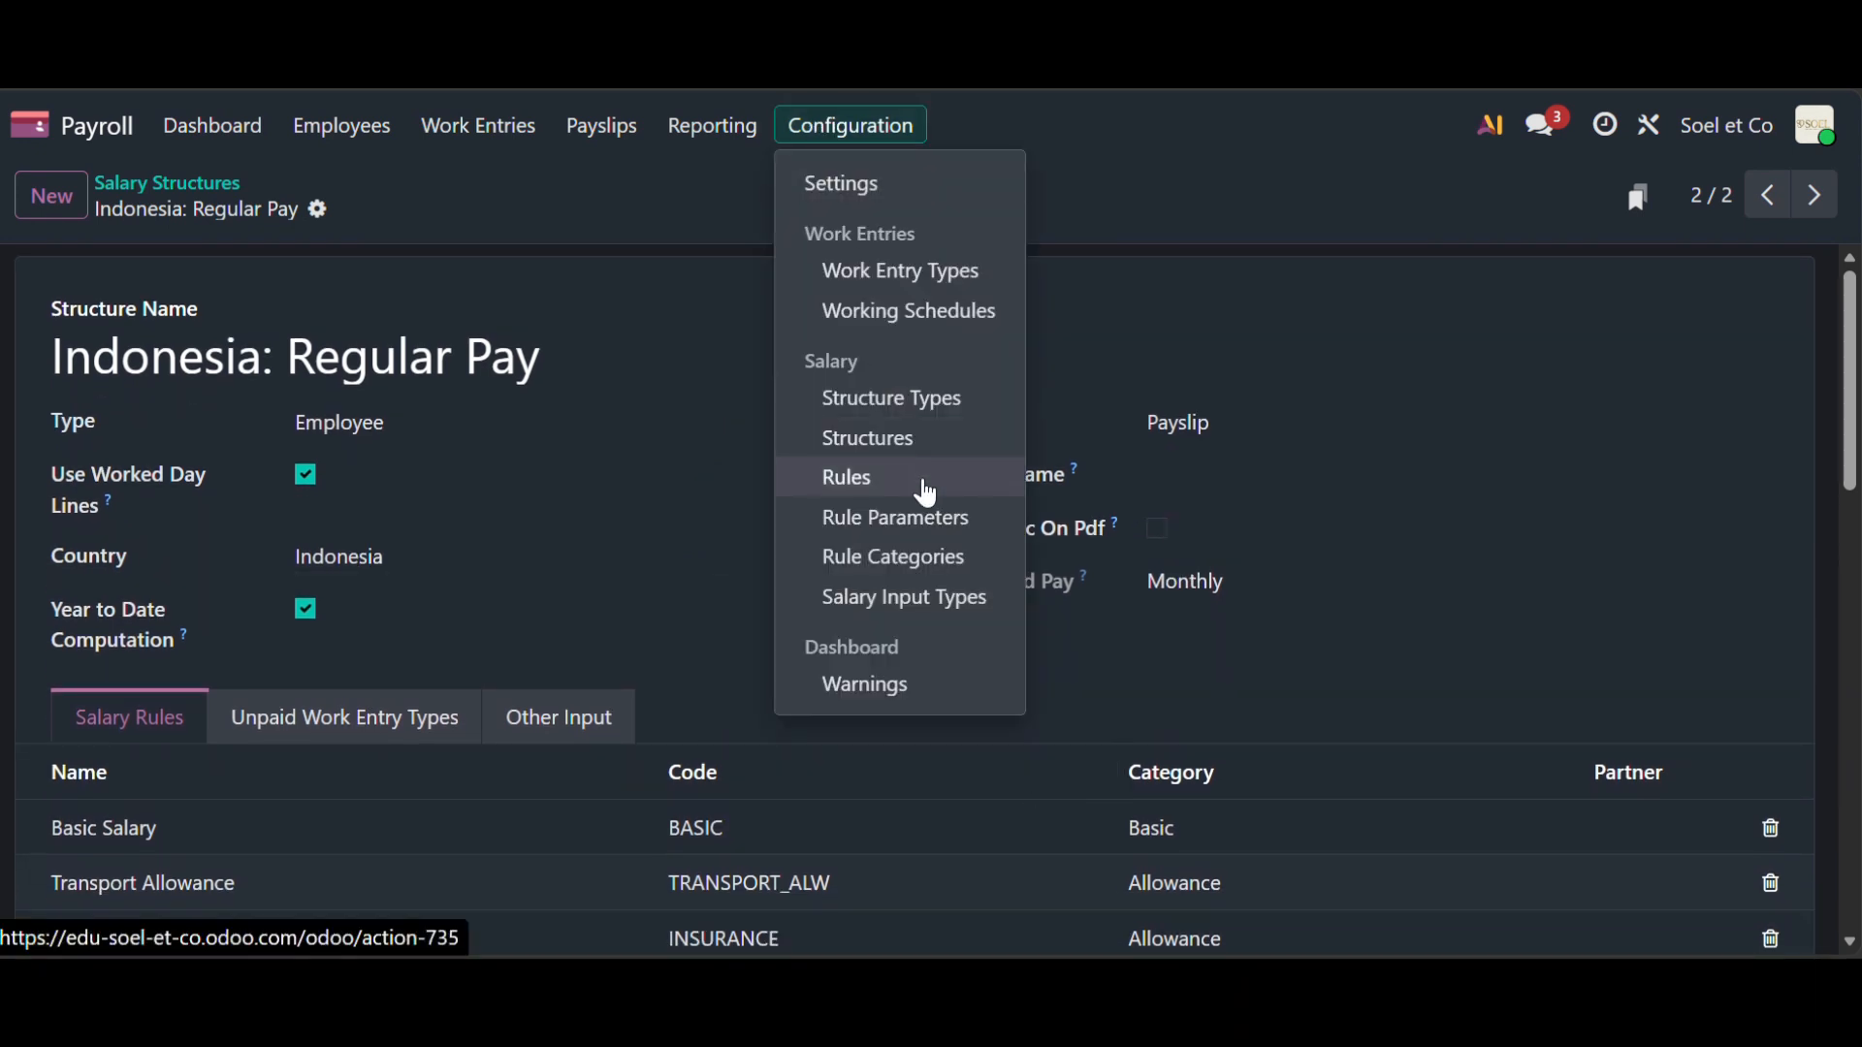
- Open salary rules, collapse Regular Pay (8) and expand the 26 Indonesia: Regular Pay rules
{"action": "left_click", "coordinate": [923, 482]}
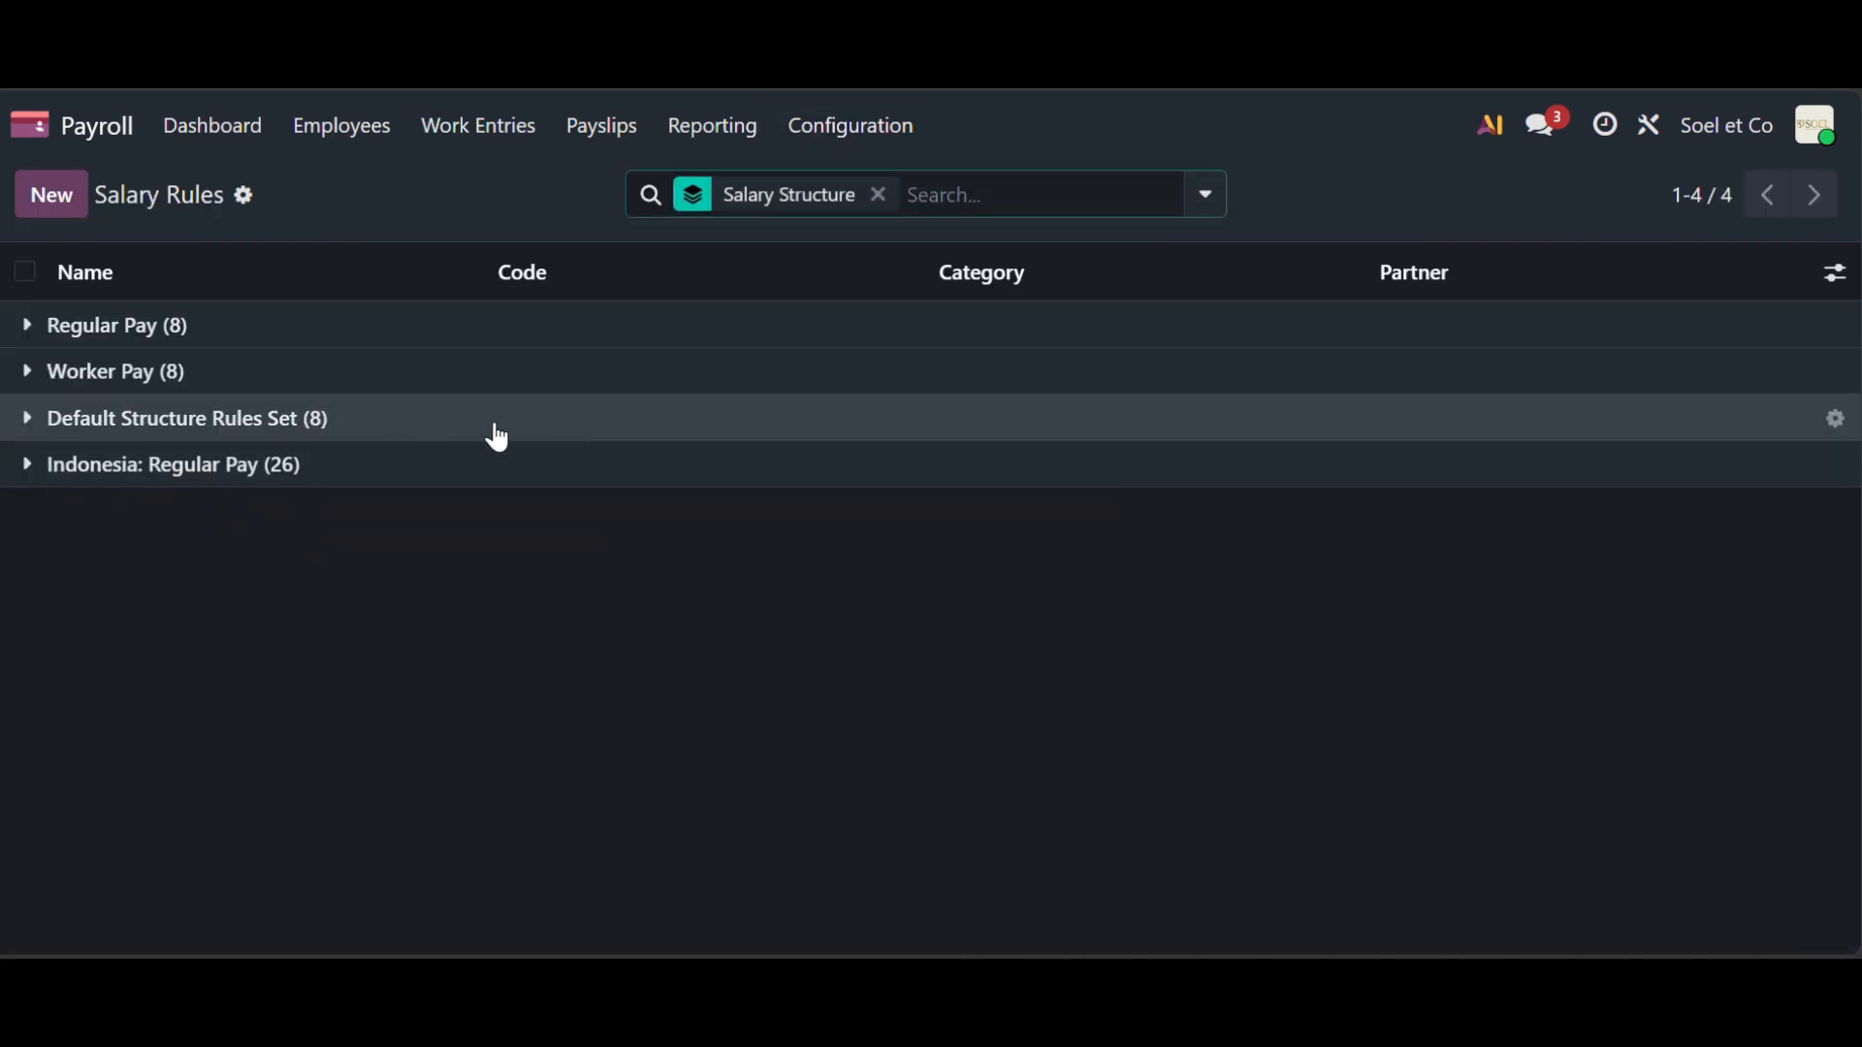
{"action": "left_click", "coordinate": [277, 340]}
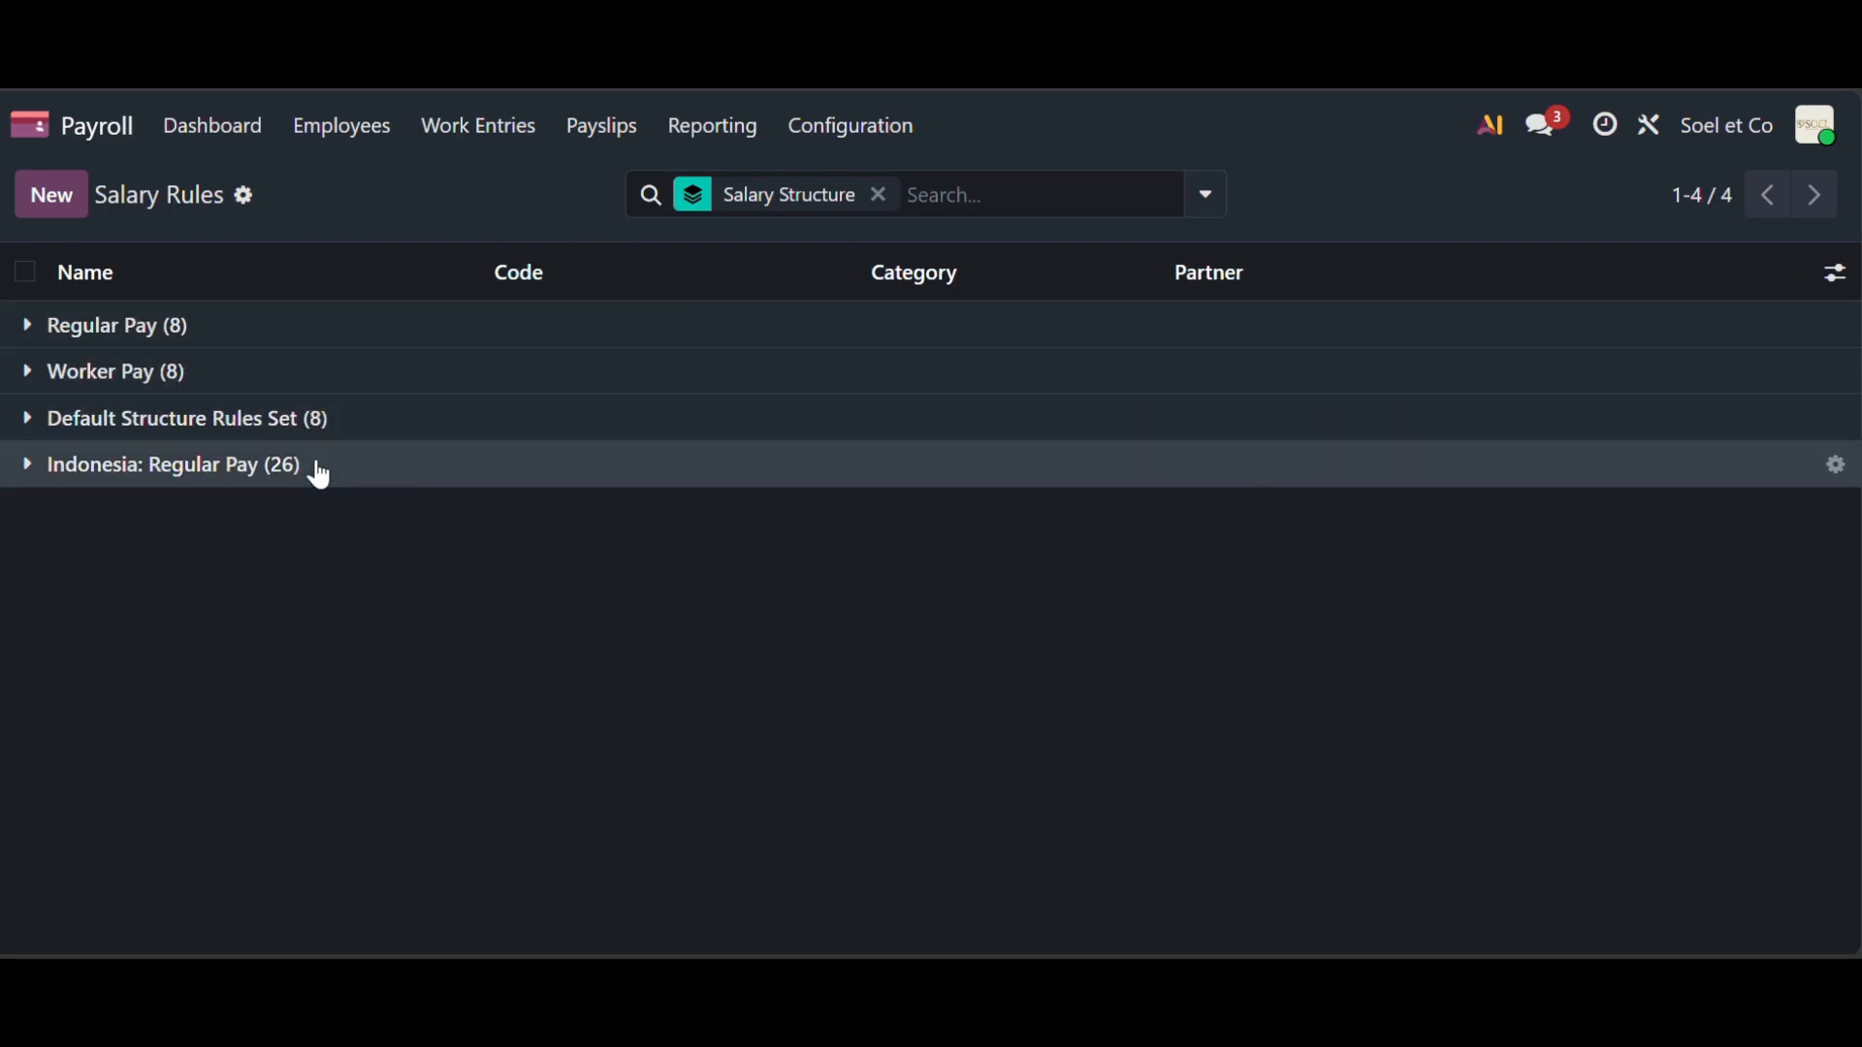
{"action": "left_click", "coordinate": [320, 471]}
{"action": "scroll", "coordinate": [391, 540], "scroll_direction": "down", "scroll_amount": 4}
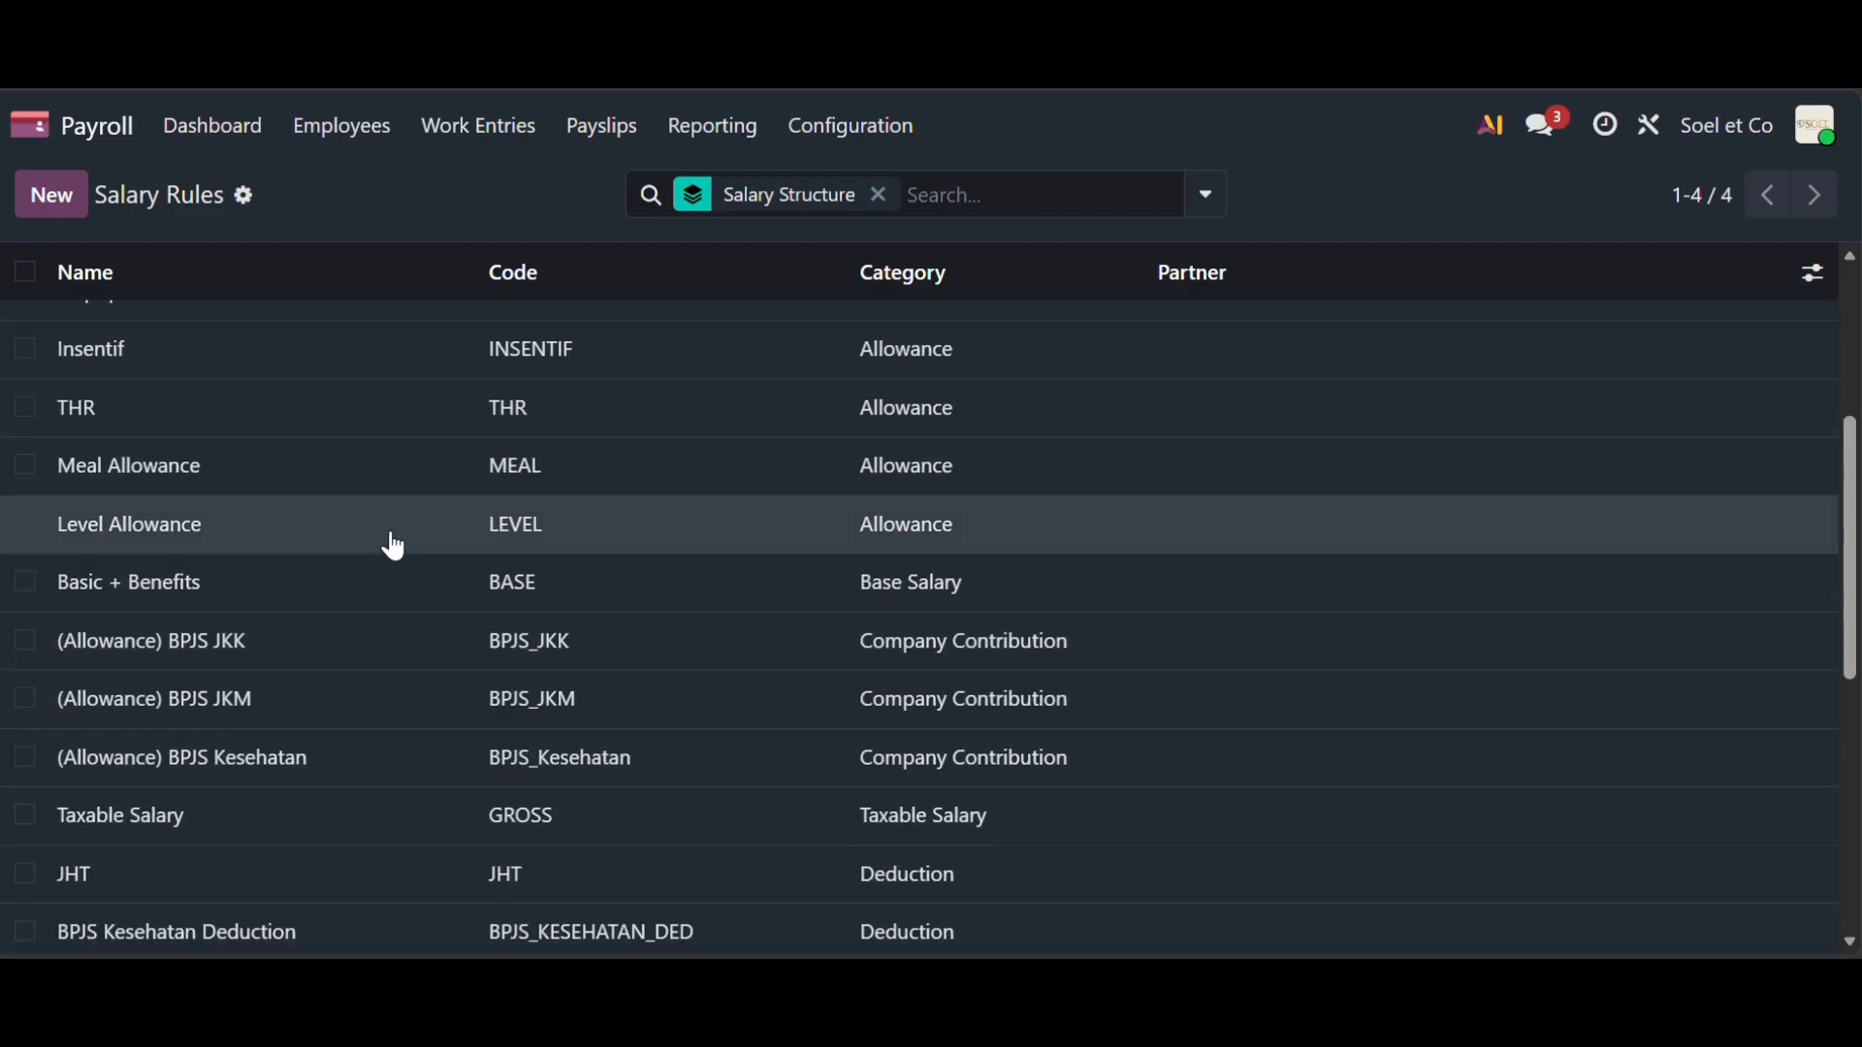
{"action": "scroll", "coordinate": [393, 546], "scroll_direction": "up", "scroll_amount": 5}
{"action": "scroll", "coordinate": [391, 544], "scroll_direction": "down", "scroll_amount": 1}
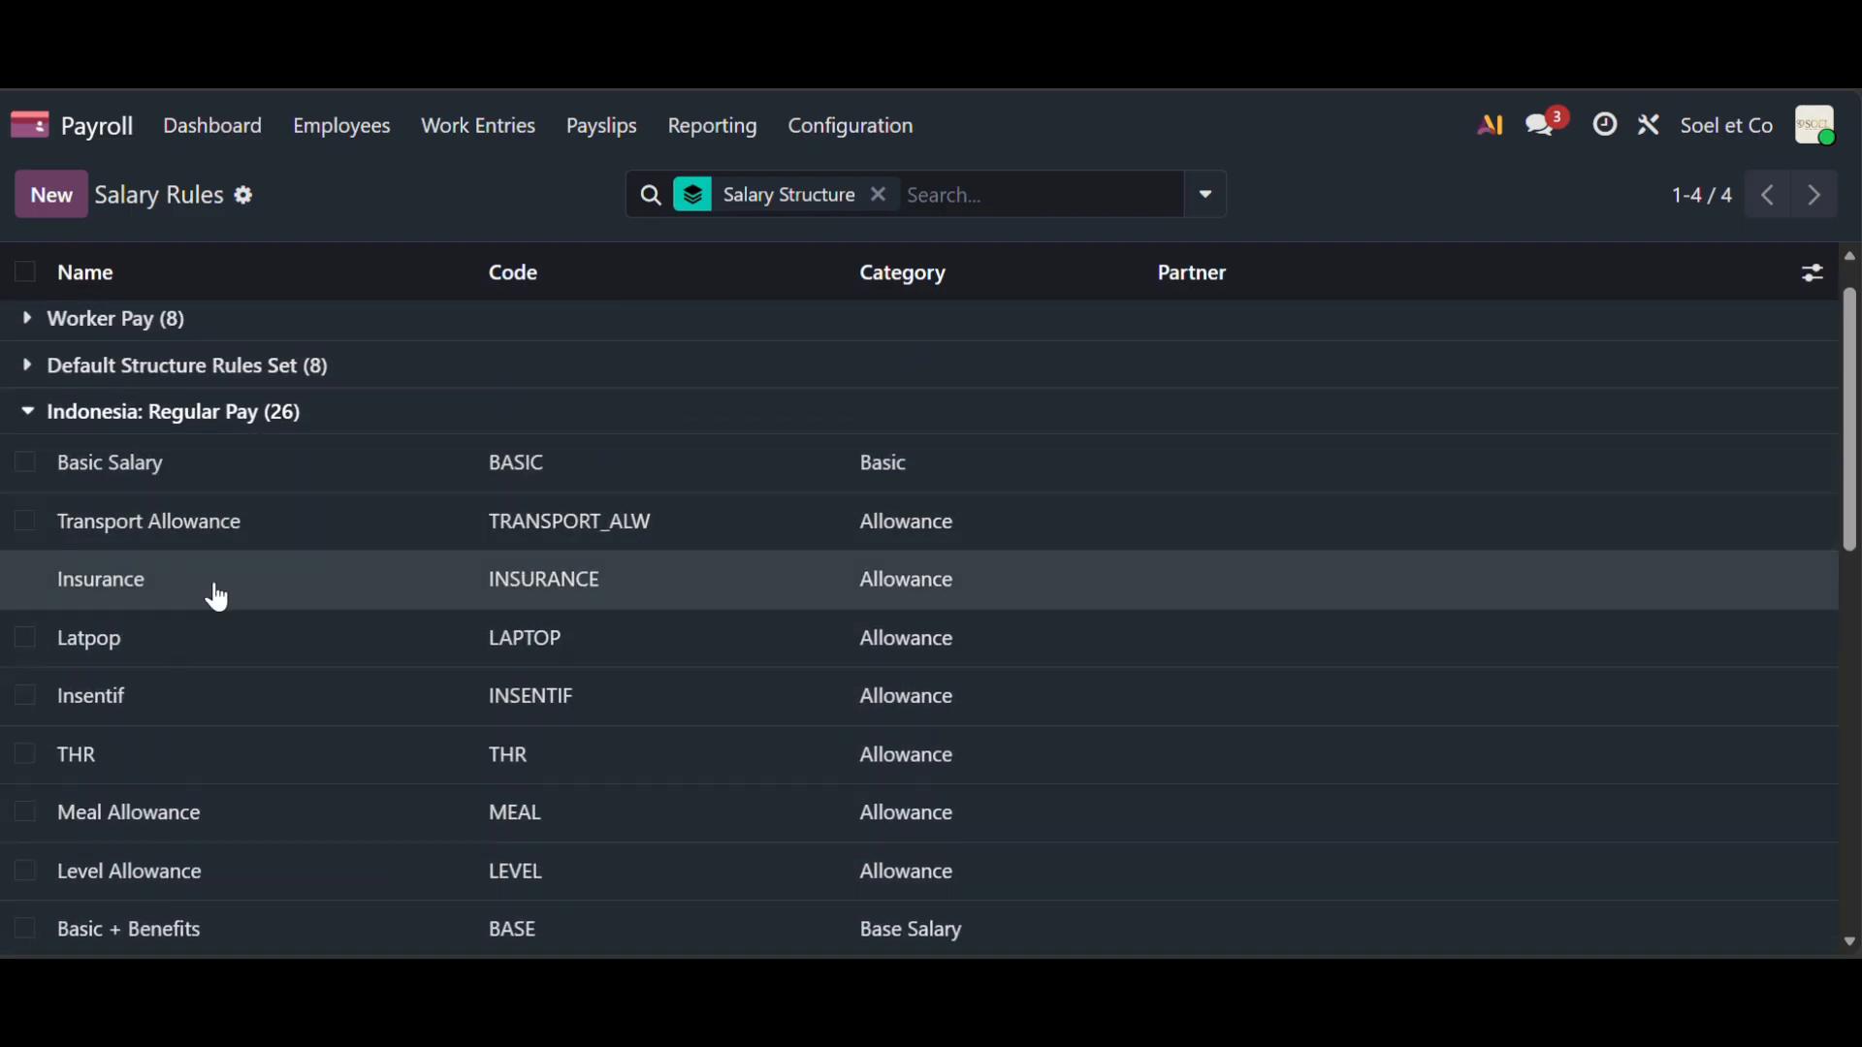
{"action": "scroll", "coordinate": [948, 627], "scroll_direction": "down", "scroll_amount": 4}
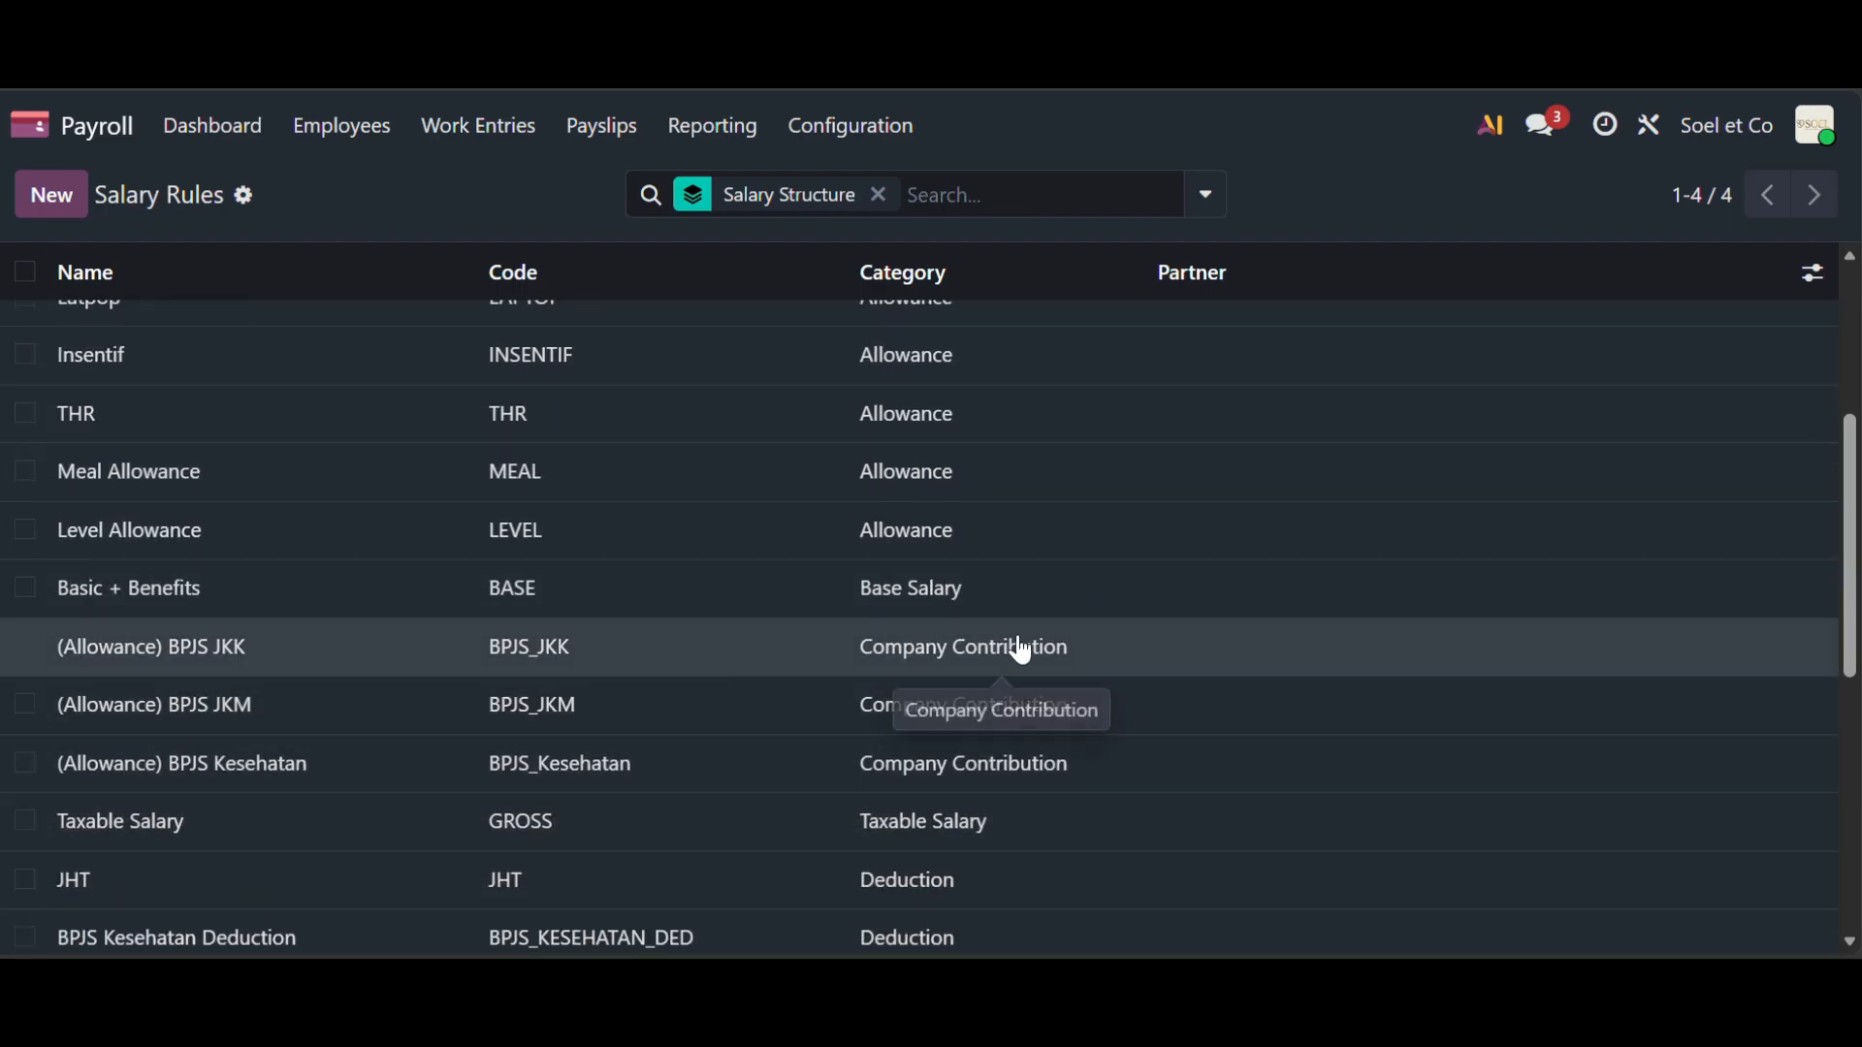
{"action": "left_click", "coordinate": [853, 134]}
- Browse the 13 salary rule categories, from Basic and Allowance to PPH 21, PTKP and PKP
{"action": "left_click", "coordinate": [880, 554]}
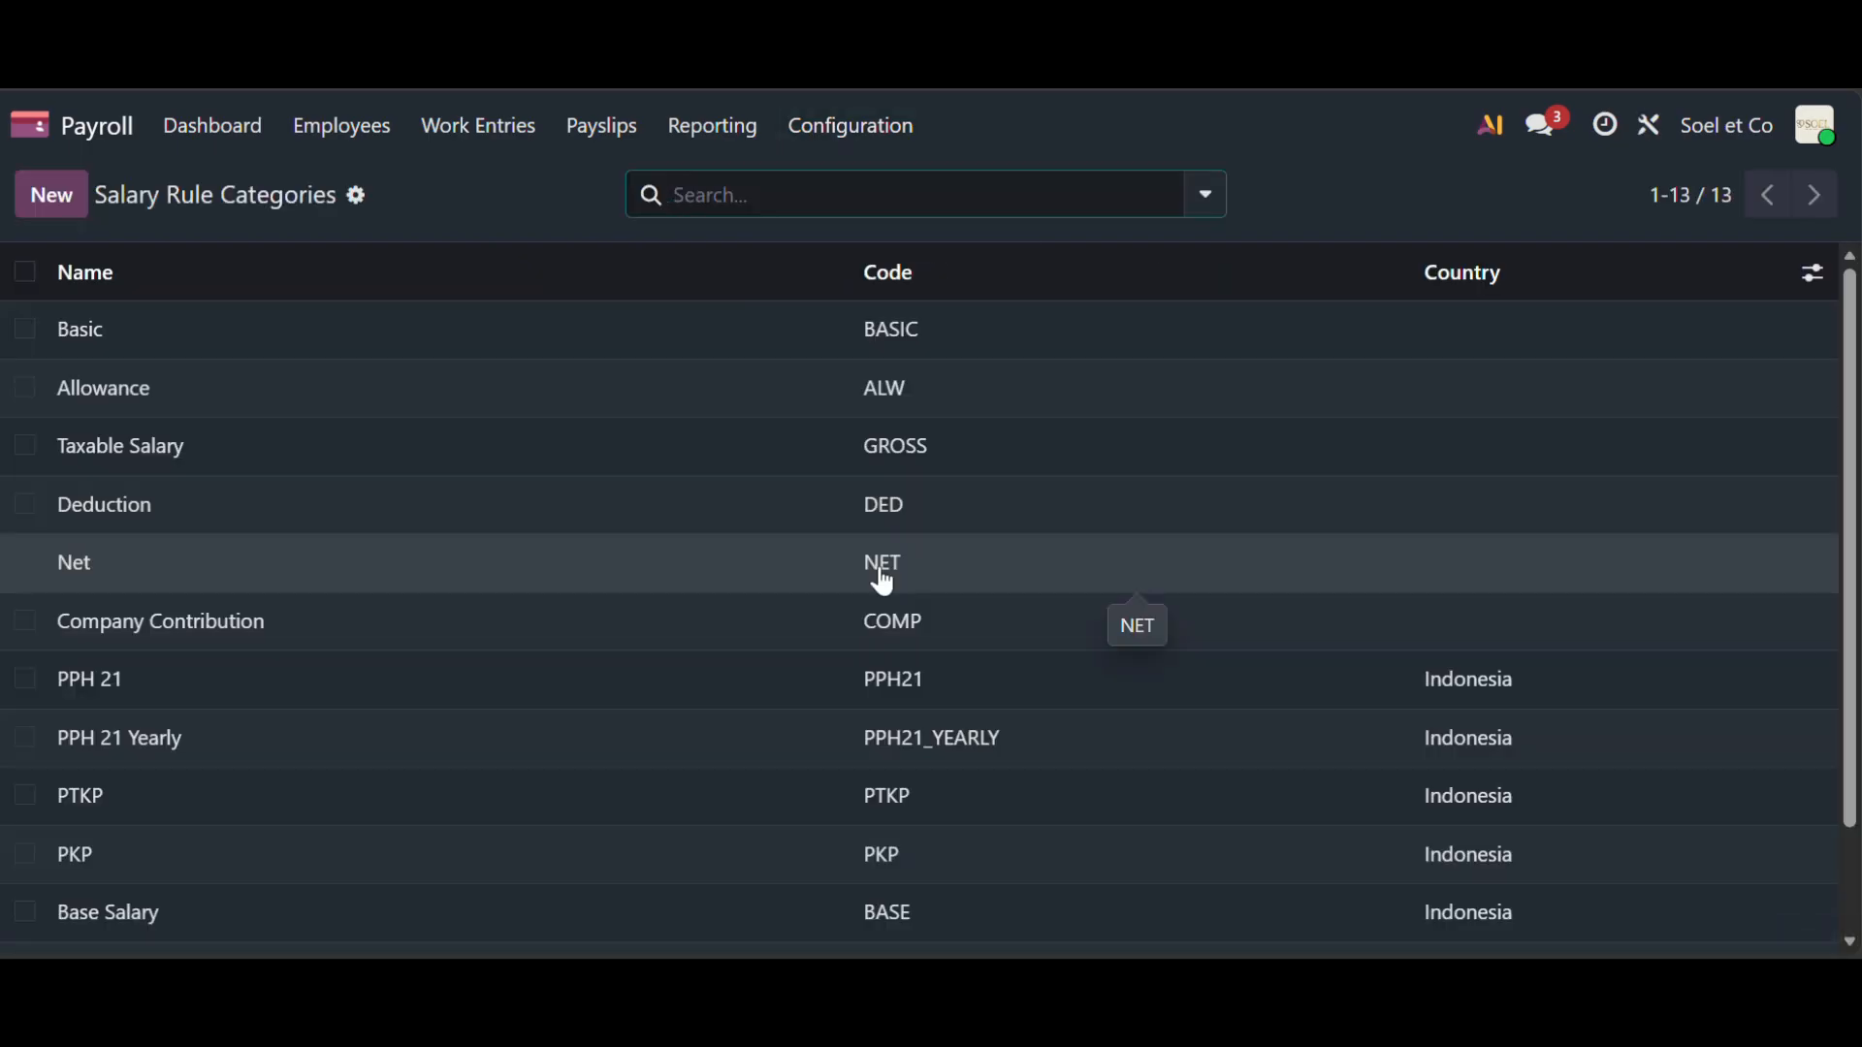
{"action": "scroll", "coordinate": [884, 582], "scroll_direction": "down", "scroll_amount": 1}
{"action": "scroll", "coordinate": [885, 582], "scroll_direction": "down", "scroll_amount": 1}
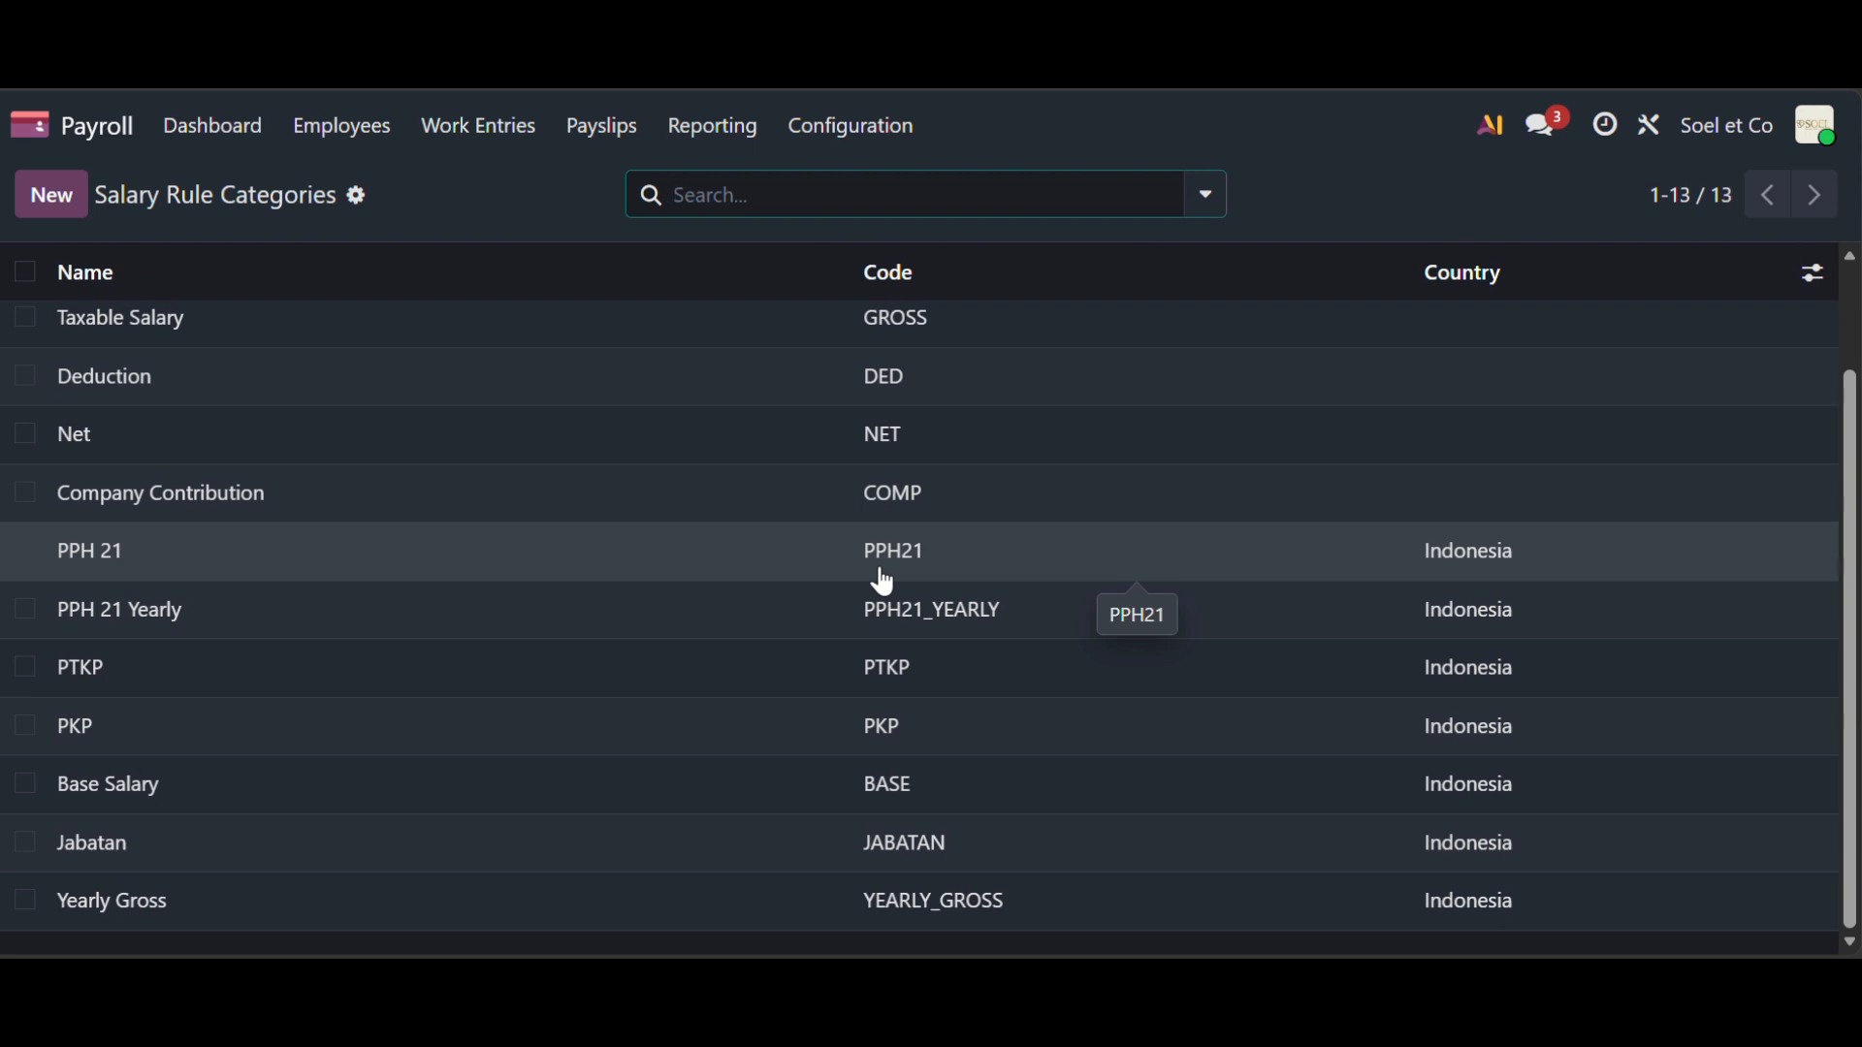
{"action": "left_click", "coordinate": [889, 135]}
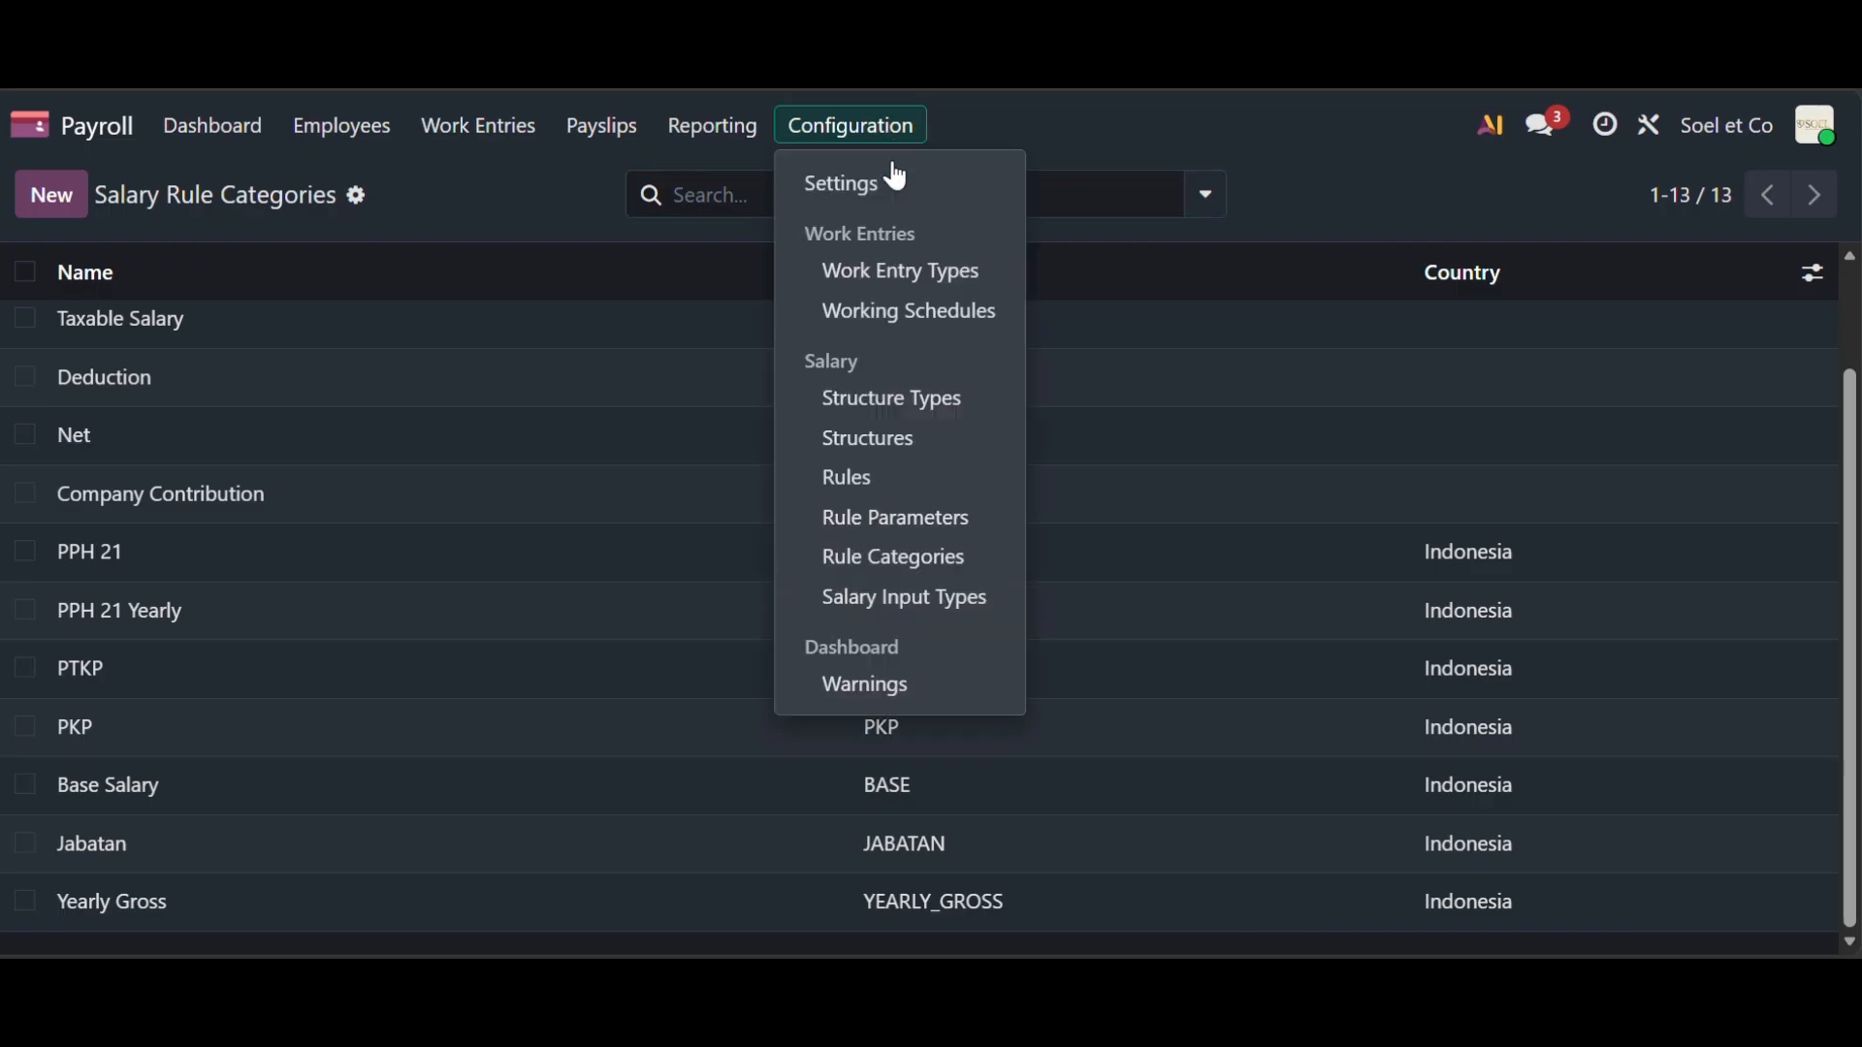
{"action": "left_click", "coordinate": [948, 599]}
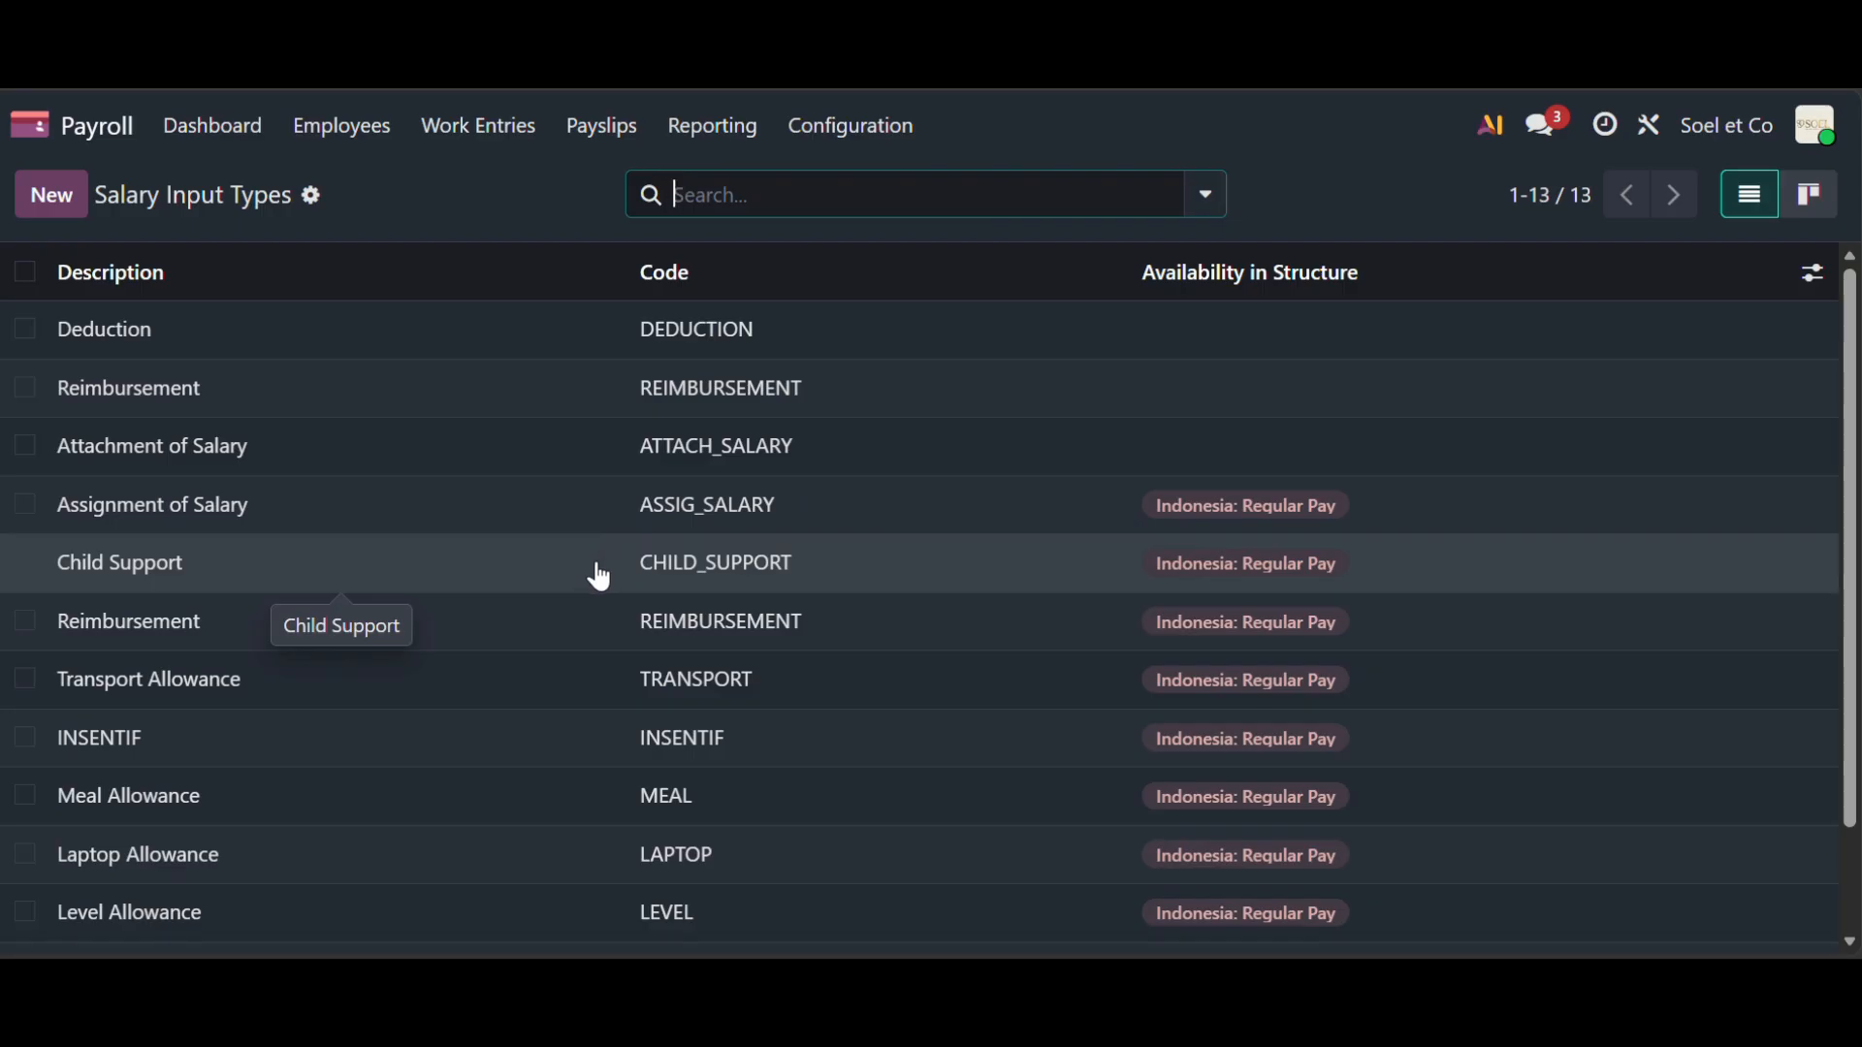
- Scroll the salary input types to Insurance Allowance and THR, both in Indonesia: Regular Pay
{"action": "scroll", "coordinate": [1031, 527], "scroll_direction": "down", "scroll_amount": 2}
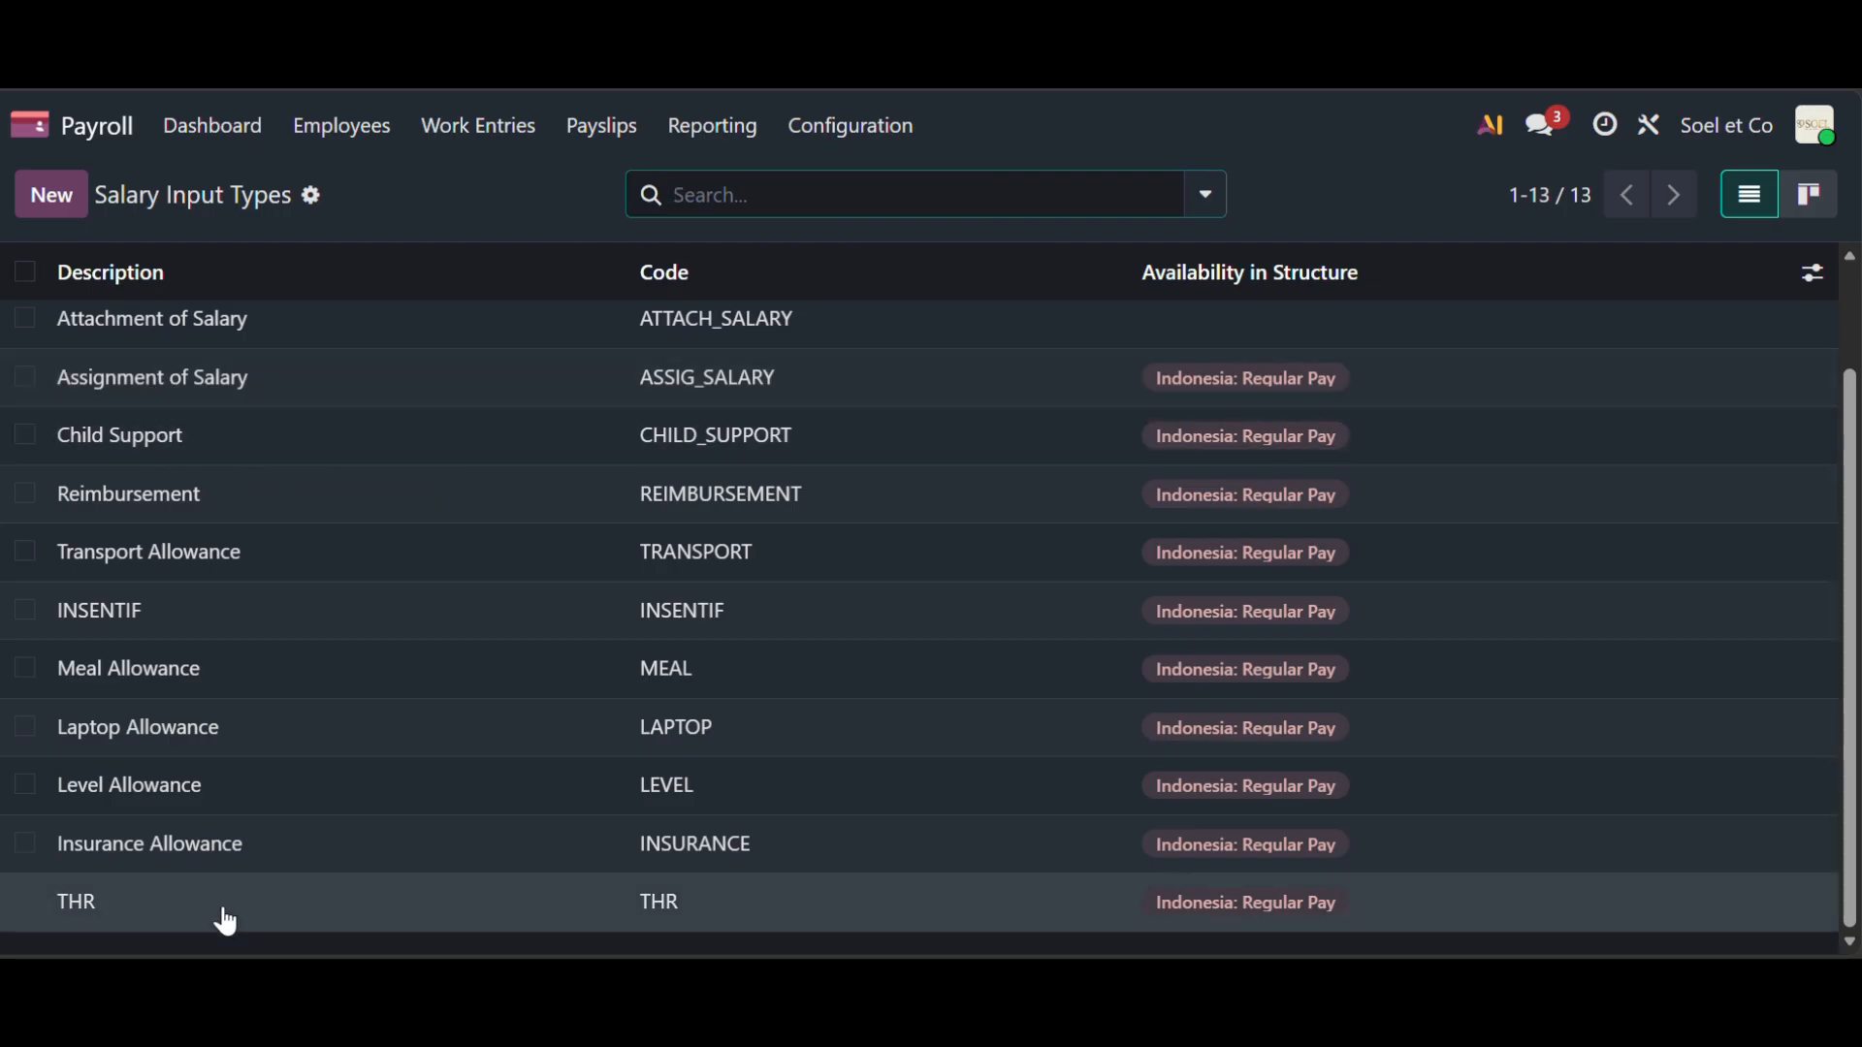
{"action": "left_click", "coordinate": [853, 133]}
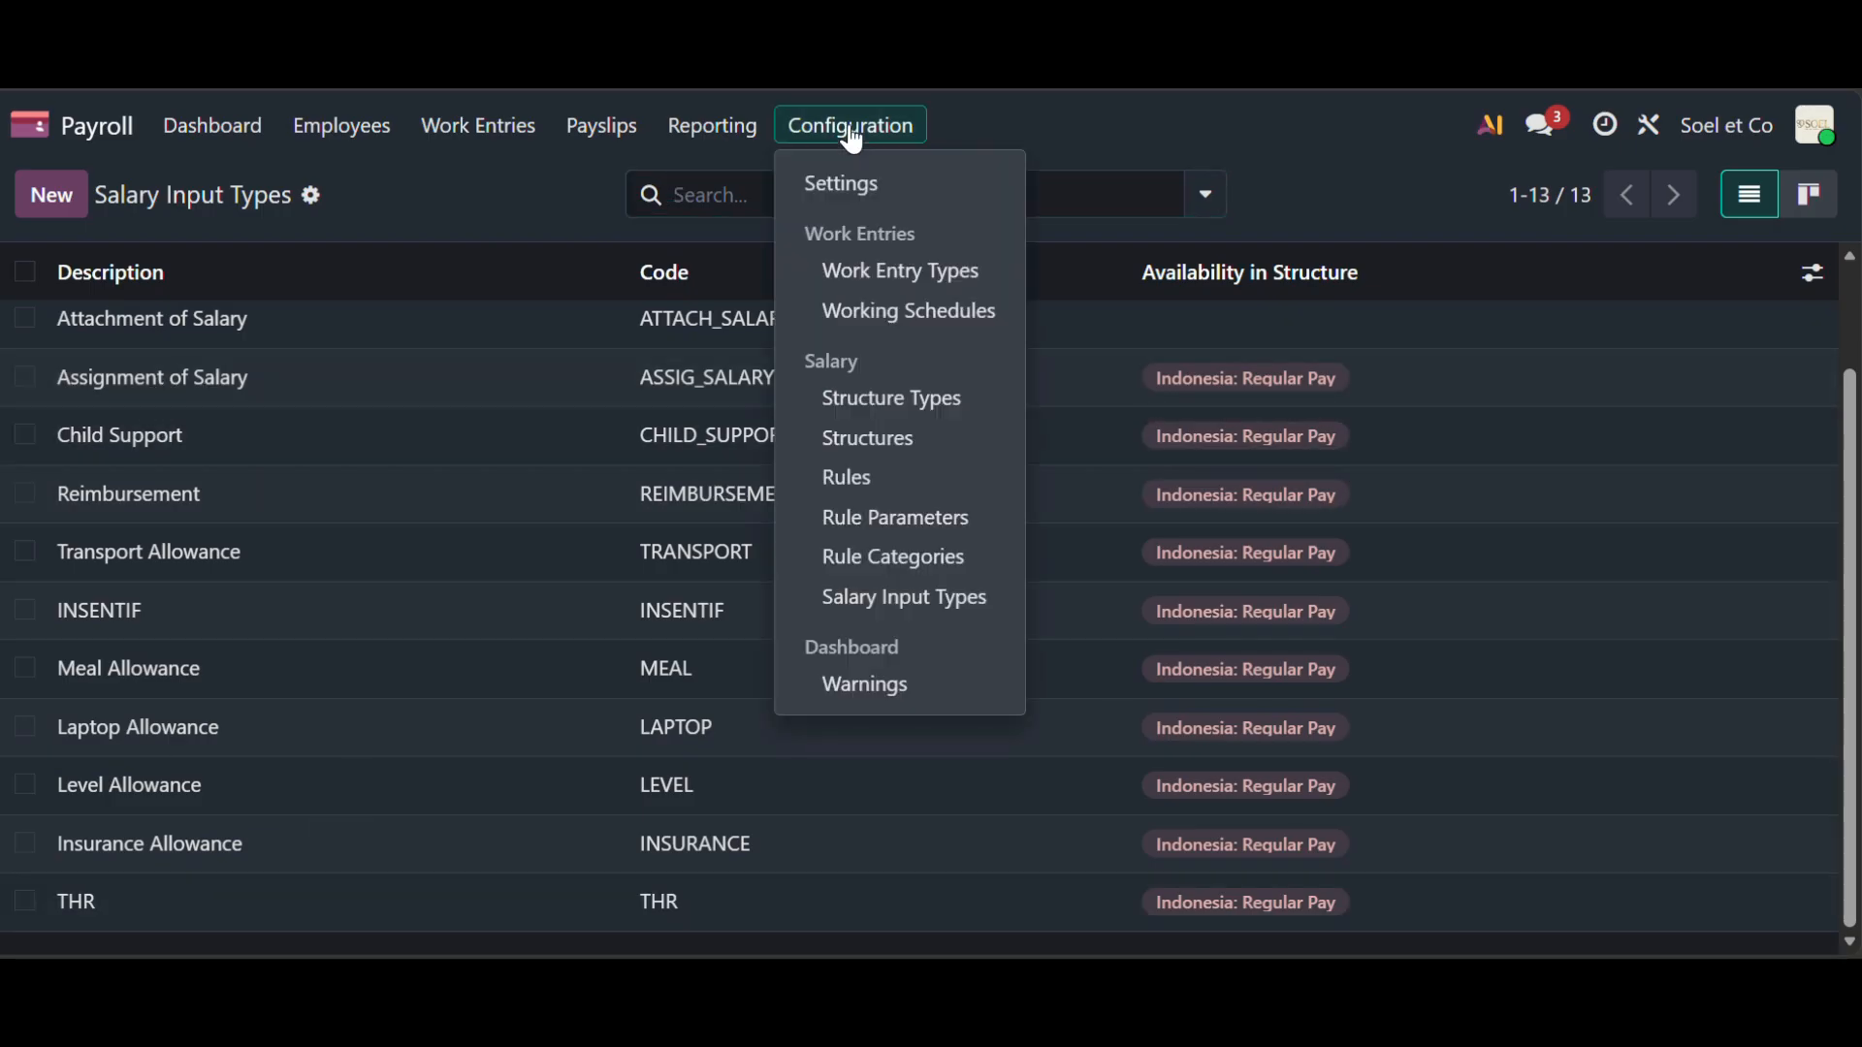
{"action": "left_click", "coordinate": [853, 141]}
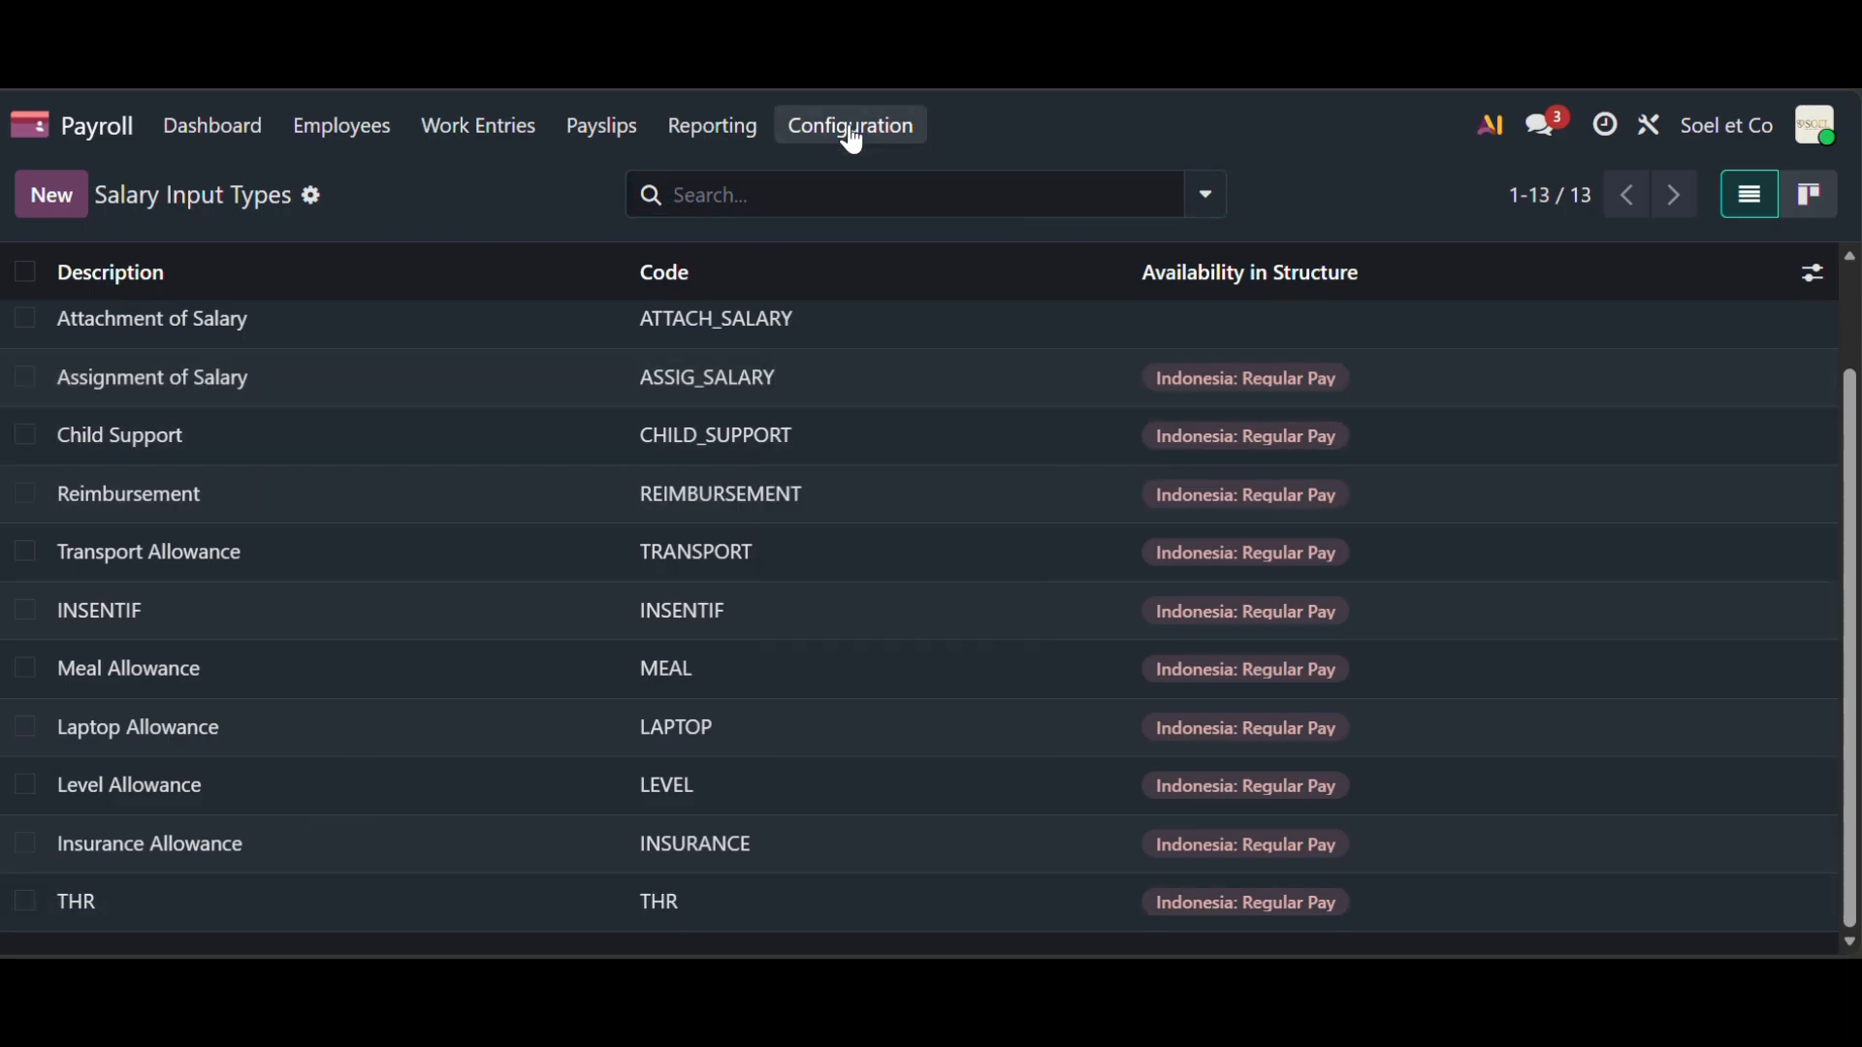
{"action": "left_click", "coordinate": [364, 146]}
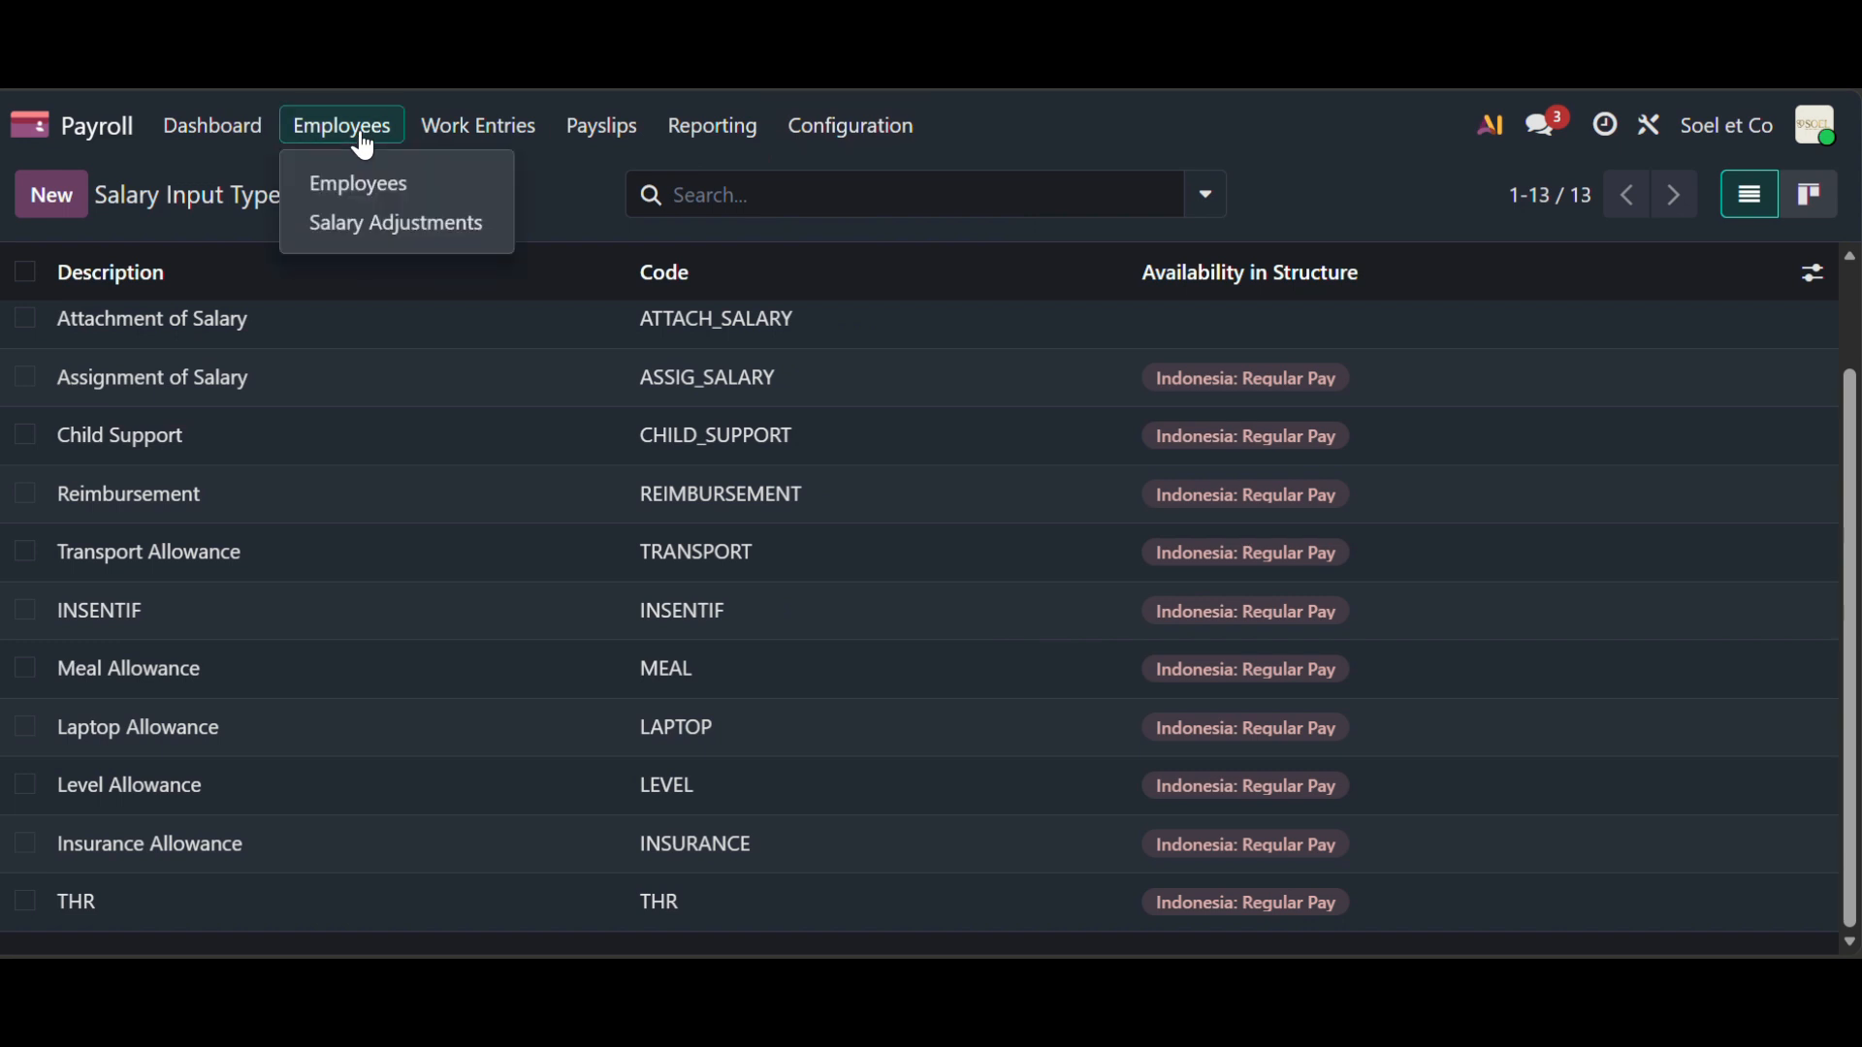
- Browse the 18 employee kanban cards grouped by department
{"action": "left_click", "coordinate": [381, 182]}
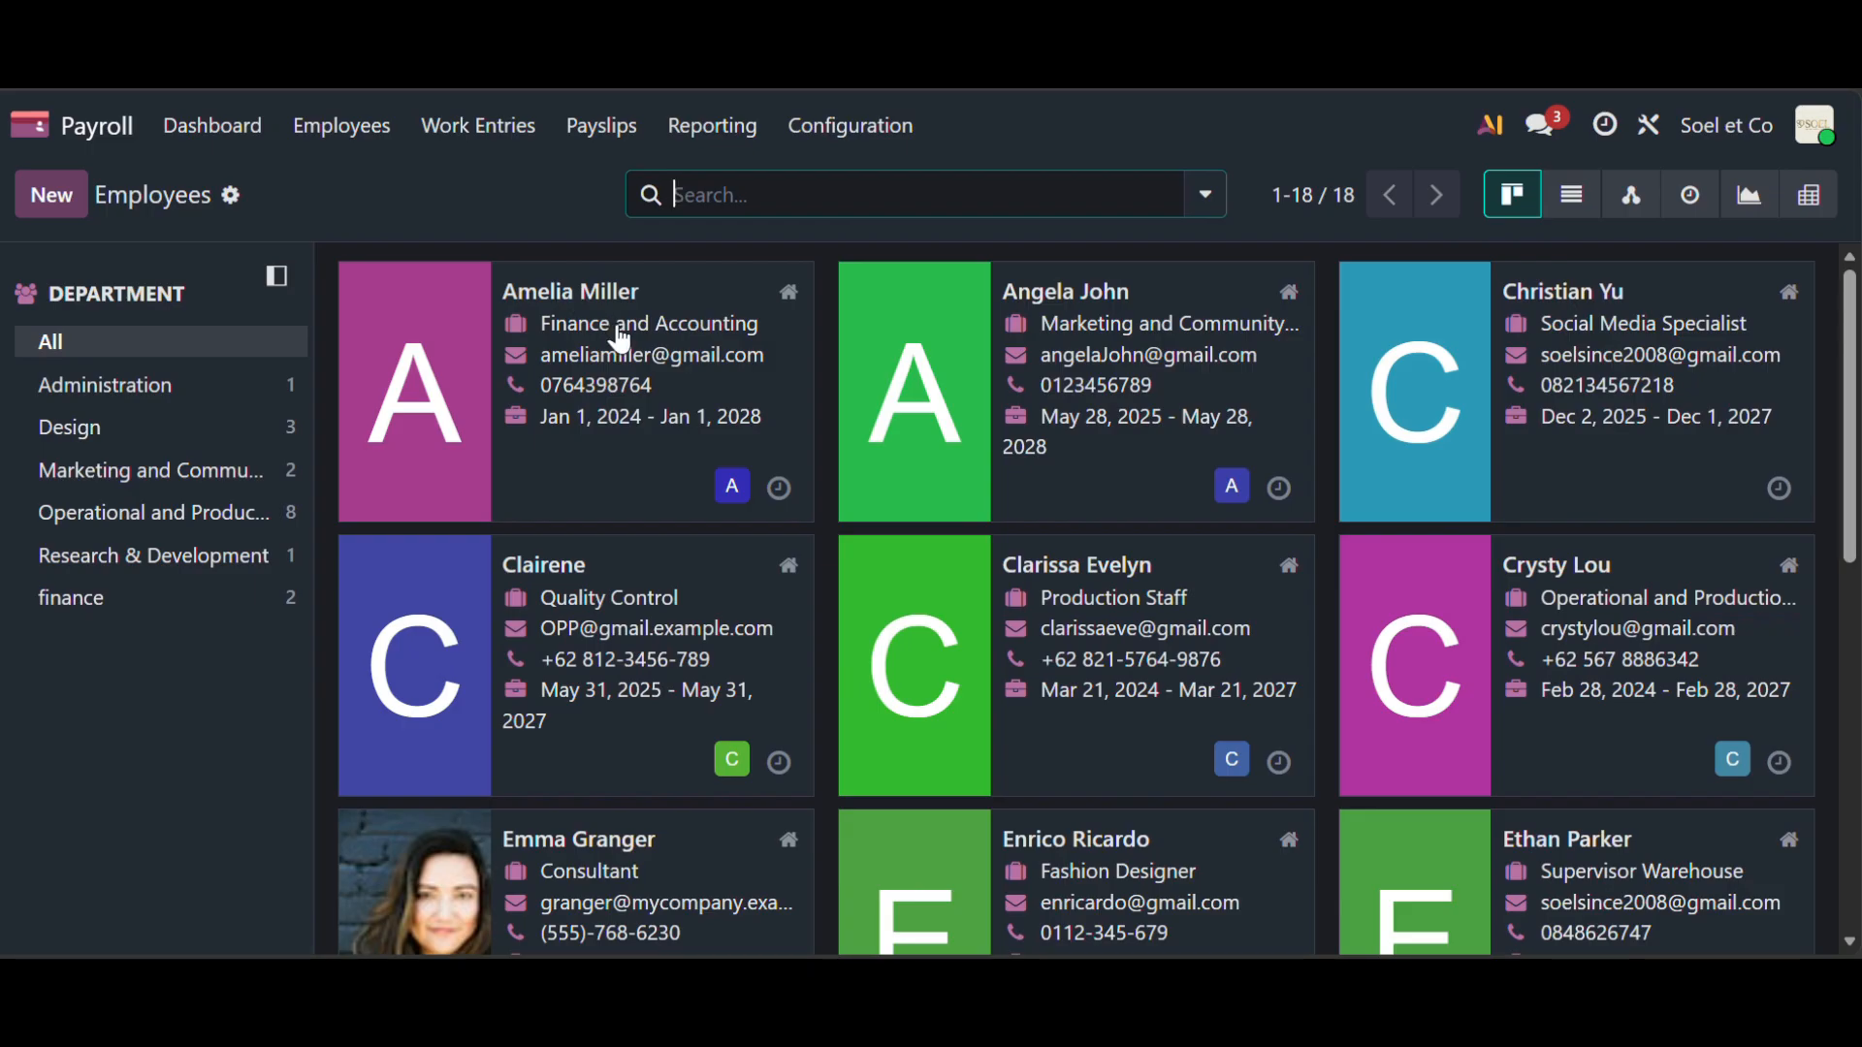
{"action": "scroll", "coordinate": [929, 550], "scroll_direction": "down", "scroll_amount": 6}
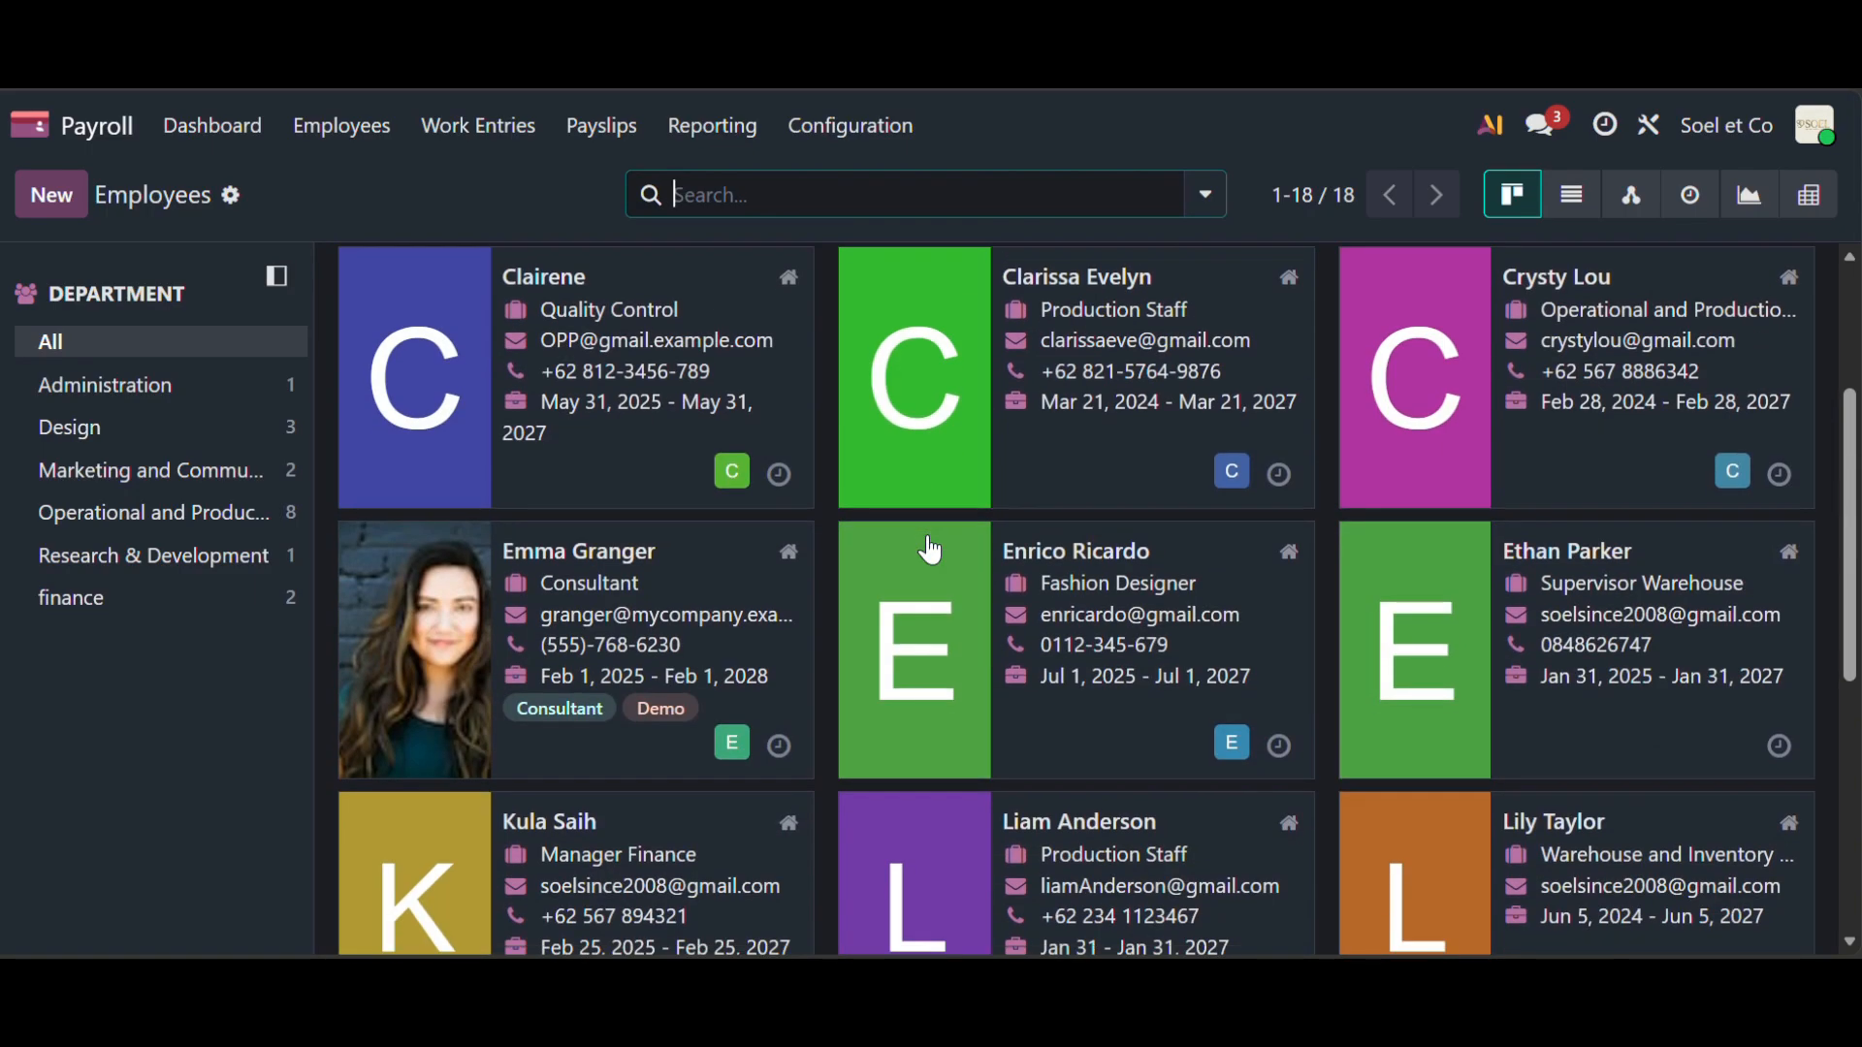
{"action": "scroll", "coordinate": [929, 550], "scroll_direction": "down", "scroll_amount": 3}
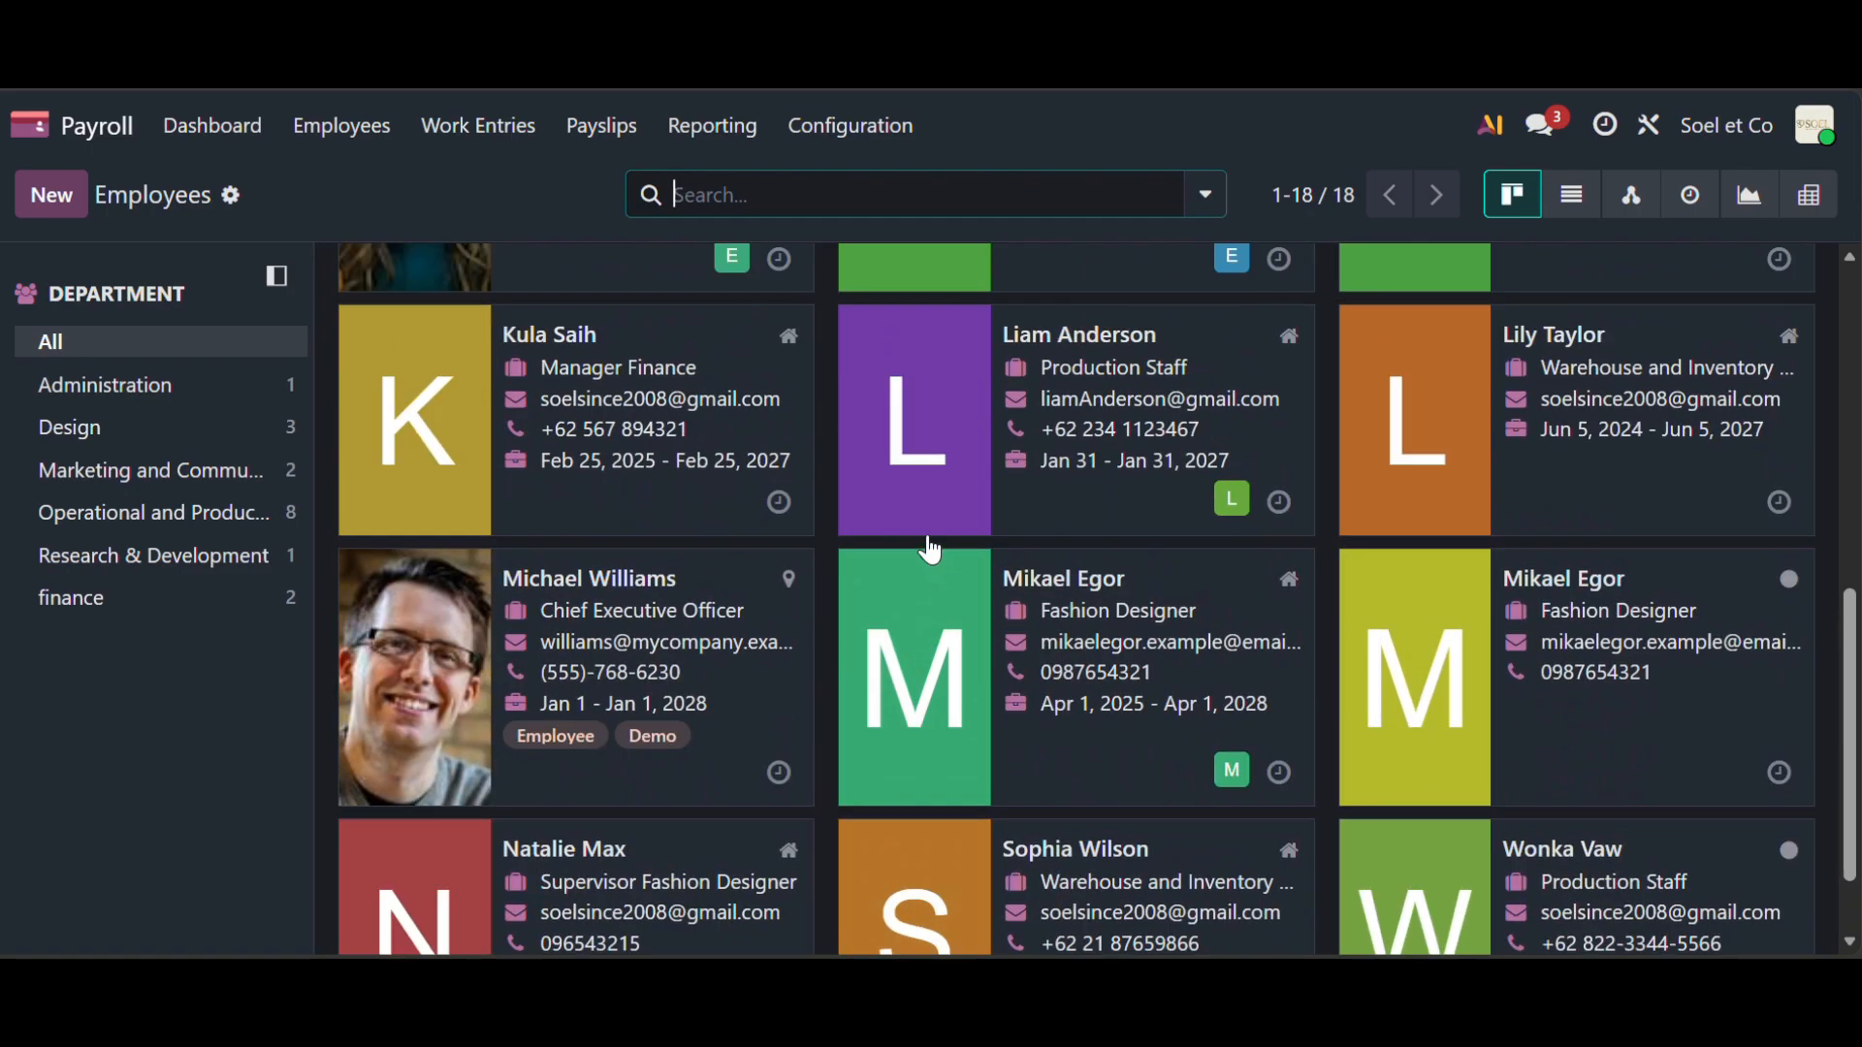
{"action": "scroll", "coordinate": [931, 543], "scroll_direction": "up", "scroll_amount": 10}
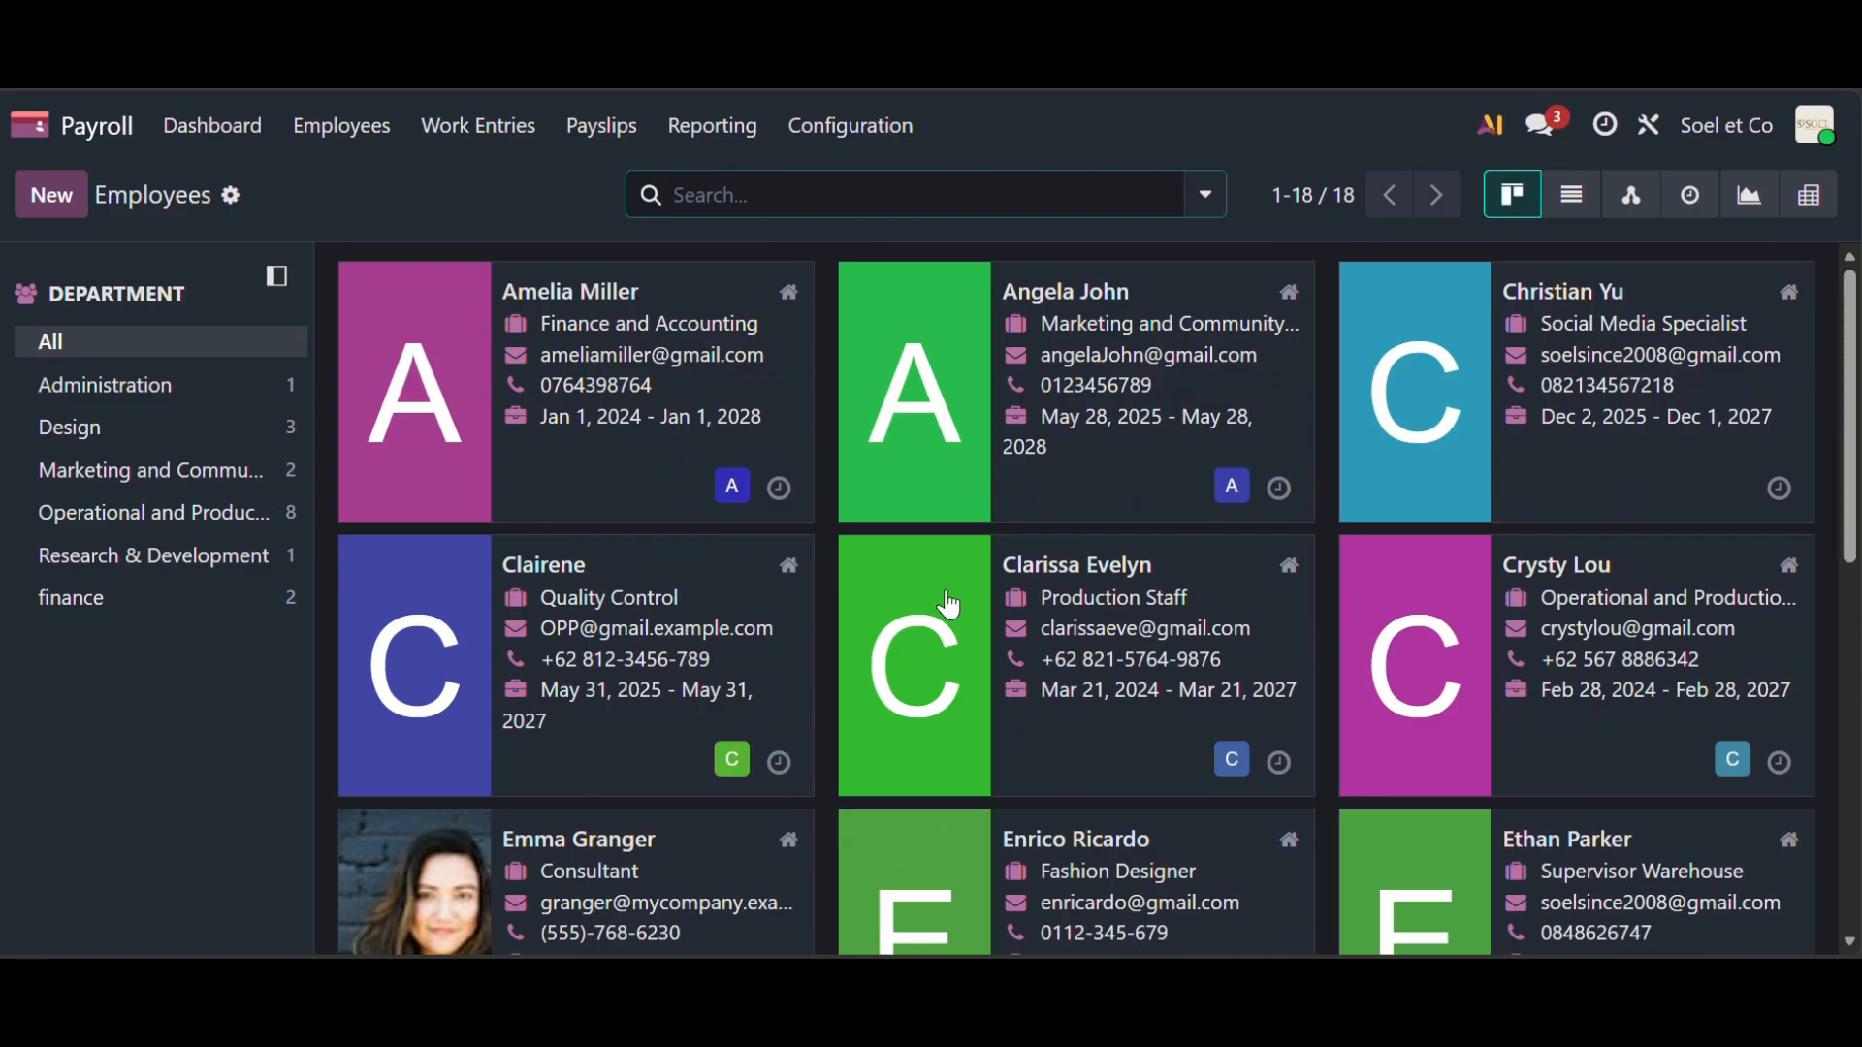
{"action": "left_click", "coordinate": [1091, 574]}
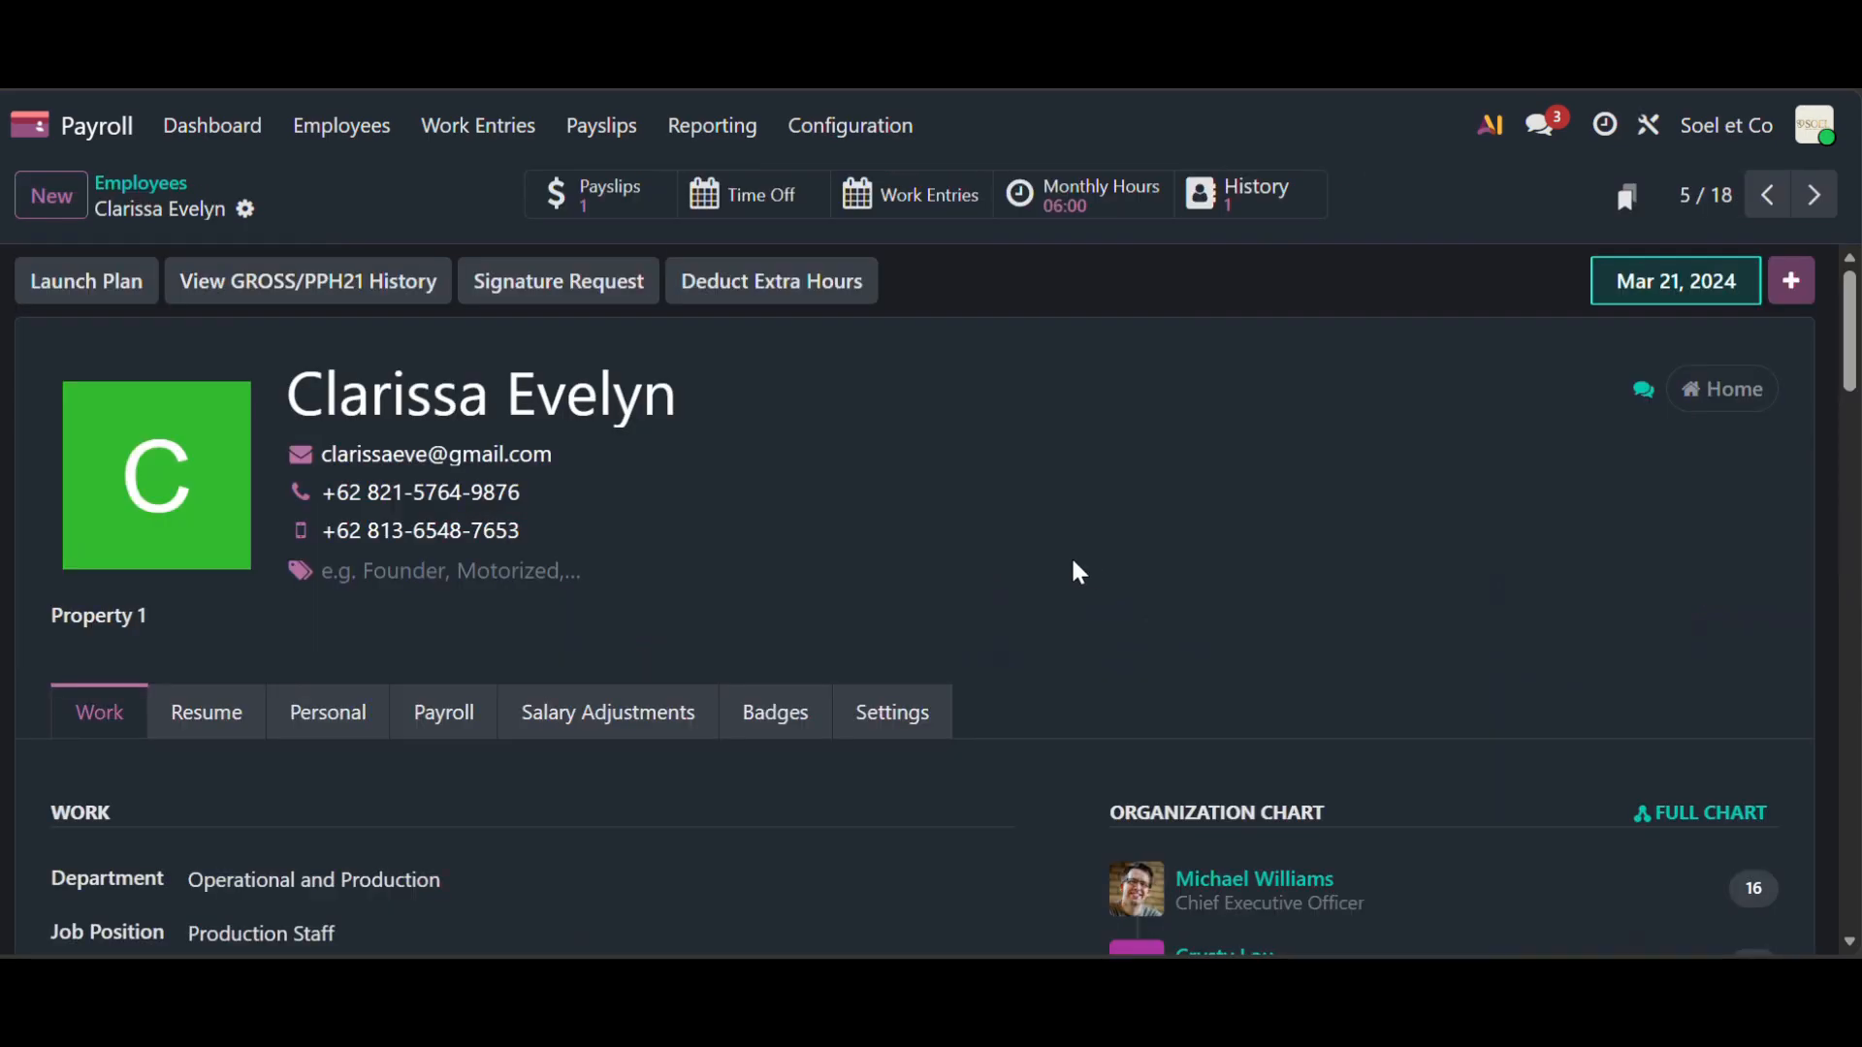
{"action": "scroll", "coordinate": [864, 619], "scroll_direction": "down", "scroll_amount": 2}
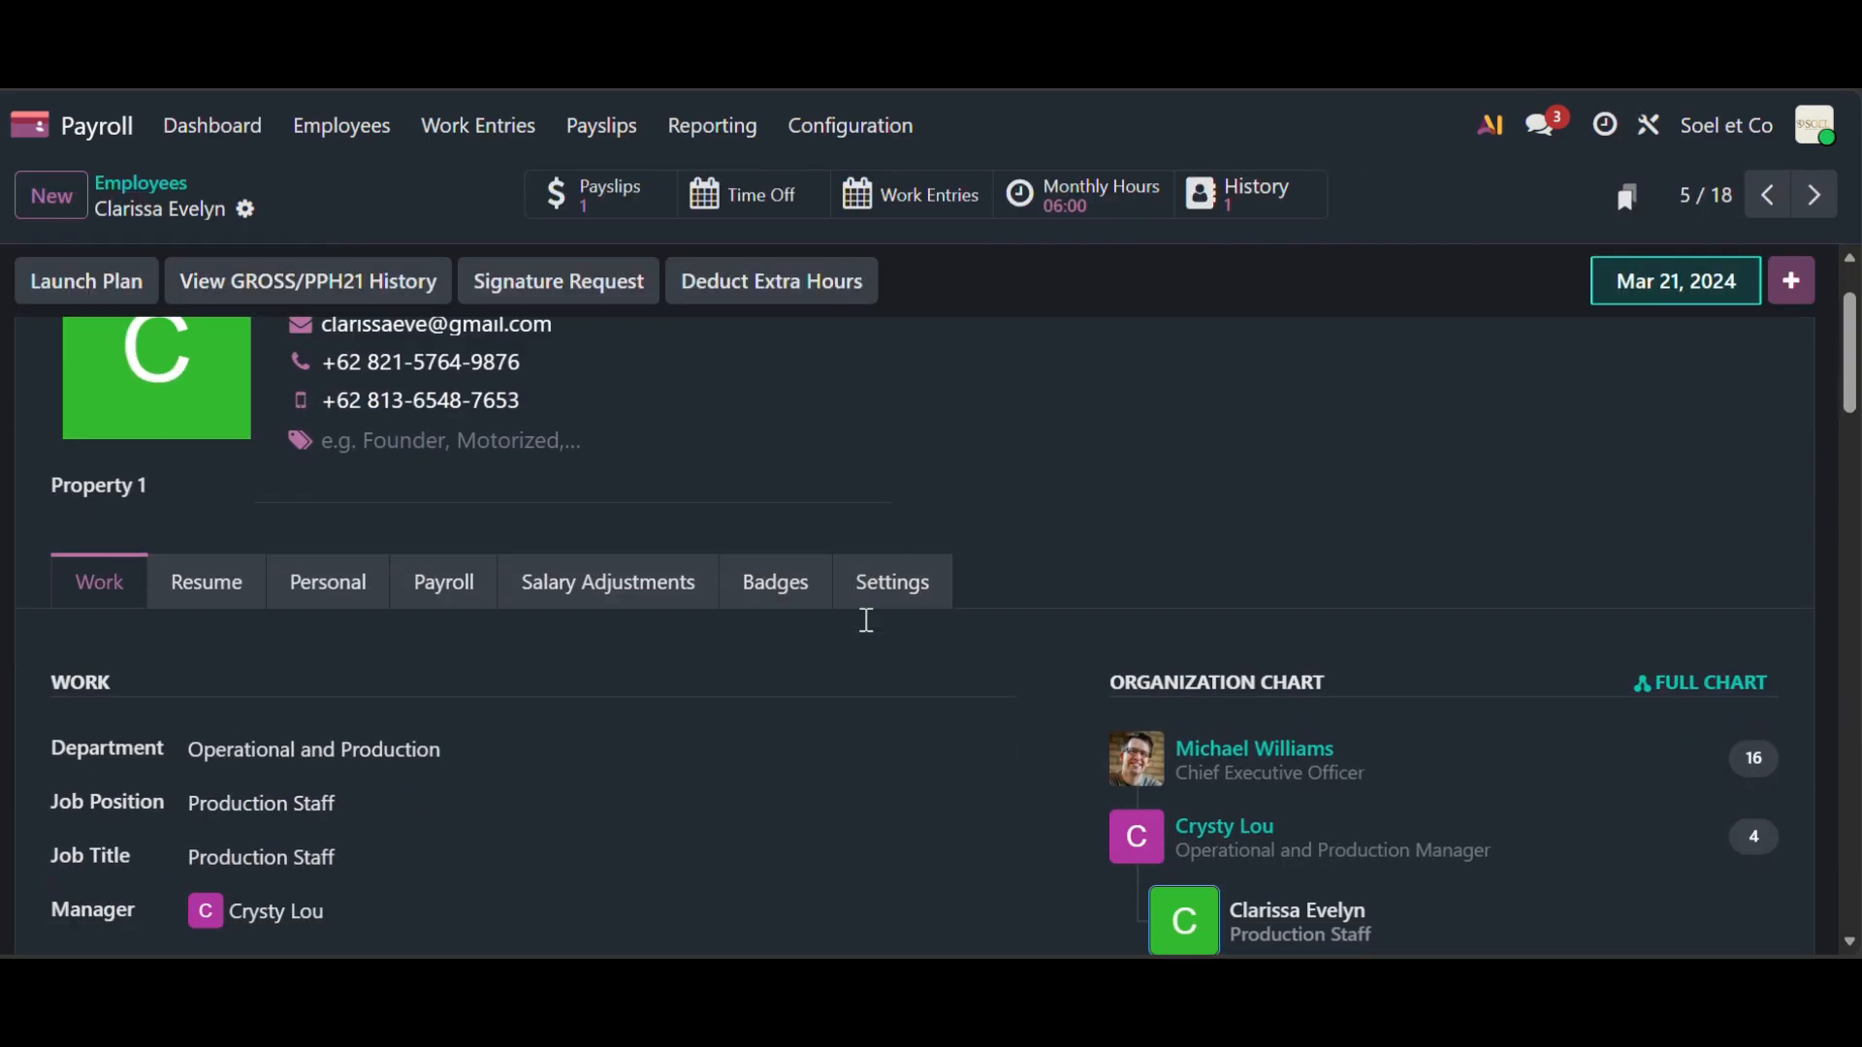
{"action": "scroll", "coordinate": [866, 620], "scroll_direction": "up", "scroll_amount": 1}
{"action": "scroll", "coordinate": [866, 621], "scroll_direction": "down", "scroll_amount": 1}
{"action": "scroll", "coordinate": [864, 621], "scroll_direction": "up", "scroll_amount": 1}
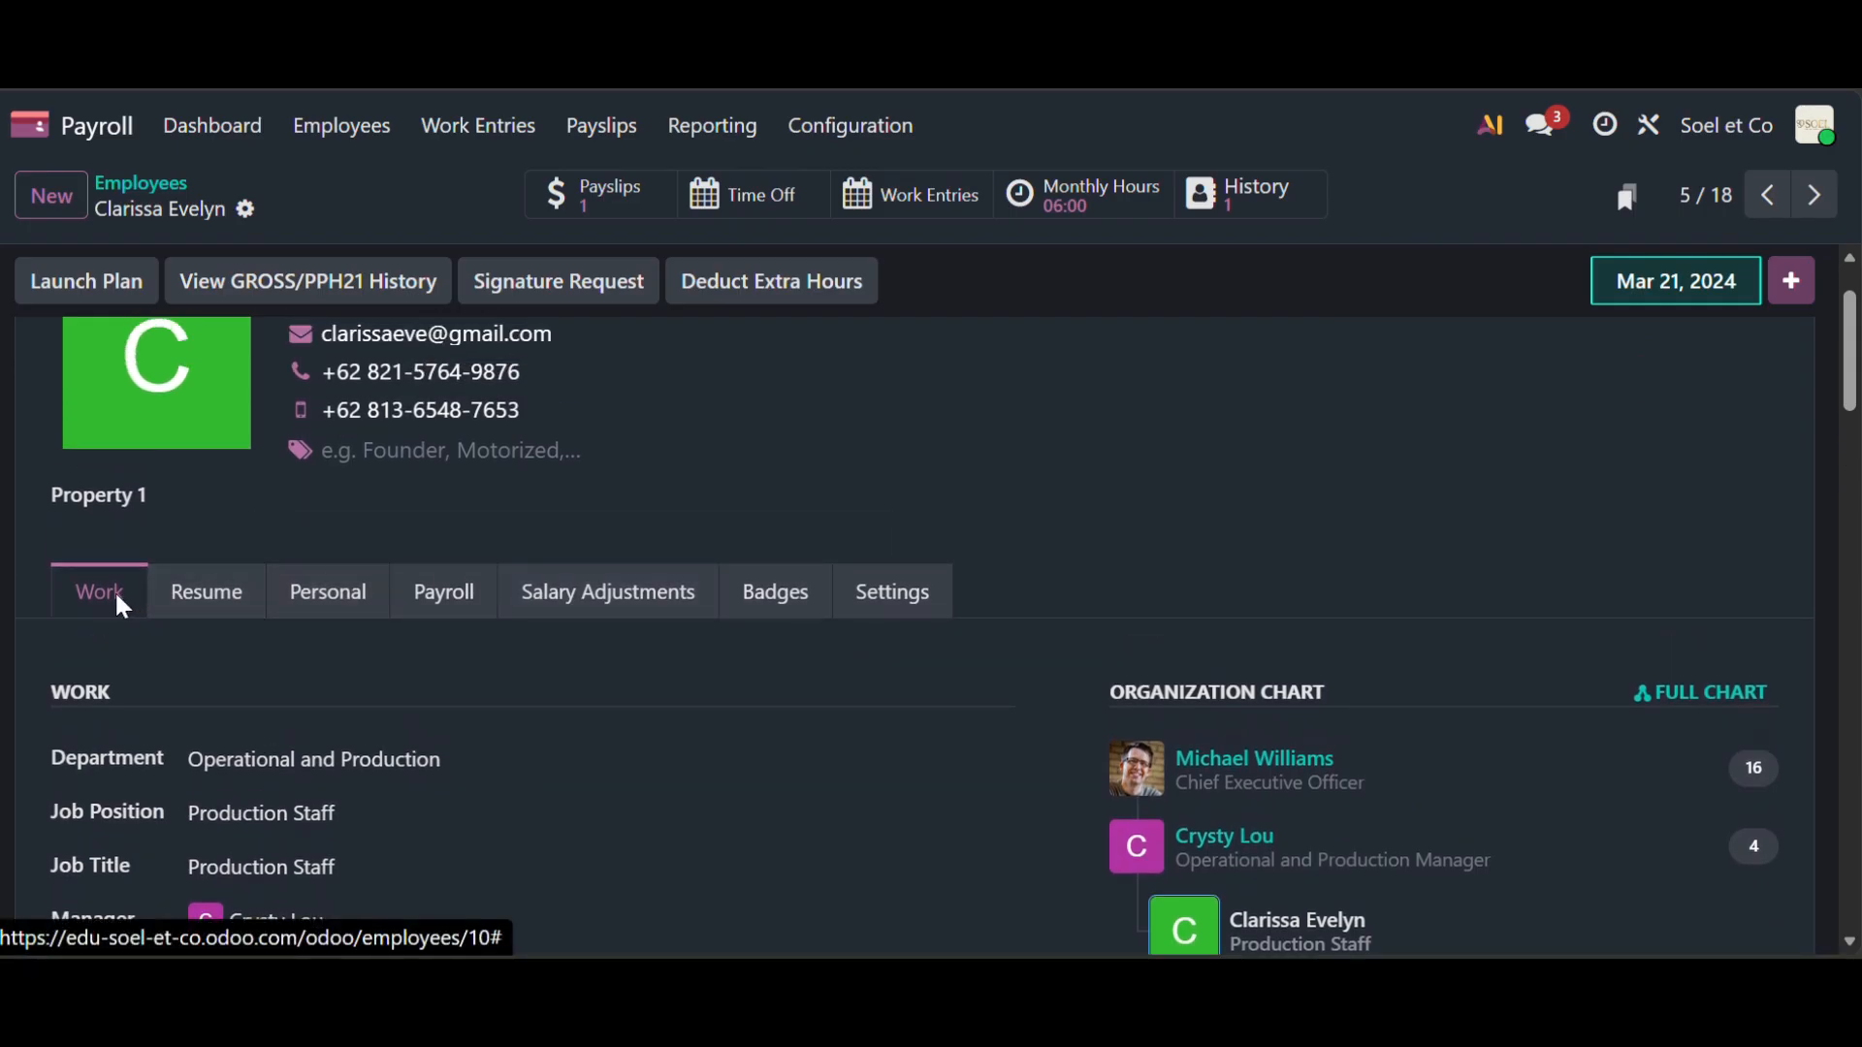
{"action": "scroll", "coordinate": [203, 656], "scroll_direction": "down", "scroll_amount": 1}
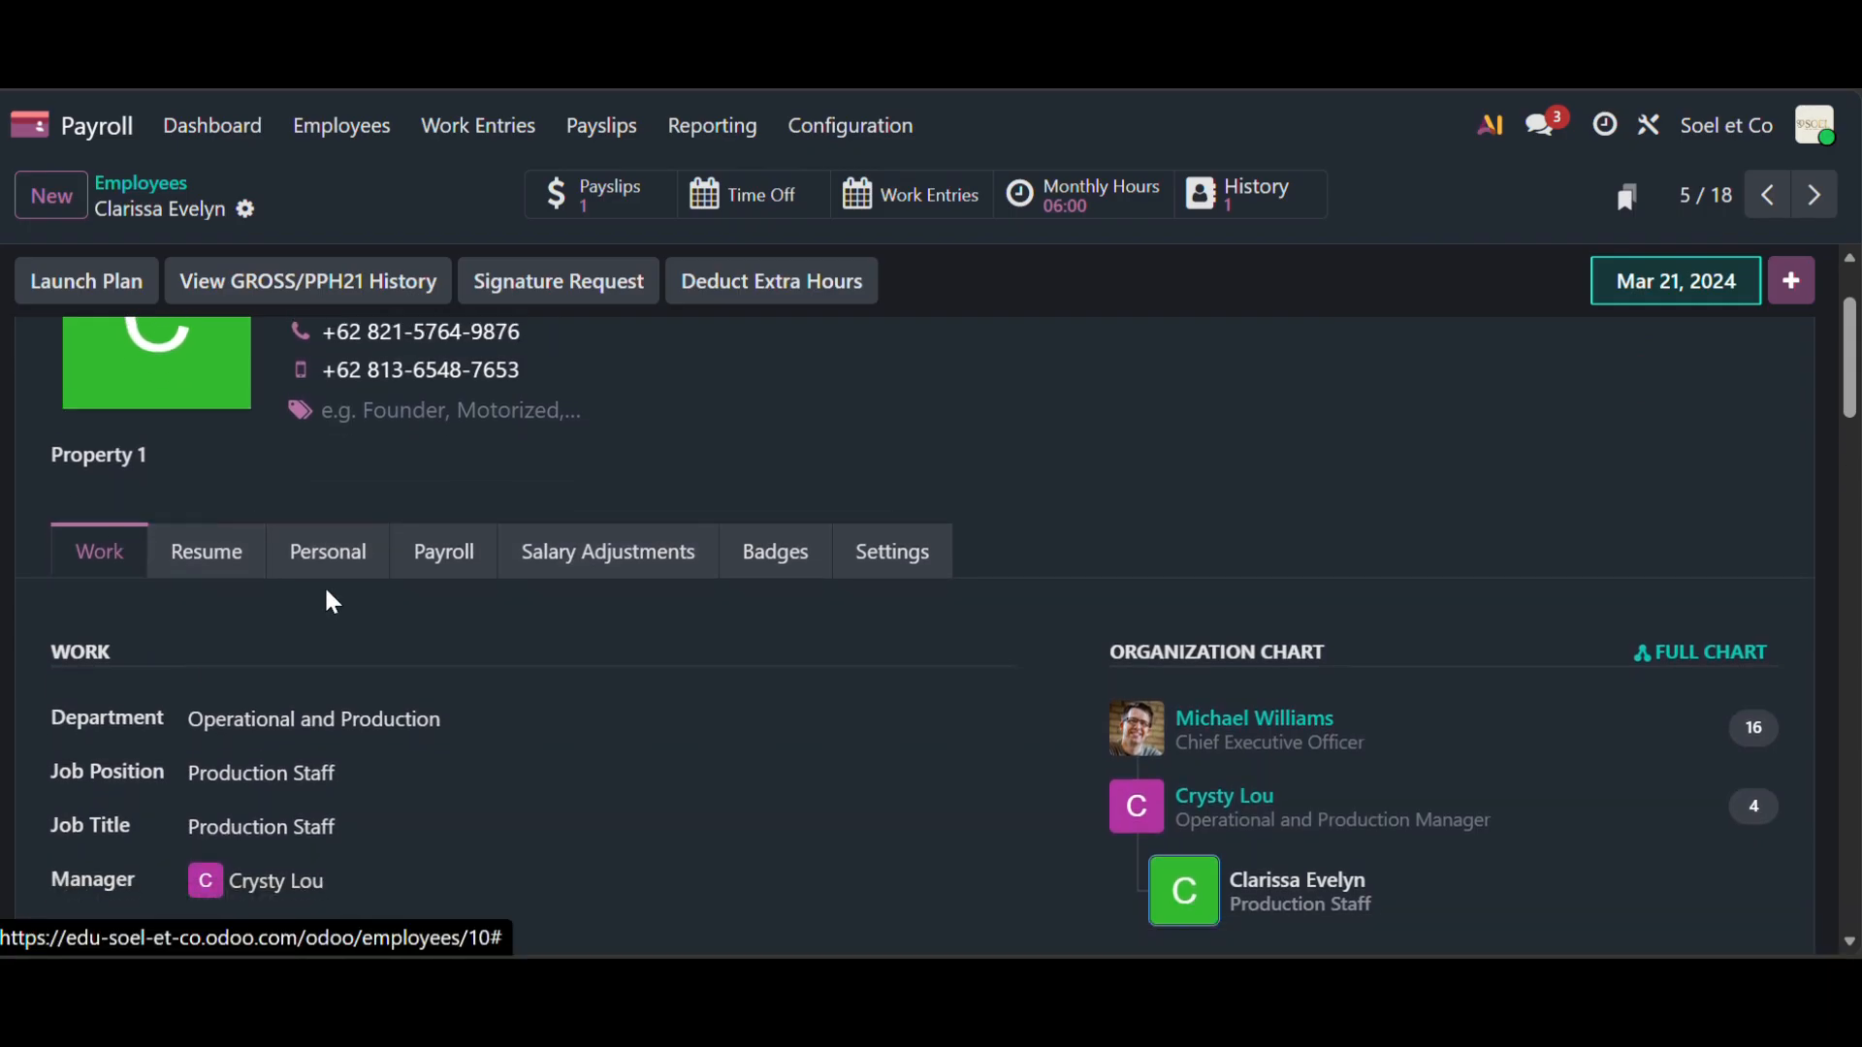
{"action": "left_click", "coordinate": [361, 573]}
{"action": "left_click", "coordinate": [451, 574]}
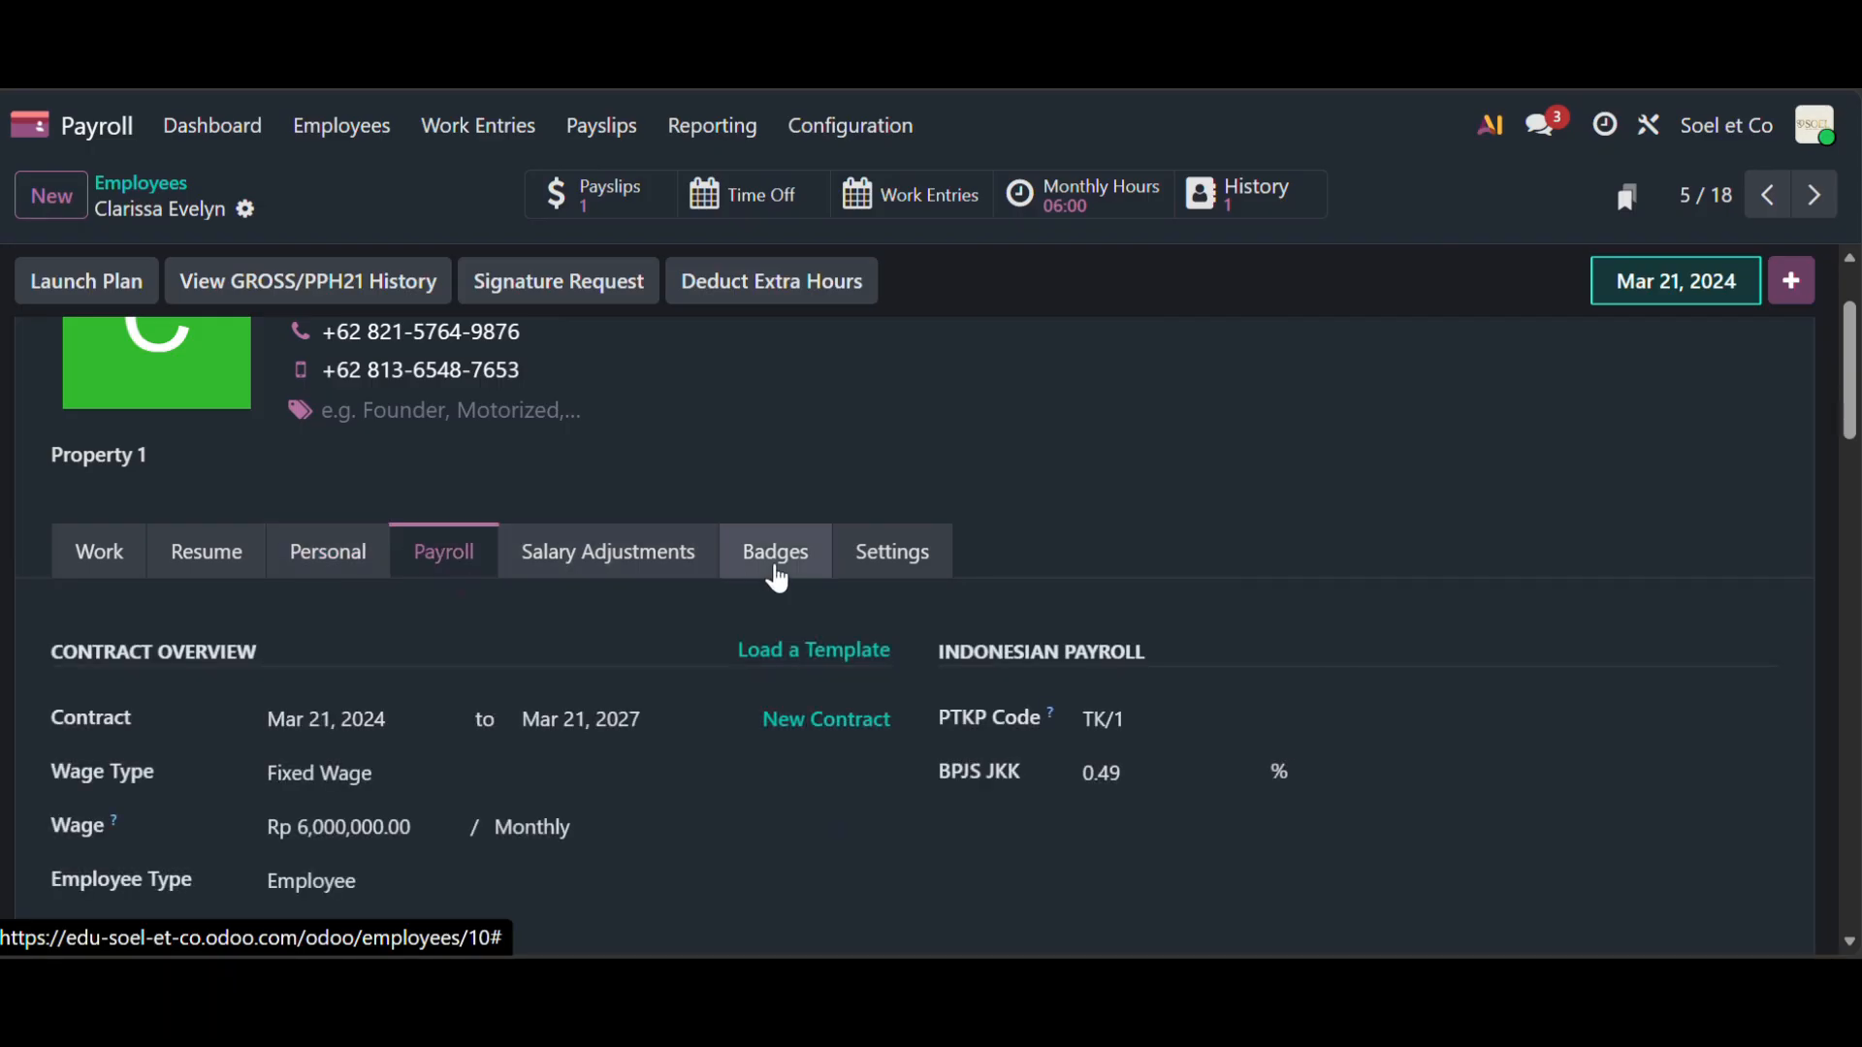
{"action": "left_click", "coordinate": [889, 572]}
{"action": "left_click", "coordinate": [457, 570]}
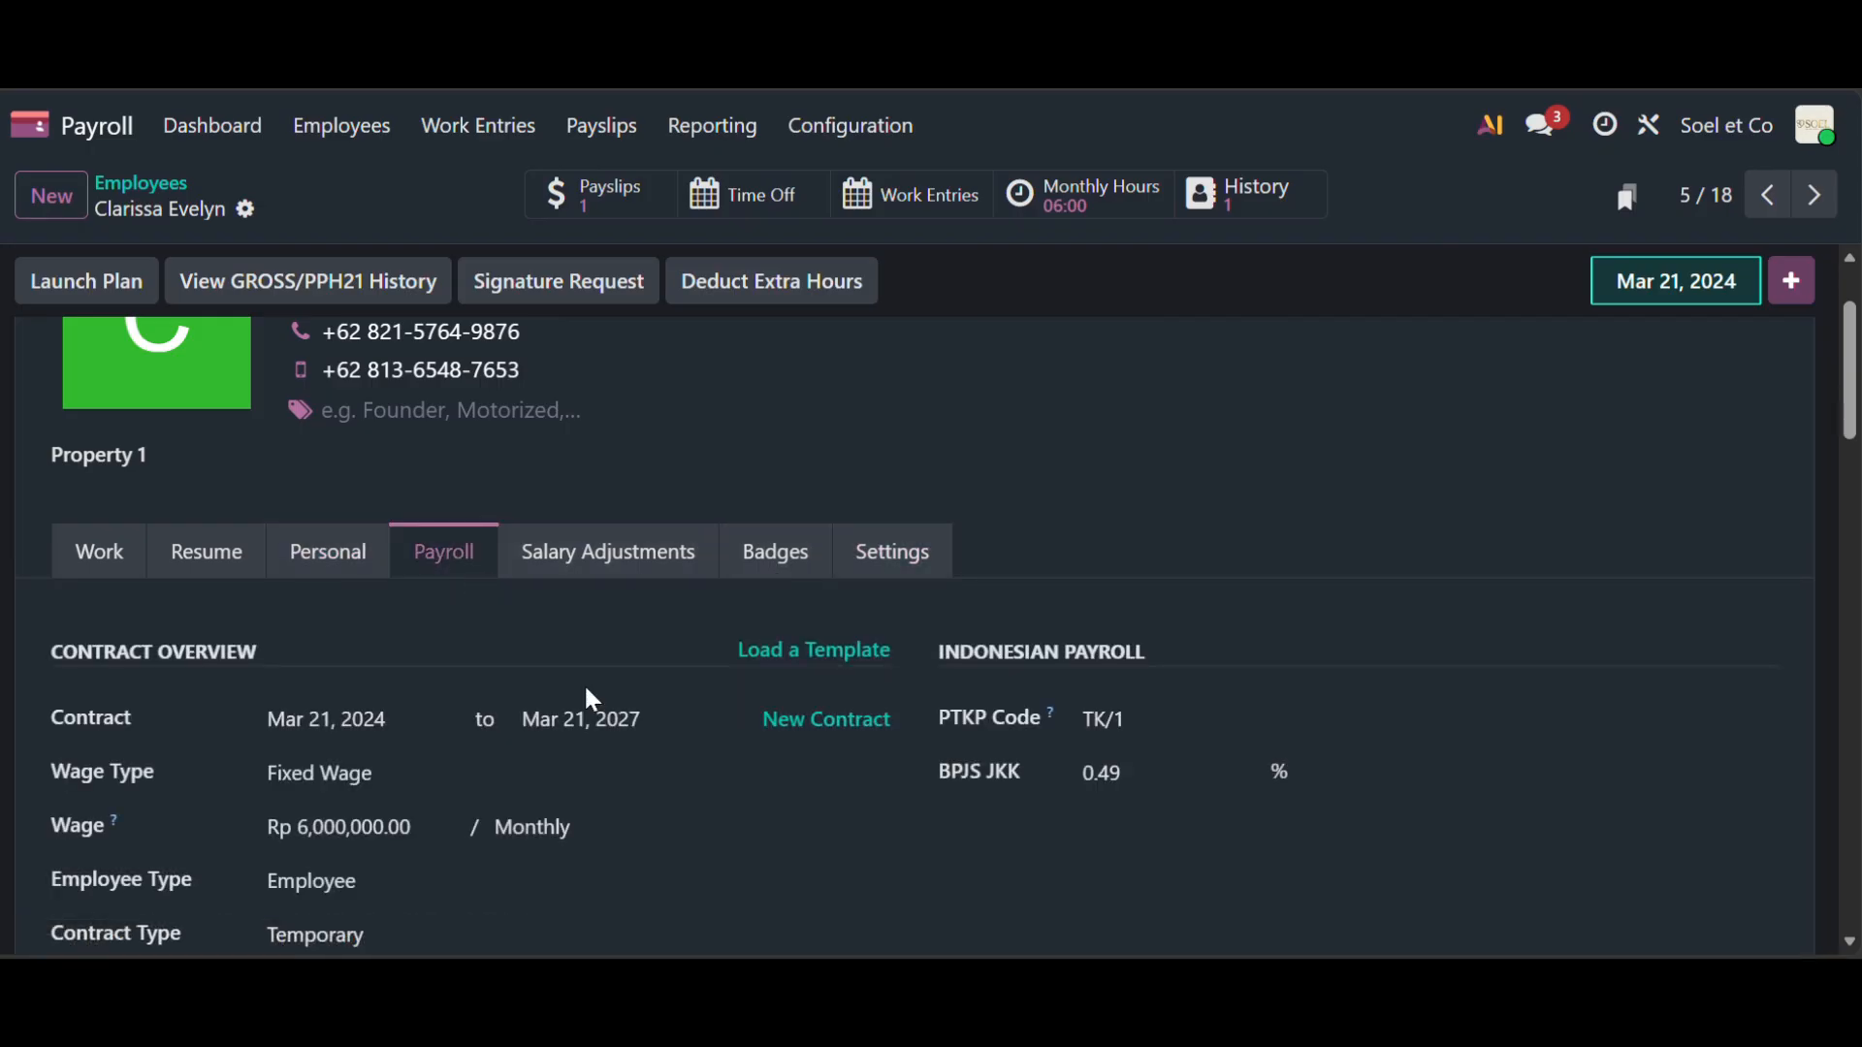
{"action": "scroll", "coordinate": [585, 699], "scroll_direction": "down", "scroll_amount": 5}
{"action": "scroll", "coordinate": [588, 688], "scroll_direction": "down", "scroll_amount": 1}
{"action": "scroll", "coordinate": [587, 690], "scroll_direction": "up", "scroll_amount": 1}
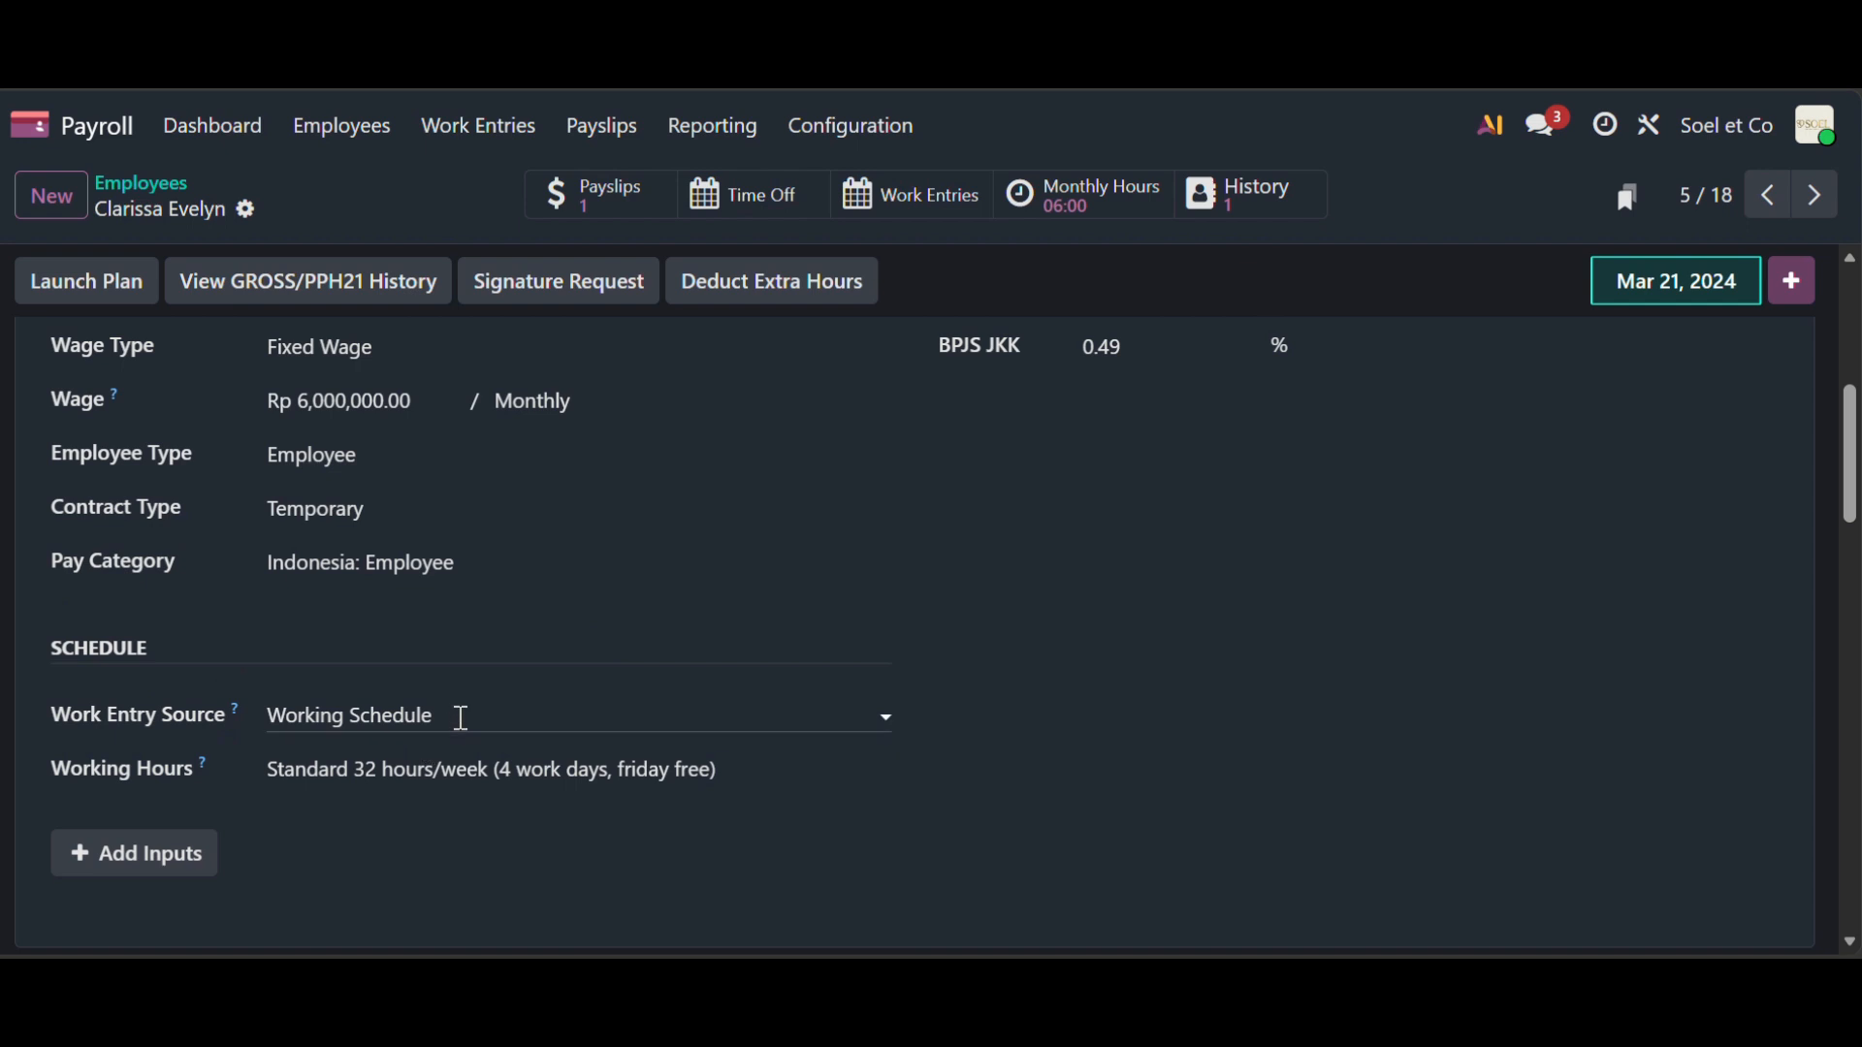
{"action": "scroll", "coordinate": [786, 393], "scroll_direction": "up", "scroll_amount": 4}
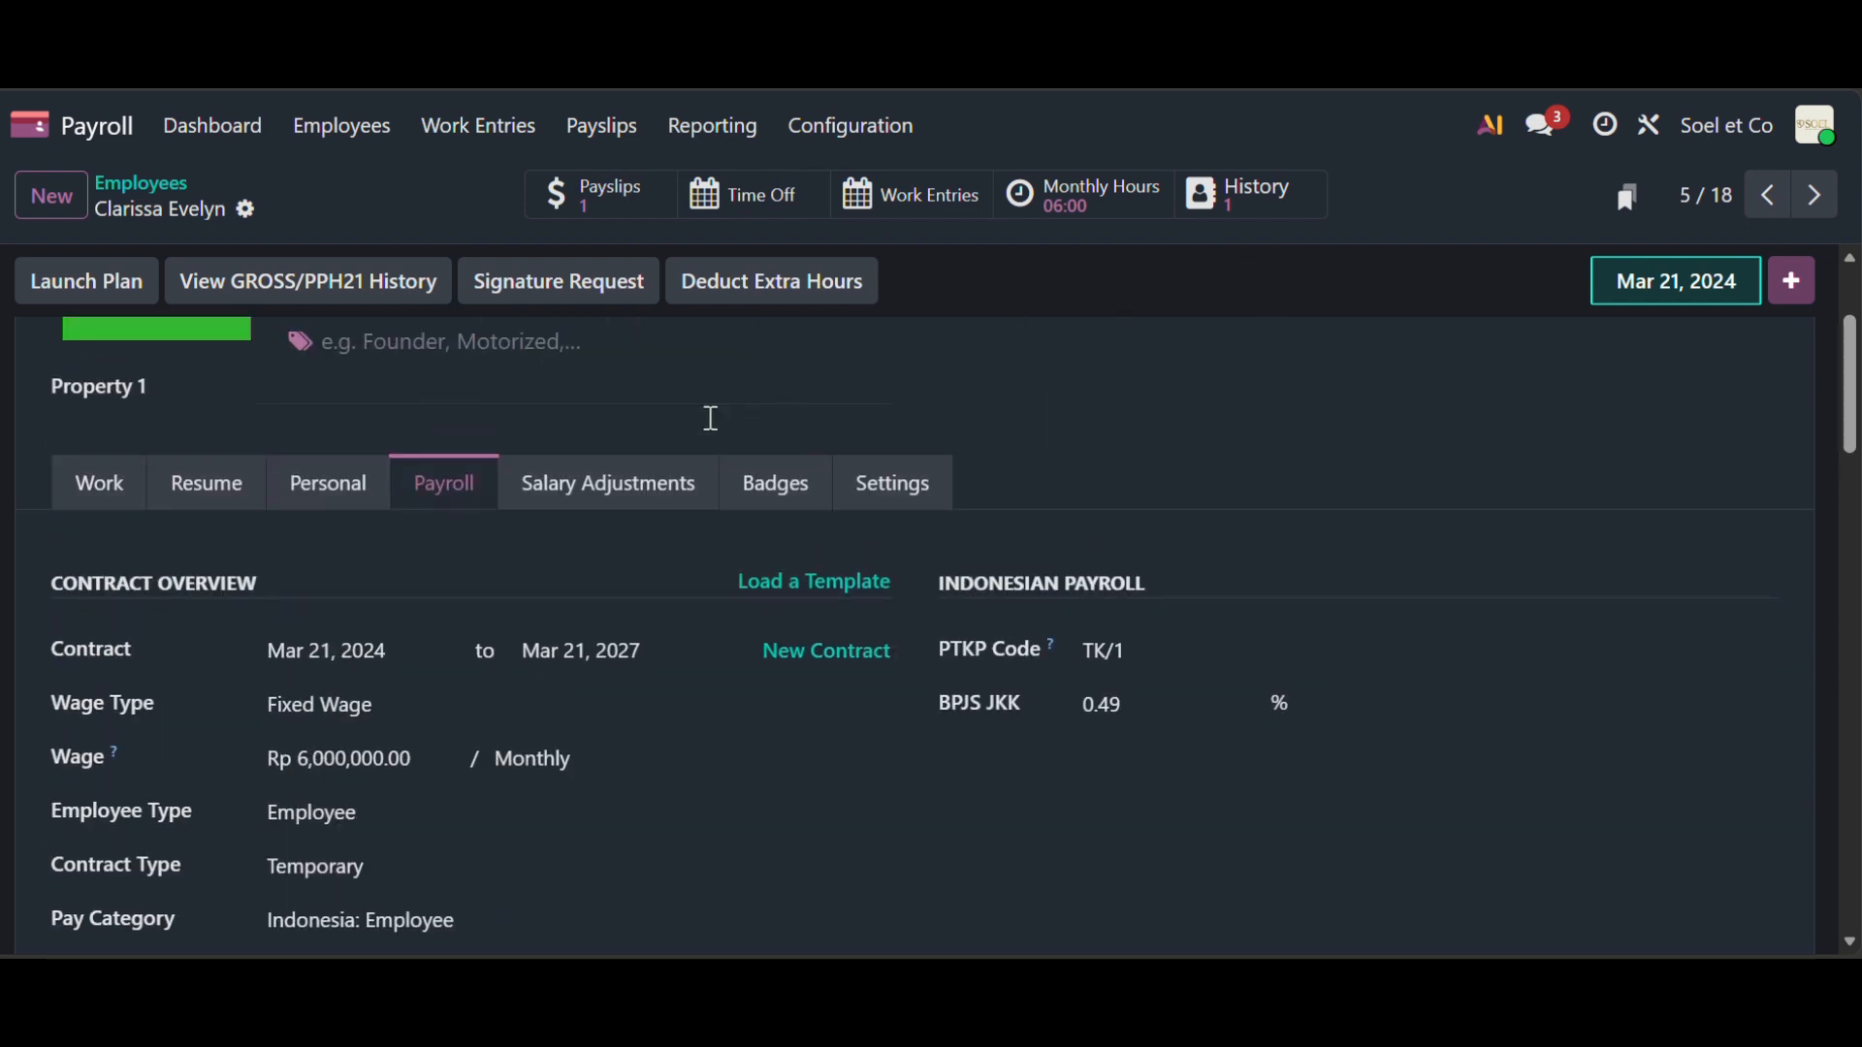
{"action": "scroll", "coordinate": [594, 711], "scroll_direction": "down", "scroll_amount": 3}
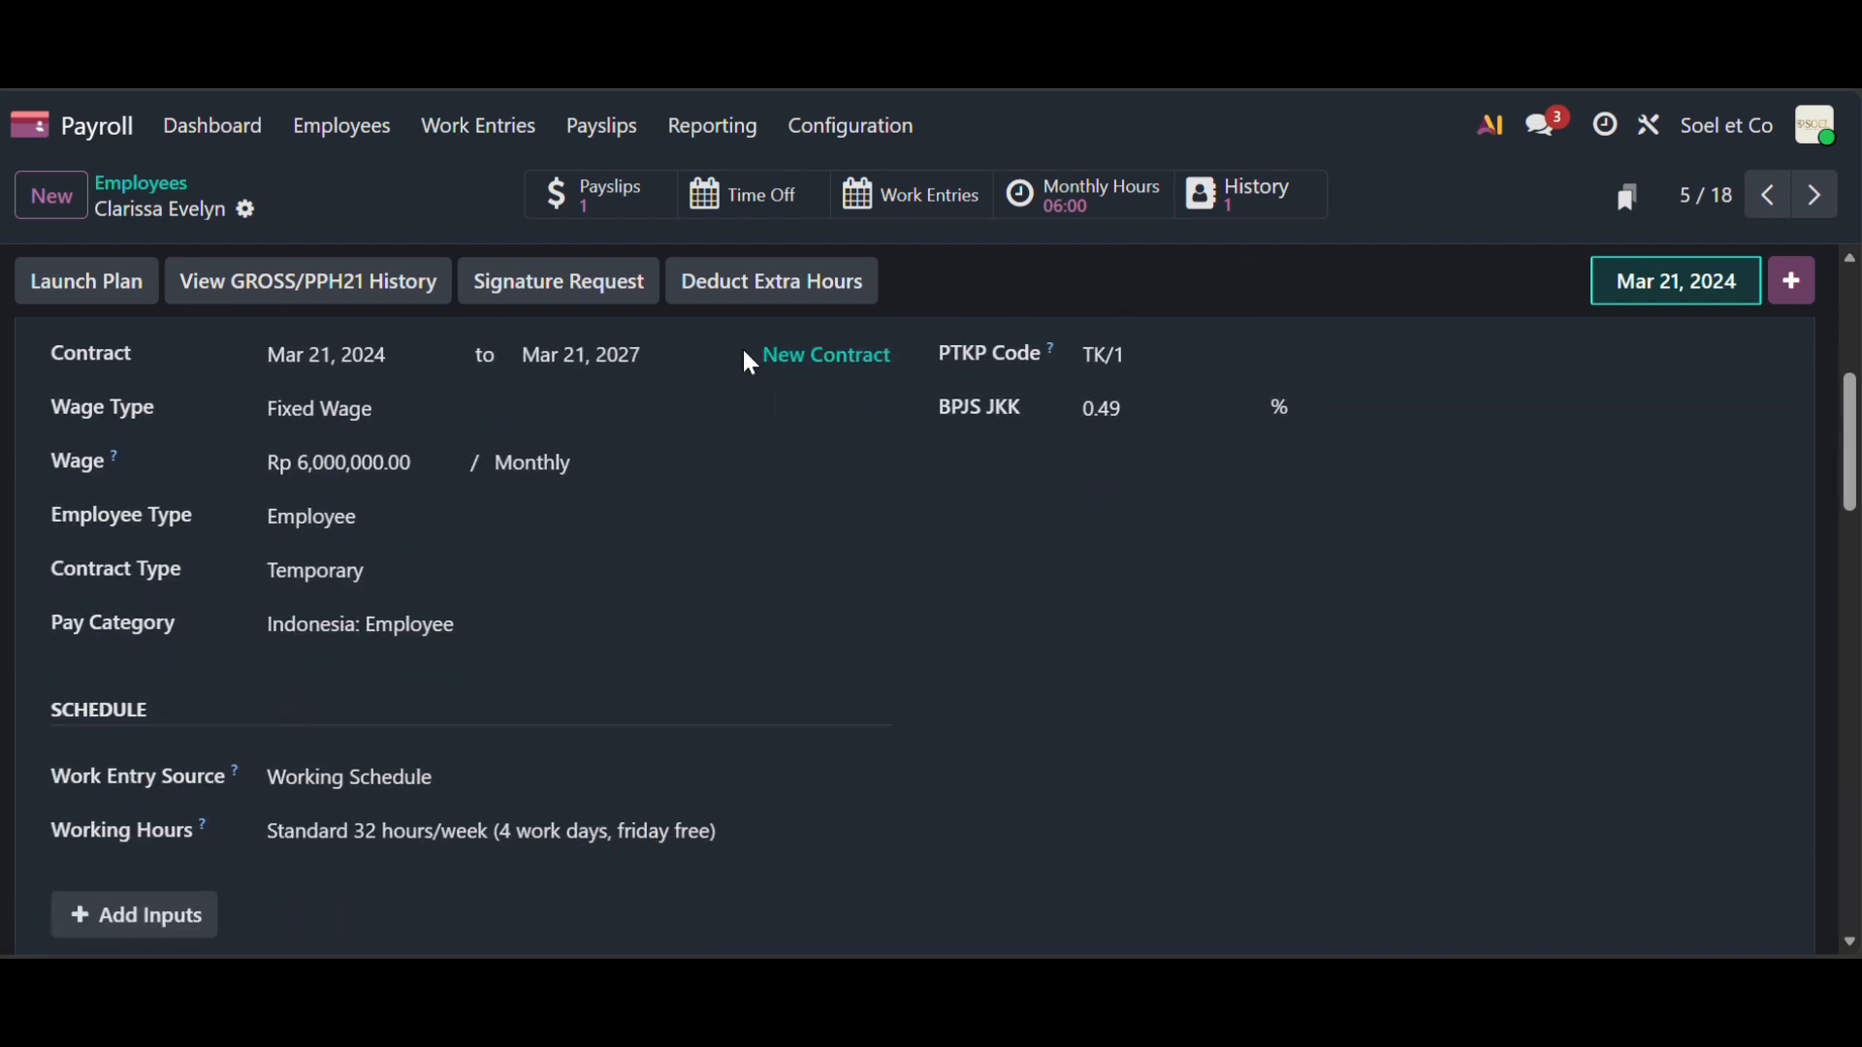
{"action": "scroll", "coordinate": [869, 519], "scroll_direction": "up", "scroll_amount": 5}
{"action": "left_click", "coordinate": [911, 582]}
{"action": "scroll", "coordinate": [543, 739], "scroll_direction": "down", "scroll_amount": 3}
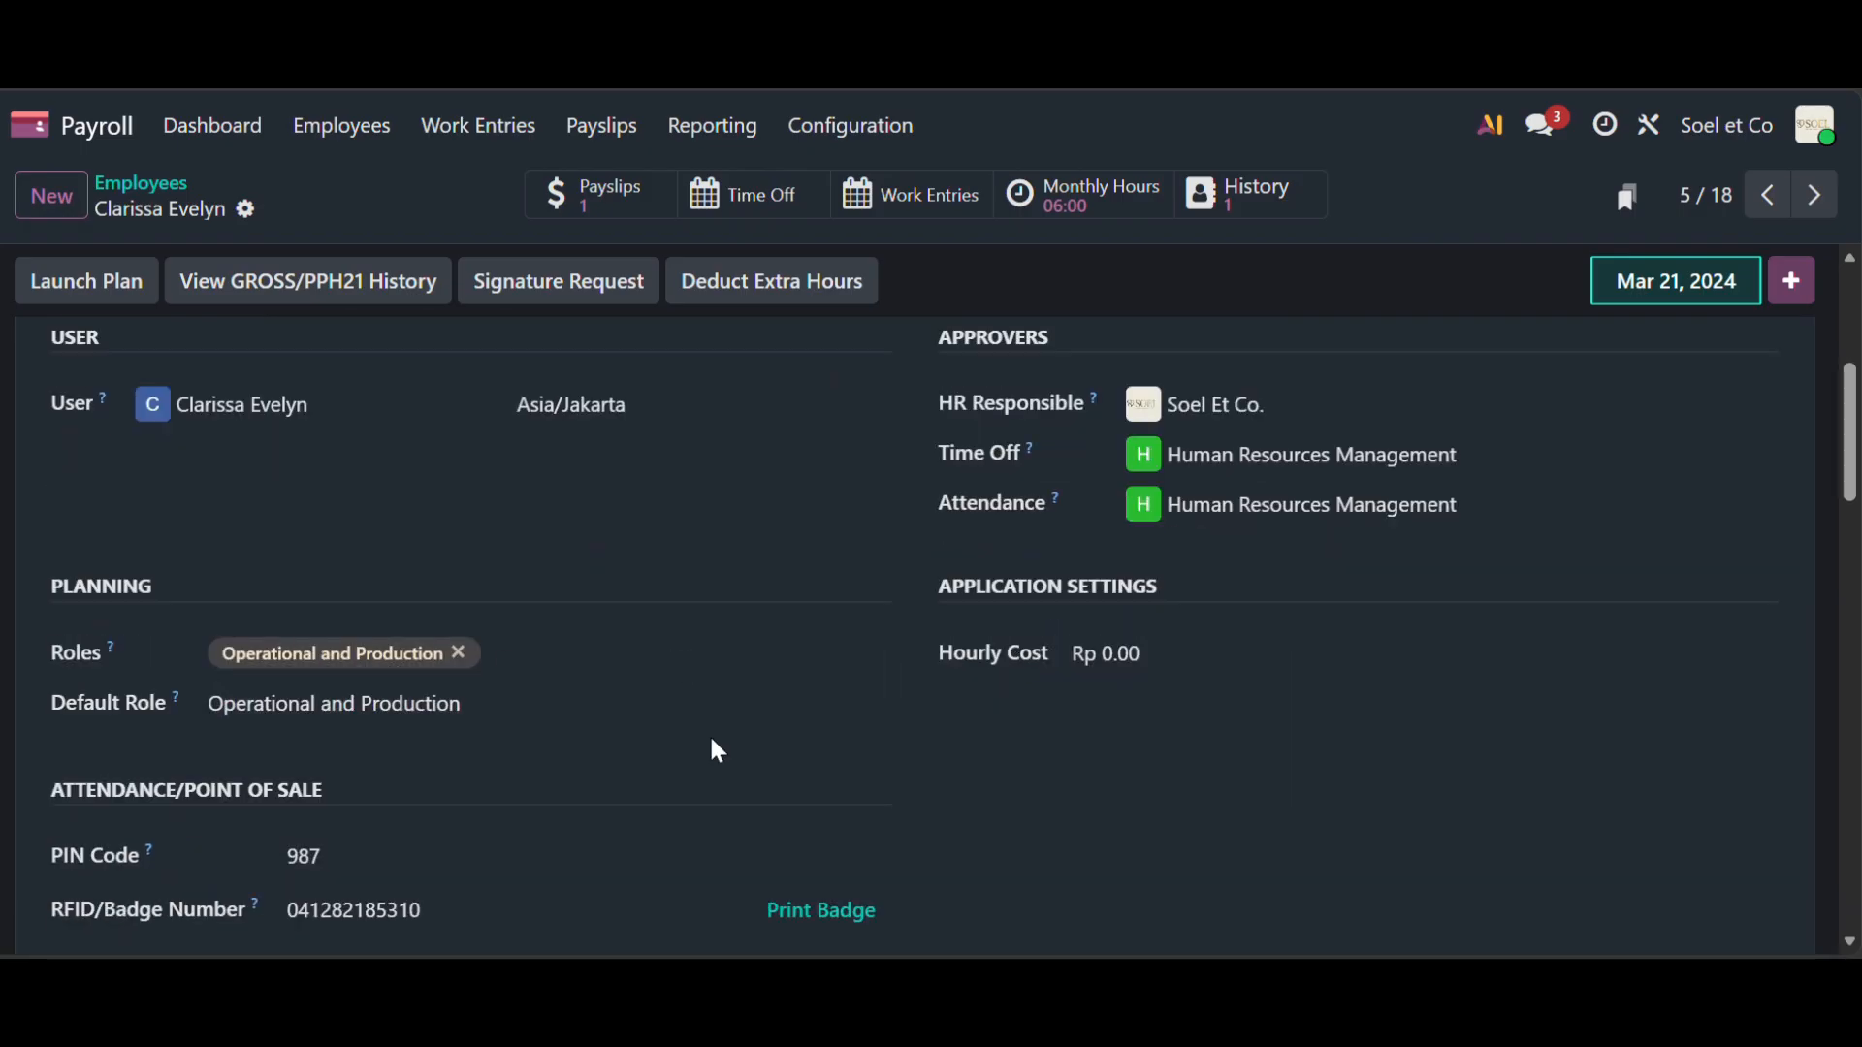
{"action": "scroll", "coordinate": [689, 594], "scroll_direction": "up", "scroll_amount": 5}
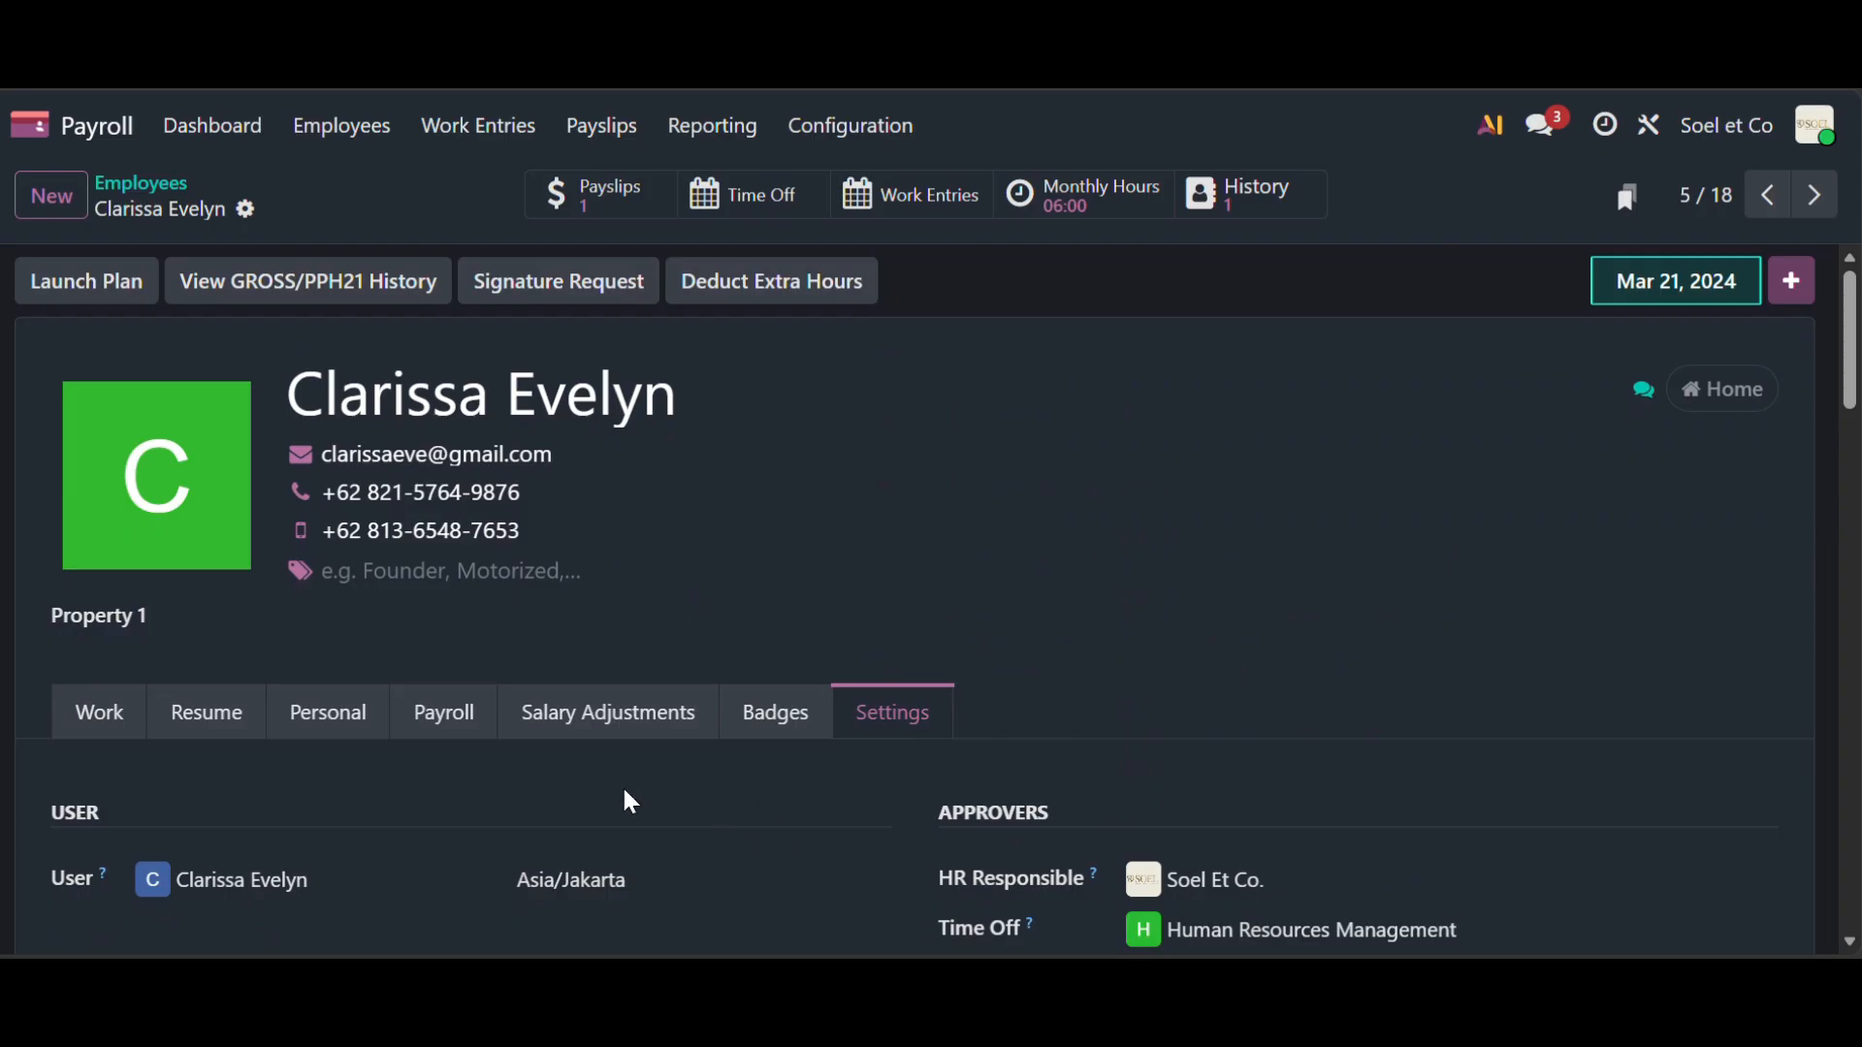
{"action": "left_click", "coordinate": [617, 198]}
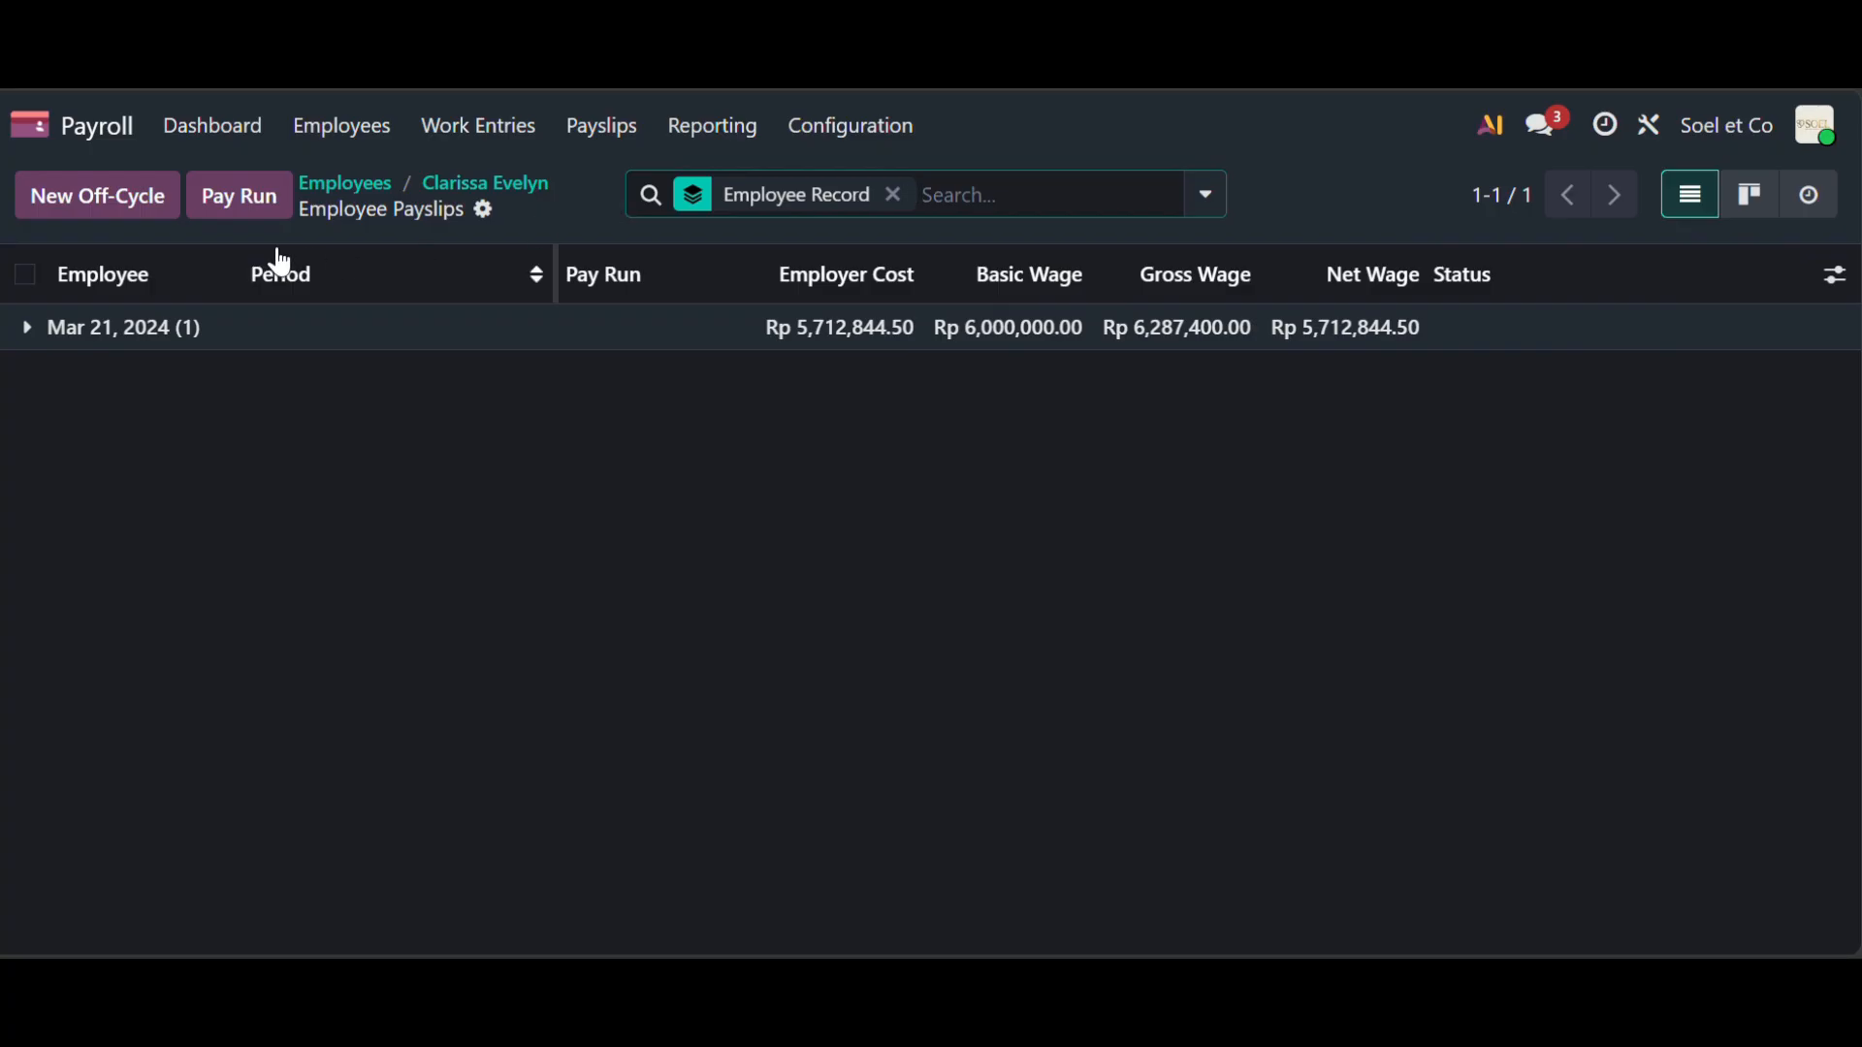
- Start a new off-cycle payslip in the Batch Januari pay run with the Indonesia: Regular Pay structure
{"action": "left_click", "coordinate": [110, 202]}
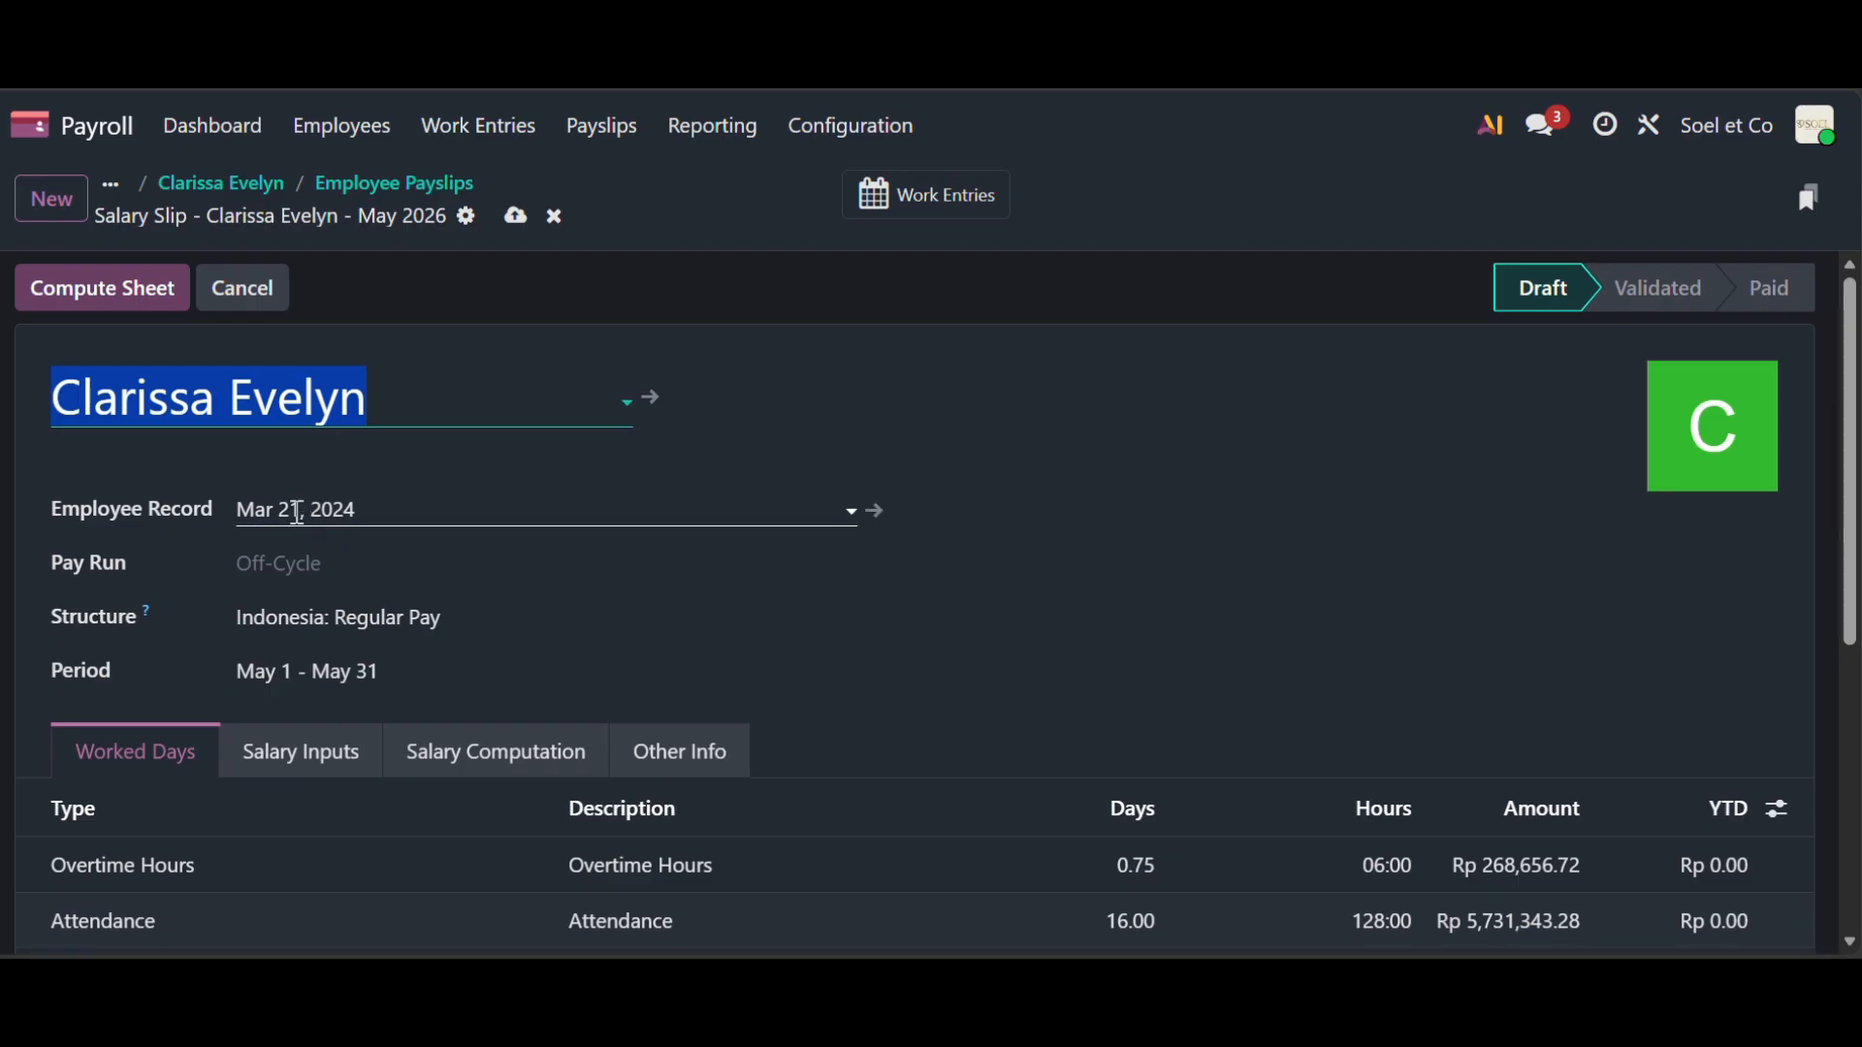
{"action": "left_click", "coordinate": [341, 572]}
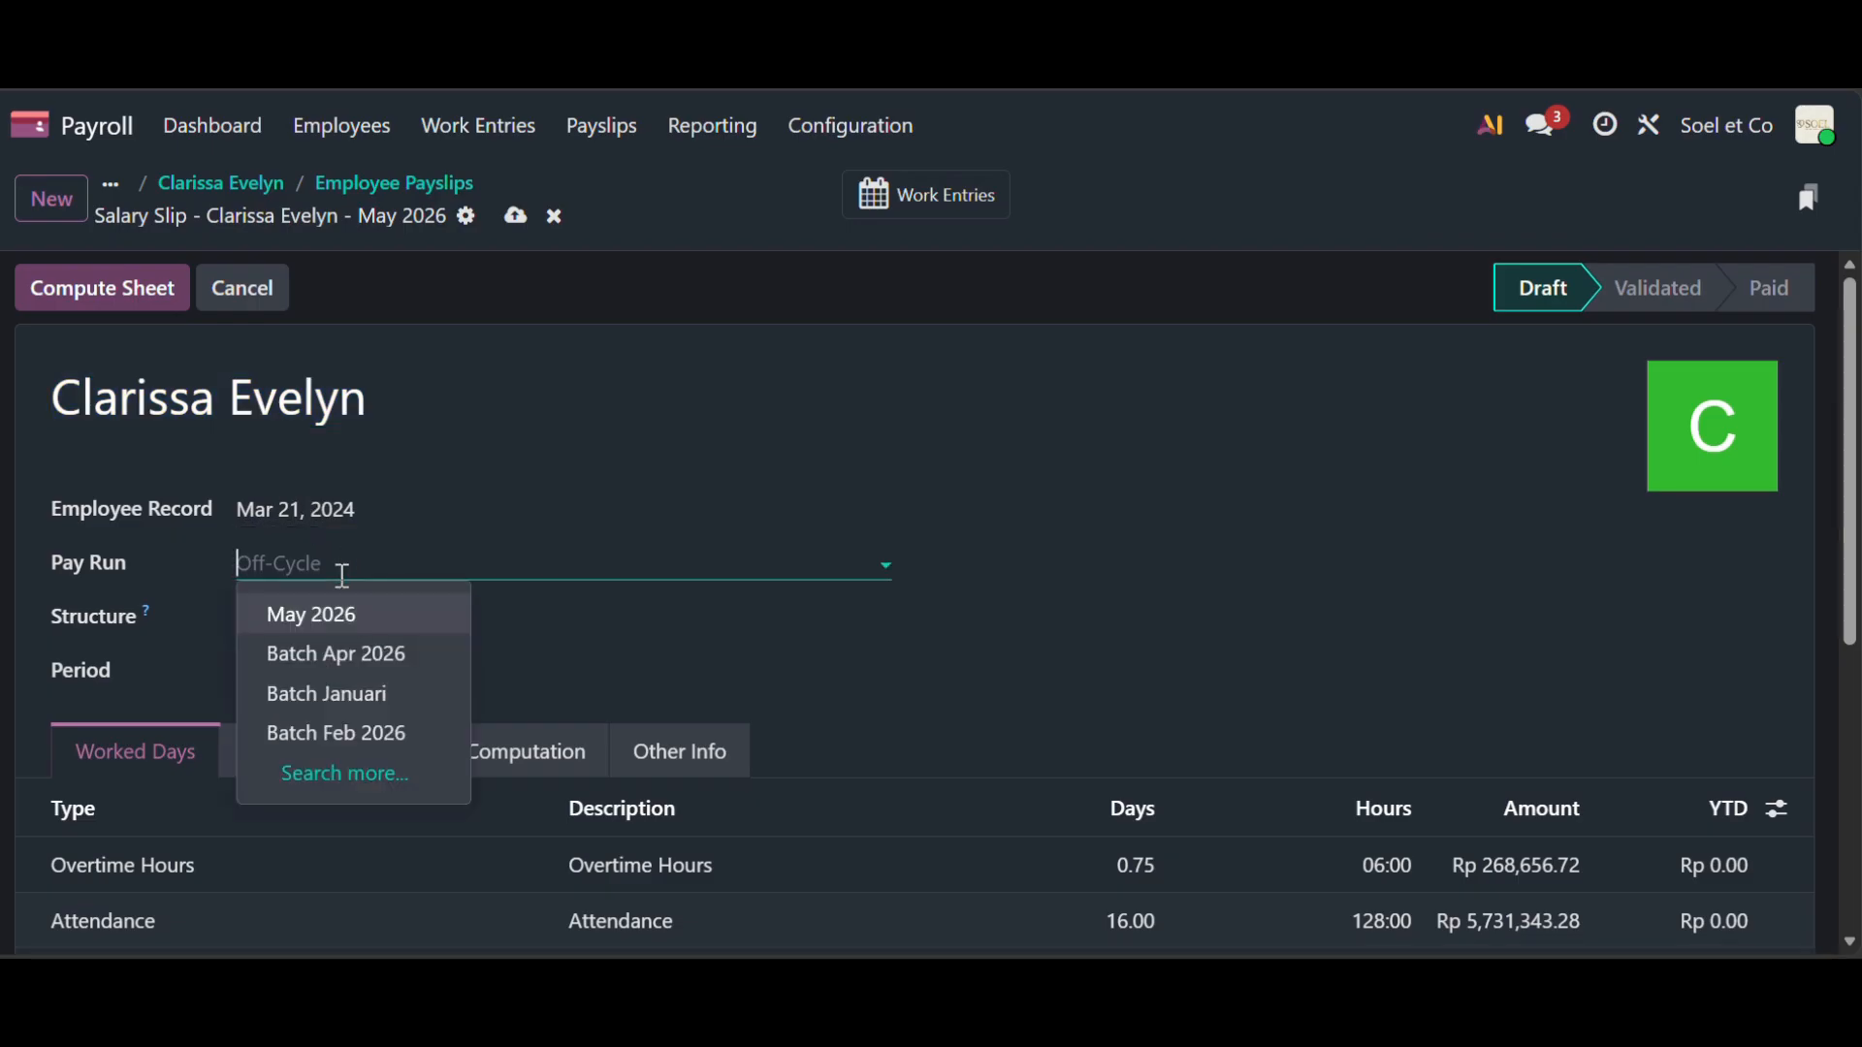
{"action": "left_click", "coordinate": [352, 703]}
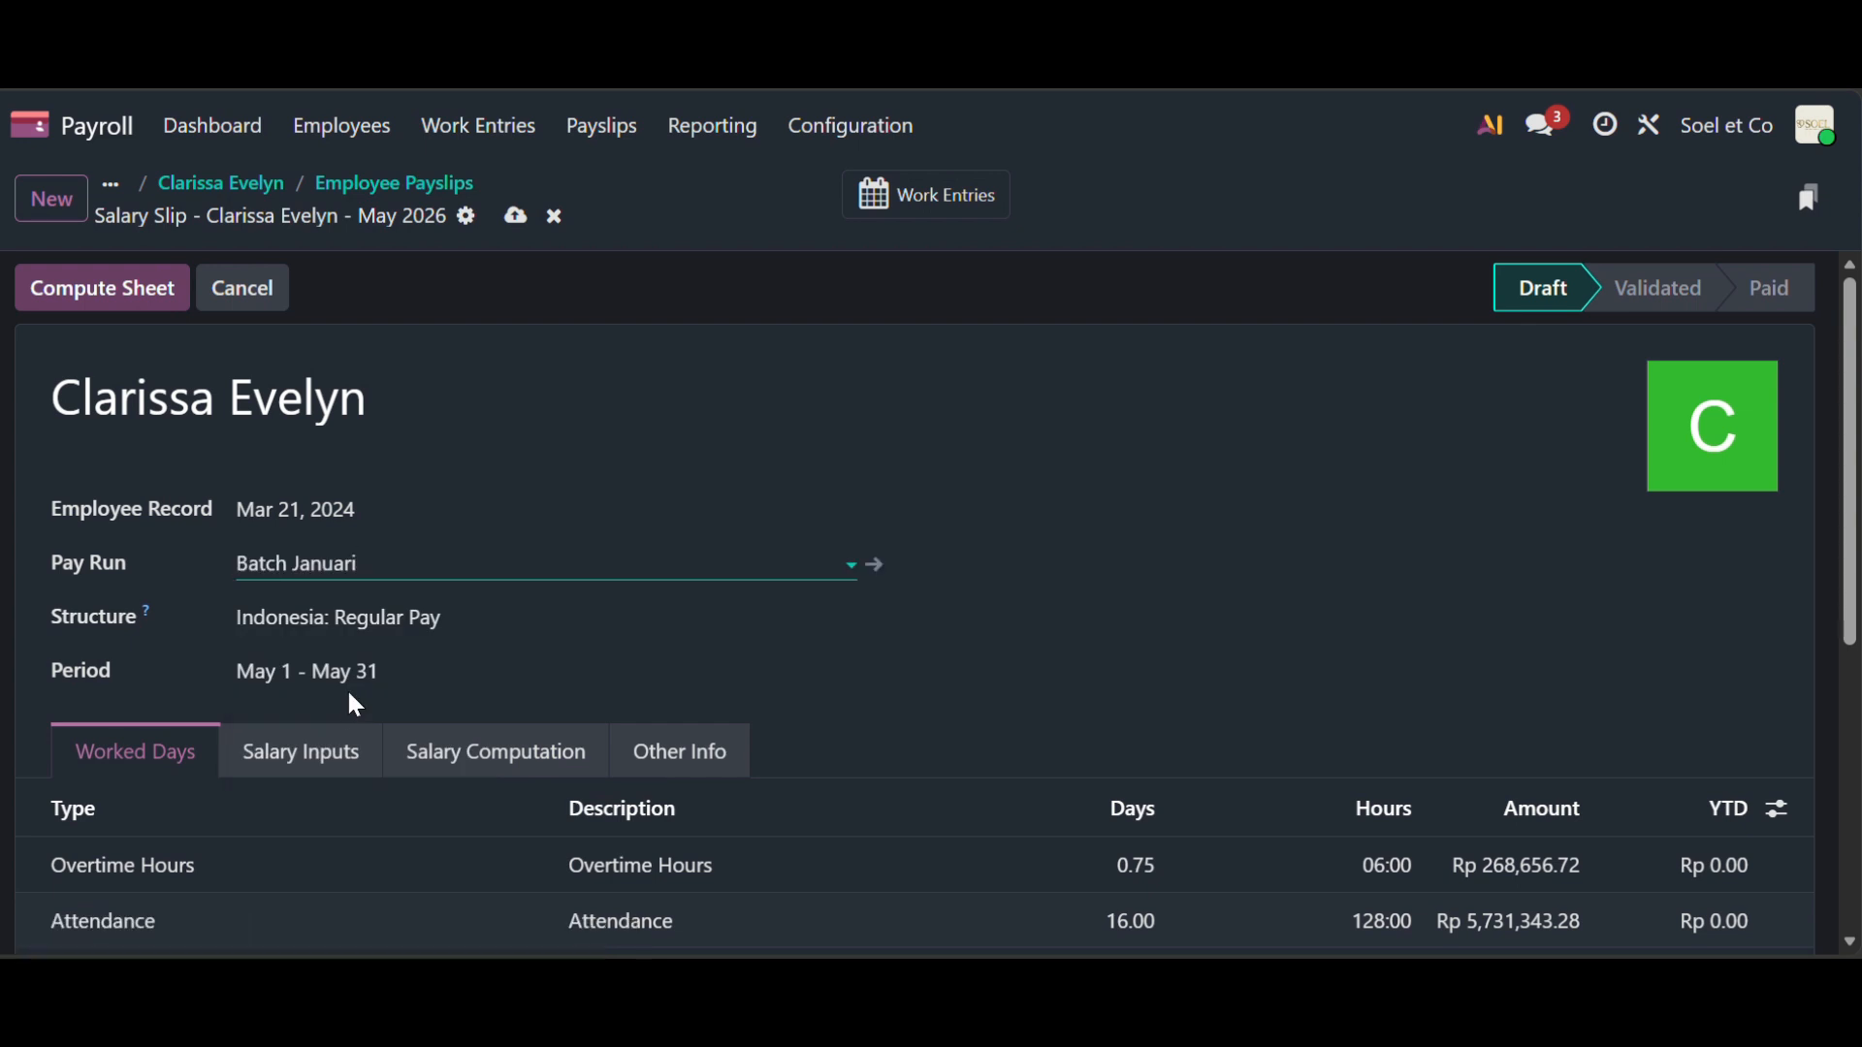
{"action": "scroll", "coordinate": [350, 698], "scroll_direction": "down", "scroll_amount": 2}
{"action": "left_click", "coordinate": [482, 465]}
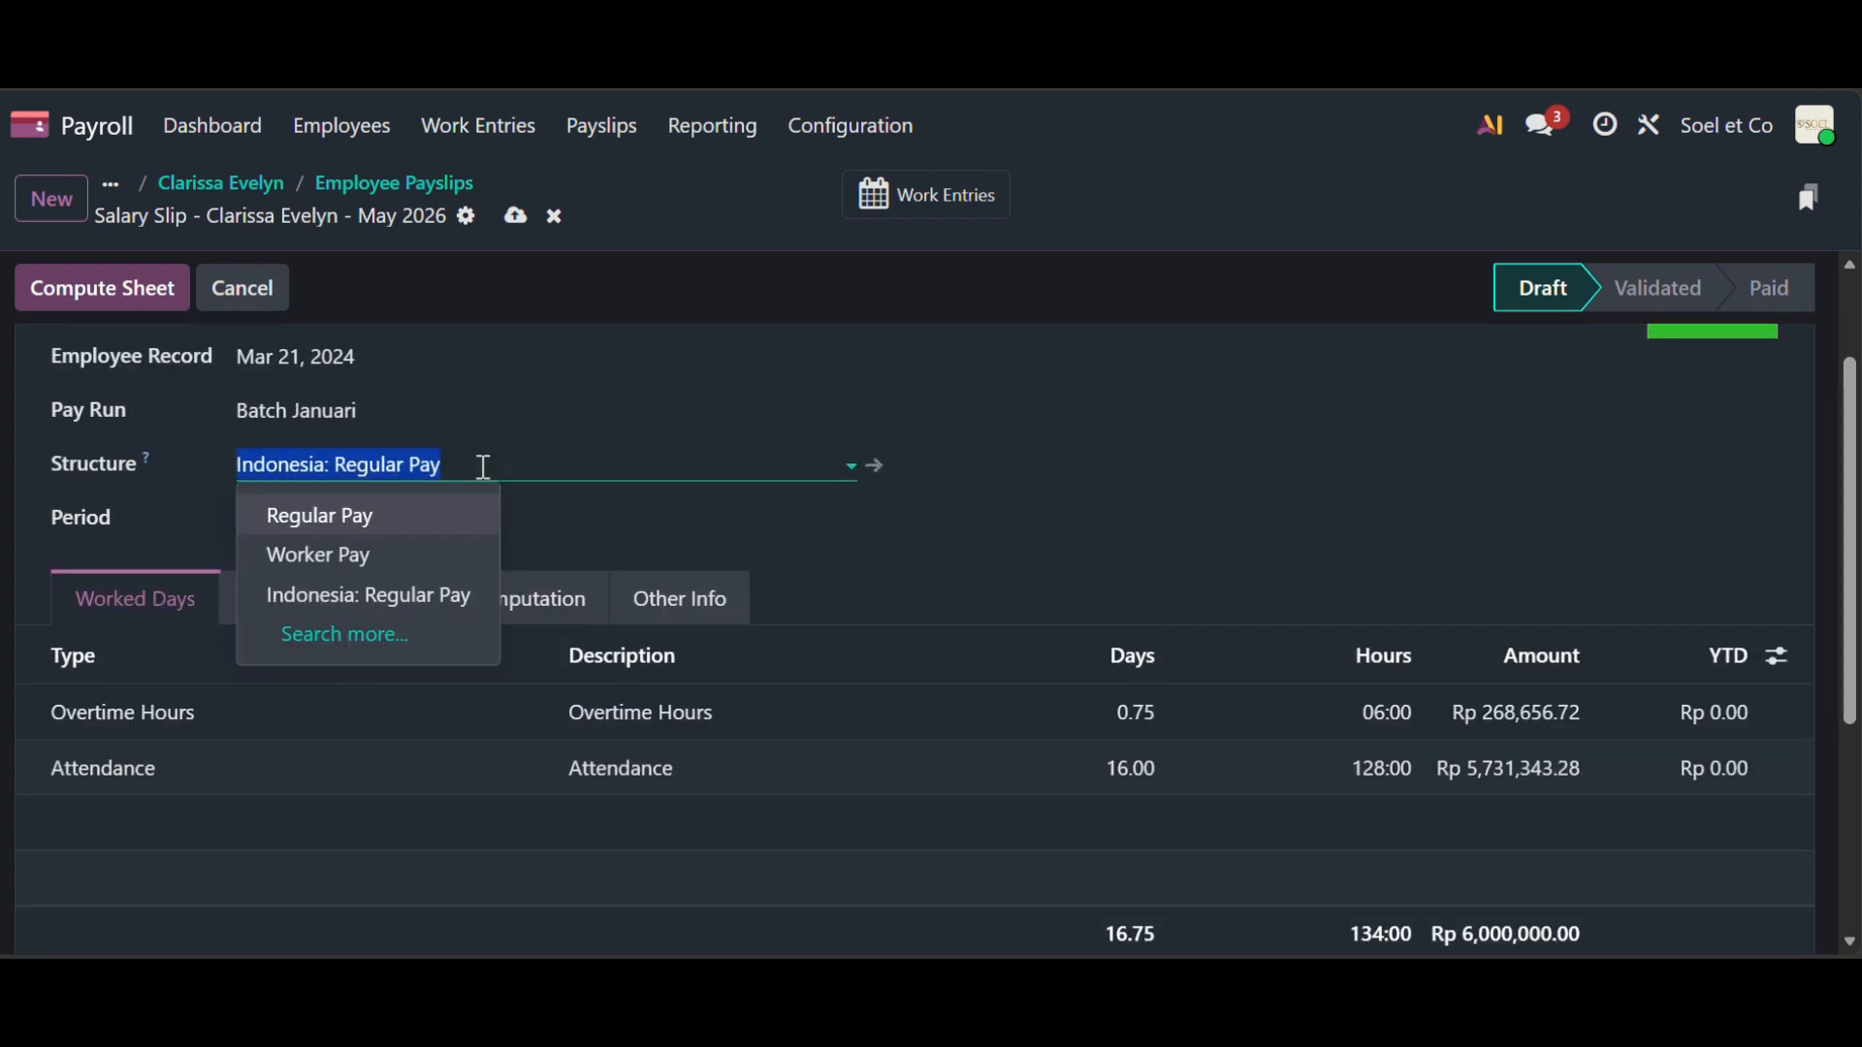
{"action": "left_click", "coordinate": [482, 465]}
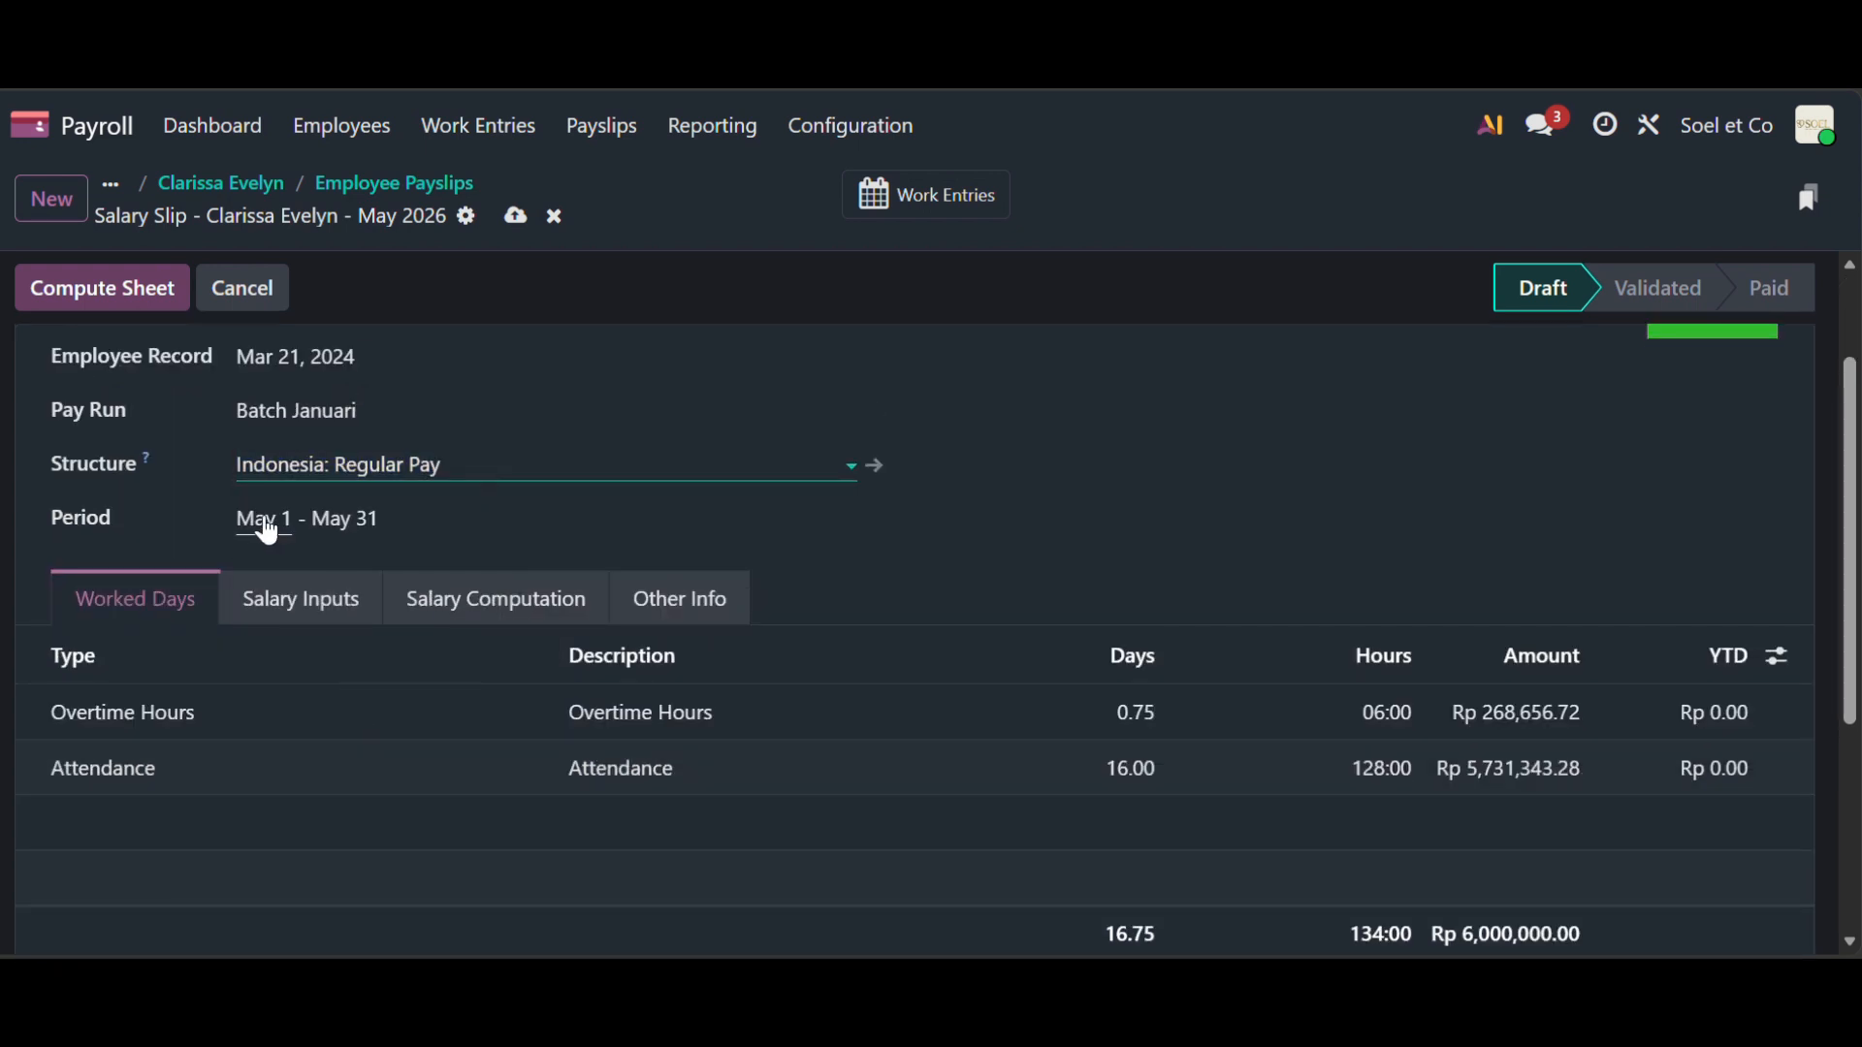
- Set the payslip period to start January 1, 2026
{"action": "left_click", "coordinate": [272, 531]}
{"action": "left_click", "coordinate": [163, 590]}
{"action": "left_click", "coordinate": [163, 586]}
{"action": "left_click", "coordinate": [163, 586]}
{"action": "left_click", "coordinate": [163, 586]}
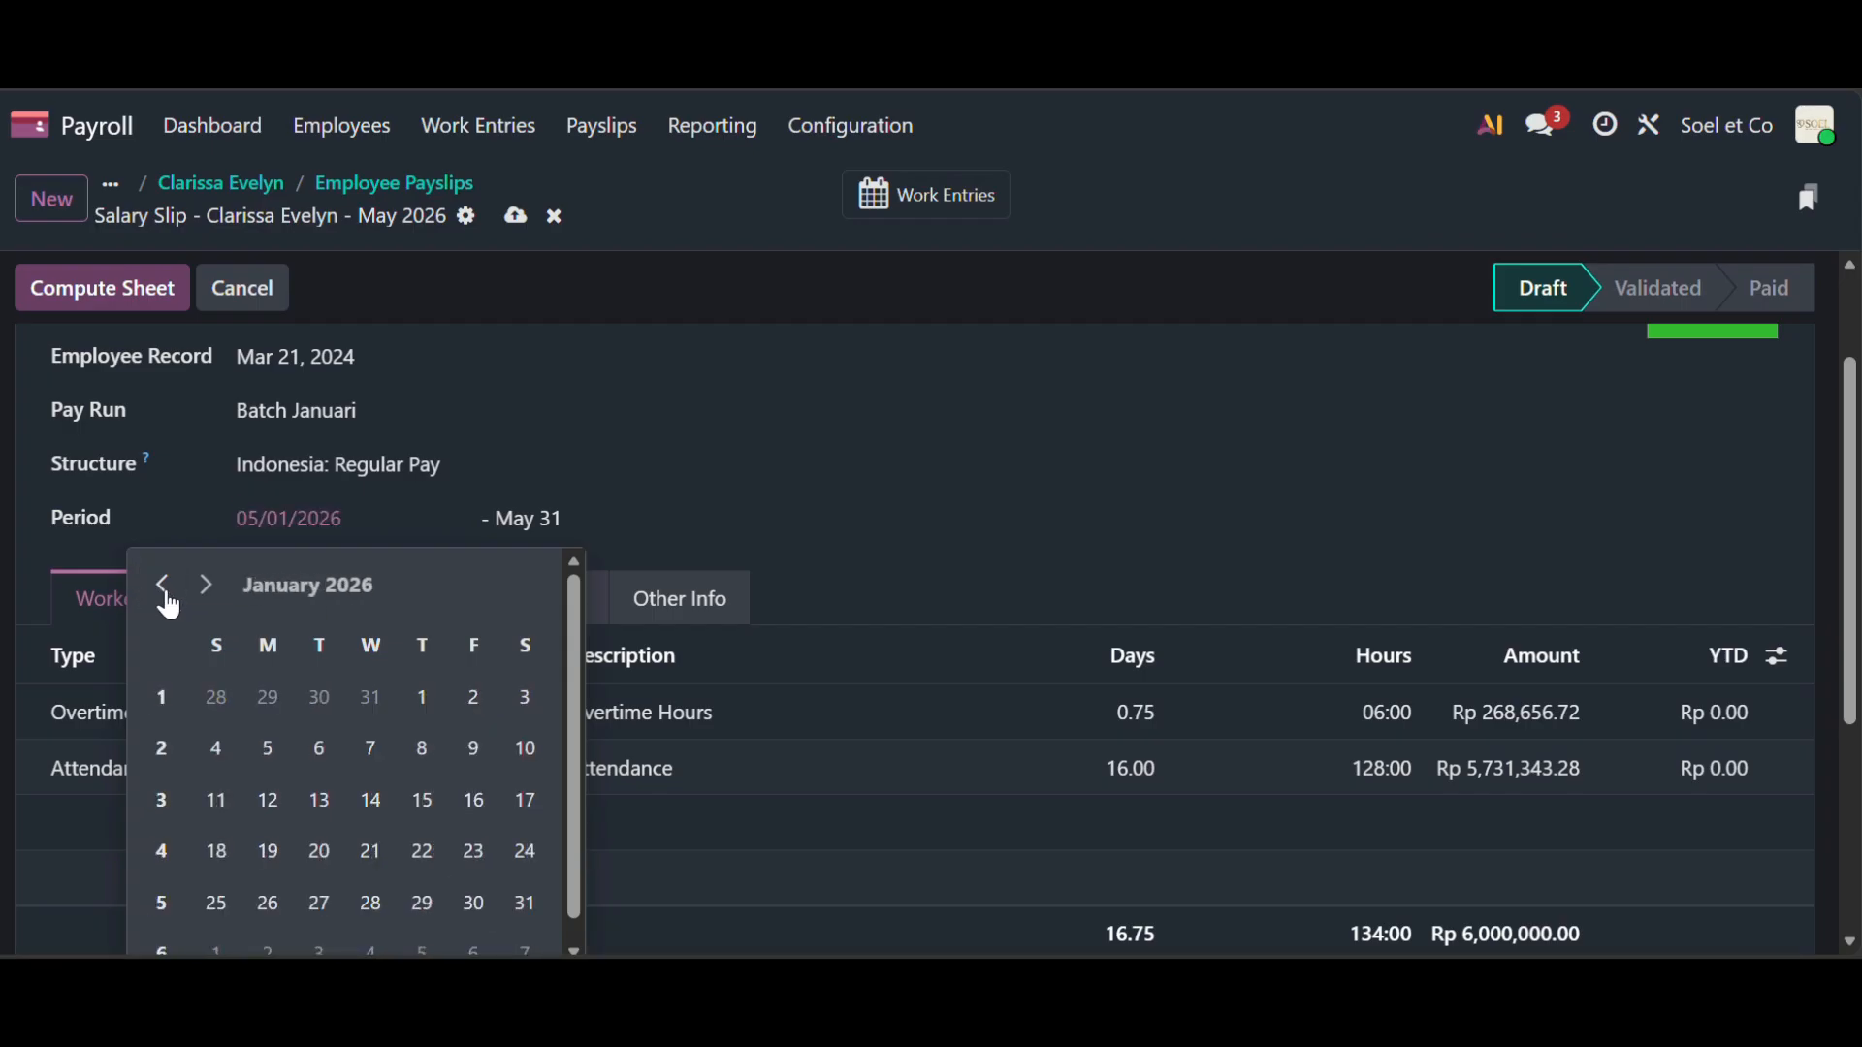
{"action": "left_click", "coordinate": [424, 699]}
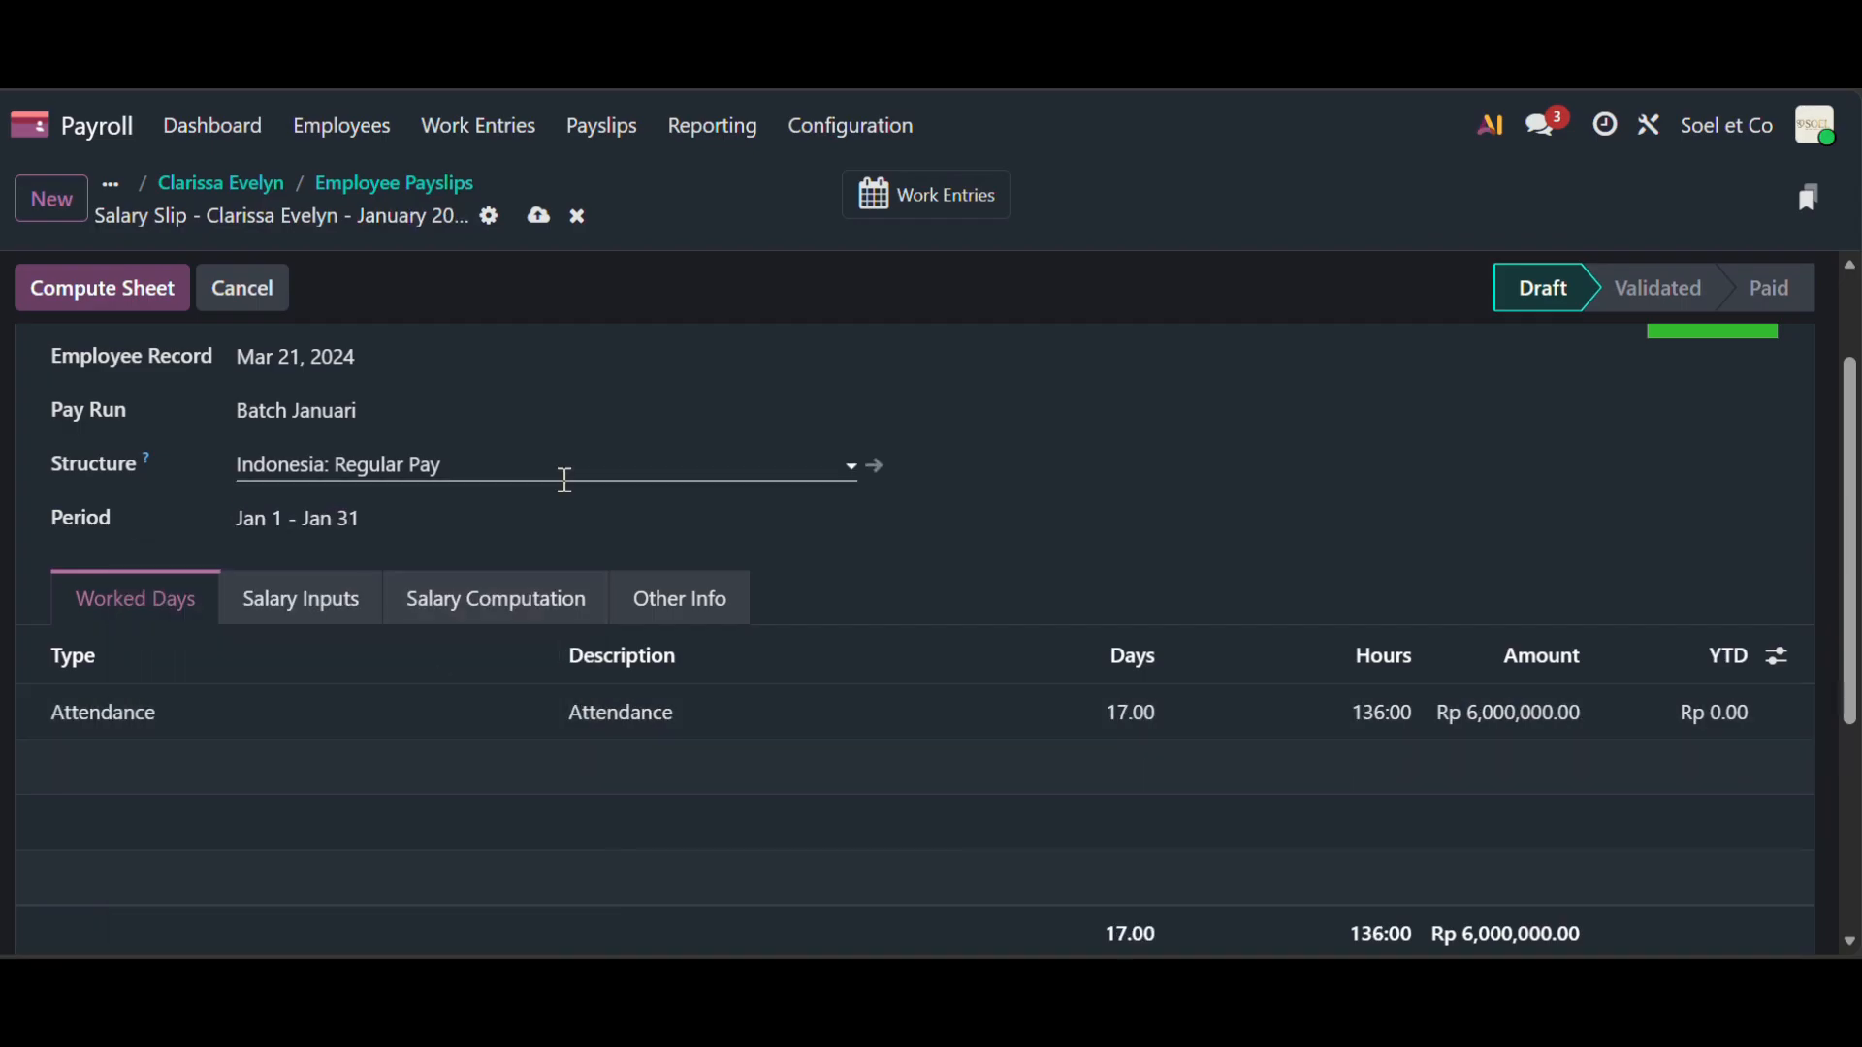
{"action": "scroll", "coordinate": [603, 419], "scroll_direction": "up", "scroll_amount": 3}
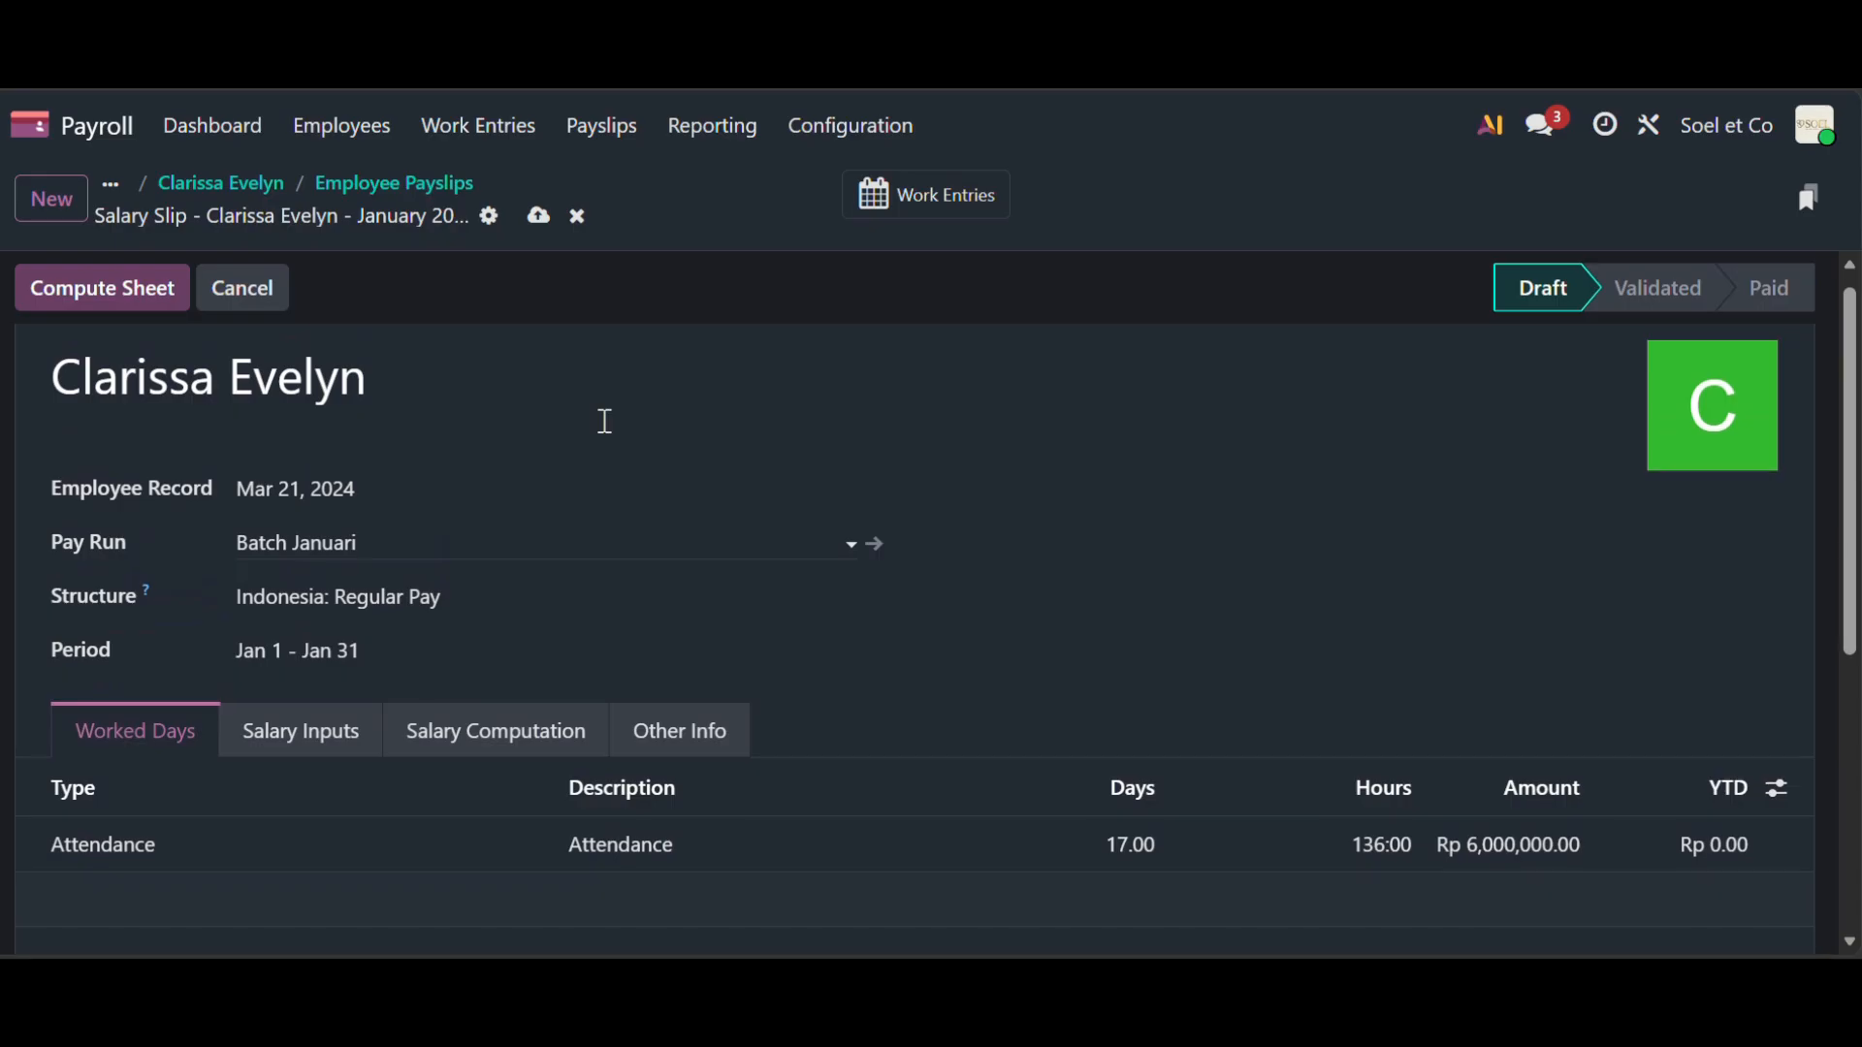
{"action": "scroll", "coordinate": [605, 420], "scroll_direction": "up", "scroll_amount": 1}
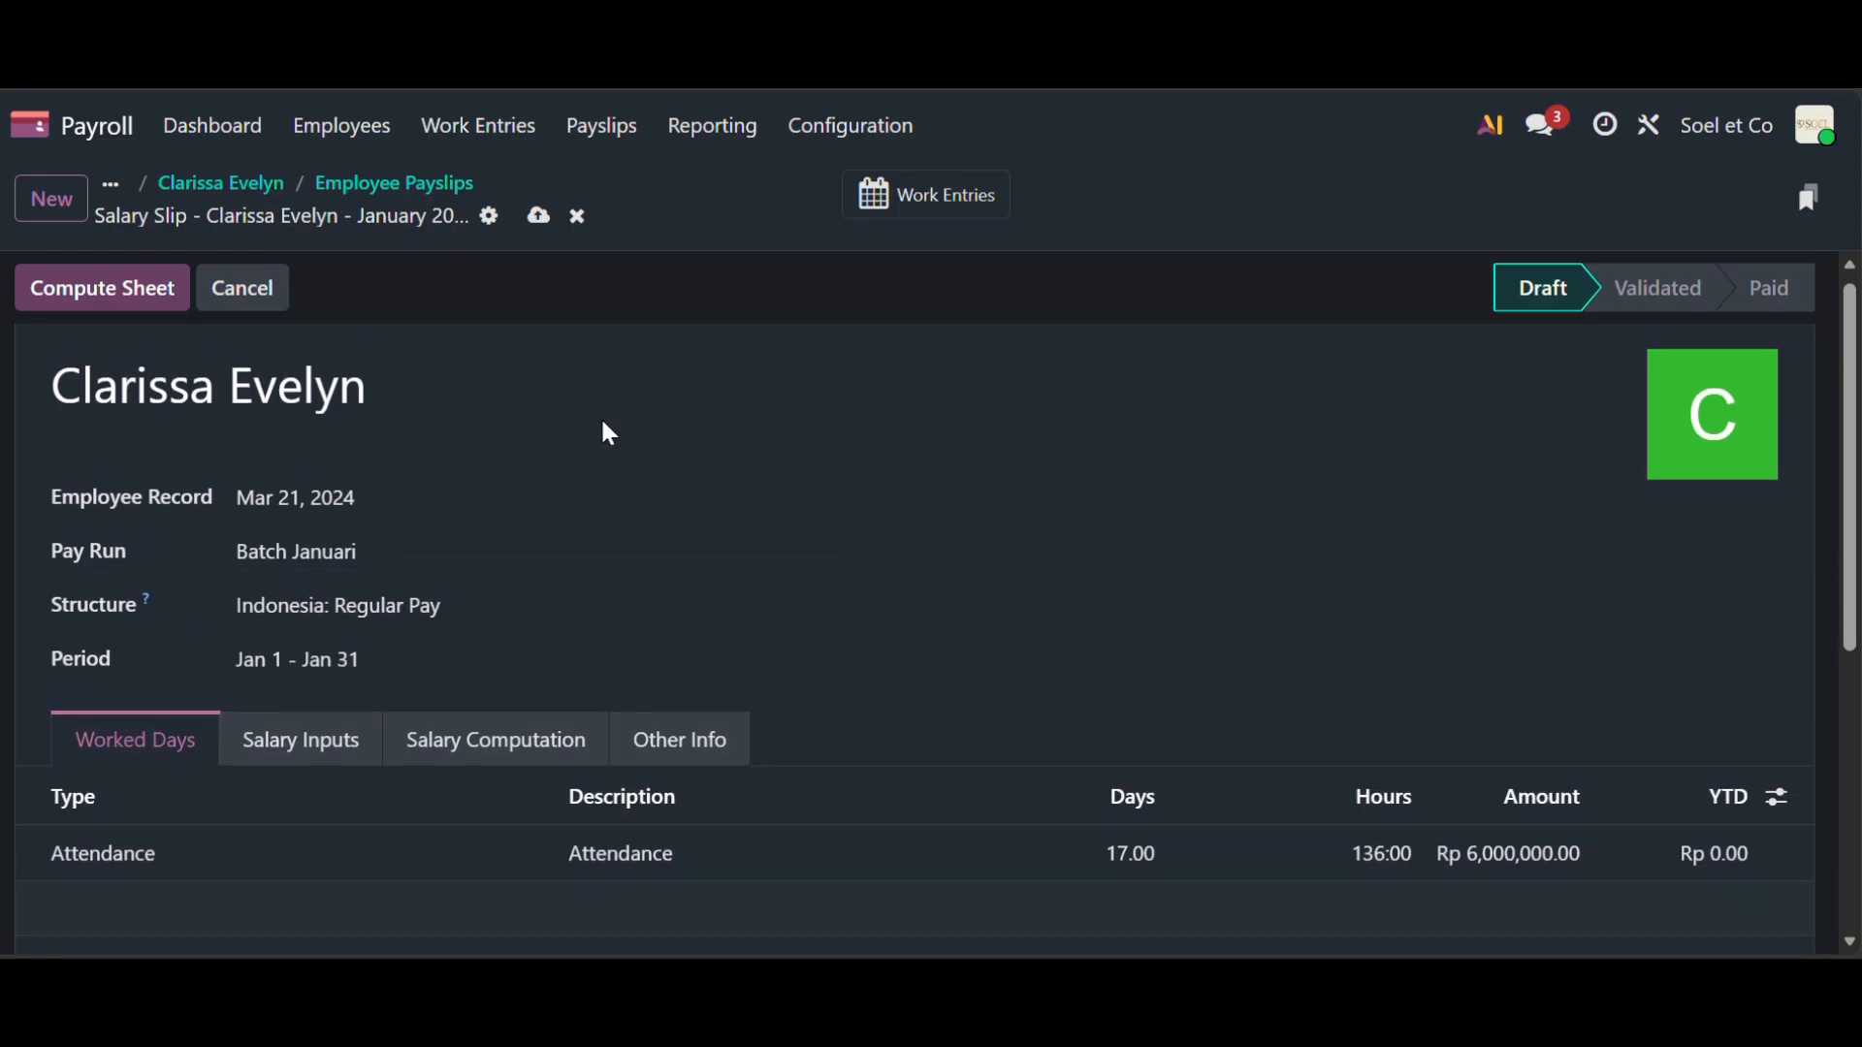
{"action": "scroll", "coordinate": [994, 800], "scroll_direction": "down", "scroll_amount": 1}
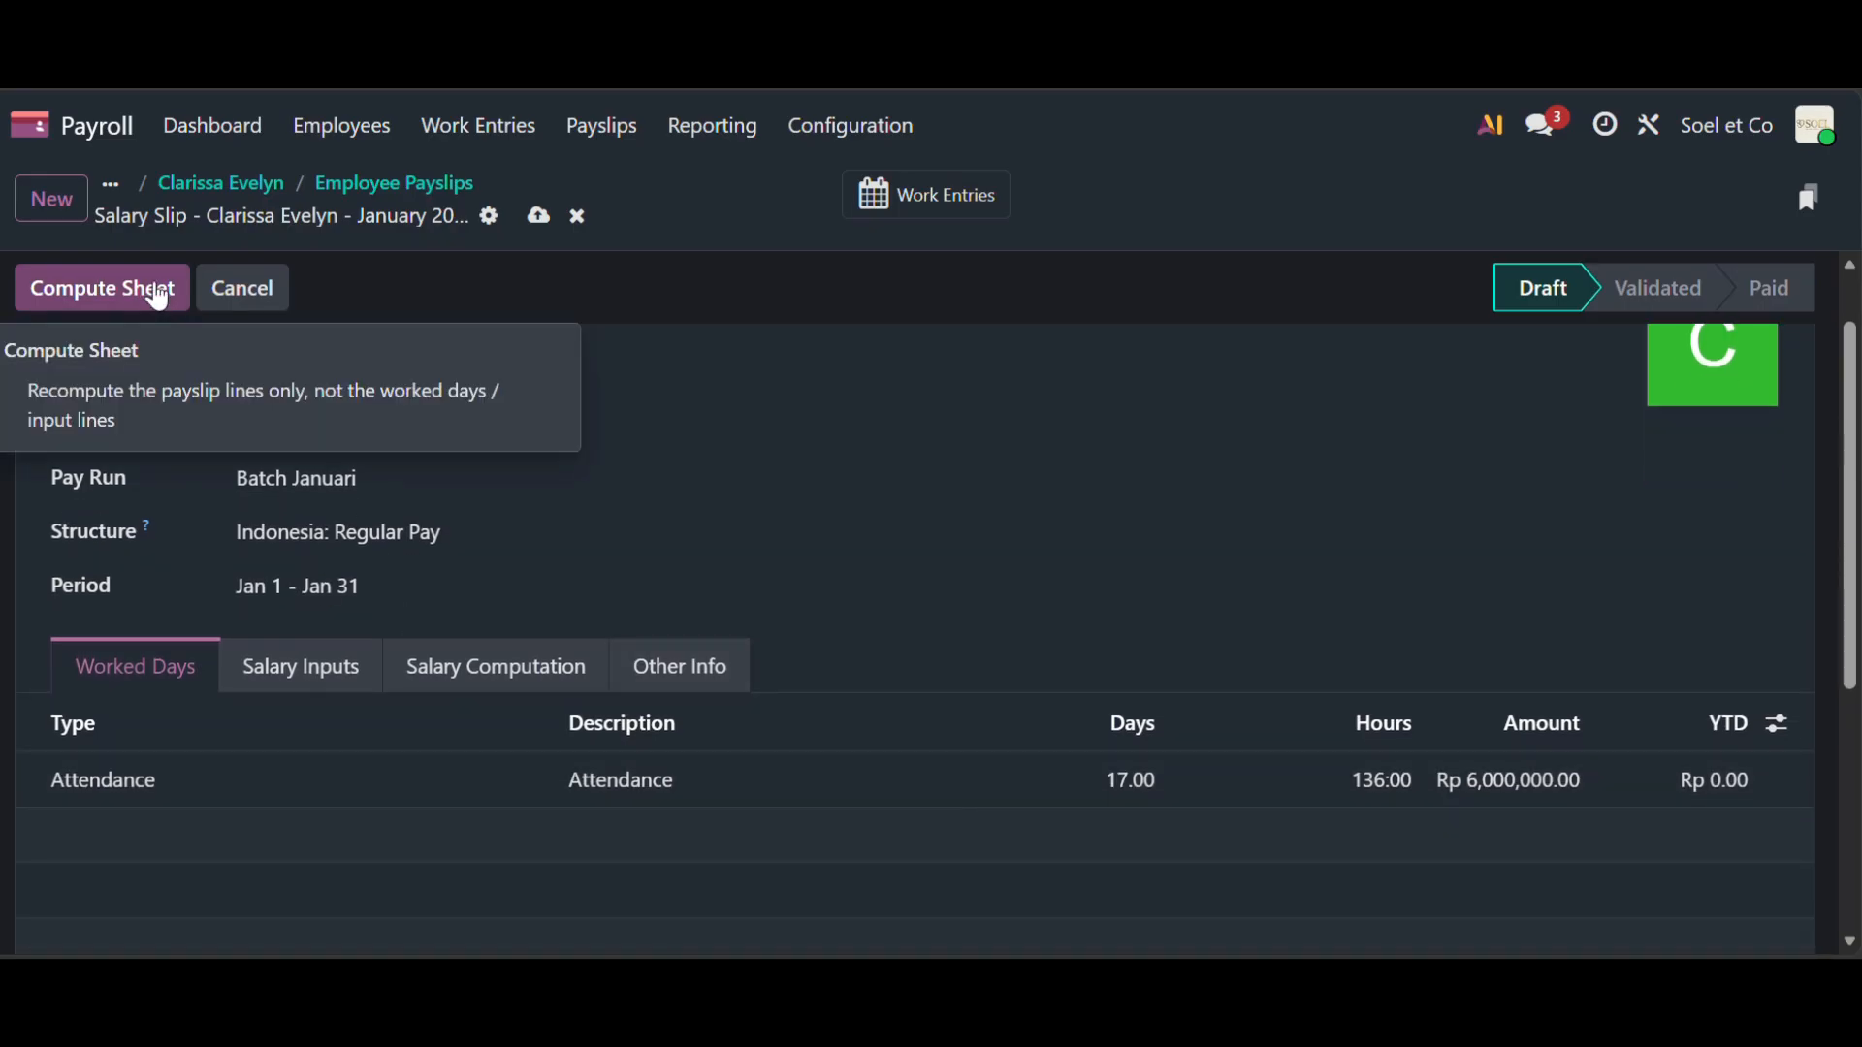
{"action": "left_click", "coordinate": [158, 295]}
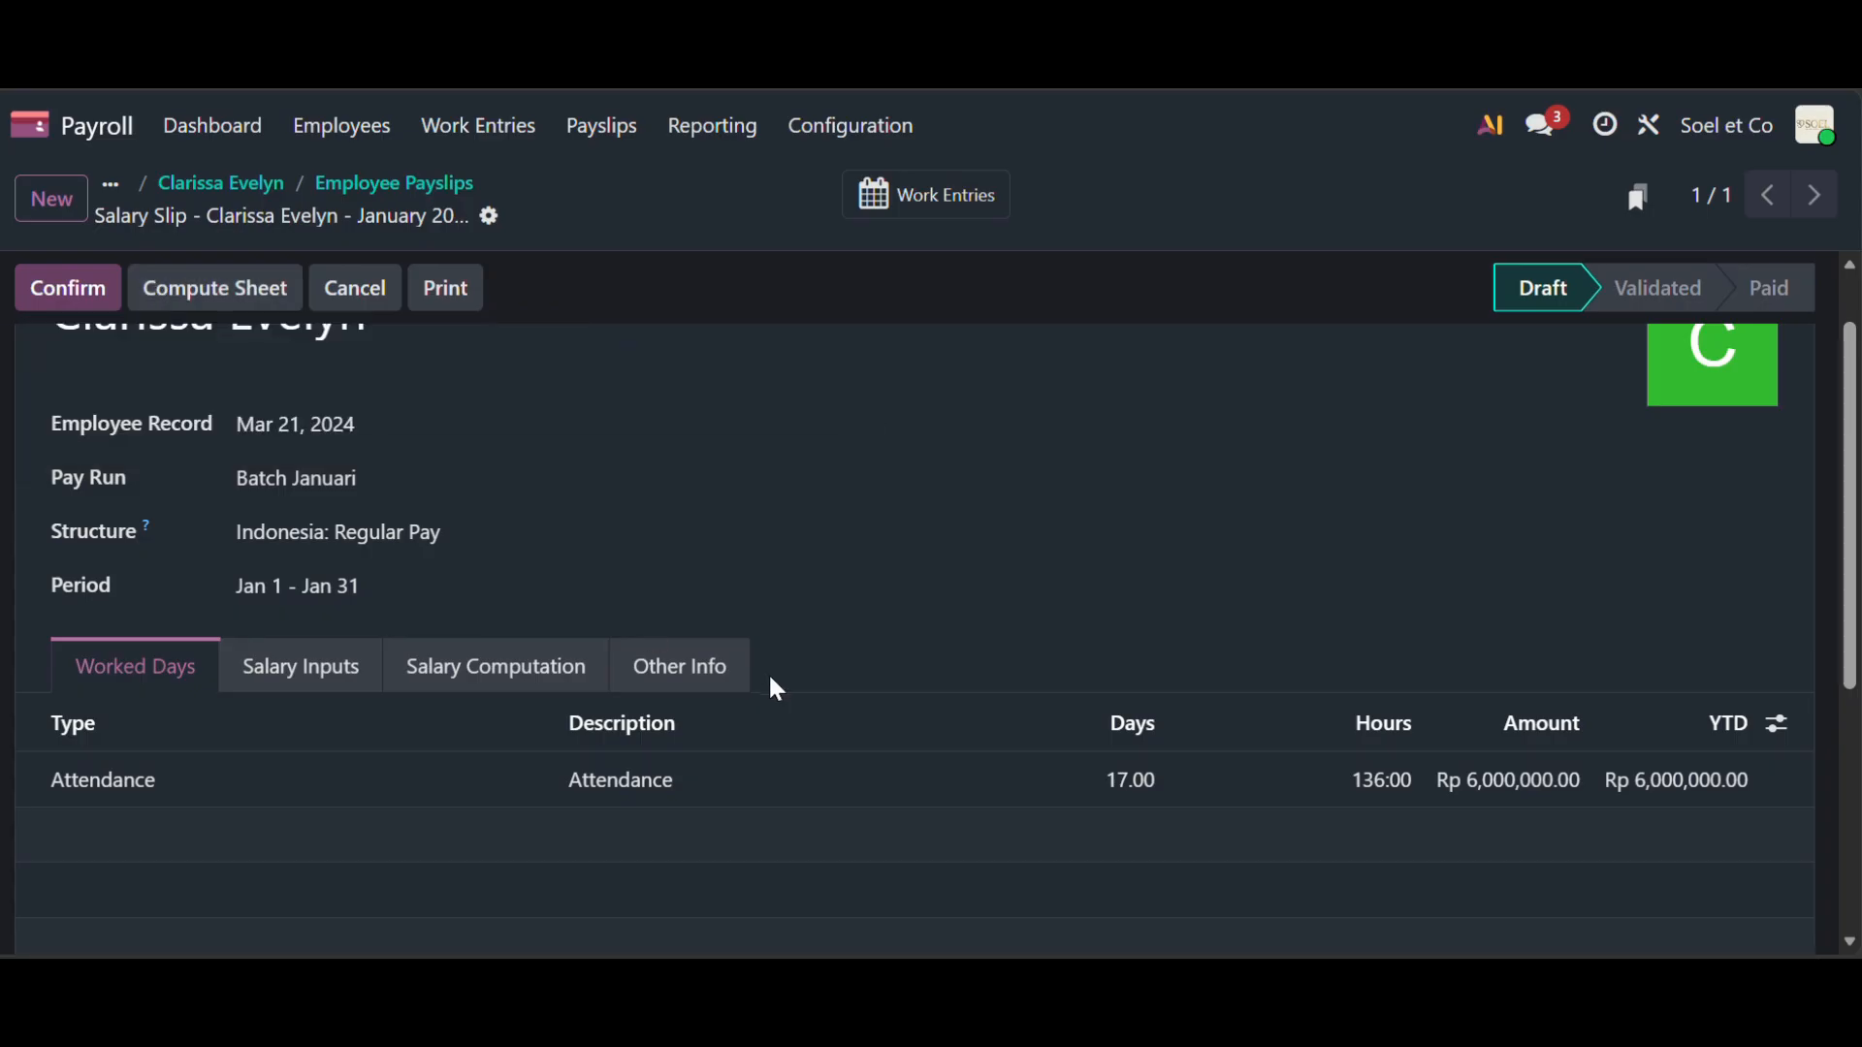
- Review the computed salary lines and confirm the payslip, netting Rp 5,712,844.50
{"action": "scroll", "coordinate": [881, 744], "scroll_direction": "down", "scroll_amount": 1}
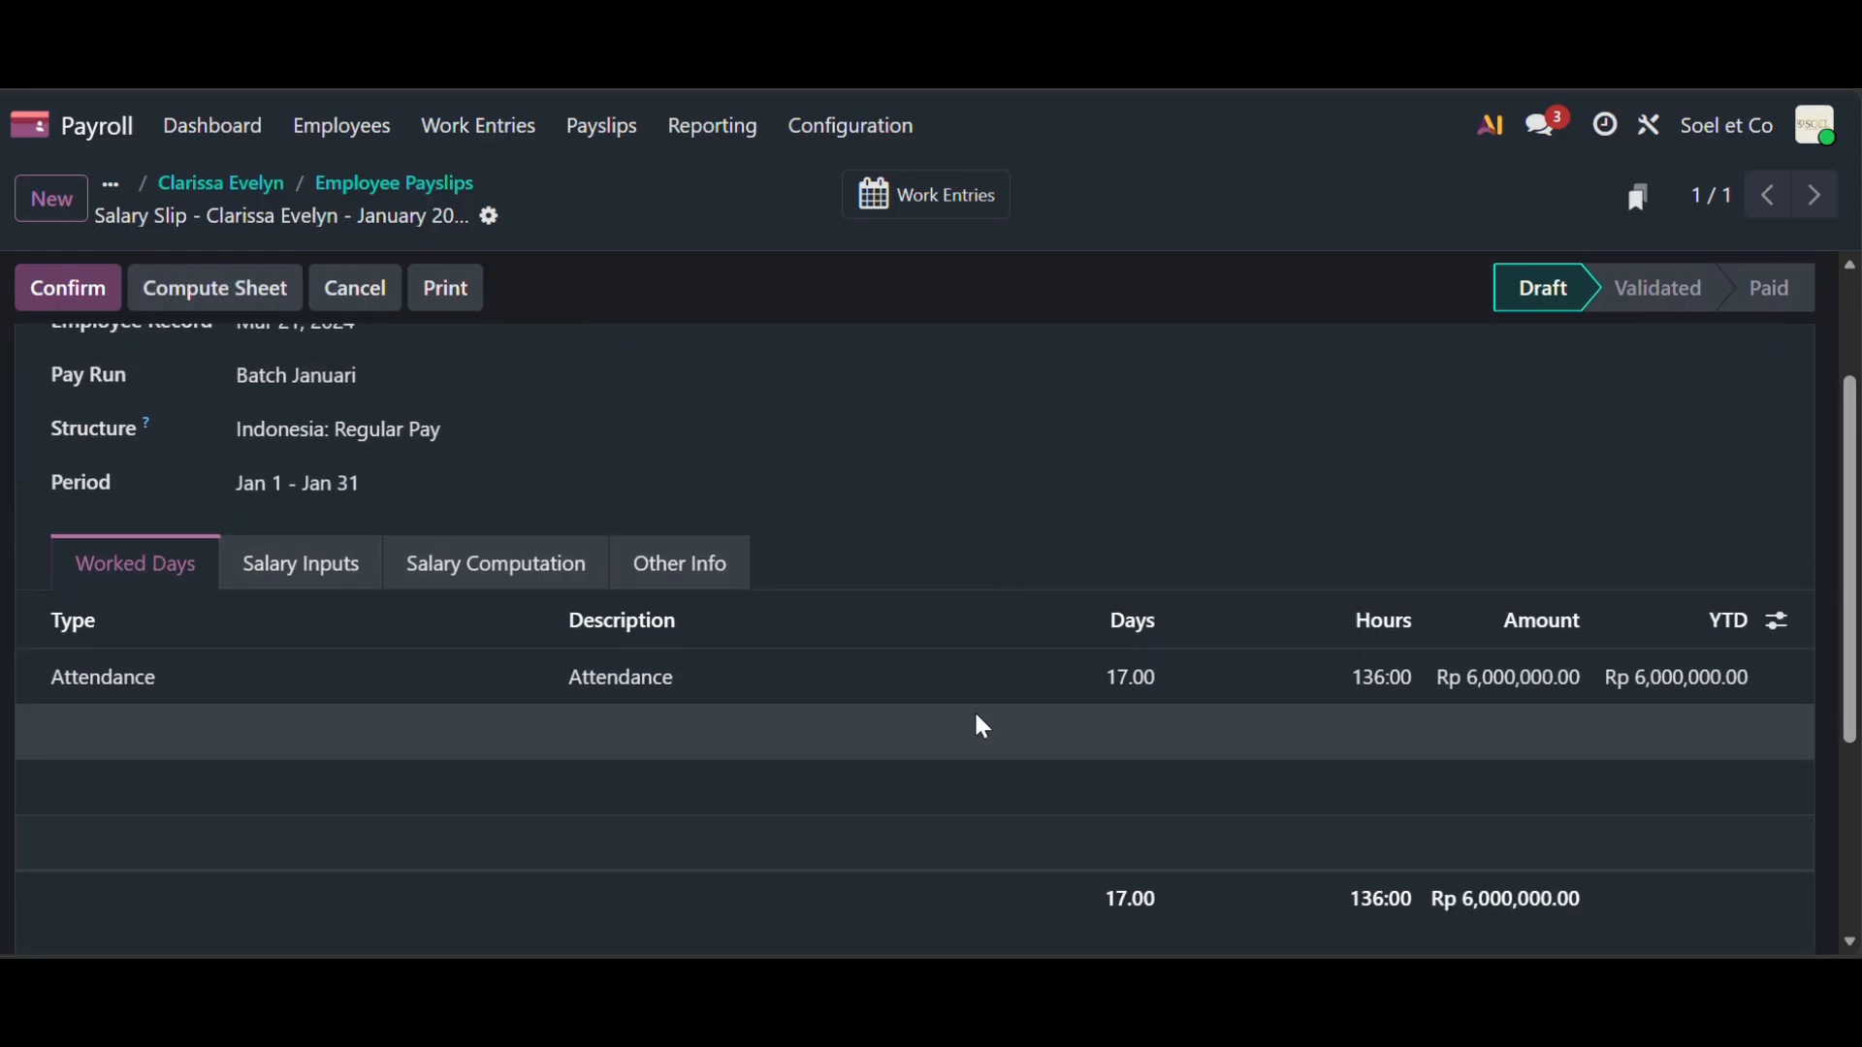
{"action": "left_click", "coordinate": [563, 592]}
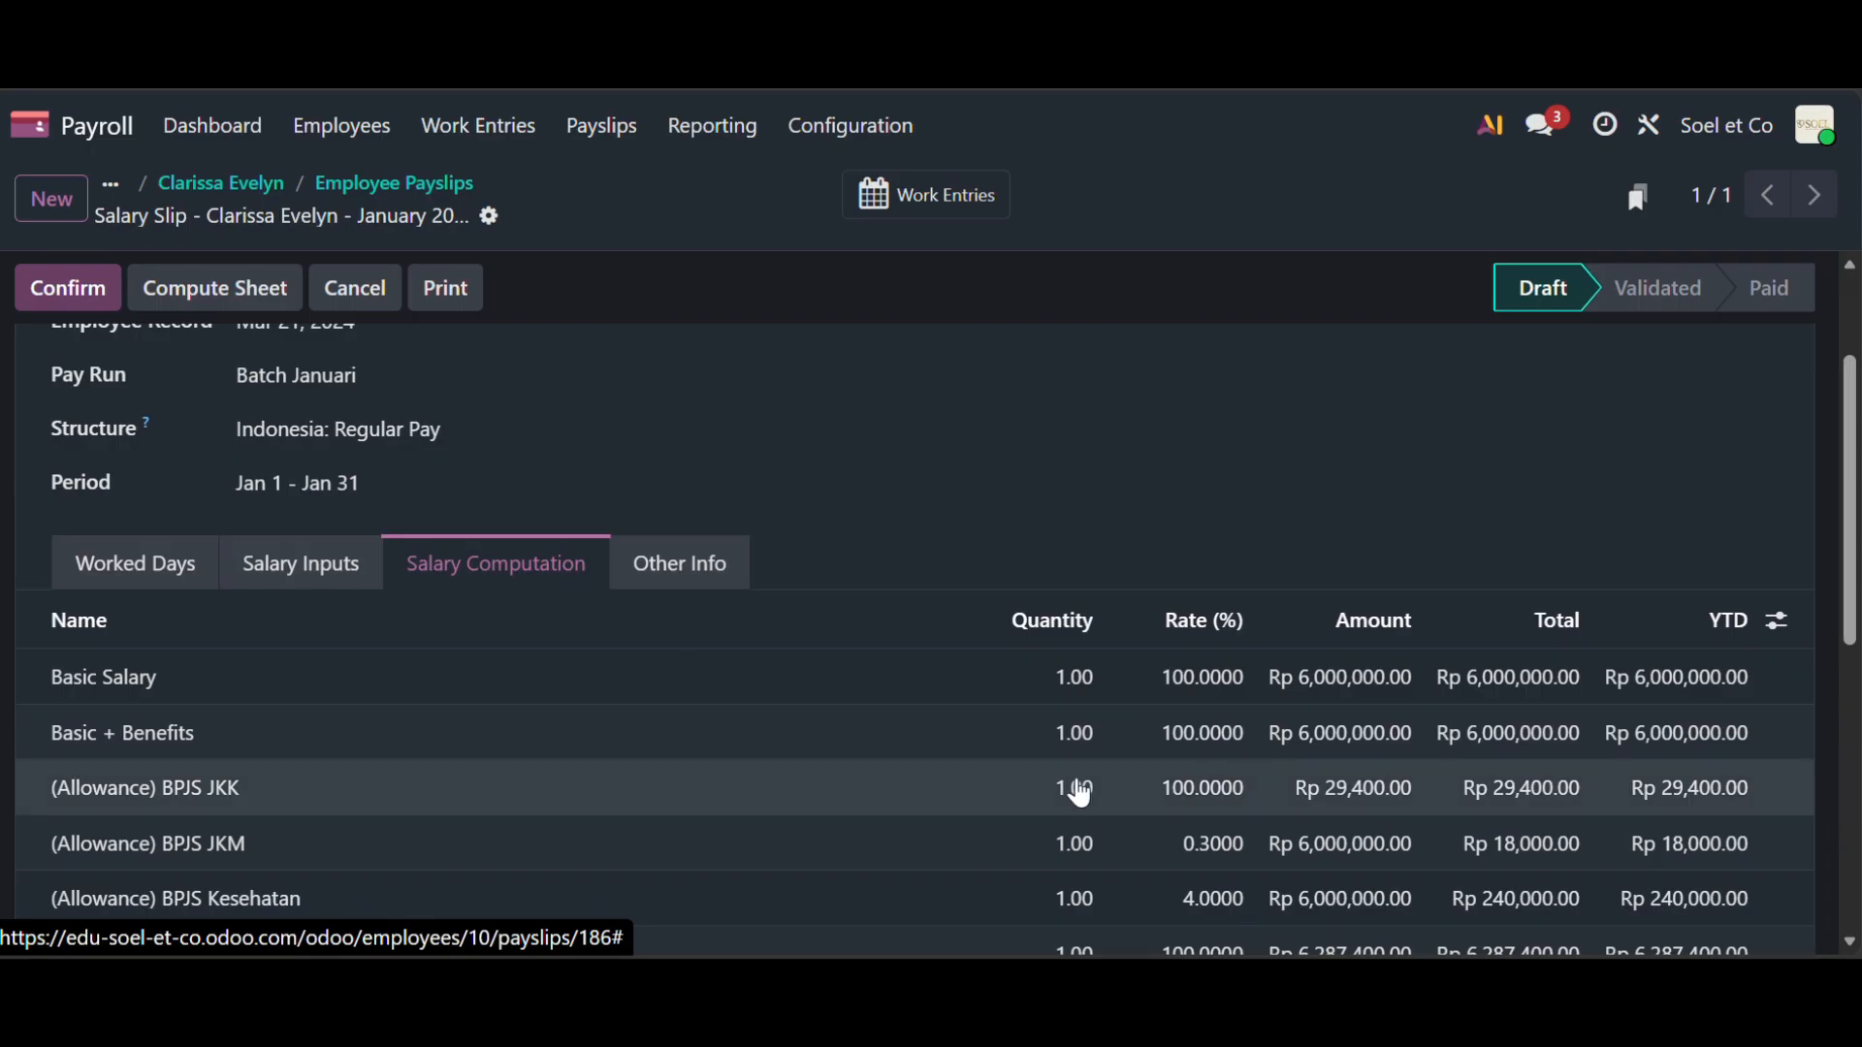
{"action": "scroll", "coordinate": [1086, 790], "scroll_direction": "down", "scroll_amount": 4}
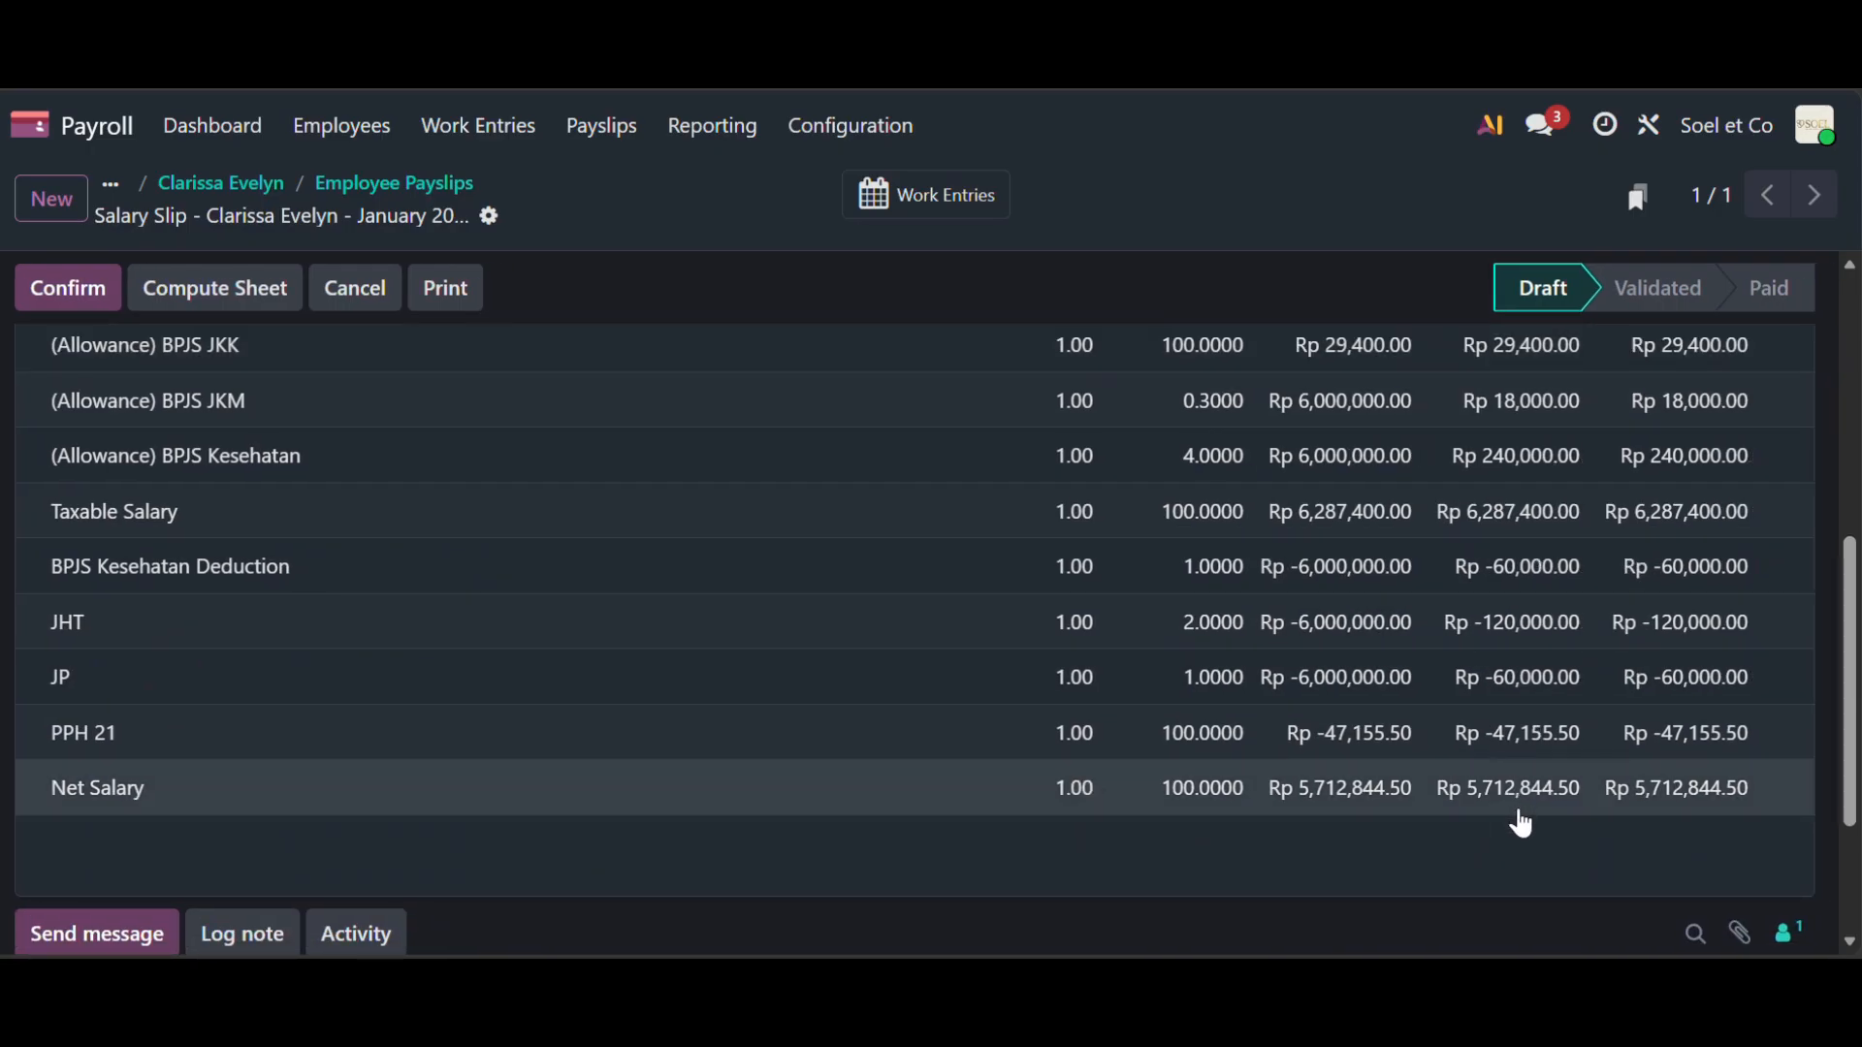
{"action": "scroll", "coordinate": [1021, 655], "scroll_direction": "up", "scroll_amount": 3}
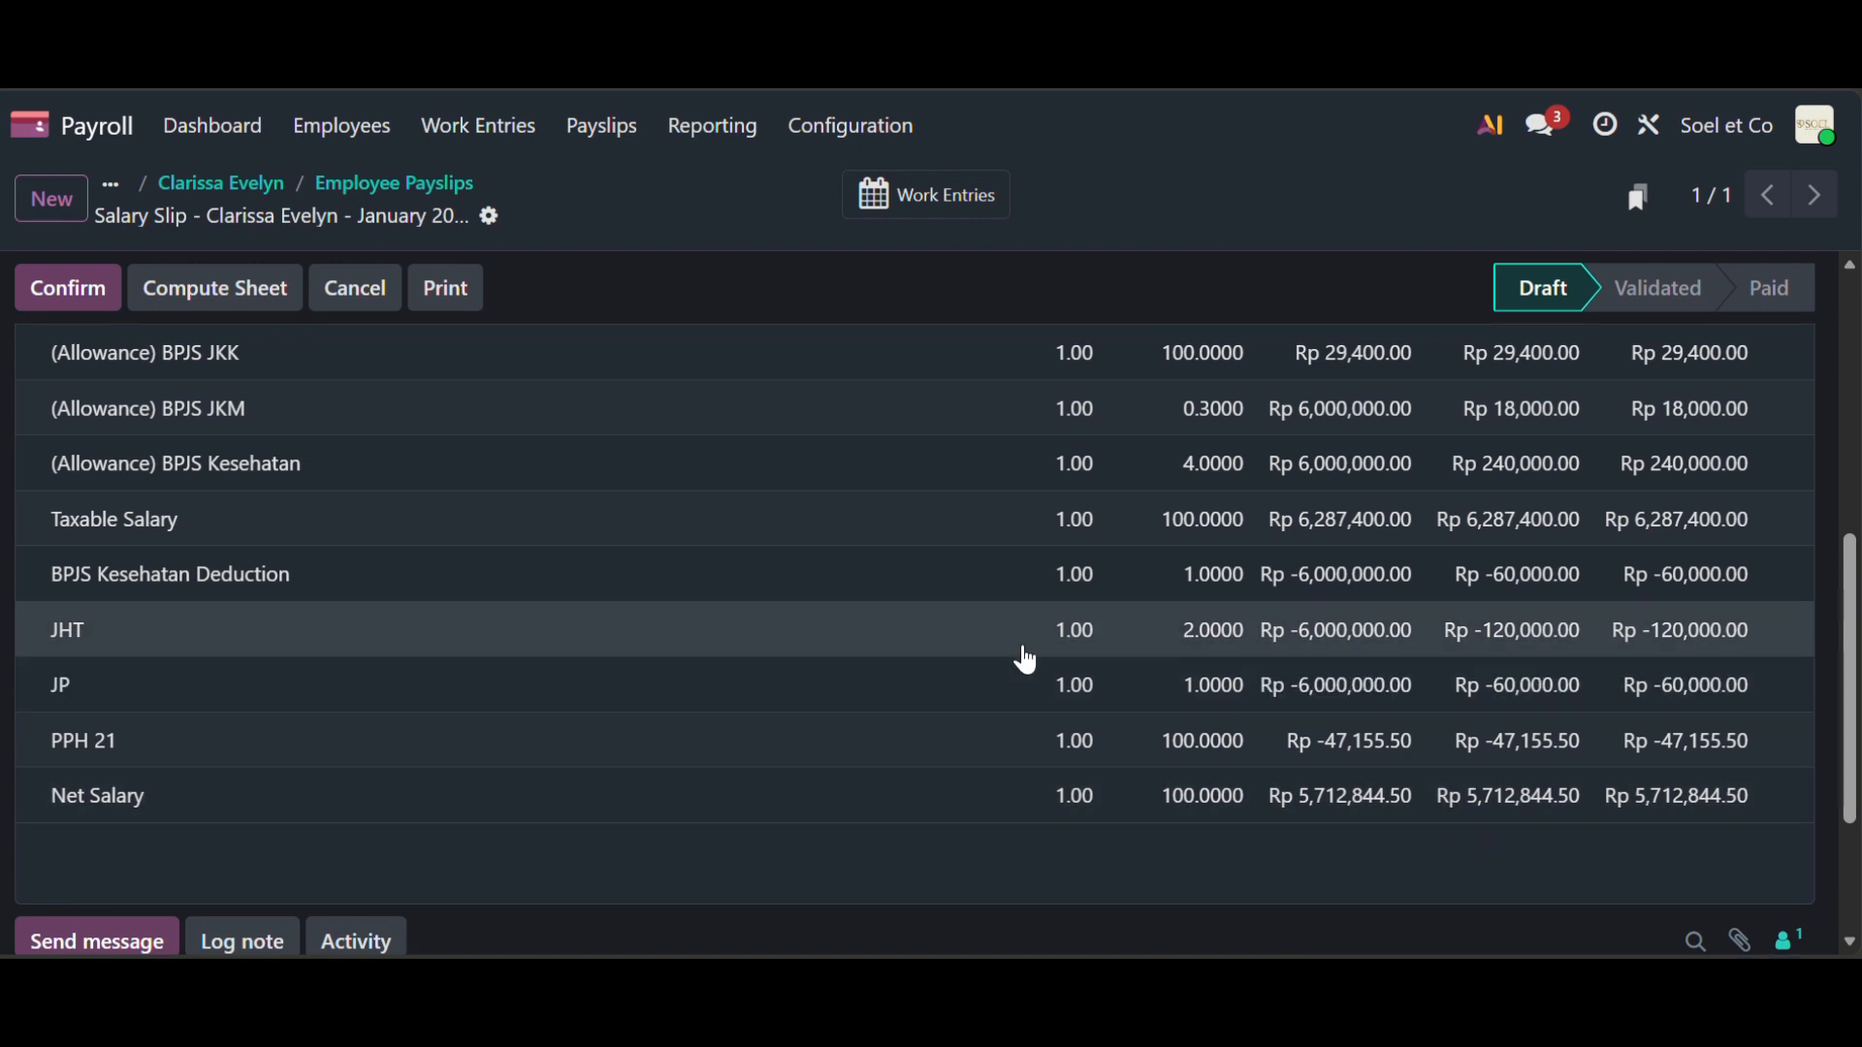
{"action": "scroll", "coordinate": [1023, 656], "scroll_direction": "up", "scroll_amount": 4}
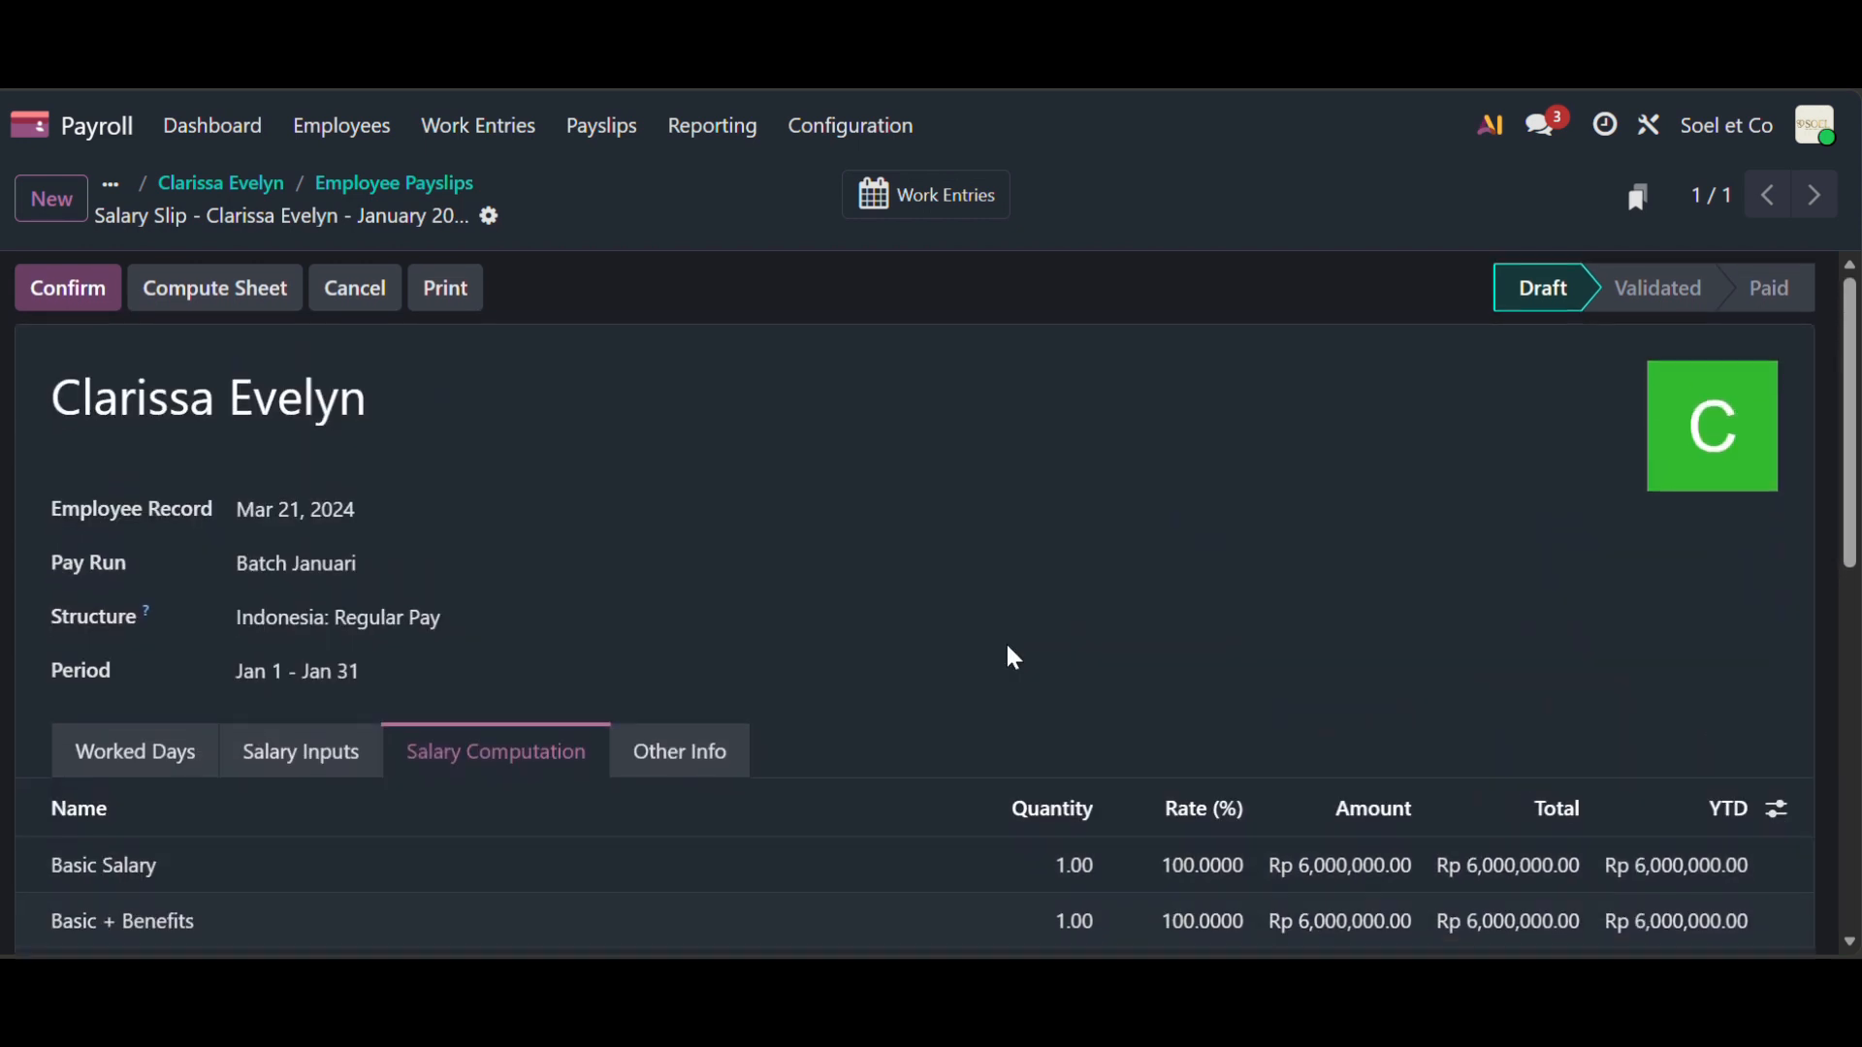
{"action": "left_click", "coordinate": [78, 300]}
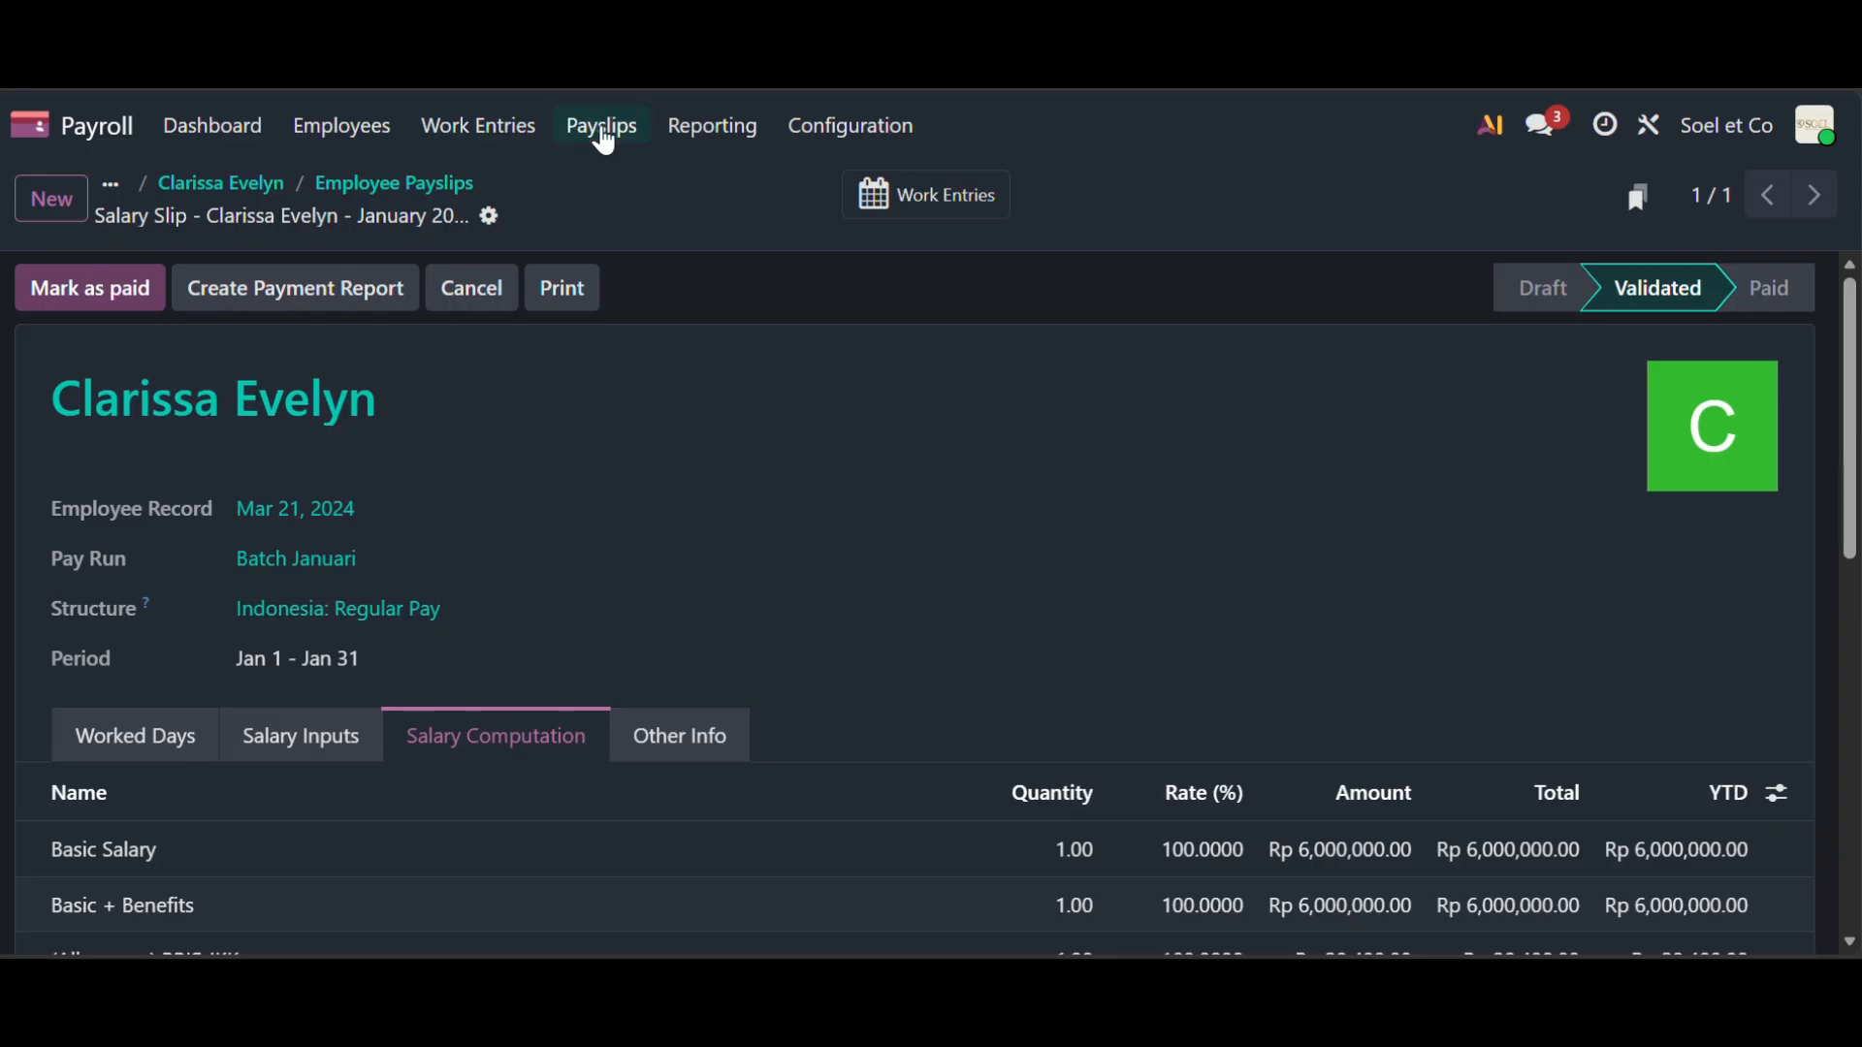
- Open the list of all employee payslips
{"action": "left_click", "coordinate": [602, 129]}
{"action": "left_click", "coordinate": [652, 185]}
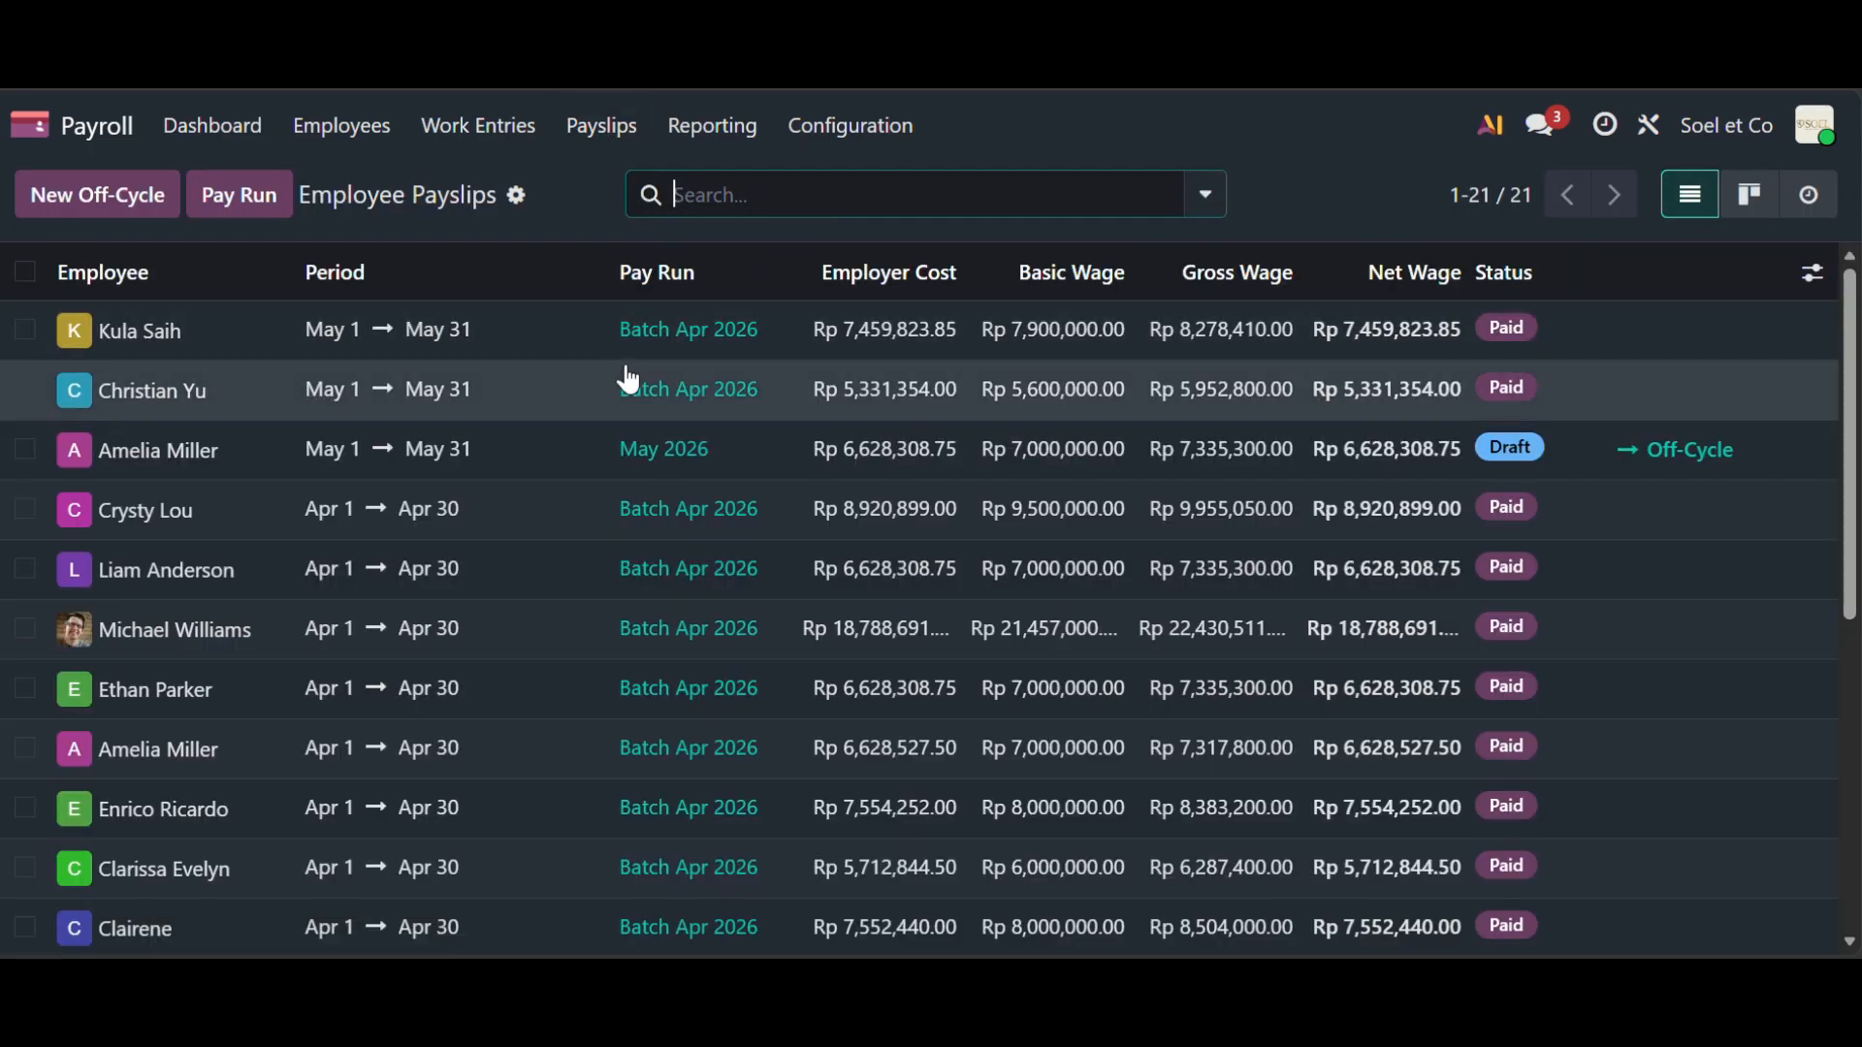
{"action": "scroll", "coordinate": [654, 514], "scroll_direction": "down", "scroll_amount": 1}
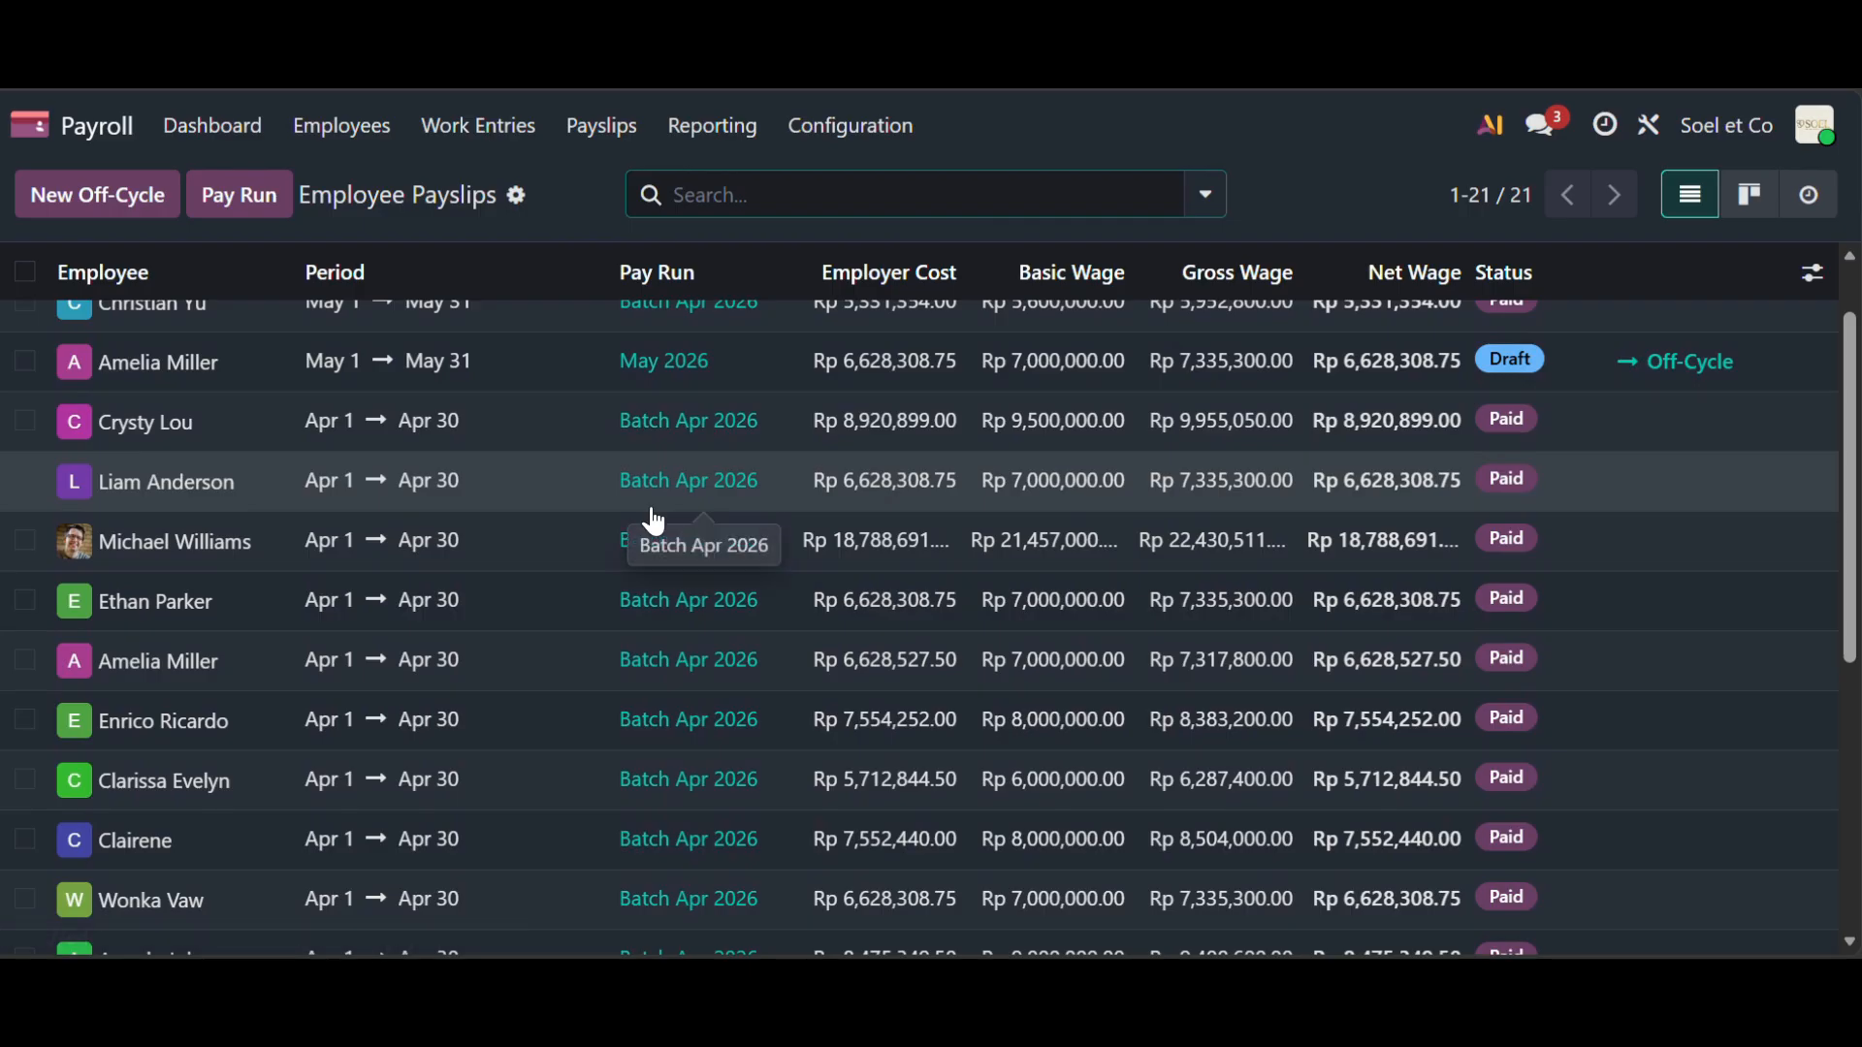
{"action": "scroll", "coordinate": [652, 485], "scroll_direction": "up", "scroll_amount": 1}
{"action": "scroll", "coordinate": [1530, 355], "scroll_direction": "down", "scroll_amount": 7}
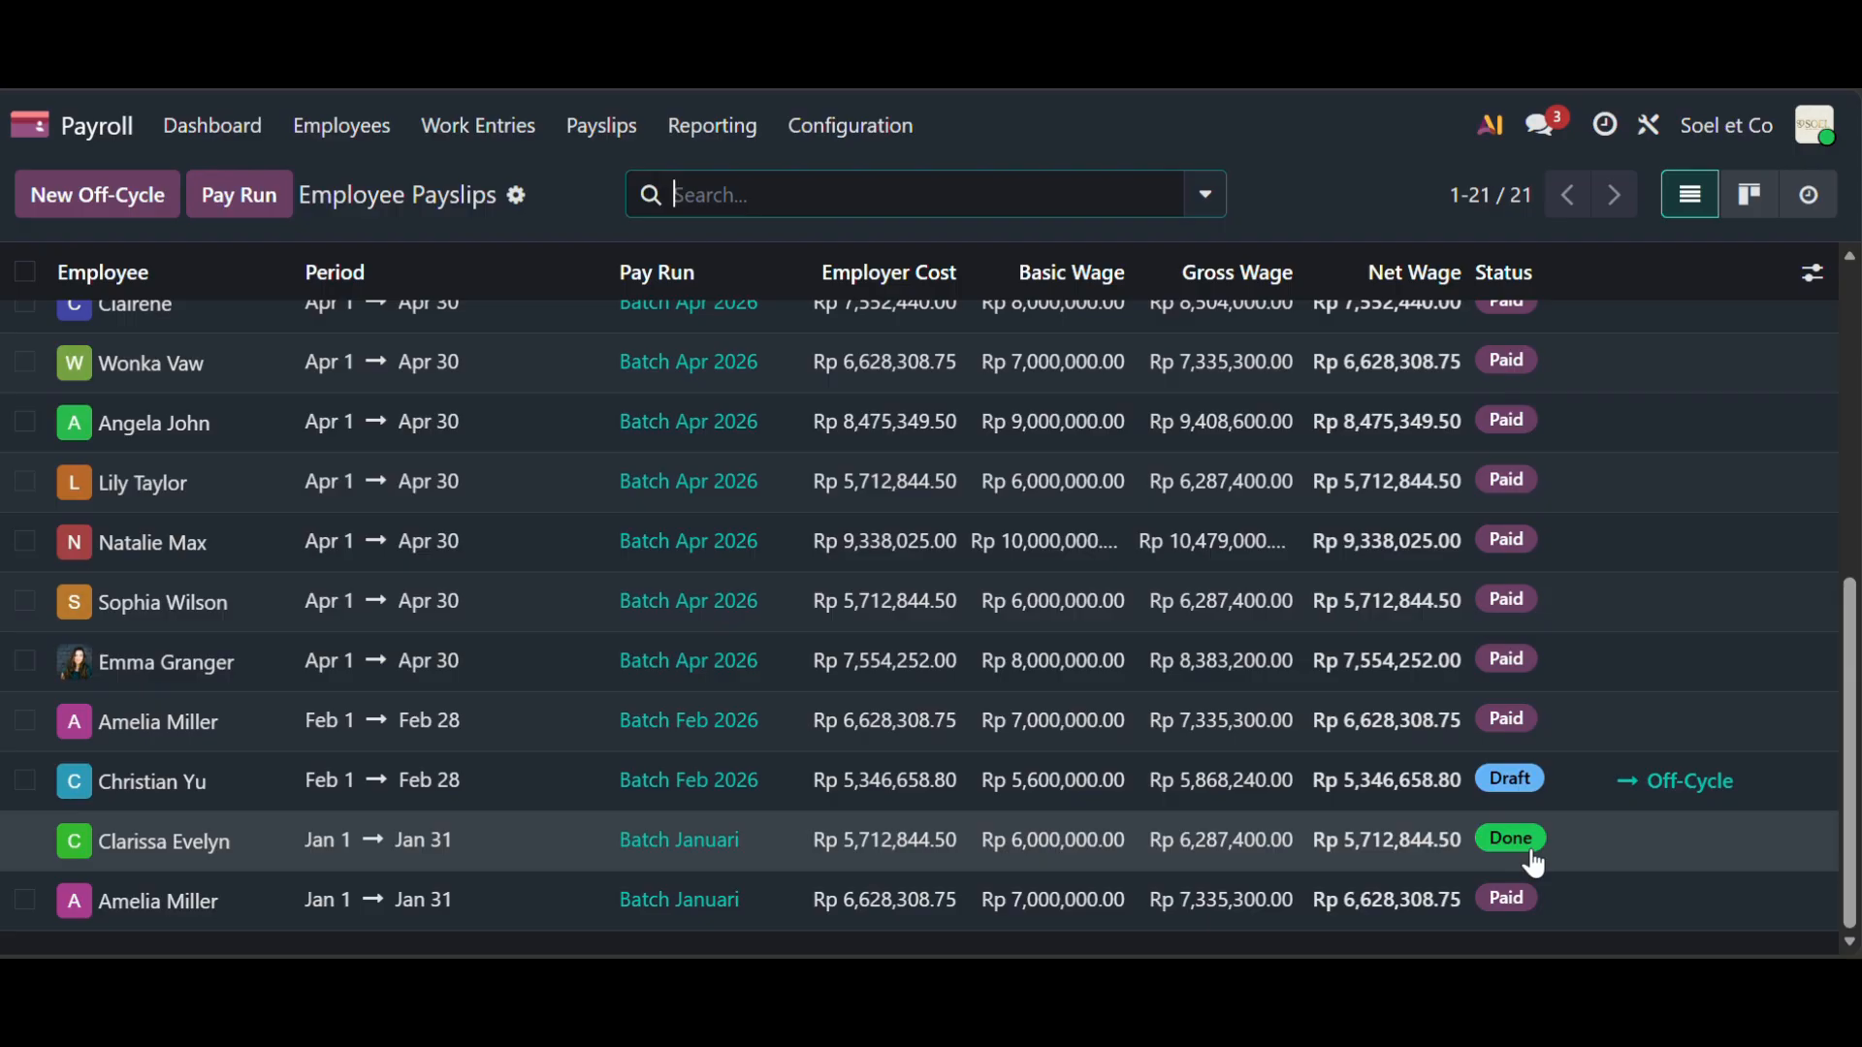
- Mark the employee's January Batch Januari payslip (Rp 5,712,844.50 net) as paid
{"action": "left_click", "coordinate": [24, 840]}
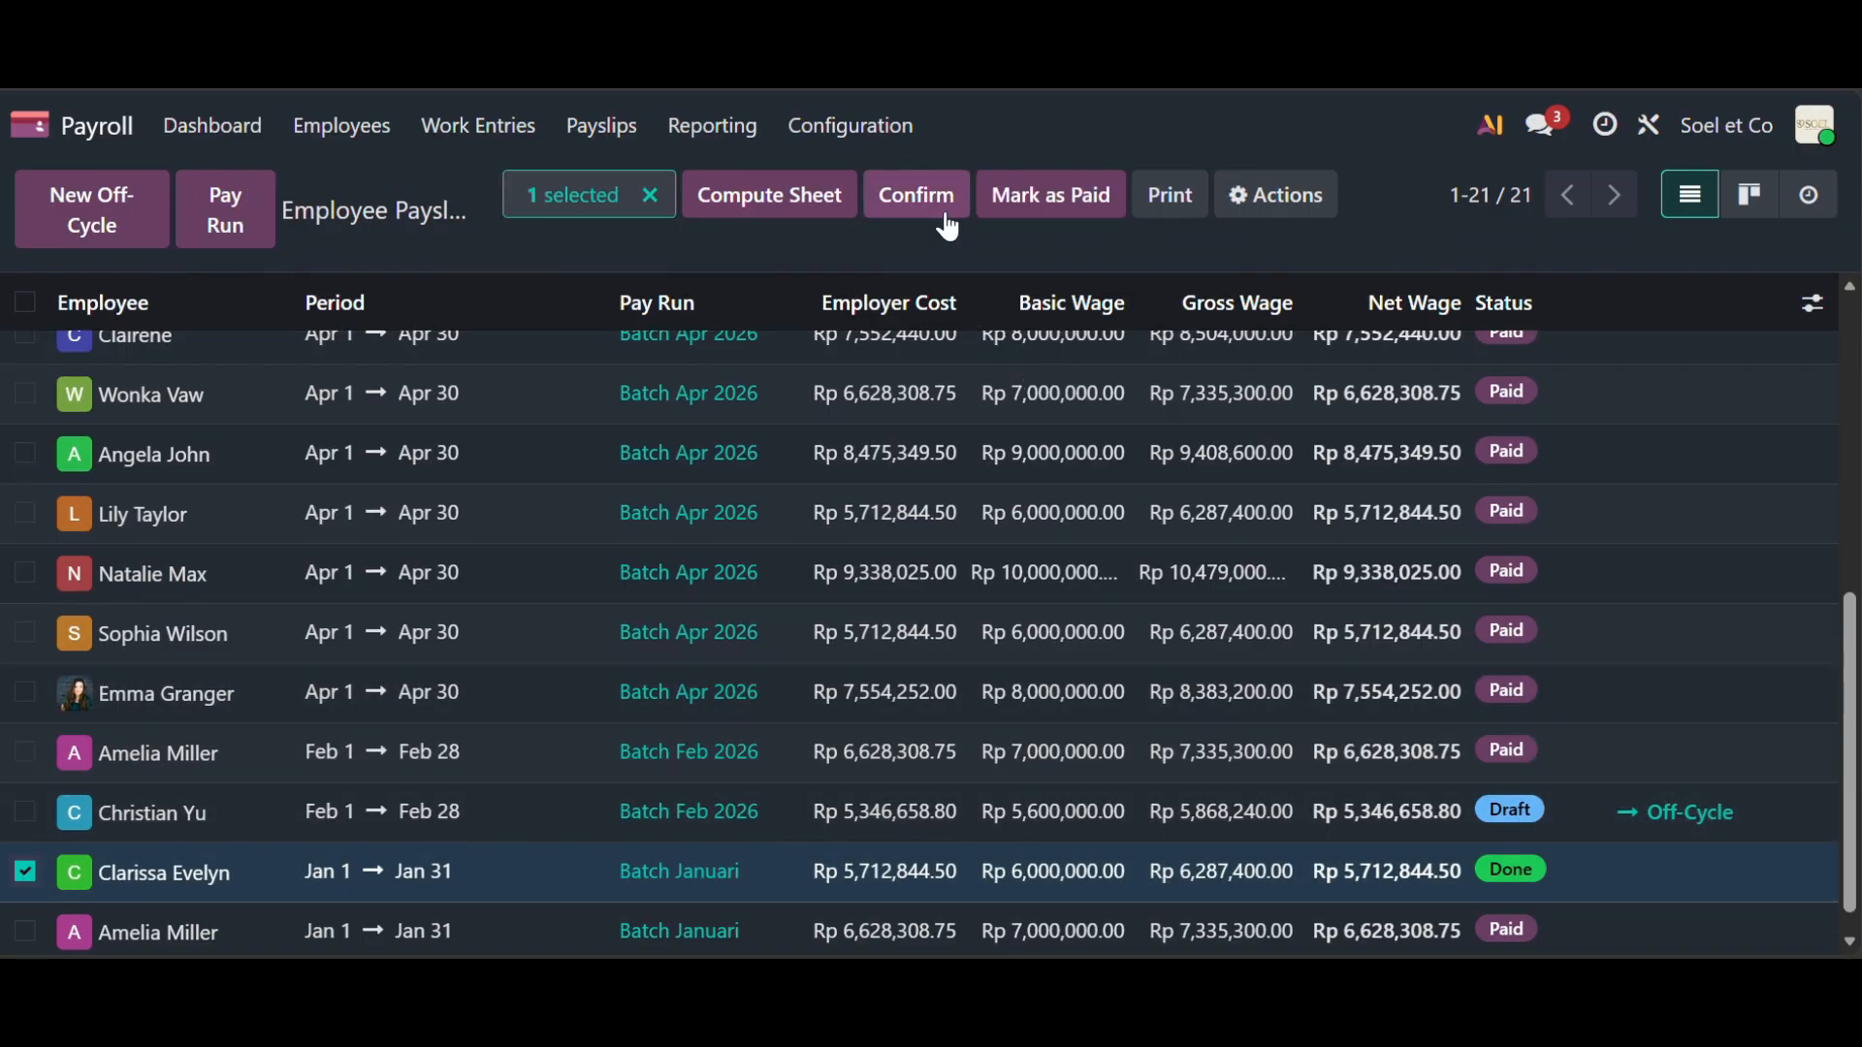
{"action": "left_click", "coordinate": [1049, 216]}
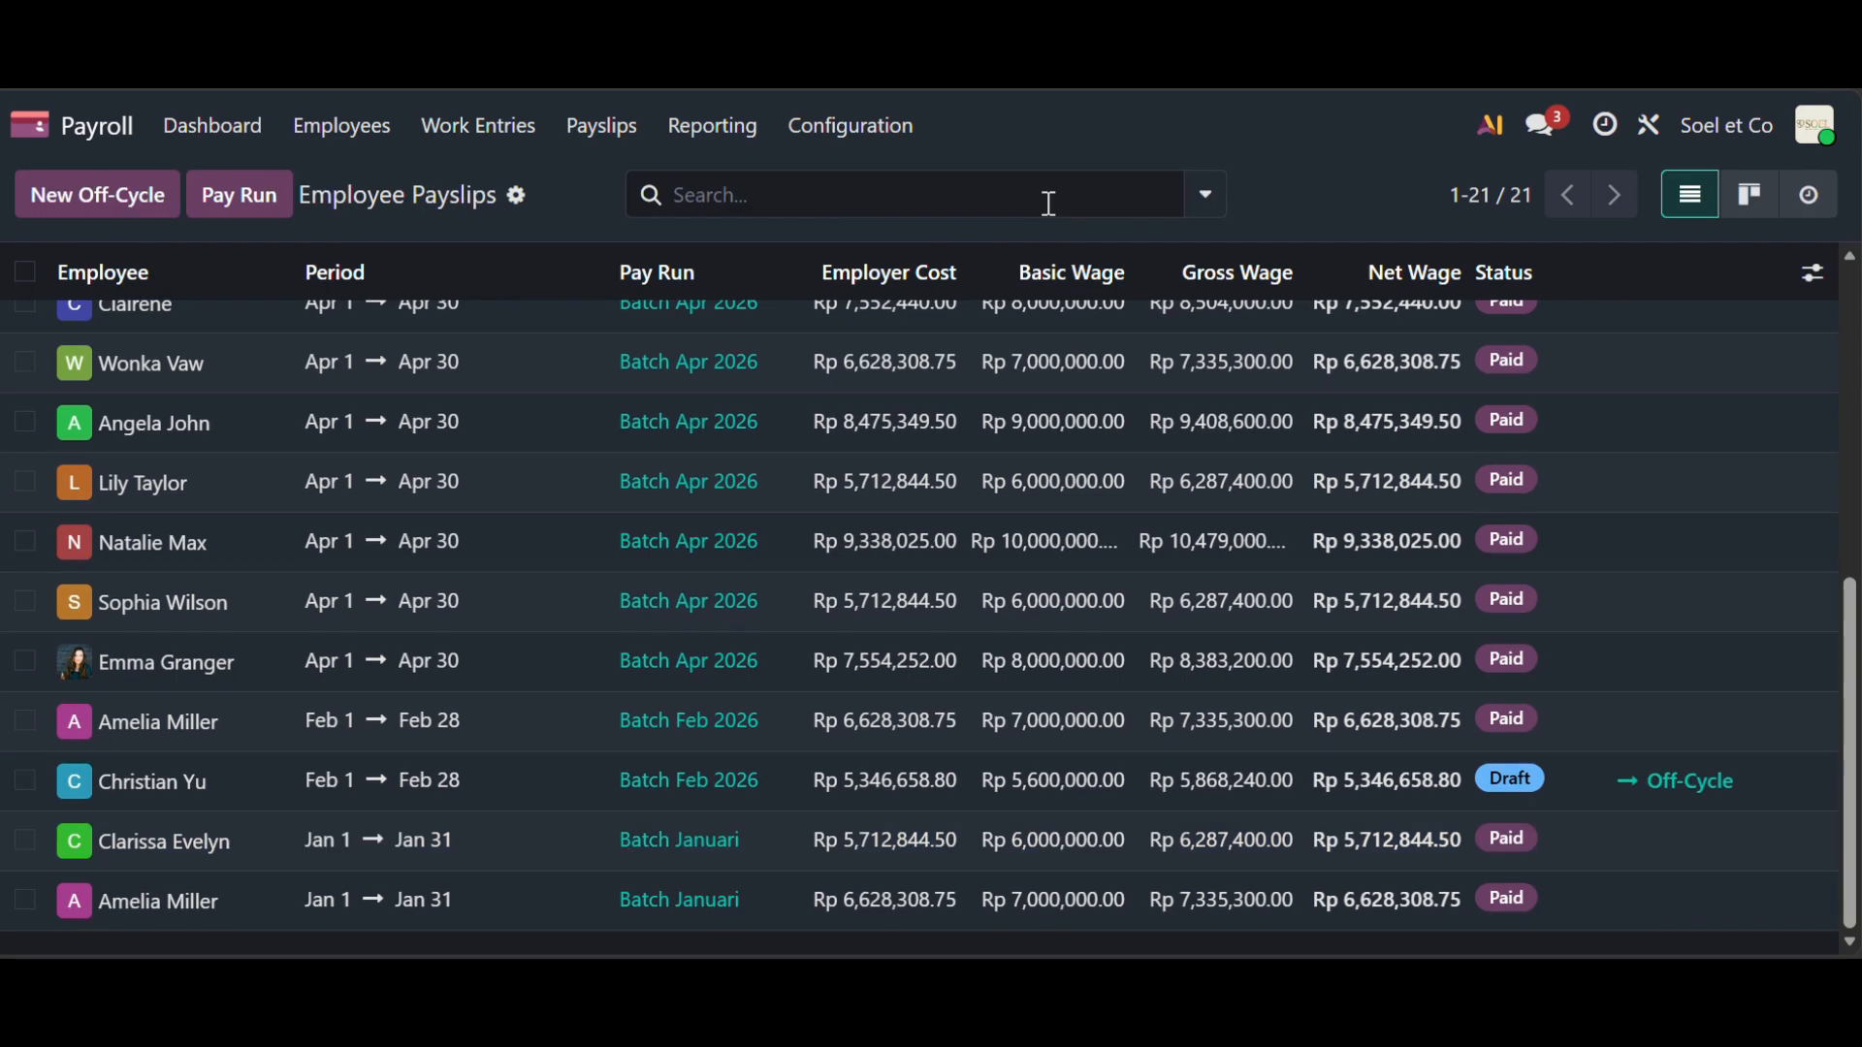
{"action": "scroll", "coordinate": [1144, 591], "scroll_direction": "up", "scroll_amount": 5}
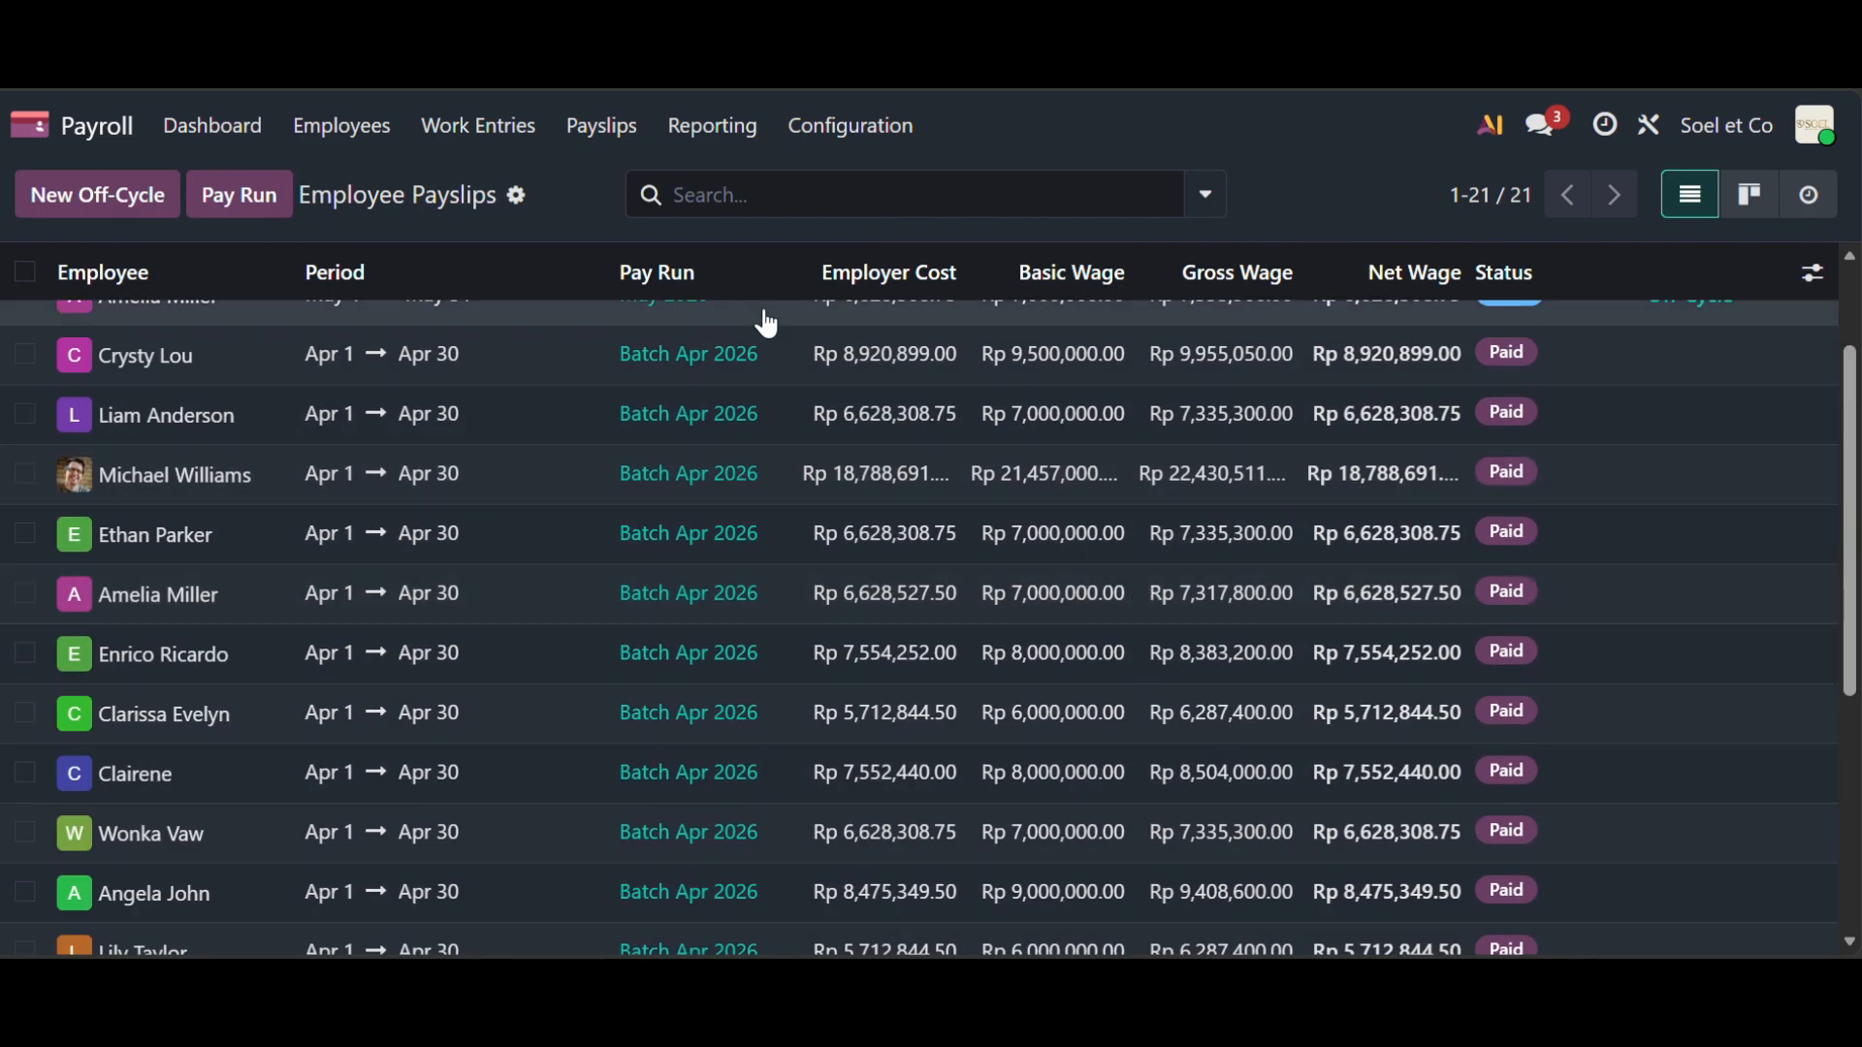
{"action": "left_click", "coordinate": [509, 131]}
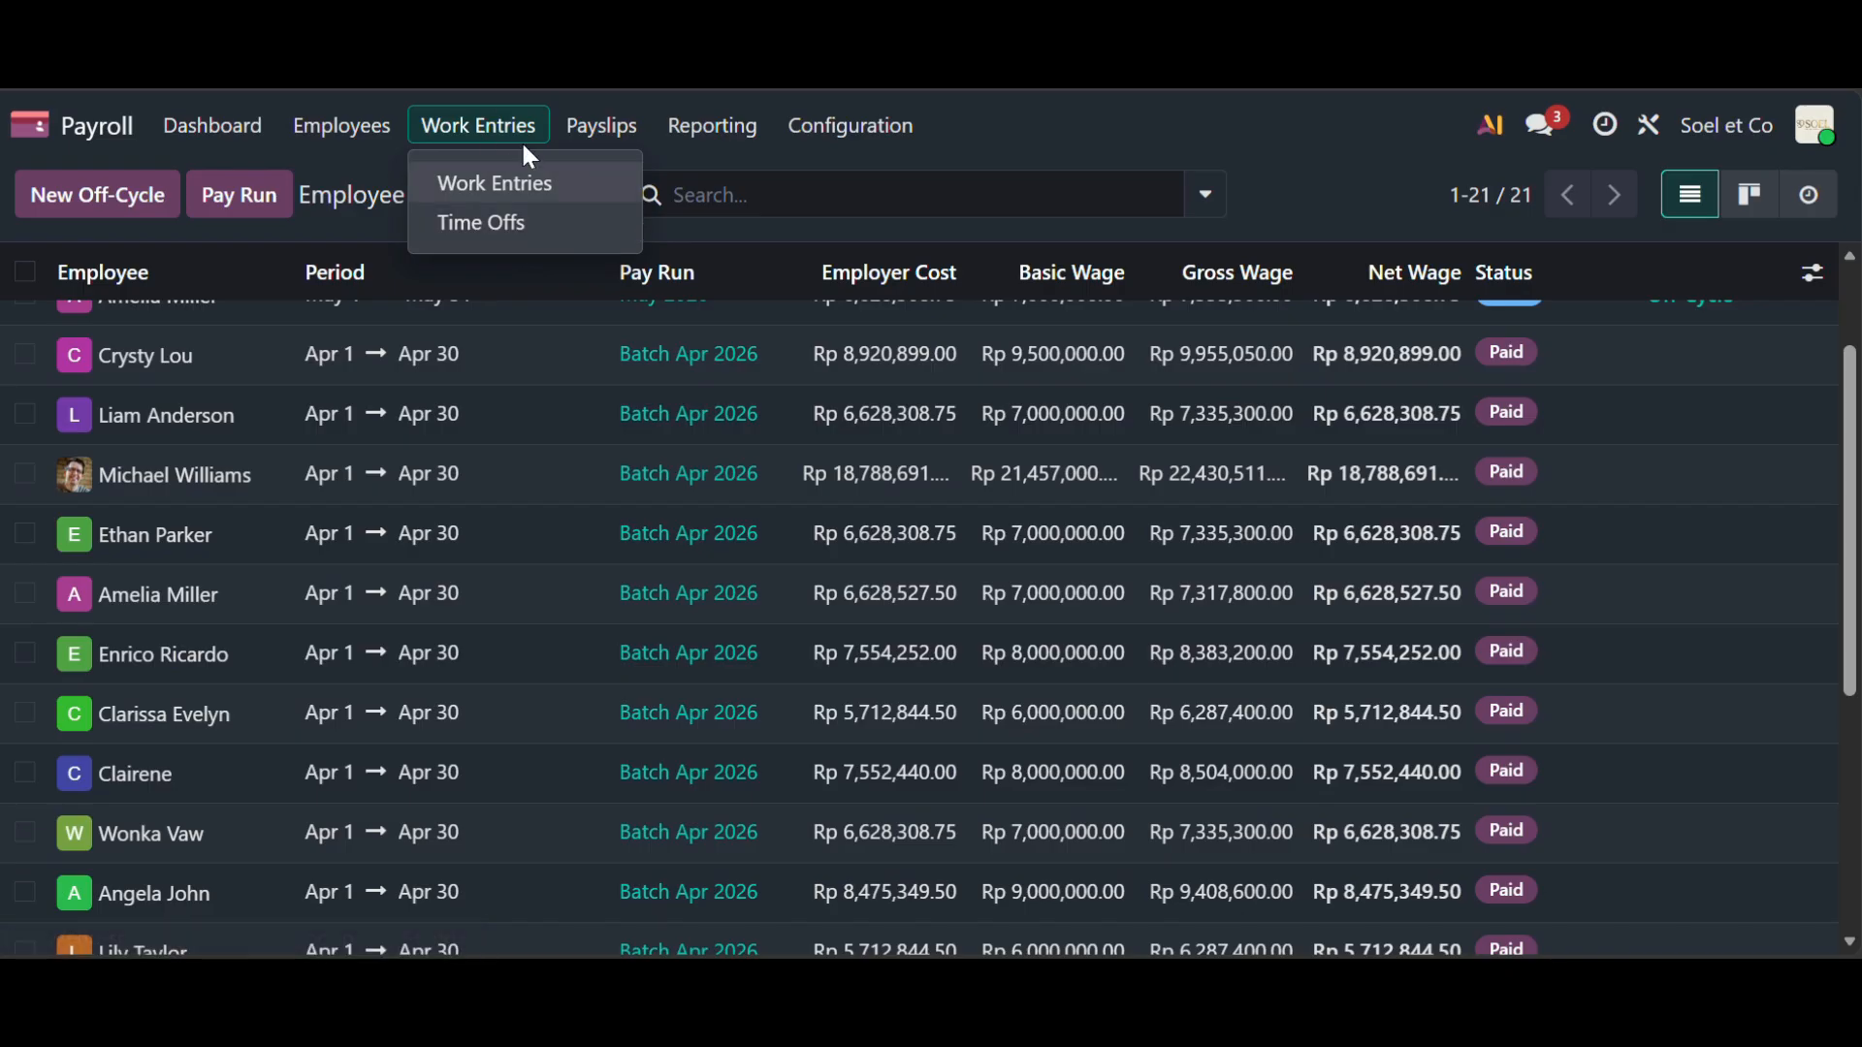
- Look over the May 2026 work entries, inspecting one employee's May 4 attendance entry
{"action": "left_click", "coordinate": [534, 183]}
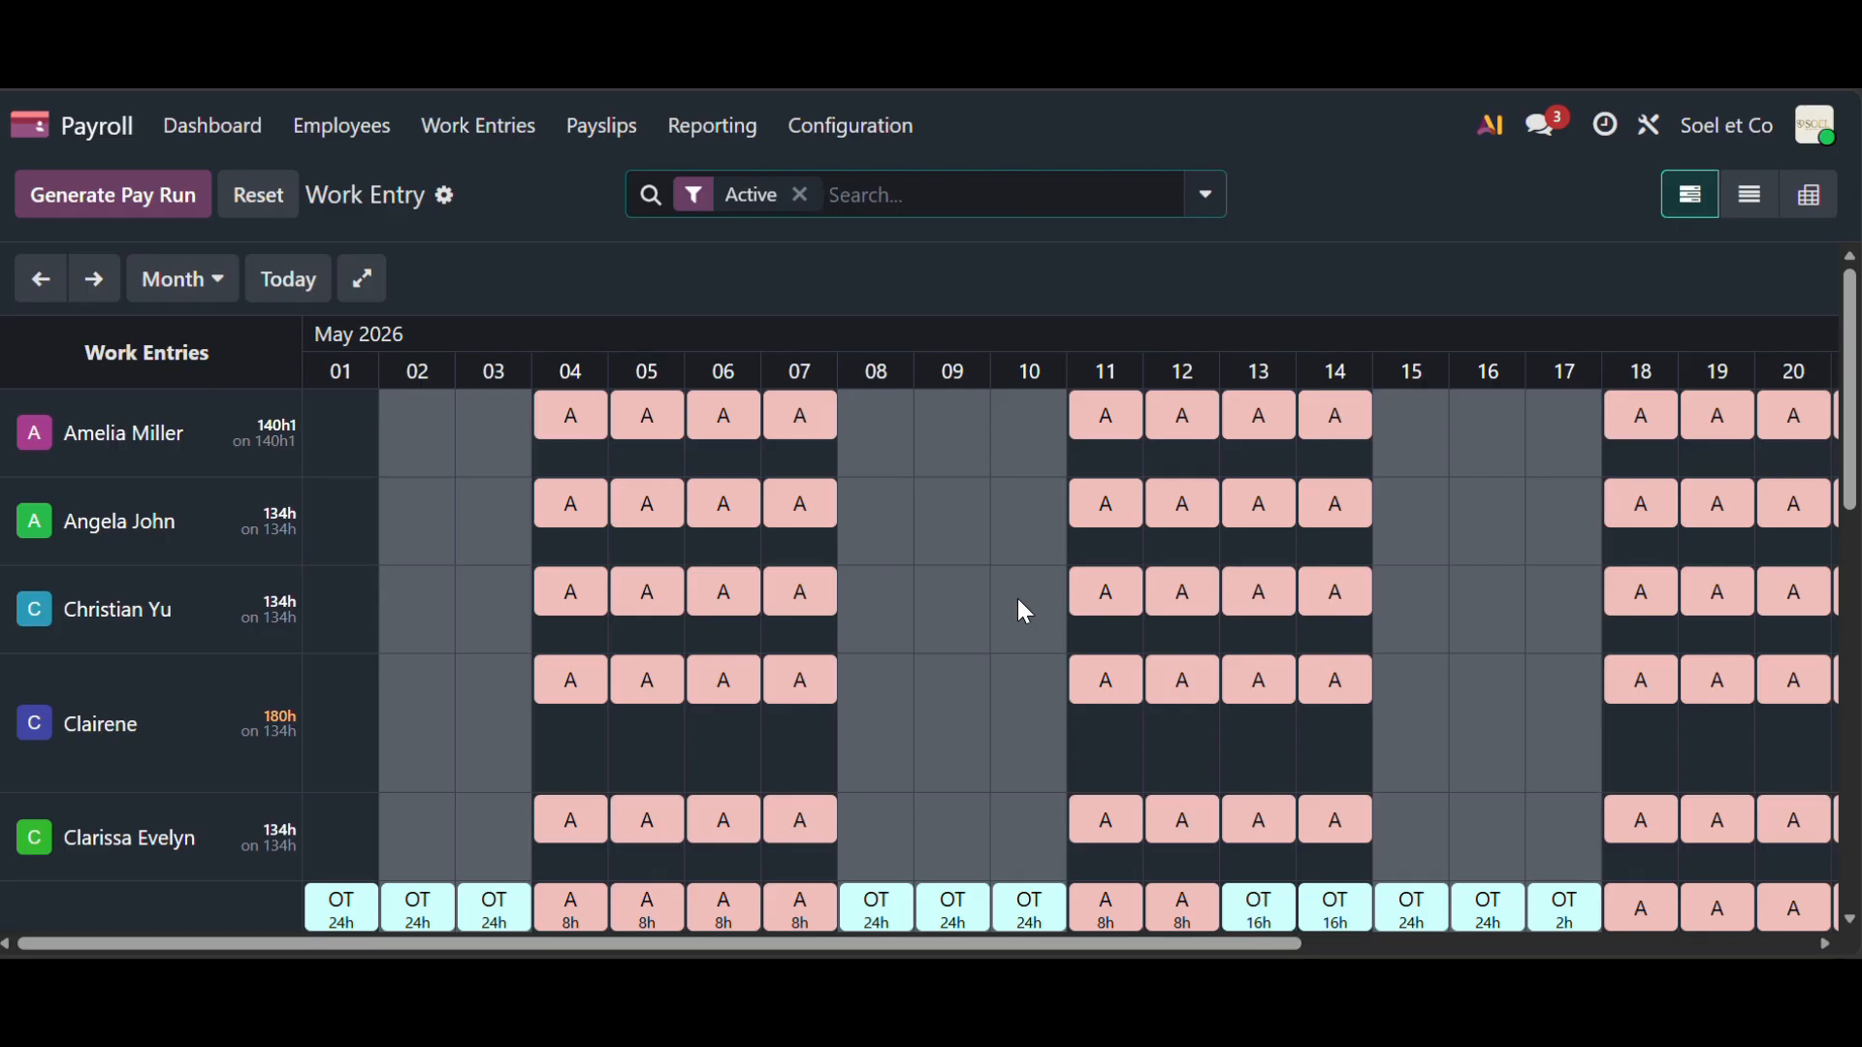
{"action": "scroll", "coordinate": [1018, 606], "scroll_direction": "down", "scroll_amount": 3}
{"action": "scroll", "coordinate": [1019, 607], "scroll_direction": "up", "scroll_amount": 3}
{"action": "scroll", "coordinate": [1389, 491], "scroll_direction": "right", "scroll_amount": 5}
{"action": "scroll", "coordinate": [1389, 491], "scroll_direction": "left", "scroll_amount": 5}
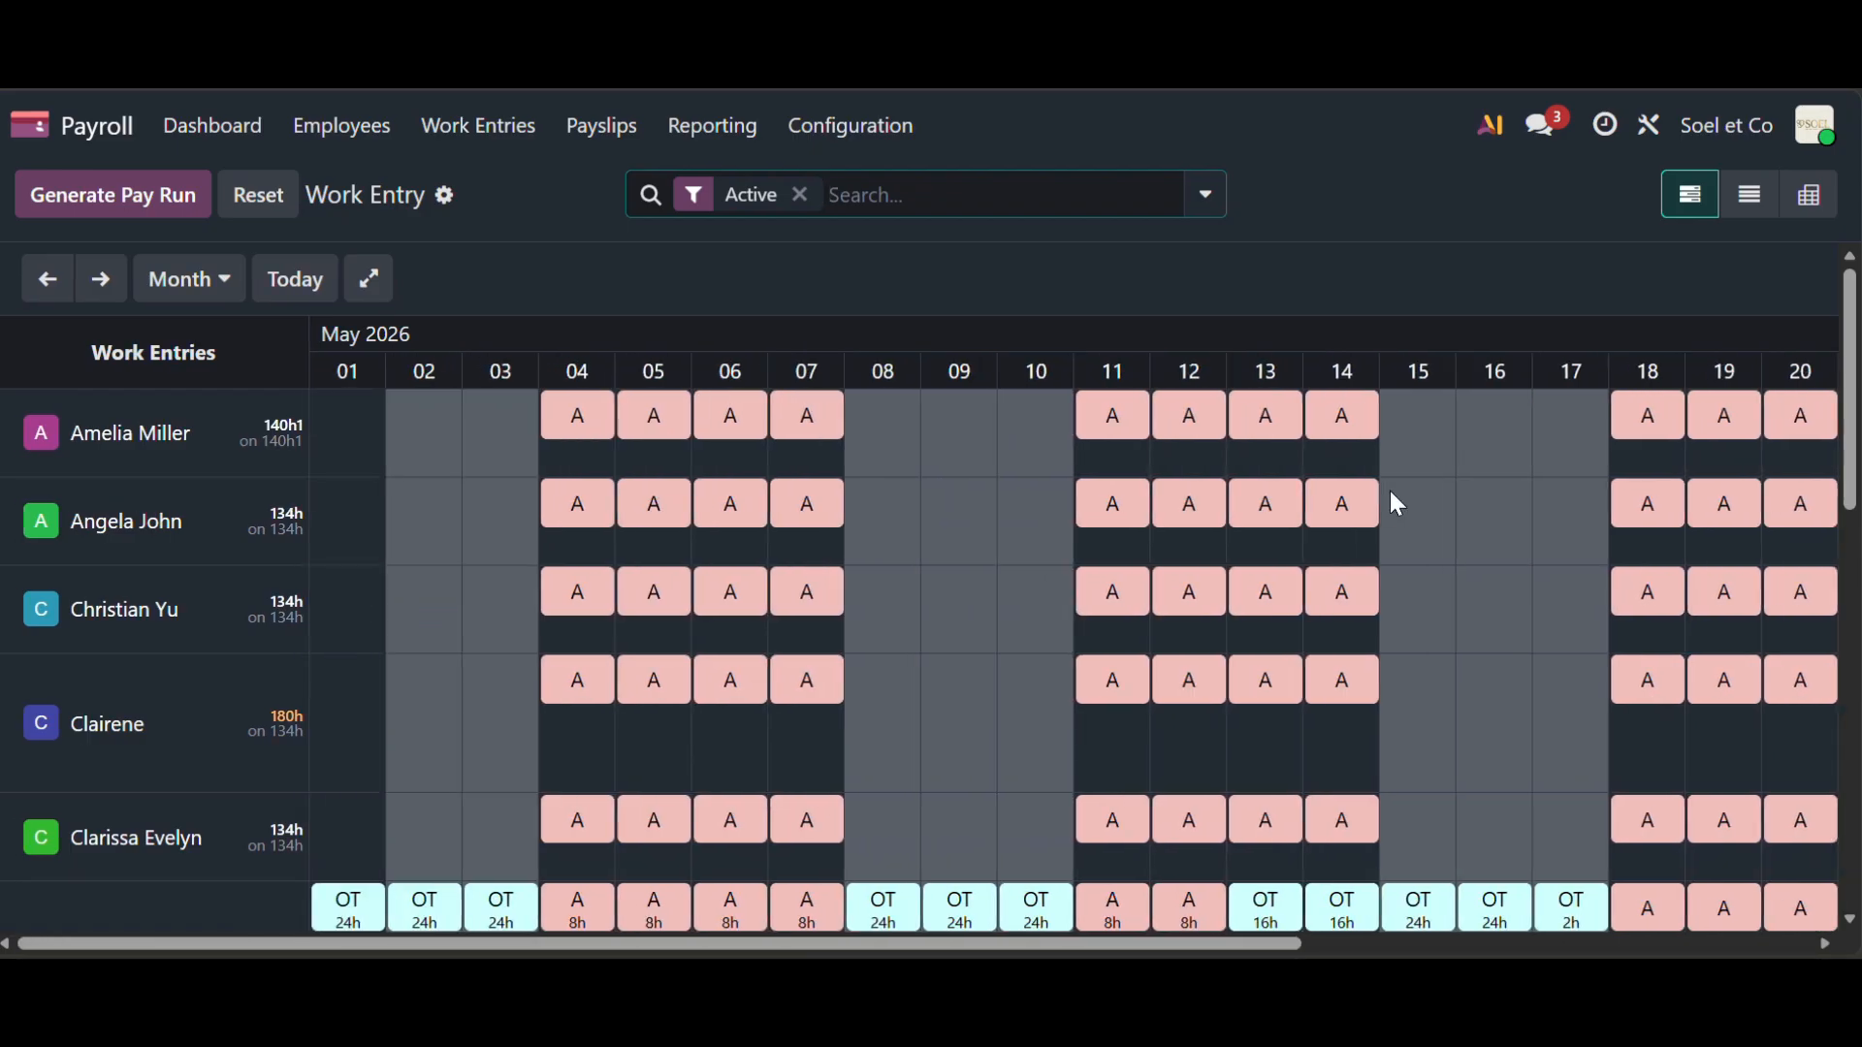
{"action": "scroll", "coordinate": [663, 446], "scroll_direction": "down", "scroll_amount": 3}
{"action": "scroll", "coordinate": [665, 445], "scroll_direction": "up", "scroll_amount": 3}
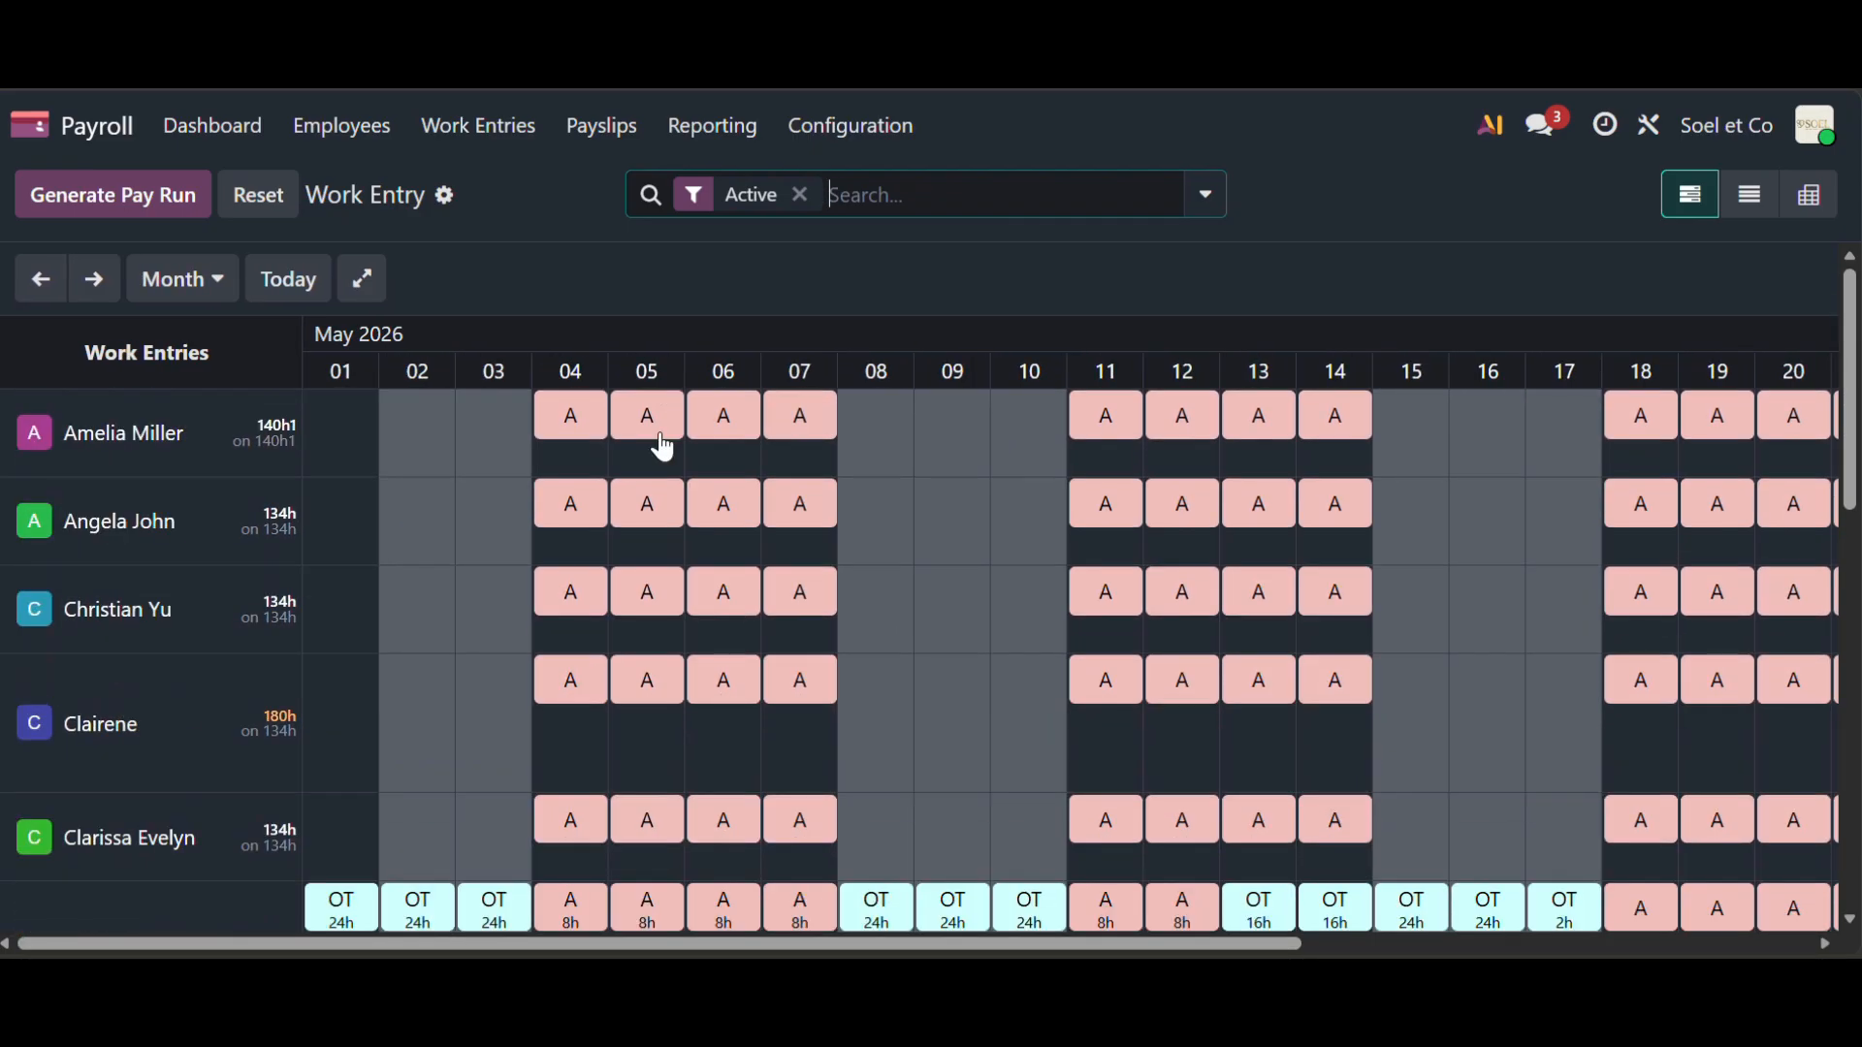
{"action": "left_click", "coordinate": [591, 432]}
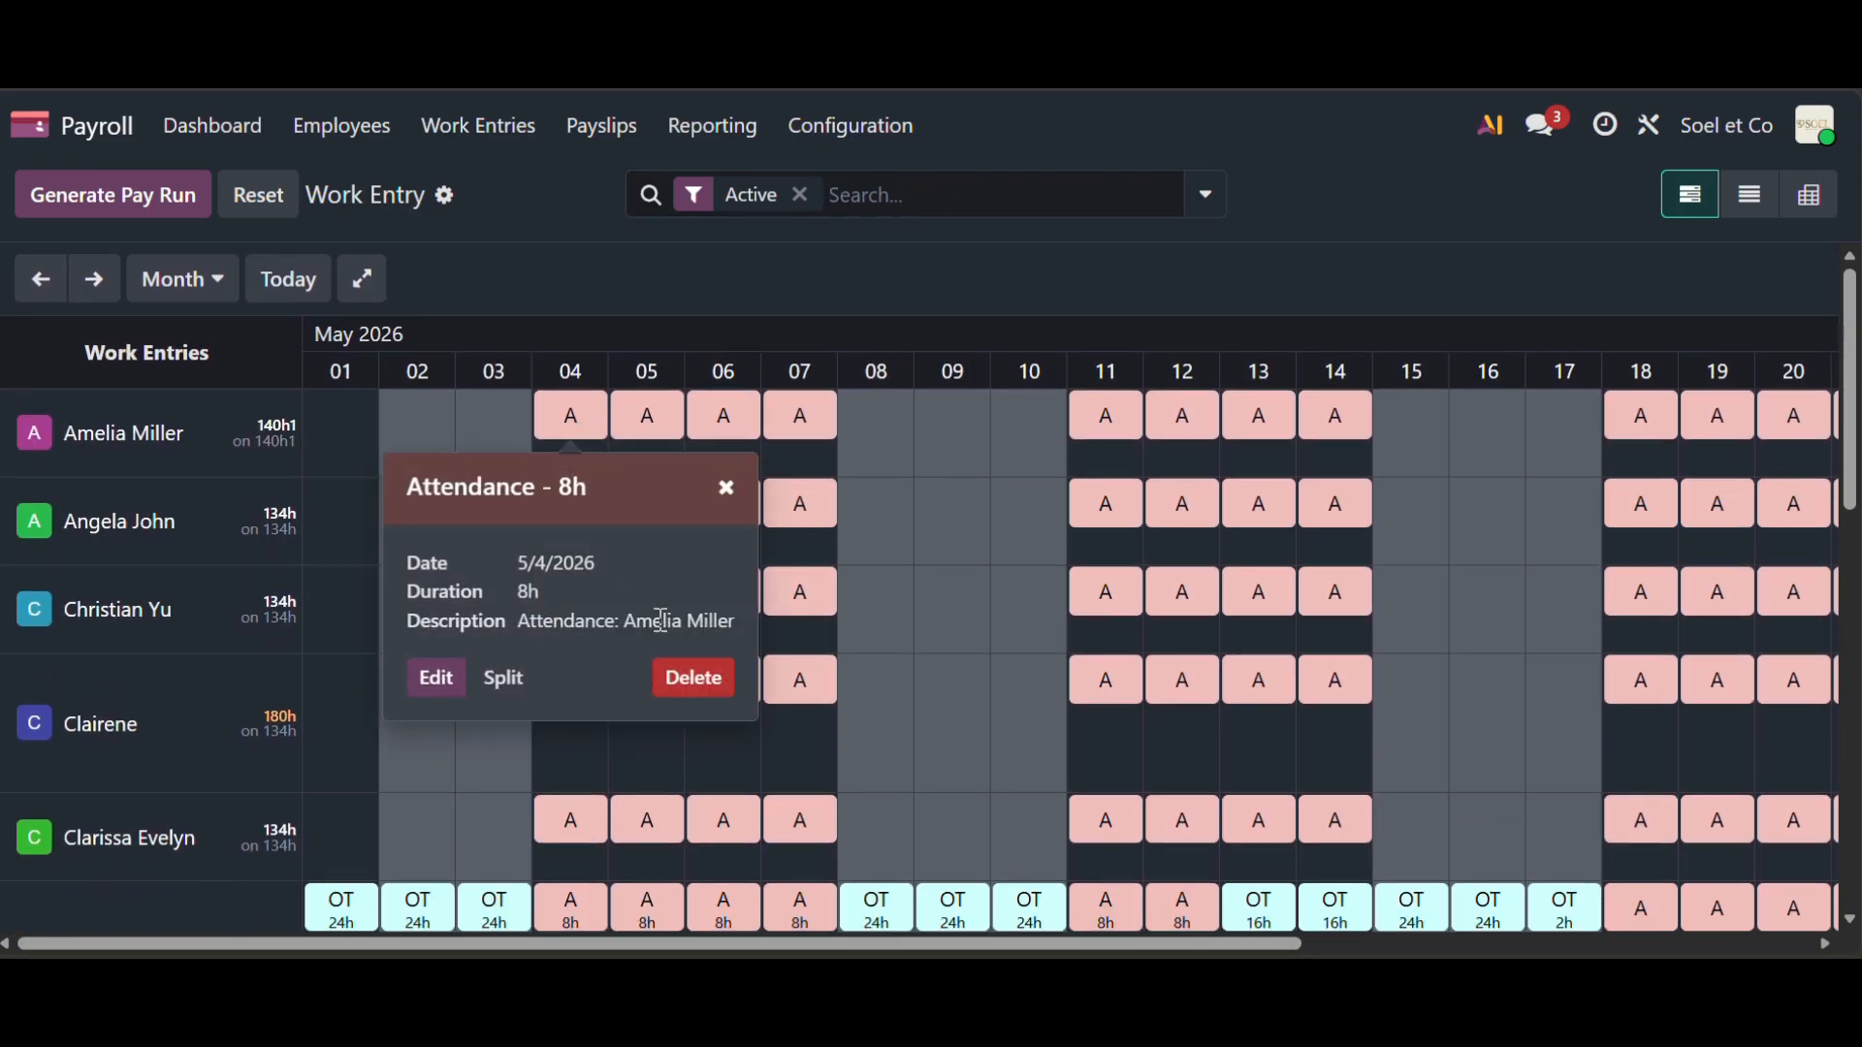
{"action": "left_click", "coordinate": [729, 492]}
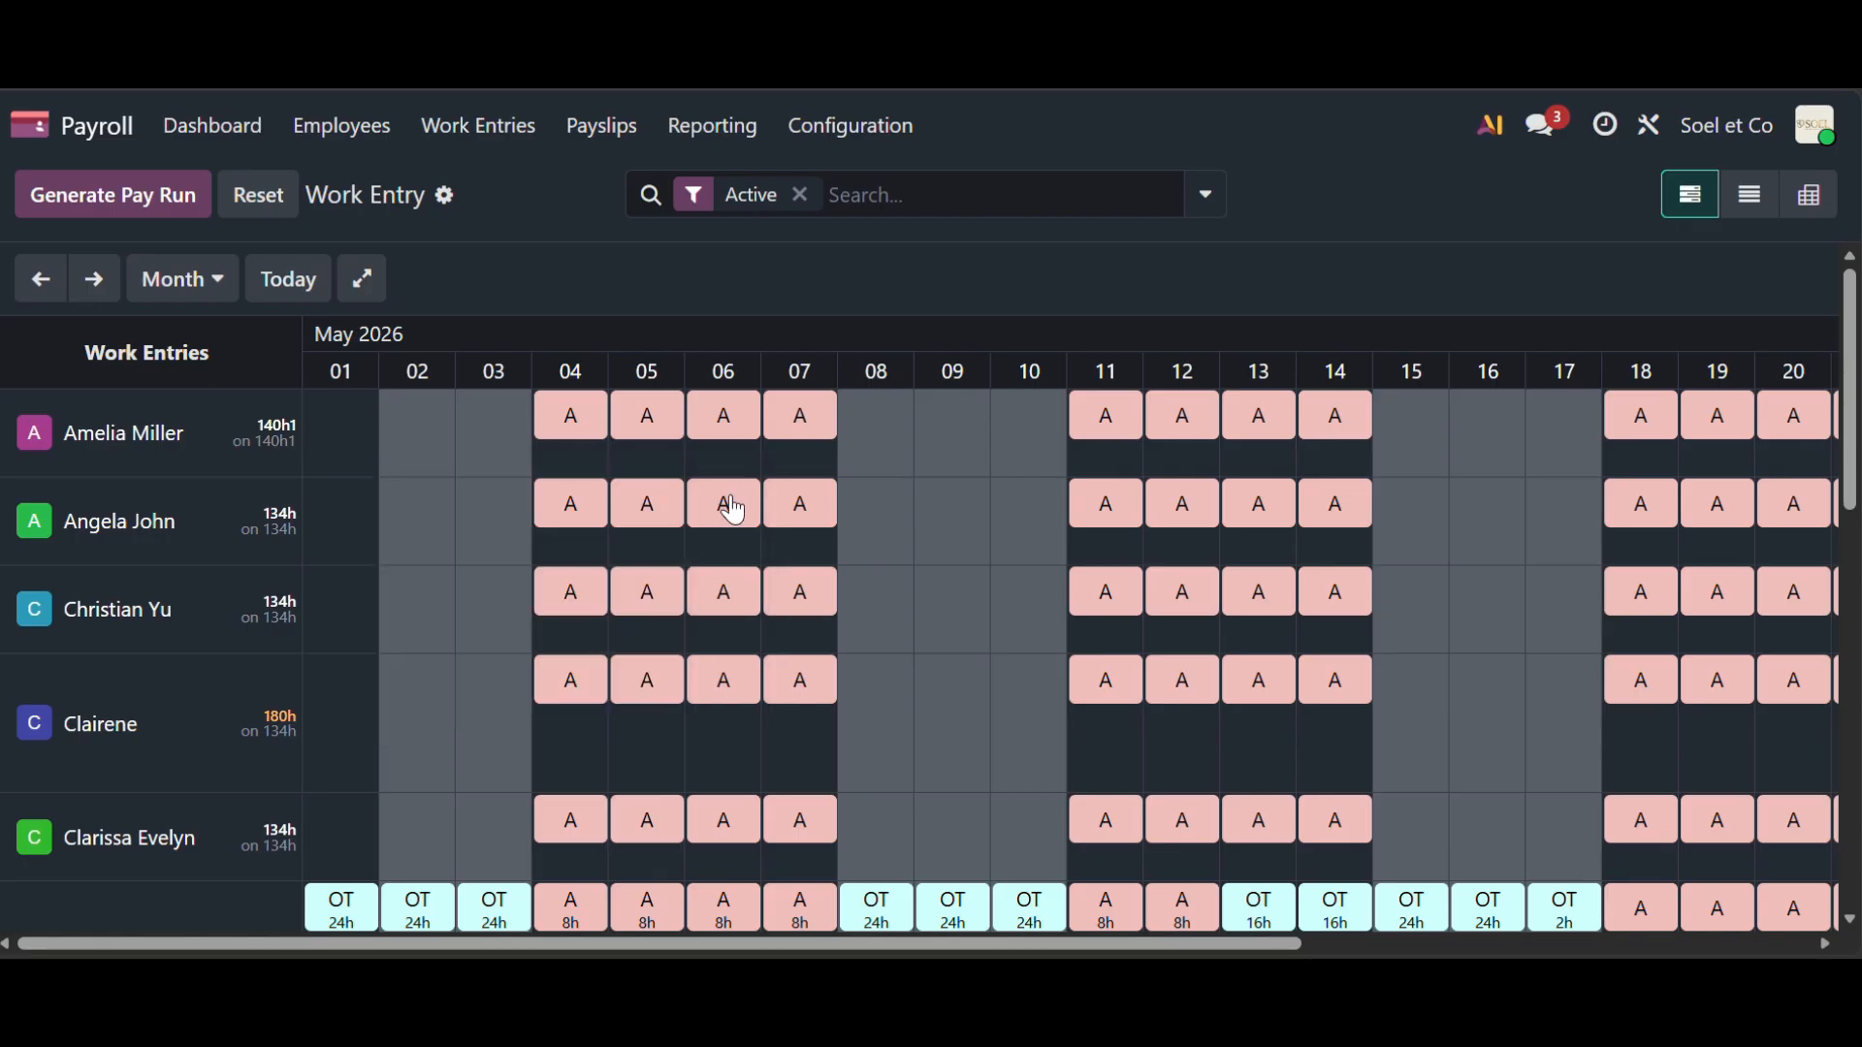
{"action": "scroll", "coordinate": [728, 512], "scroll_direction": "down", "scroll_amount": 5}
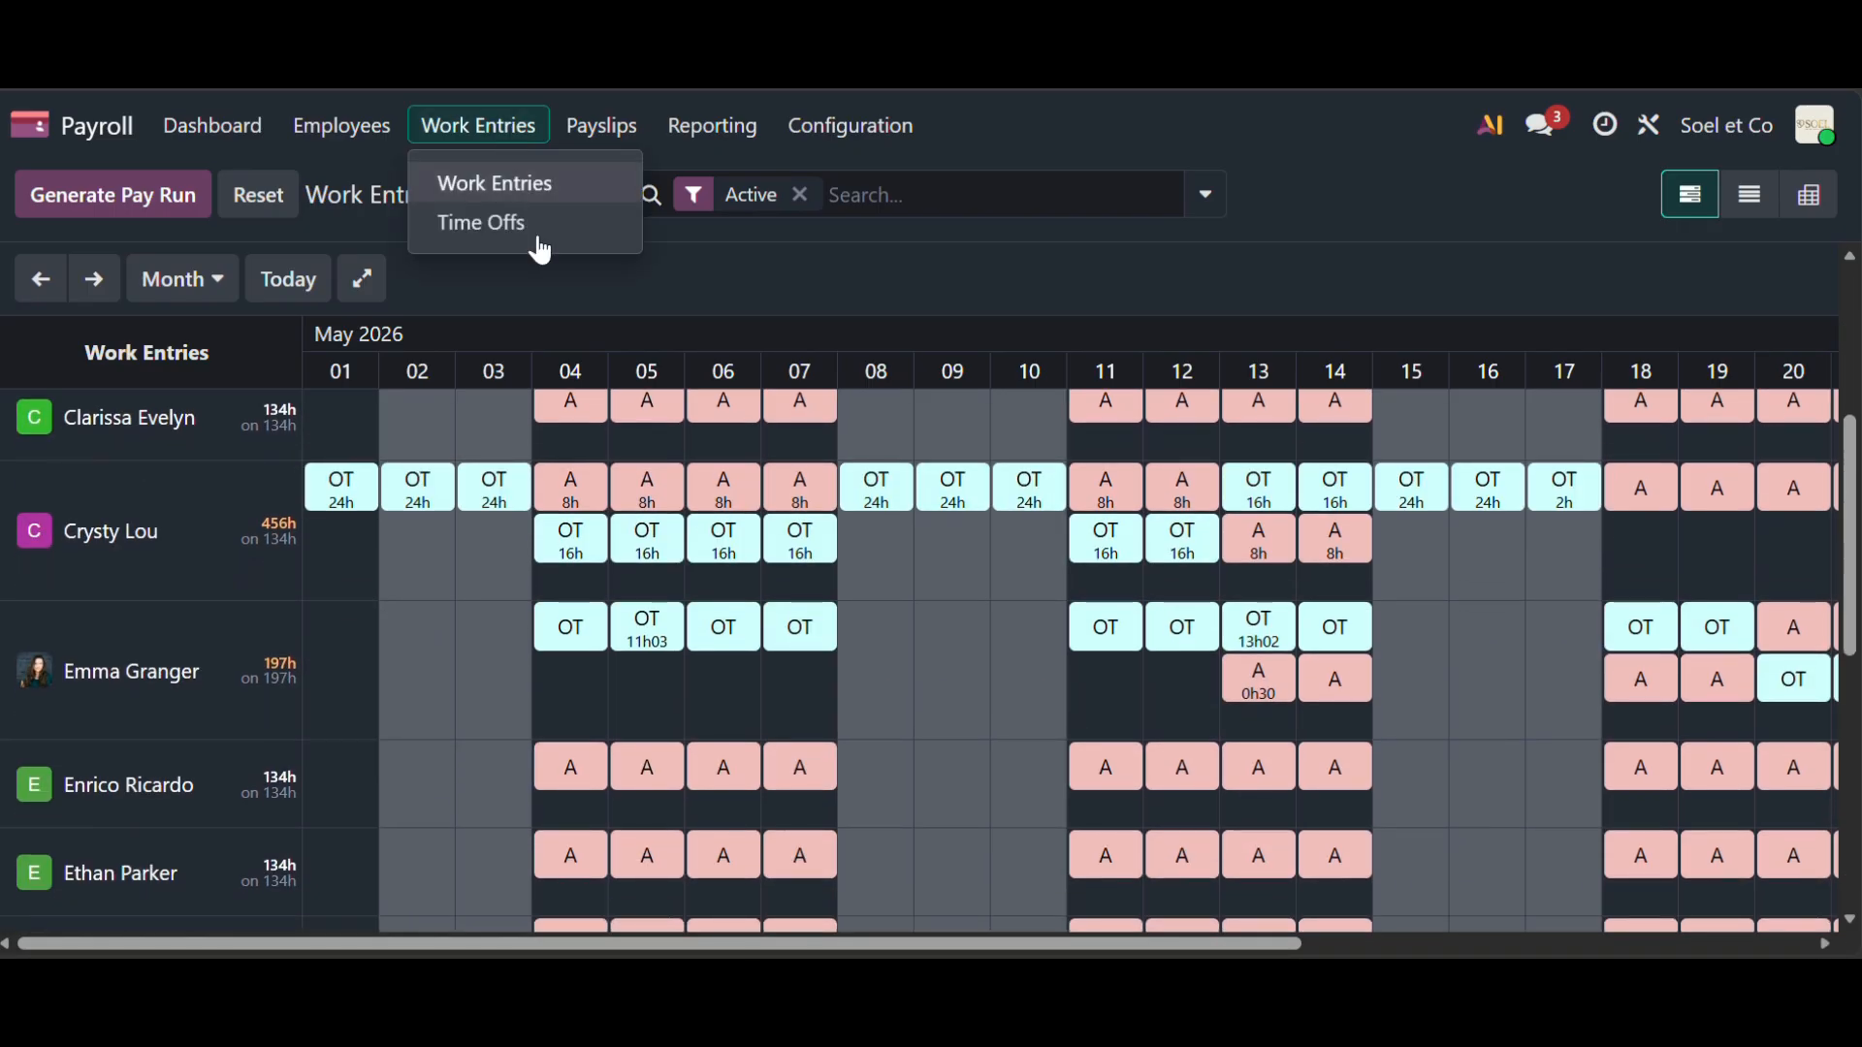
{"action": "left_click", "coordinate": [538, 244]}
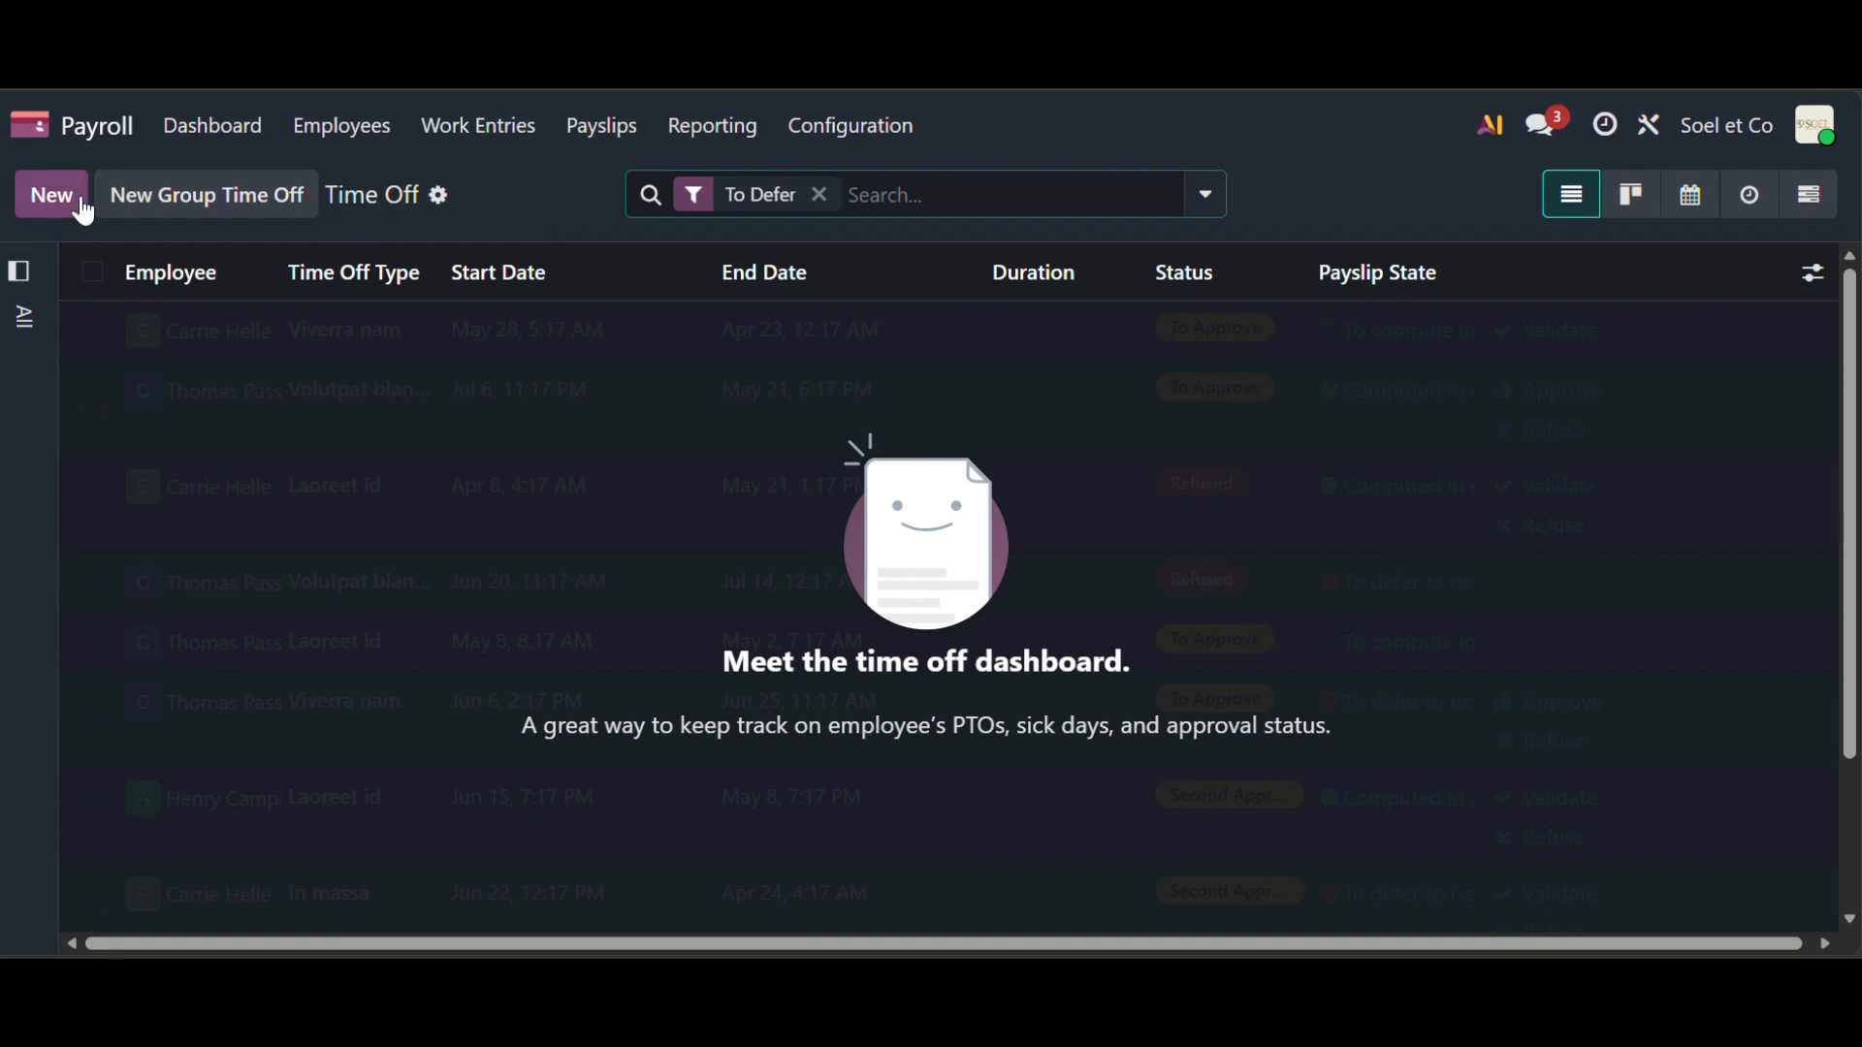
- Start a new Sick Time Off request for the employee
{"action": "left_click", "coordinate": [86, 211]}
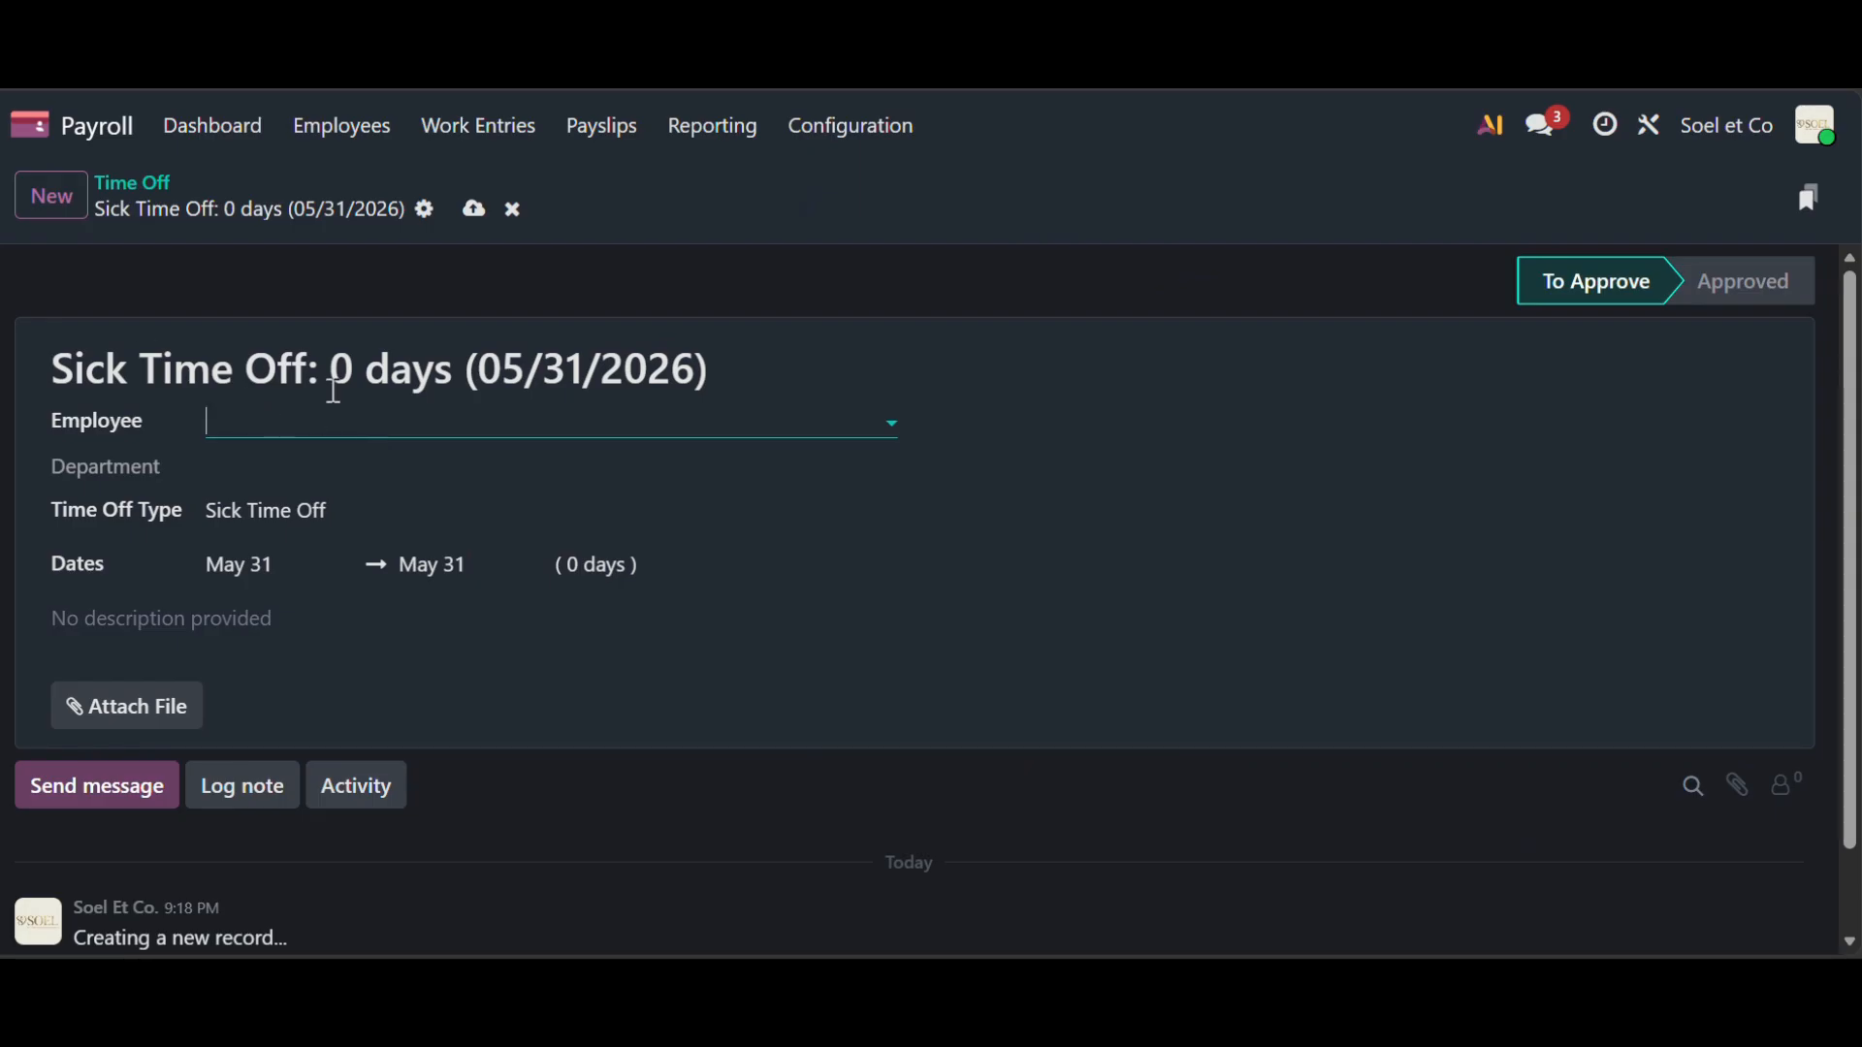
{"action": "left_click", "coordinate": [232, 424]}
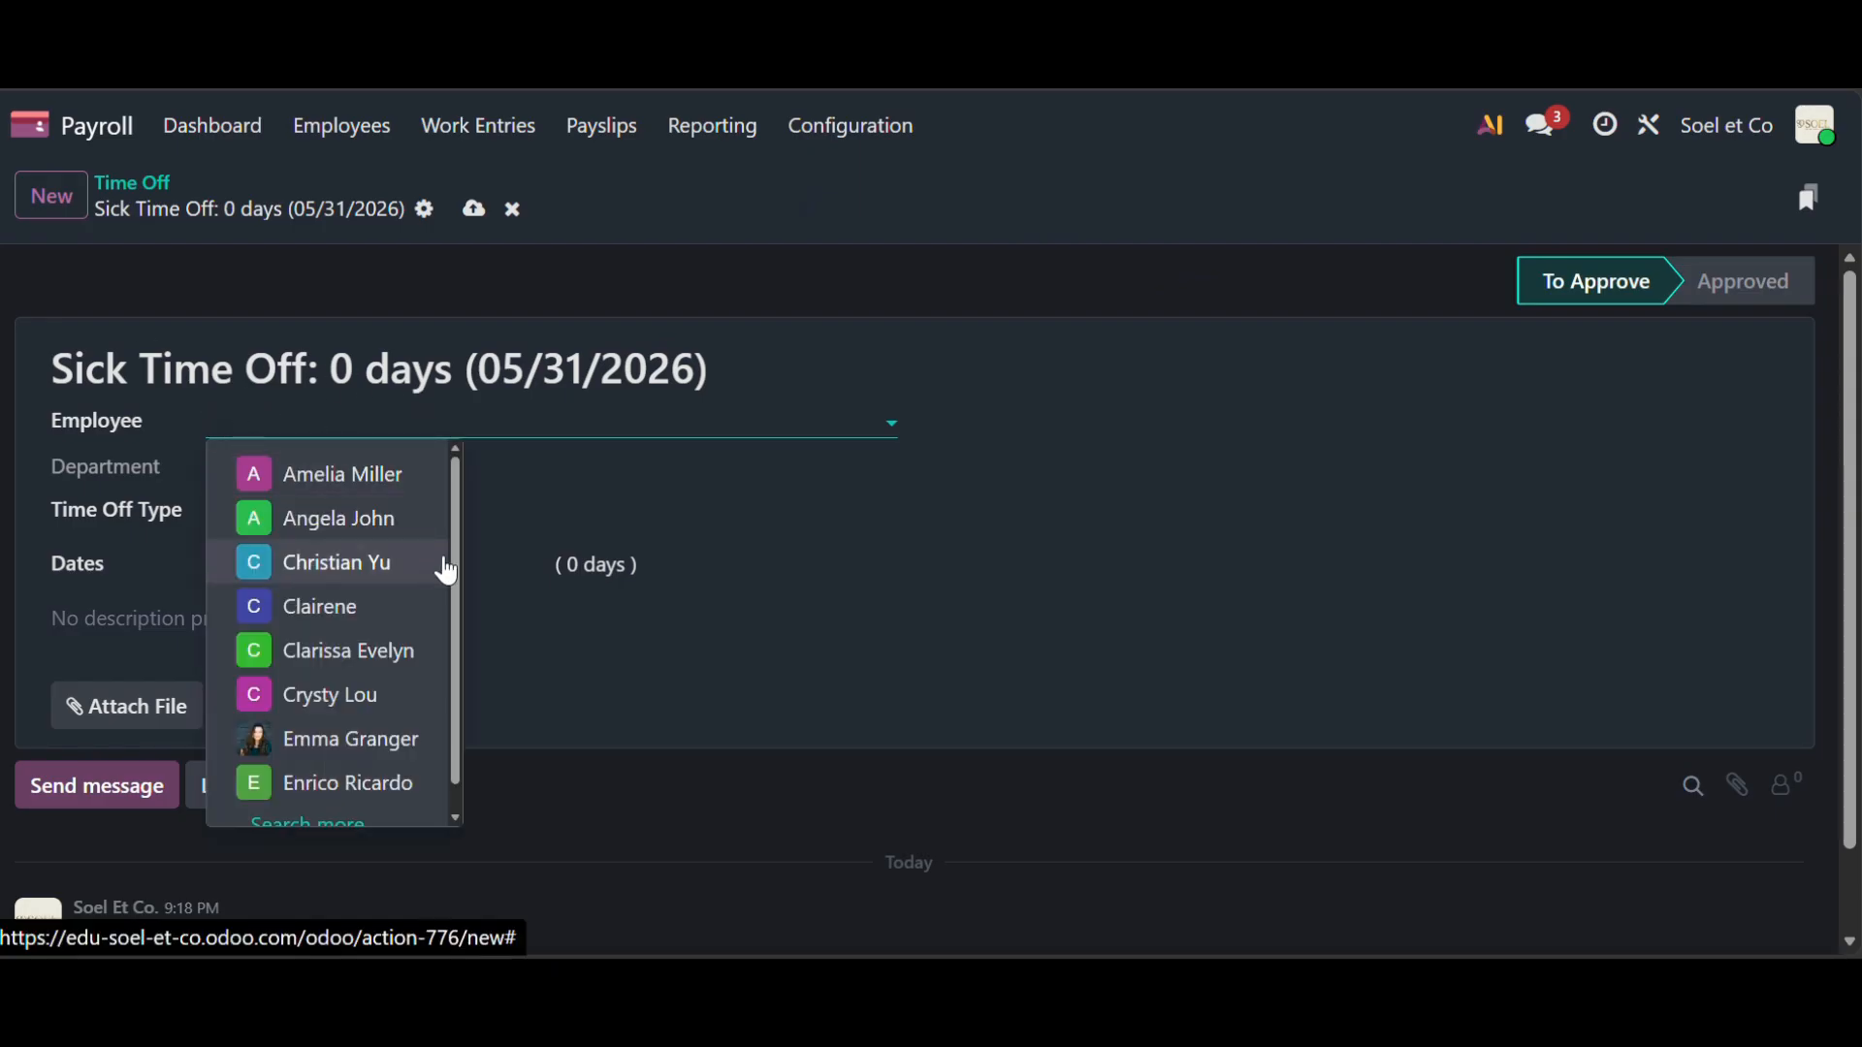
{"action": "scroll", "coordinate": [388, 618], "scroll_direction": "down", "scroll_amount": 1}
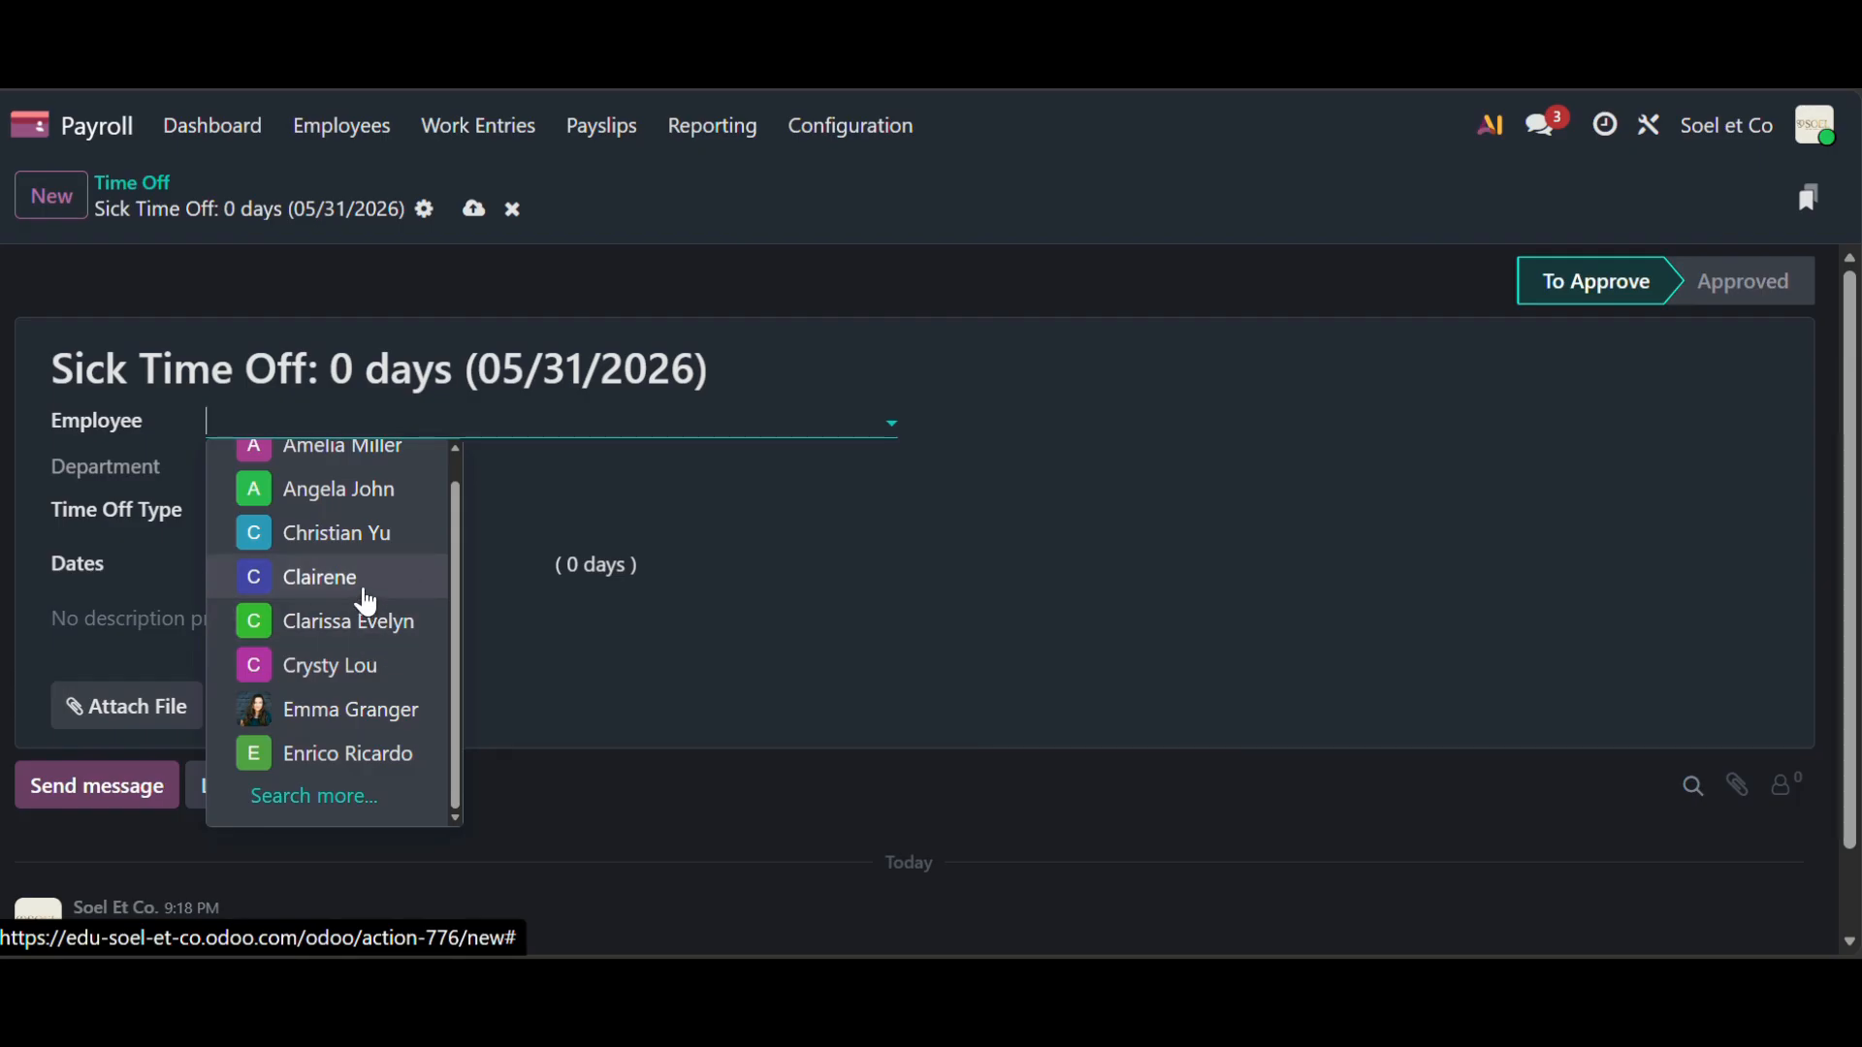
{"action": "left_click", "coordinate": [370, 582]}
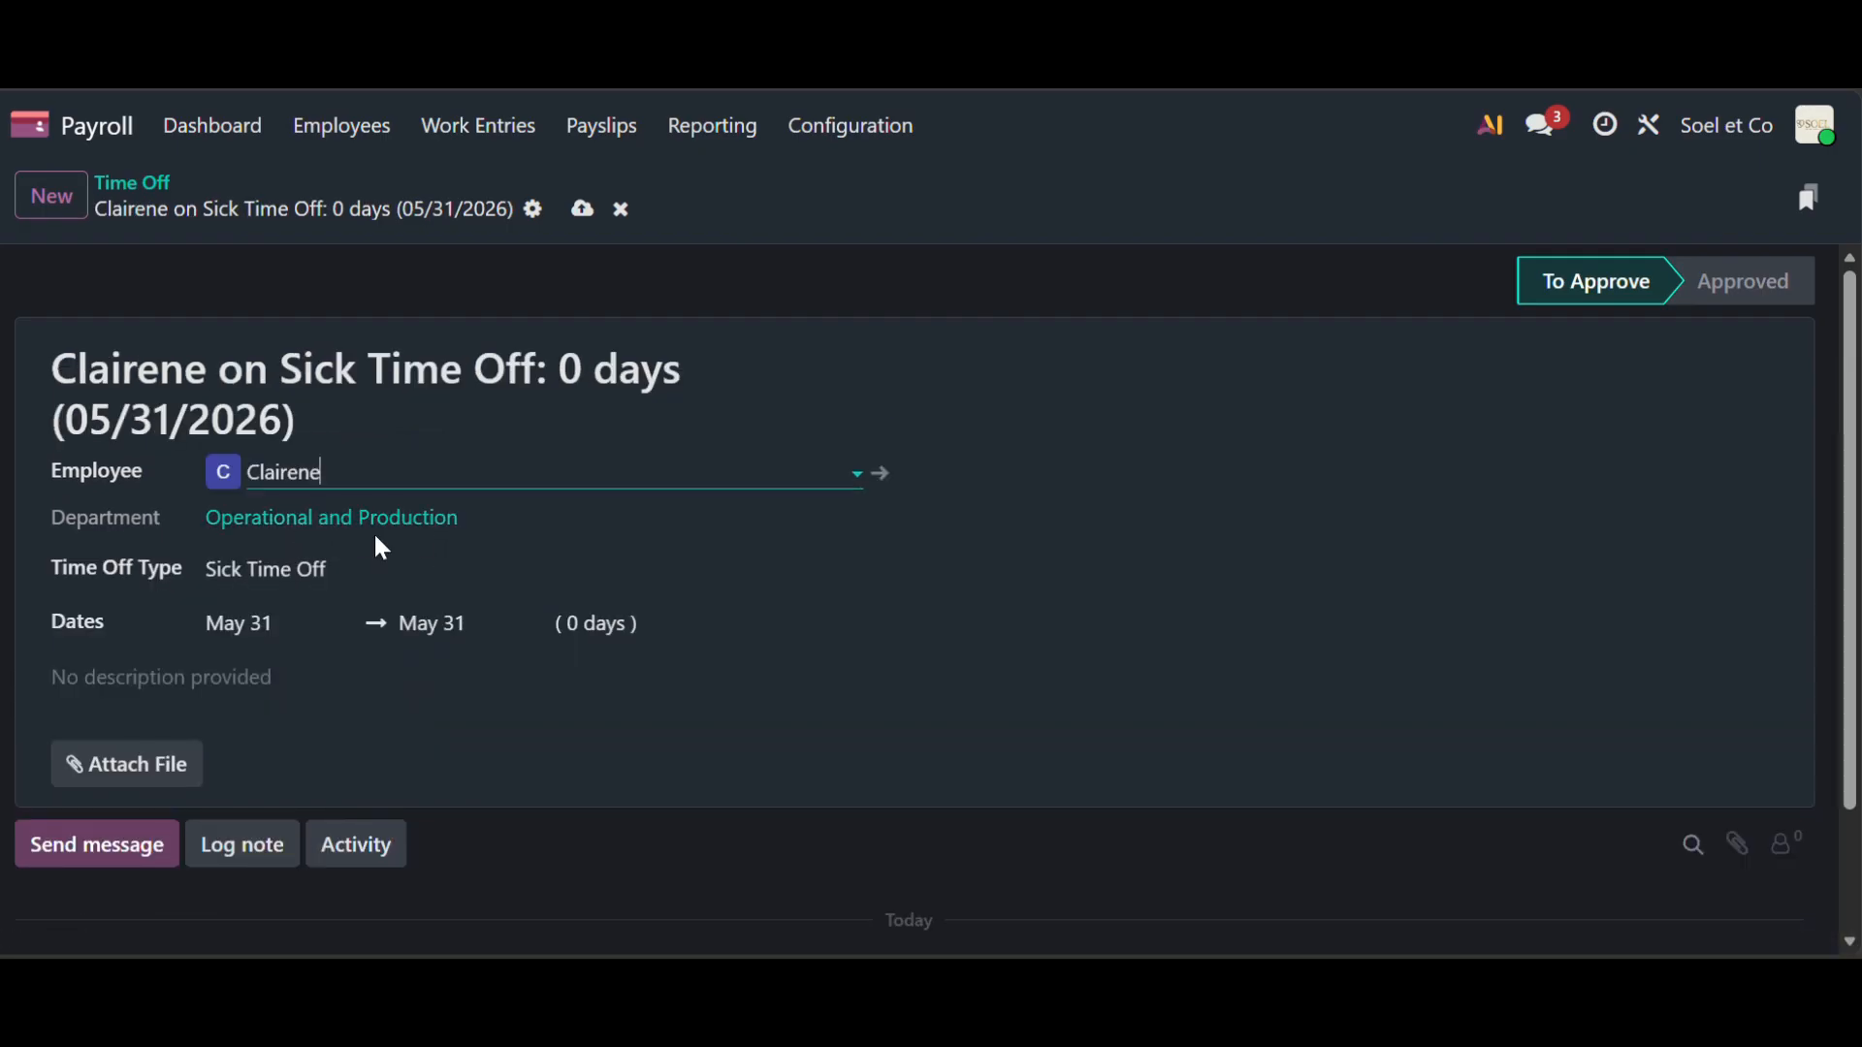
{"action": "left_click", "coordinate": [374, 583]}
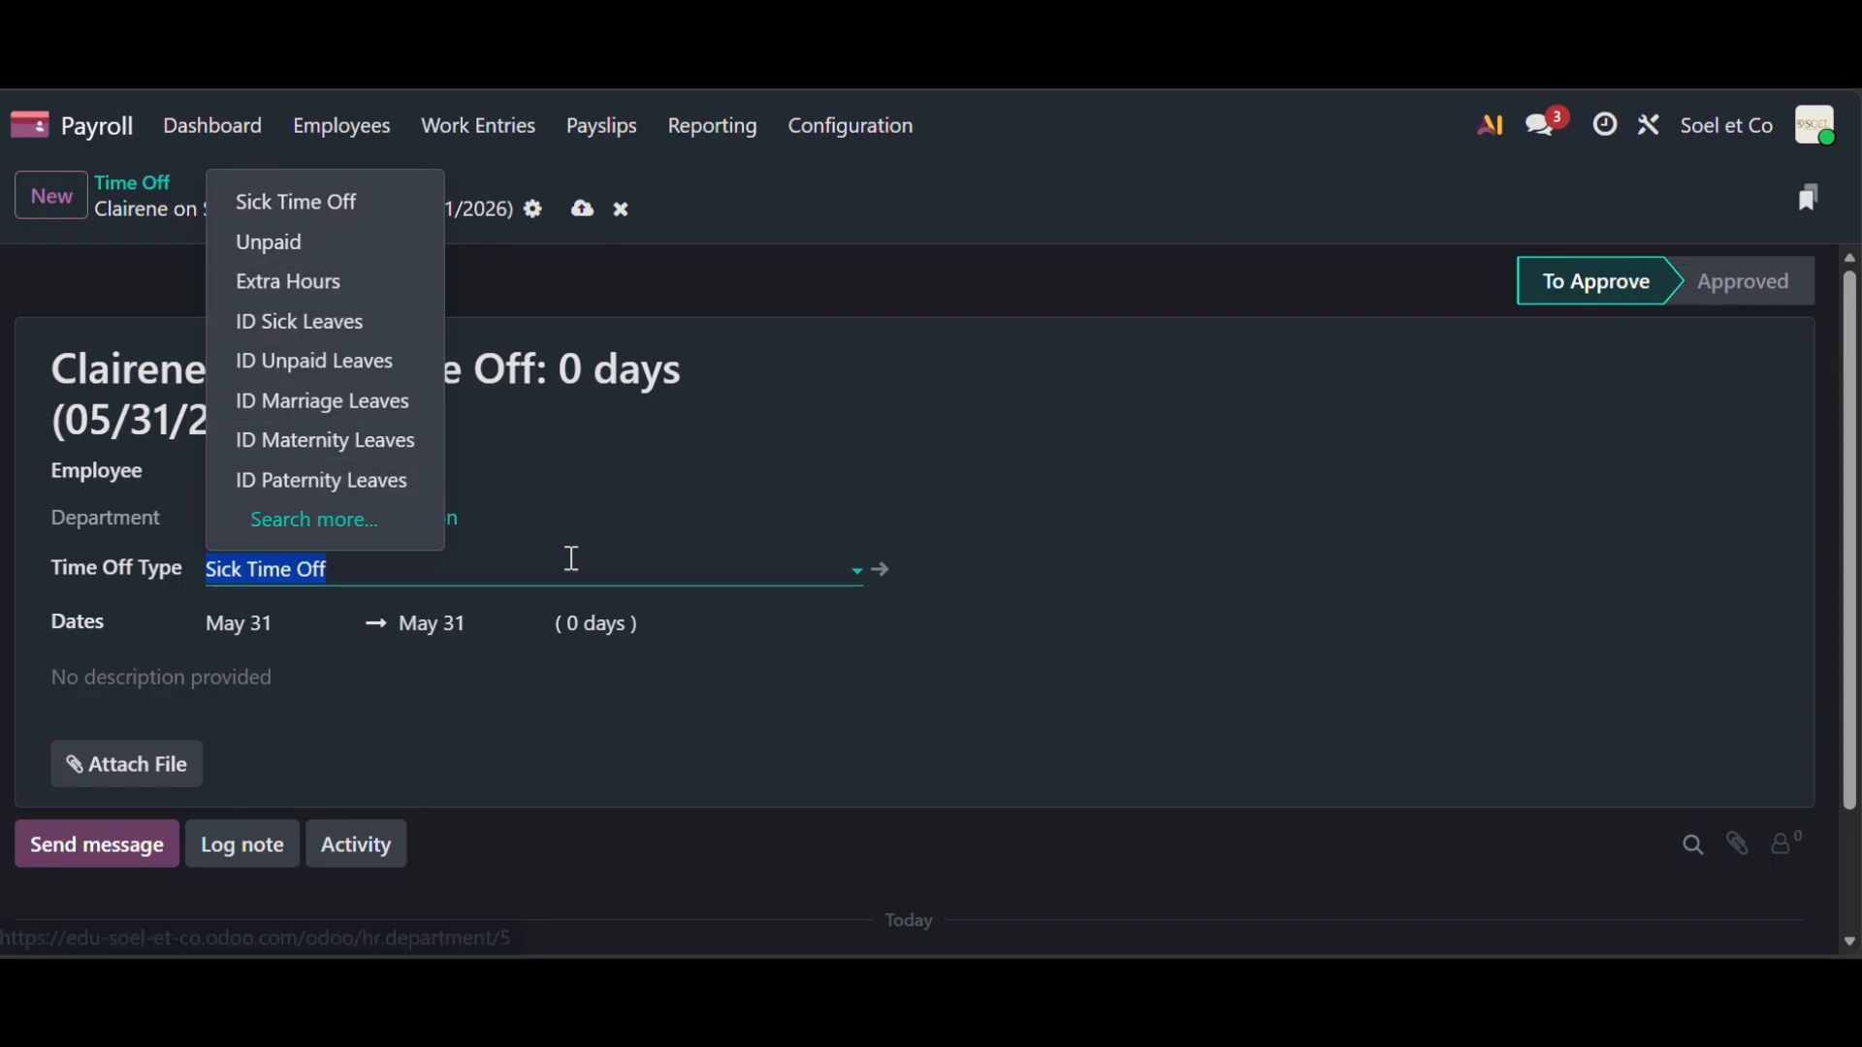
{"action": "left_click", "coordinate": [571, 557]}
- Set the request to the single day January 5, 2026 and save it
{"action": "left_click", "coordinate": [272, 624]}
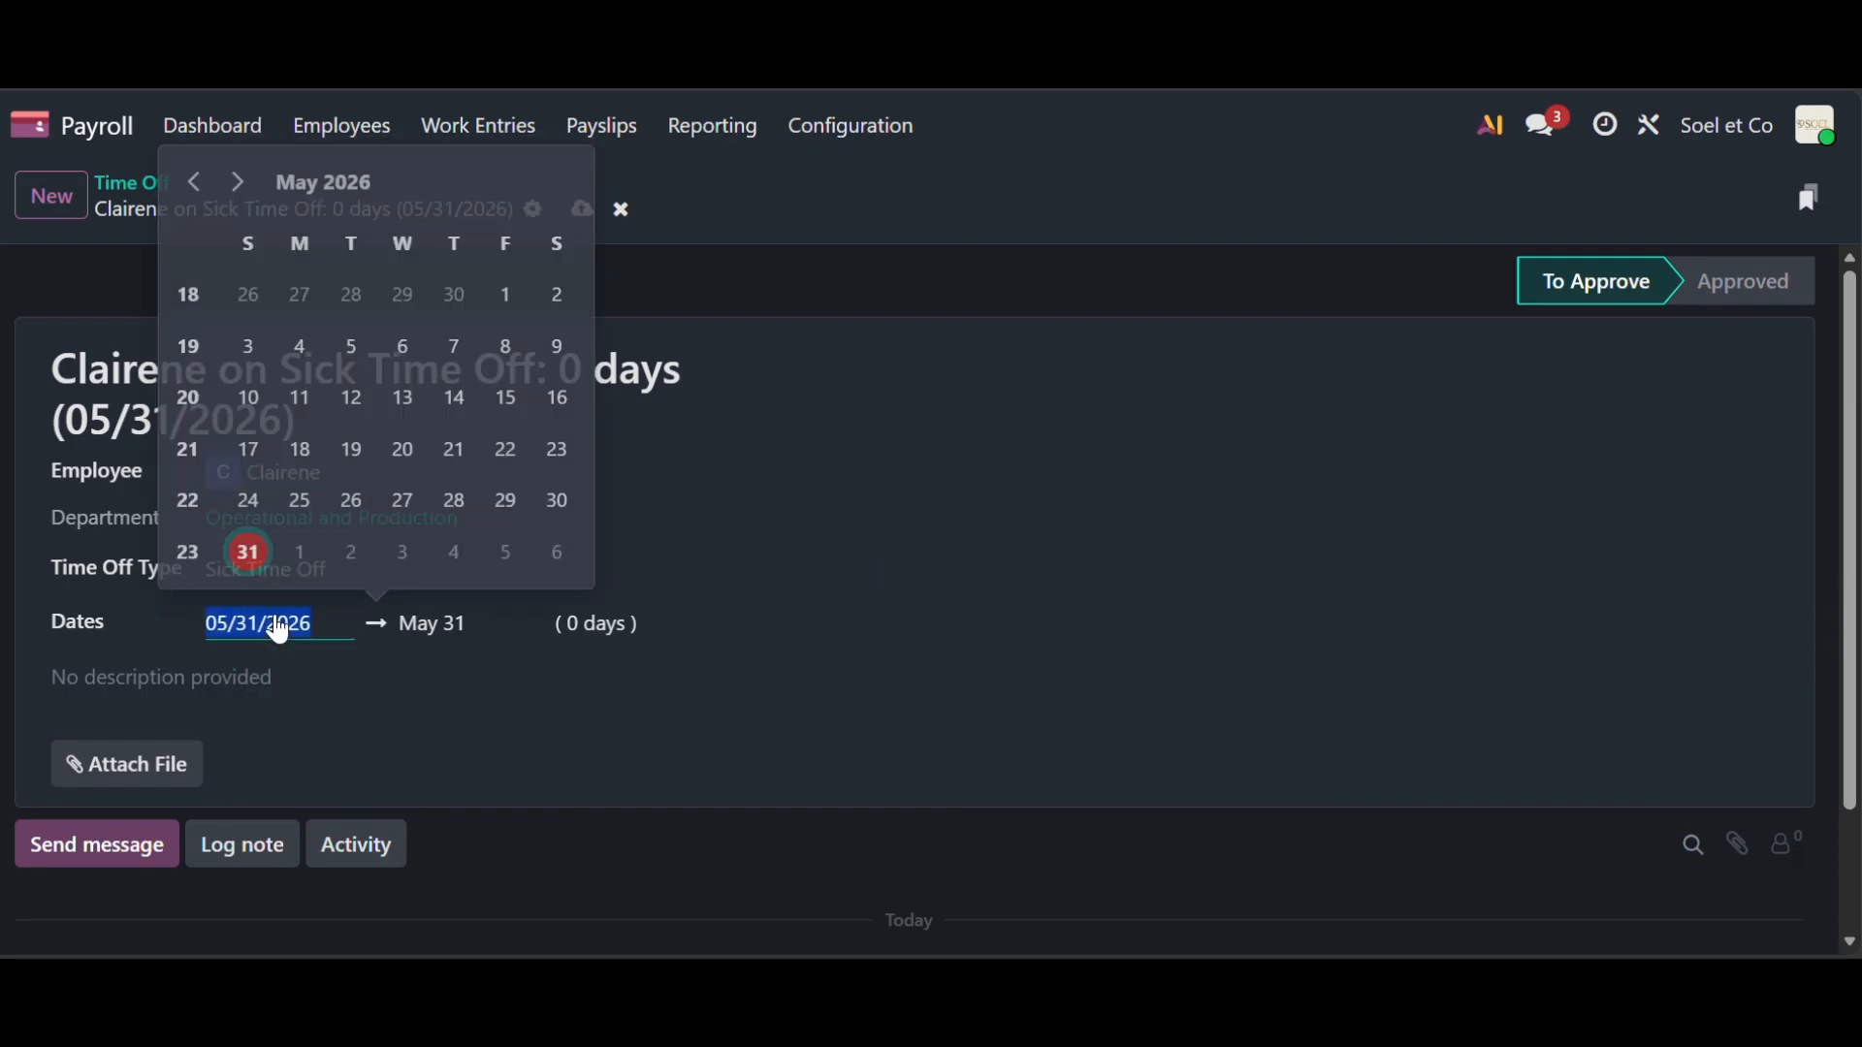
{"action": "left_click", "coordinate": [199, 199]}
{"action": "left_click", "coordinate": [203, 202]}
{"action": "left_click", "coordinate": [204, 202]}
{"action": "left_click", "coordinate": [204, 202]}
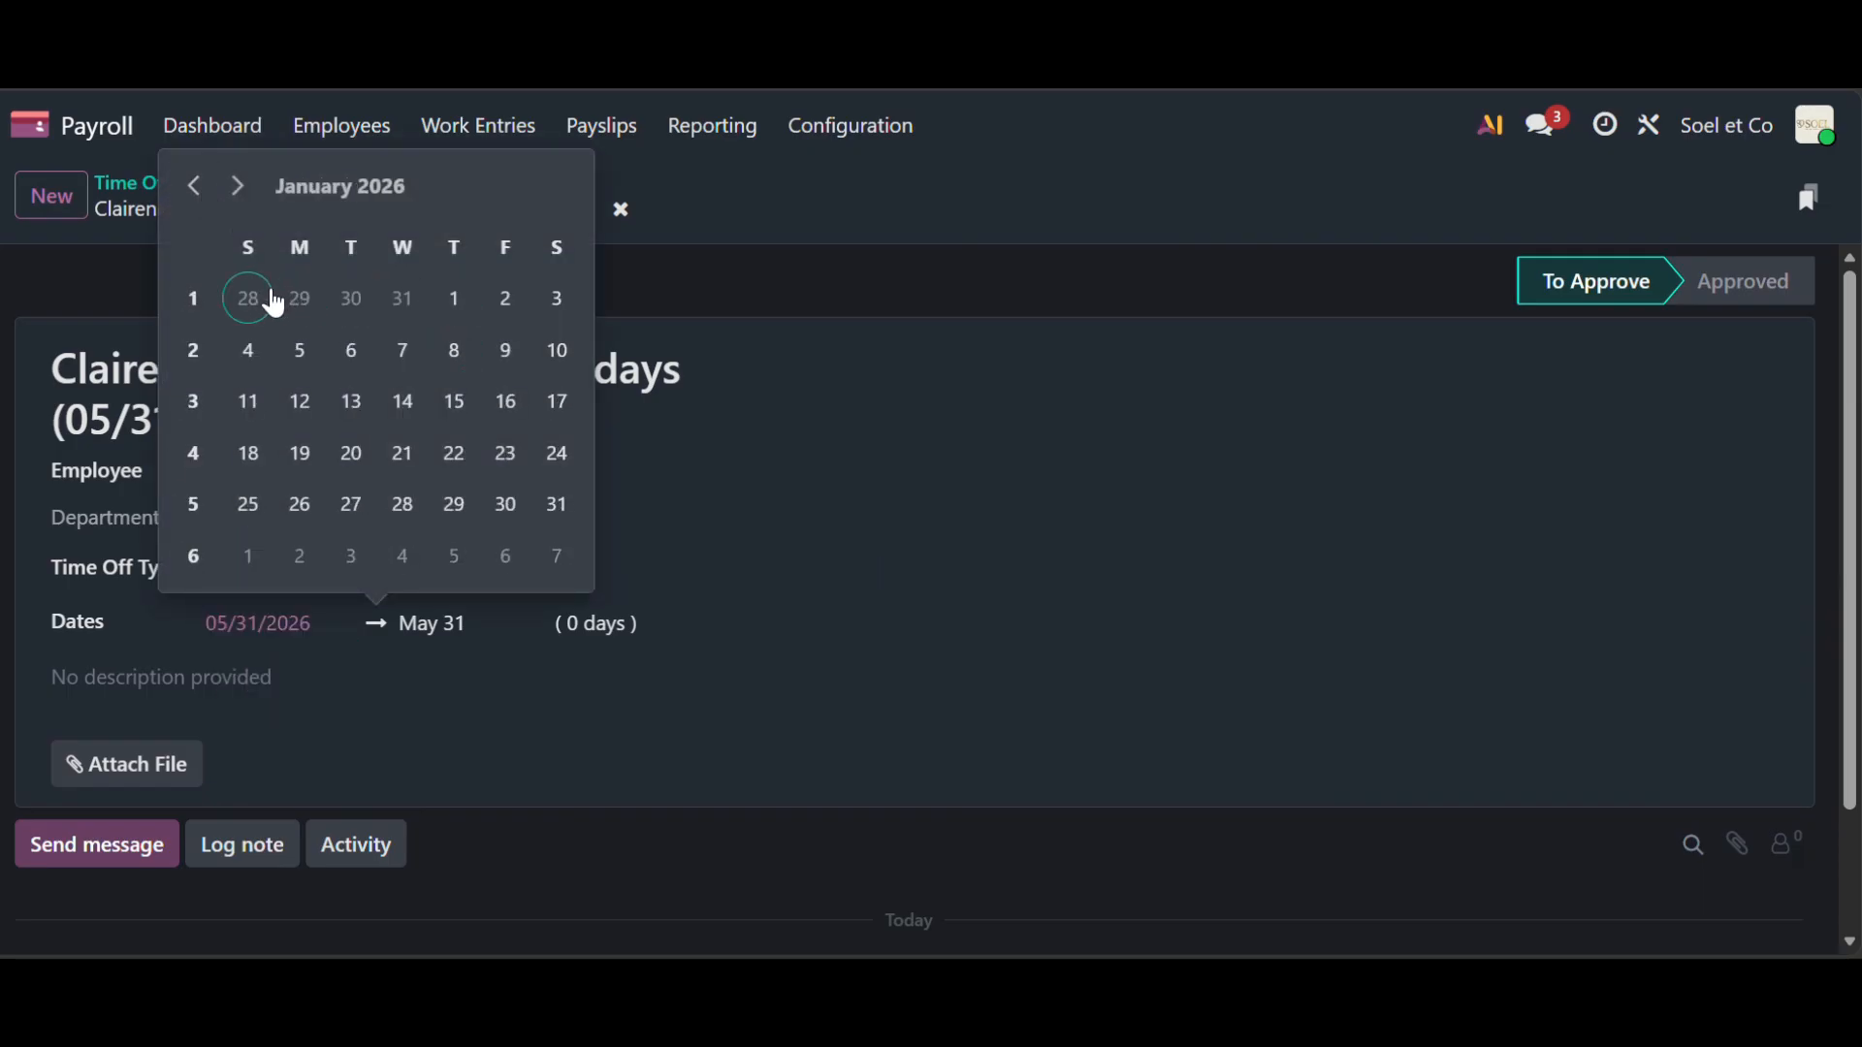
{"action": "left_click", "coordinate": [310, 366]}
{"action": "left_click", "coordinate": [453, 629]}
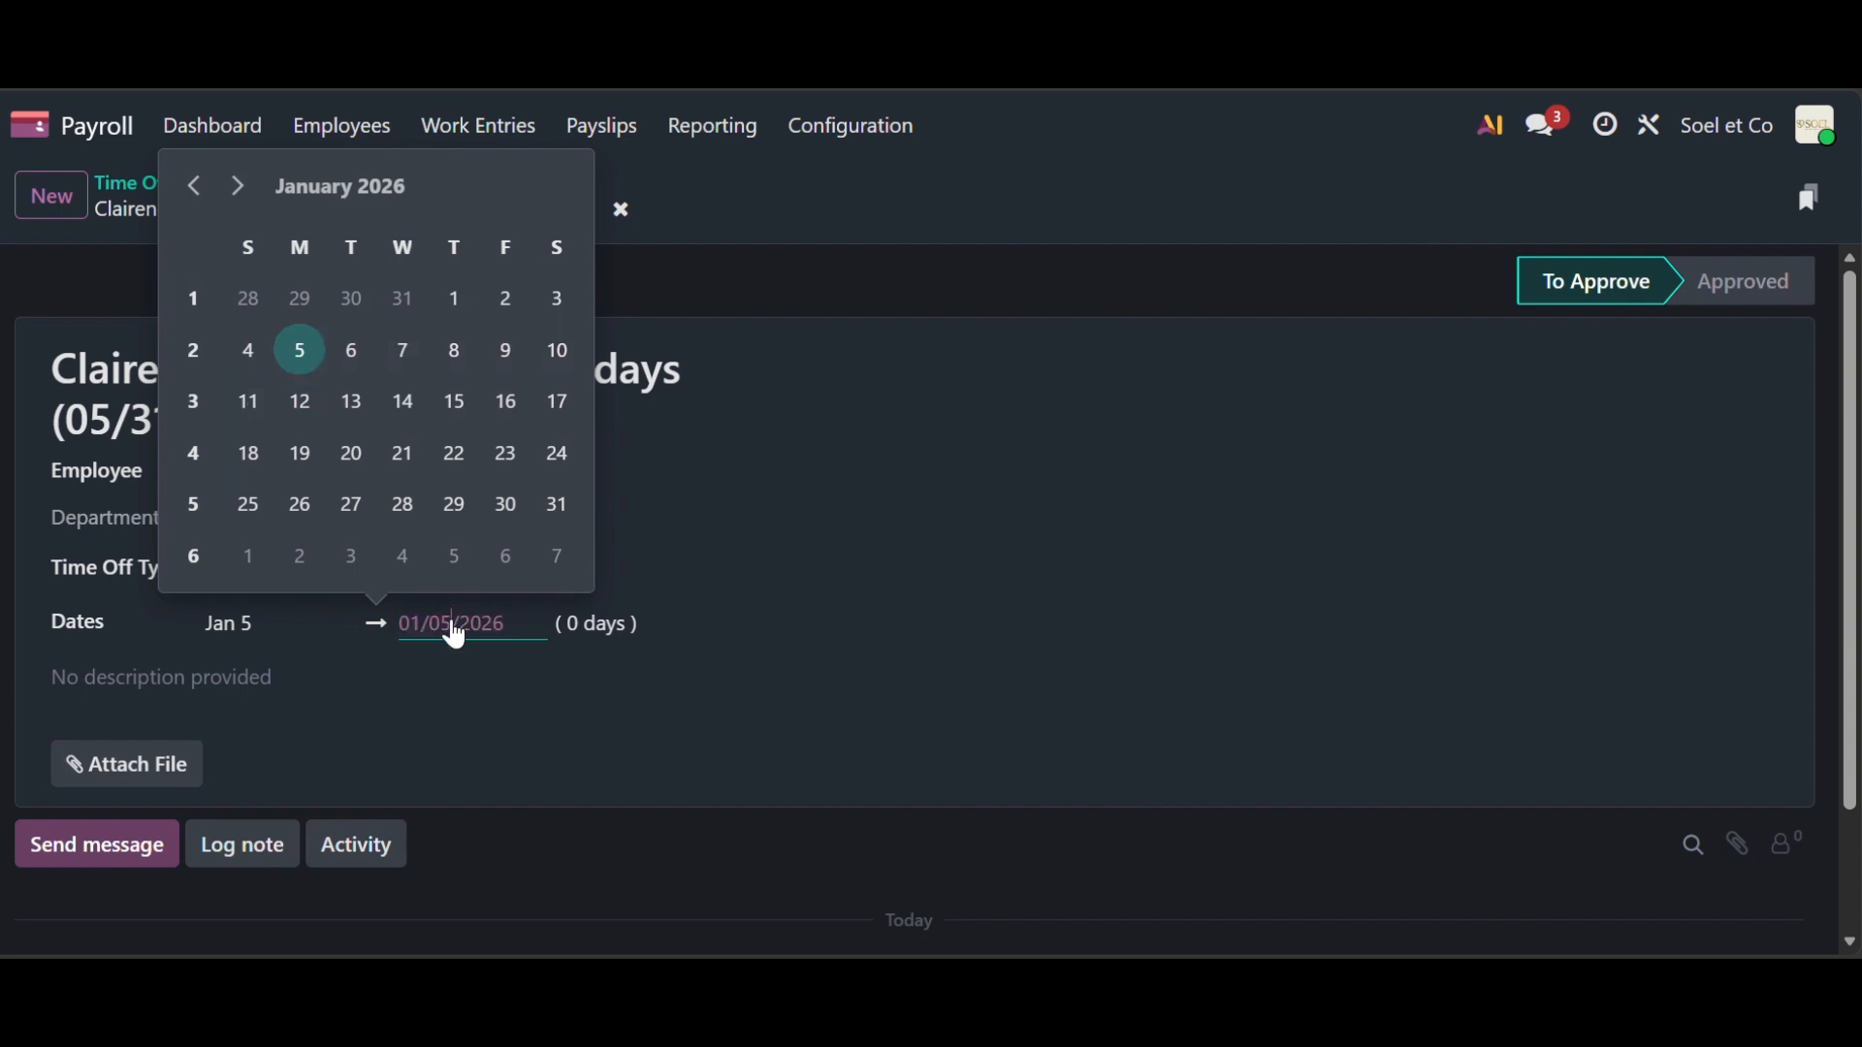
{"action": "double_click", "coordinate": [453, 628]}
{"action": "left_click", "coordinate": [307, 361]}
{"action": "left_click", "coordinate": [699, 617]}
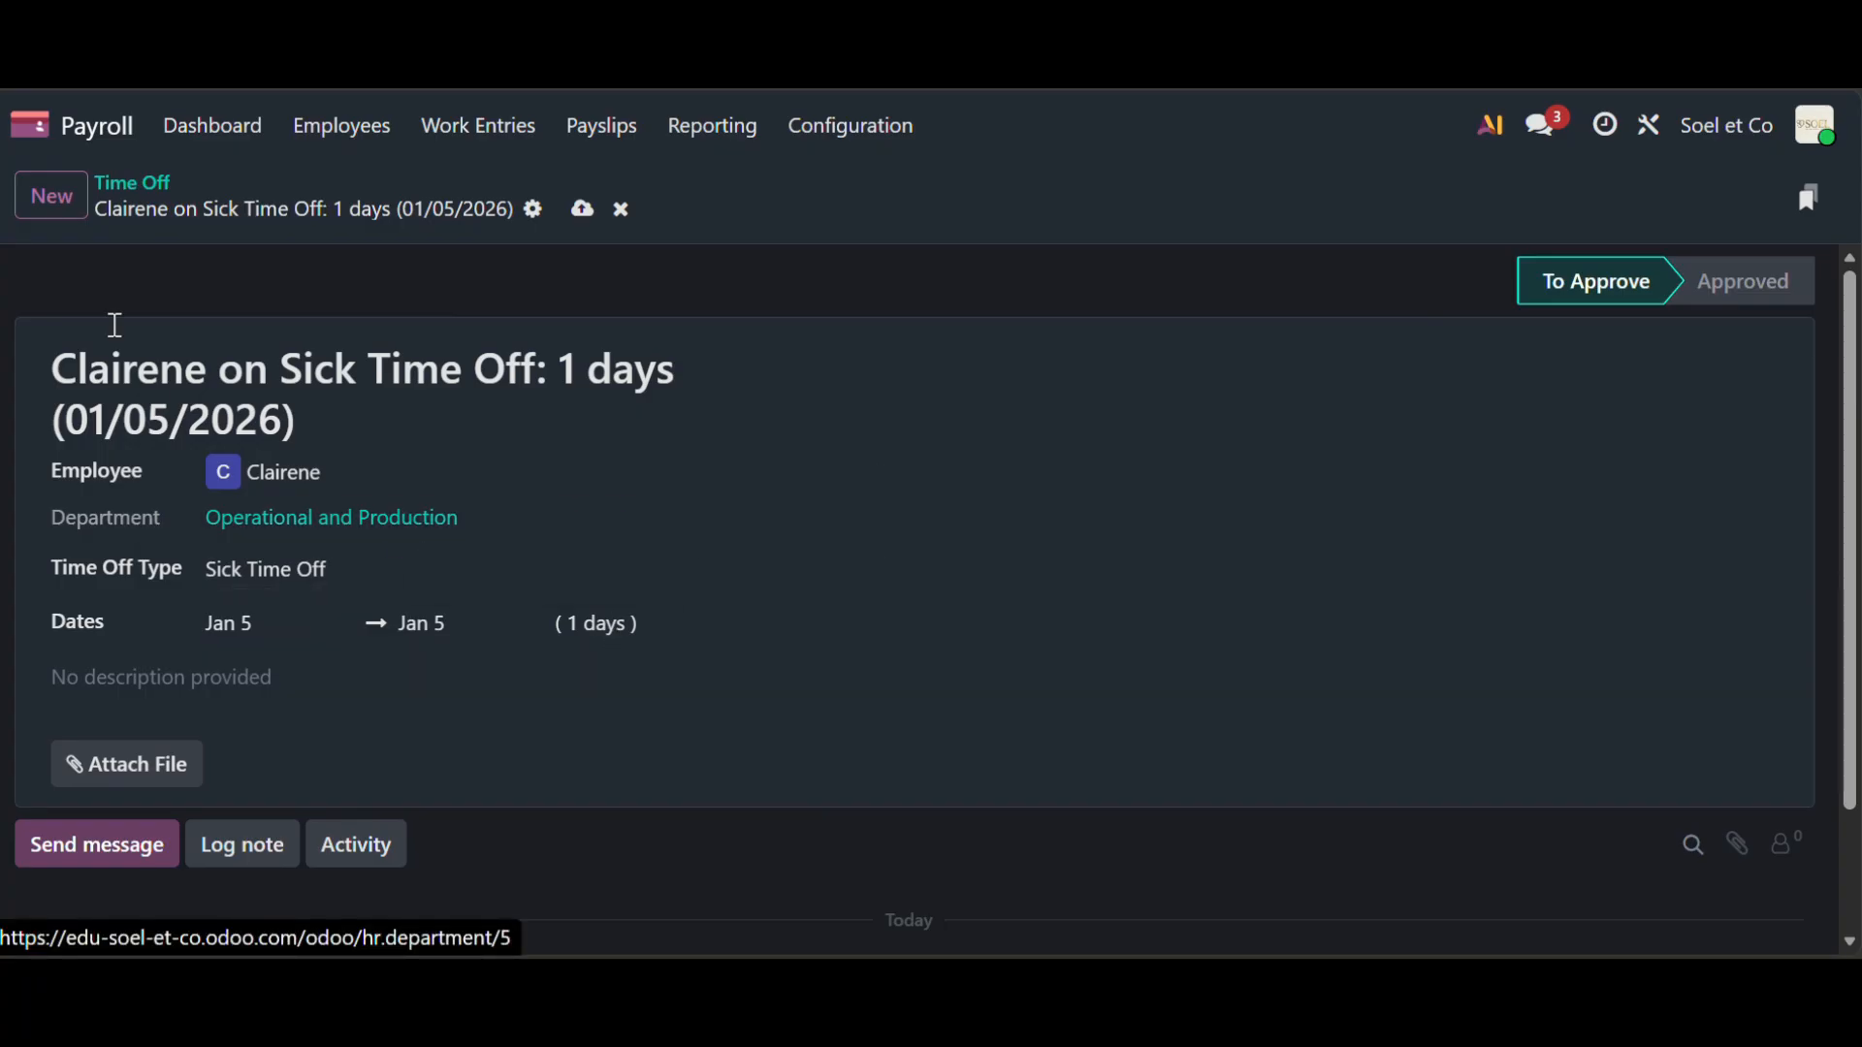
{"action": "left_click", "coordinate": [585, 217]}
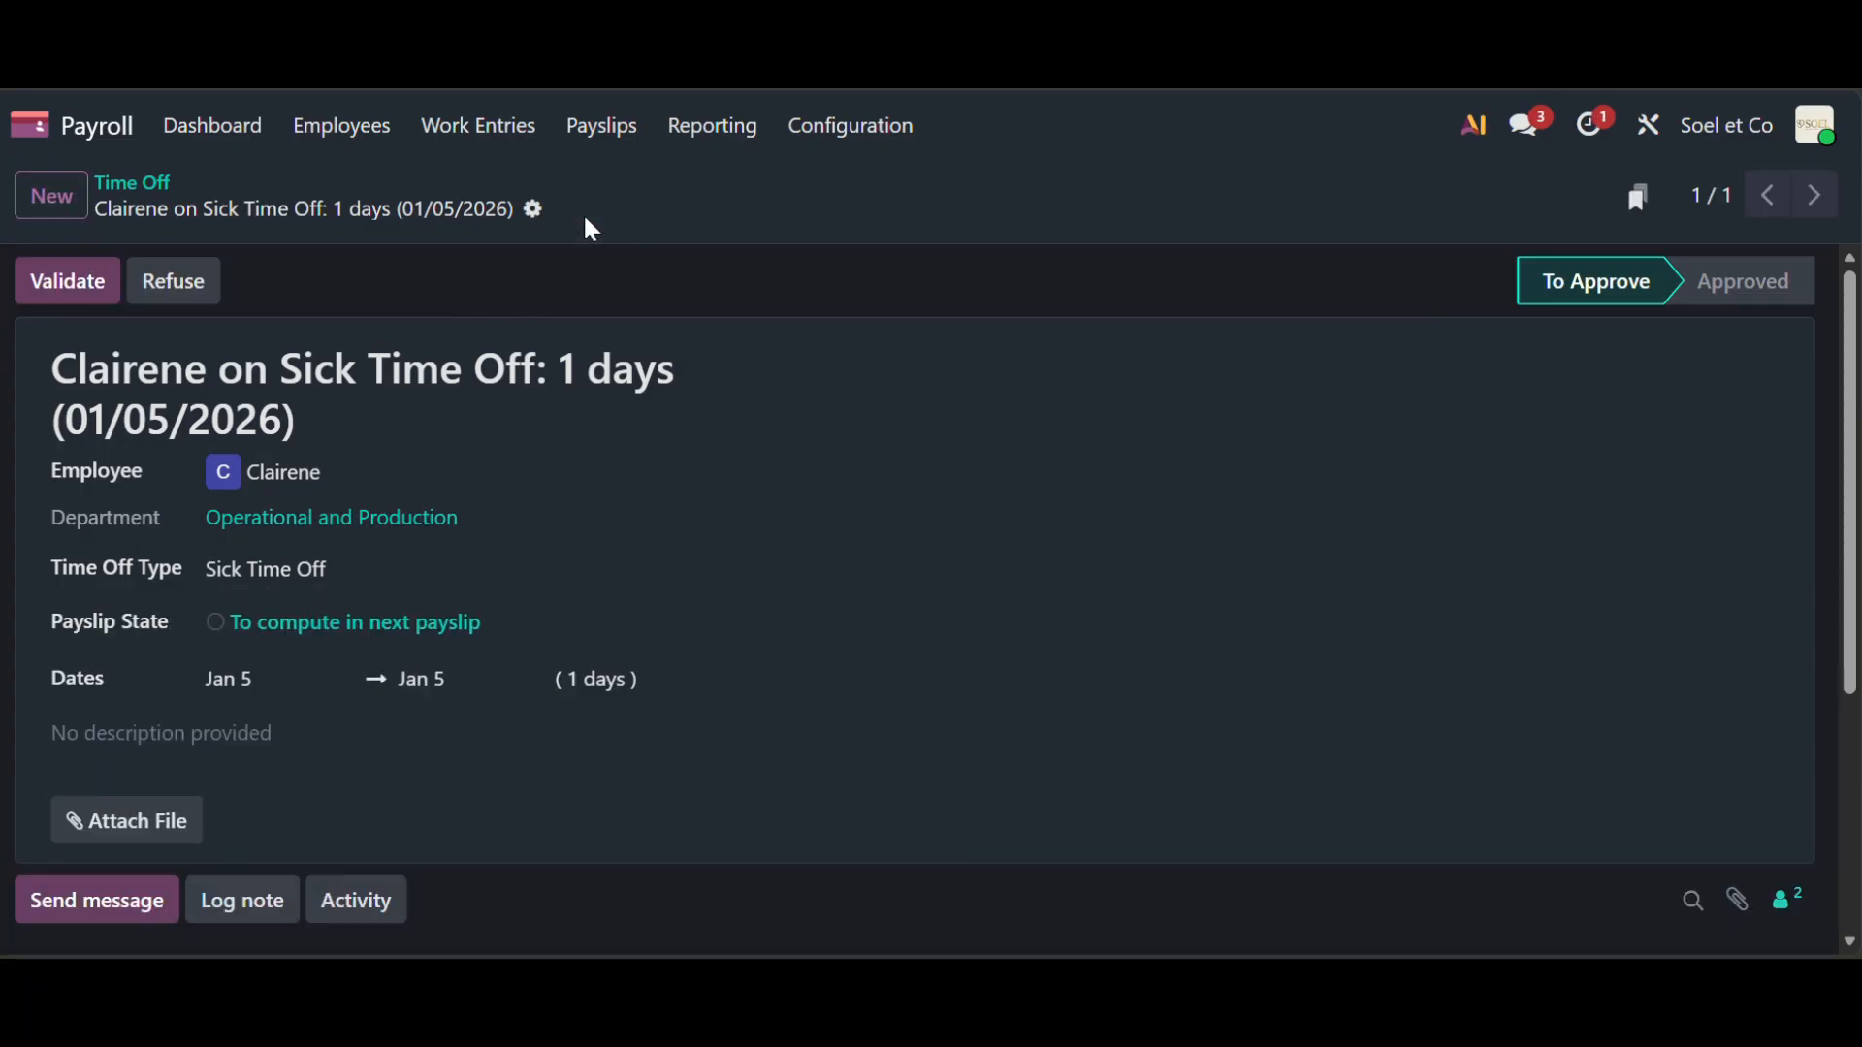
- Validate the Jan 5 sick leave and set Payslip State to Computed in current payslip
{"action": "left_click", "coordinate": [74, 293]}
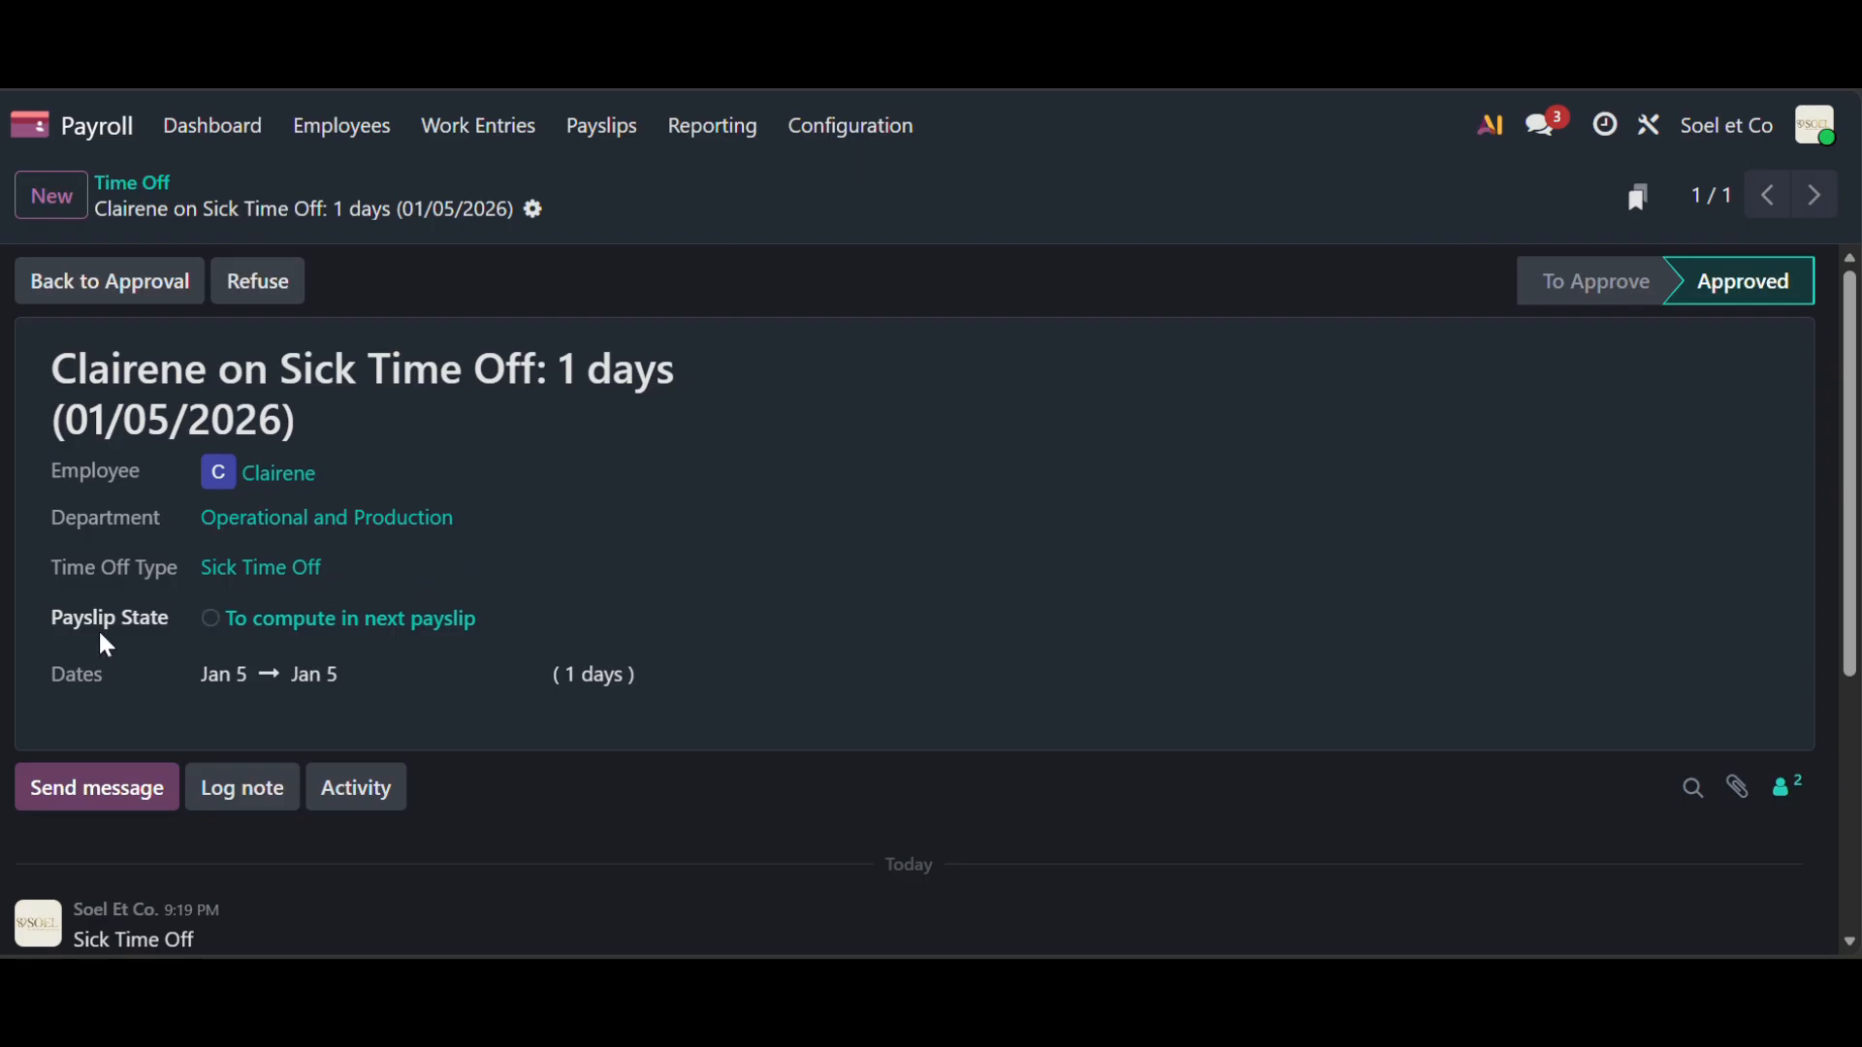
{"action": "left_click", "coordinate": [226, 621]}
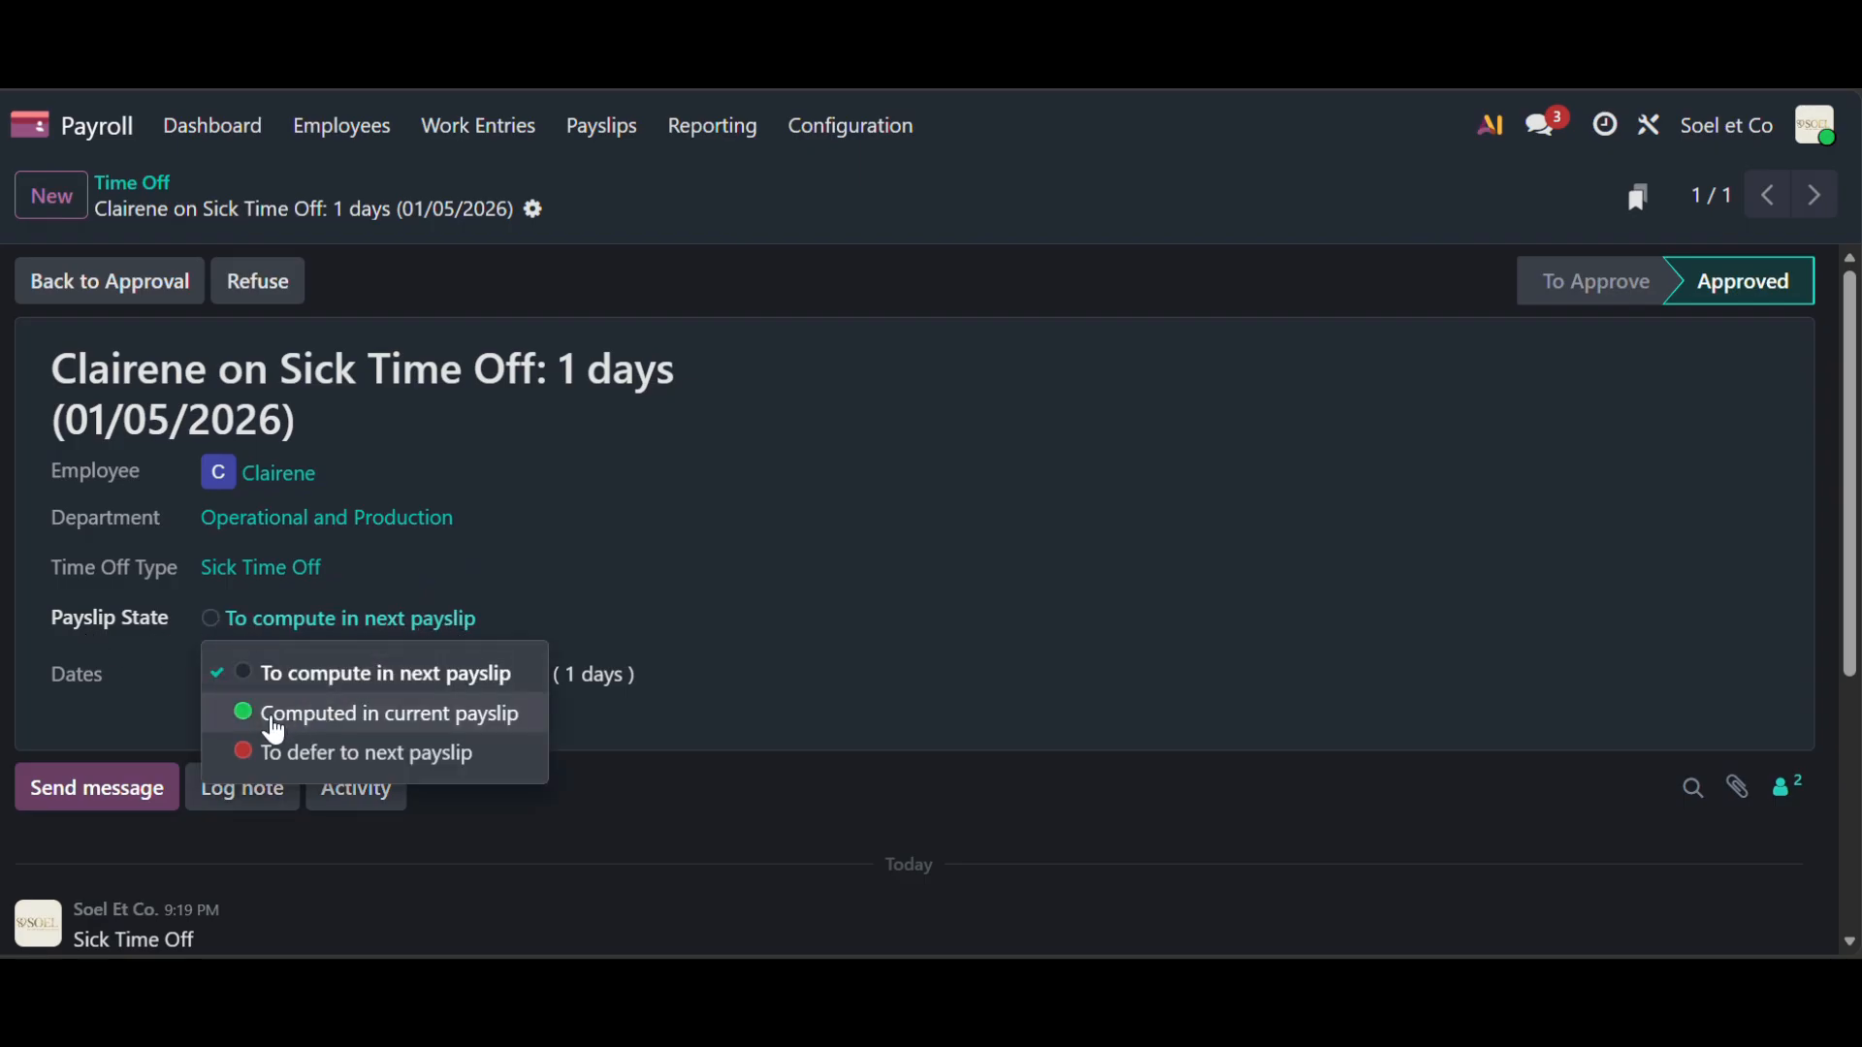
{"action": "left_click", "coordinate": [275, 730]}
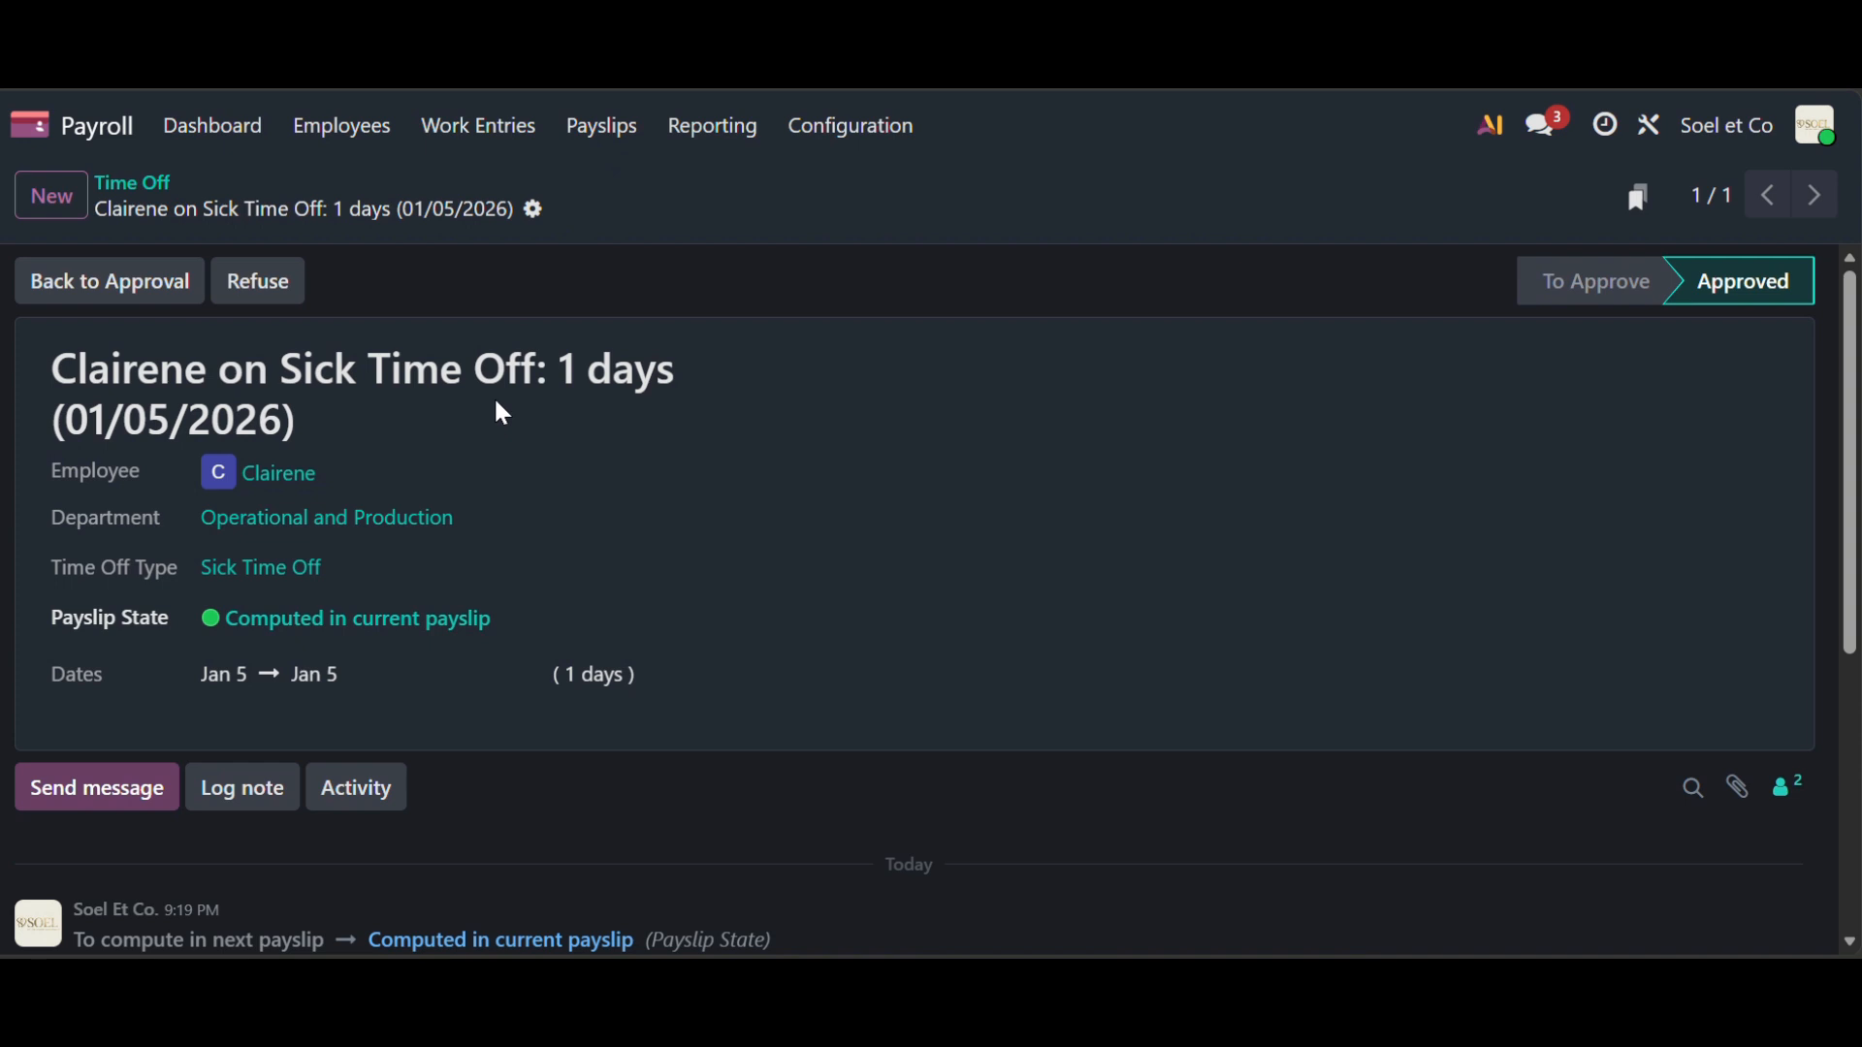
{"action": "left_click", "coordinate": [376, 135]}
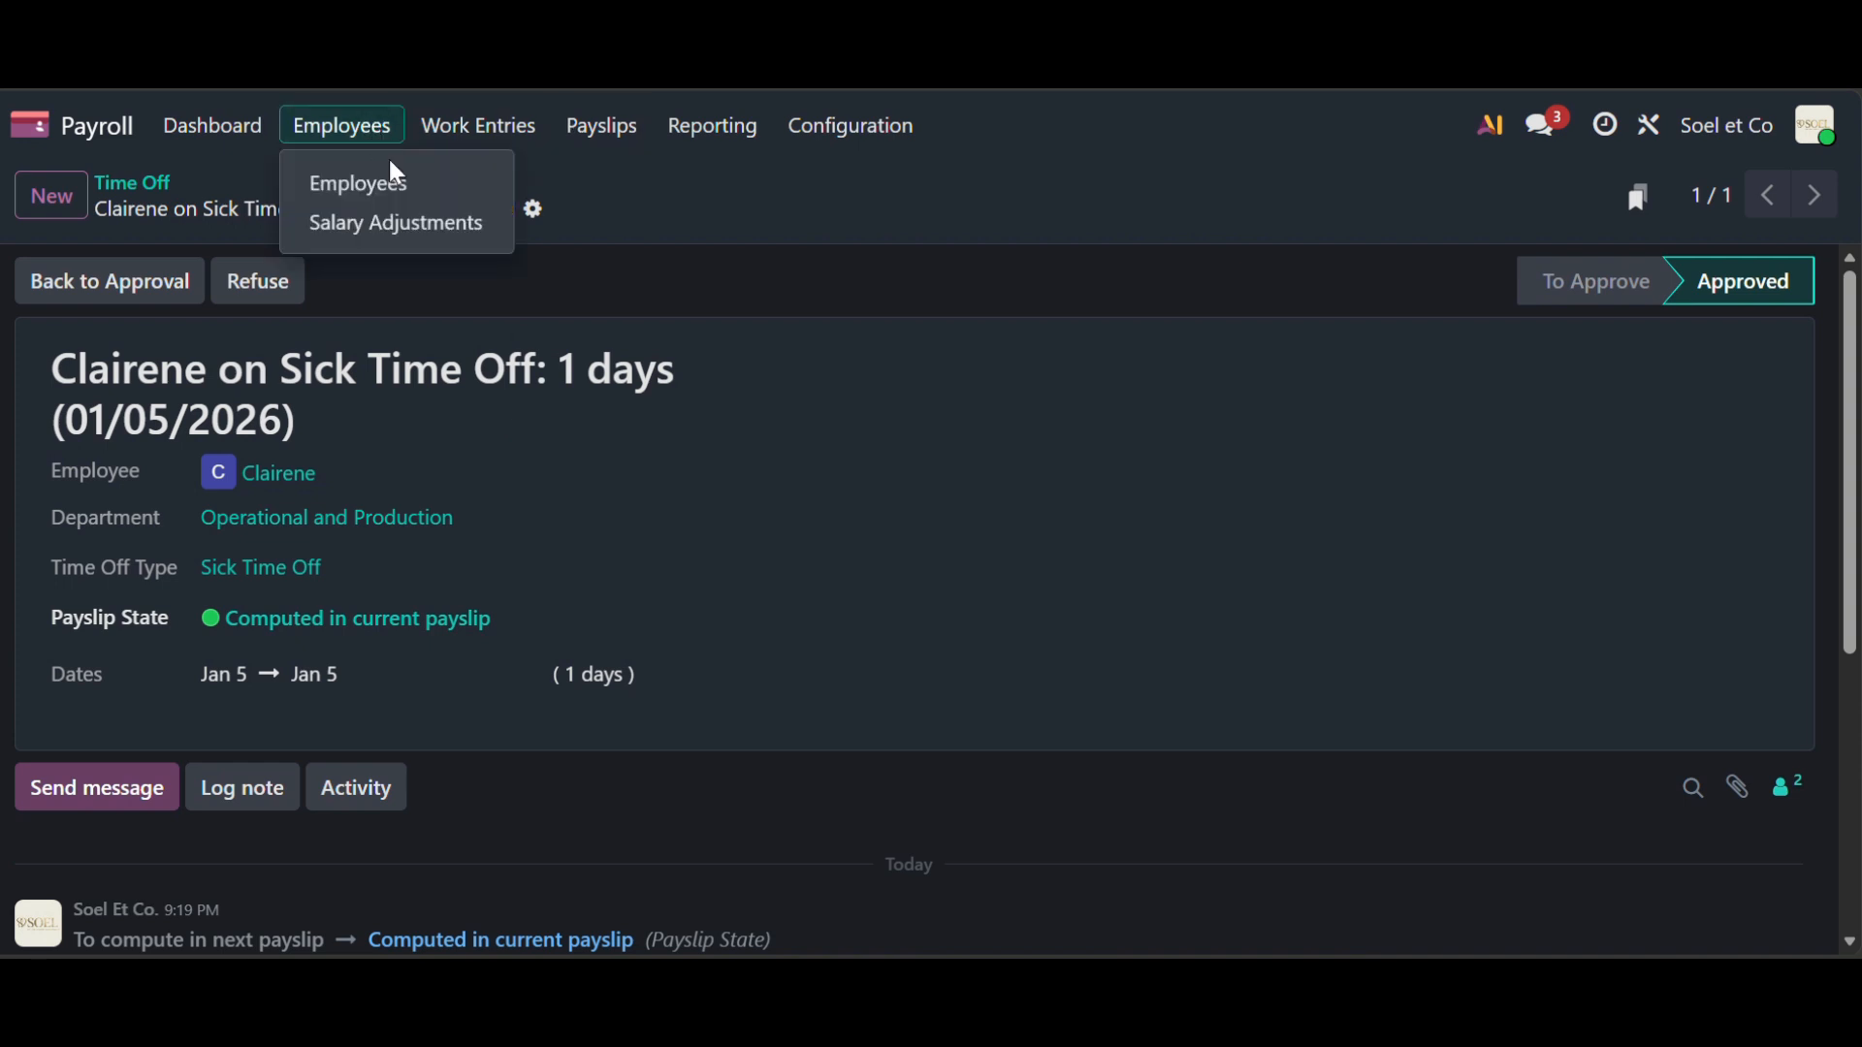
- Start a new off-cycle payslip for Clairene, assigned to Batch Januari
{"action": "left_click", "coordinate": [400, 183]}
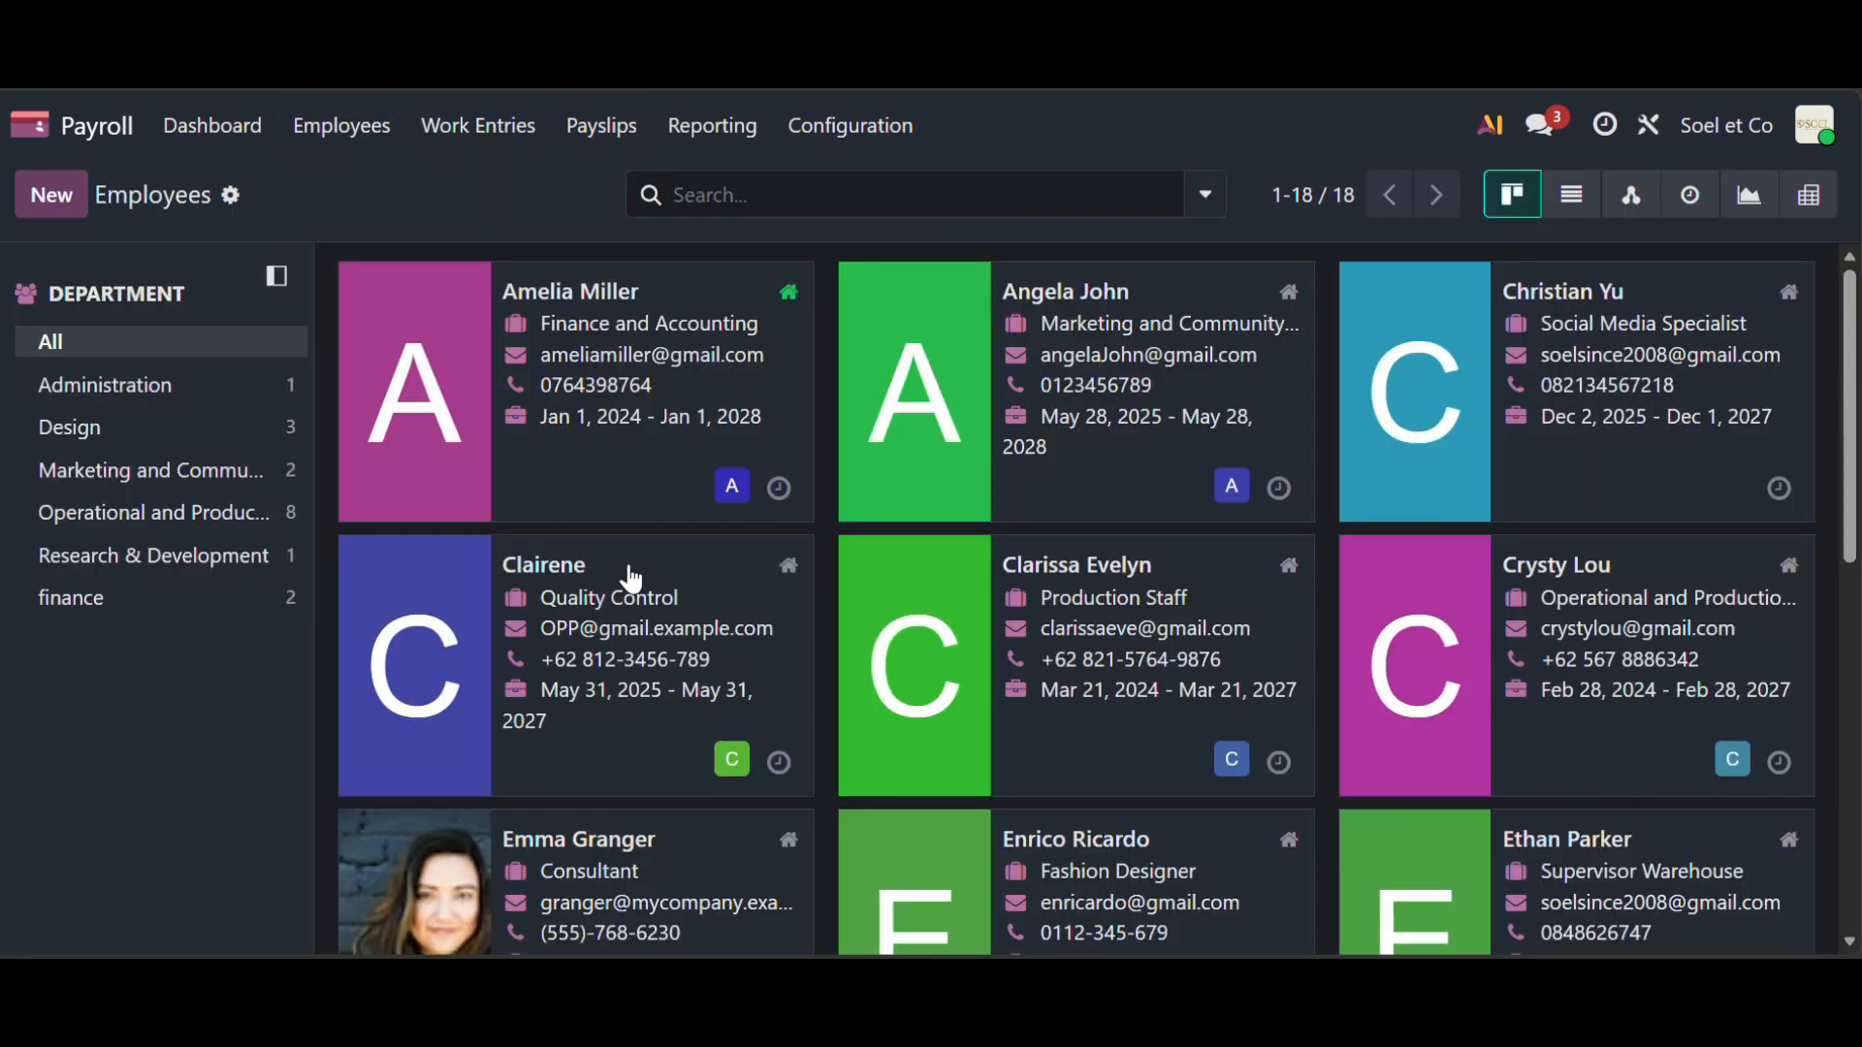
{"action": "left_click", "coordinate": [631, 579]}
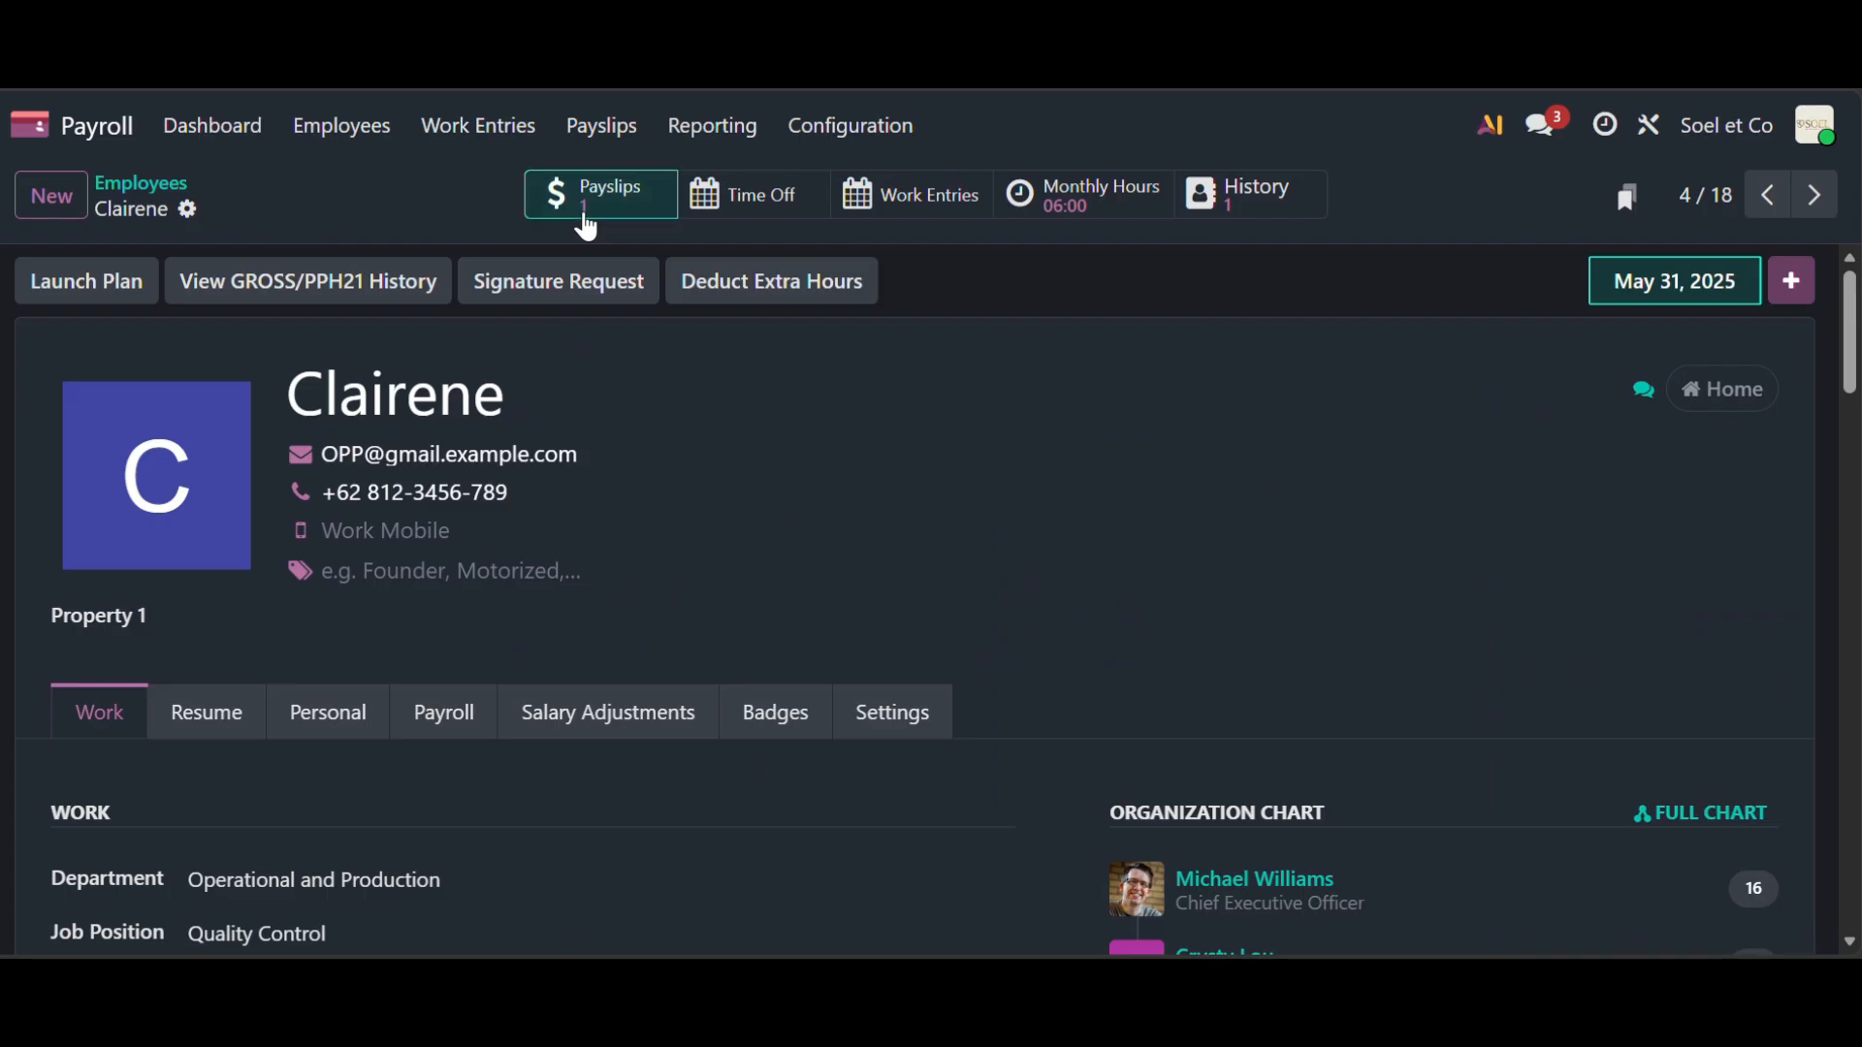
{"action": "left_click", "coordinate": [586, 225]}
{"action": "left_click", "coordinate": [143, 199]}
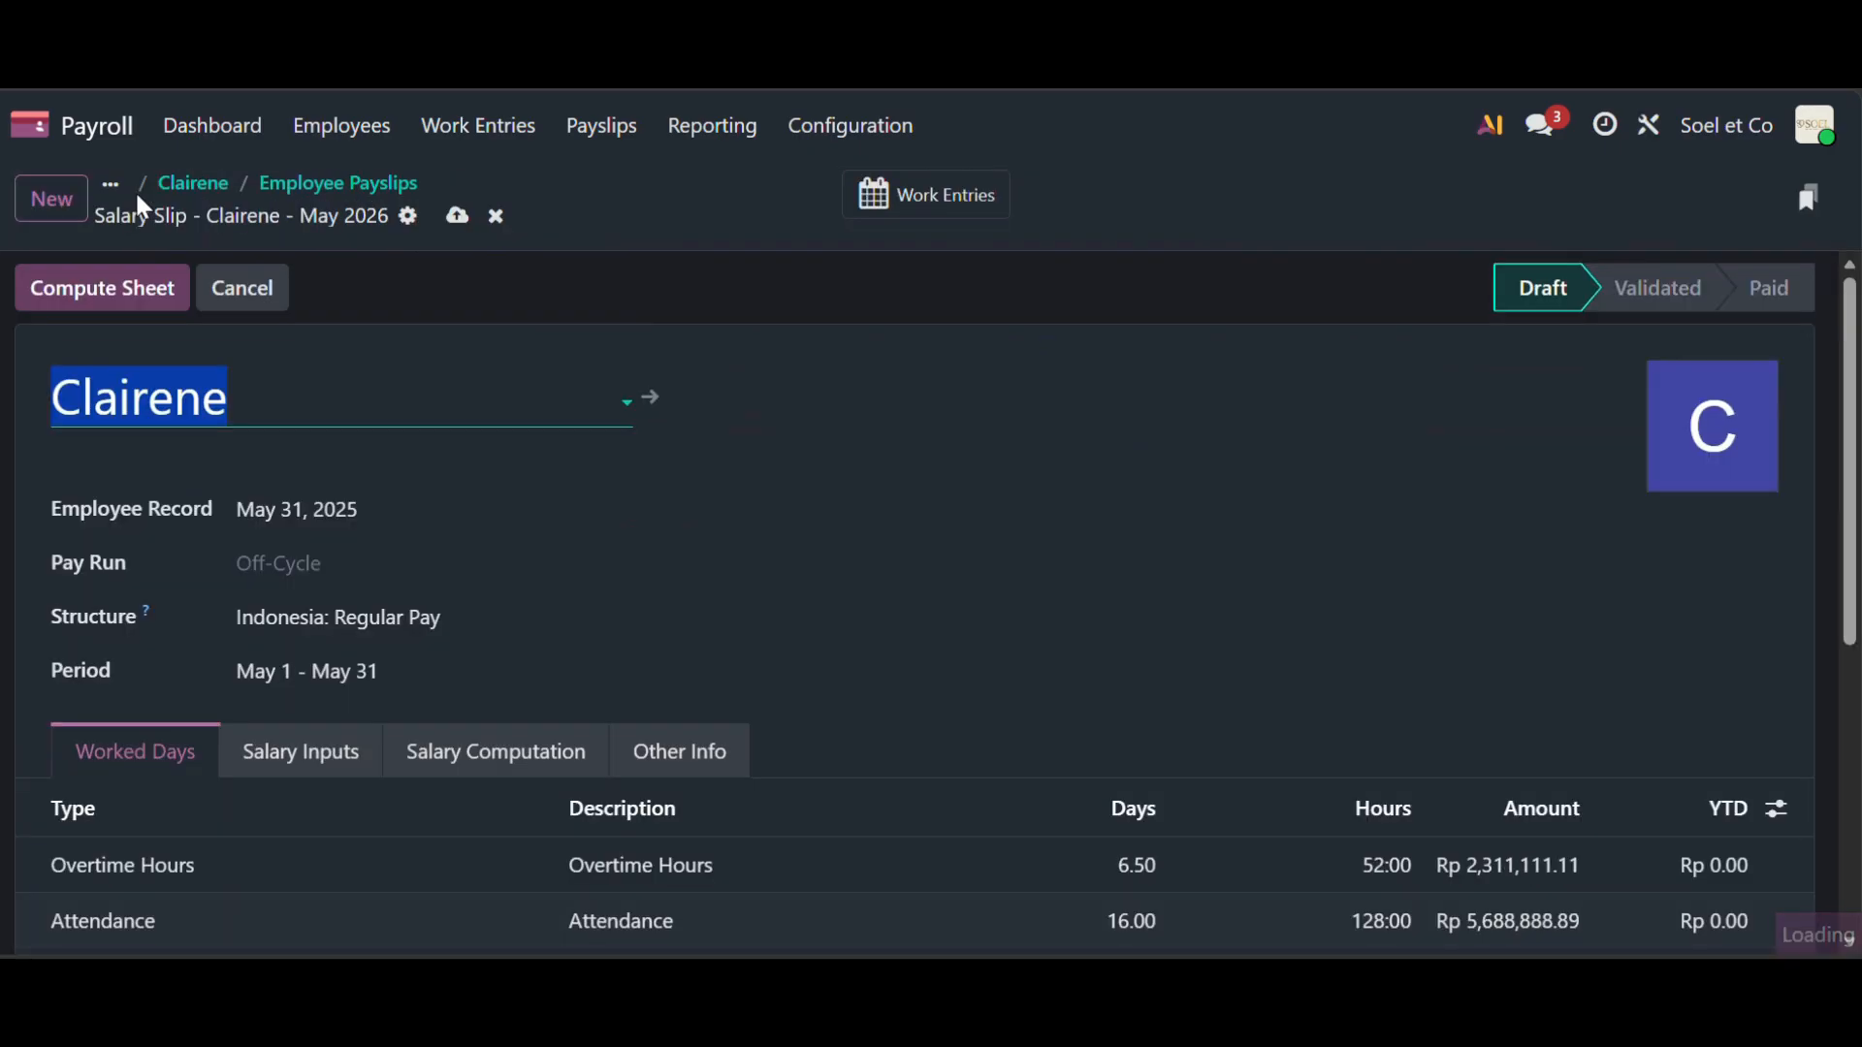
{"action": "left_click", "coordinate": [378, 565]}
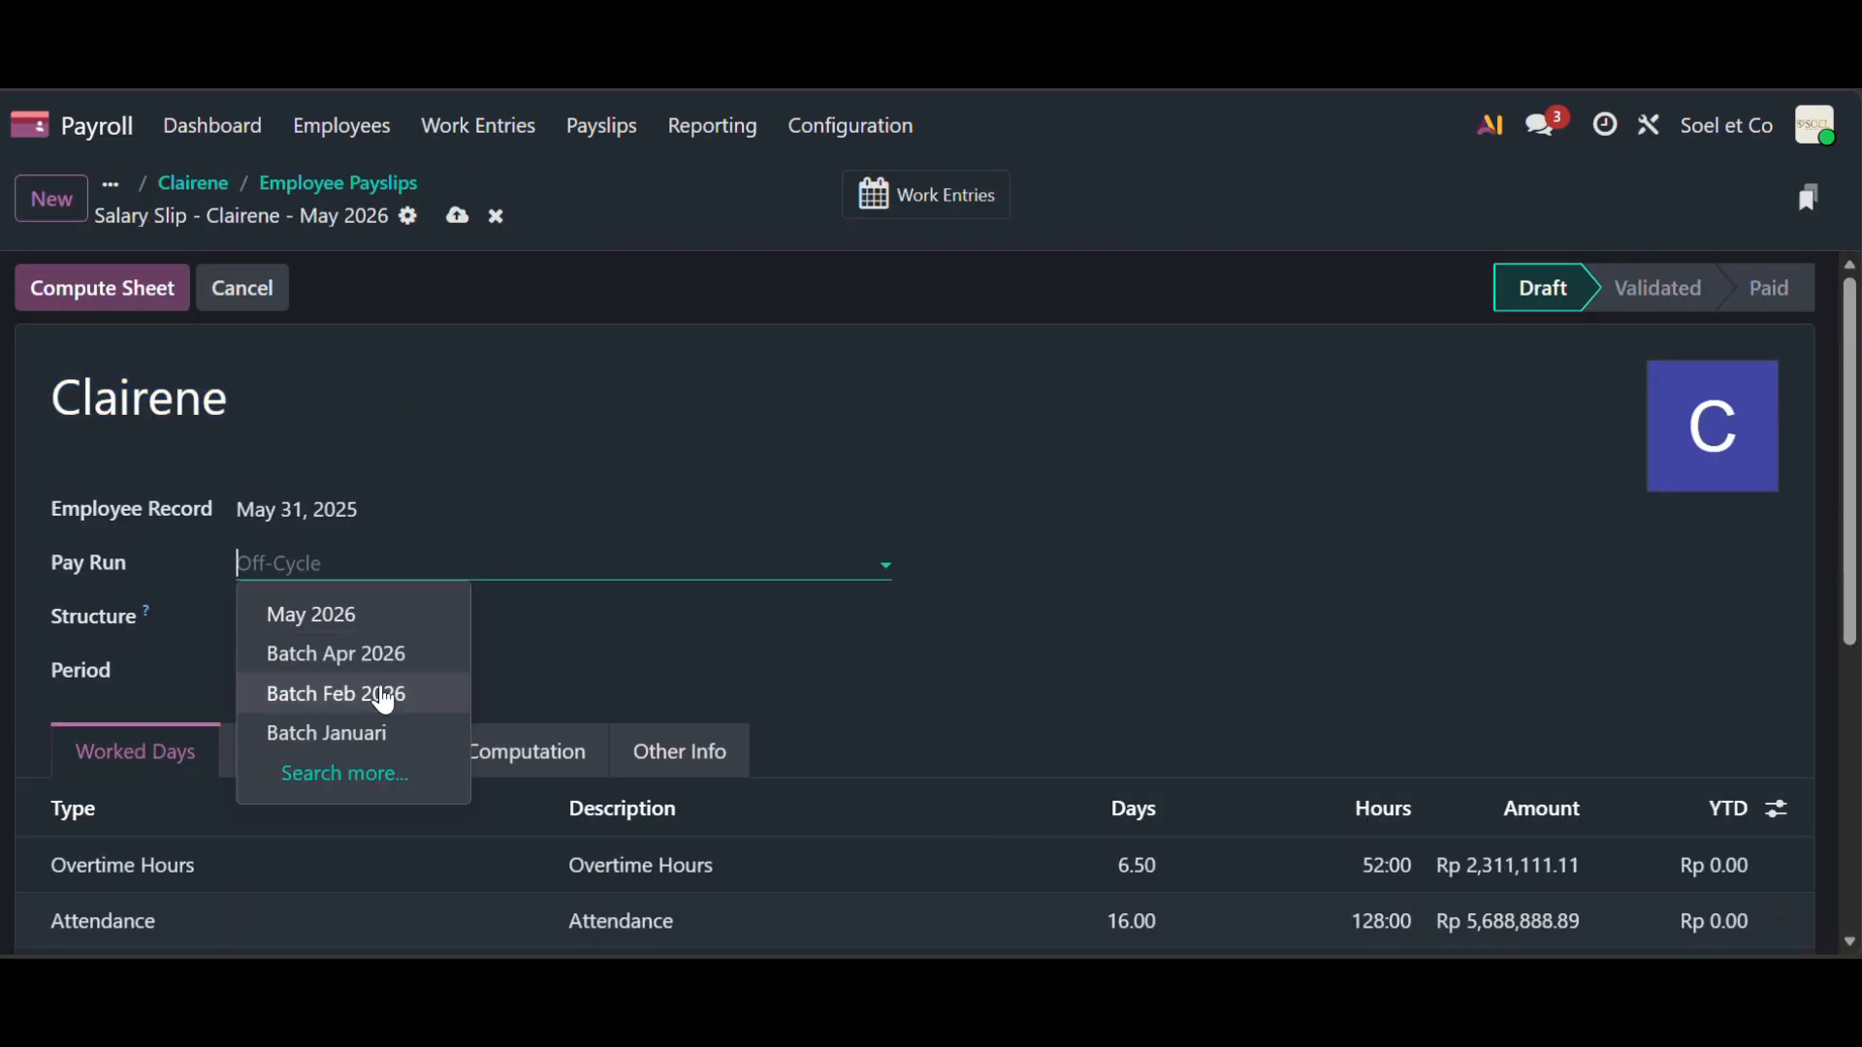
{"action": "left_click", "coordinate": [386, 734]}
- Set the payslip period start to January 1, 2026
{"action": "scroll", "coordinate": [388, 741], "scroll_direction": "down", "scroll_amount": 1}
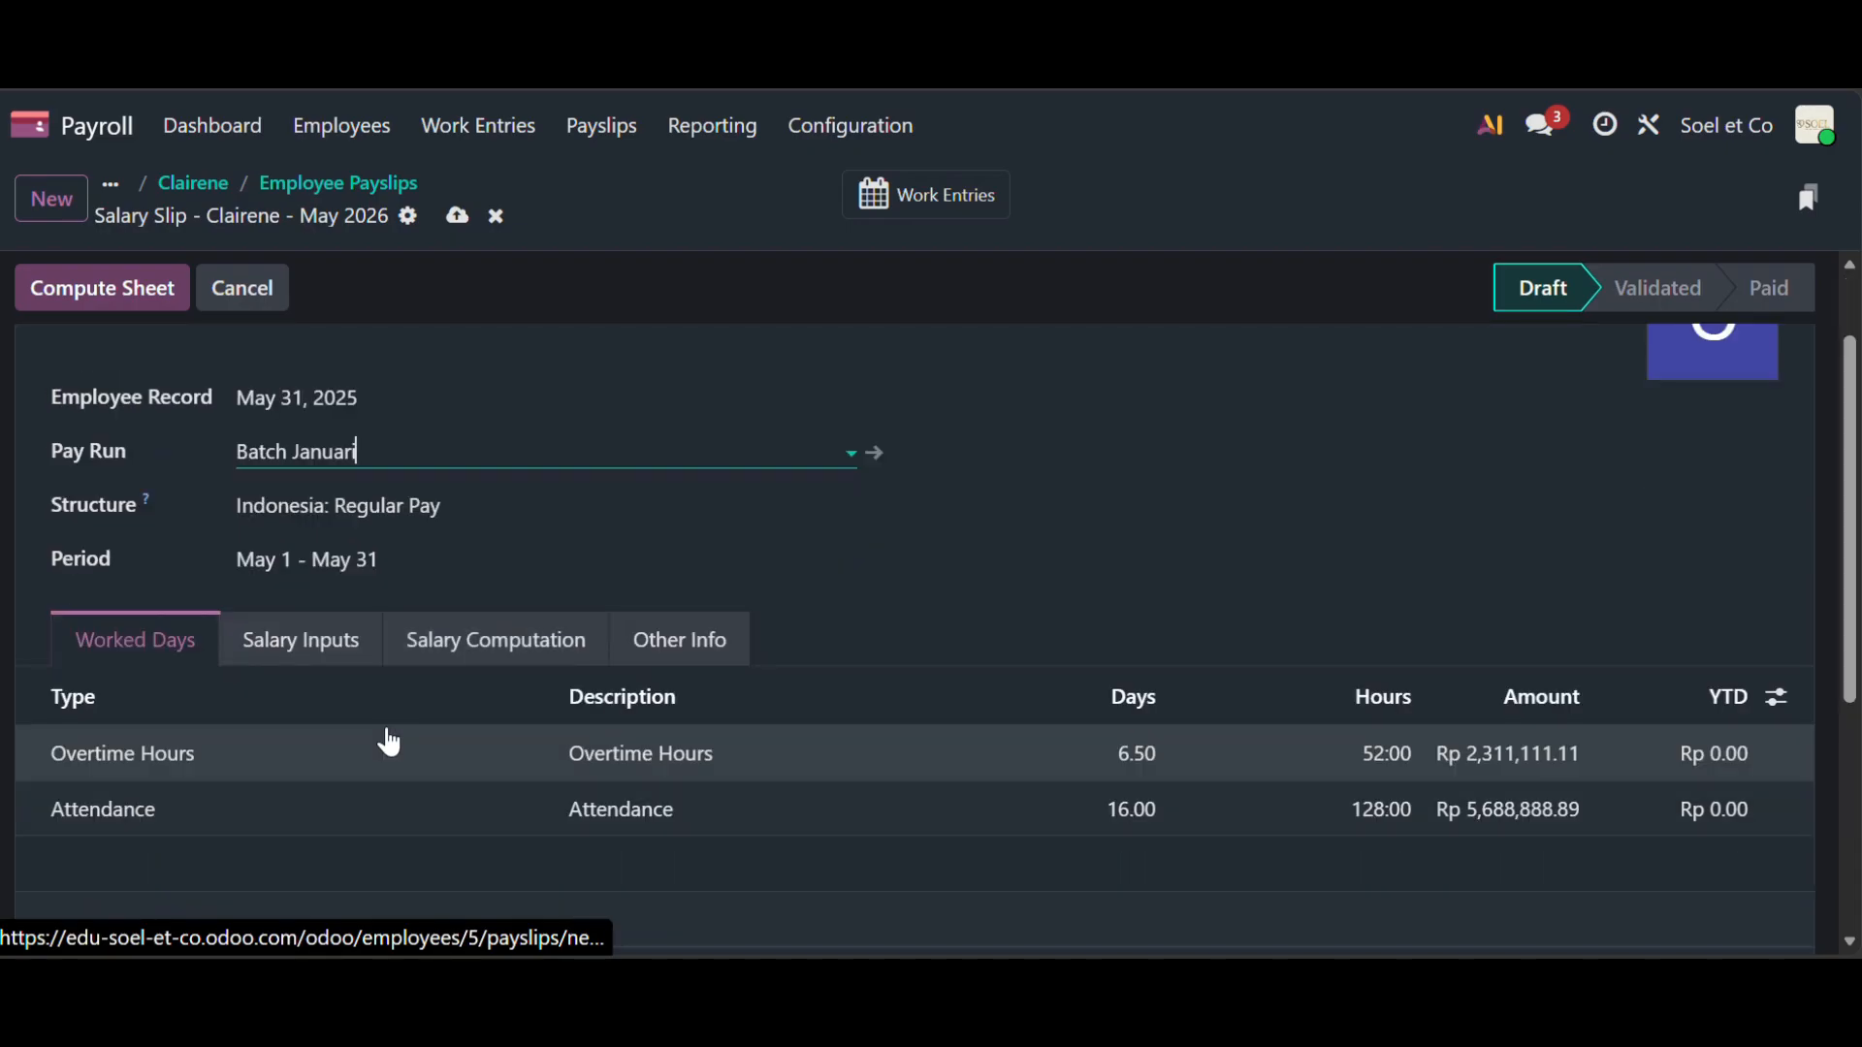
{"action": "left_click", "coordinate": [254, 567]}
{"action": "left_click", "coordinate": [164, 131]}
{"action": "left_click", "coordinate": [161, 129]}
{"action": "left_click", "coordinate": [161, 129]}
{"action": "left_click", "coordinate": [161, 129]}
{"action": "left_click", "coordinate": [422, 243]}
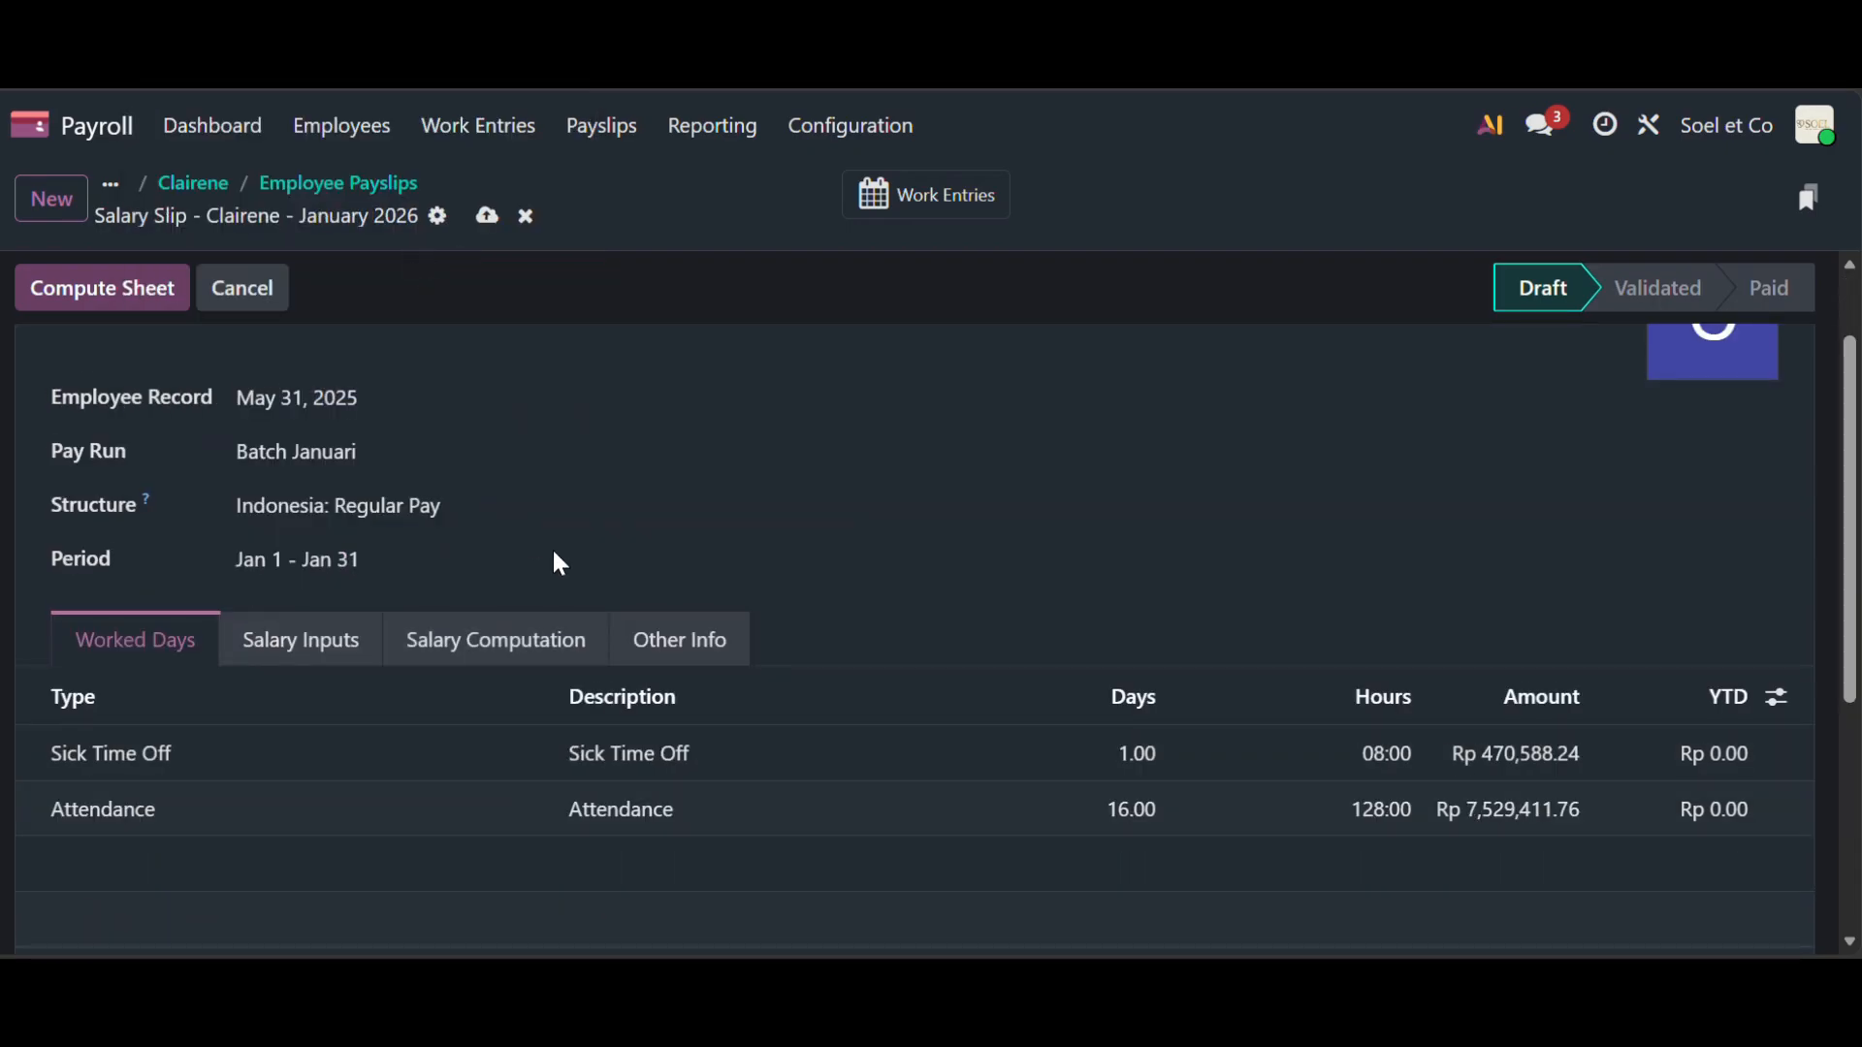
{"action": "scroll", "coordinate": [565, 565], "scroll_direction": "down", "scroll_amount": 1}
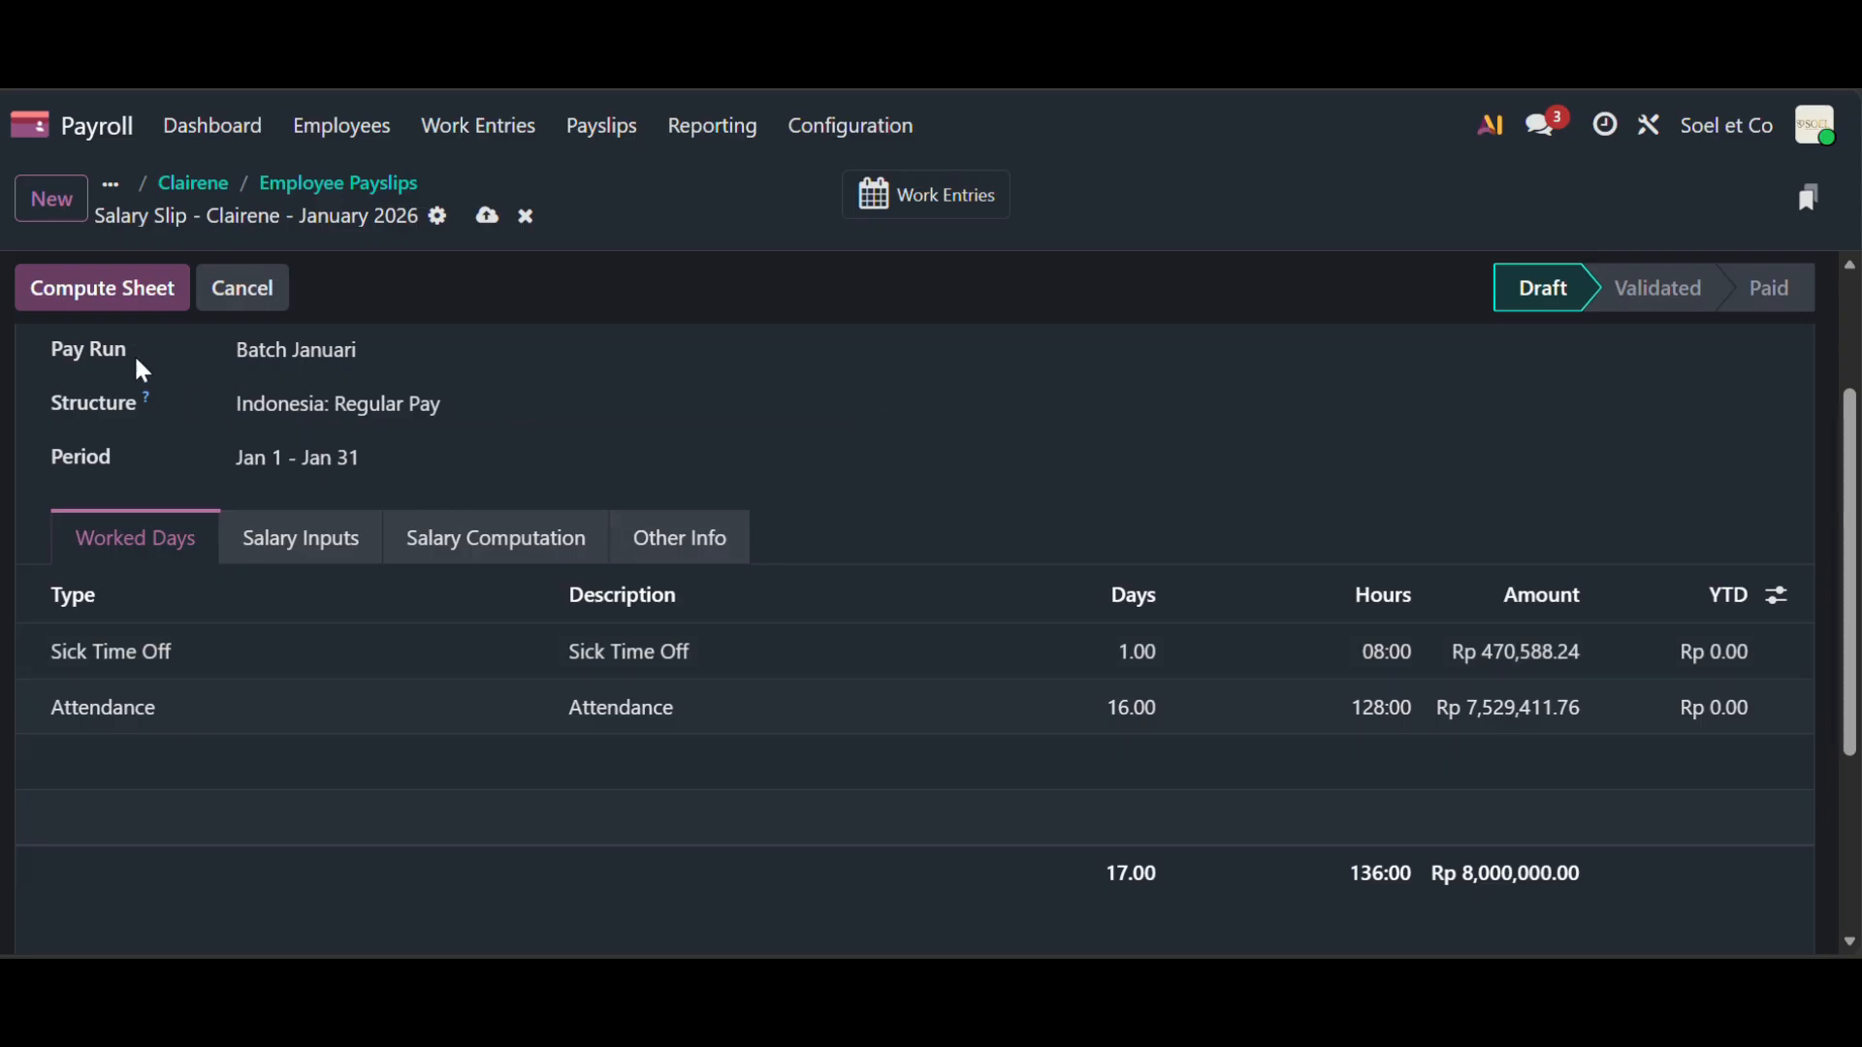
- Recompute with the sick day, review salary lines, and confirm at Rp 7,554,252.00 net
{"action": "left_click", "coordinate": [133, 313]}
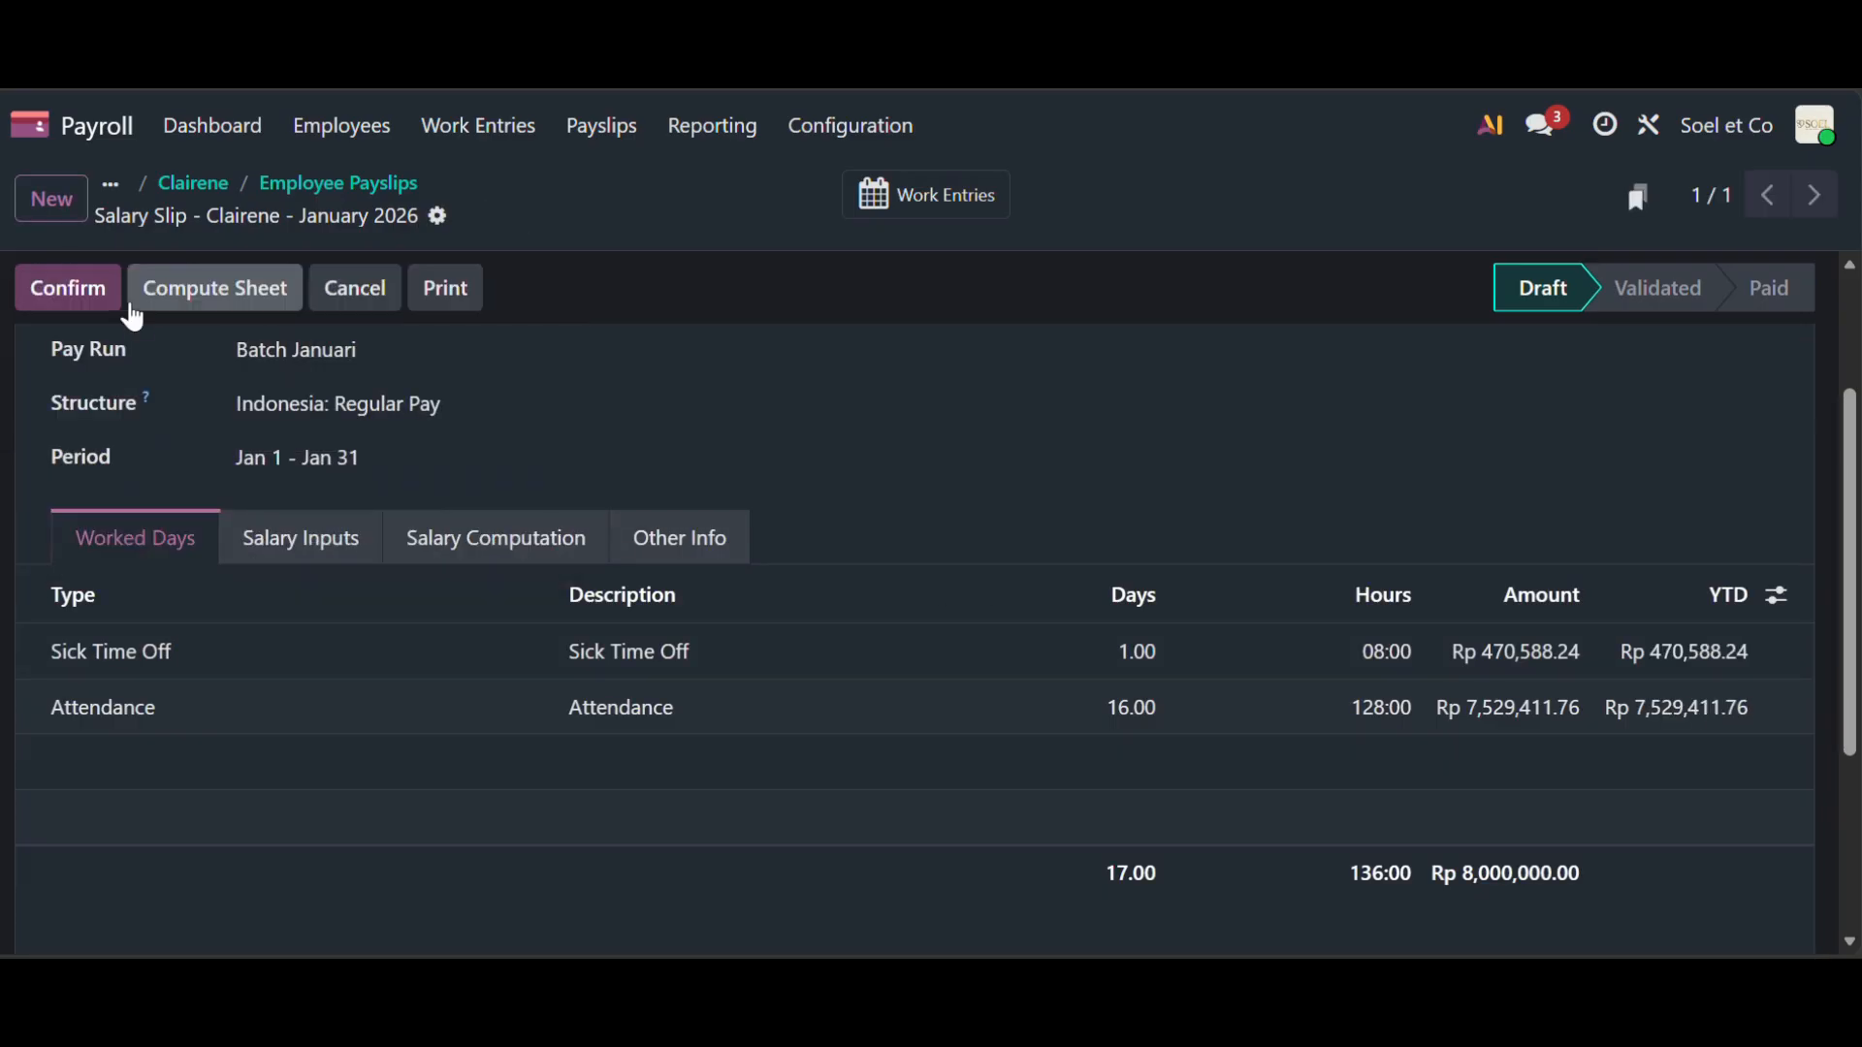
{"action": "left_click", "coordinate": [479, 553]}
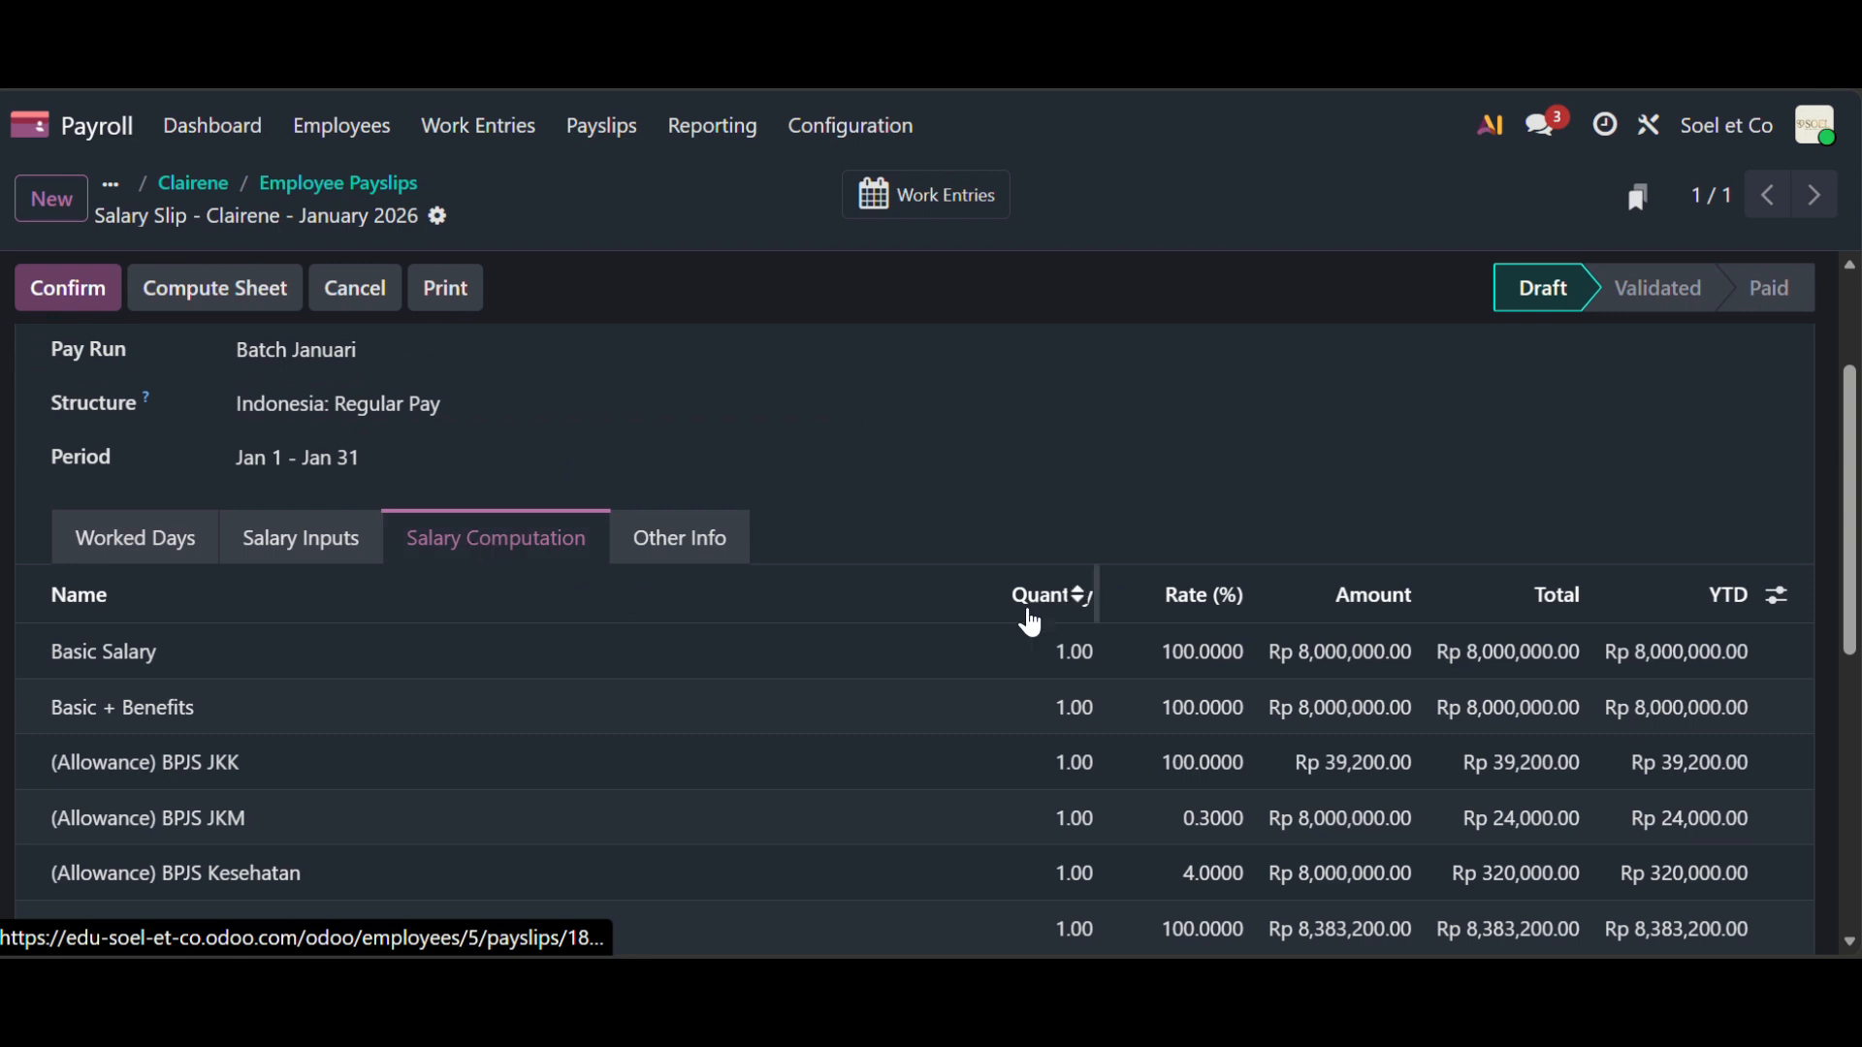
{"action": "scroll", "coordinate": [1060, 632], "scroll_direction": "down", "scroll_amount": 5}
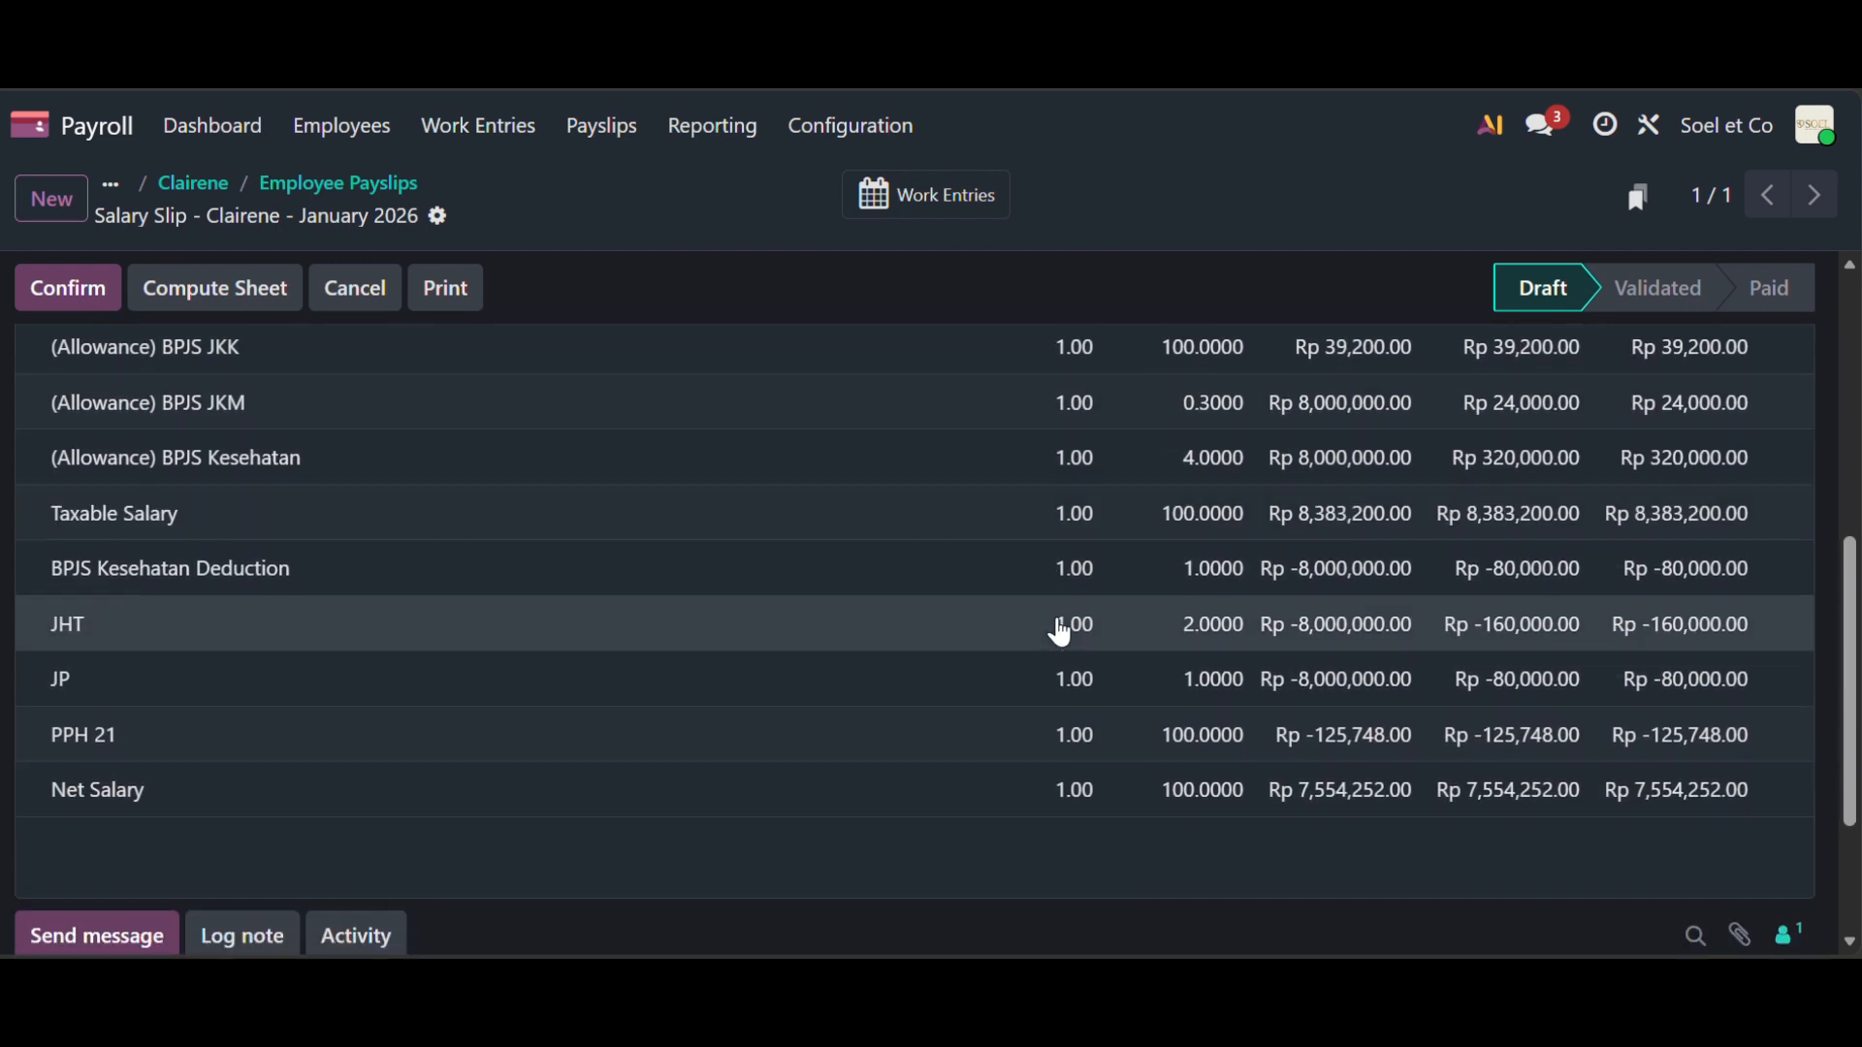
{"action": "scroll", "coordinate": [1060, 632], "scroll_direction": "down", "scroll_amount": 1}
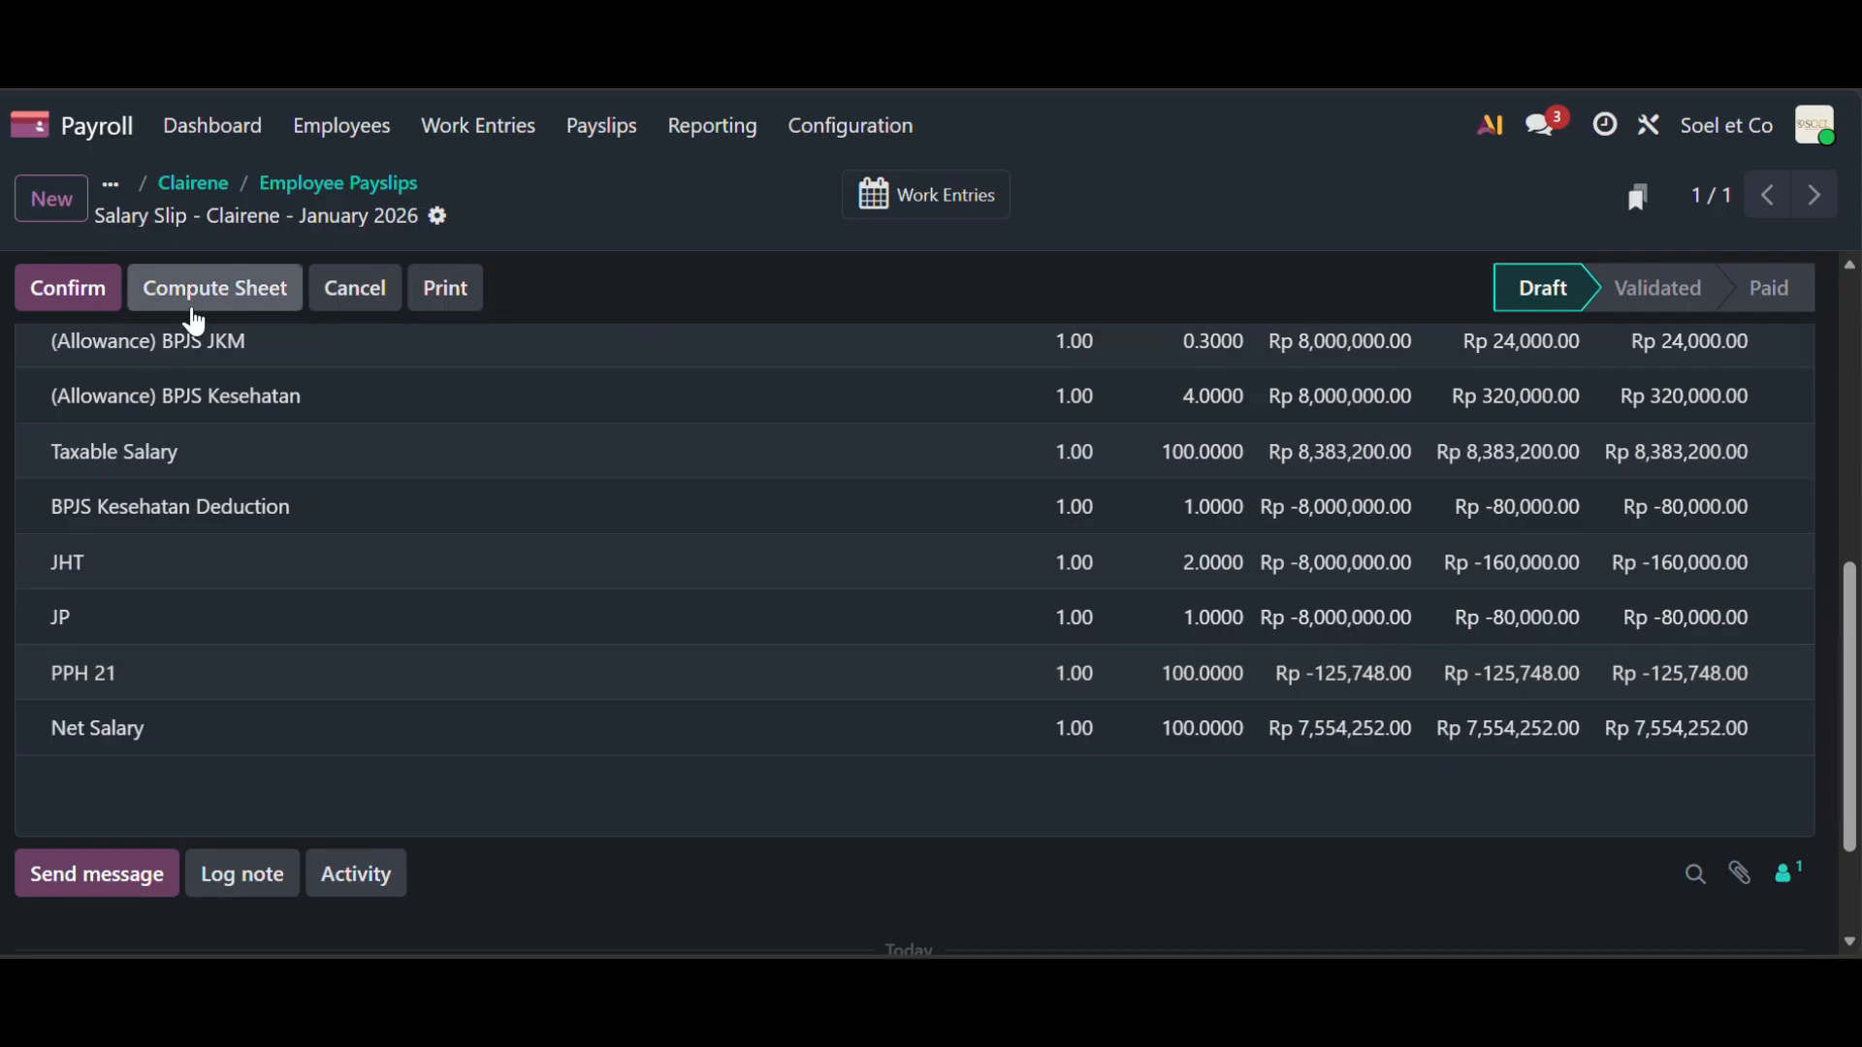
{"action": "left_click", "coordinate": [71, 289]}
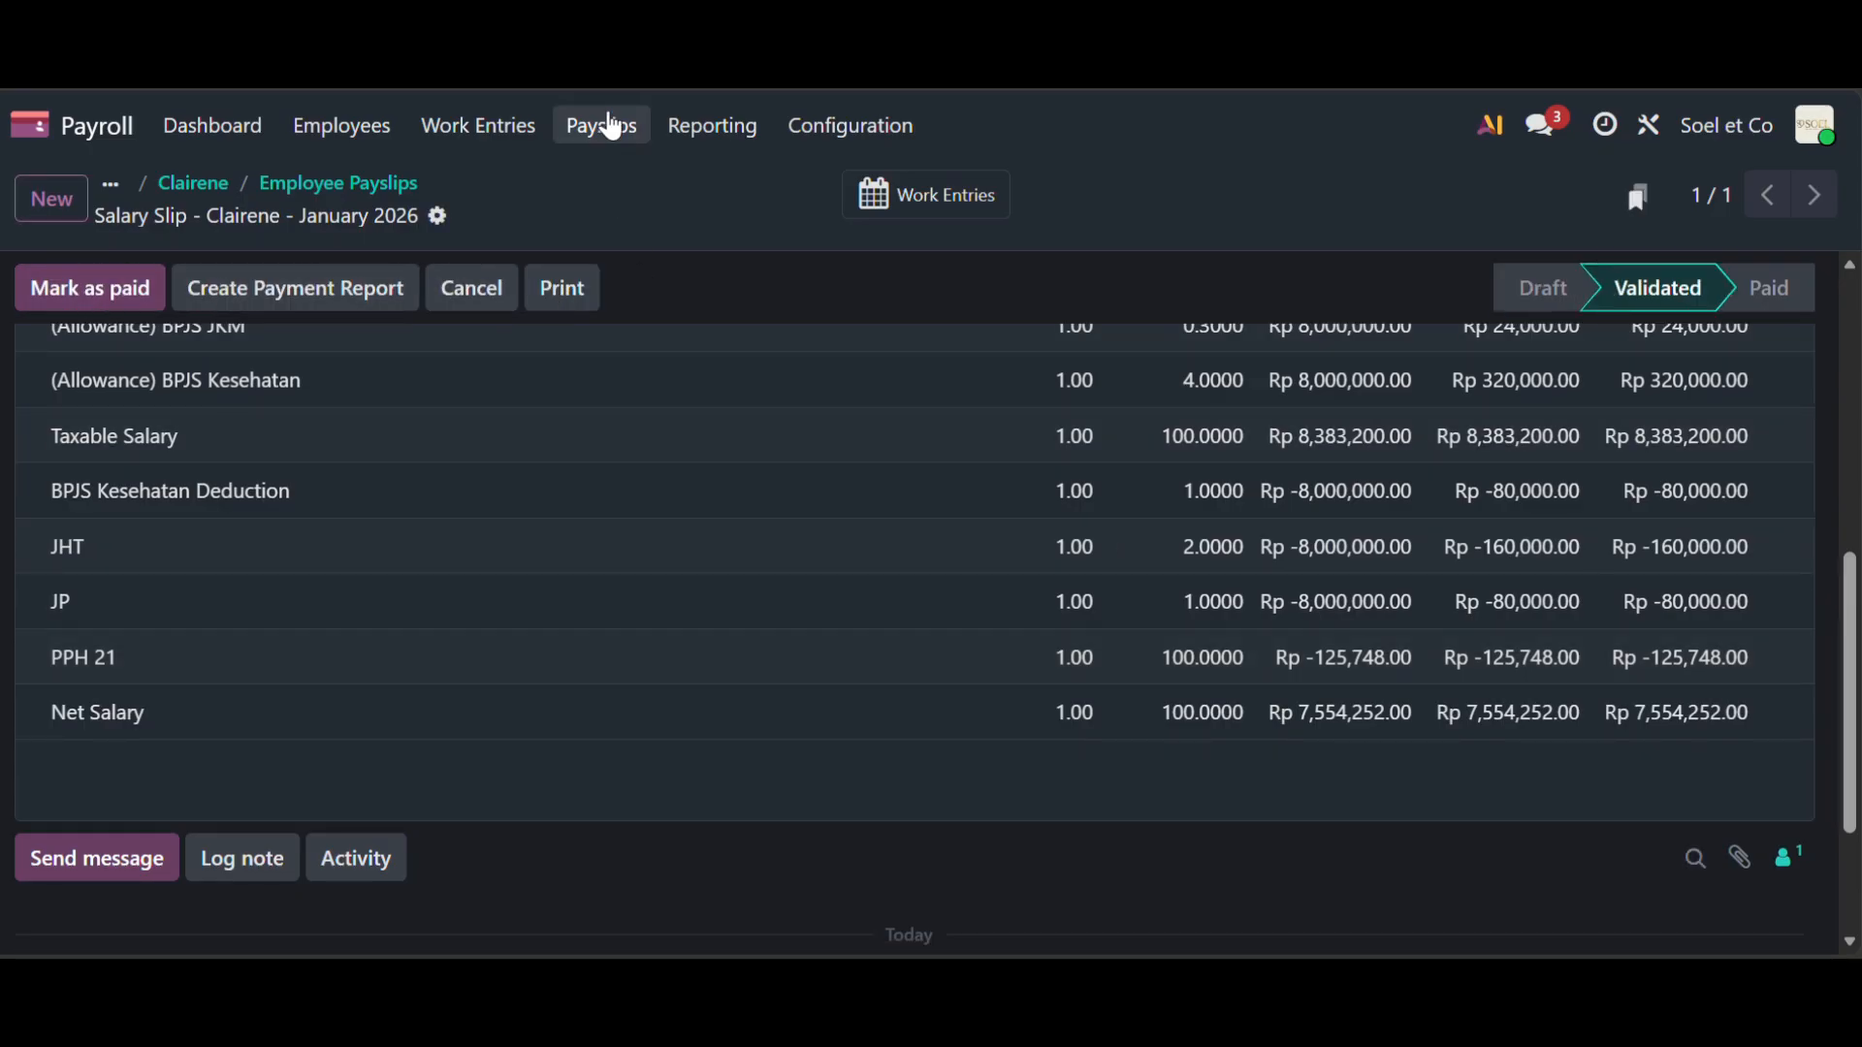
{"action": "left_click", "coordinate": [612, 127]}
- Mark Clairene's Jan 1–Jan 31 payslip as paid in the all-payslips list
{"action": "left_click", "coordinate": [644, 189]}
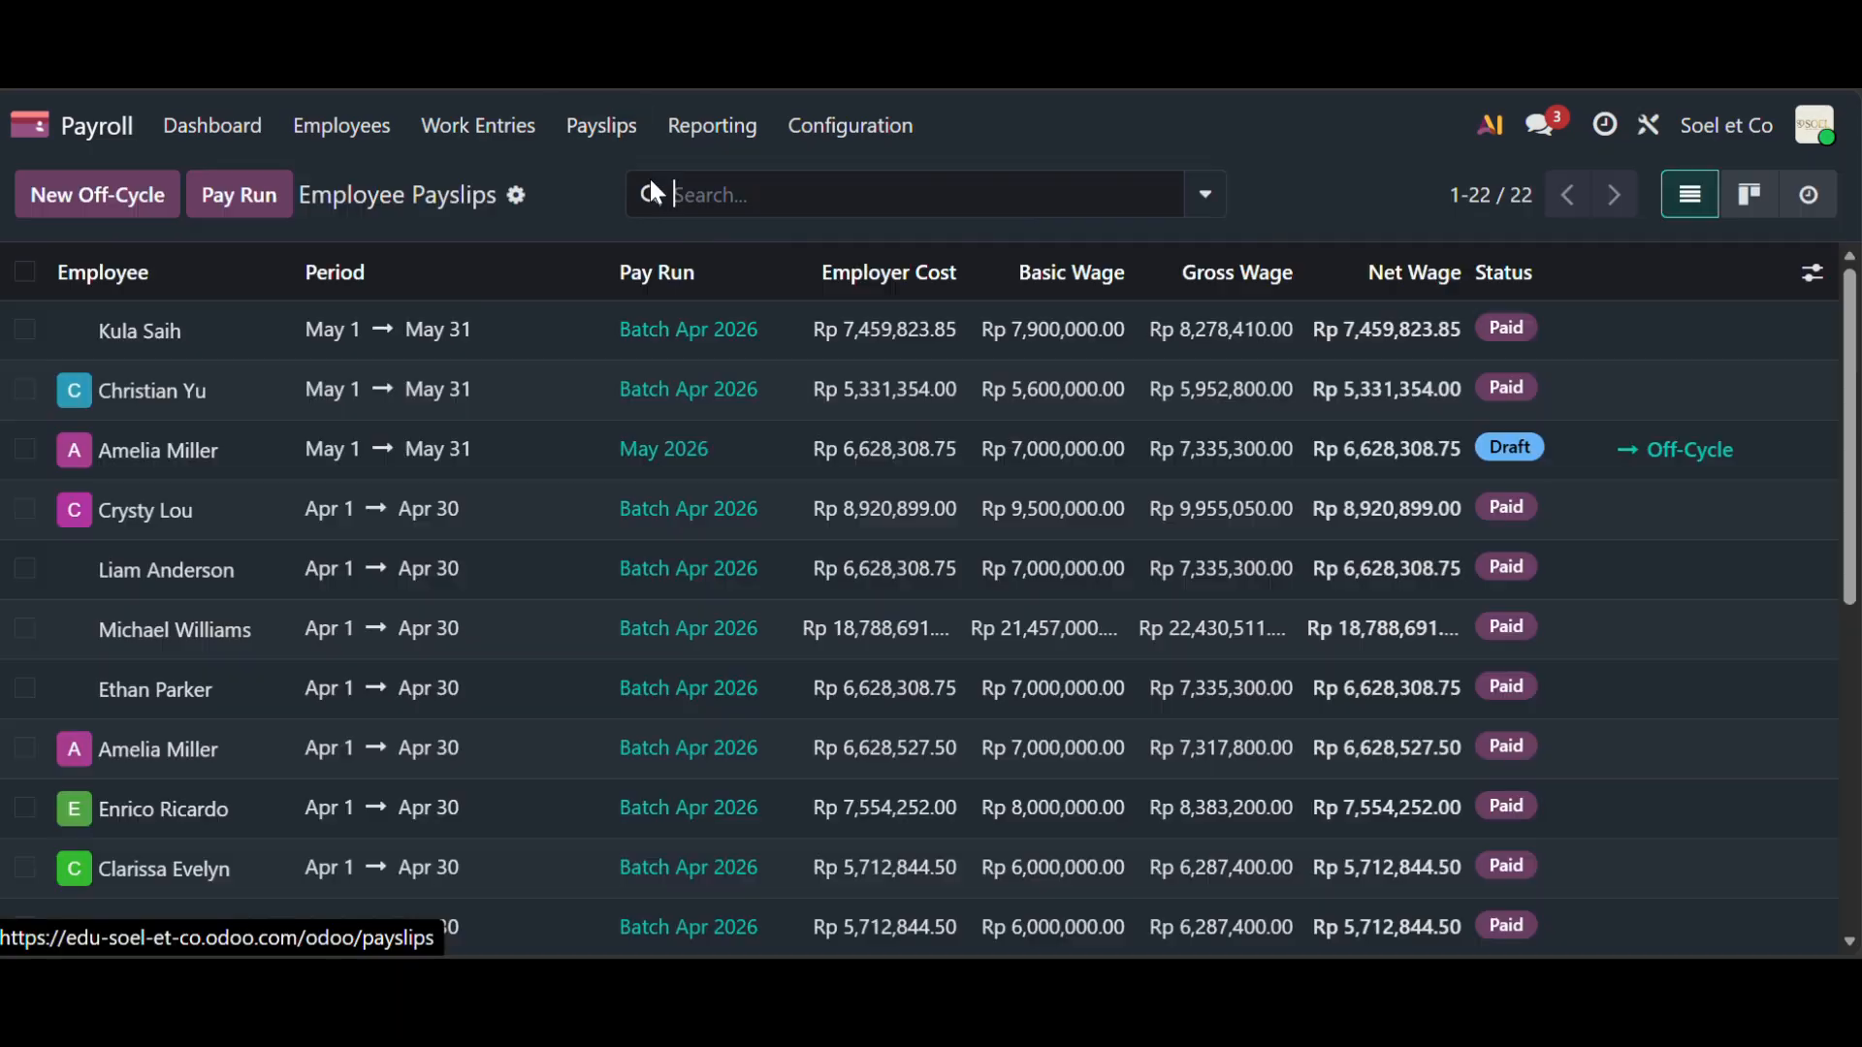
{"action": "scroll", "coordinate": [811, 559], "scroll_direction": "down", "scroll_amount": 7}
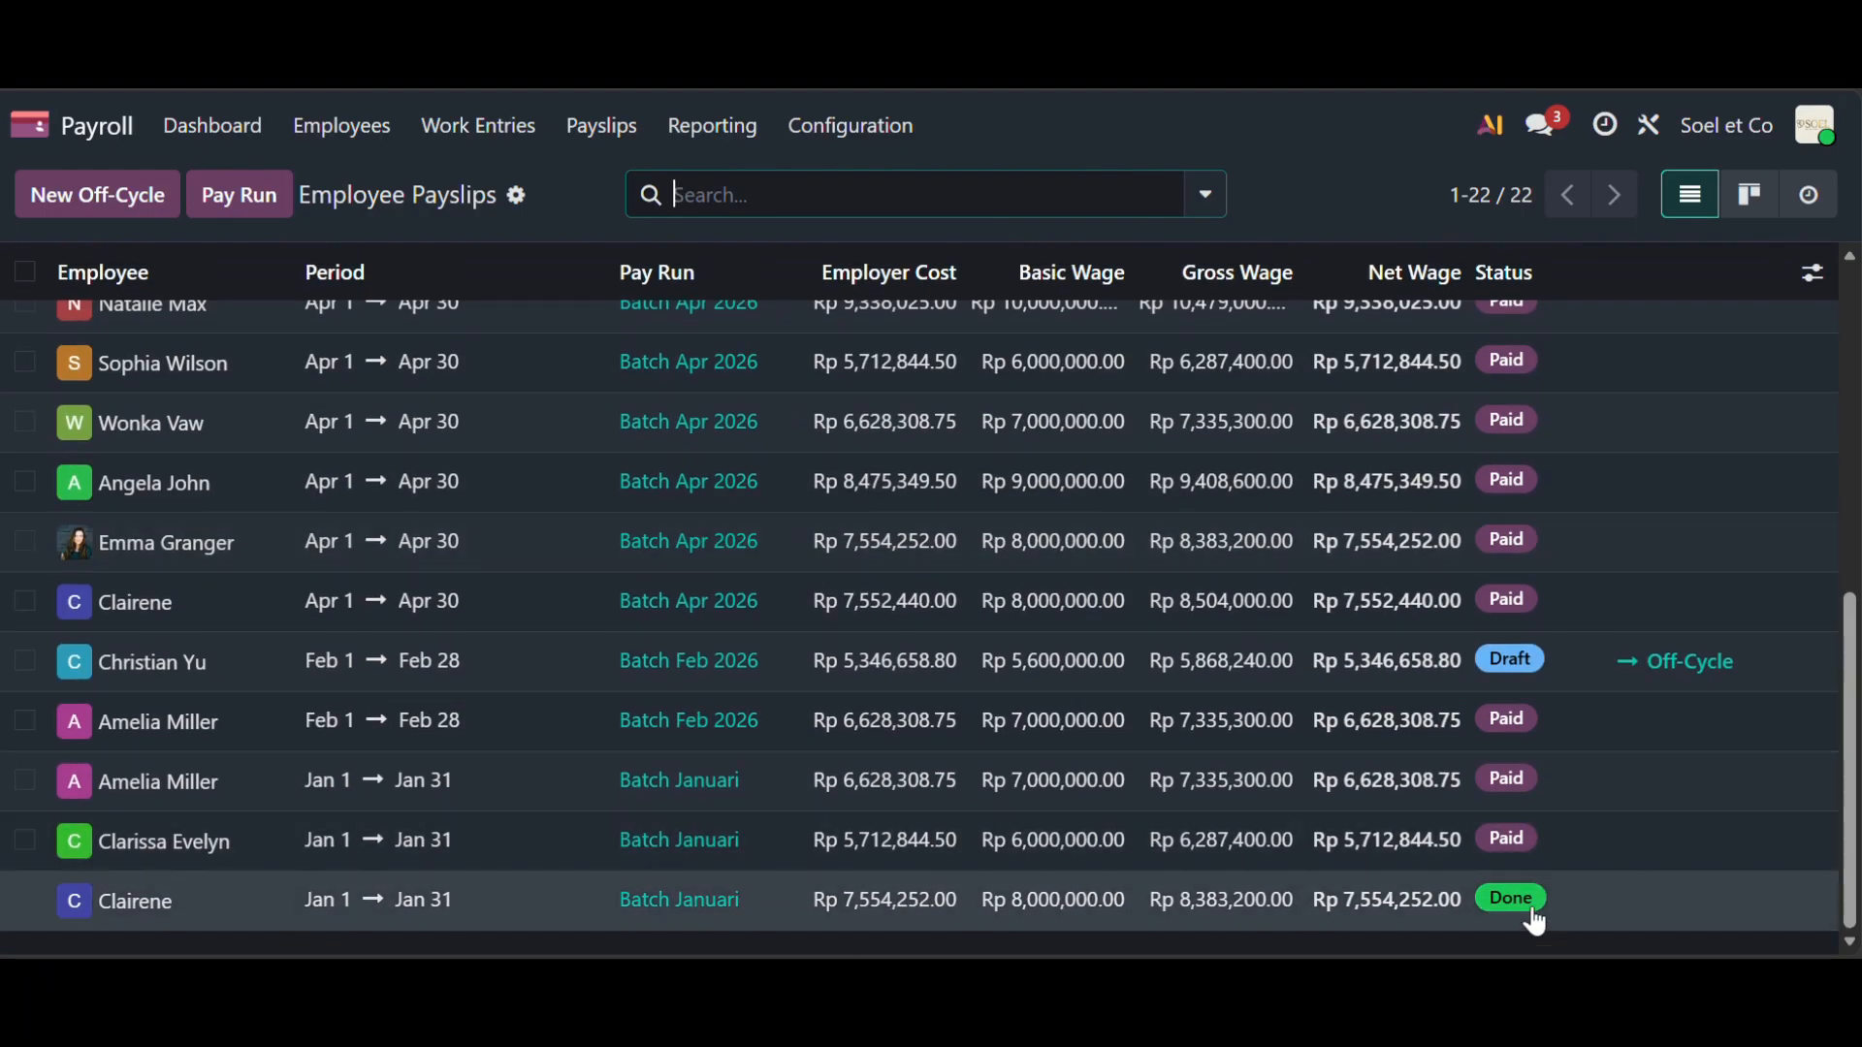
{"action": "left_click", "coordinate": [23, 902]}
{"action": "left_click", "coordinate": [1004, 197]}
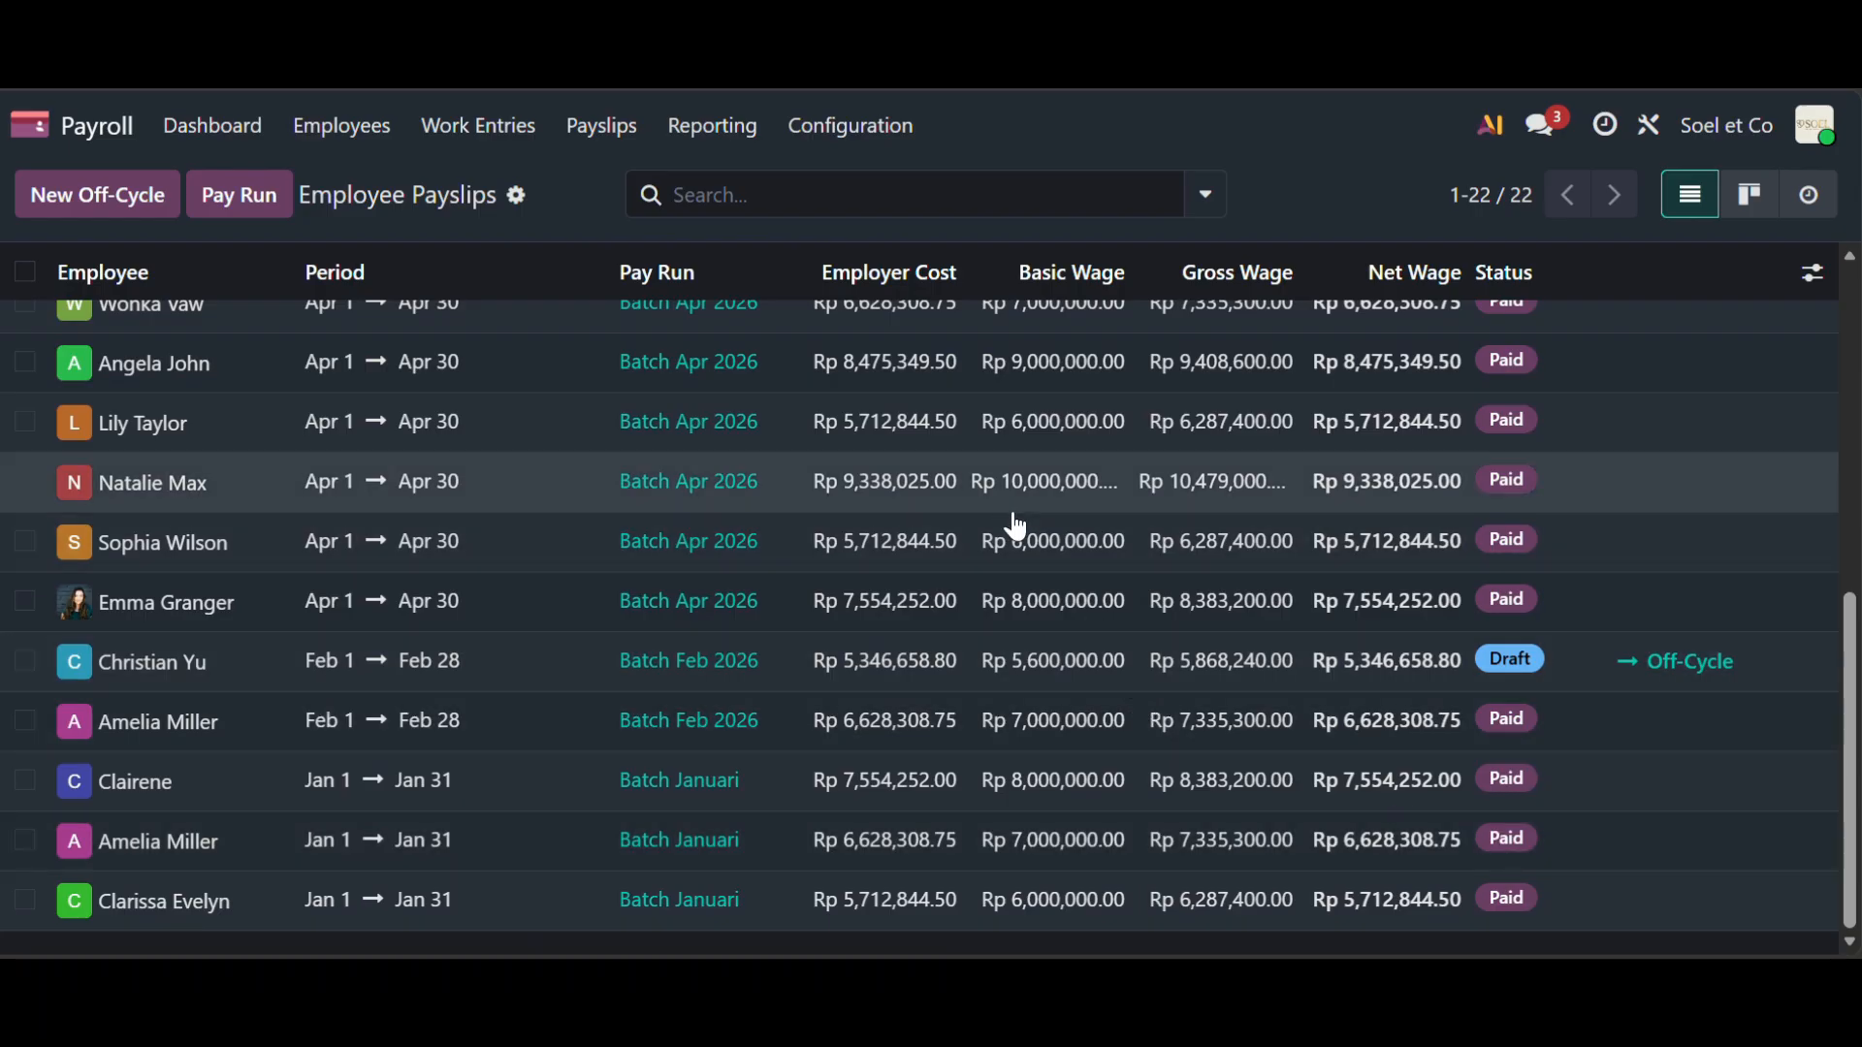
{"action": "left_click", "coordinate": [628, 129]}
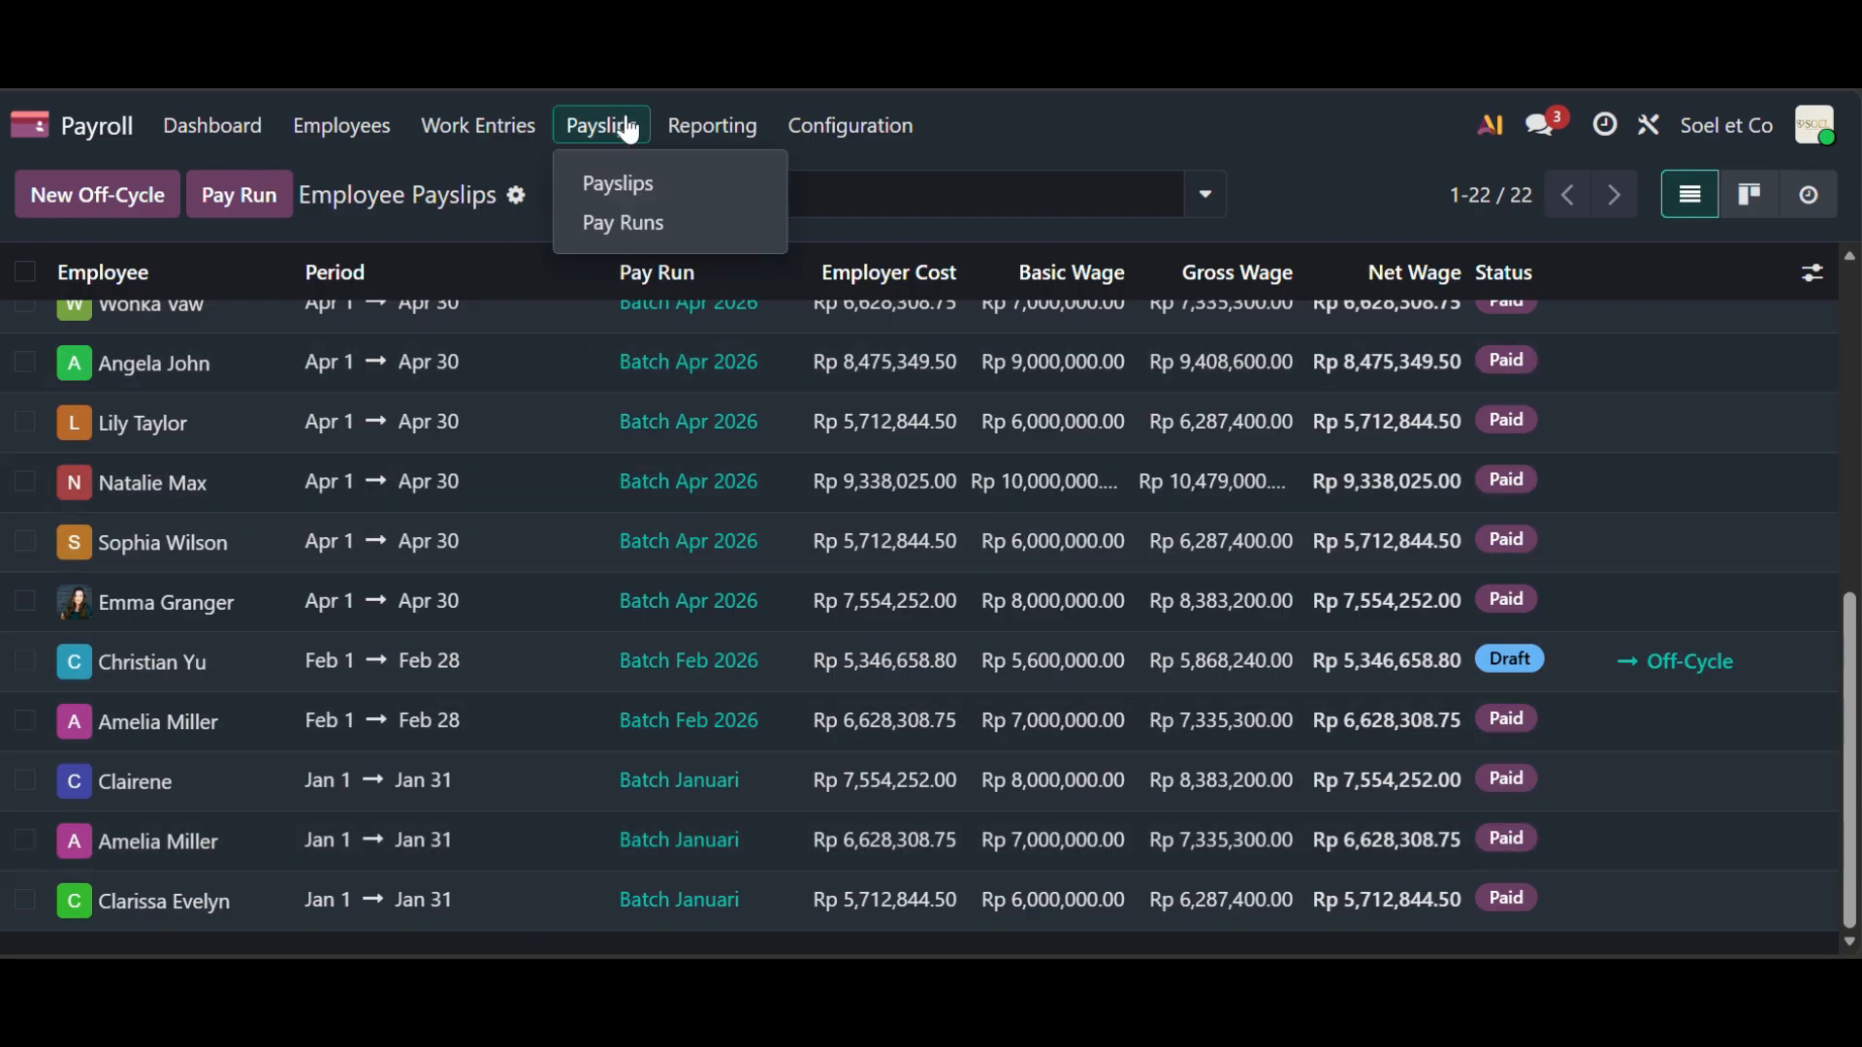
- Check Batch Januari's three payslips, revert the run, and mark it paid at Rp 19,895,405.25 net
{"action": "left_click", "coordinate": [652, 225]}
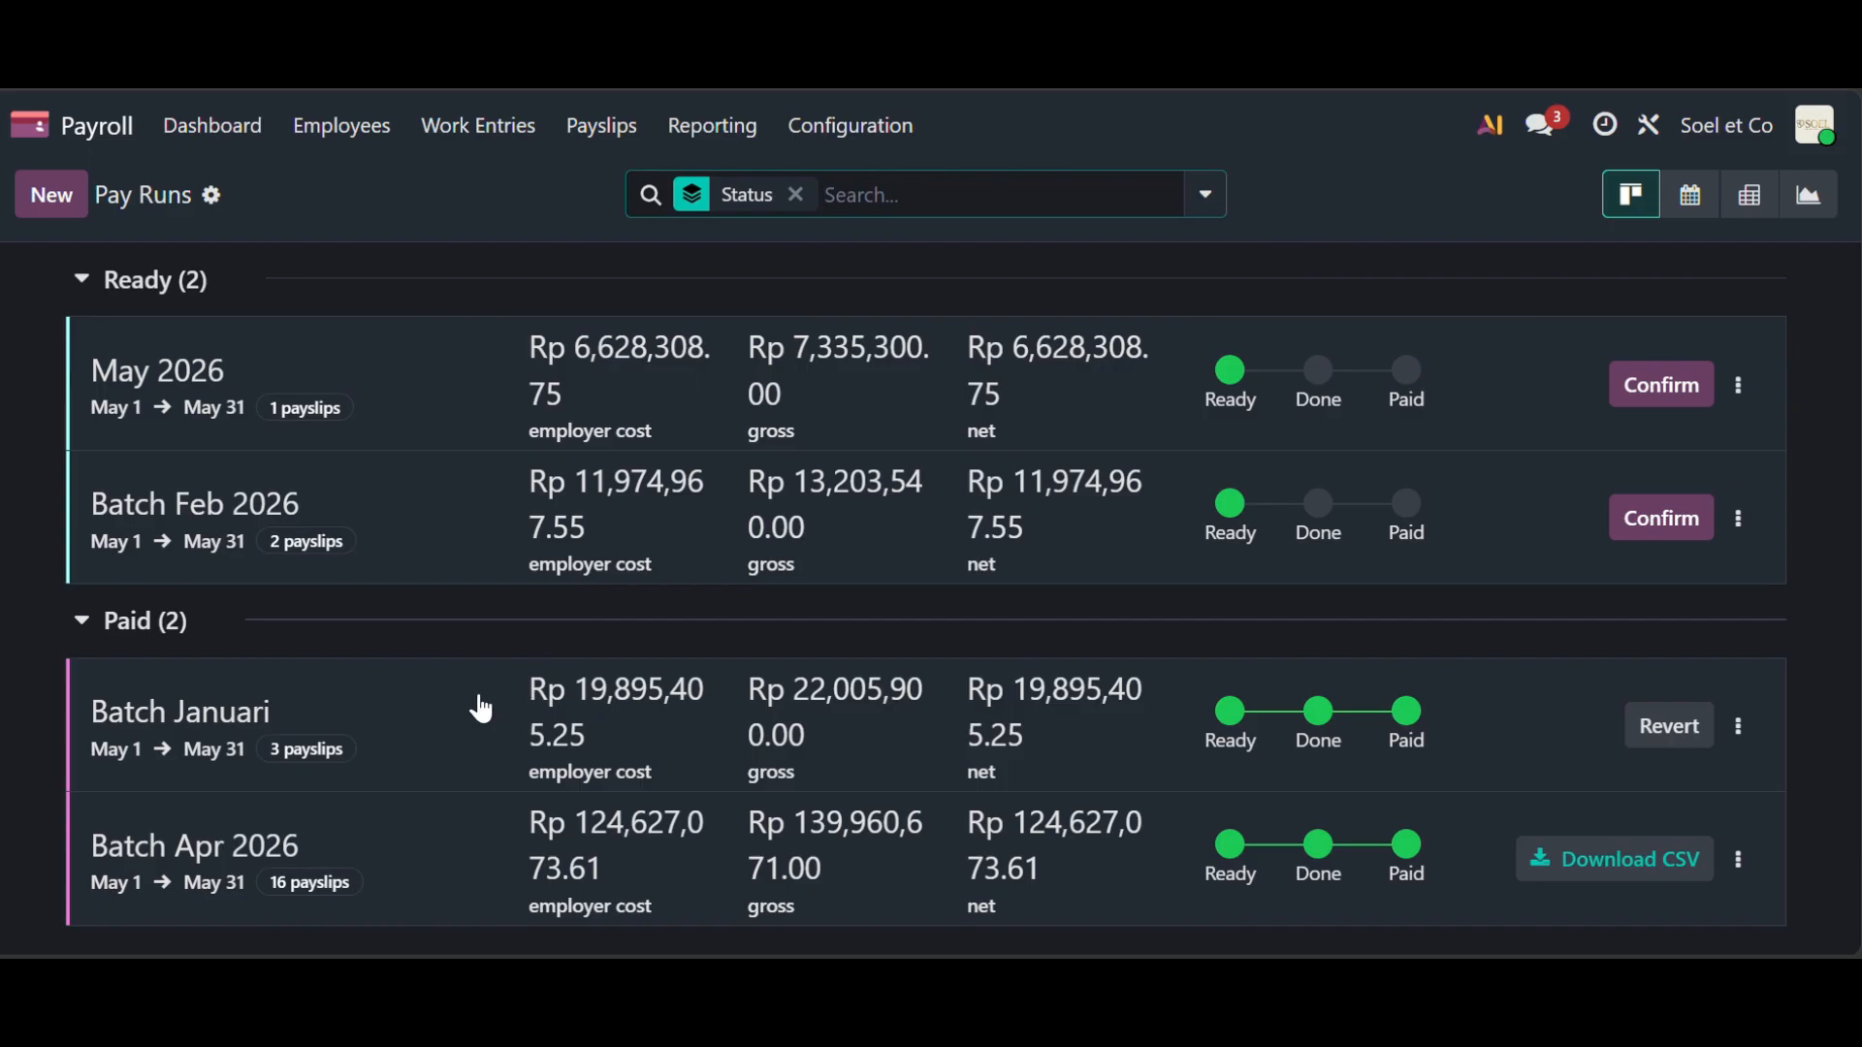
{"action": "left_click", "coordinate": [451, 703]}
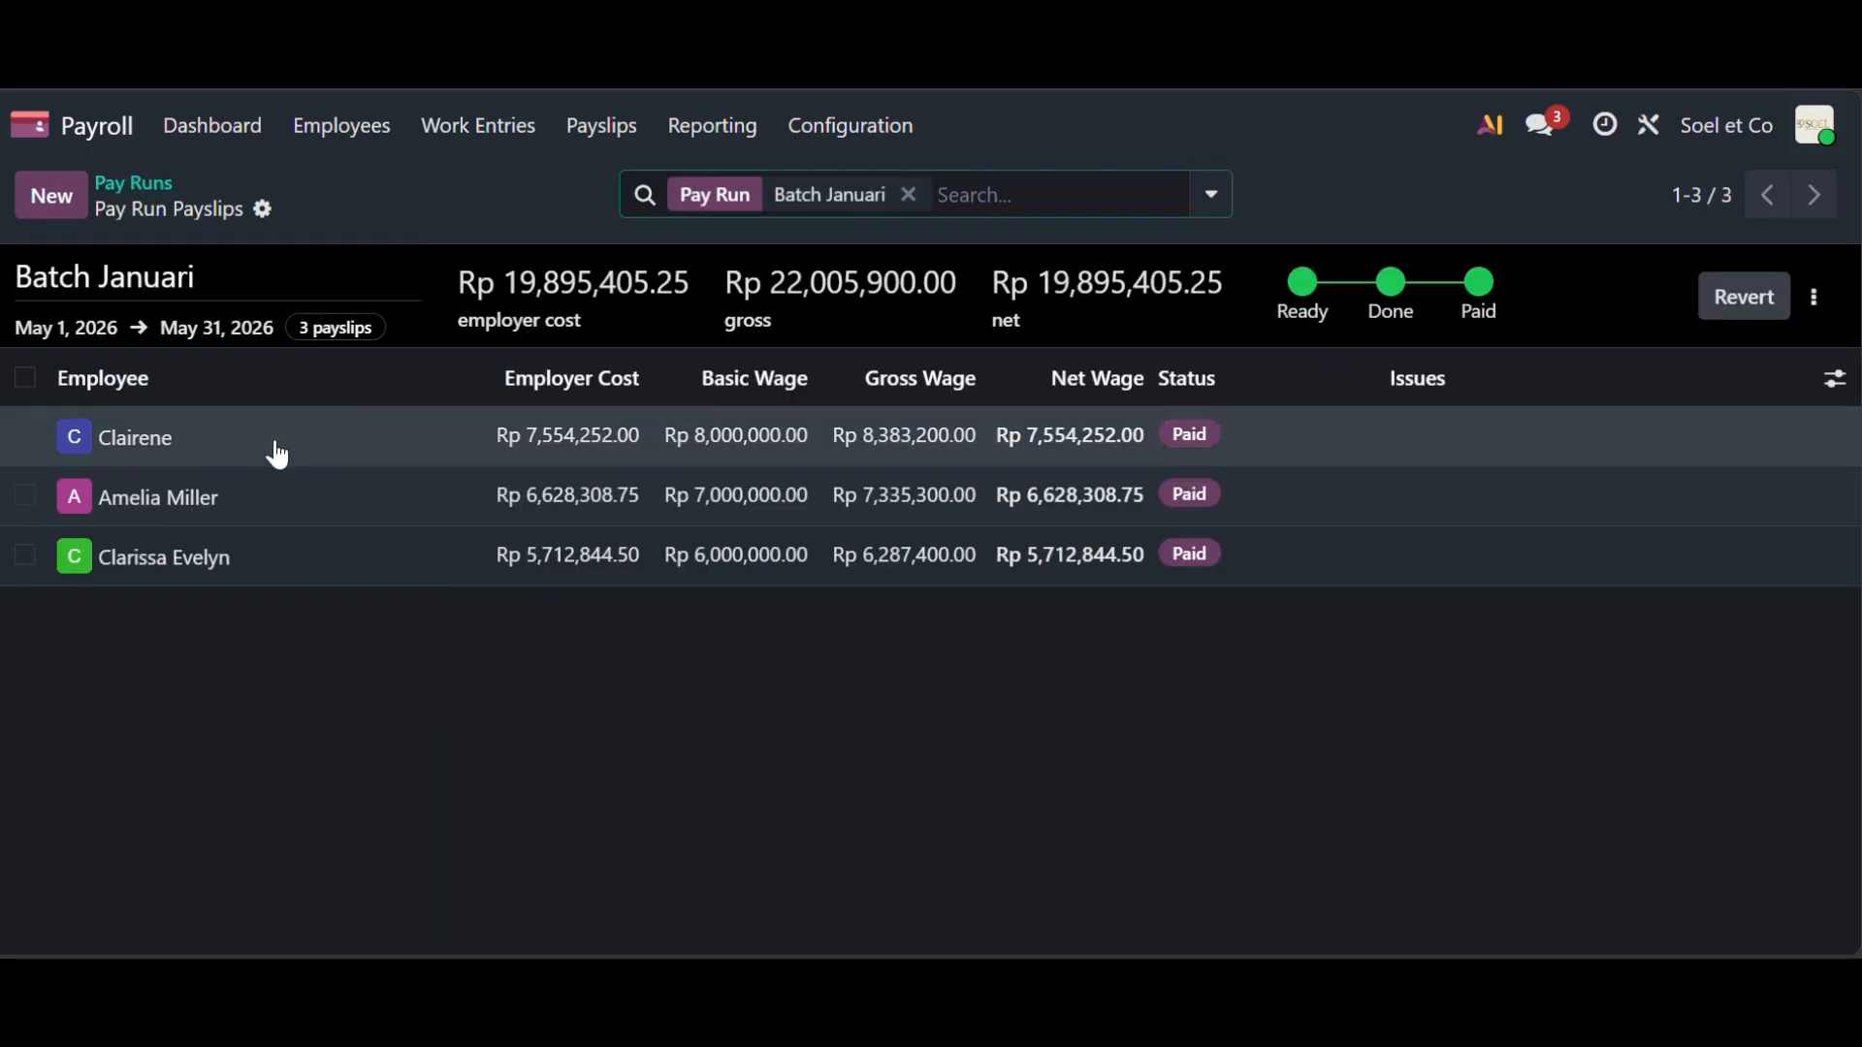
{"action": "left_click", "coordinate": [137, 182]}
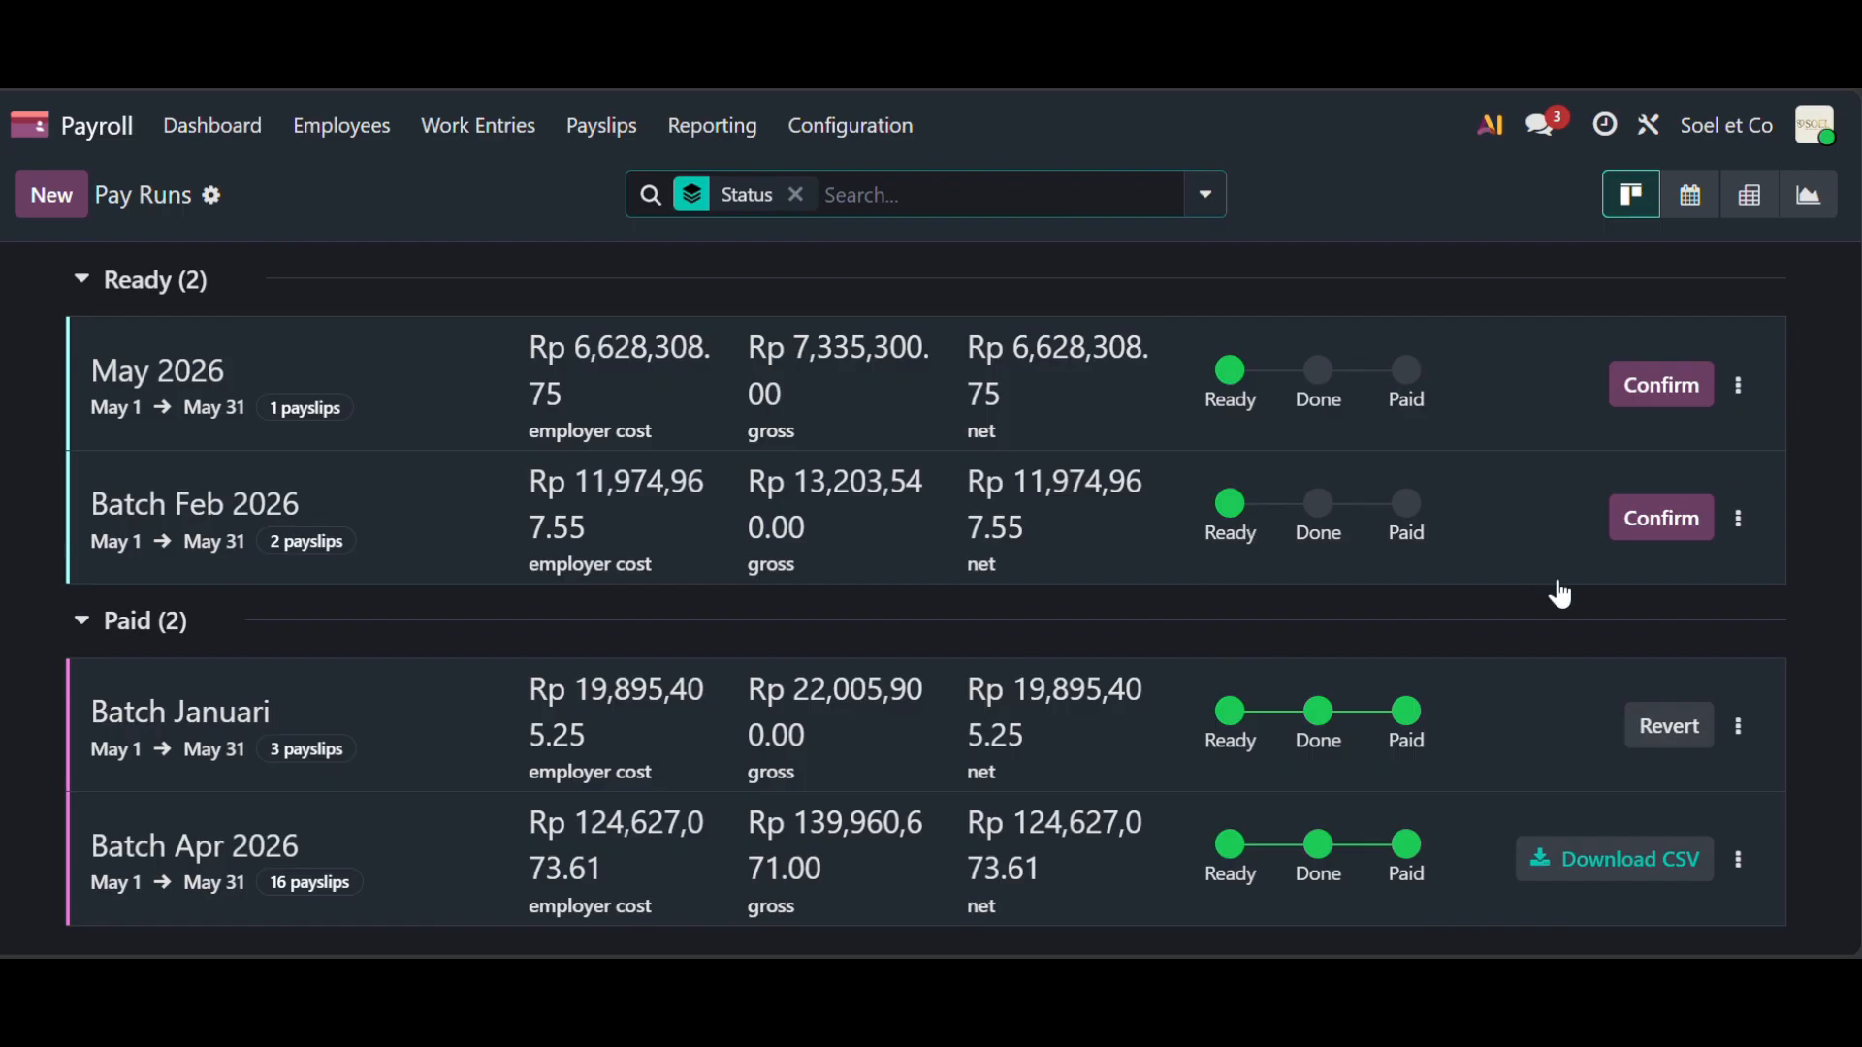
{"action": "left_click", "coordinate": [1735, 734]}
{"action": "left_click", "coordinate": [1673, 726]}
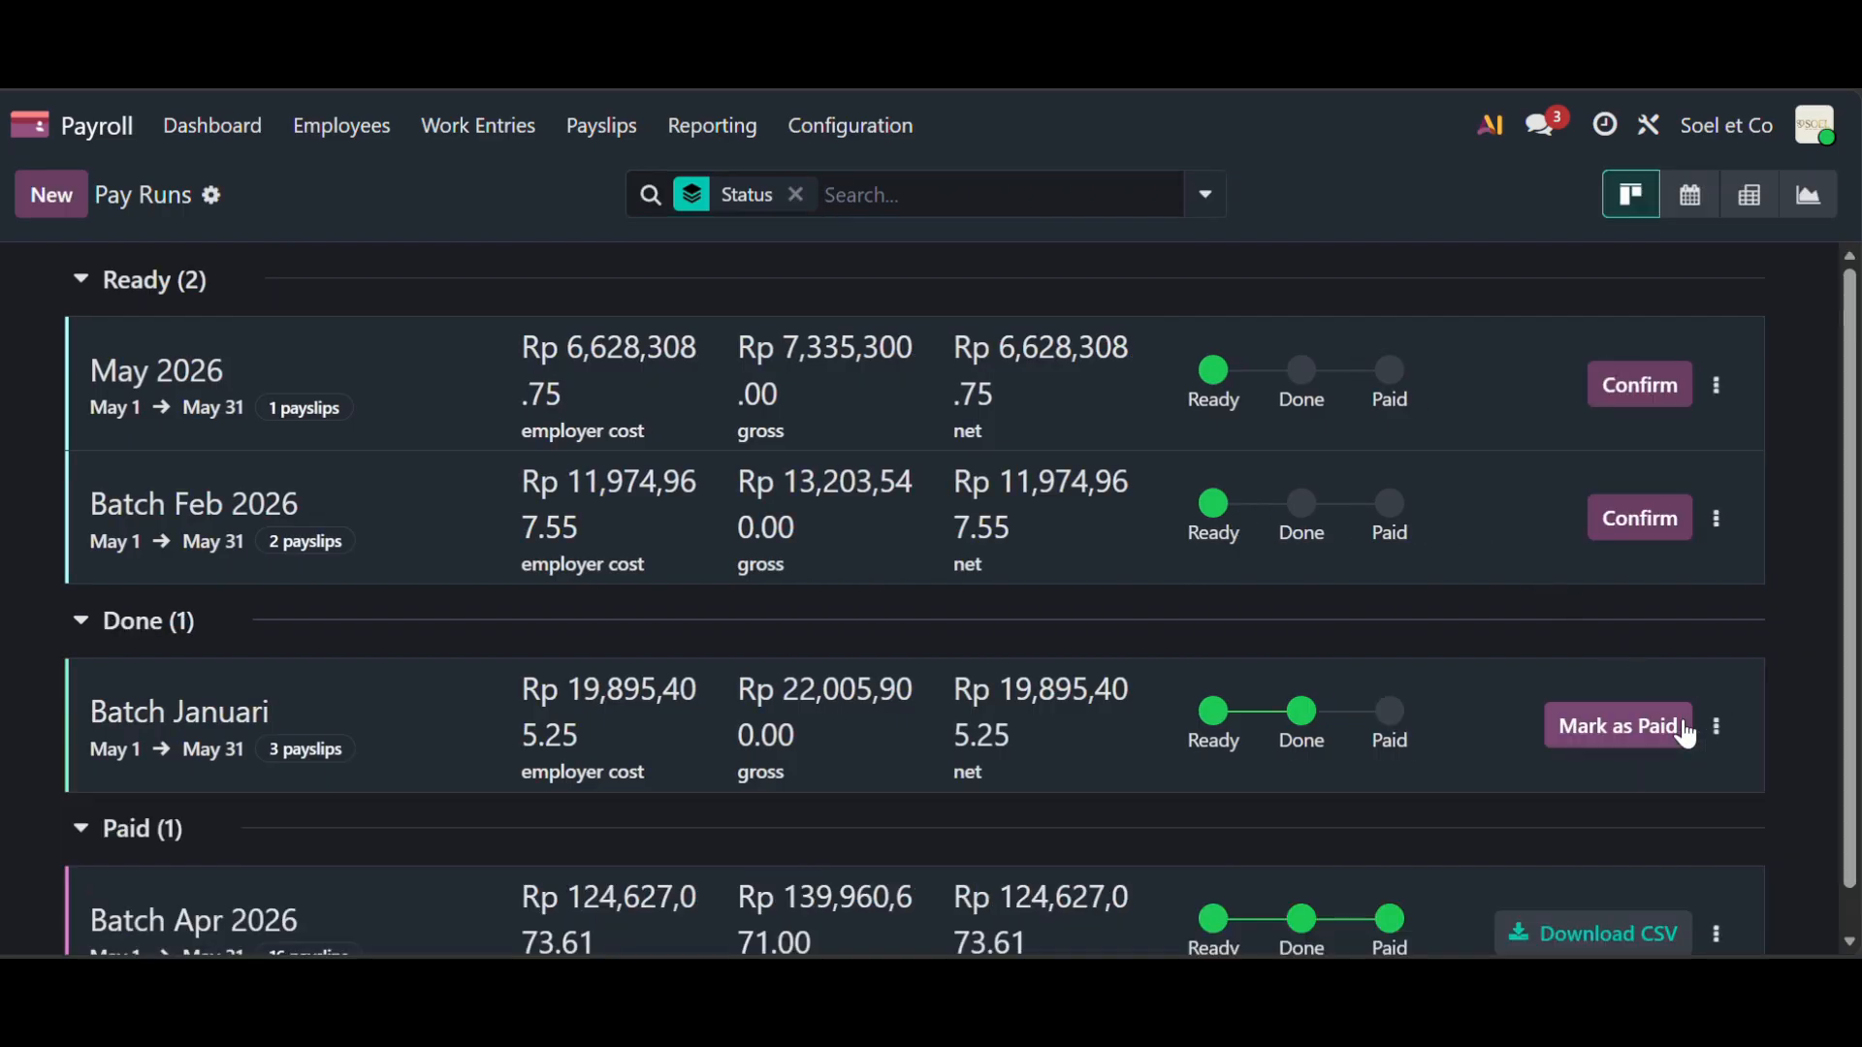
{"action": "scroll", "coordinate": [1651, 747], "scroll_direction": "down", "scroll_amount": 1}
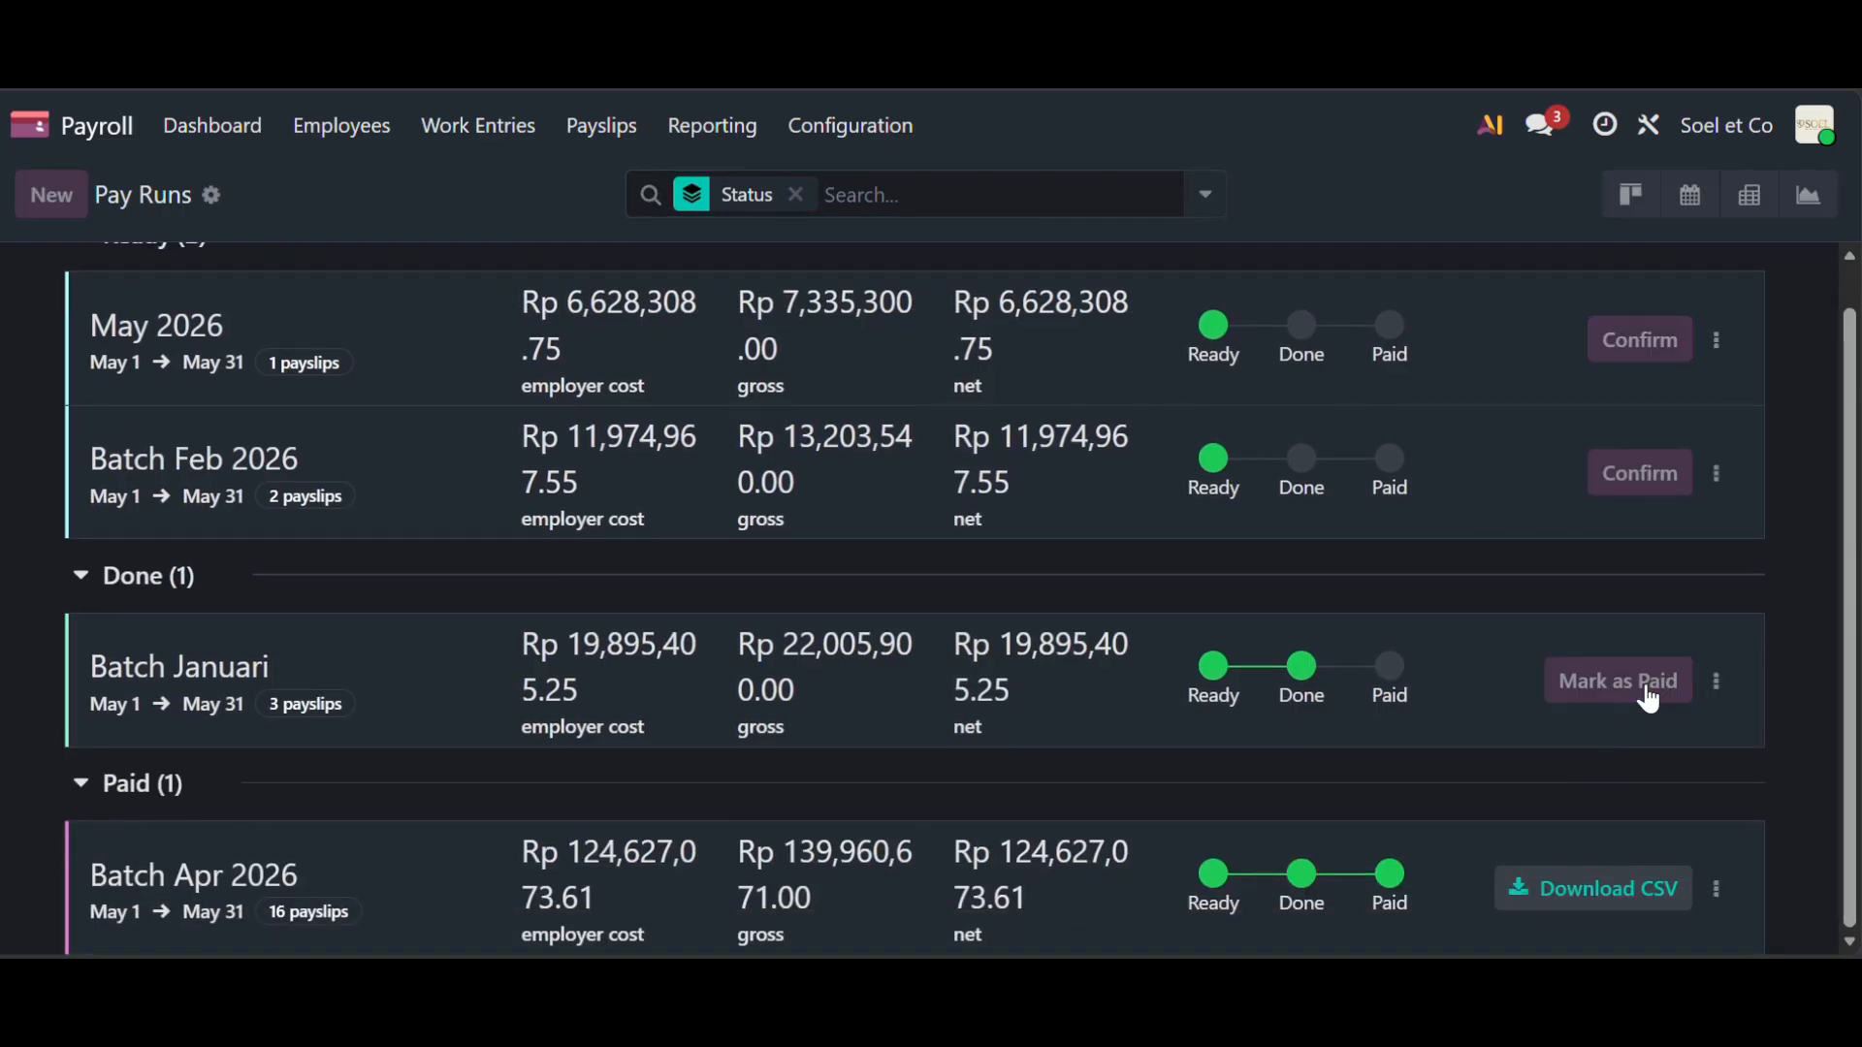
{"action": "left_click", "coordinate": [1647, 684]}
{"action": "left_click", "coordinate": [731, 128]}
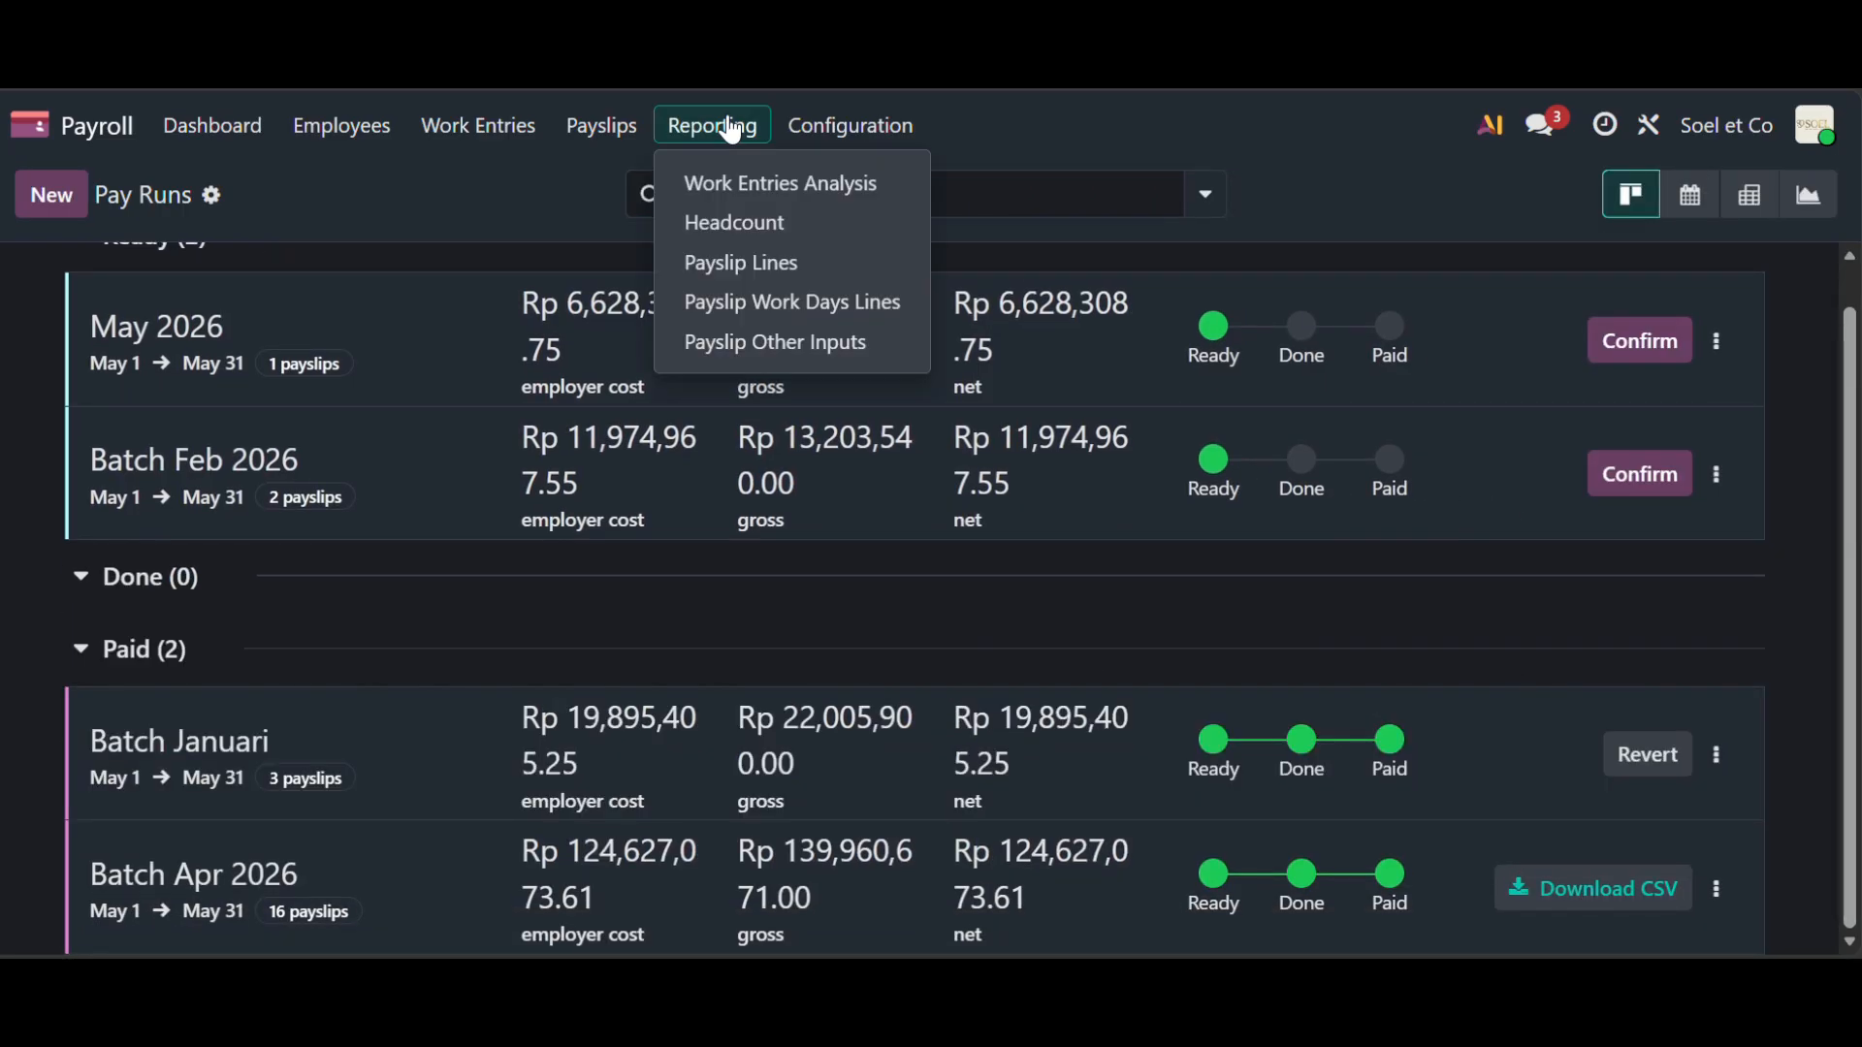
{"action": "left_click", "coordinate": [783, 185]}
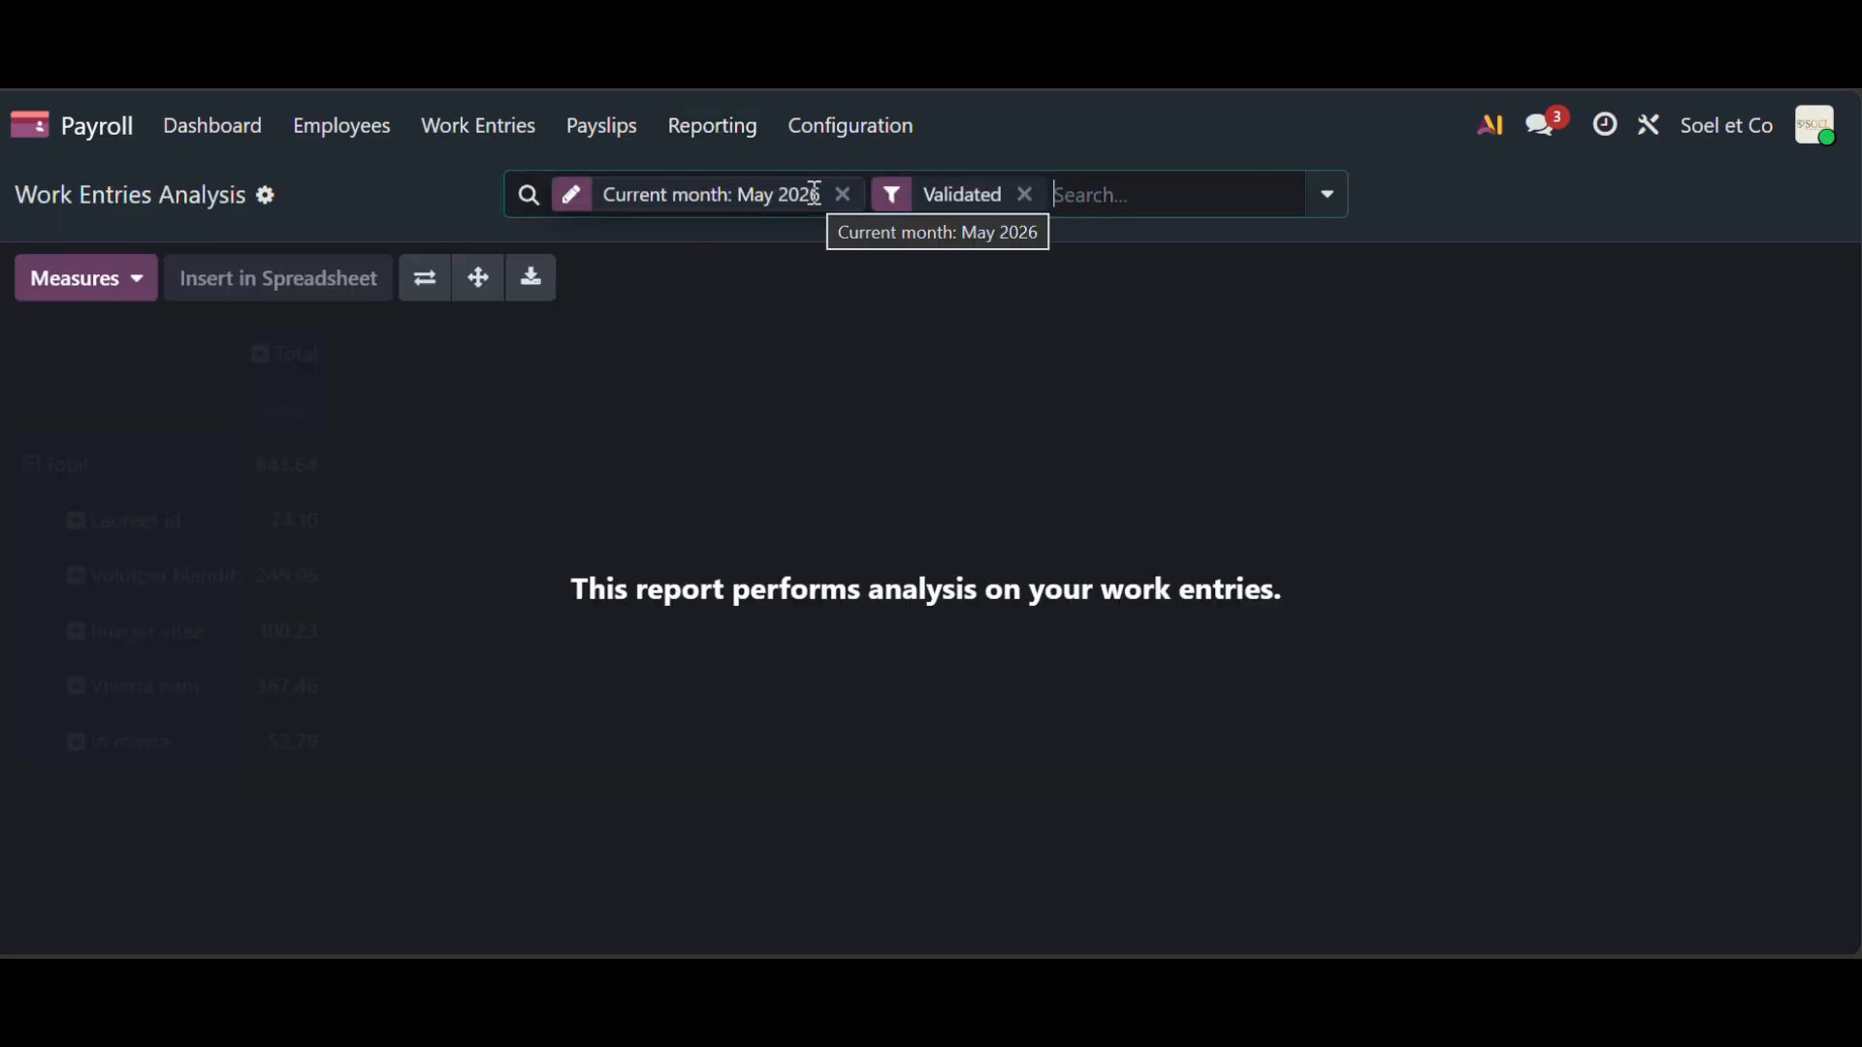
{"action": "left_click", "coordinate": [1028, 198]}
{"action": "left_click", "coordinate": [933, 197]}
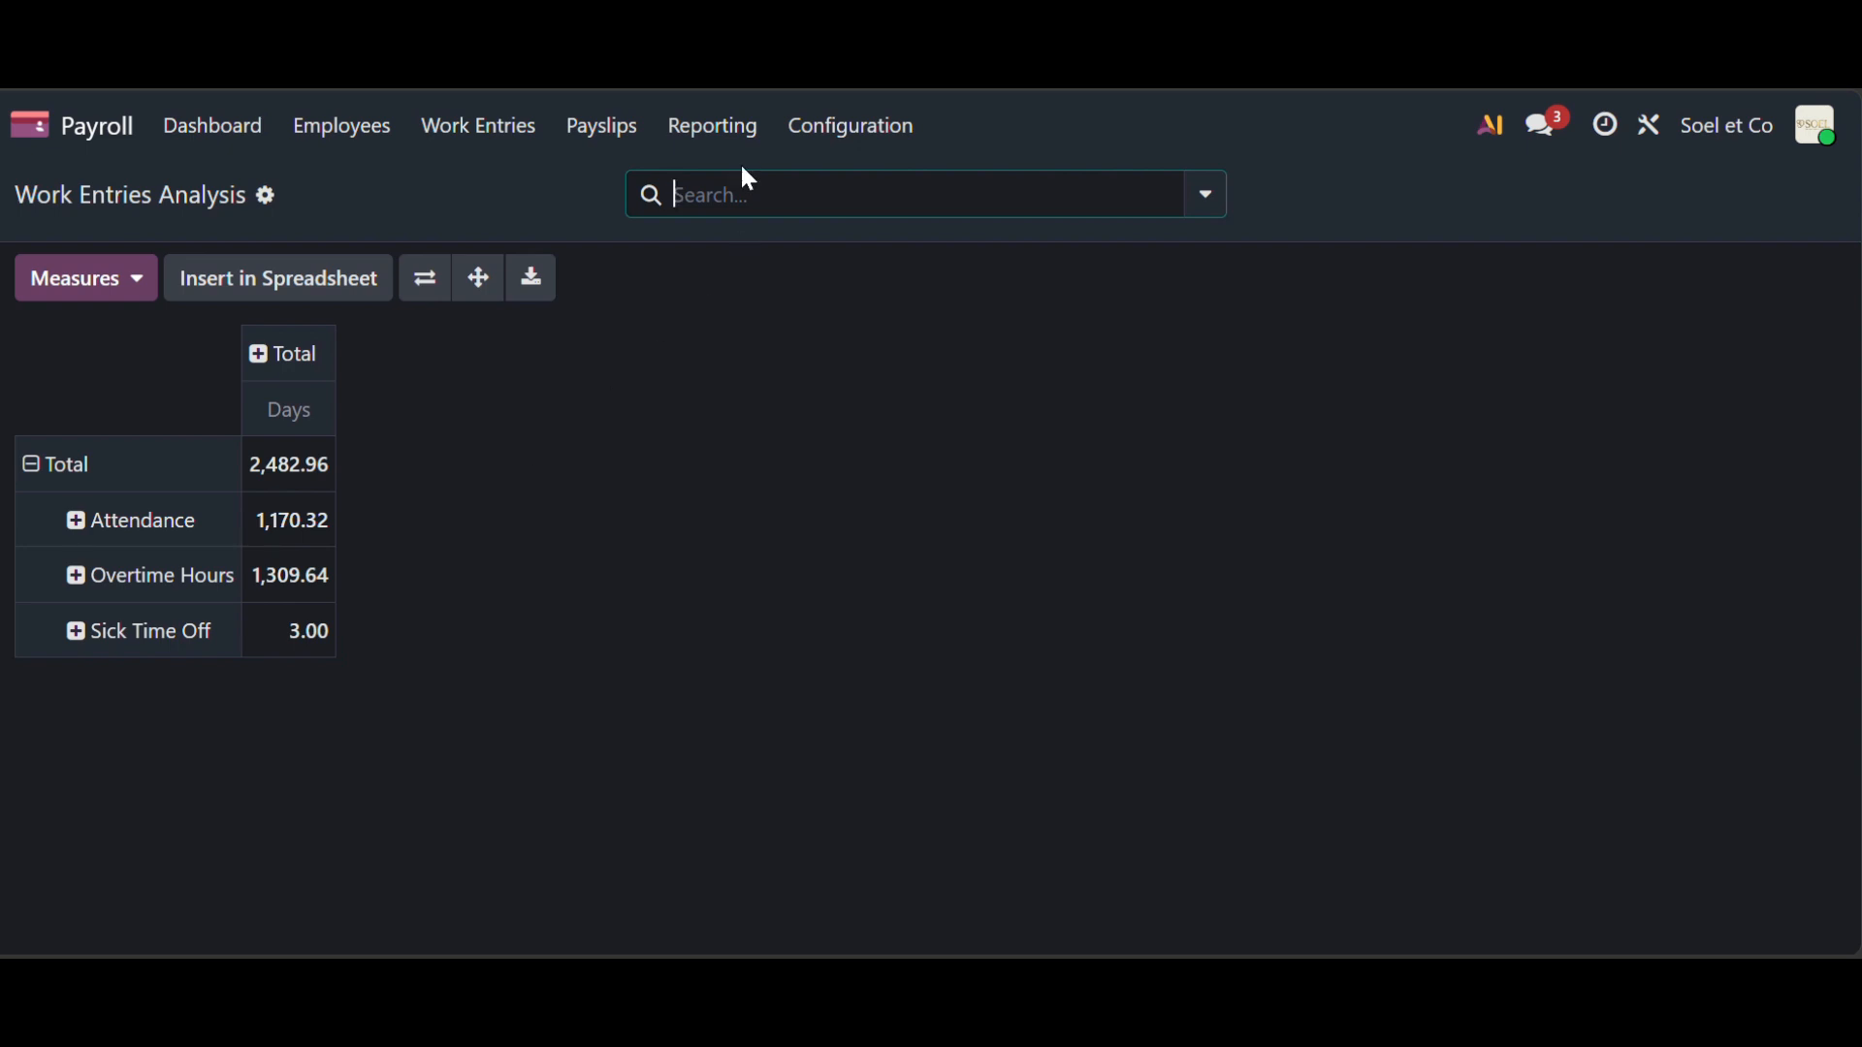
{"action": "left_click", "coordinate": [620, 127]}
{"action": "left_click", "coordinate": [628, 222]}
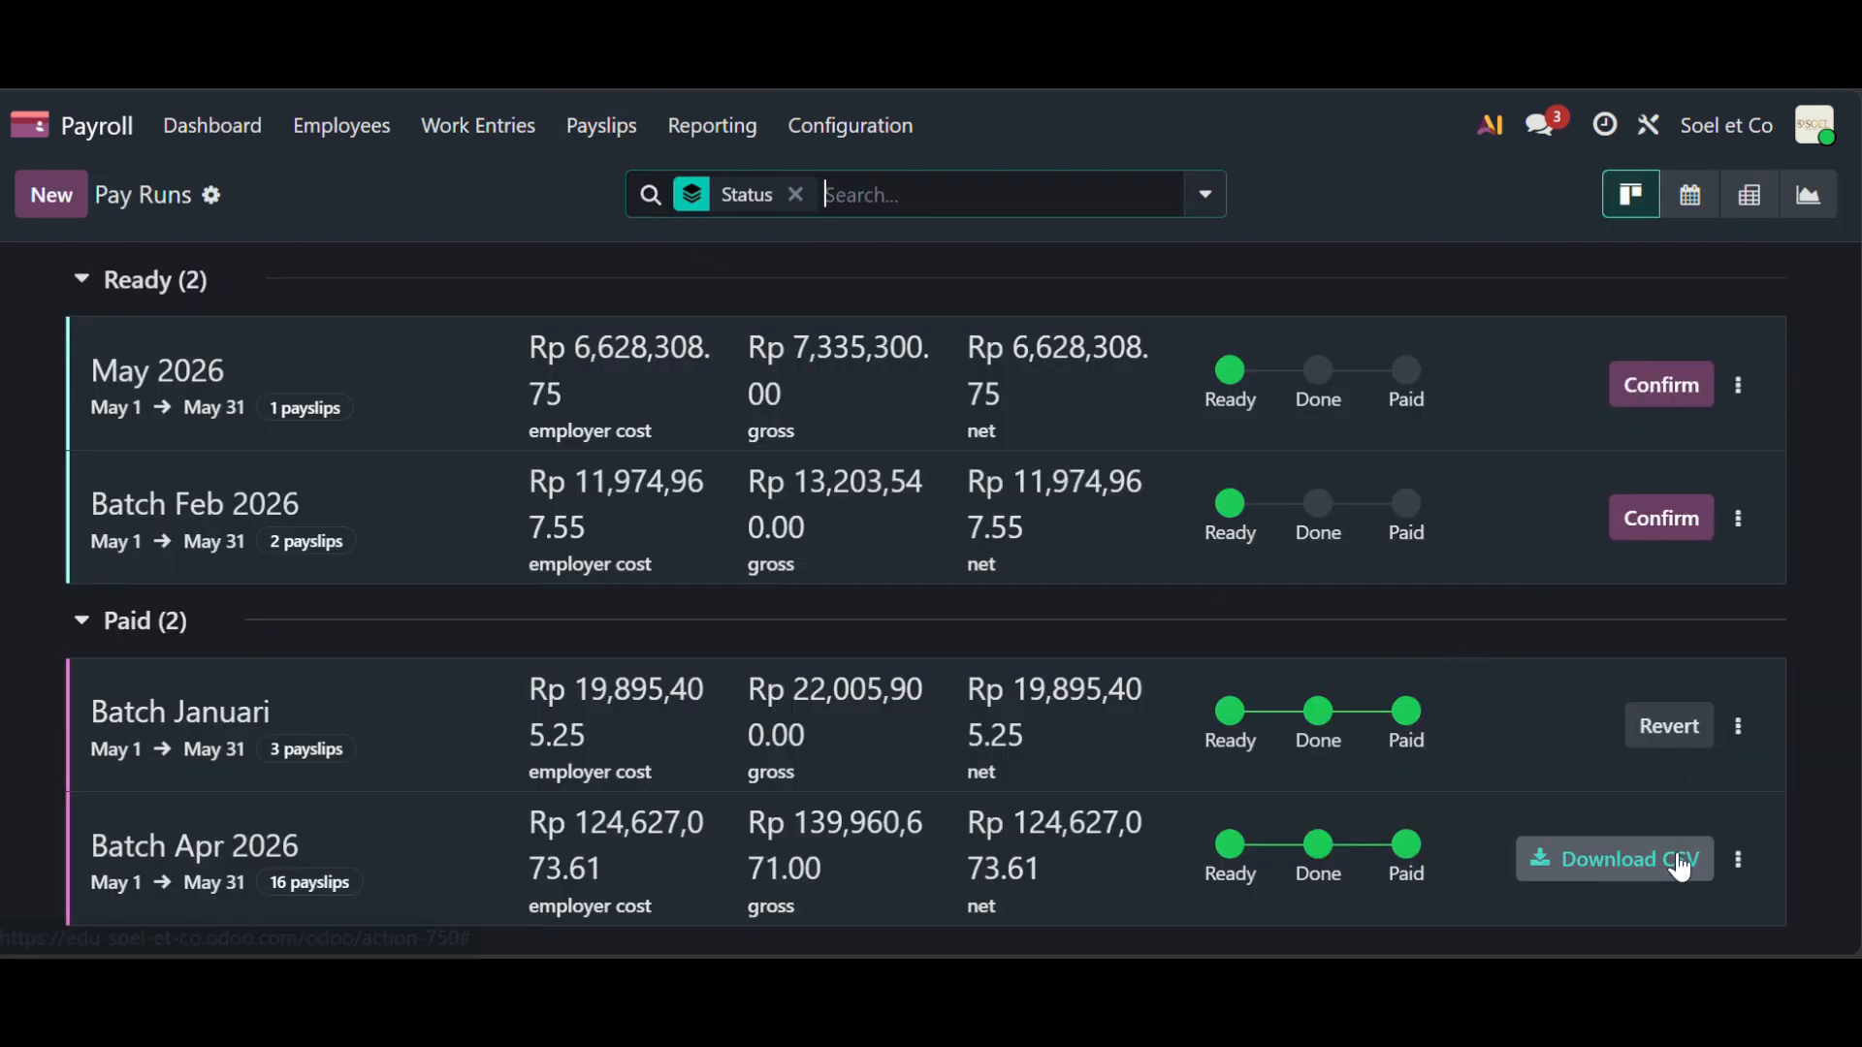
- Scroll through Batch Apr 2026's 16 paid payslips totalling Rp 124,627,073.61 net
{"action": "left_click", "coordinate": [474, 852]}
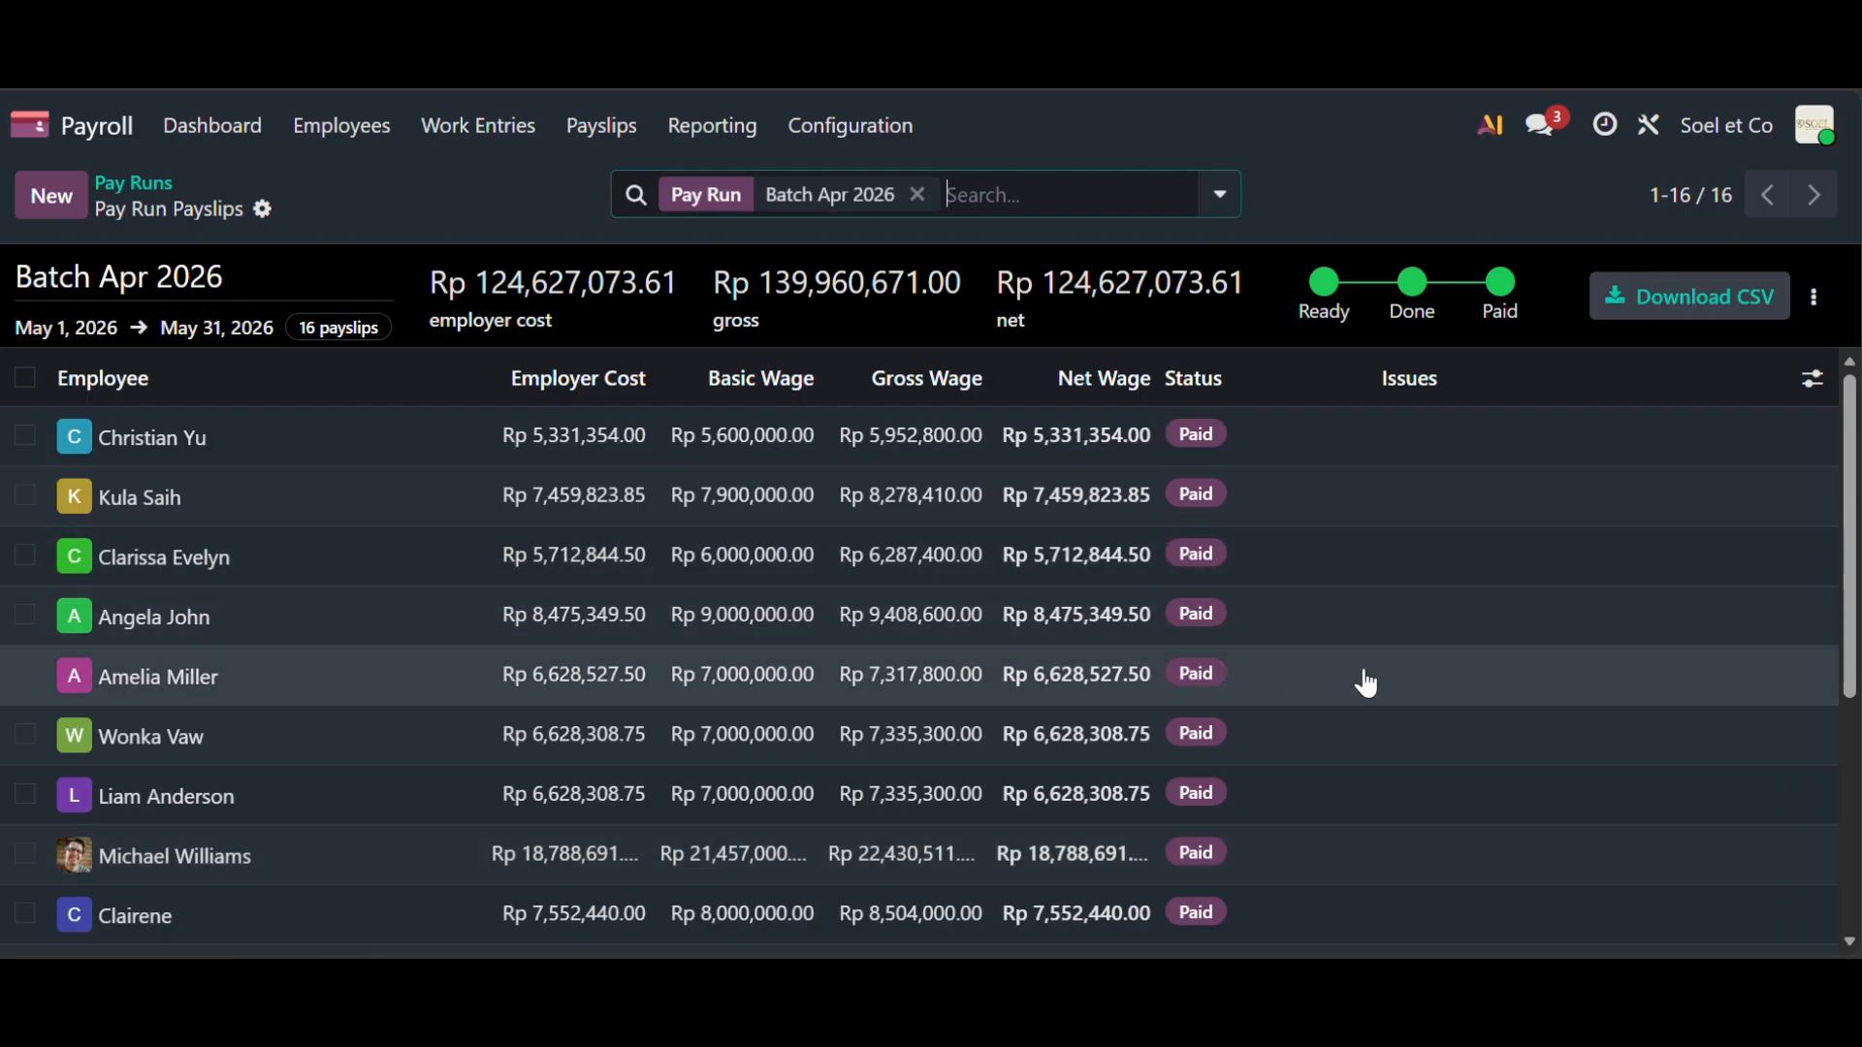
{"action": "scroll", "coordinate": [1367, 683], "scroll_direction": "down", "scroll_amount": 5}
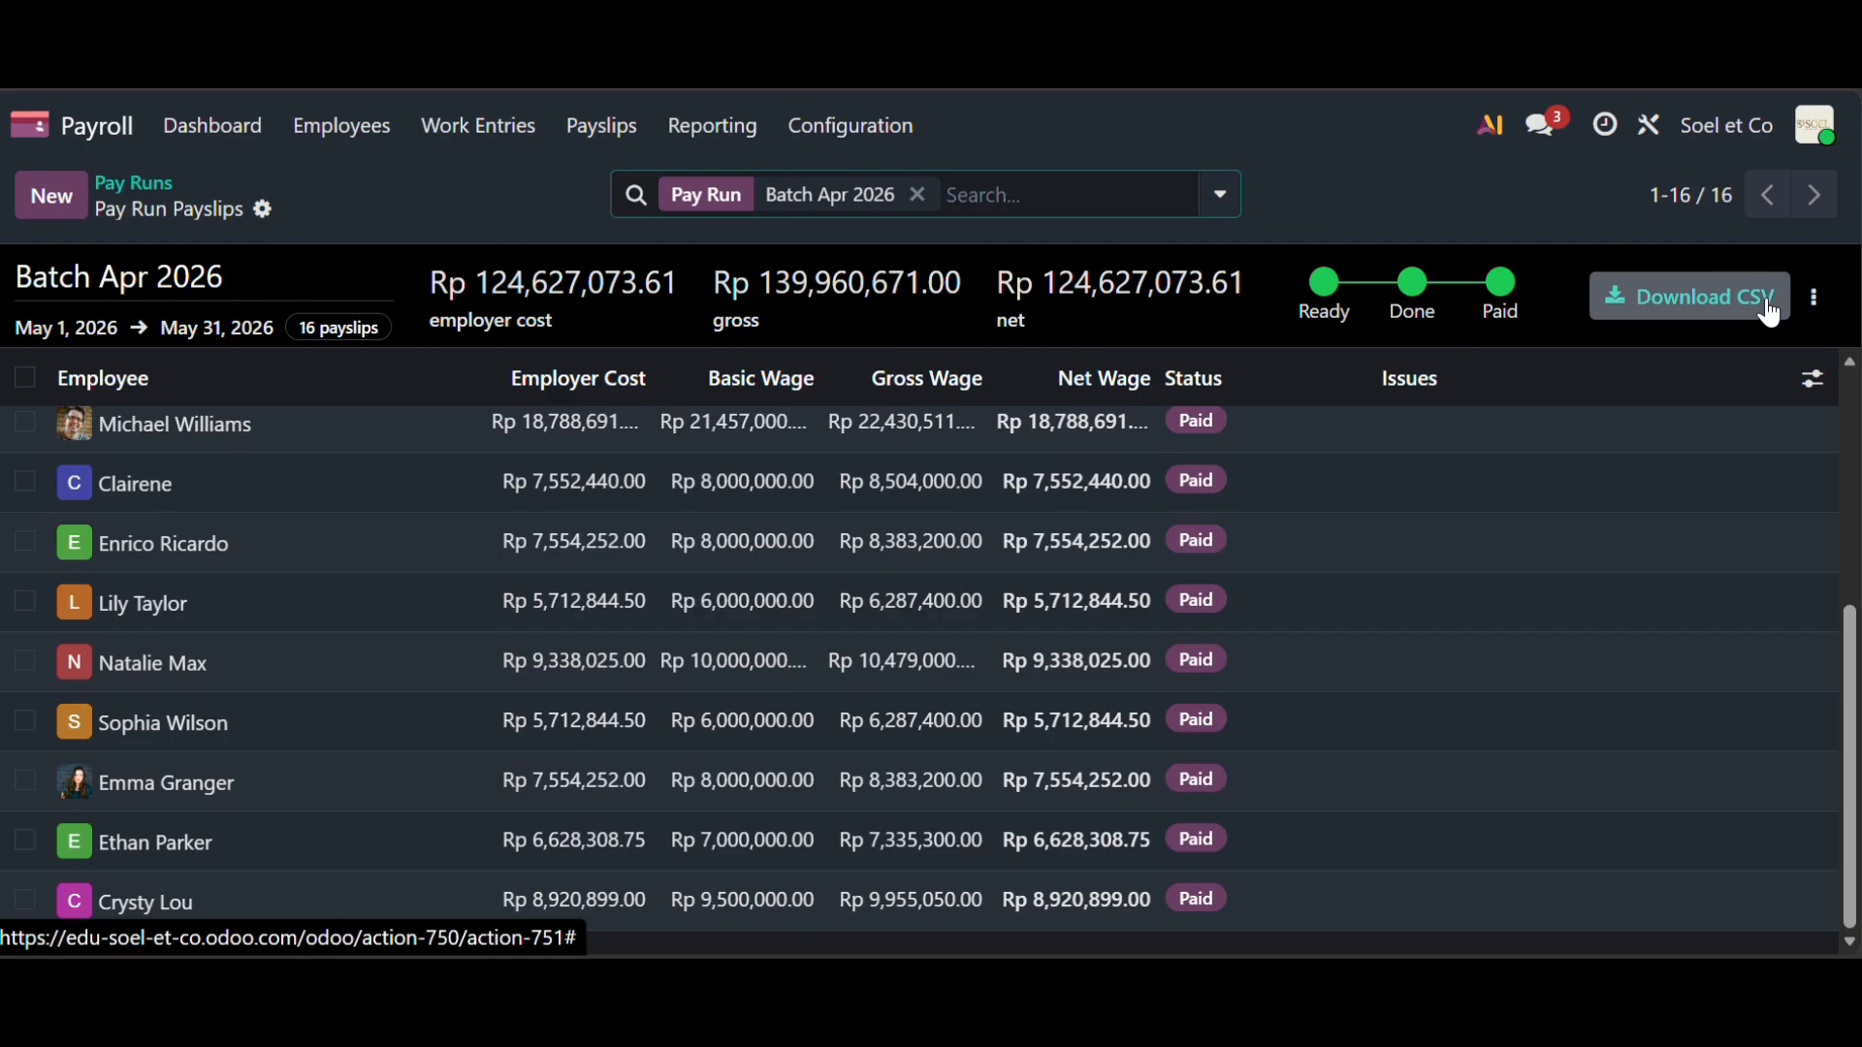
{"action": "scroll", "coordinate": [1235, 582], "scroll_direction": "up", "scroll_amount": 5}
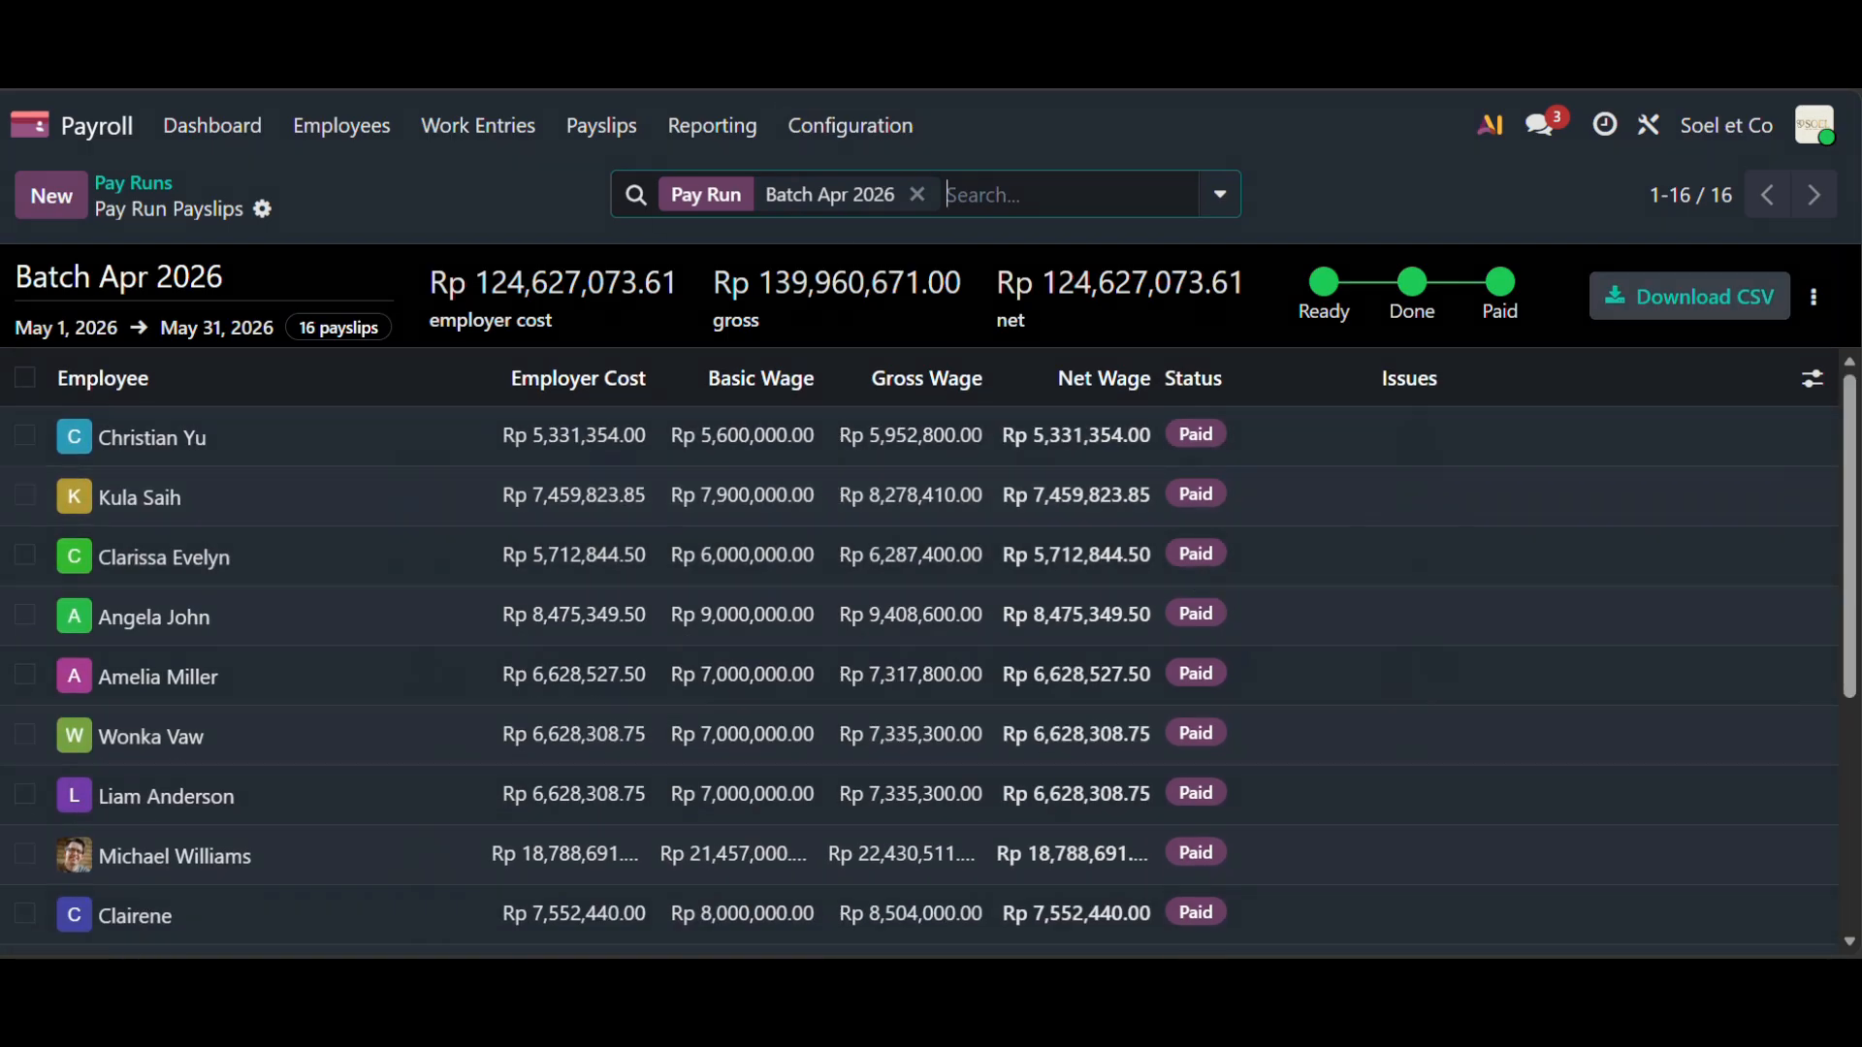
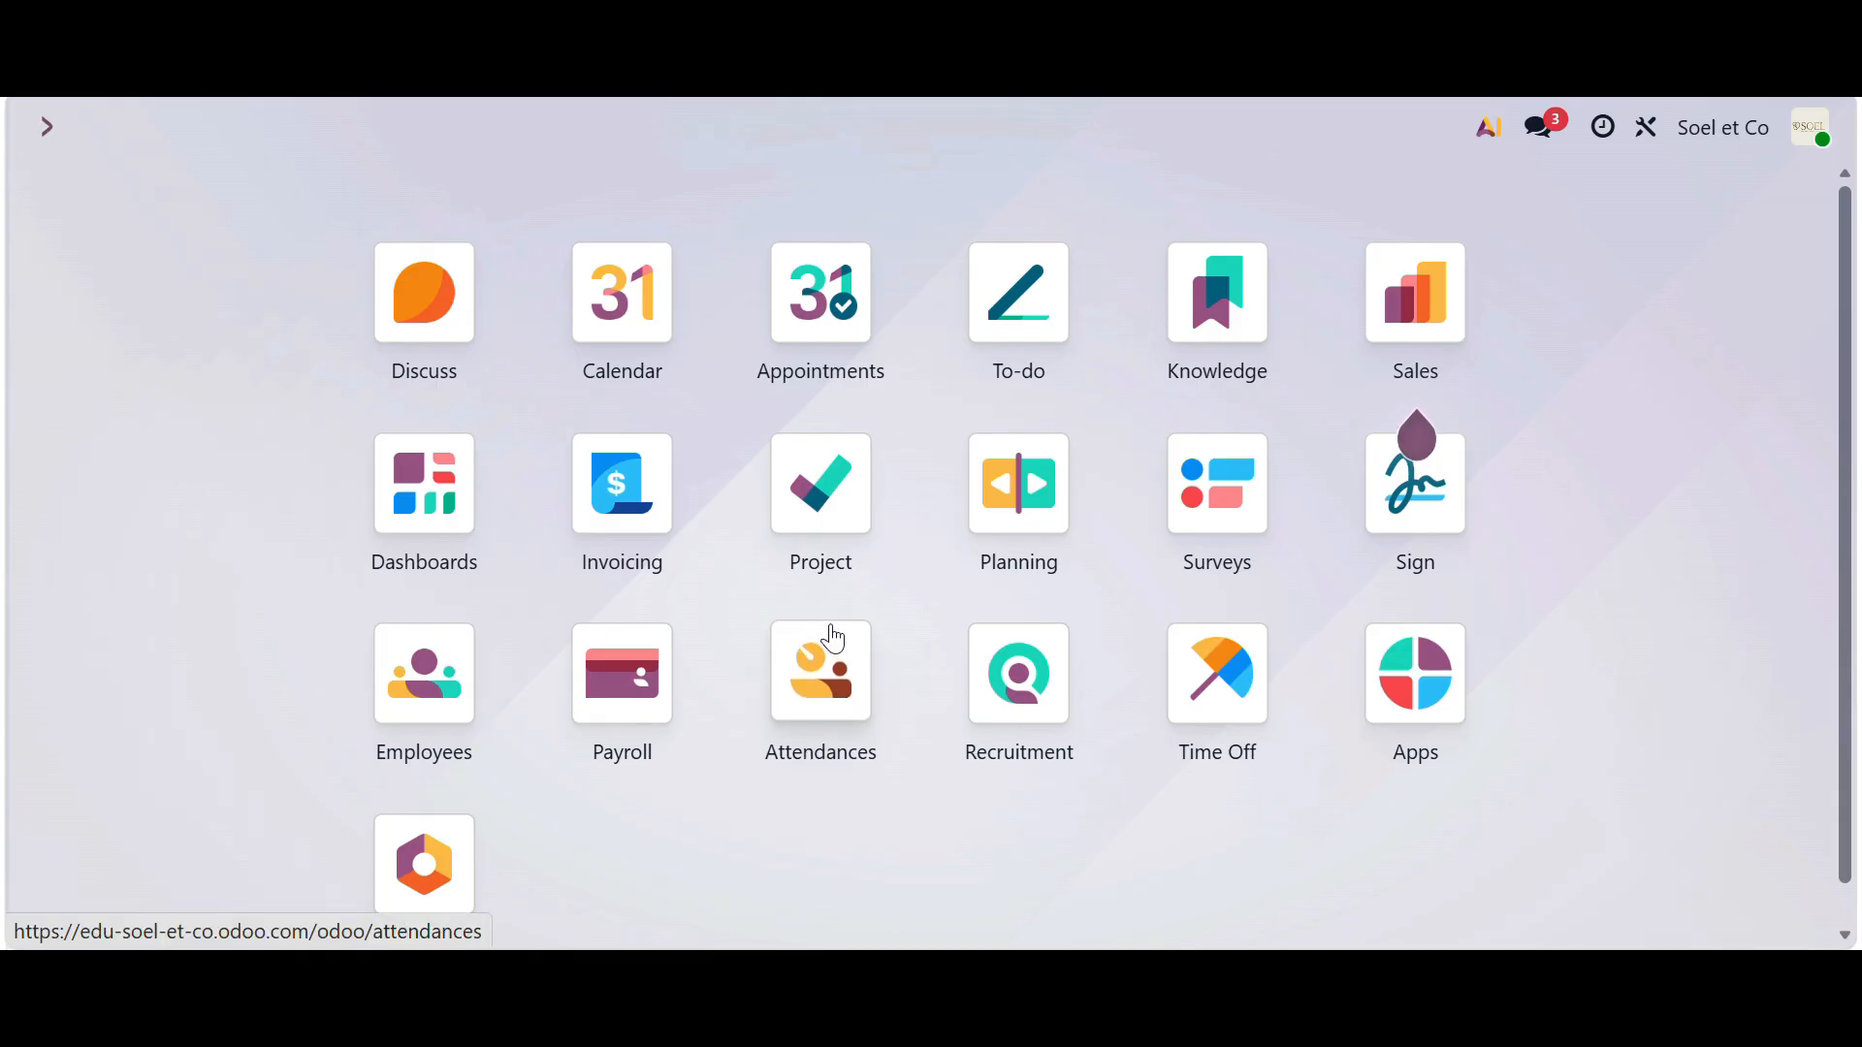
- Open the Attendances app and launch its onboarding setup from Configuration
{"action": "left_click", "coordinate": [817, 680]}
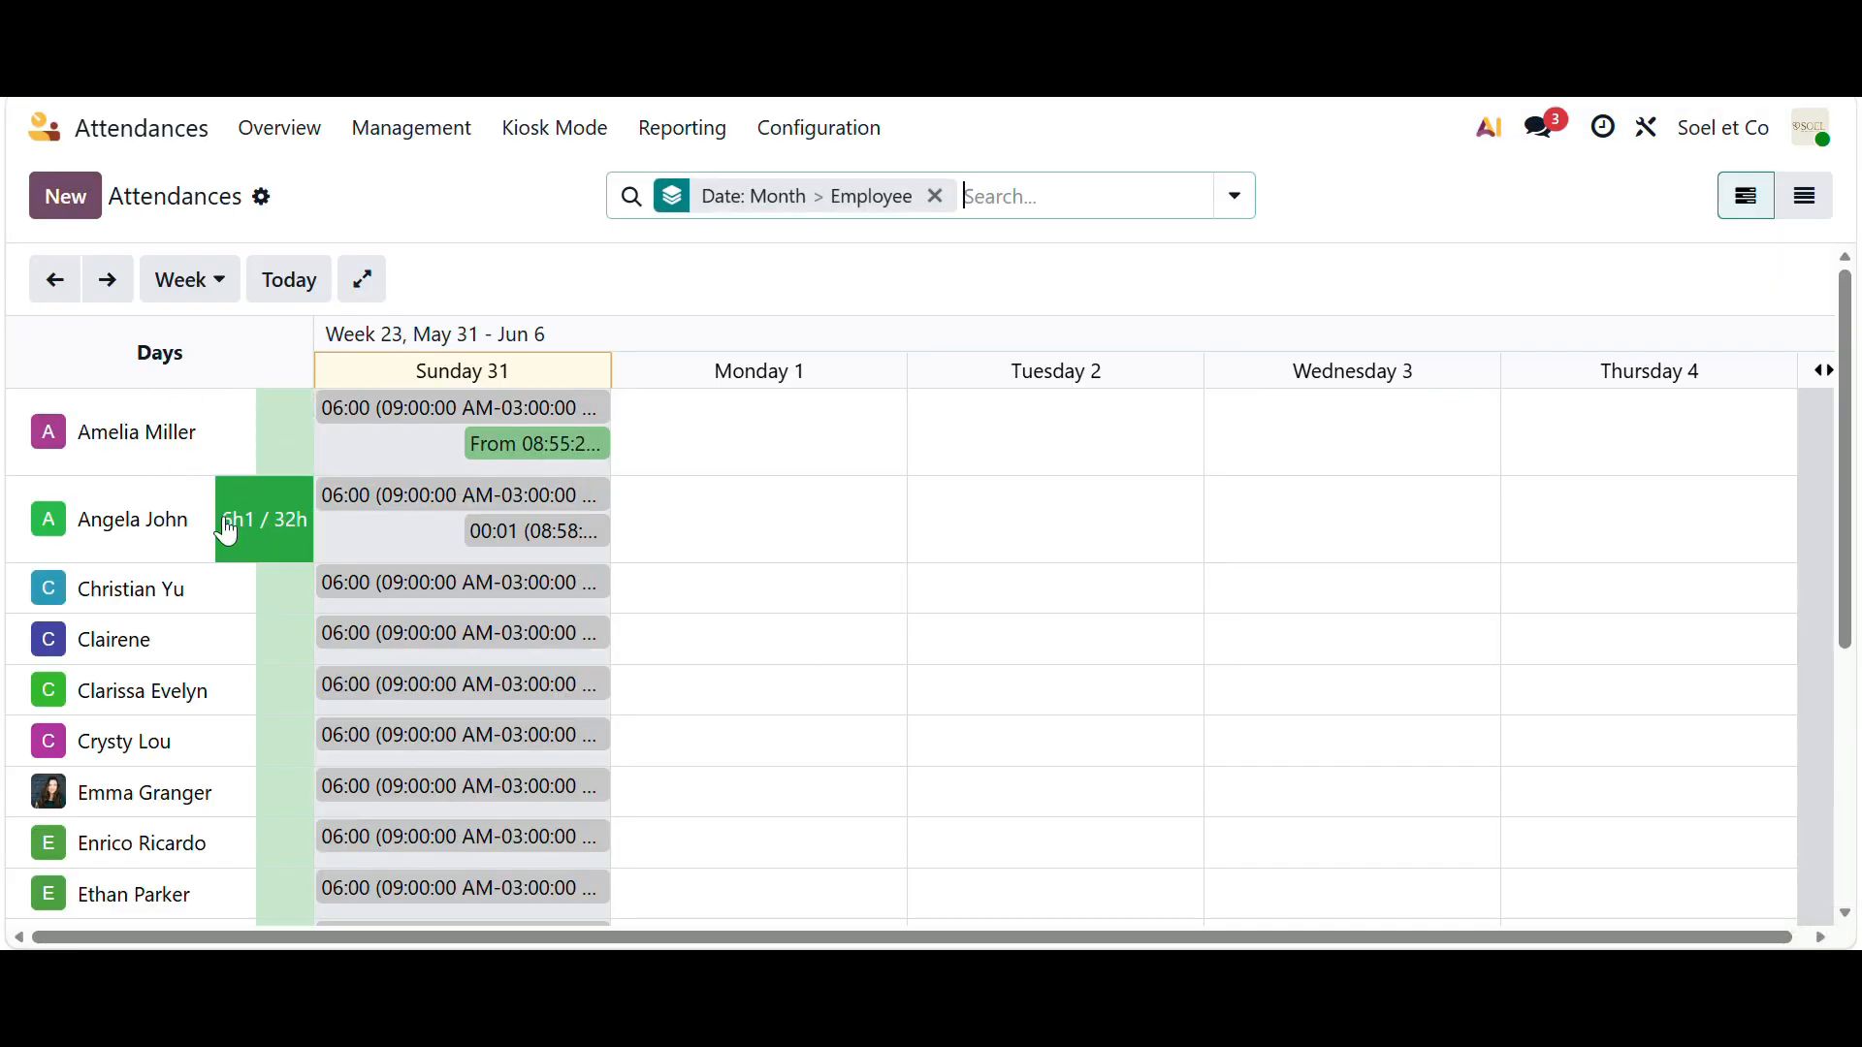
{"action": "scroll", "coordinate": [200, 532], "scroll_direction": "down", "scroll_amount": 4}
{"action": "scroll", "coordinate": [206, 537], "scroll_direction": "up", "scroll_amount": 4}
{"action": "left_click", "coordinate": [834, 134]}
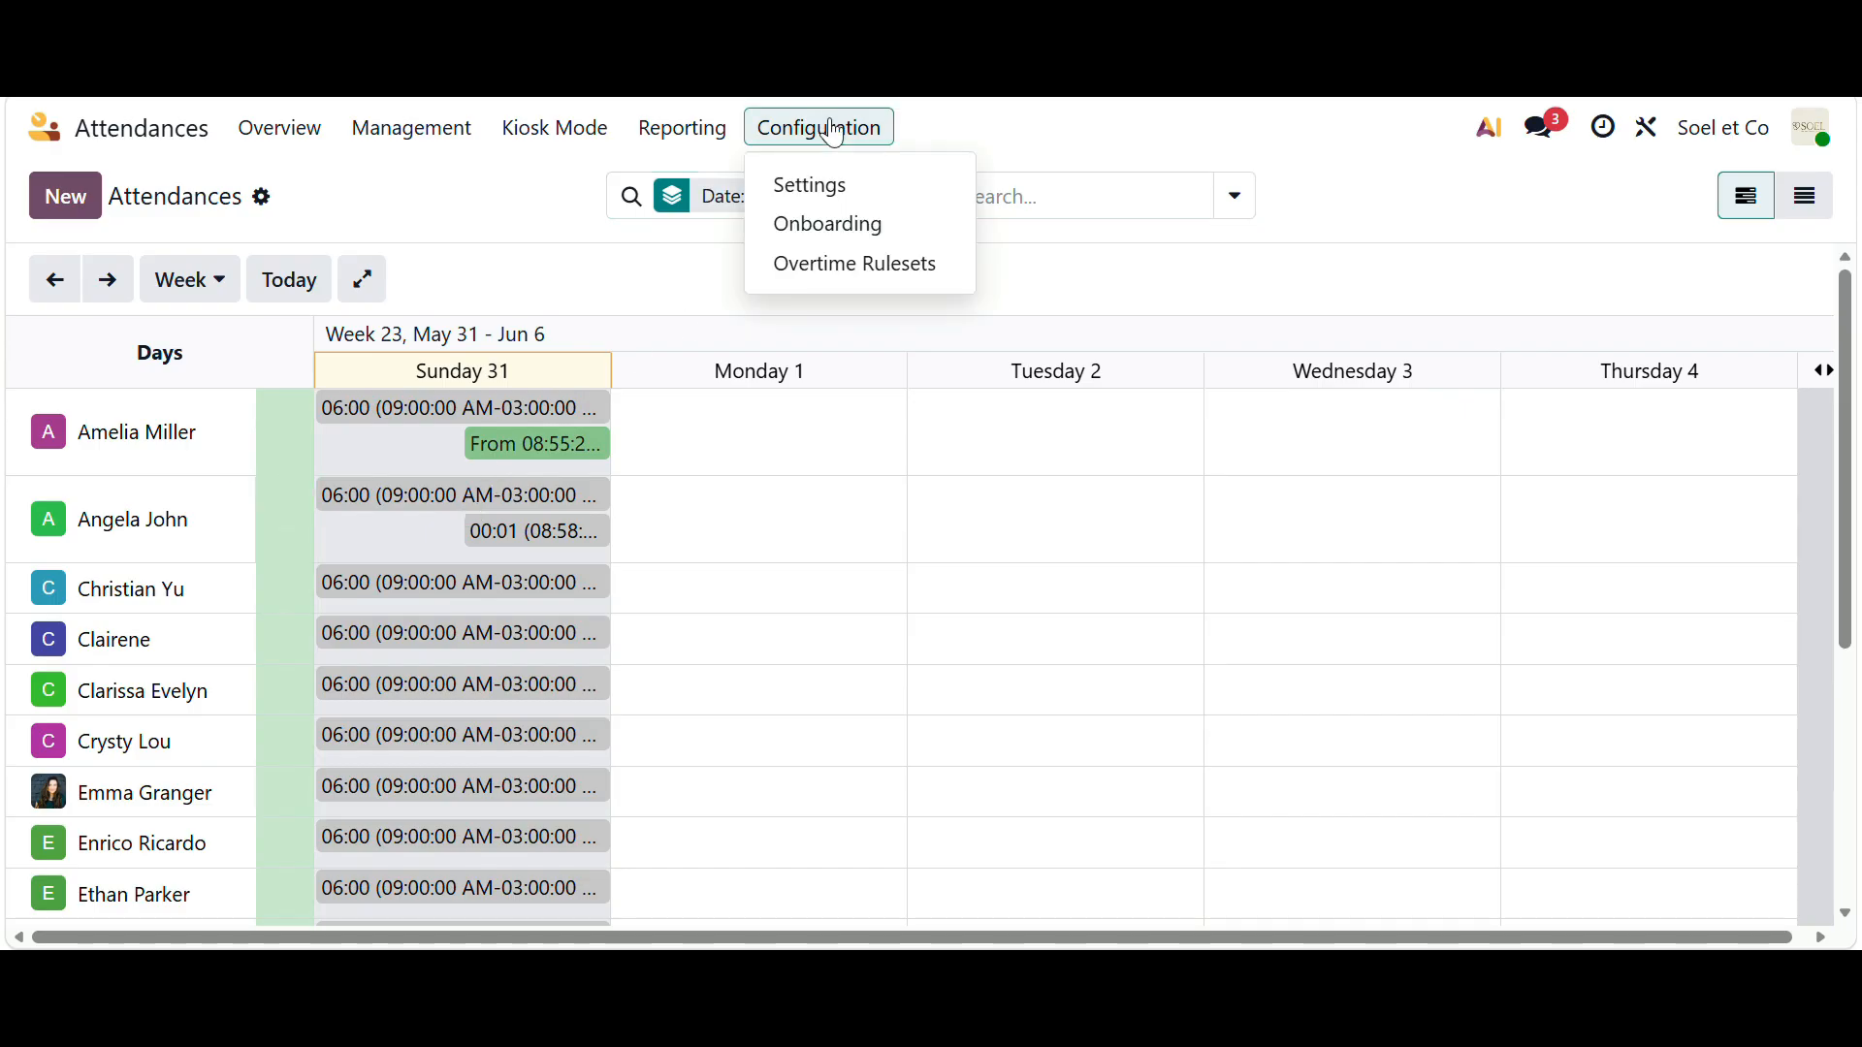
{"action": "left_click", "coordinate": [834, 225]}
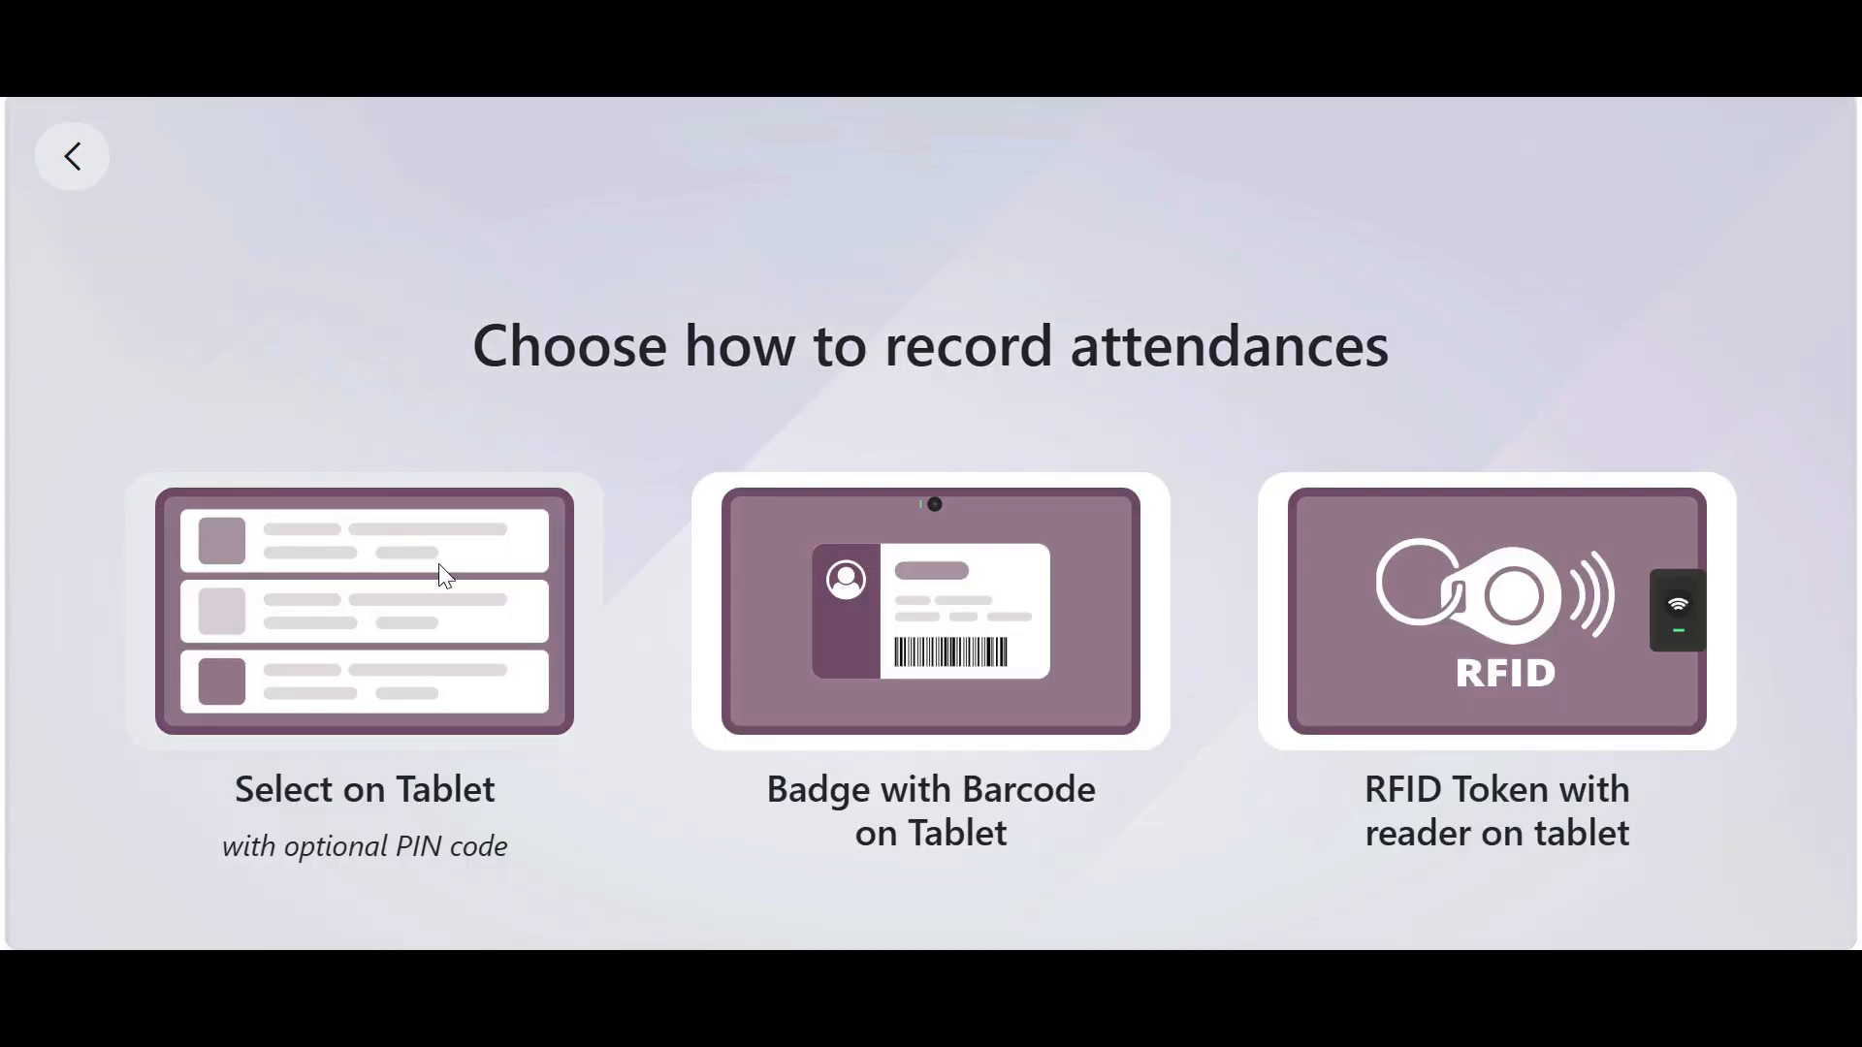
- Set the kiosk to tablet selection and check in the Production Staff employee
{"action": "left_click", "coordinate": [442, 565]}
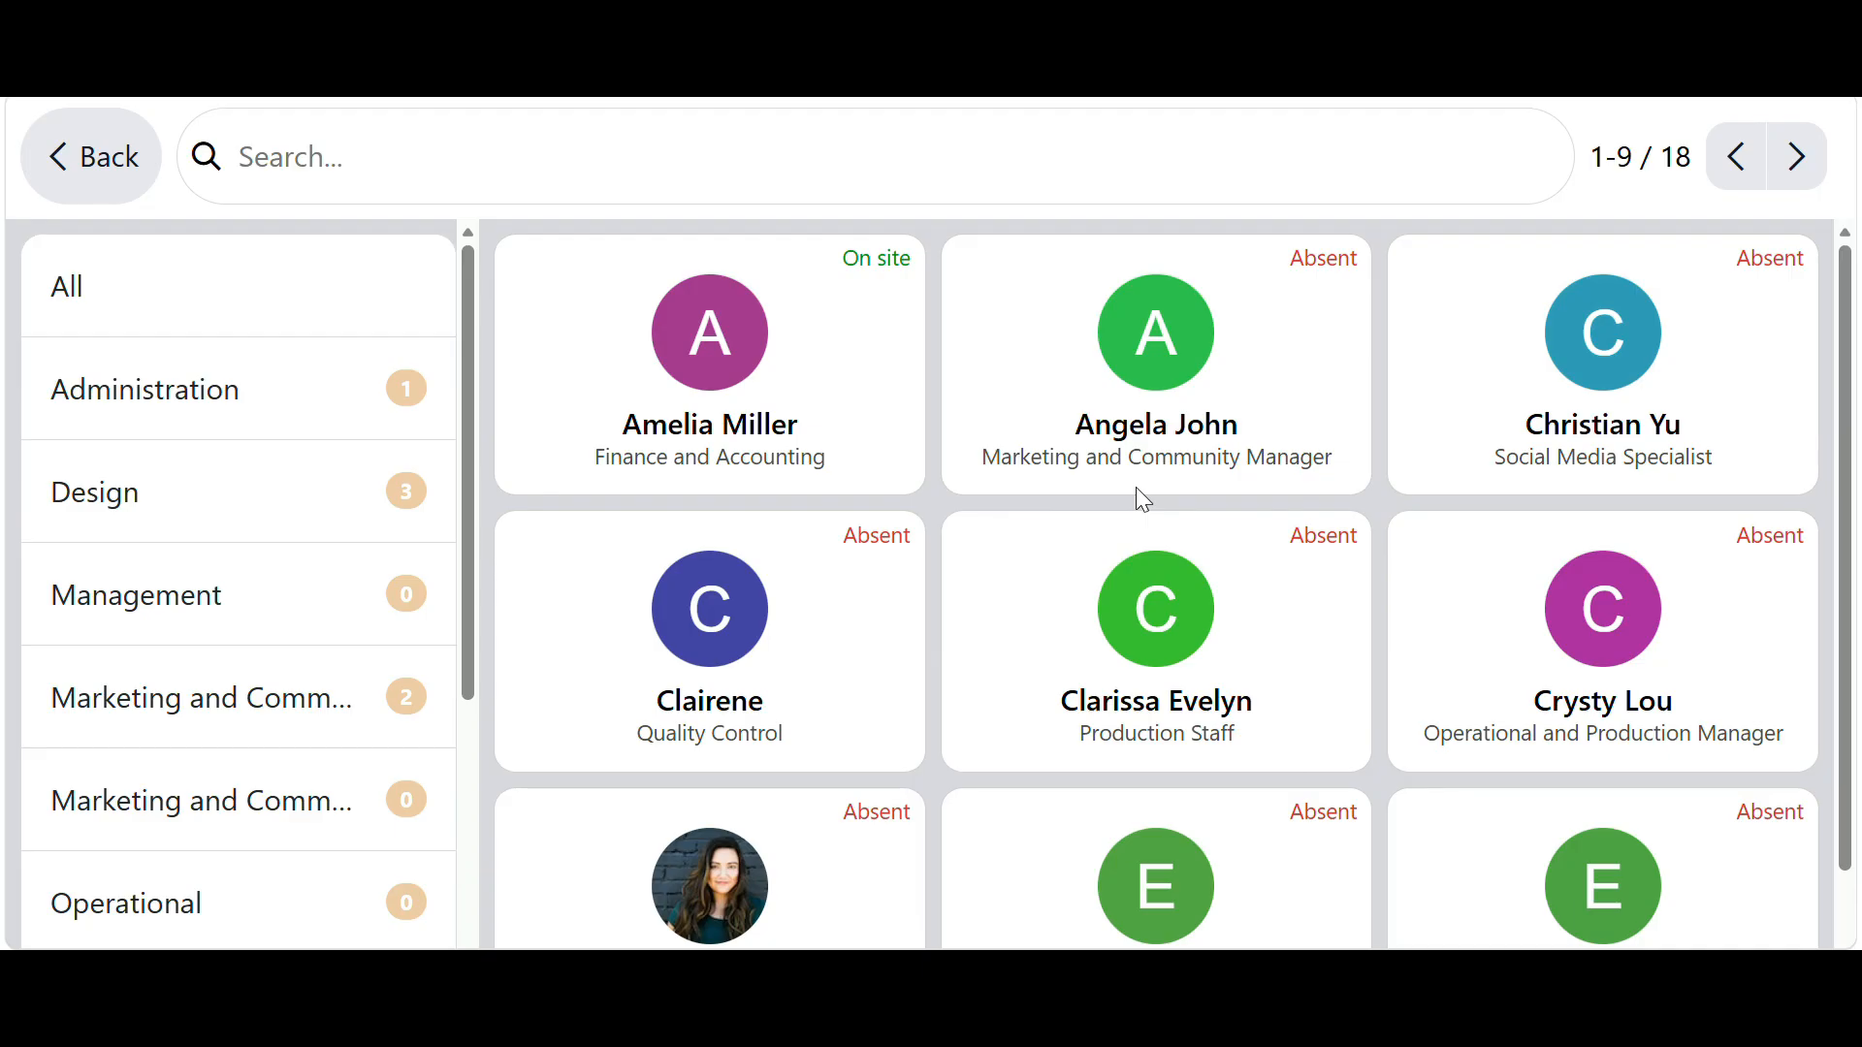
{"action": "left_click", "coordinate": [1140, 598]}
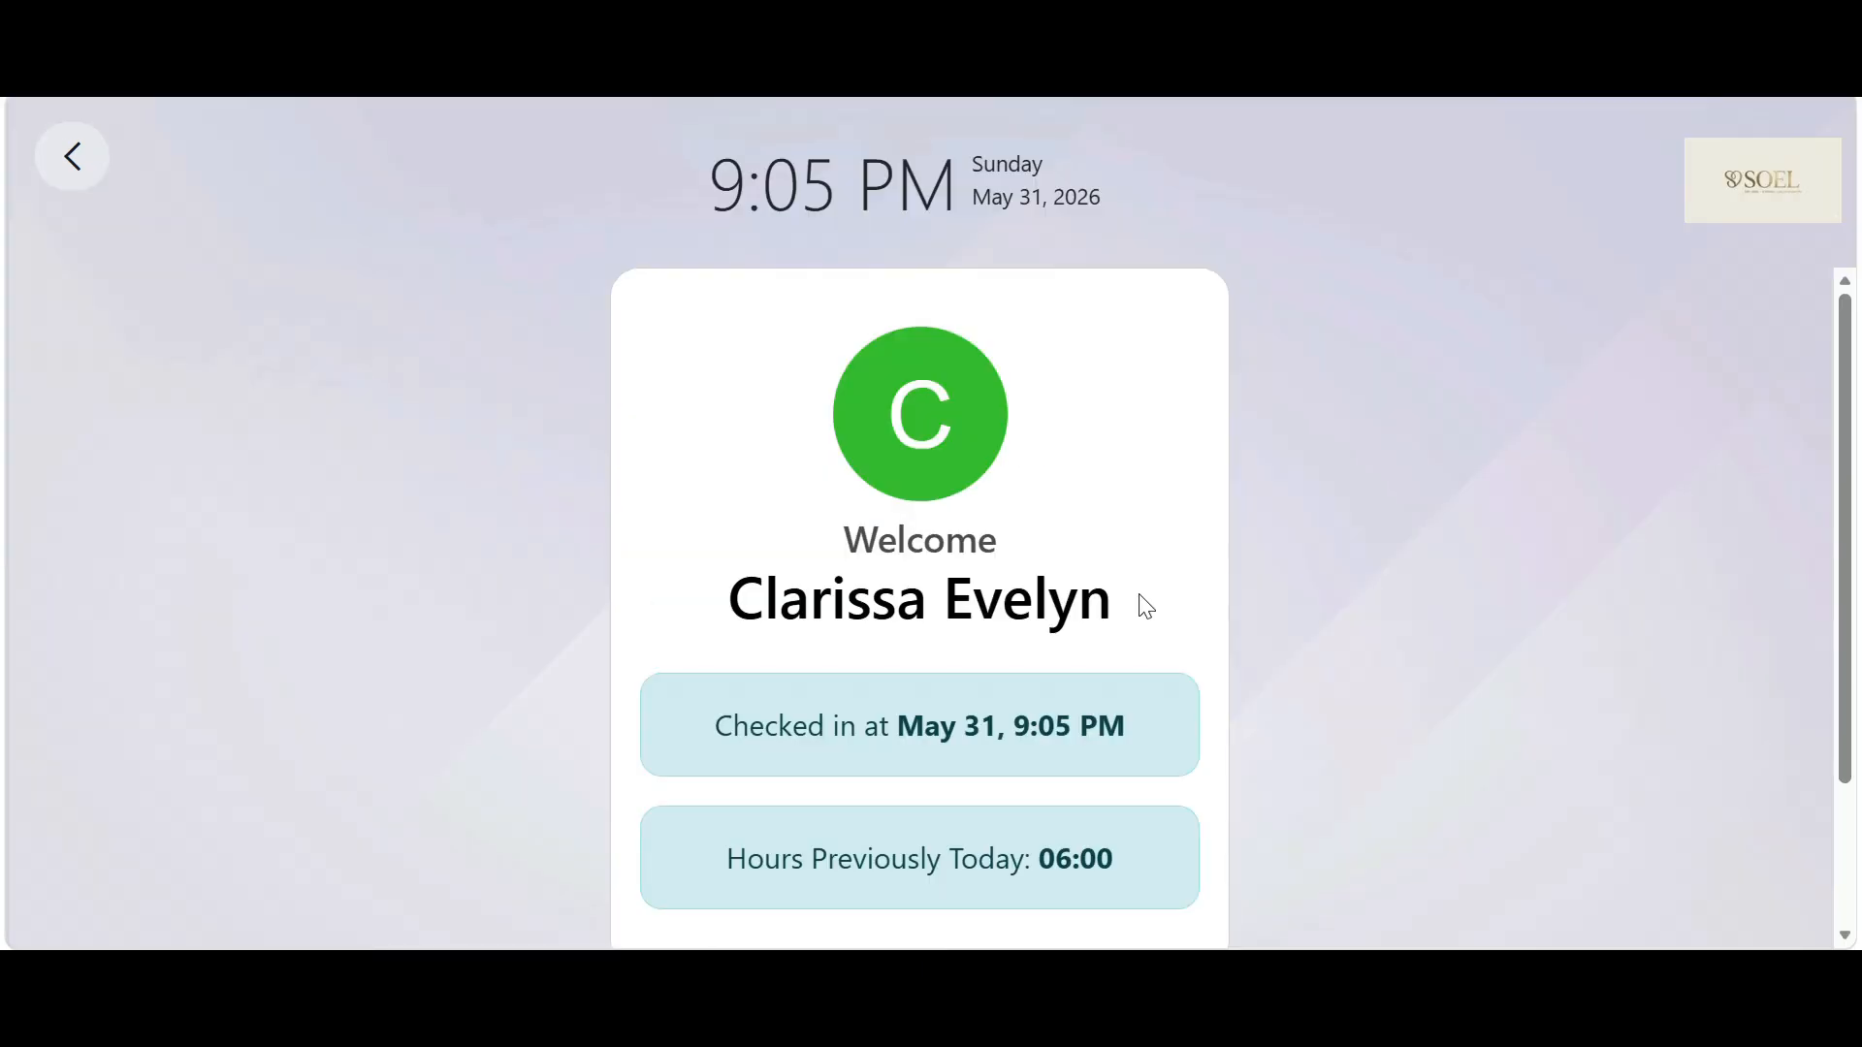
{"action": "scroll", "coordinate": [1028, 349], "scroll_direction": "down", "scroll_amount": 2}
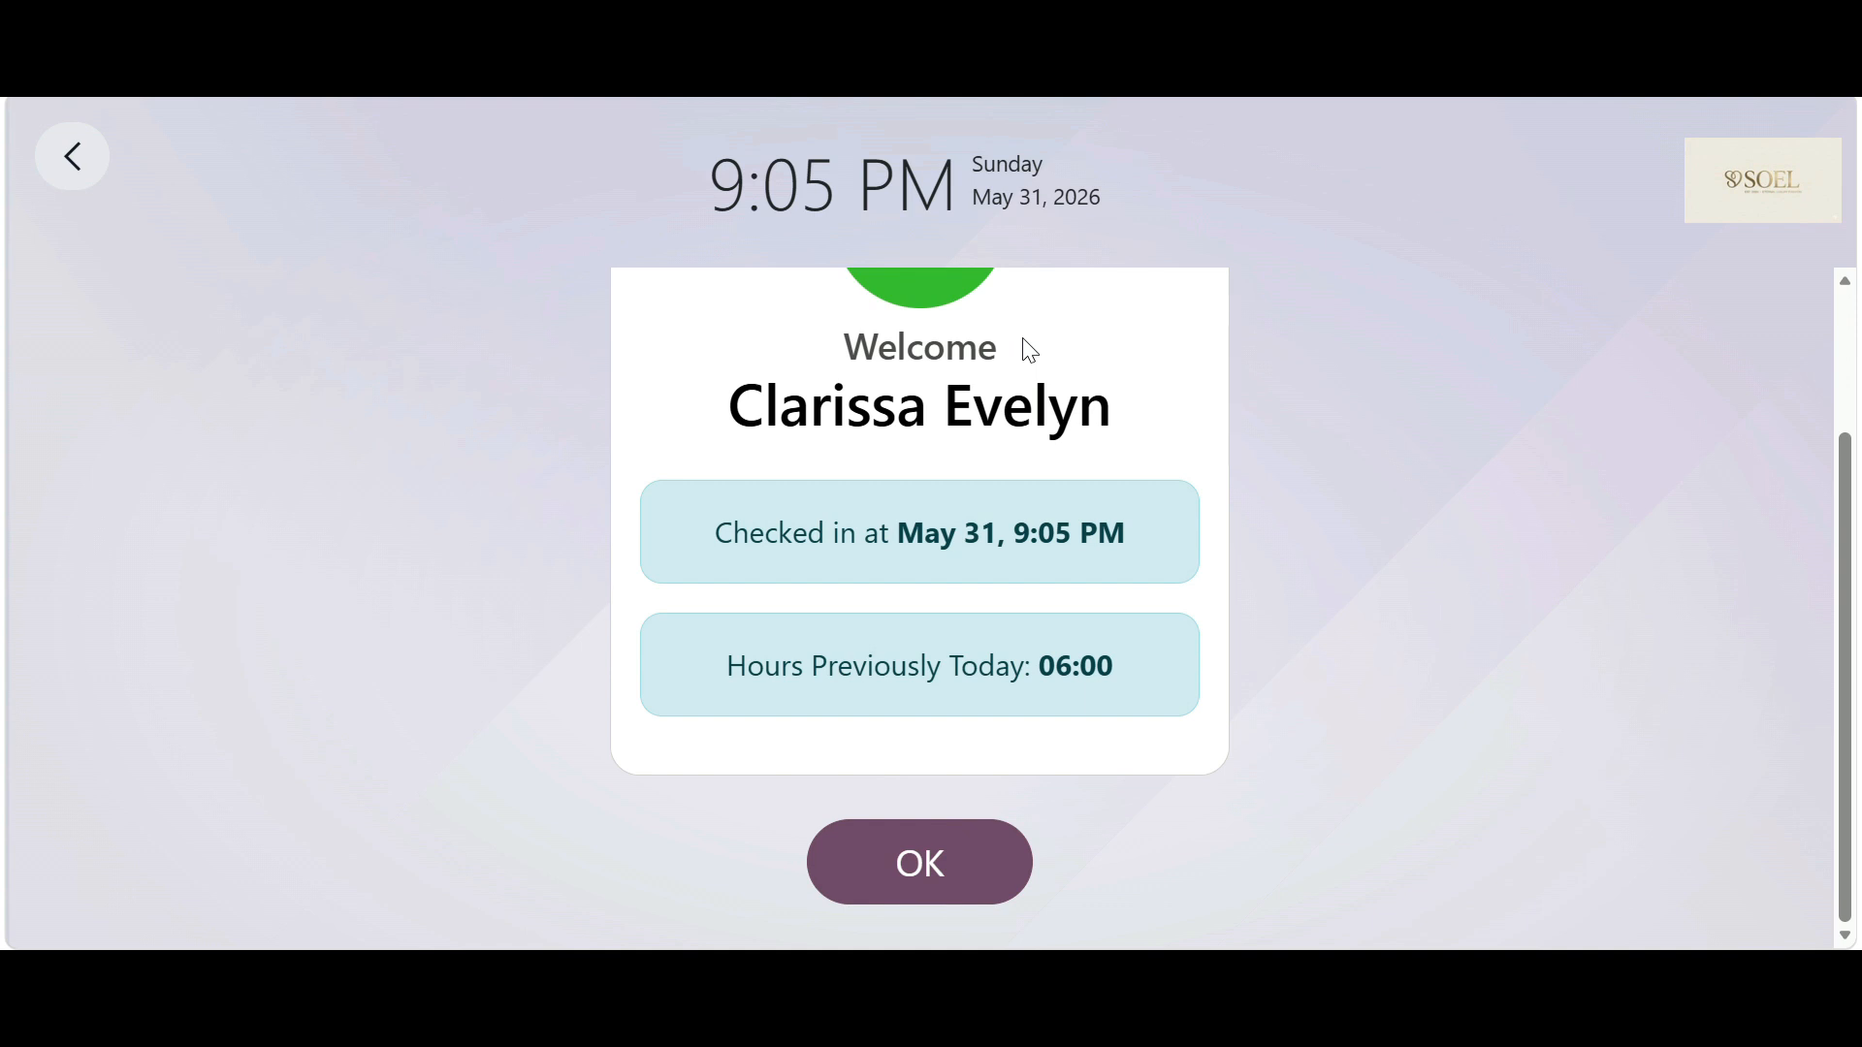
{"action": "left_click", "coordinate": [944, 864]}
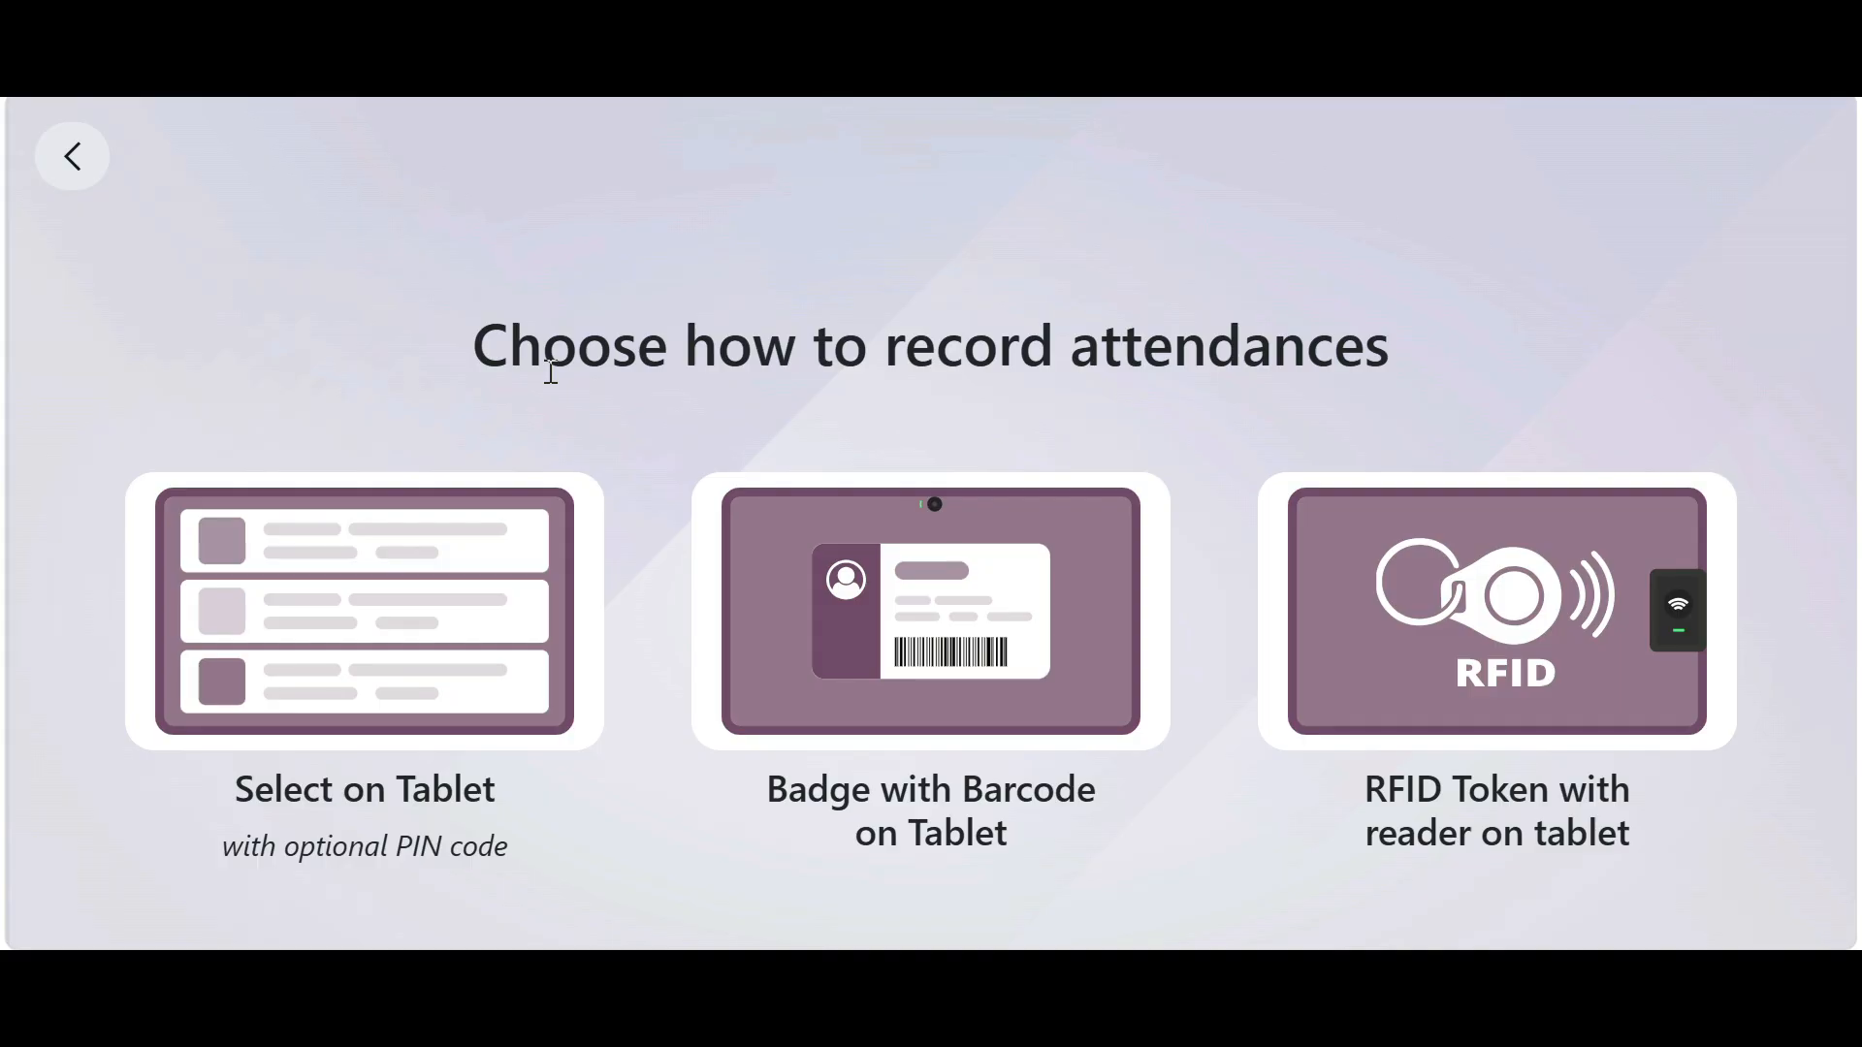
- Check the Production Staff employee out, then leave the kiosk and log back in
{"action": "left_click", "coordinate": [273, 711]}
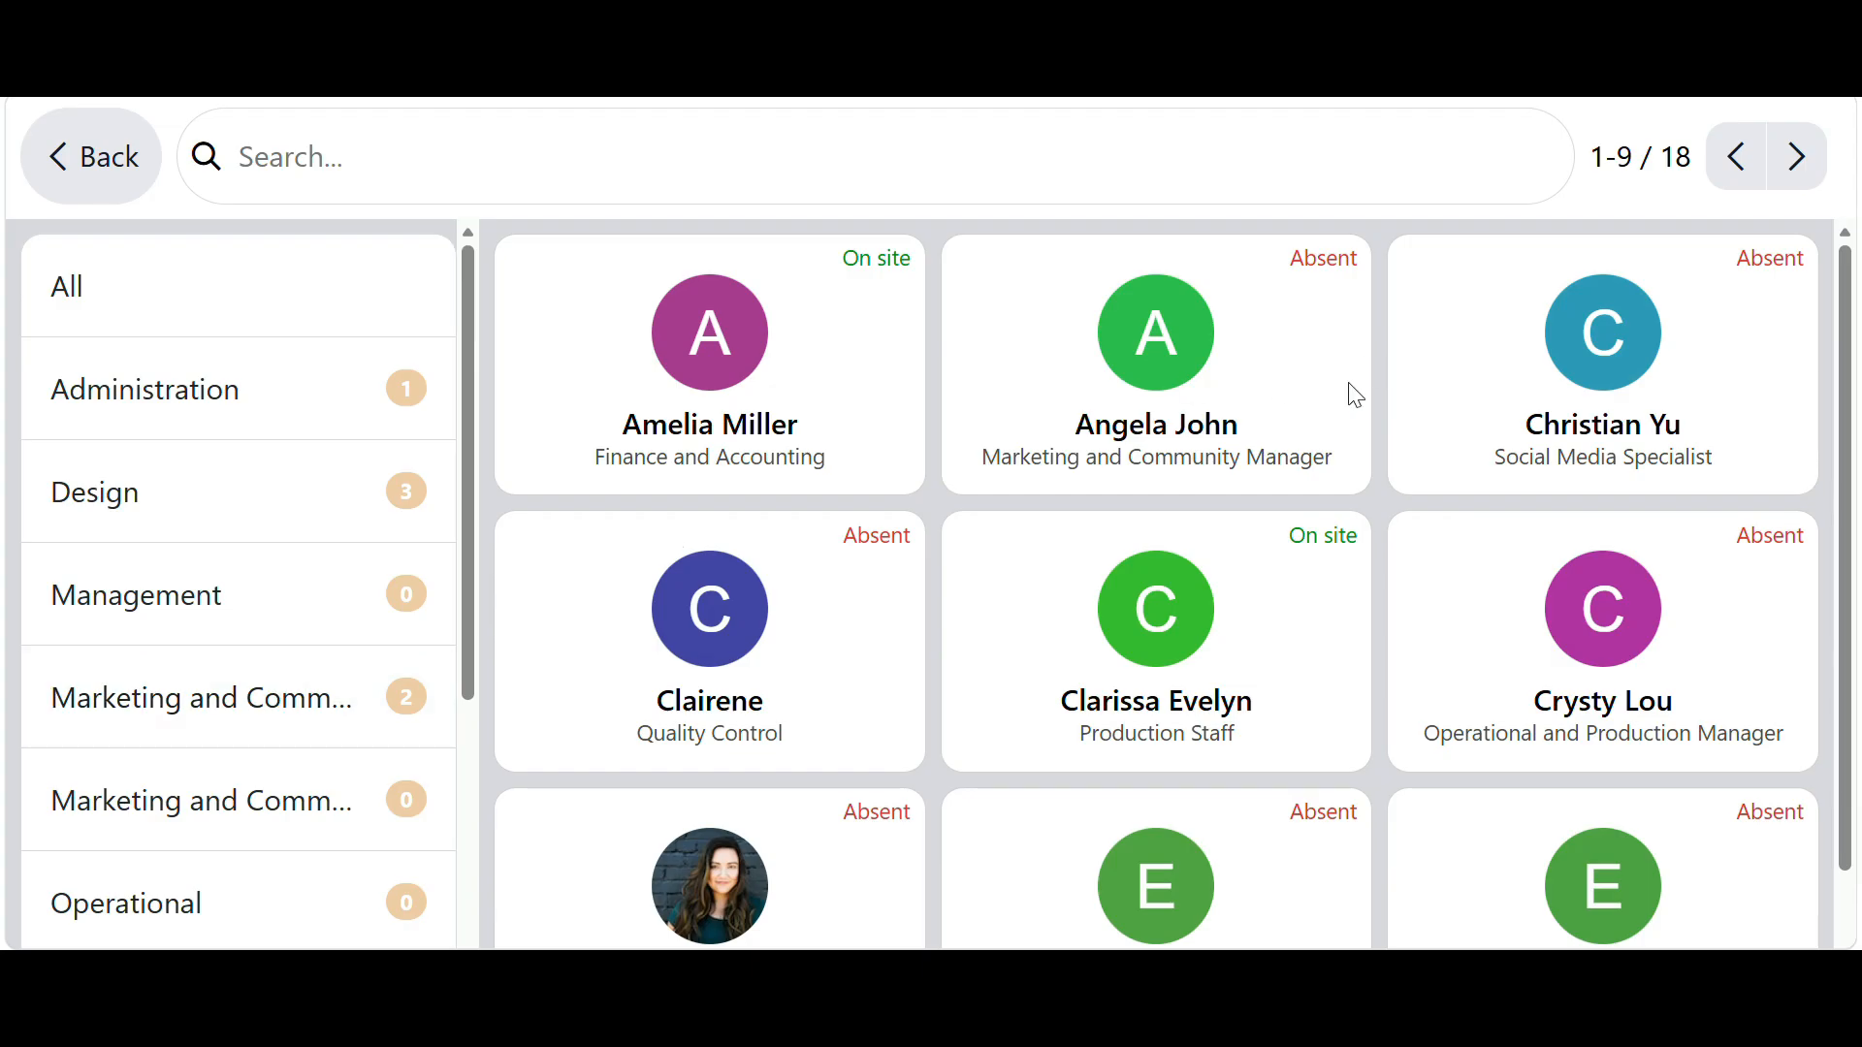
{"action": "left_click", "coordinate": [1183, 643]}
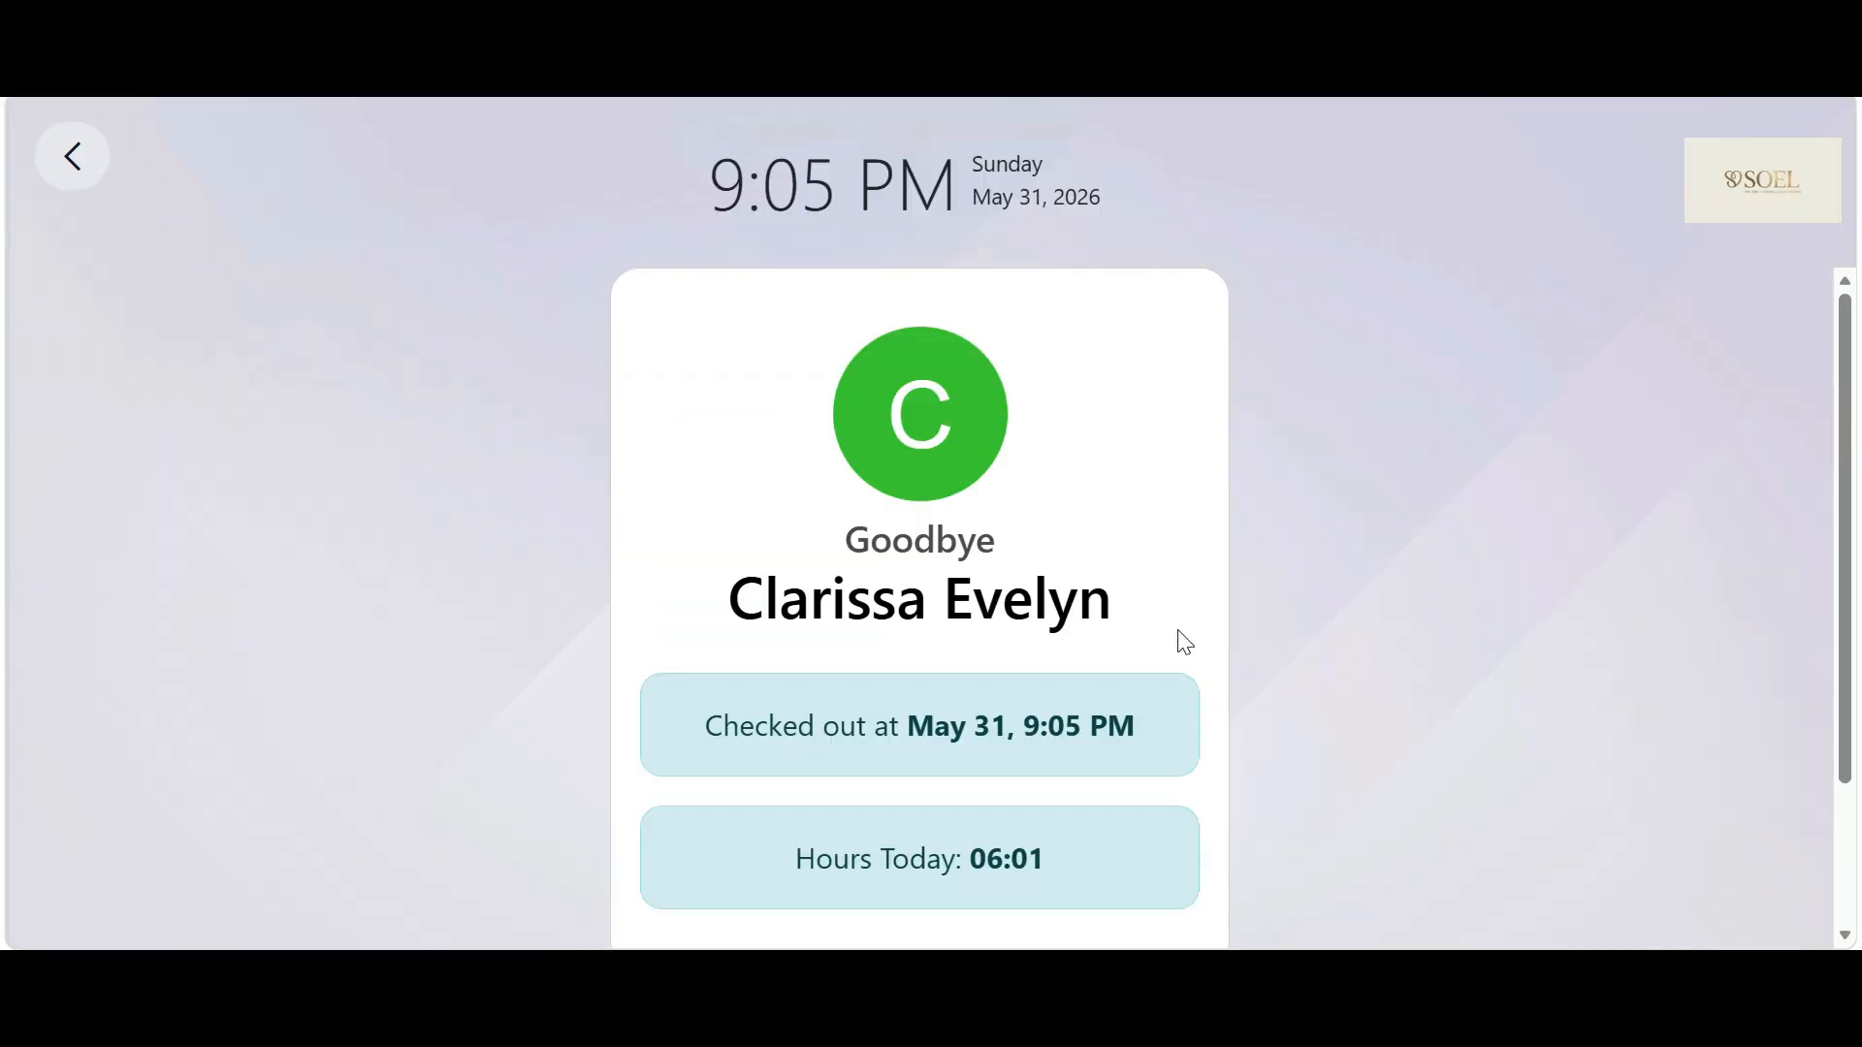
{"action": "scroll", "coordinate": [1178, 635], "scroll_direction": "down", "scroll_amount": 2}
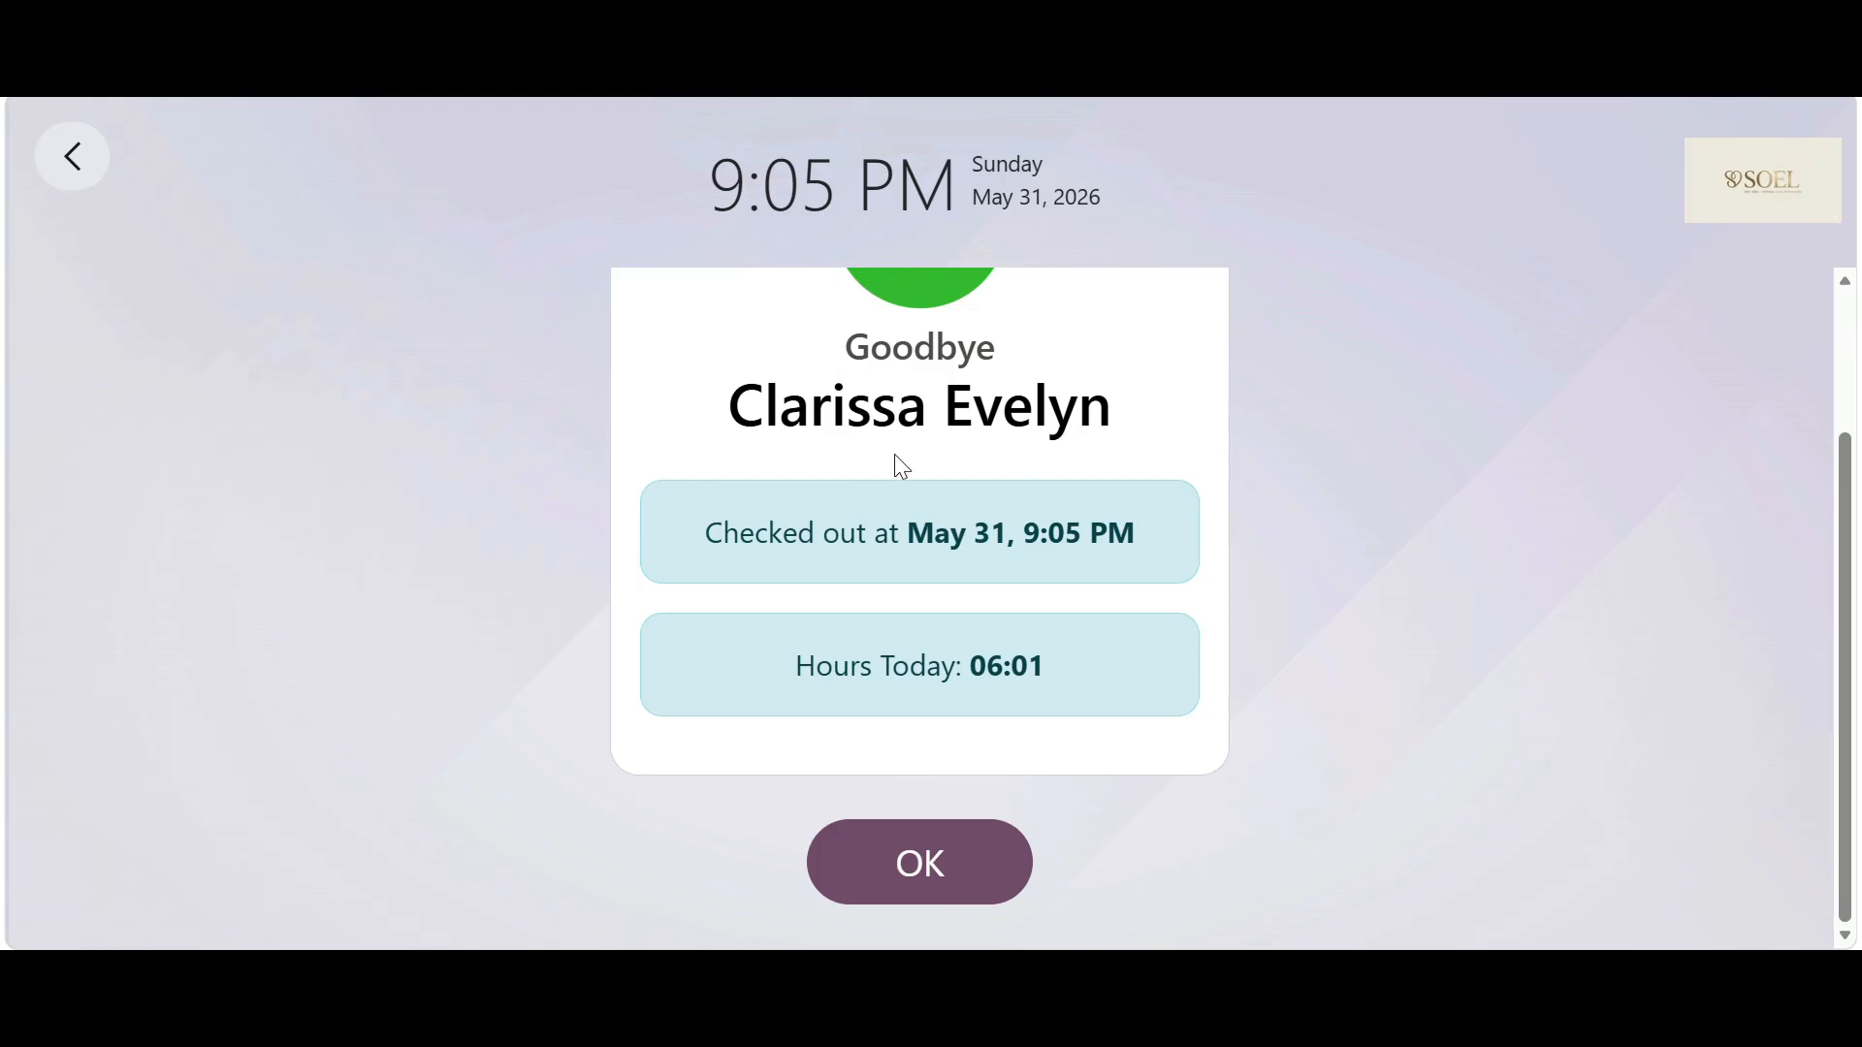
{"action": "left_click", "coordinate": [72, 155]}
{"action": "left_click", "coordinate": [914, 646]}
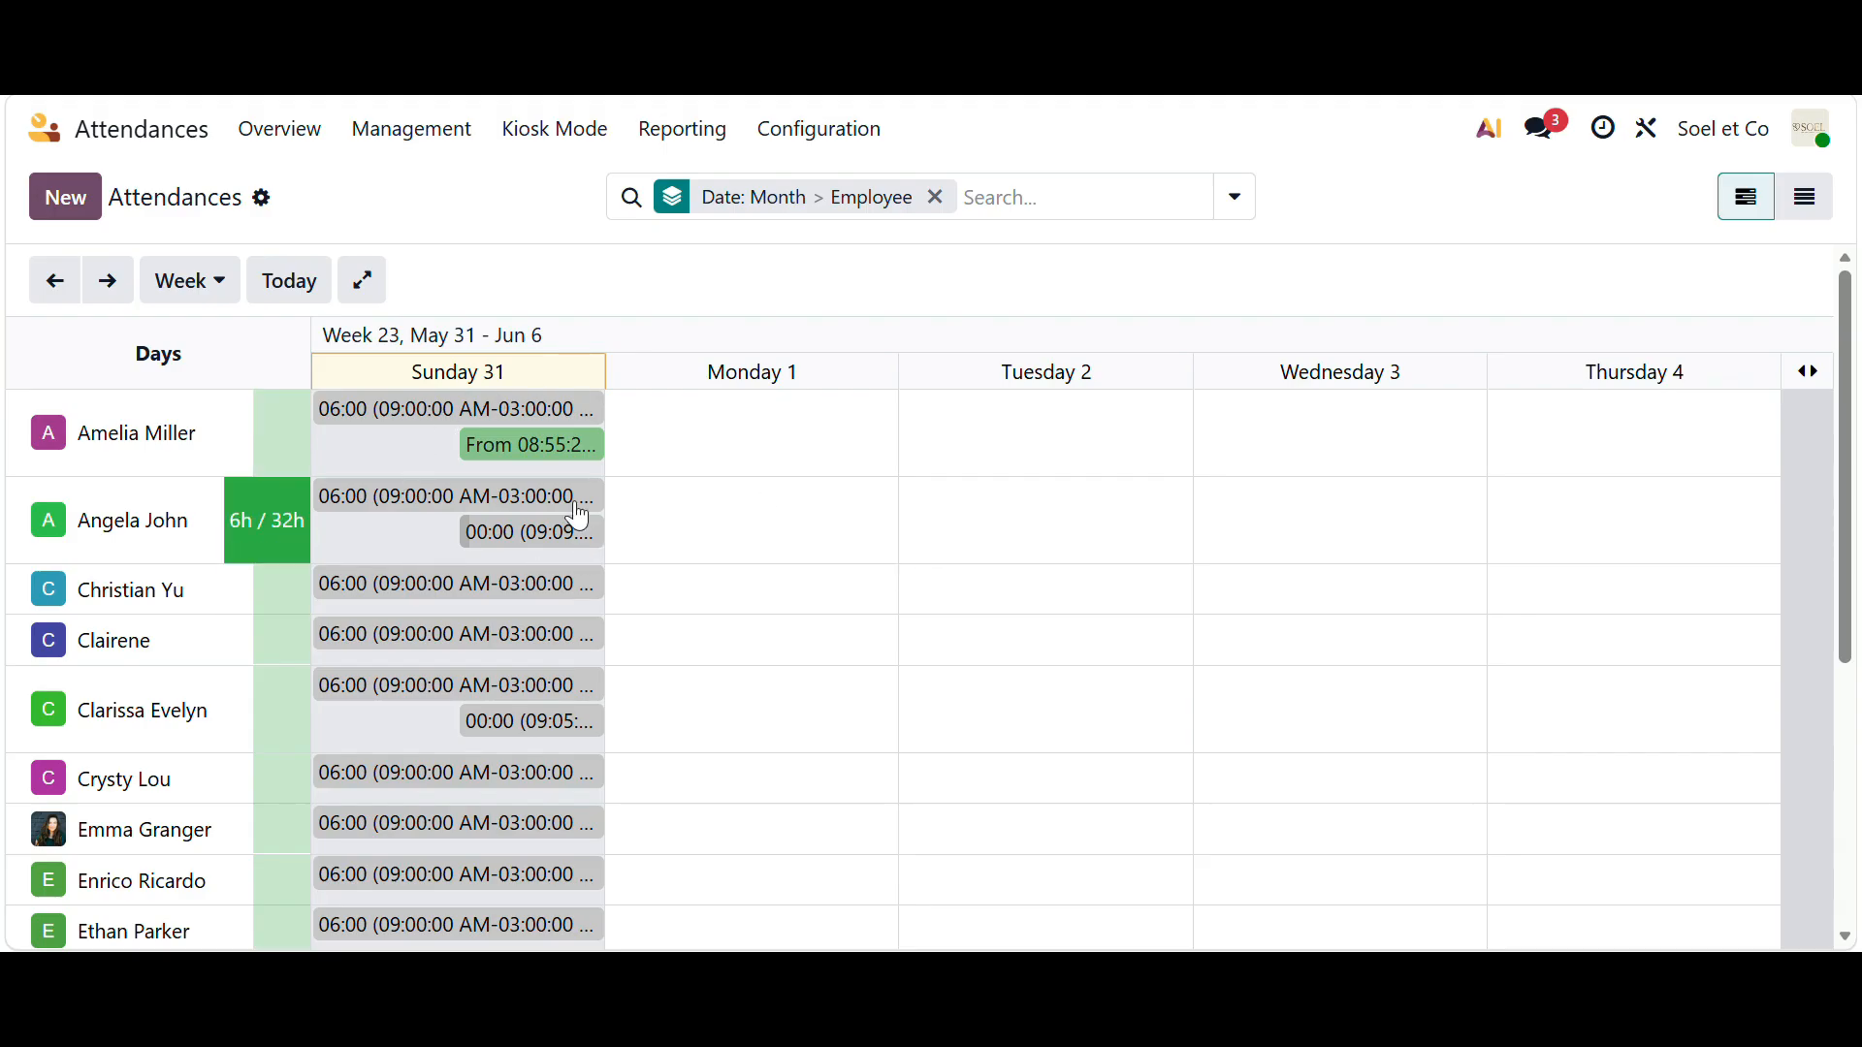
- Save the Marketing and Community Manager's Sunday attendance and view the worked-hours pivot report
{"action": "left_click", "coordinate": [490, 537]}
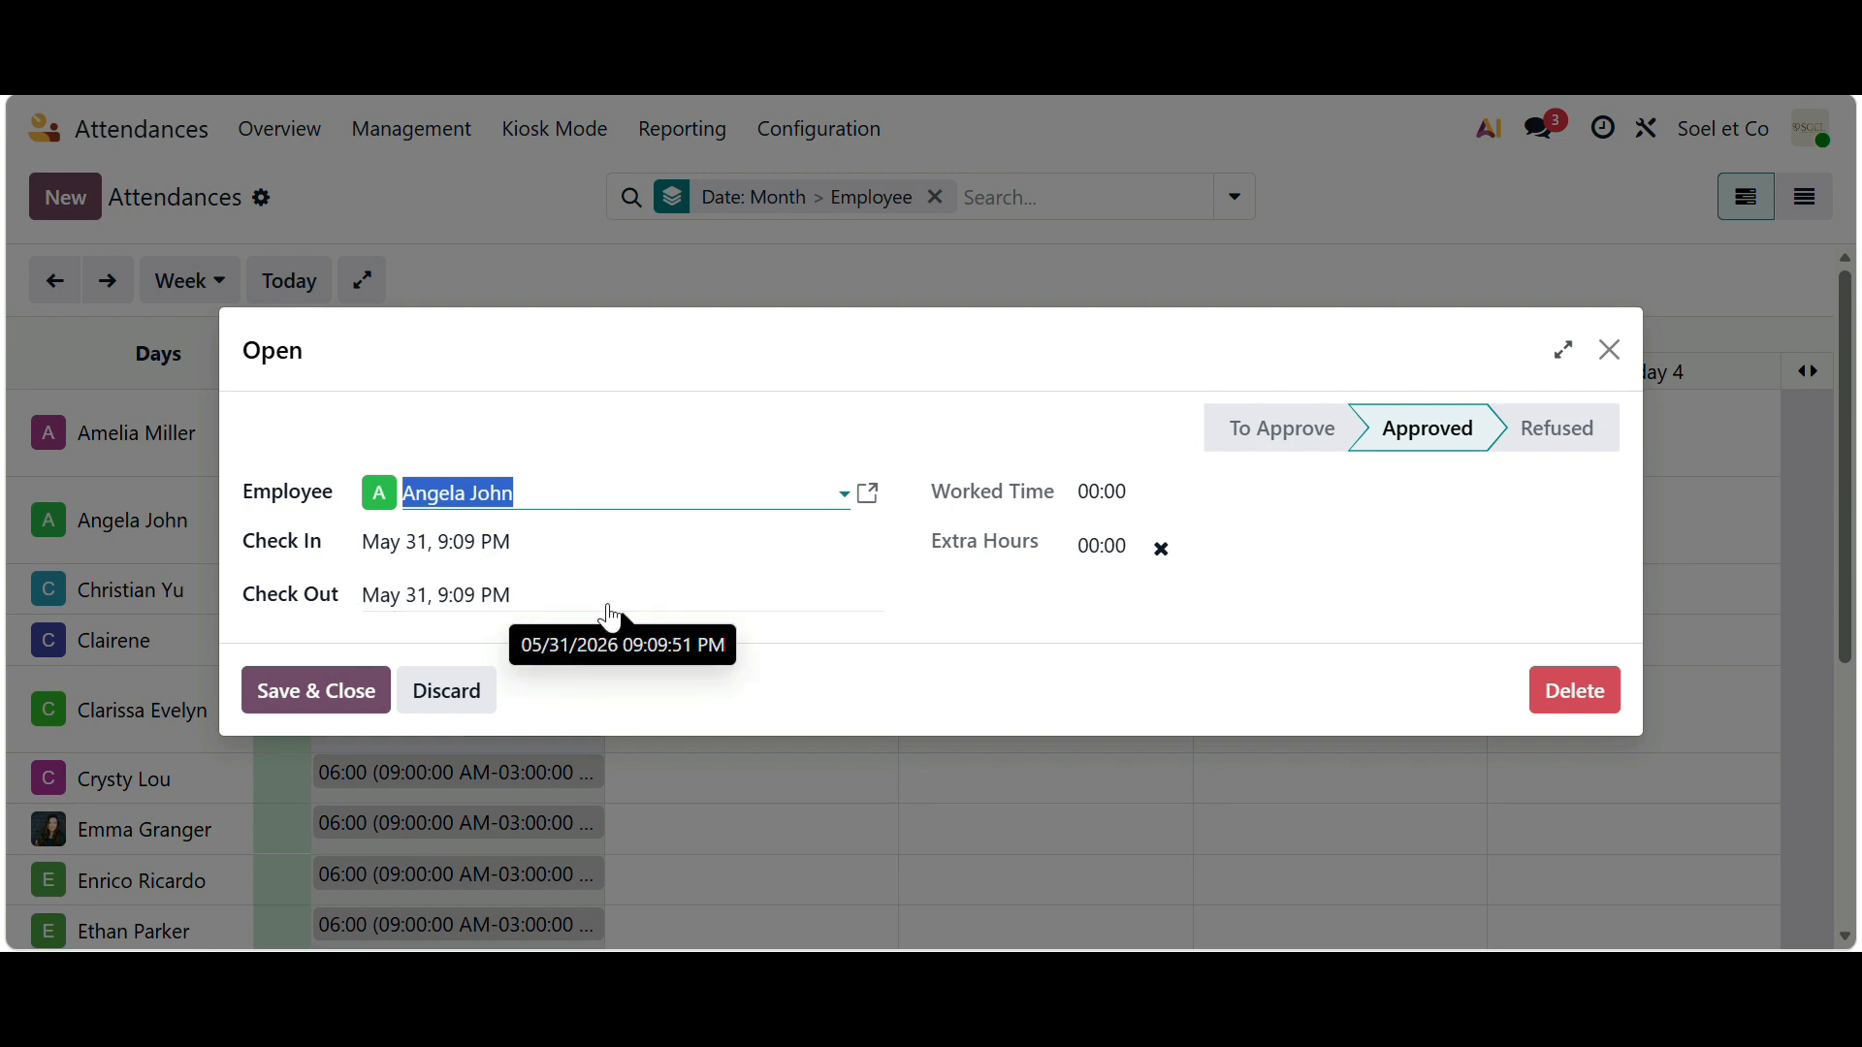
{"action": "left_click", "coordinate": [259, 706]}
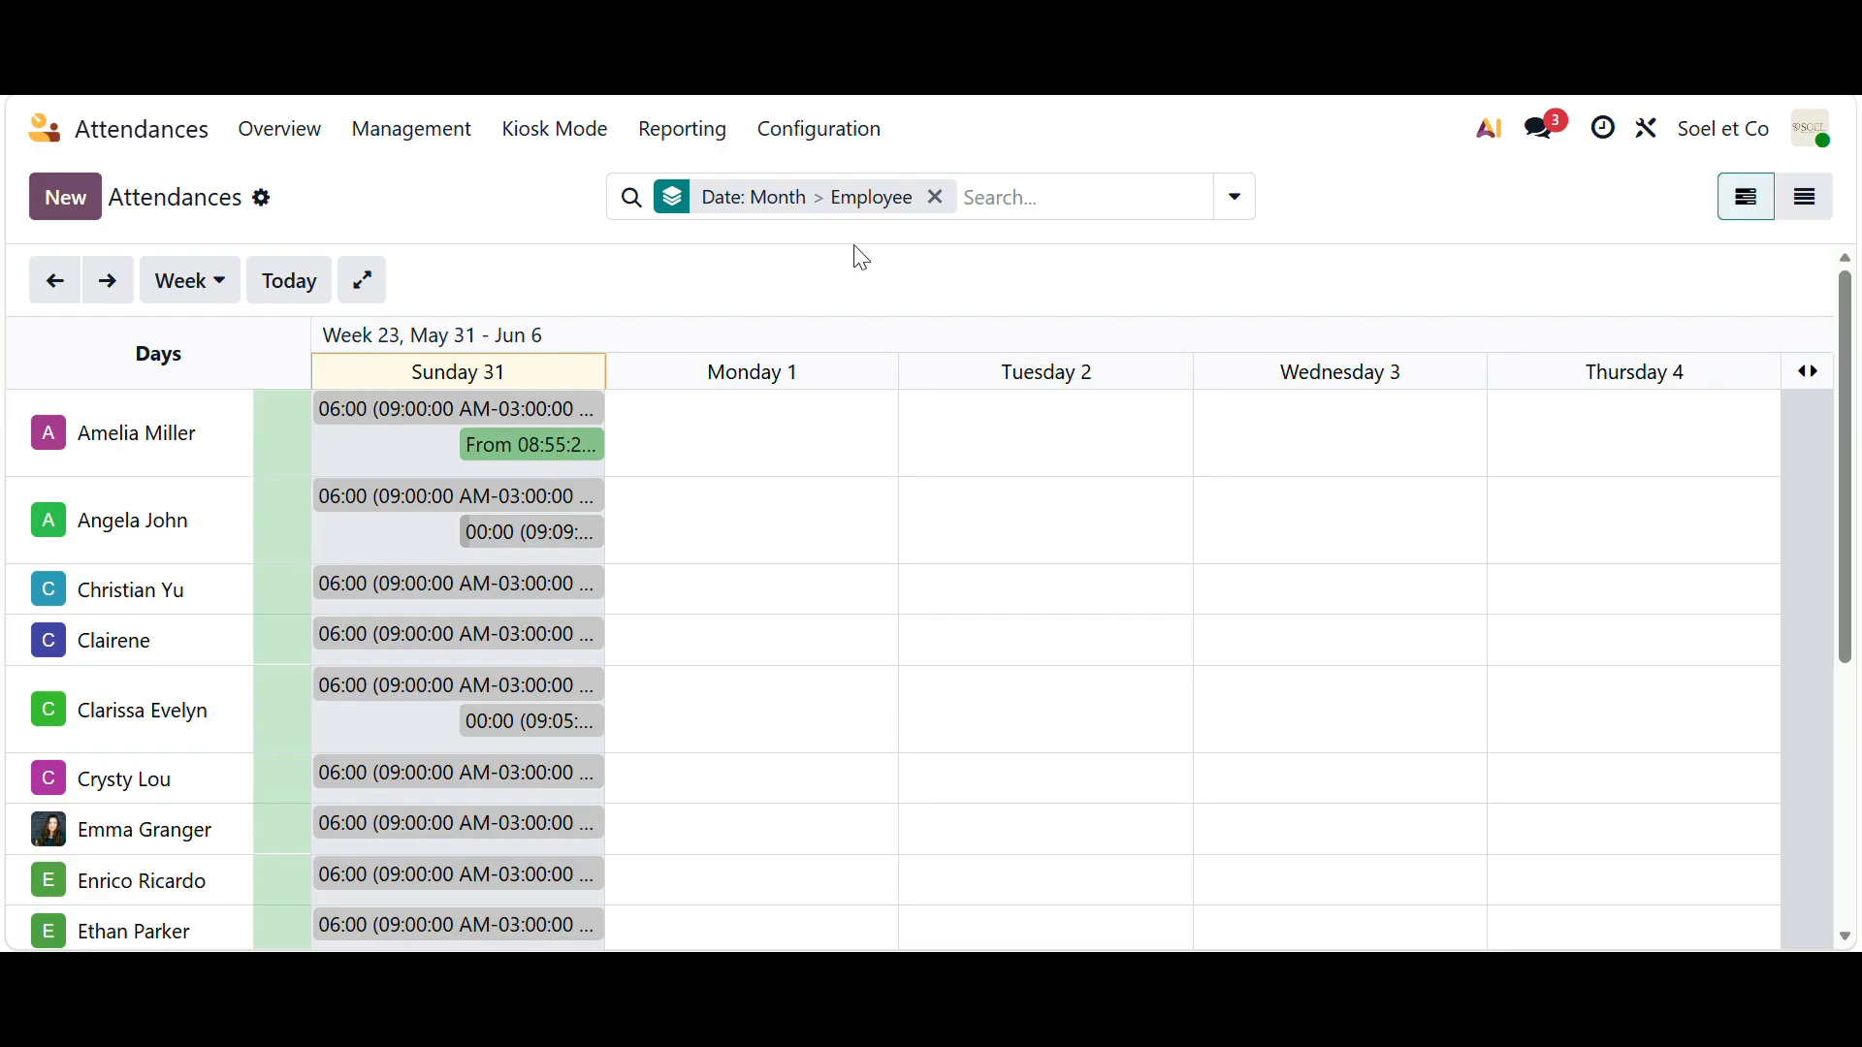
{"action": "left_click", "coordinate": [696, 141]}
{"action": "left_click", "coordinate": [714, 184]}
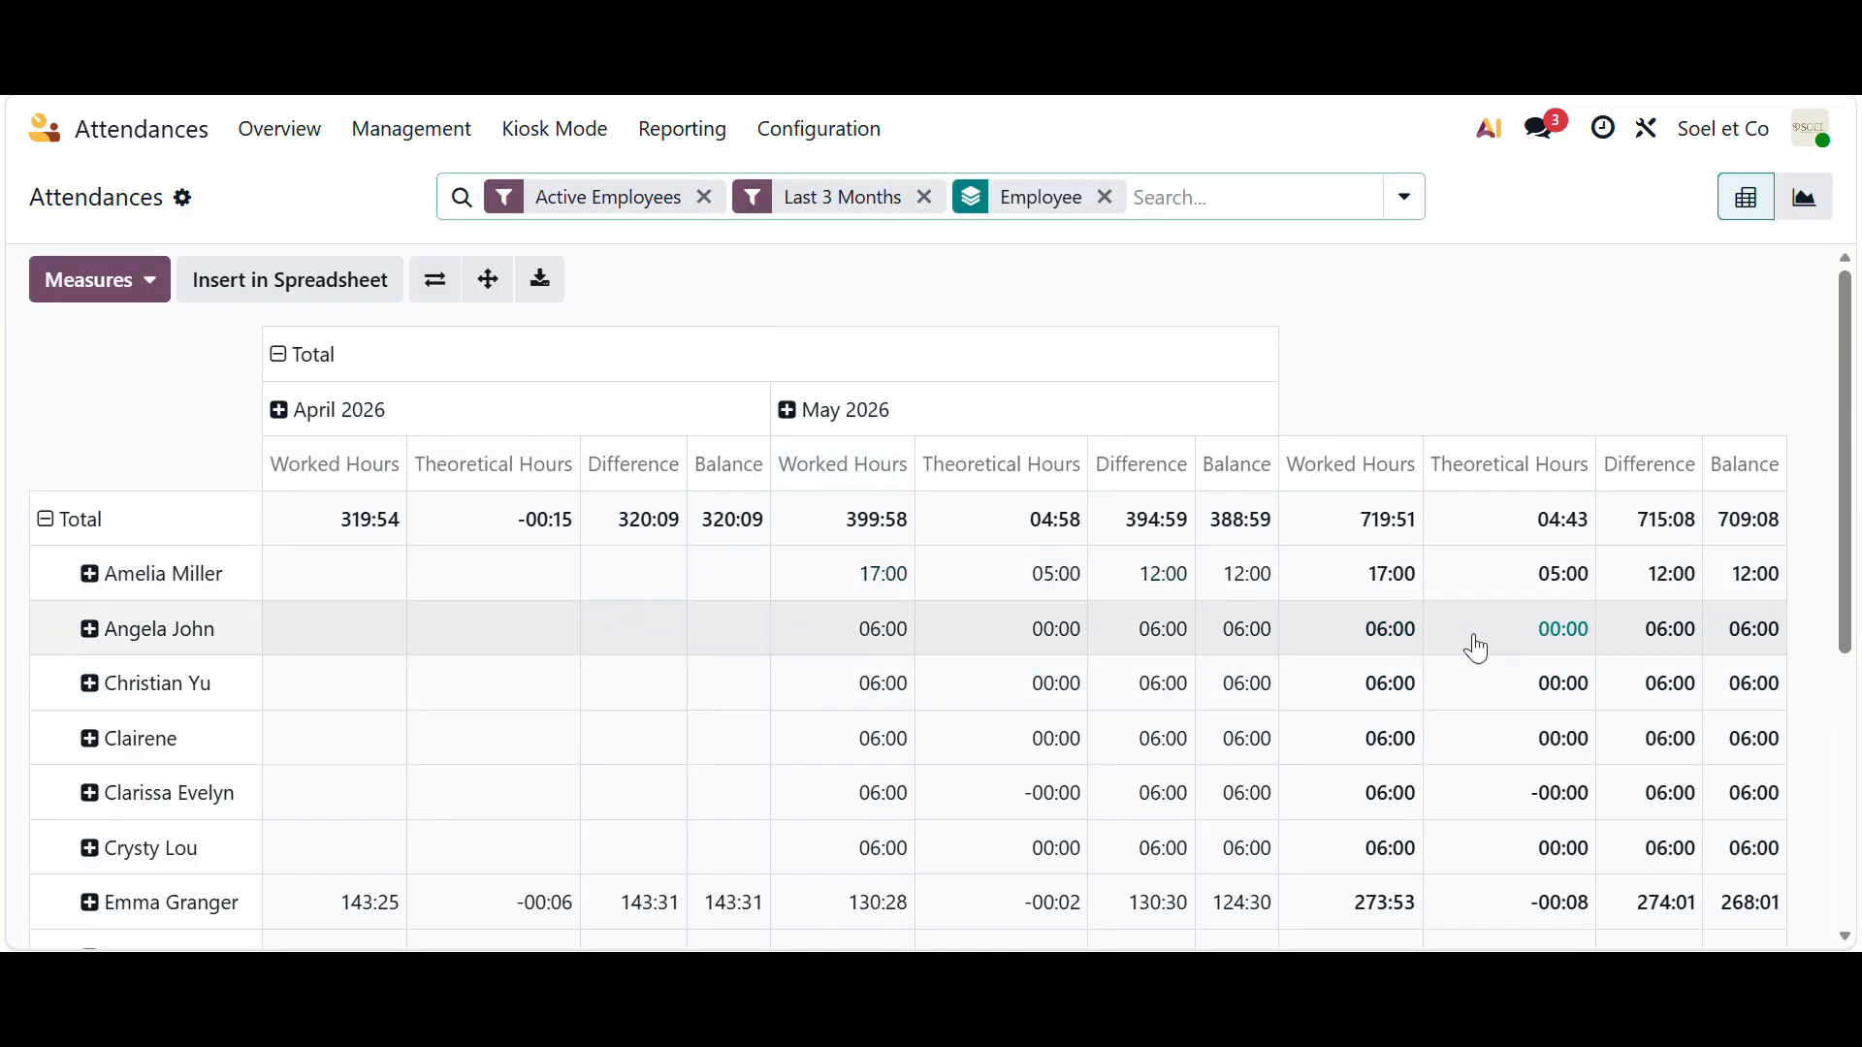
{"action": "scroll", "coordinate": [341, 713], "scroll_direction": "down", "scroll_amount": 4}
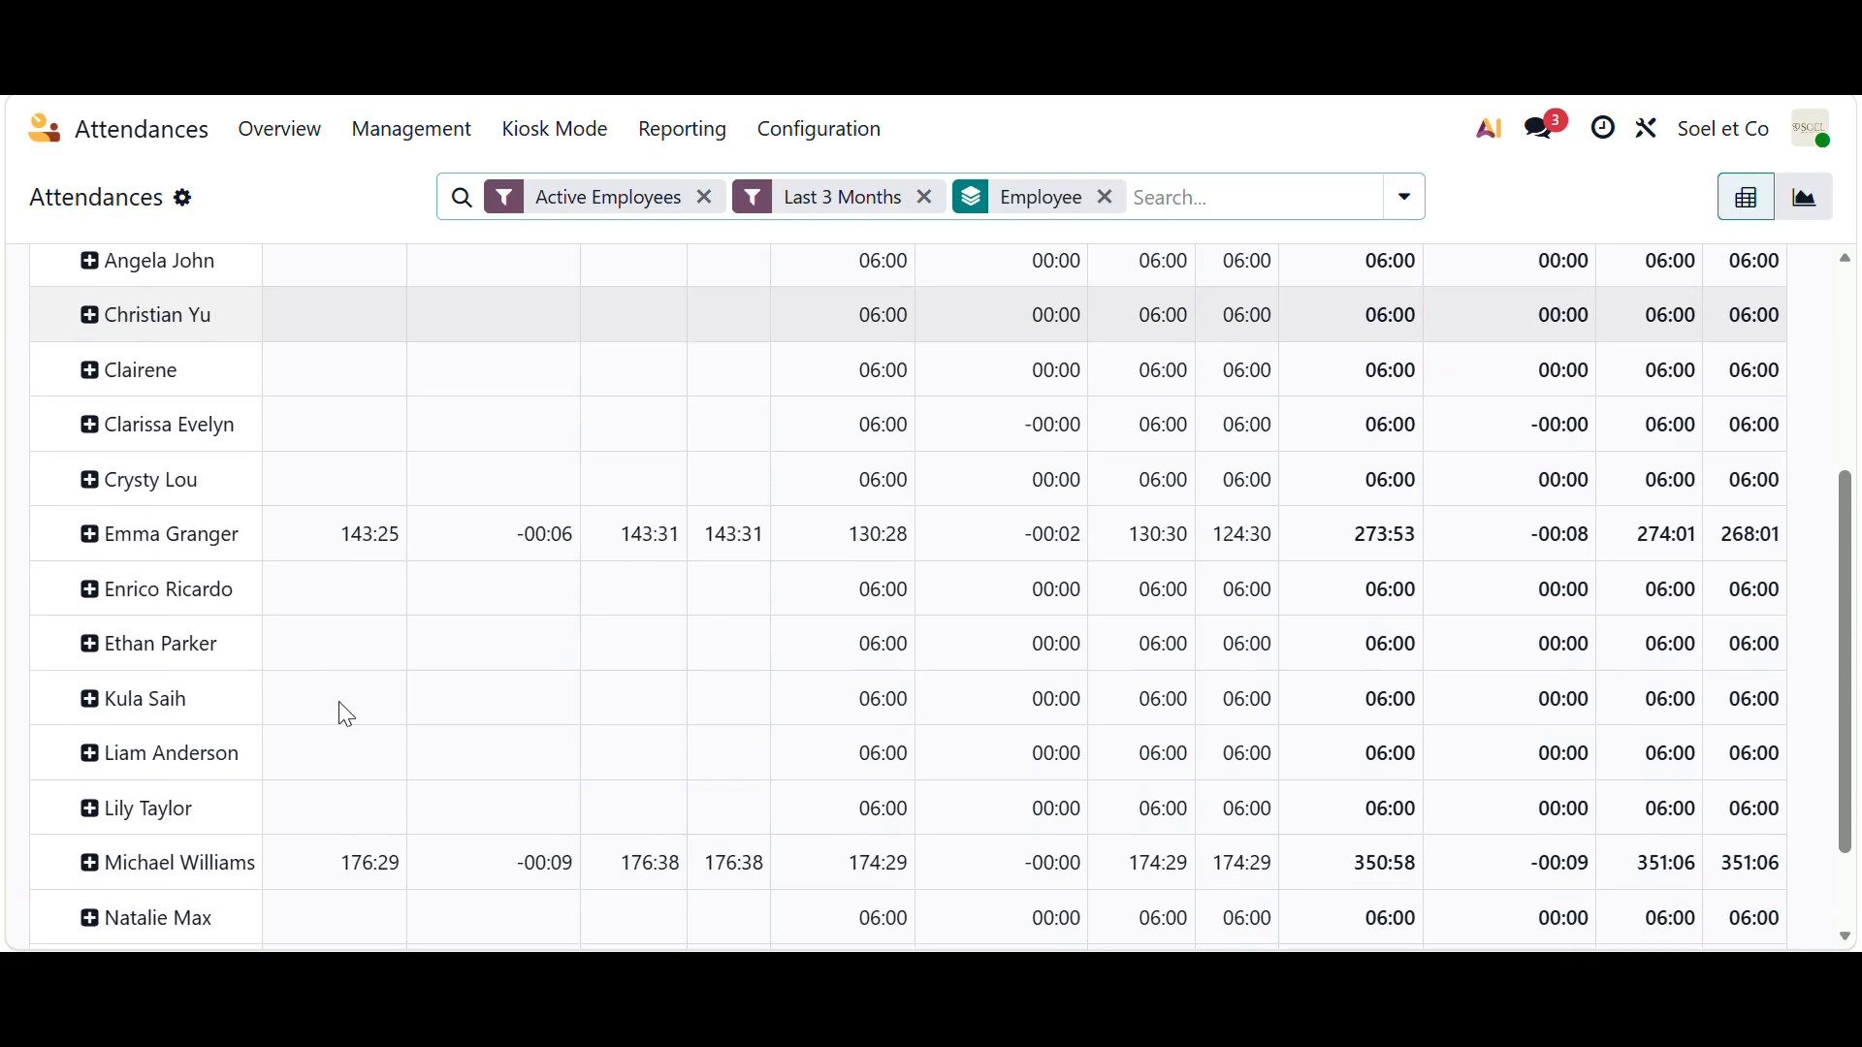
{"action": "scroll", "coordinate": [344, 715], "scroll_direction": "up", "scroll_amount": 3}
{"action": "scroll", "coordinate": [346, 714], "scroll_direction": "up", "scroll_amount": 1}
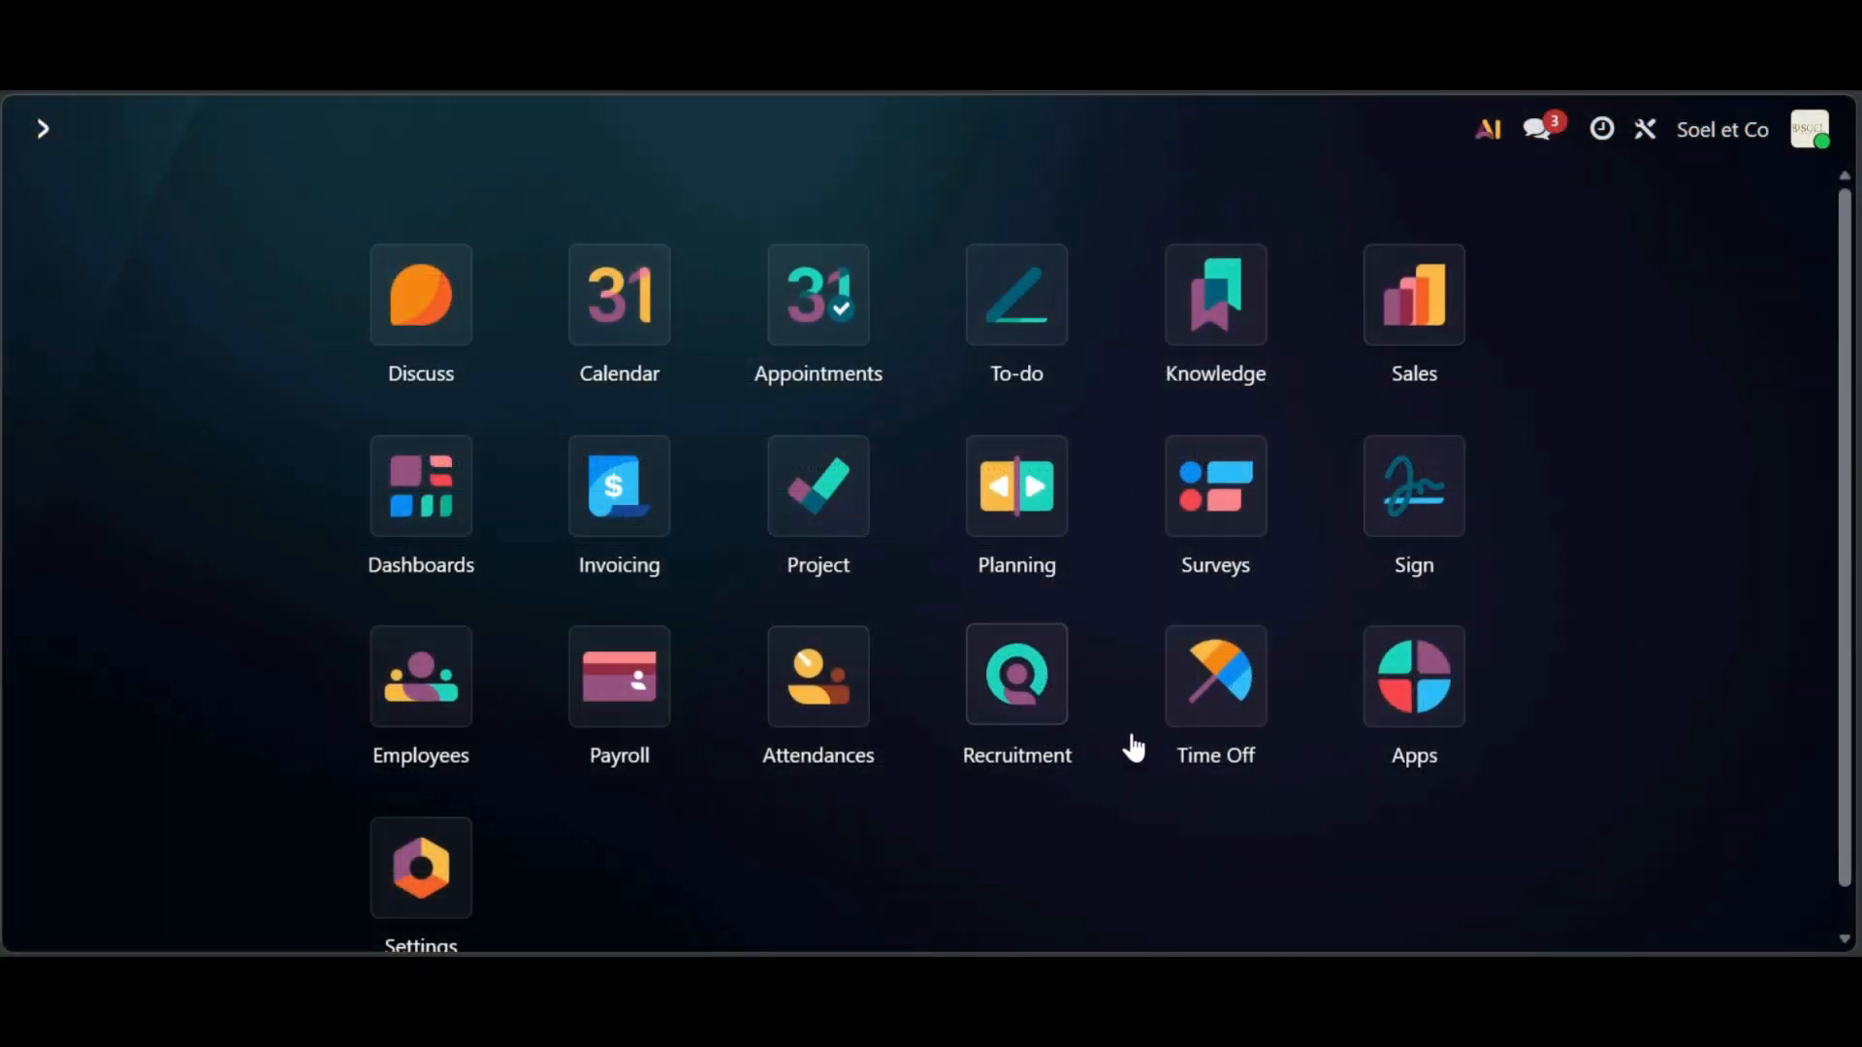
- Create the Content Creator job position in Recruitment with an application email alias
{"action": "left_click", "coordinate": [1001, 674]}
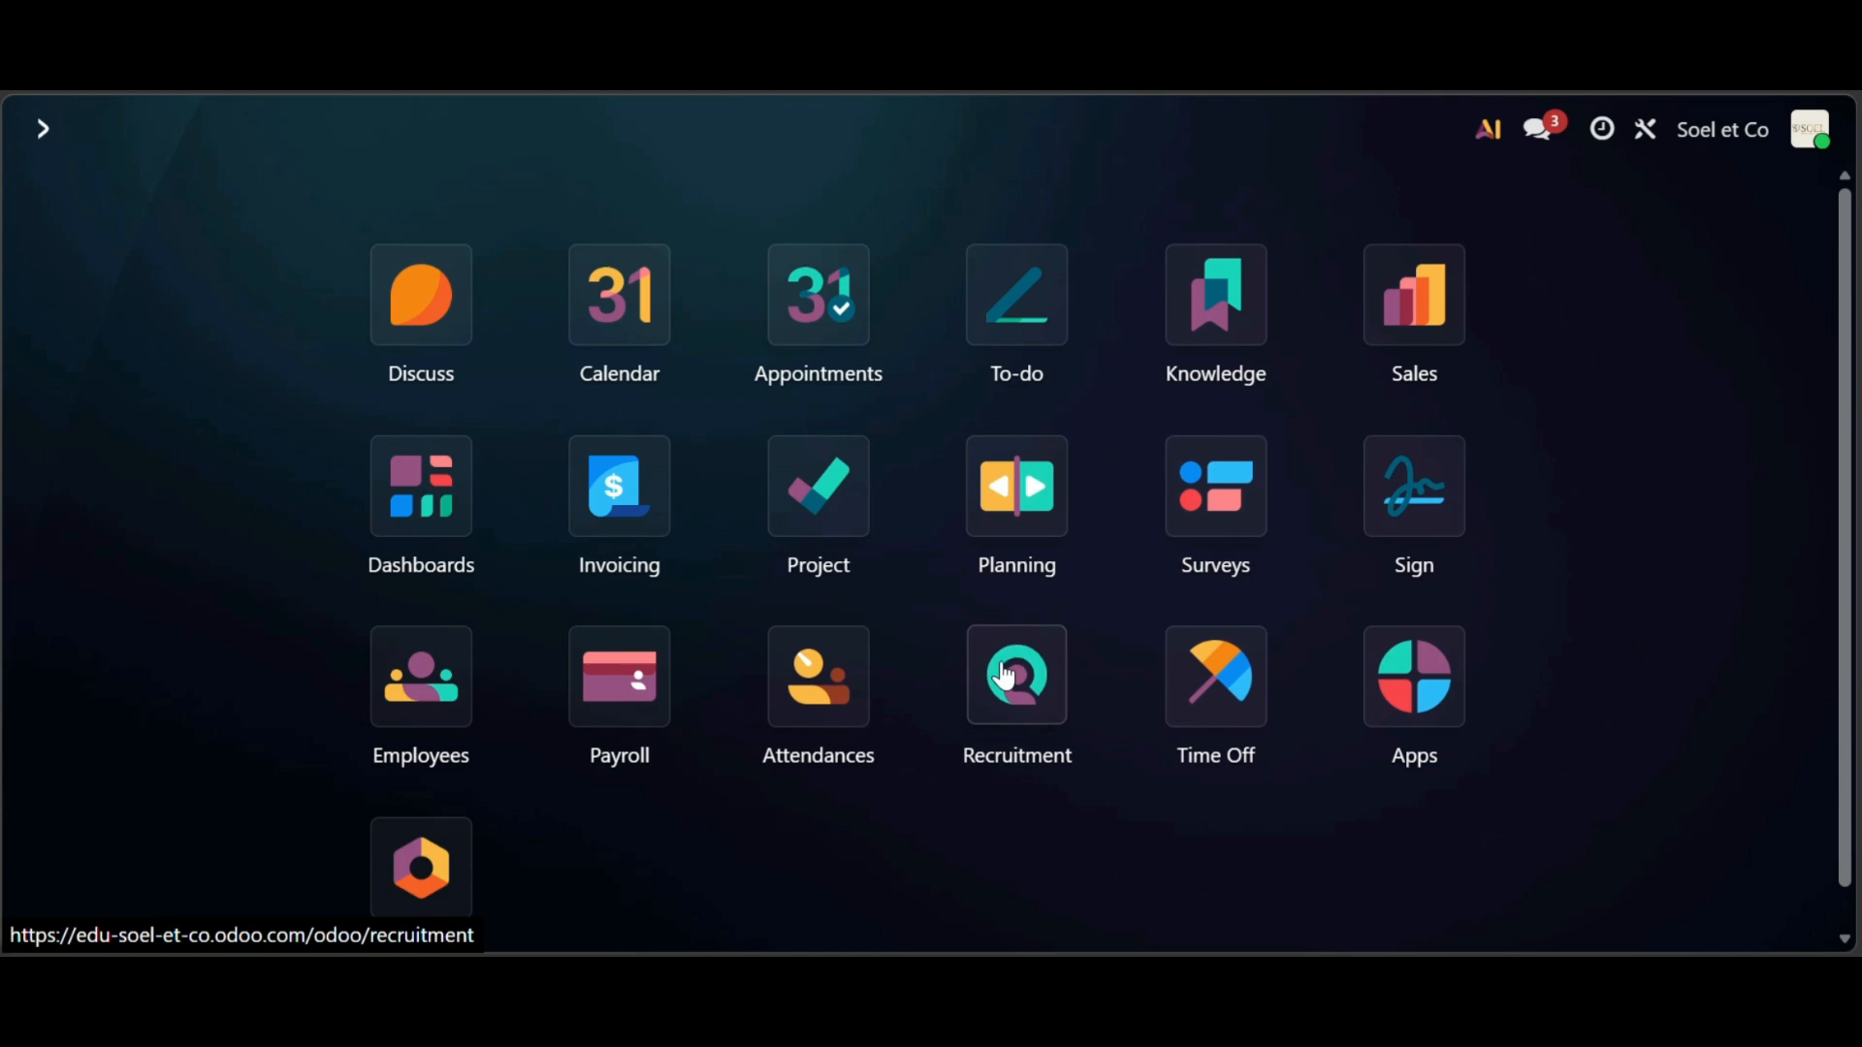
{"action": "scroll", "coordinate": [782, 540], "scroll_direction": "down", "scroll_amount": 10}
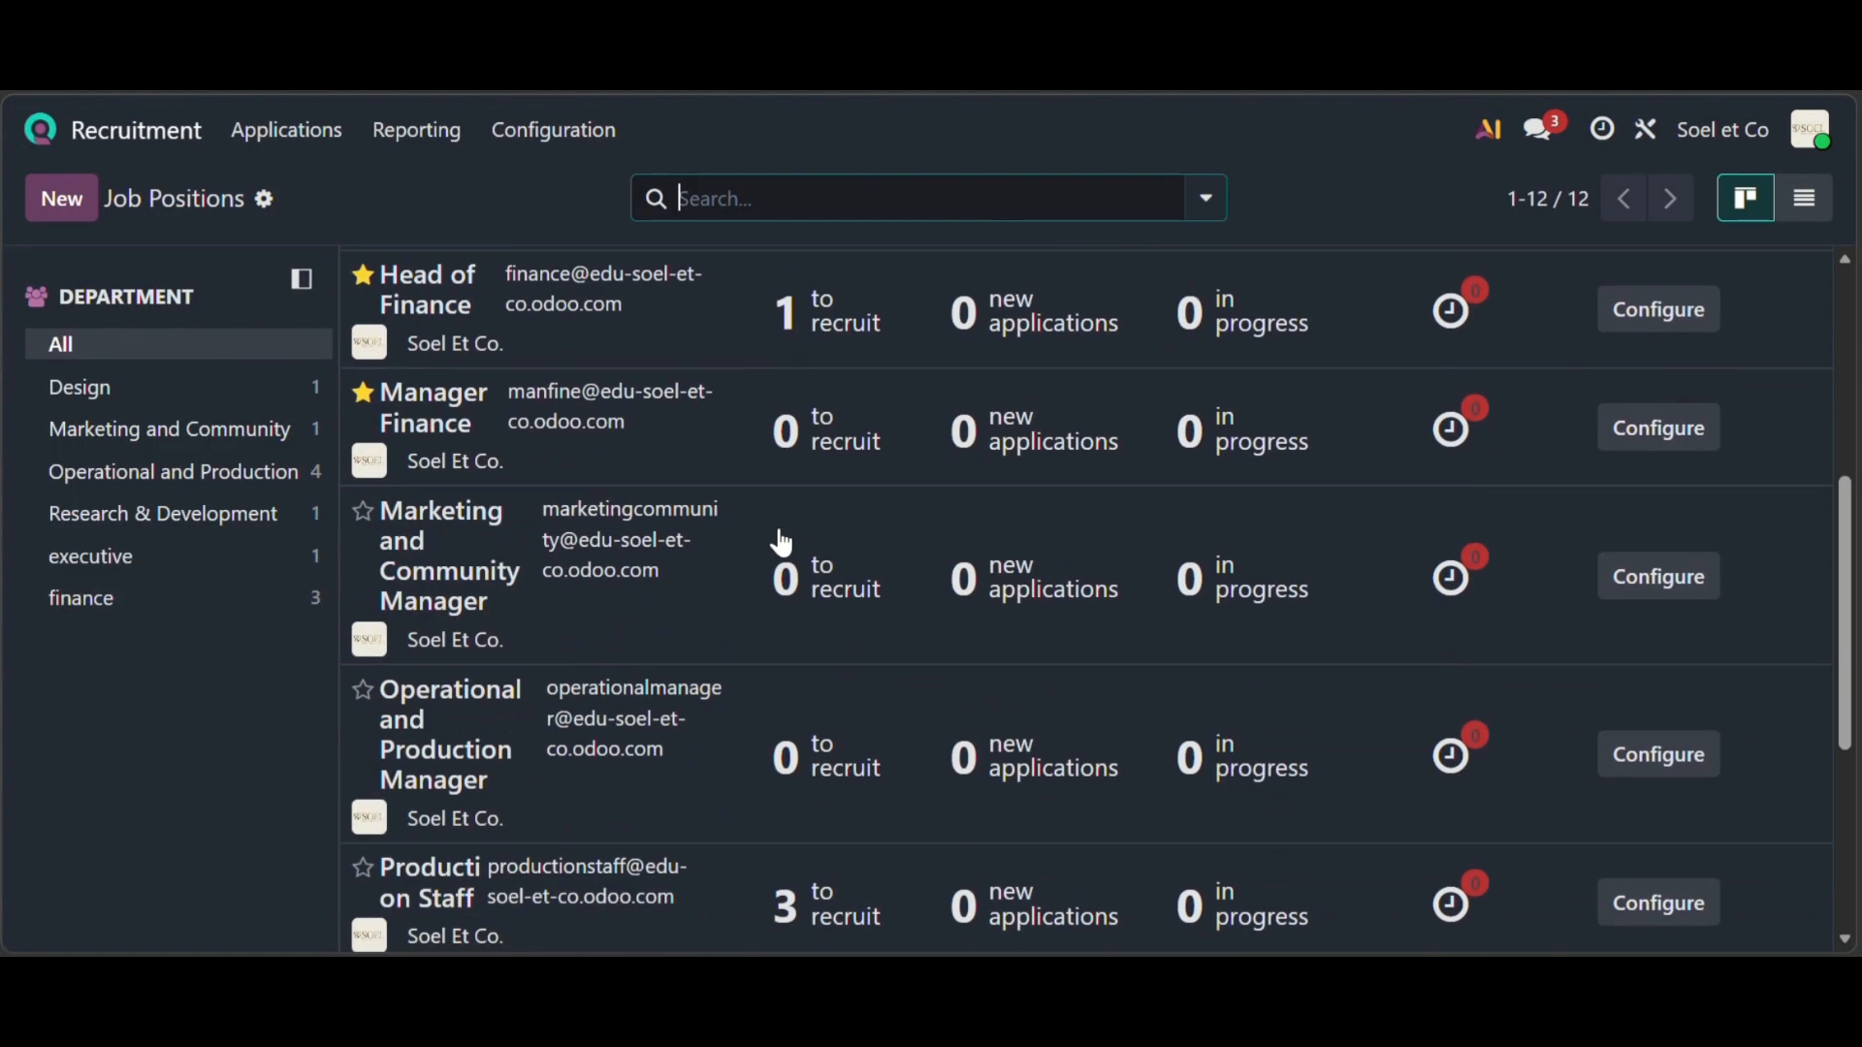
{"action": "scroll", "coordinate": [779, 547], "scroll_direction": "up", "scroll_amount": 5}
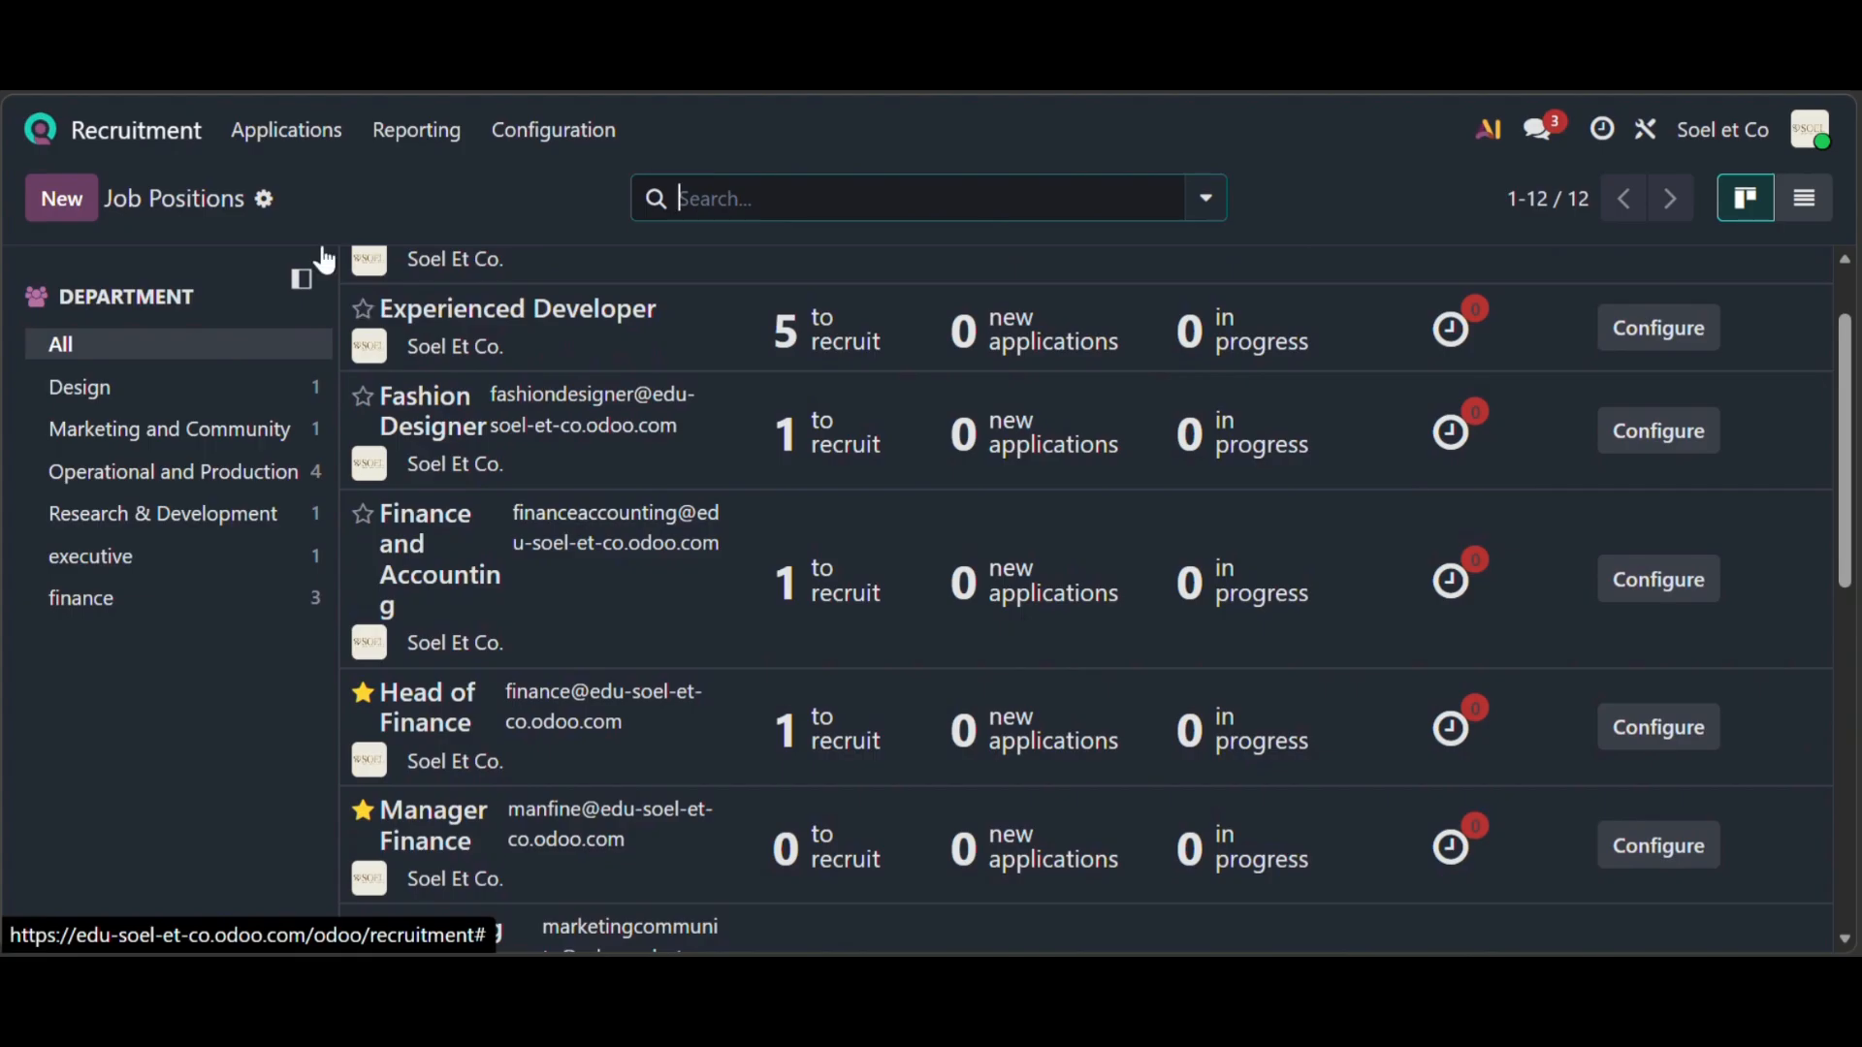
{"action": "left_click", "coordinate": [54, 205]}
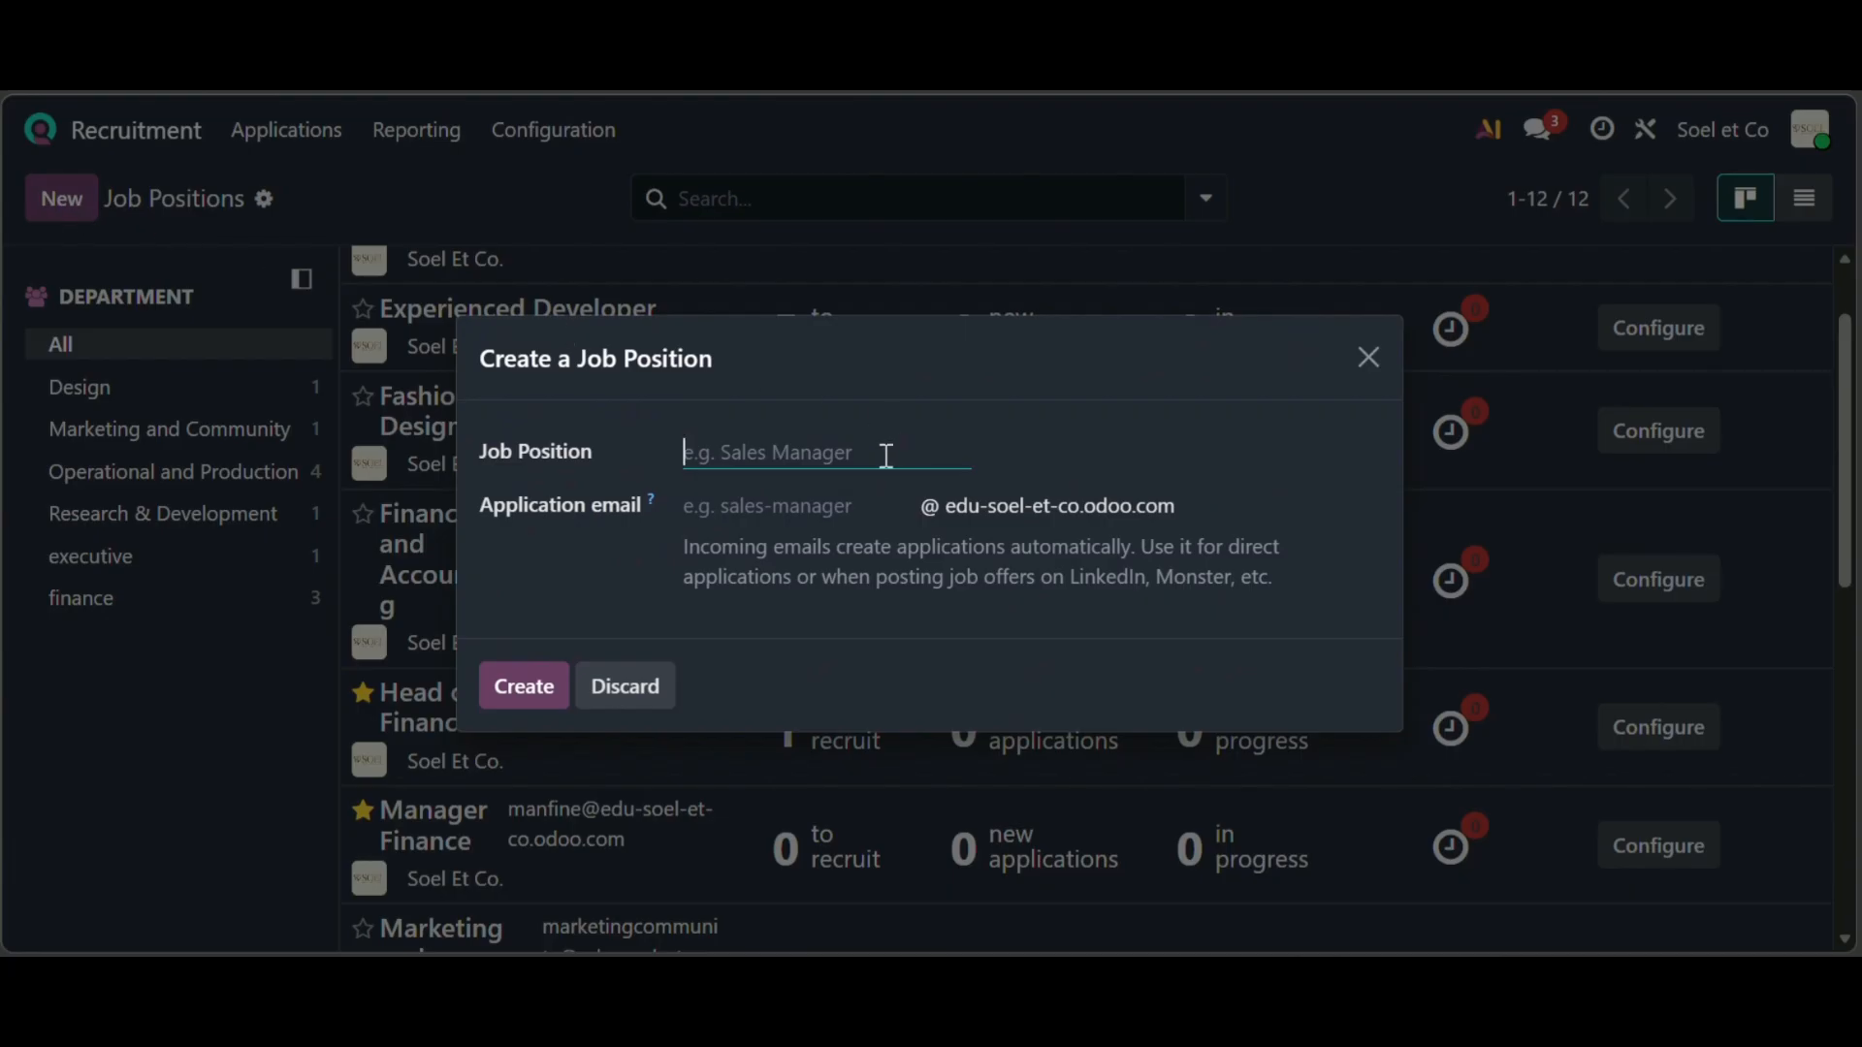
{"action": "type", "text": "Content Creator"}
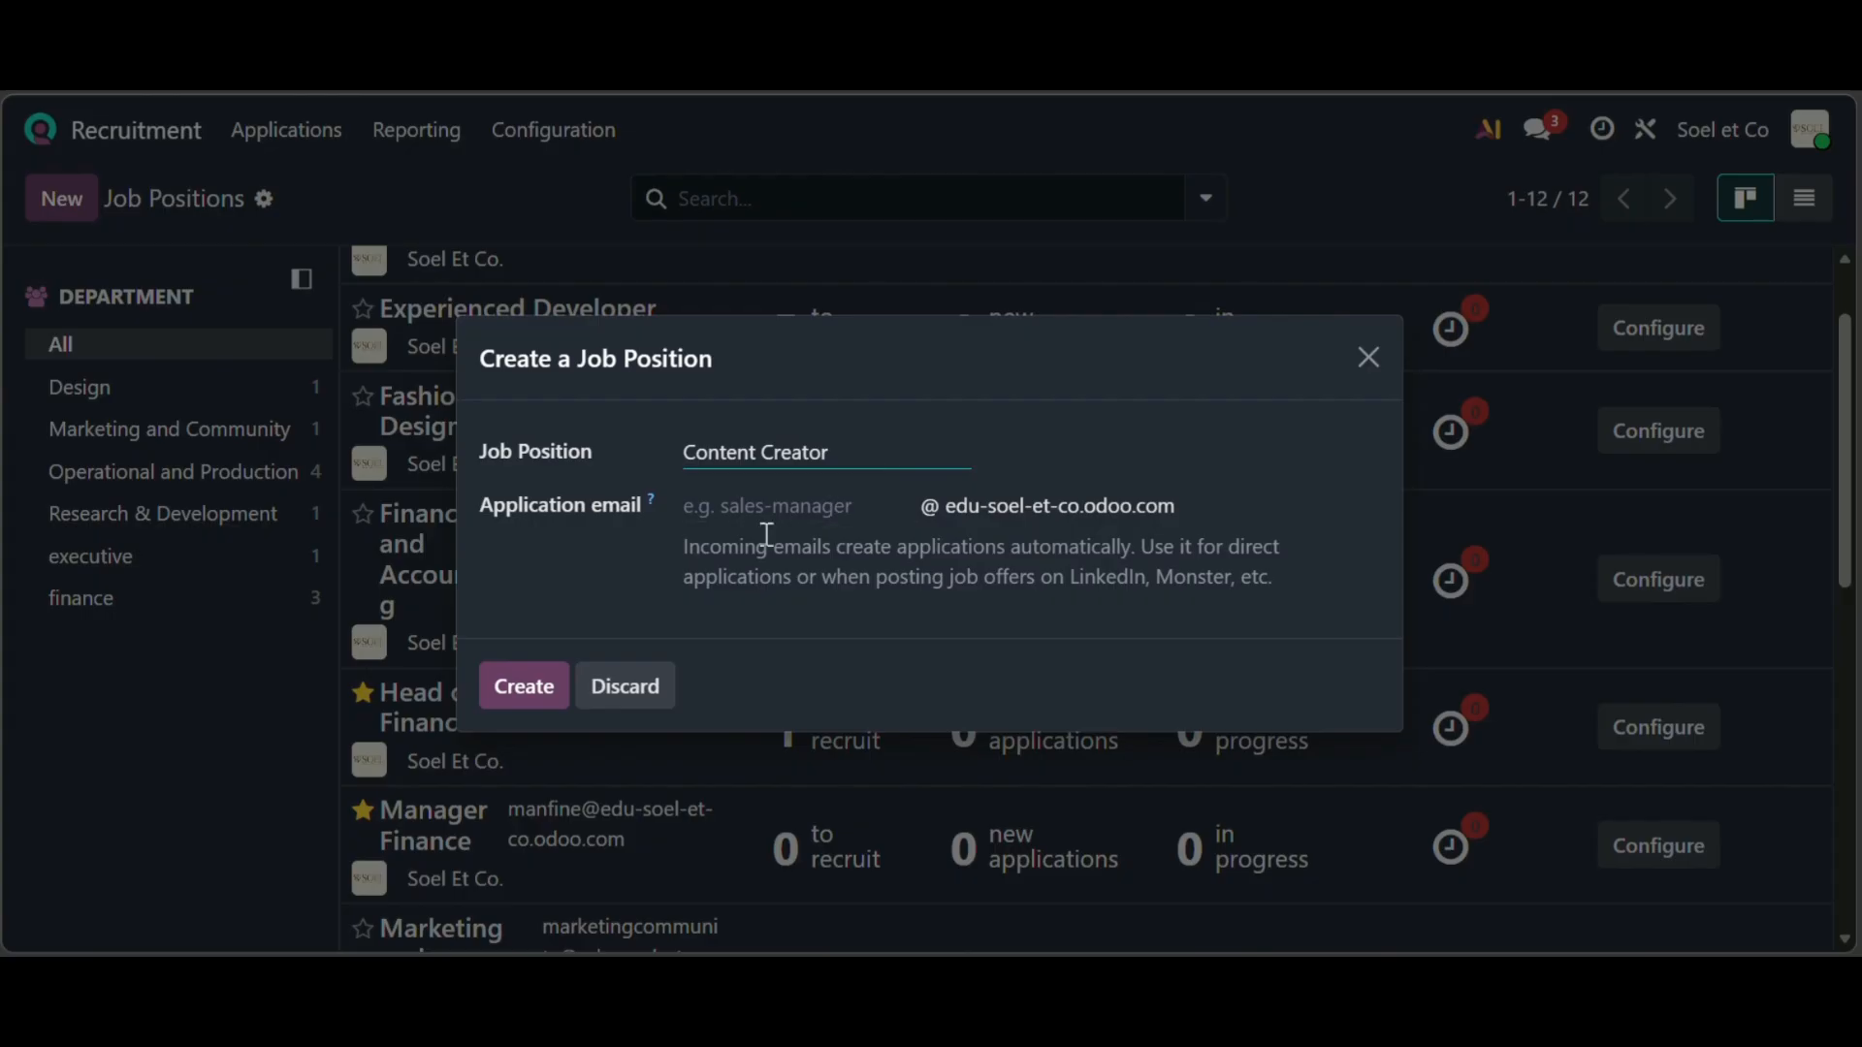
{"action": "left_click", "coordinate": [718, 510]}
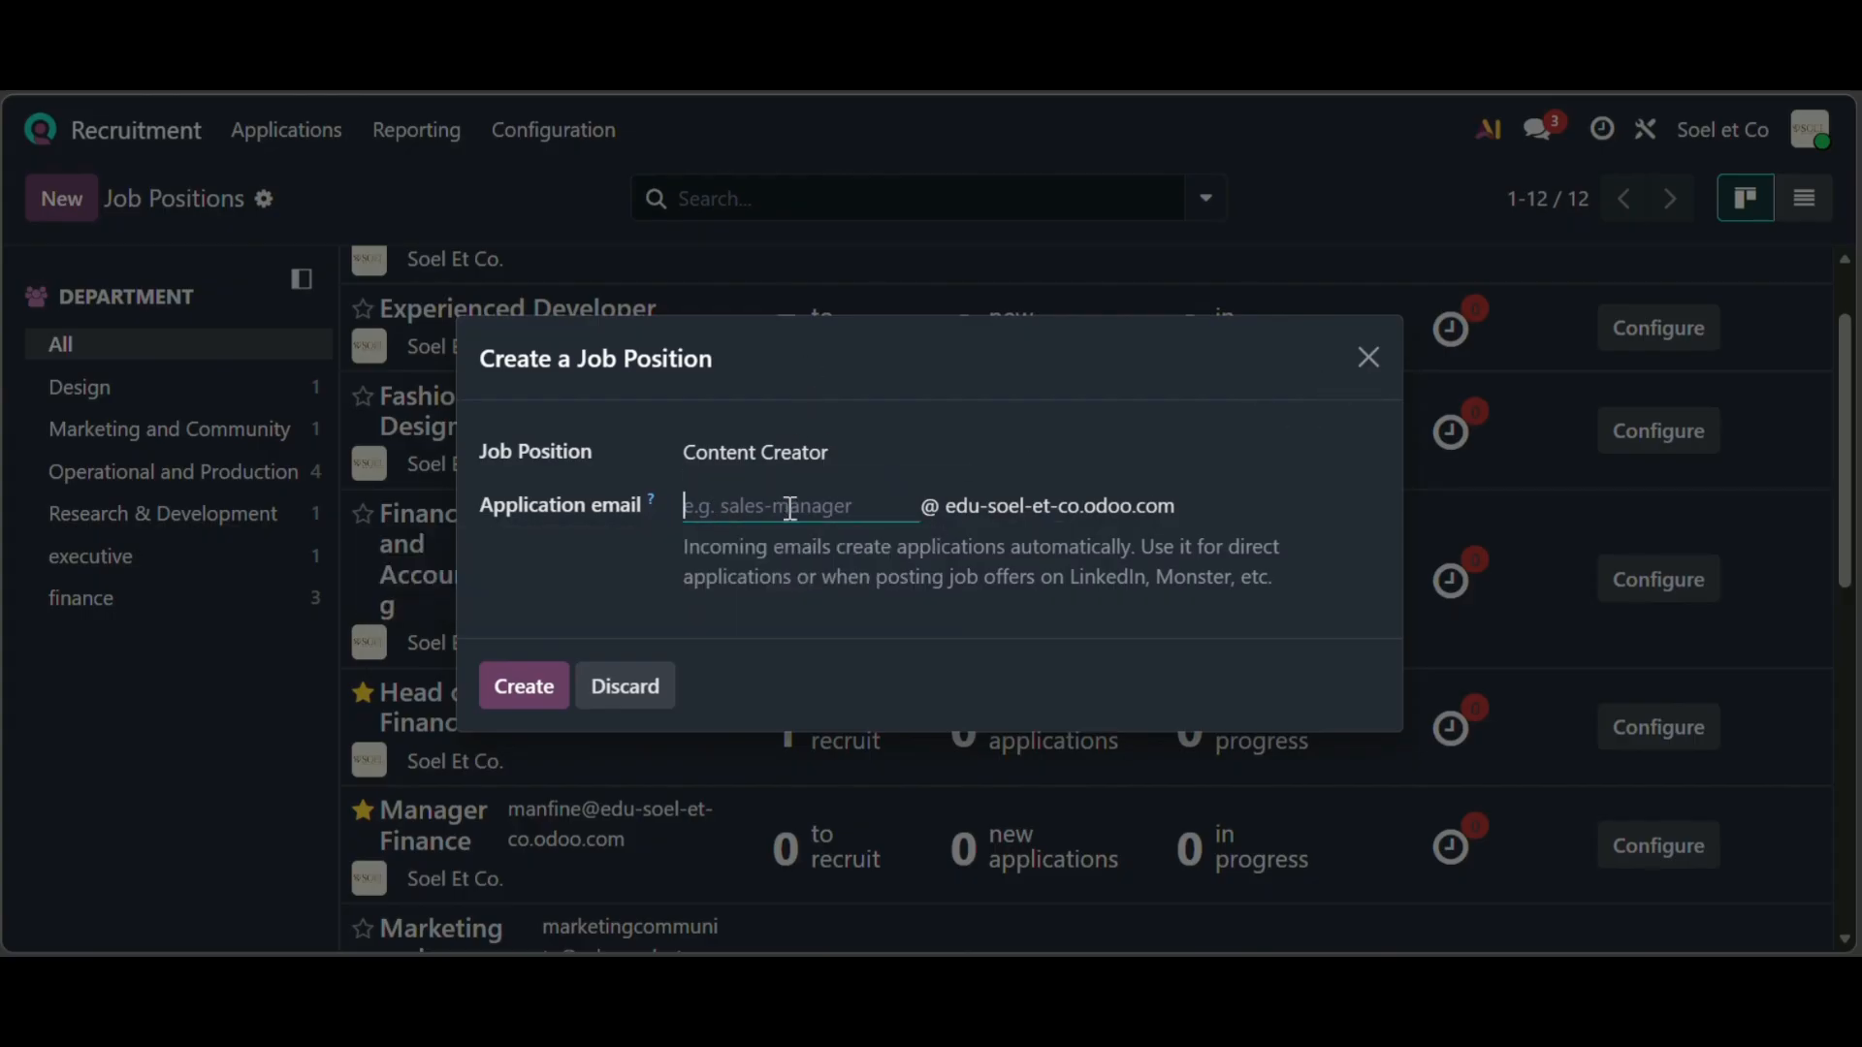
{"action": "type", "text": "Humanresouce"}
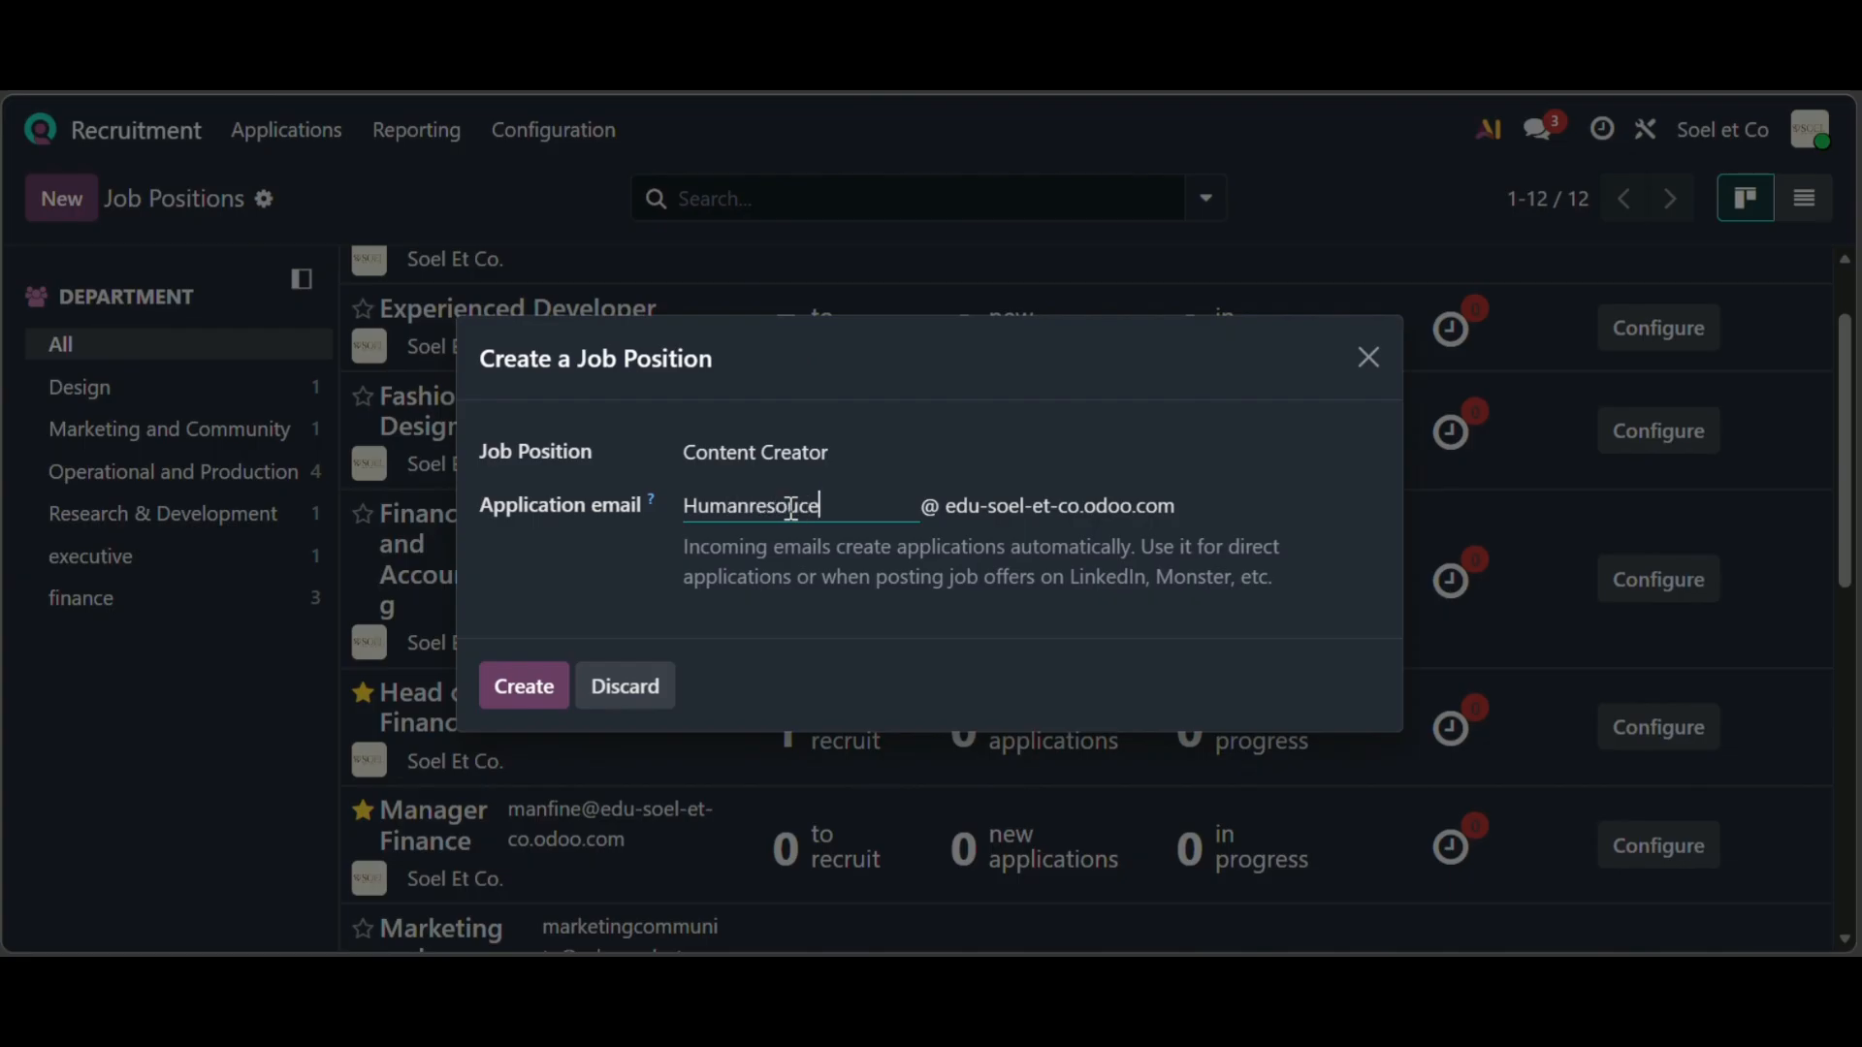
{"action": "left_click", "coordinate": [514, 689]}
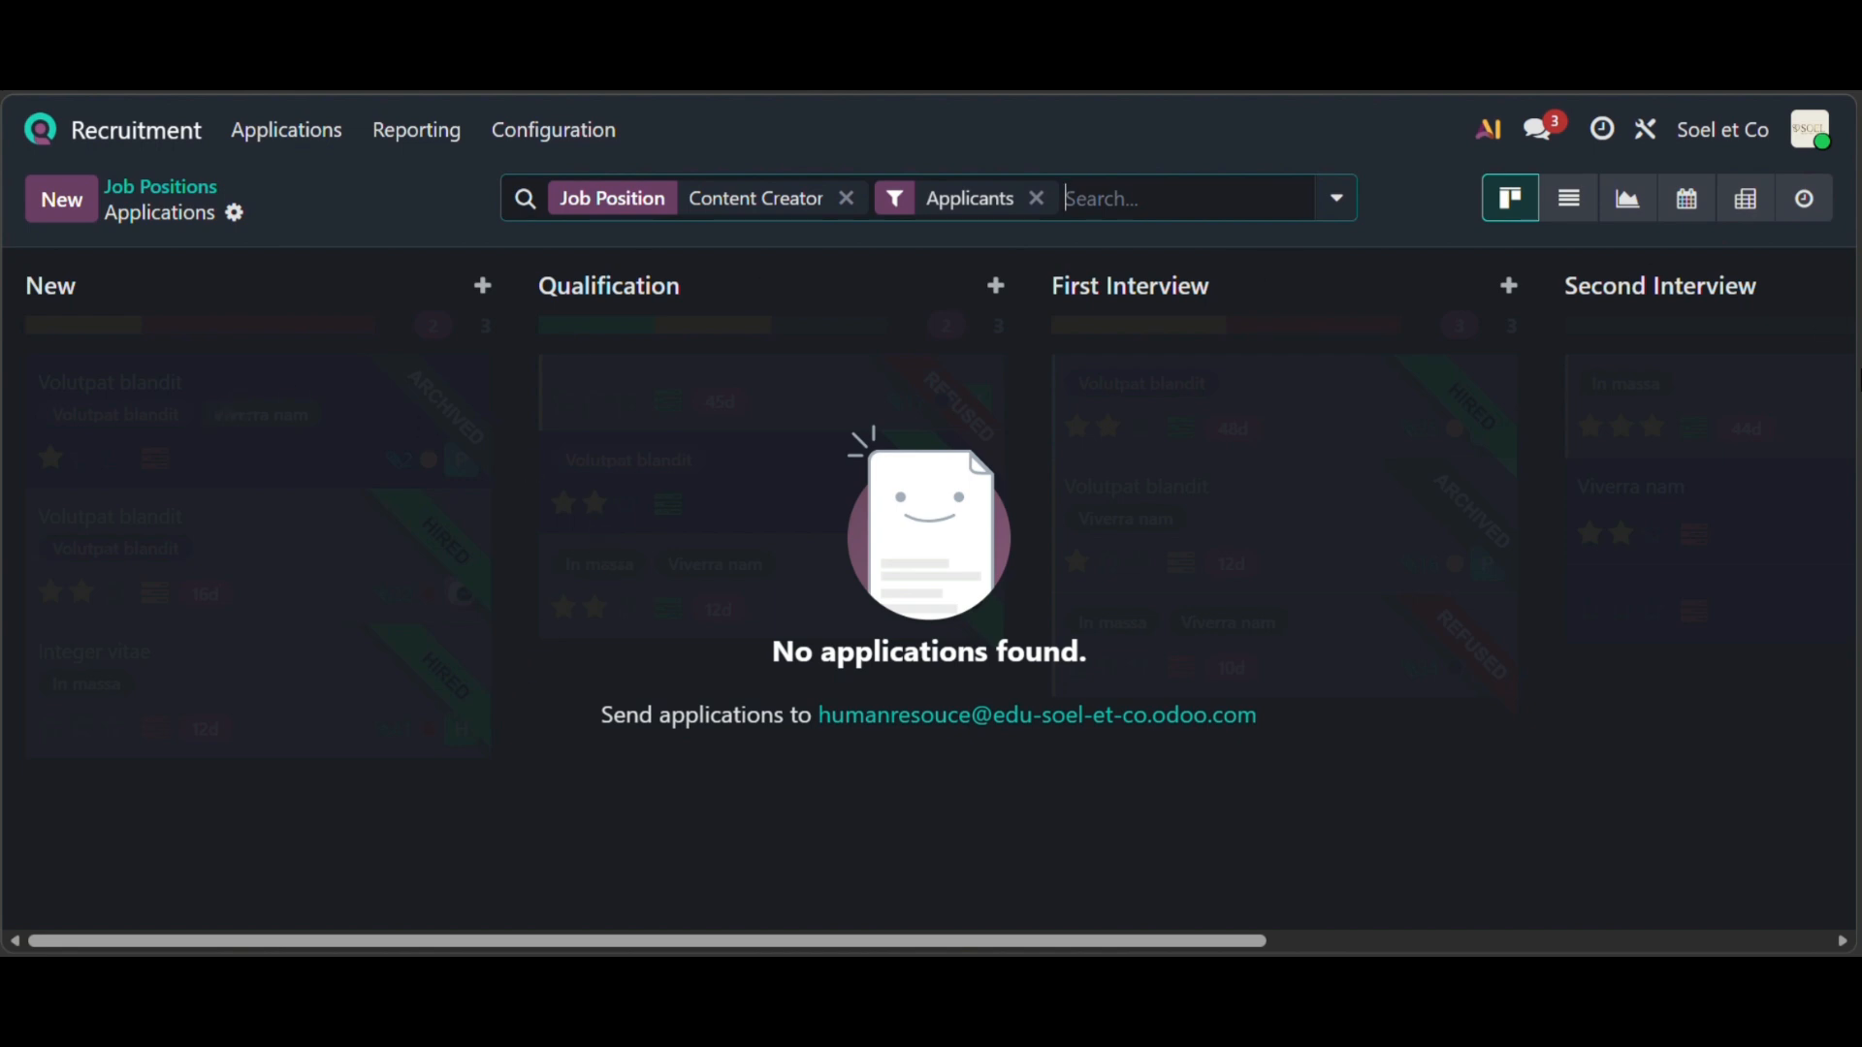
{"action": "scroll", "coordinate": [671, 504], "scroll_direction": "left", "scroll_amount": 3}
{"action": "scroll", "coordinate": [671, 504], "scroll_direction": "left", "scroll_amount": 5}
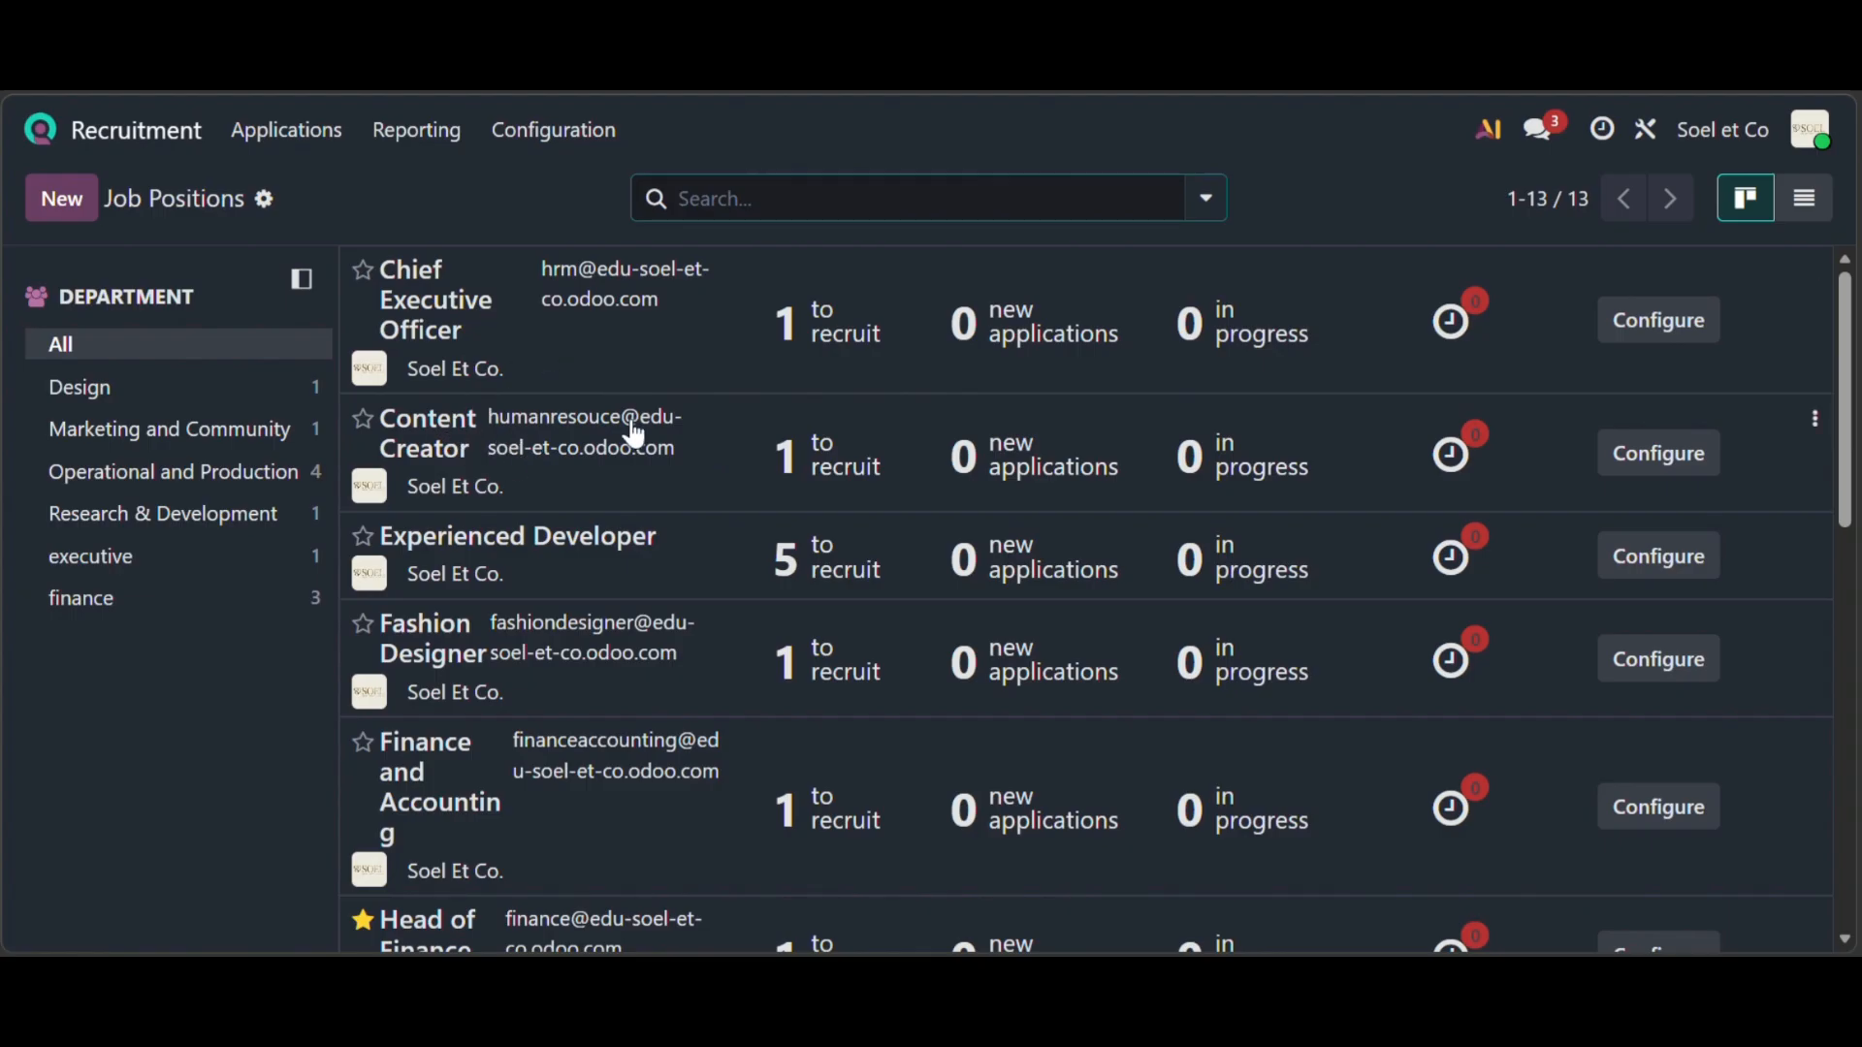
- Add Human Resources Management as an interviewer in Content Creator's configuration
{"action": "left_click", "coordinate": [1707, 470]}
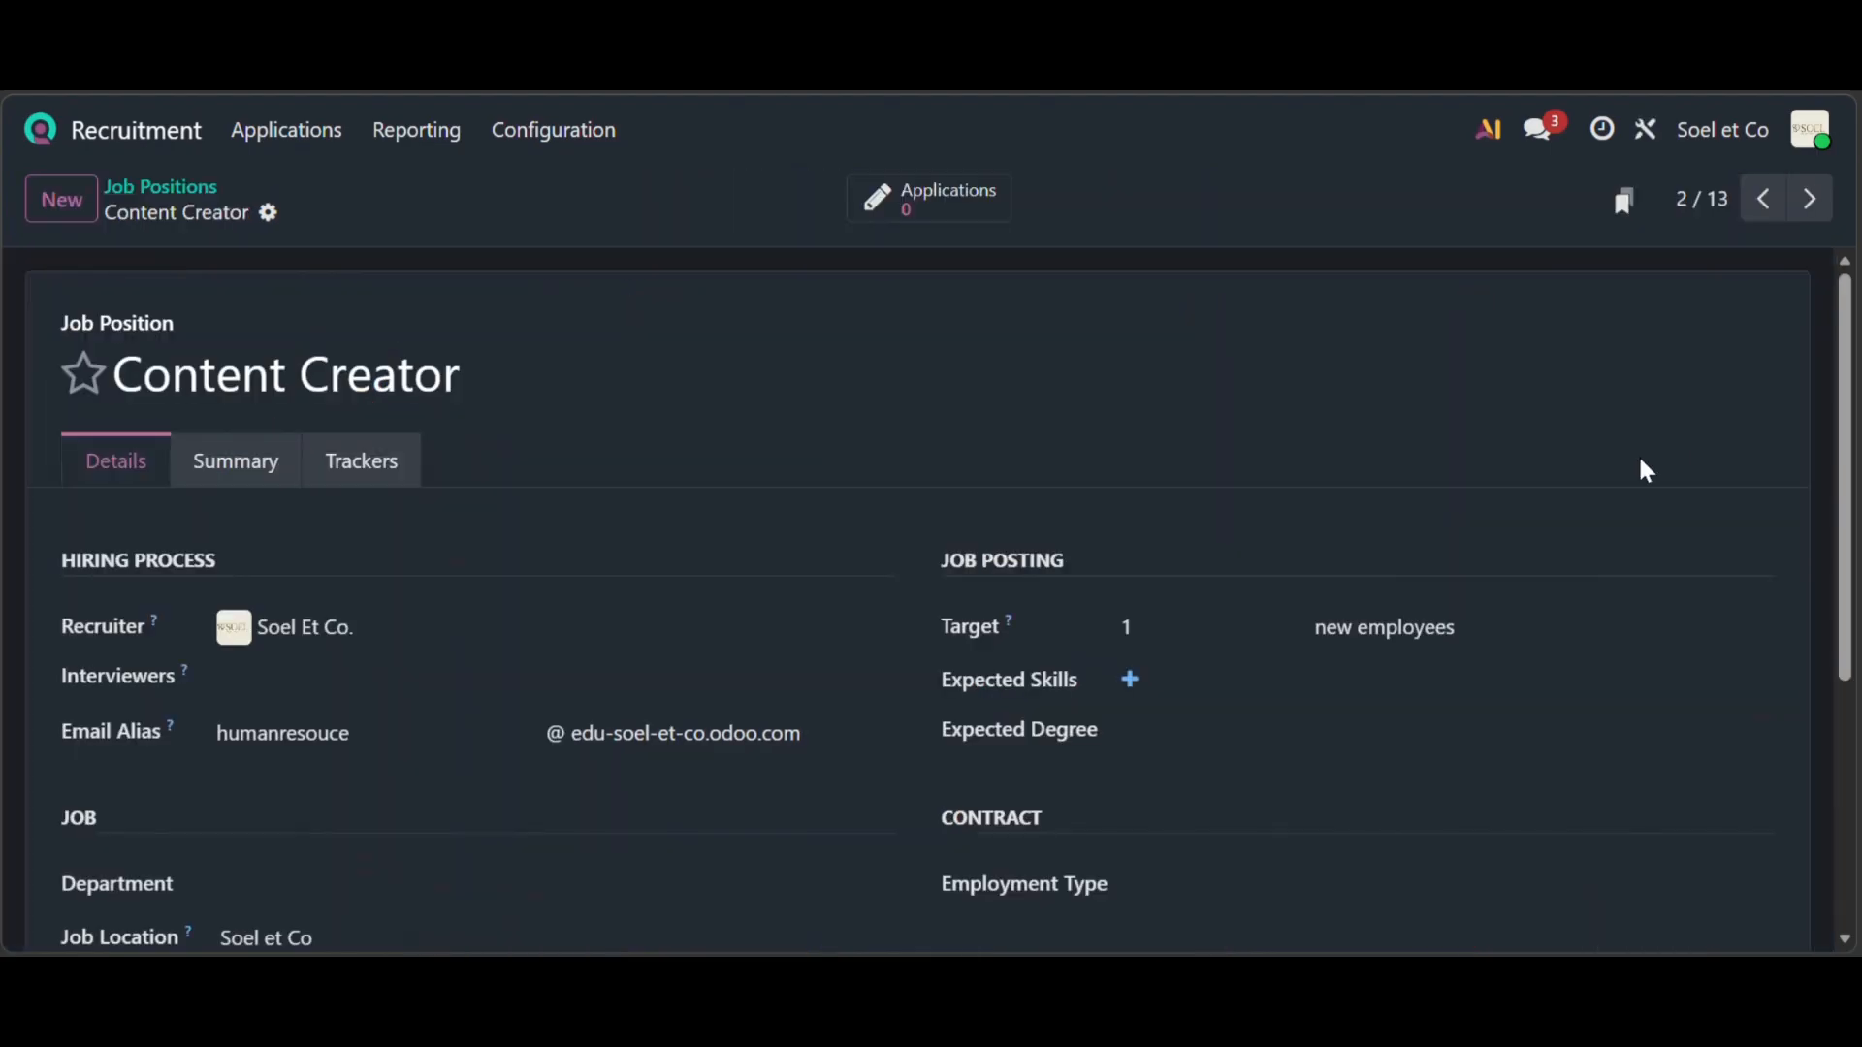
{"action": "scroll", "coordinate": [568, 610], "scroll_direction": "down", "scroll_amount": 3}
{"action": "scroll", "coordinate": [199, 368], "scroll_direction": "up", "scroll_amount": 1}
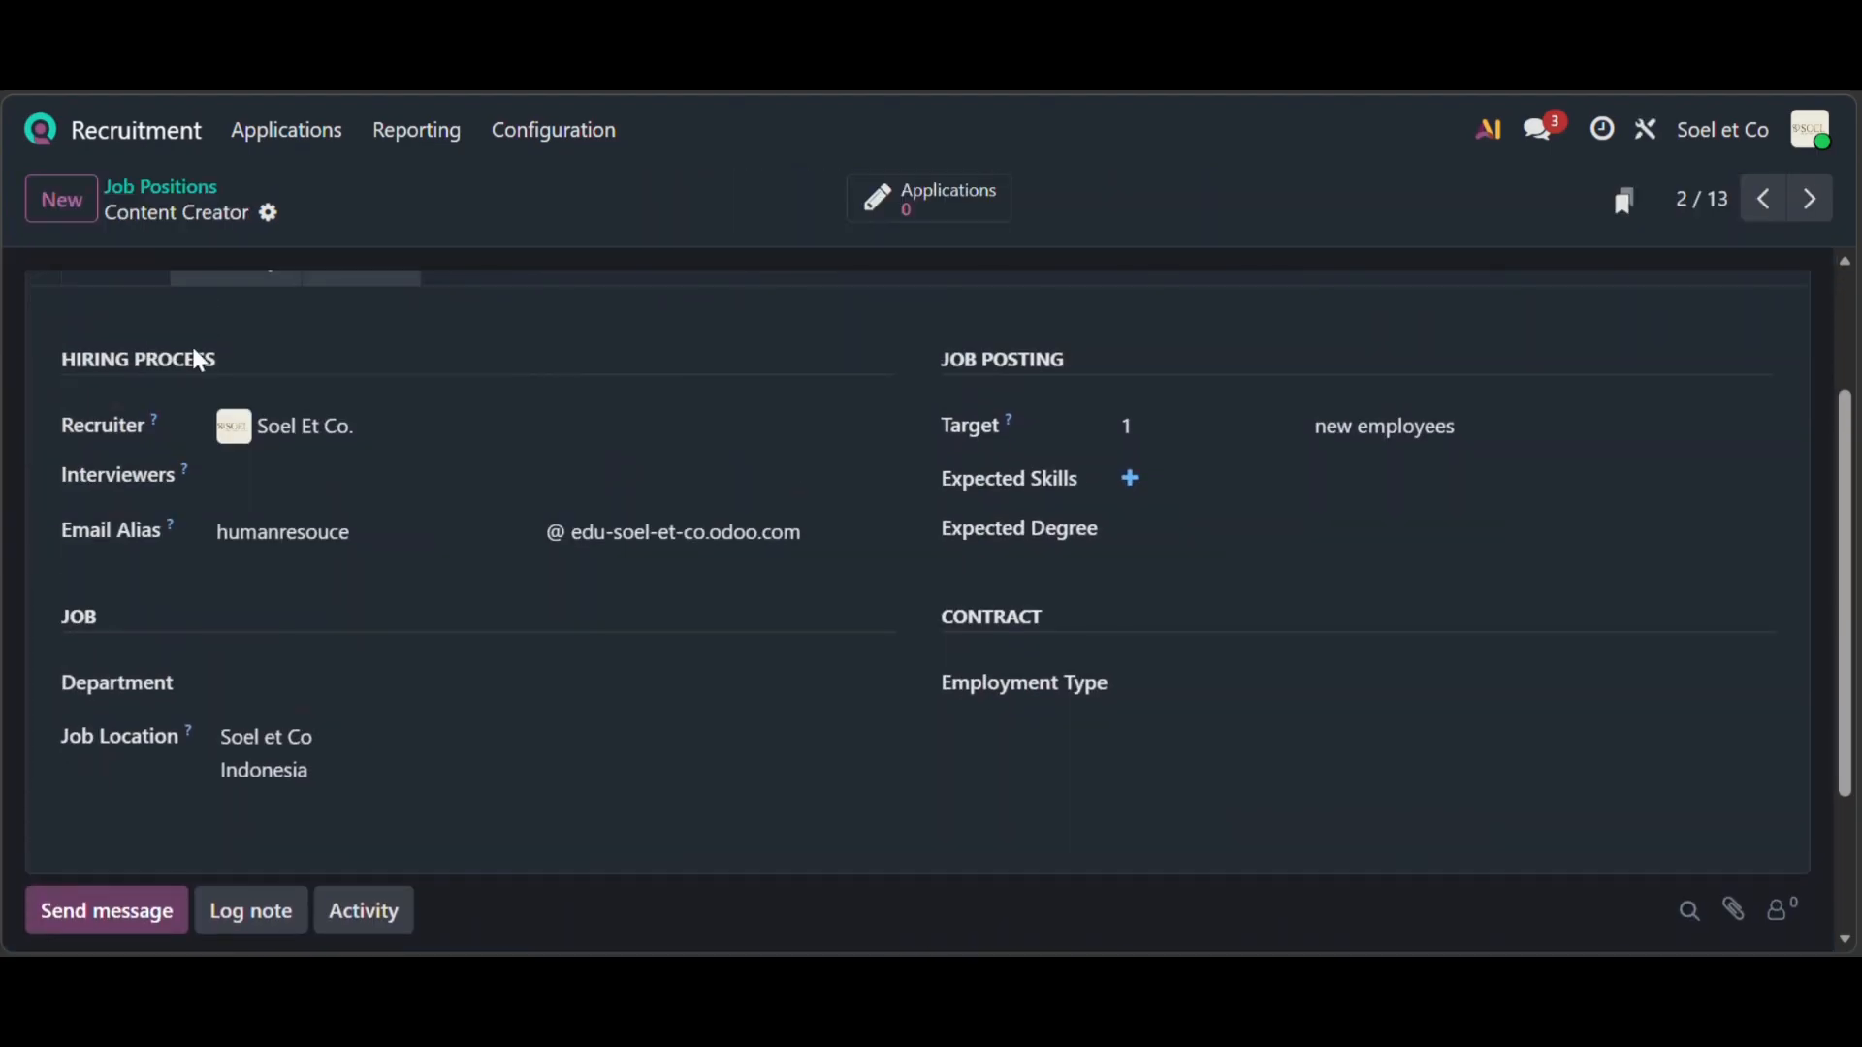
{"action": "left_click", "coordinate": [295, 480]}
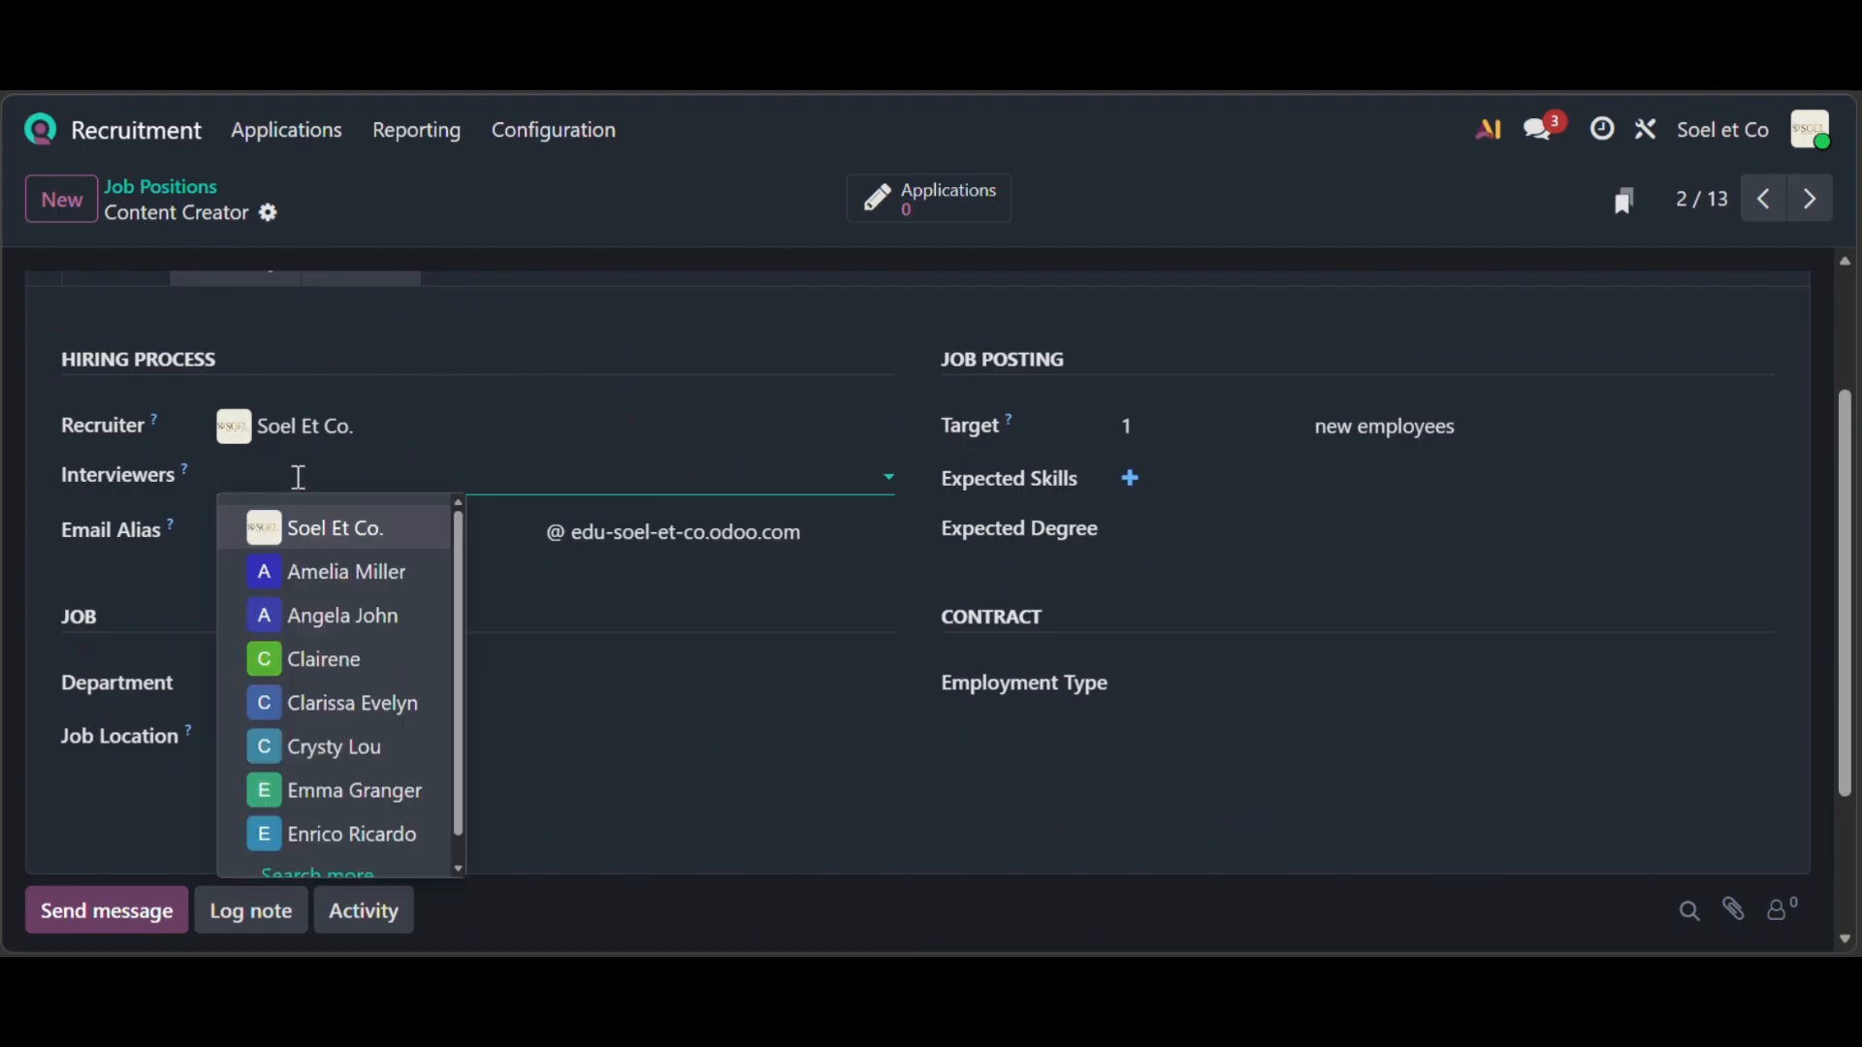
{"action": "type", "text": "hu"}
{"action": "left_click", "coordinate": [323, 573]}
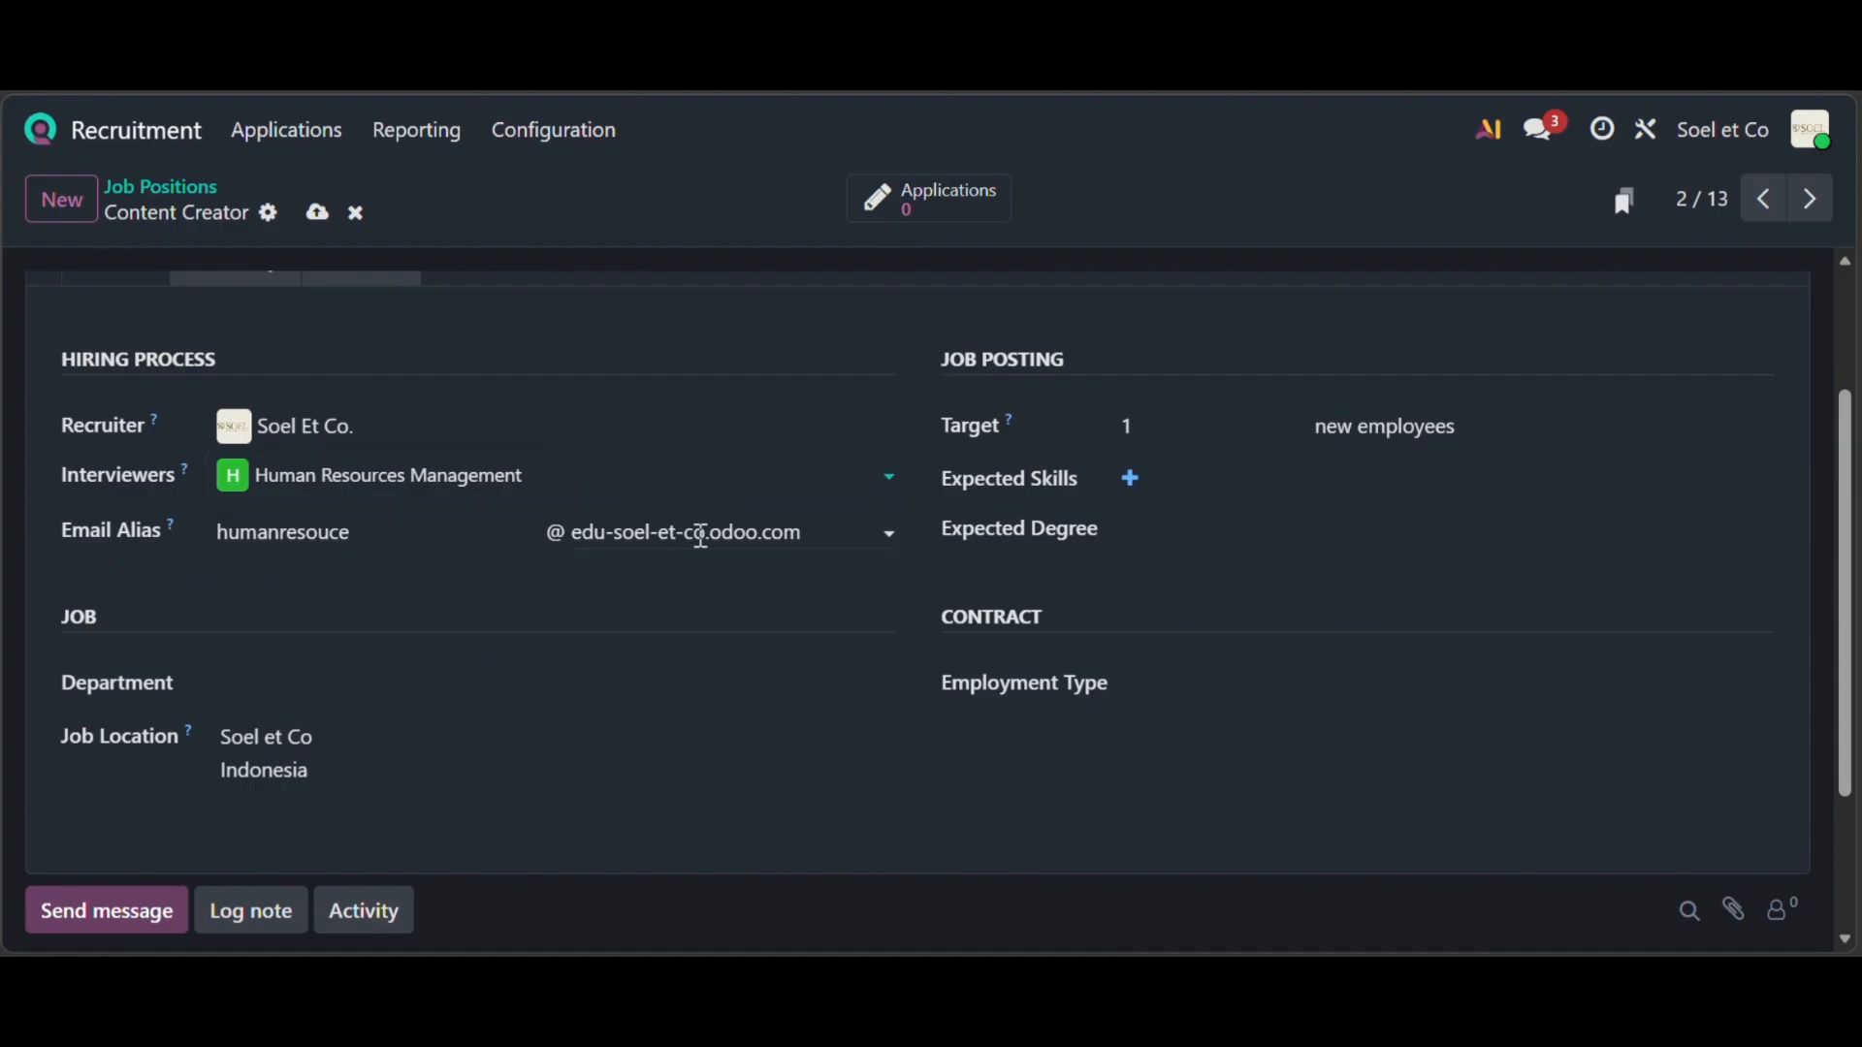
- Set the department to Marketing and Community and the hiring target to 2
{"action": "scroll", "coordinate": [249, 624], "scroll_direction": "down", "scroll_amount": 1}
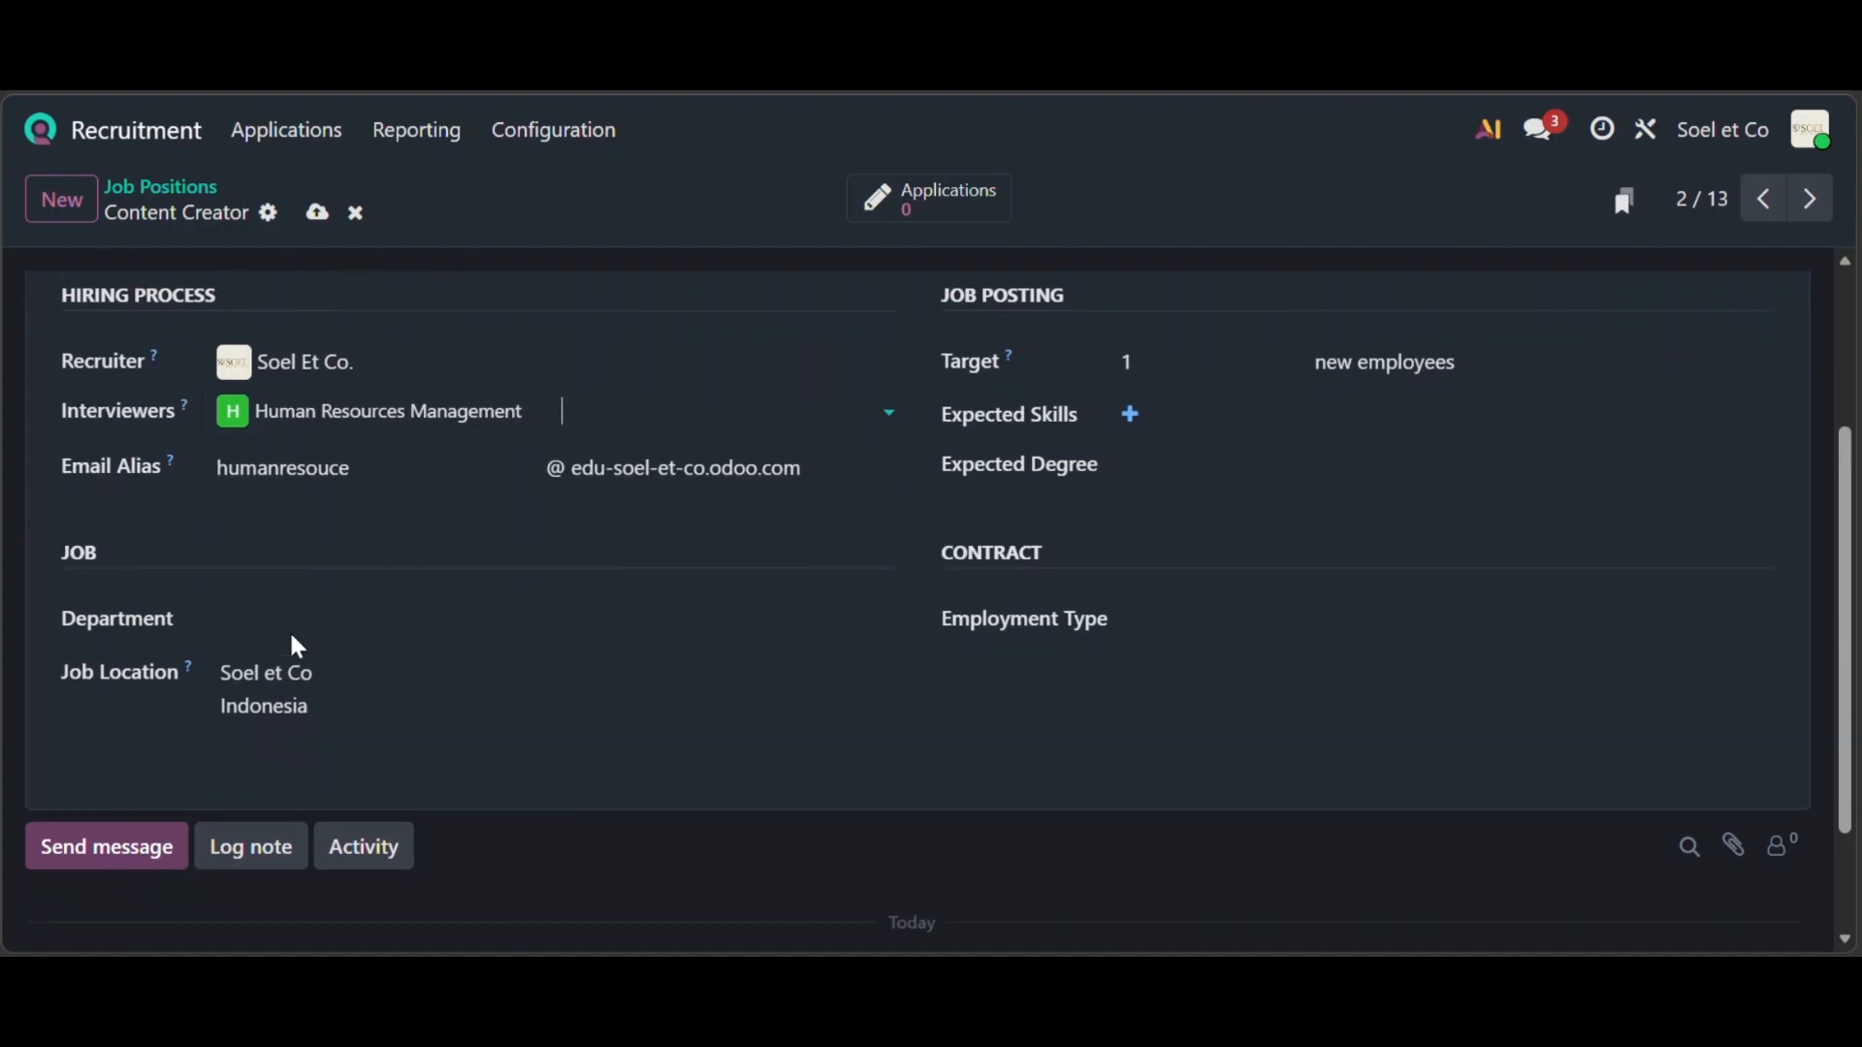
{"action": "left_click", "coordinate": [298, 607]}
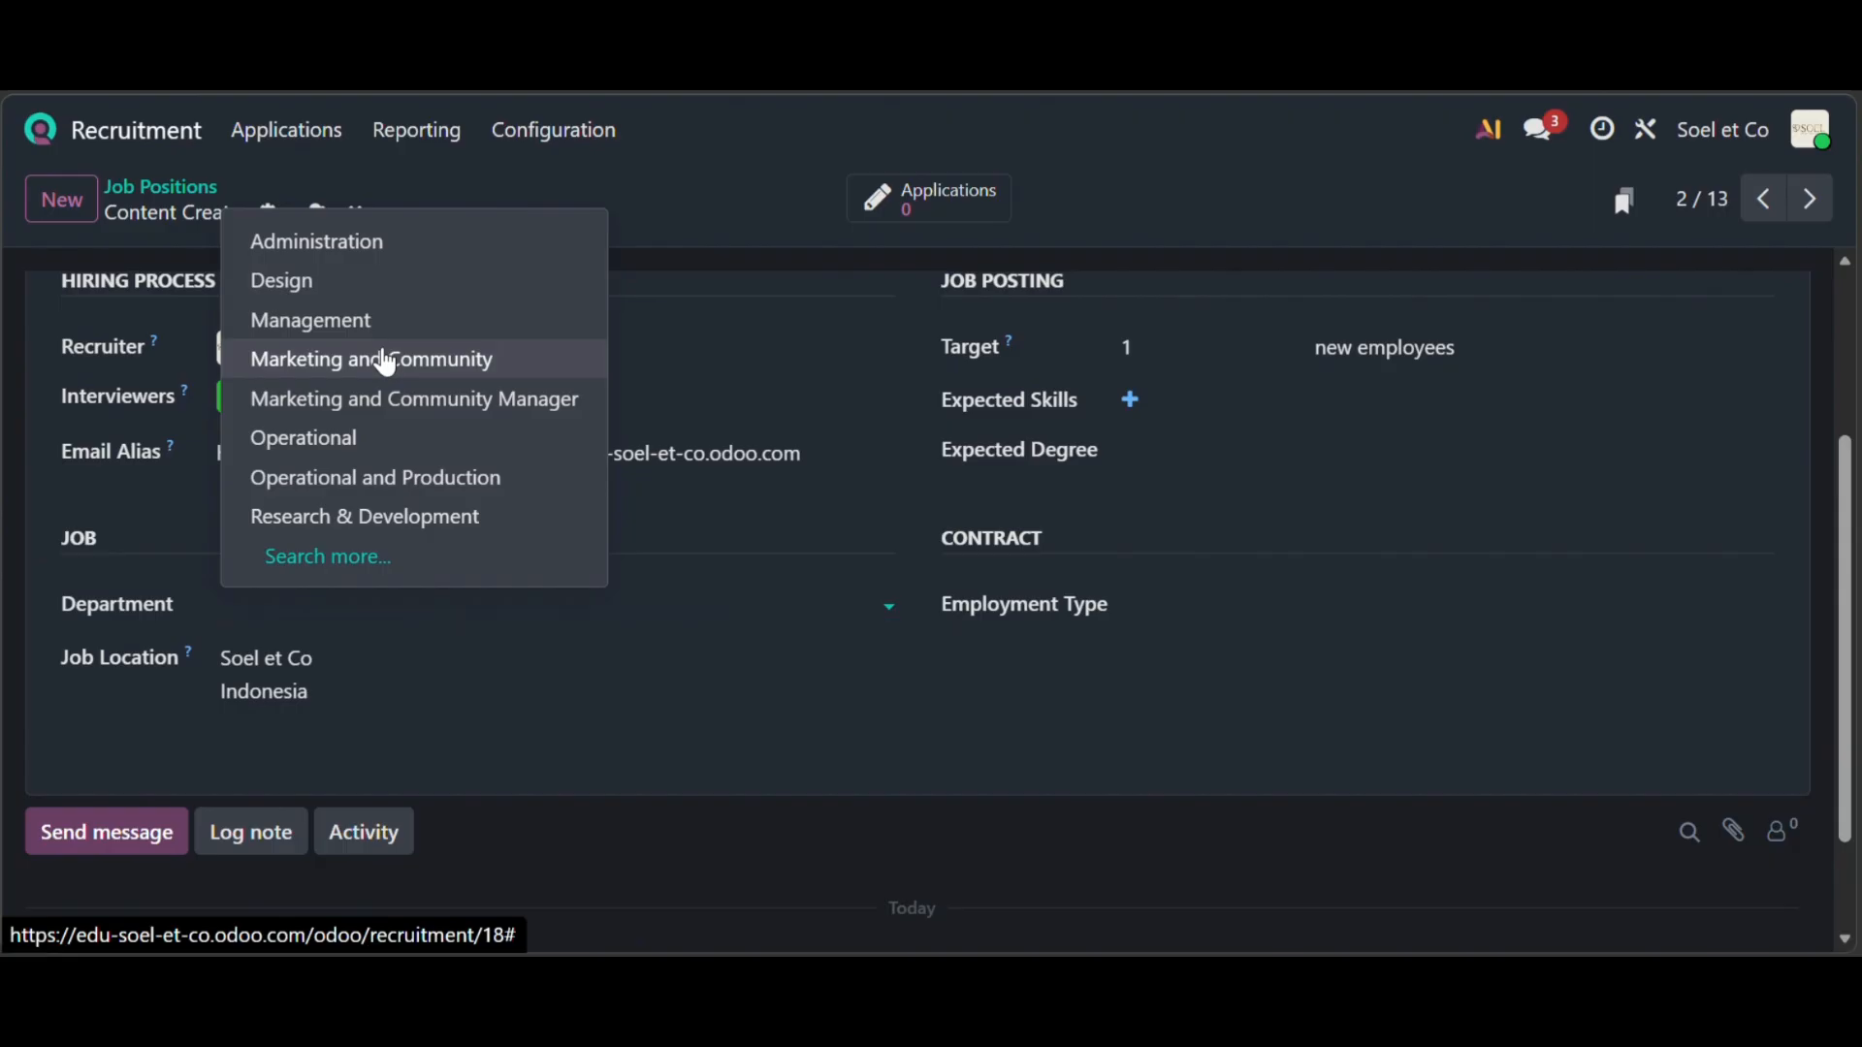
{"action": "left_click", "coordinate": [382, 359]}
{"action": "scroll", "coordinate": [752, 579], "scroll_direction": "up", "scroll_amount": 1}
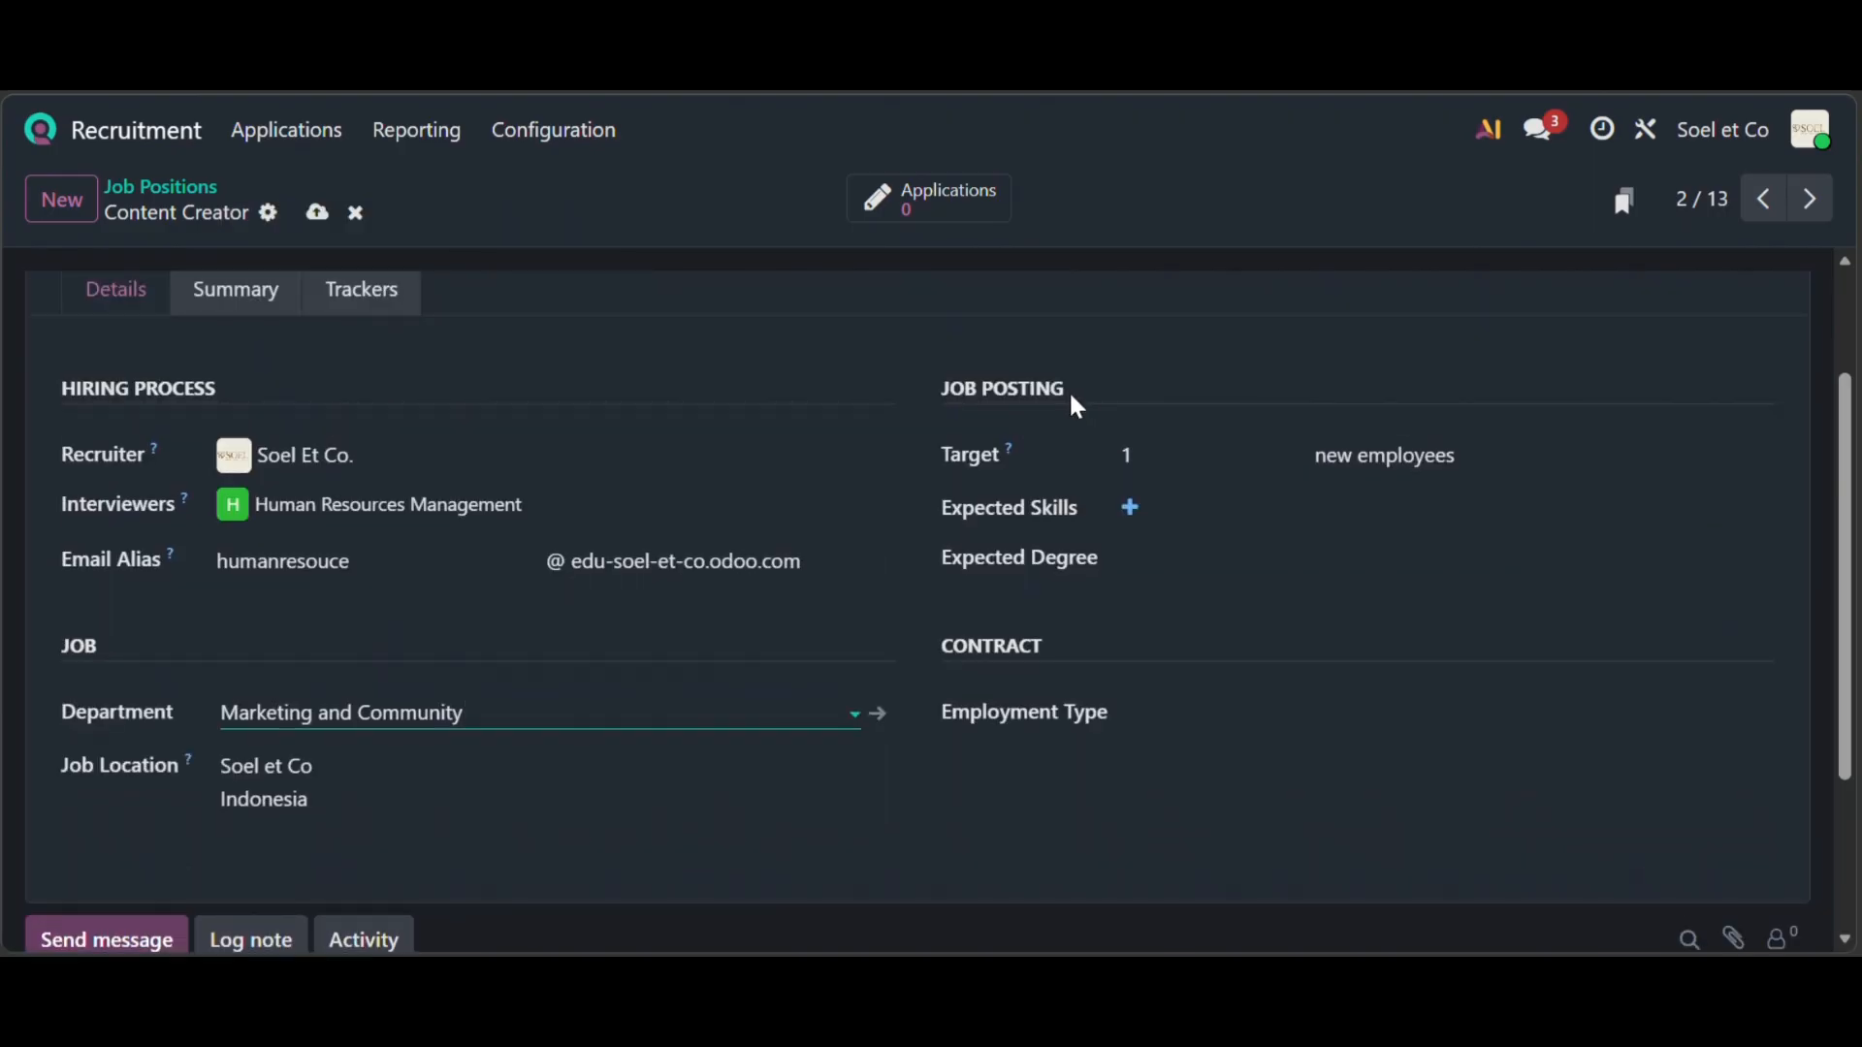
{"action": "left_click", "coordinate": [1147, 465]}
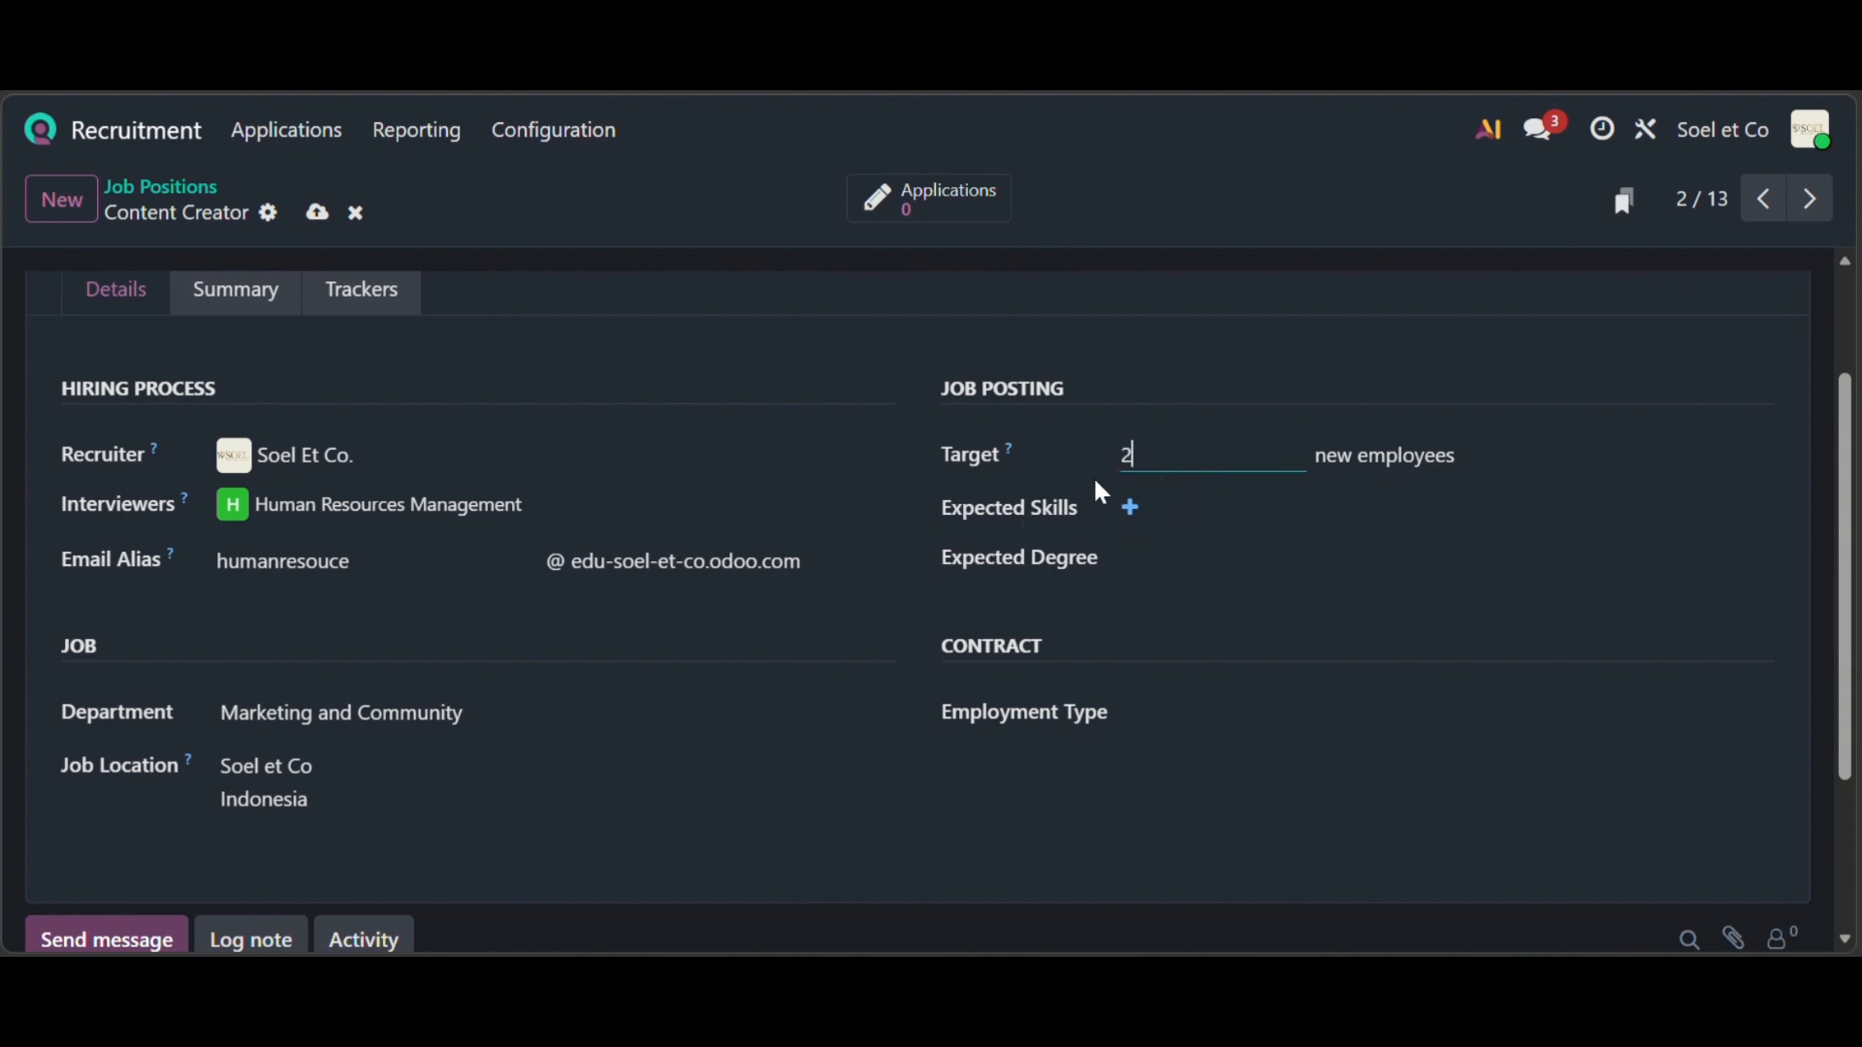
{"action": "left_click", "coordinate": [1128, 508]}
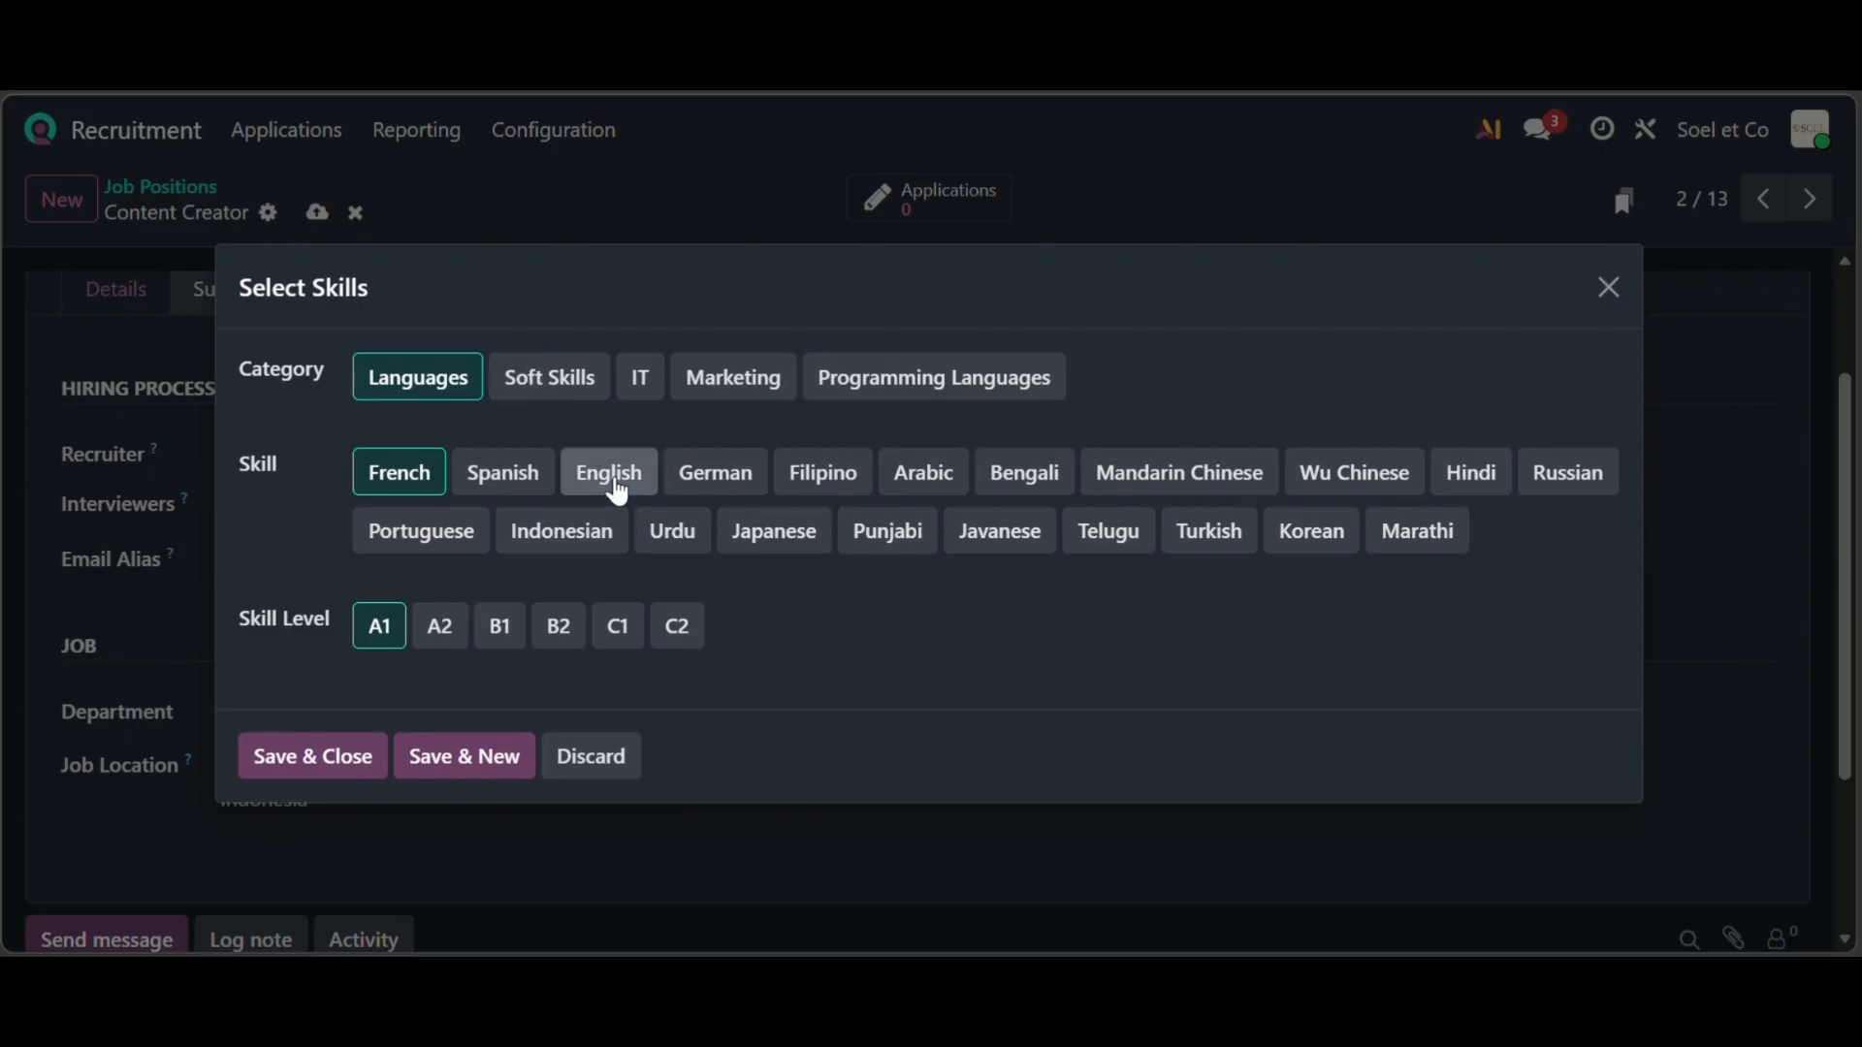
- Add expected skills English at level A1 and Creativity at level Advanced
{"action": "left_click", "coordinate": [613, 480]}
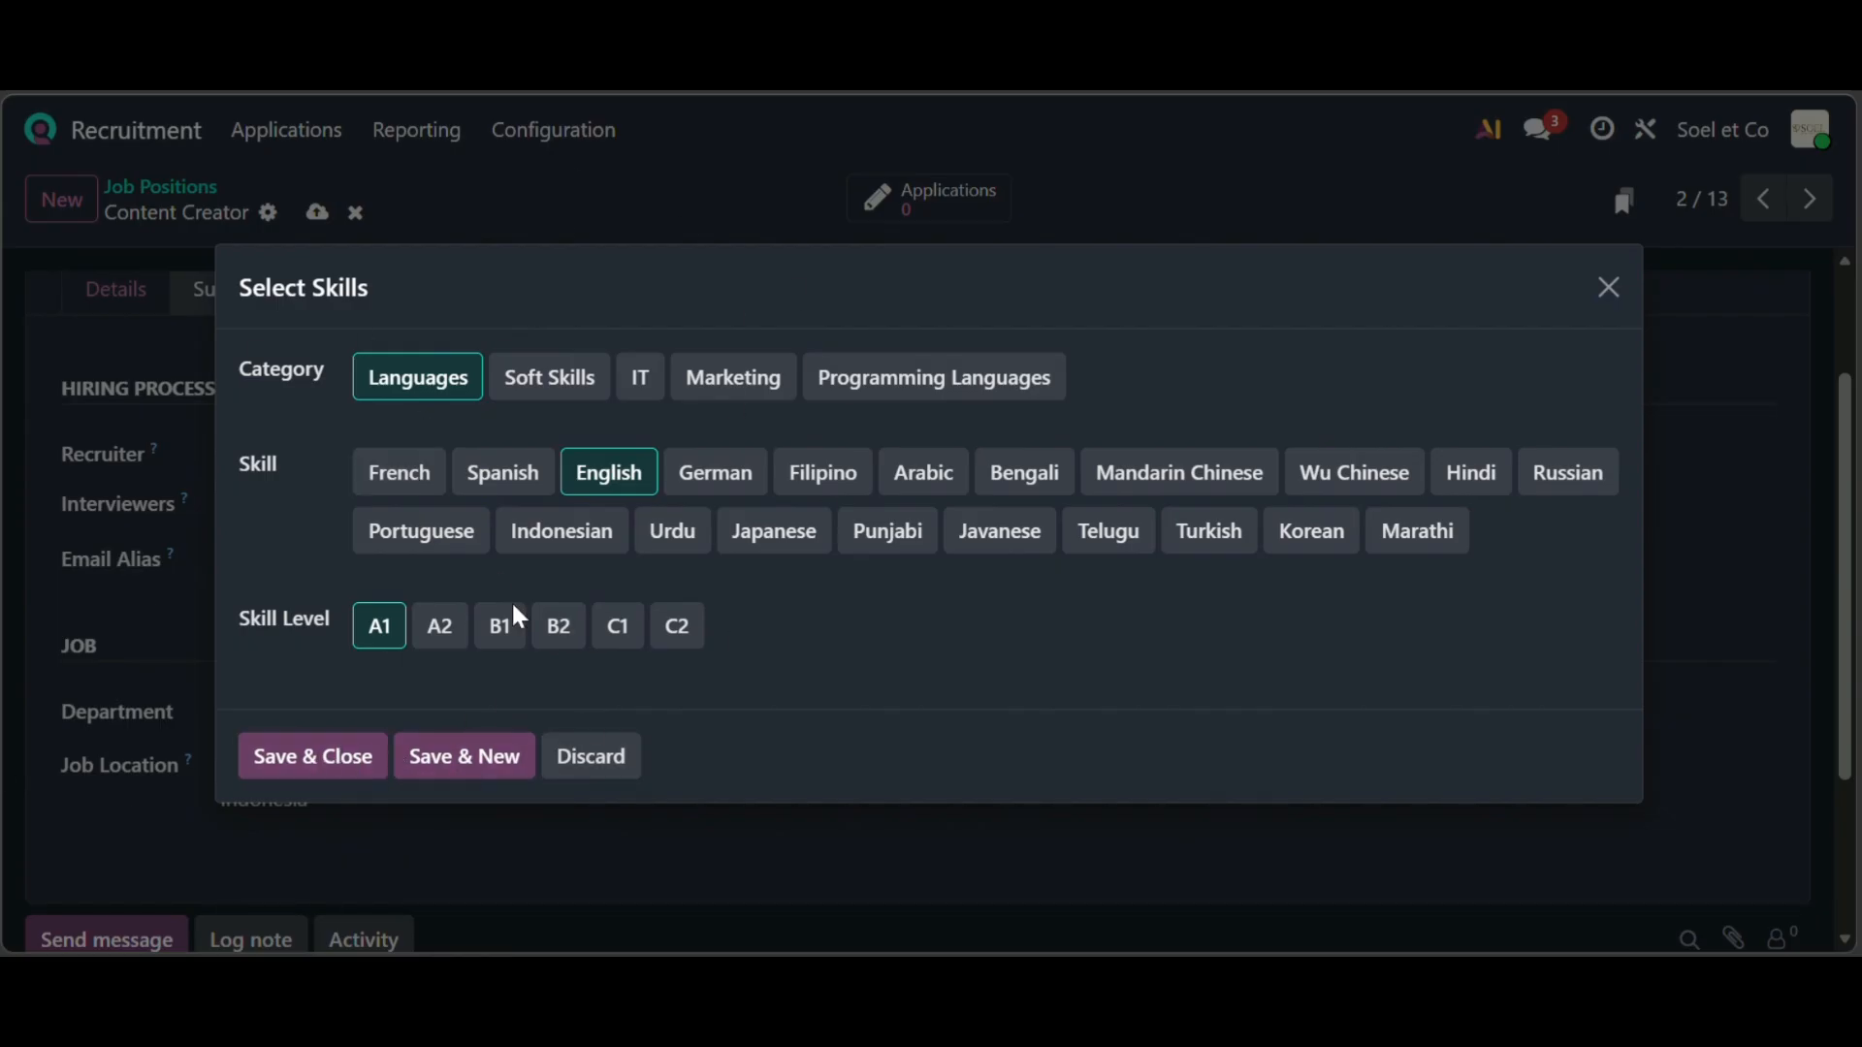
{"action": "left_click", "coordinate": [488, 756]}
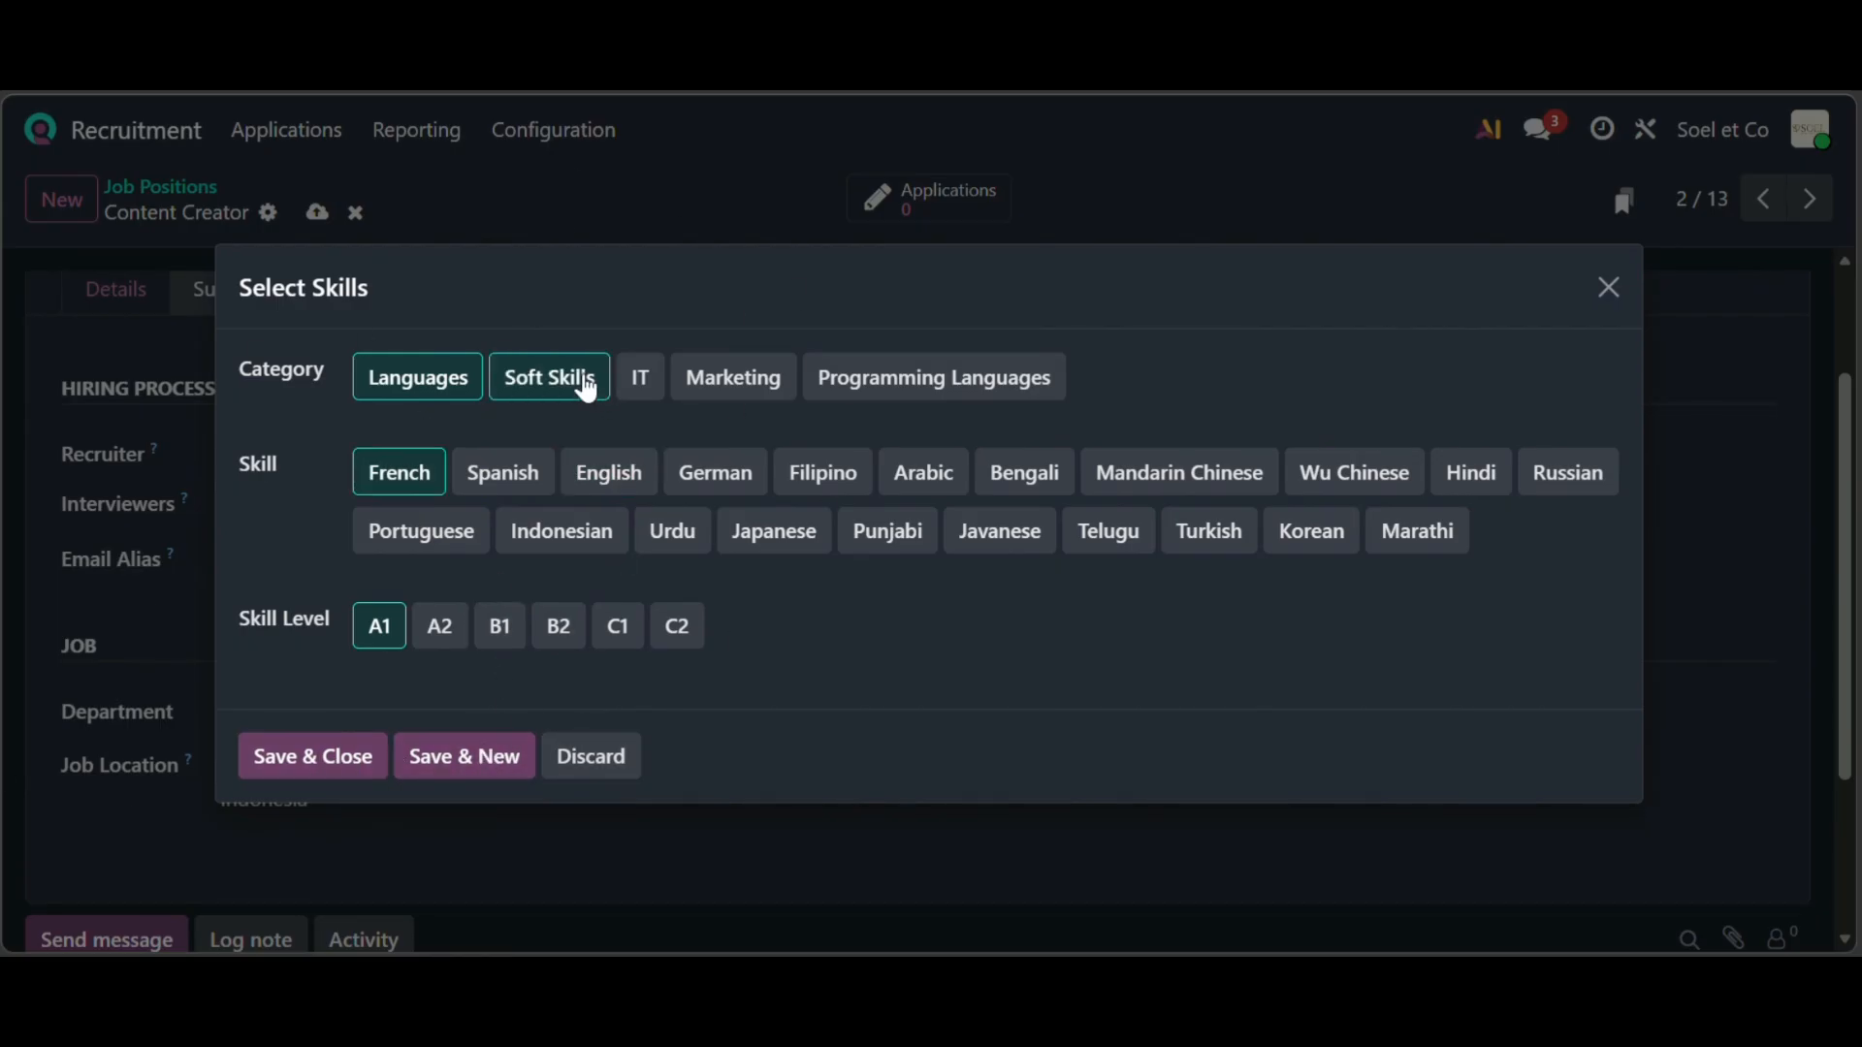
{"action": "left_click", "coordinate": [575, 381]}
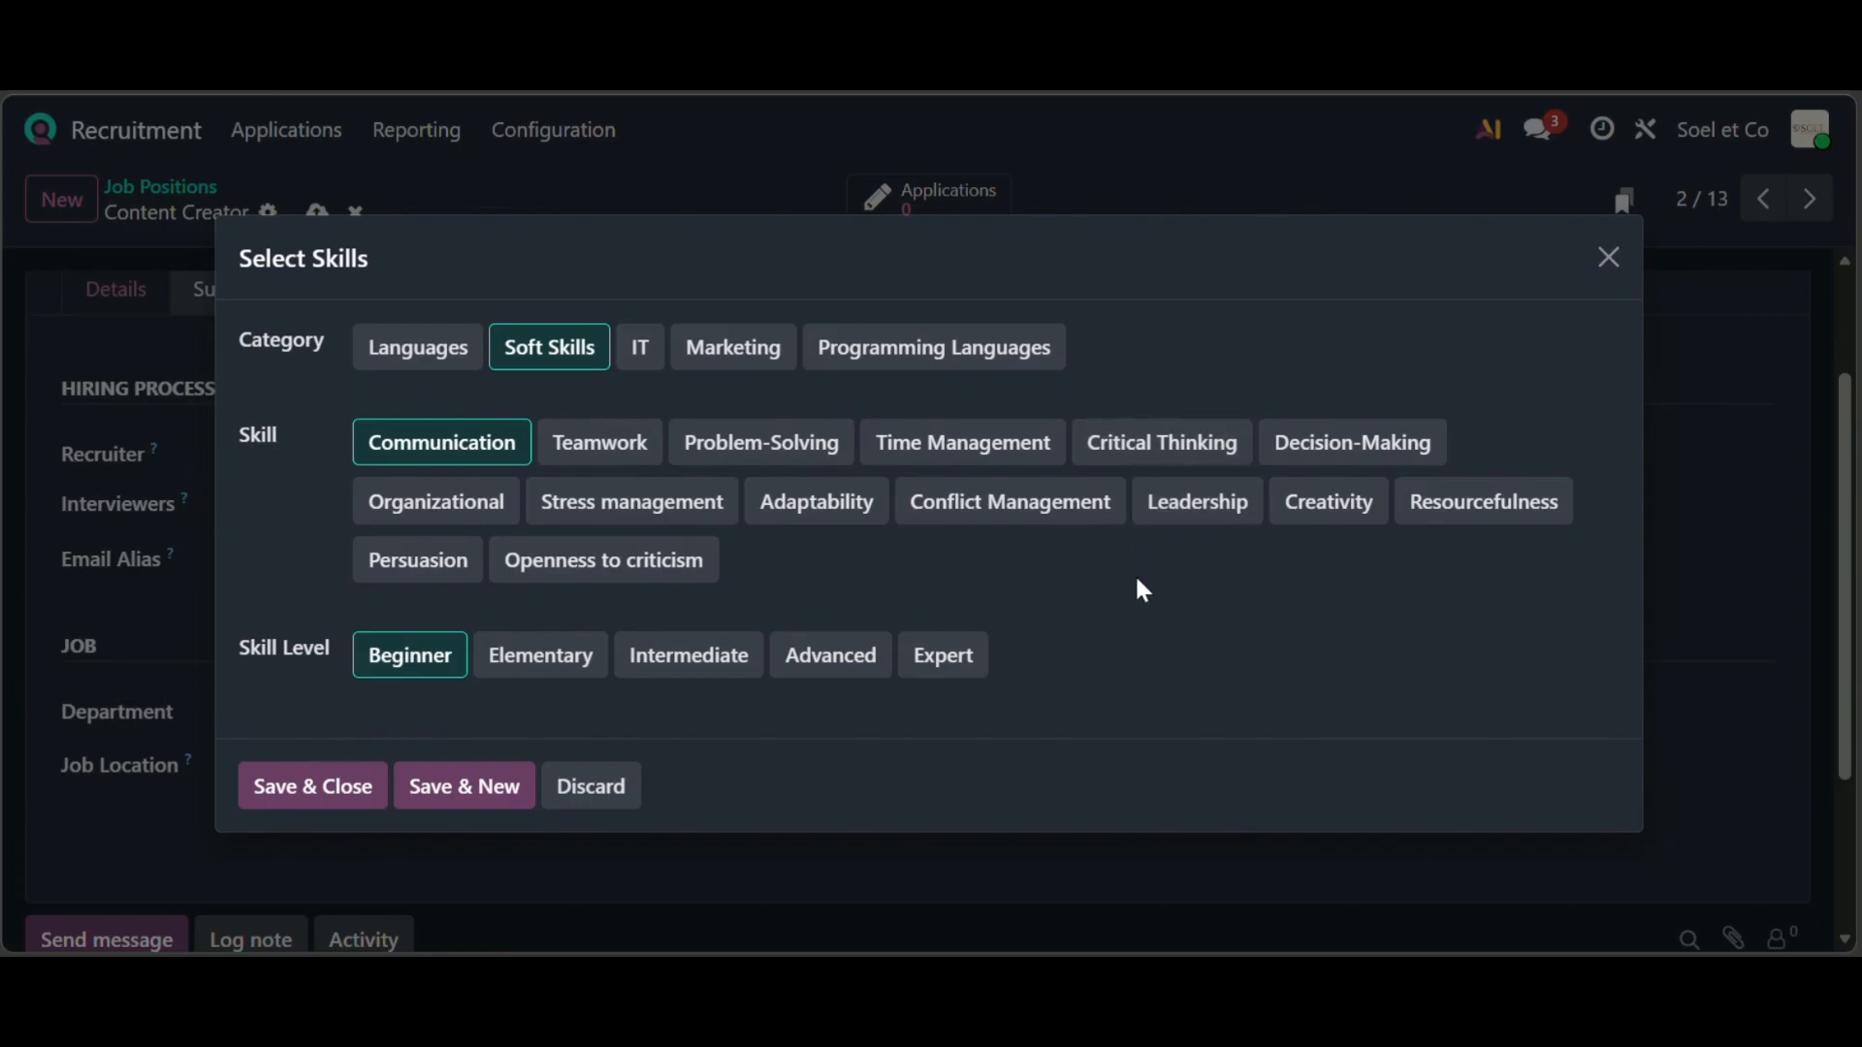
{"action": "left_click", "coordinate": [1337, 521]}
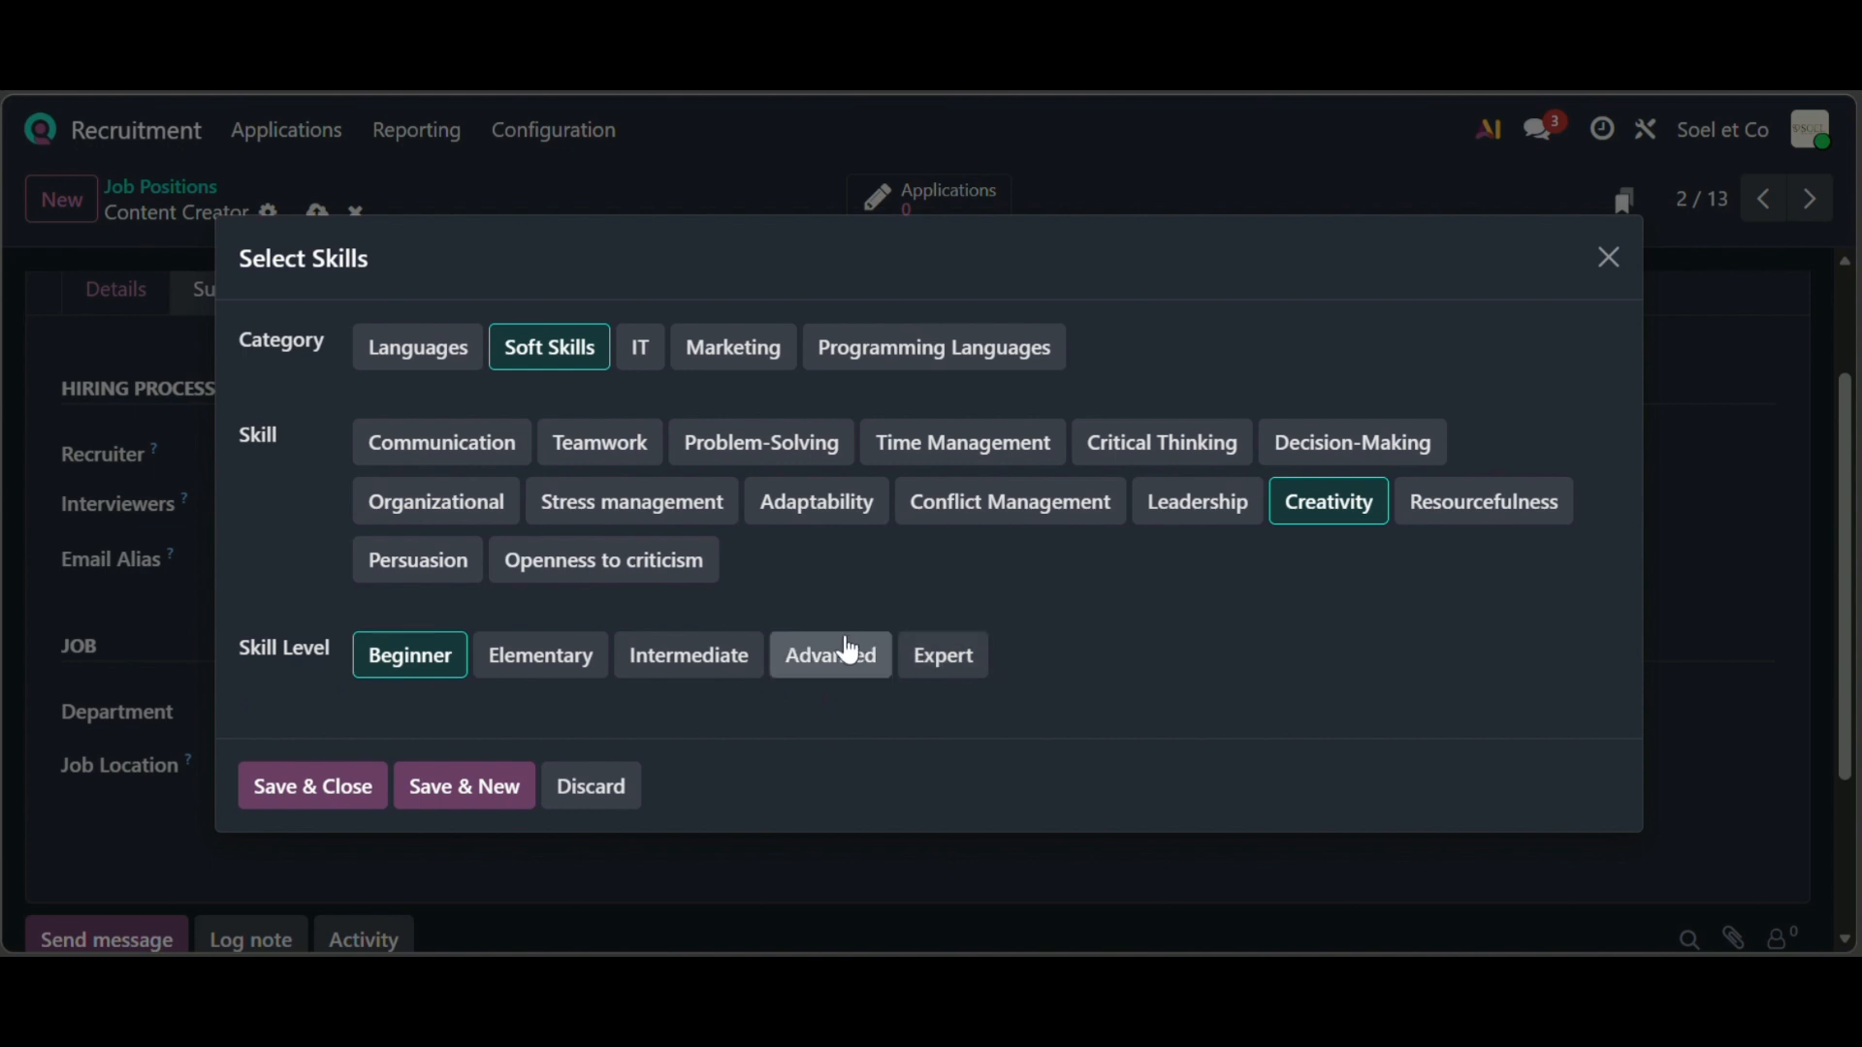
{"action": "left_click", "coordinate": [817, 669]}
{"action": "left_click", "coordinate": [334, 809]}
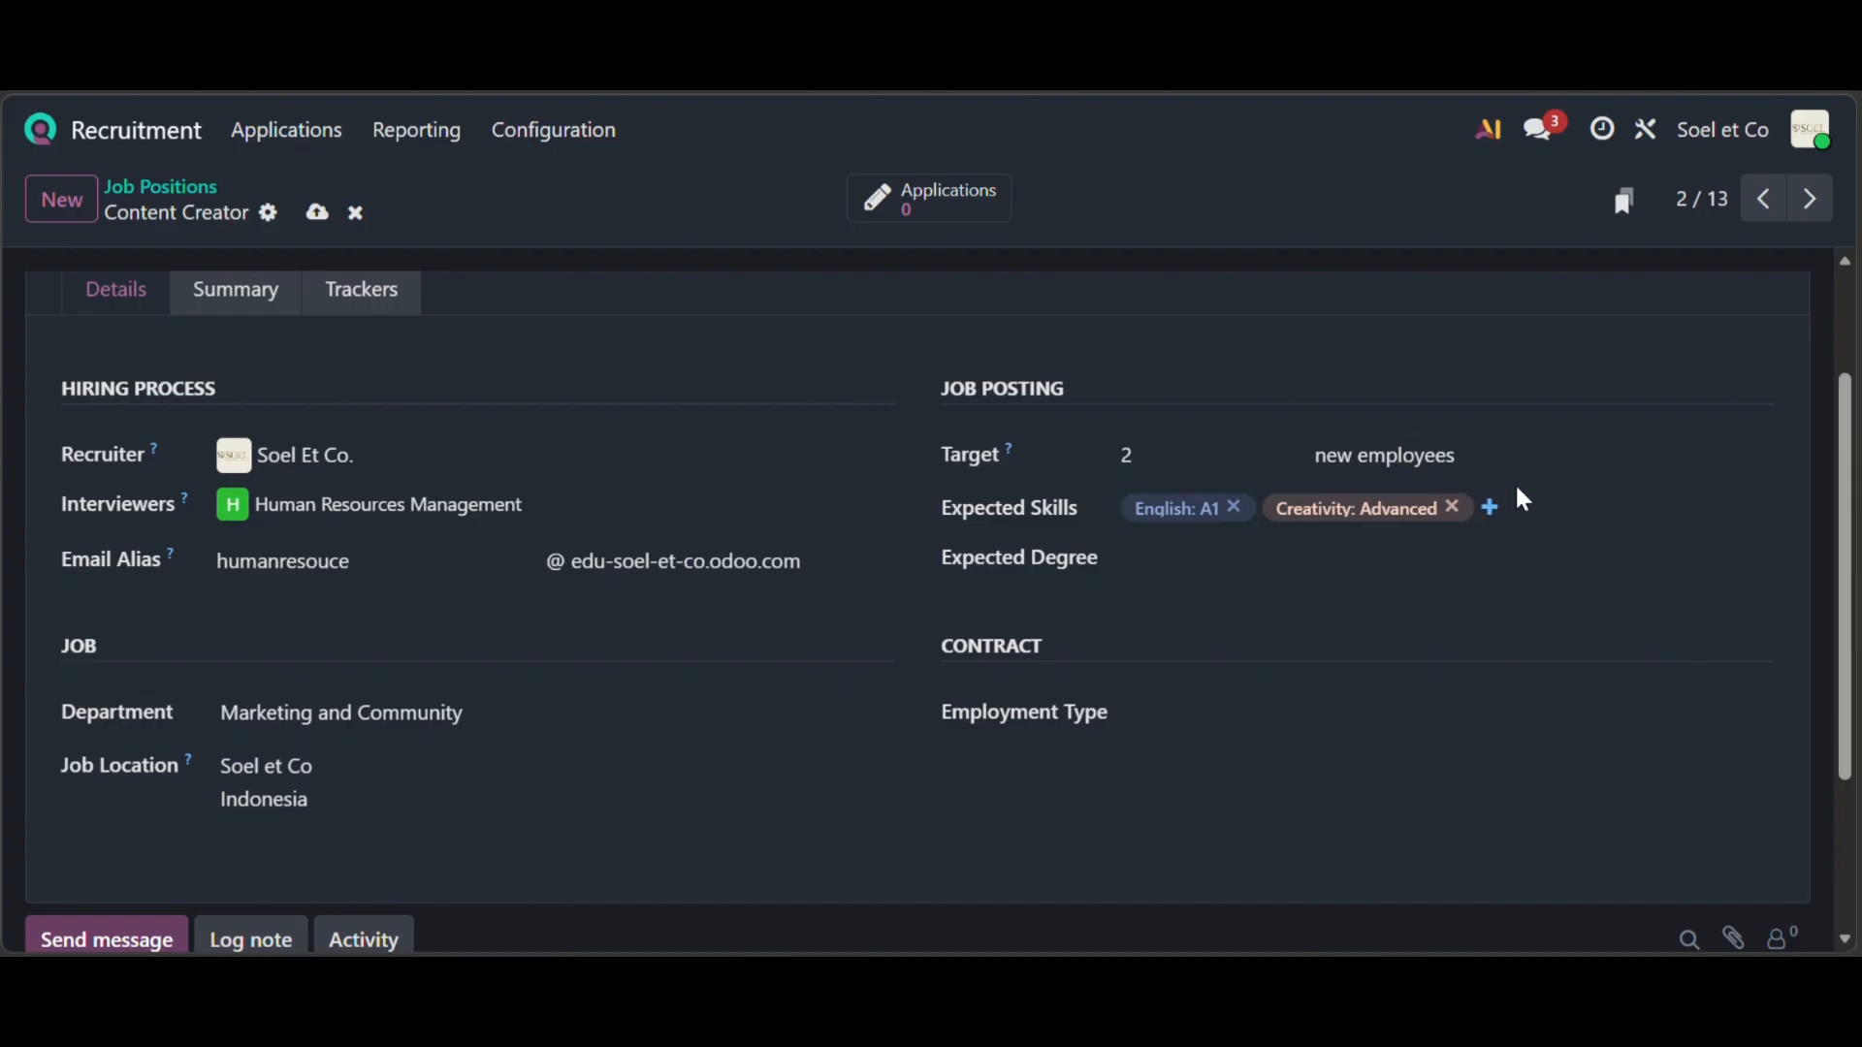
{"action": "left_click", "coordinate": [1180, 556]}
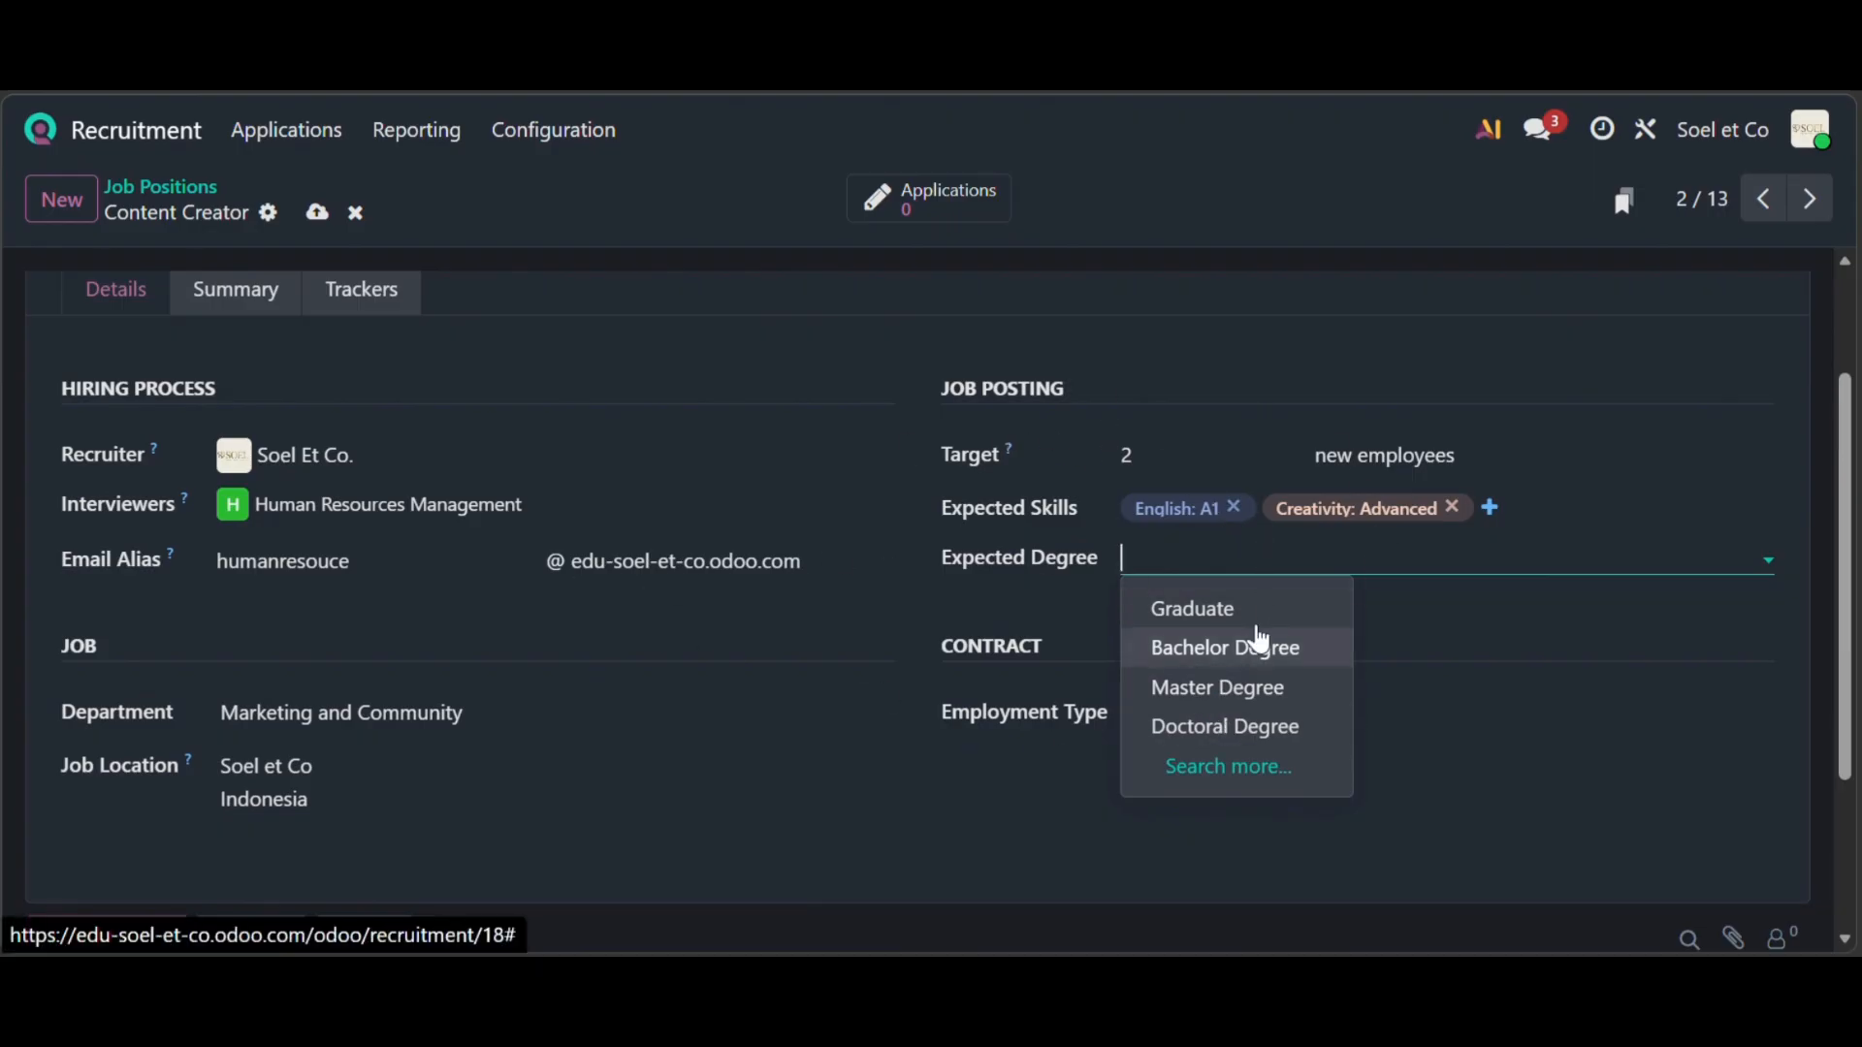
- Set the expected degree to Graduate and the employment type to Intern
{"action": "left_click", "coordinate": [1247, 608]}
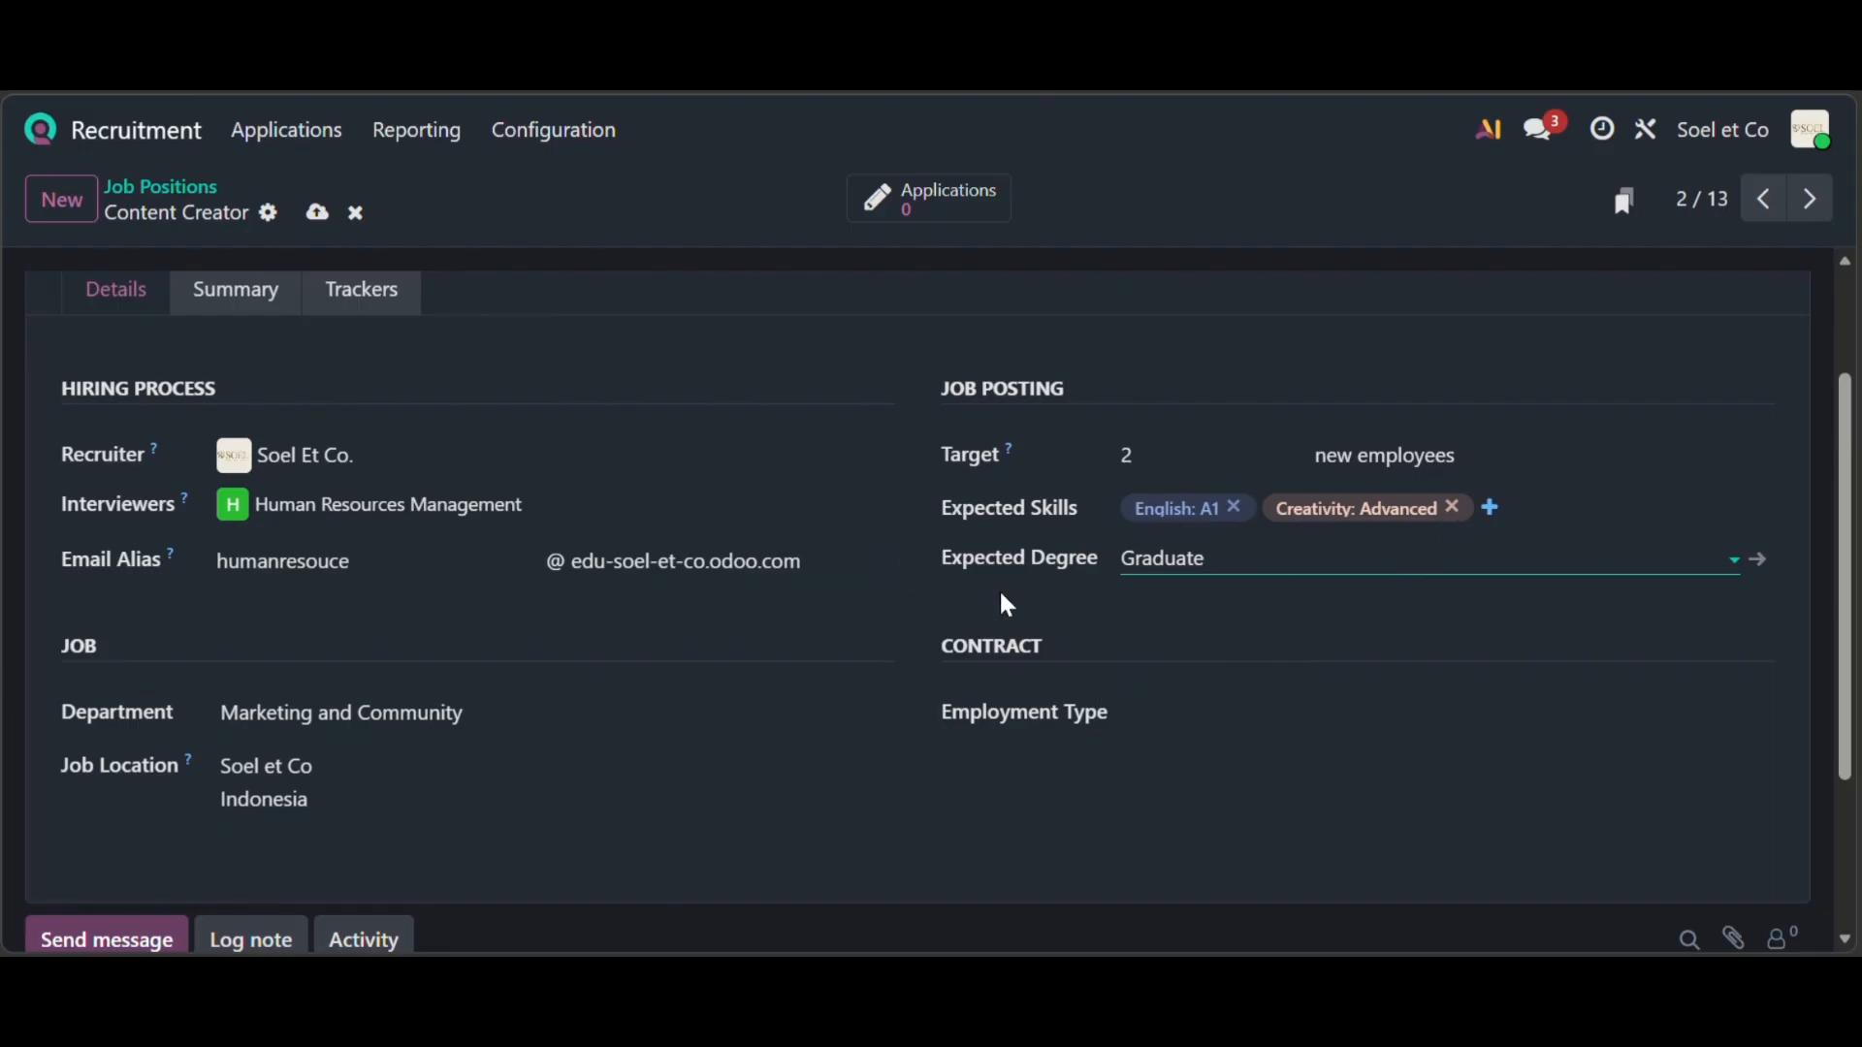
{"action": "left_click", "coordinate": [1213, 711]}
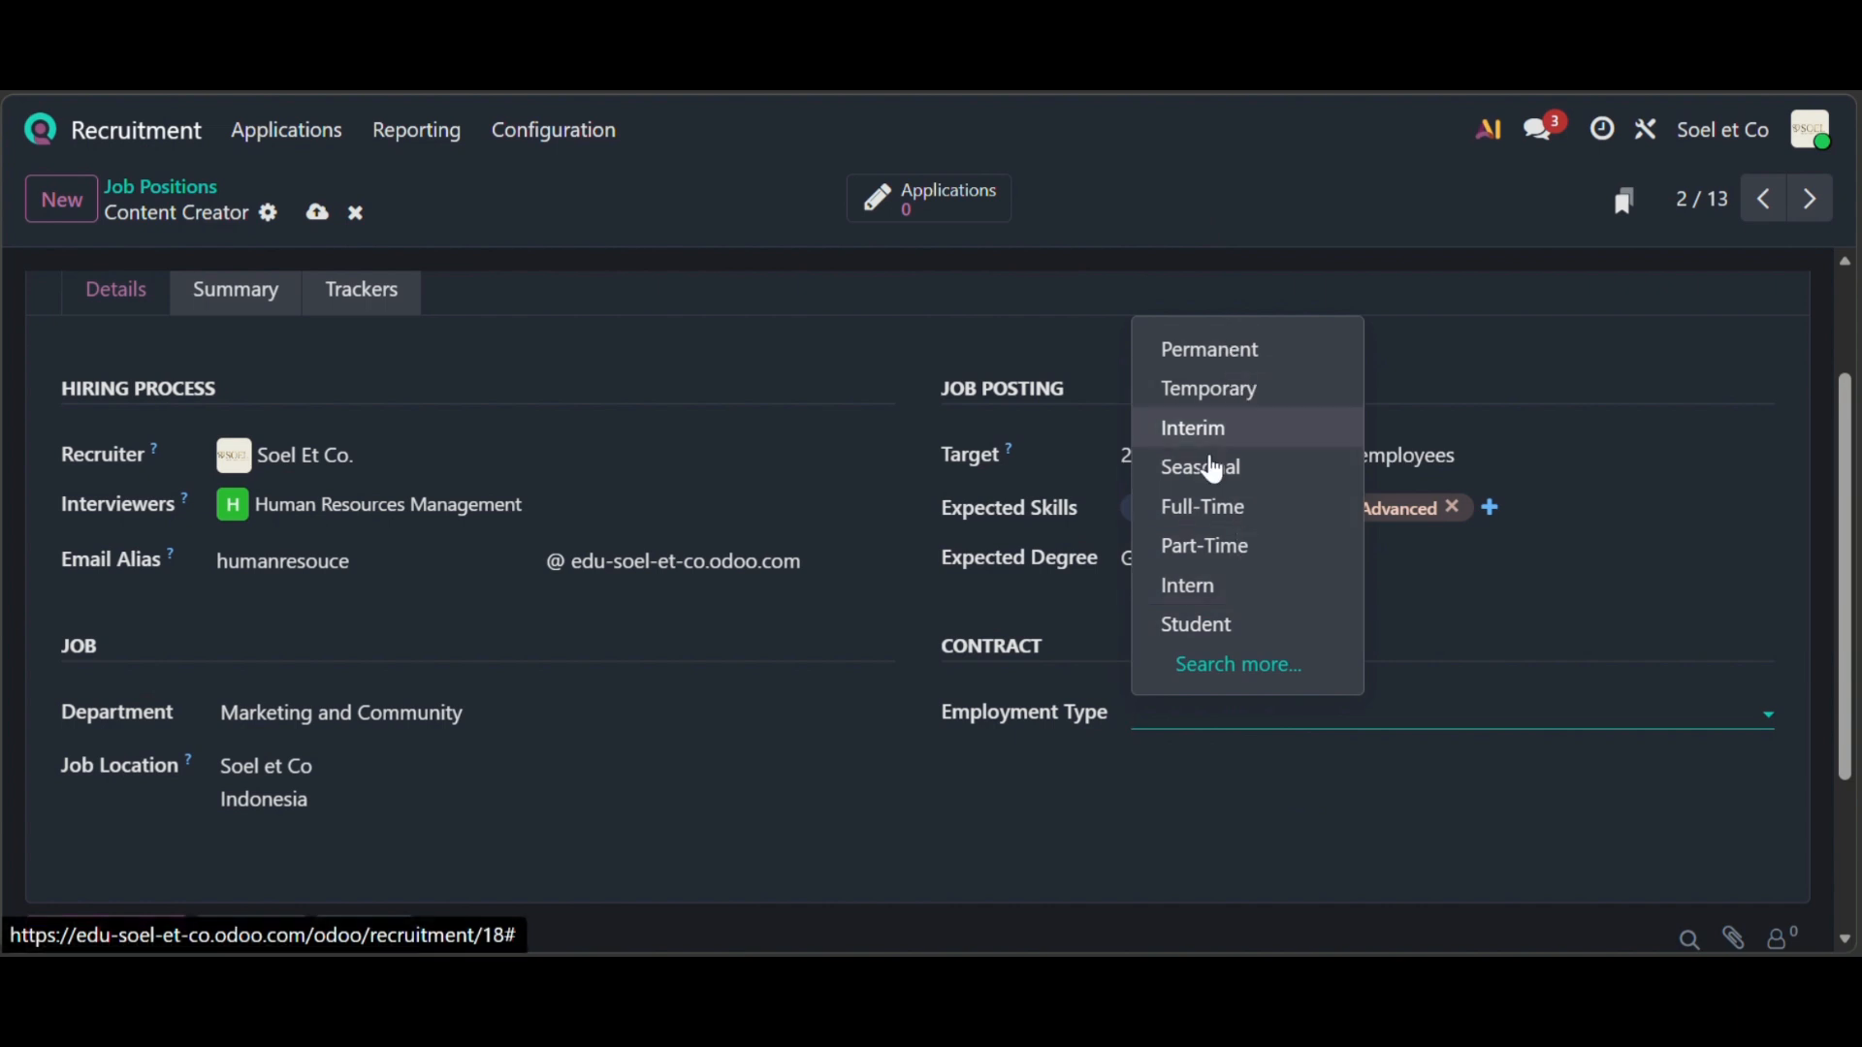
{"action": "left_click", "coordinate": [934, 602]}
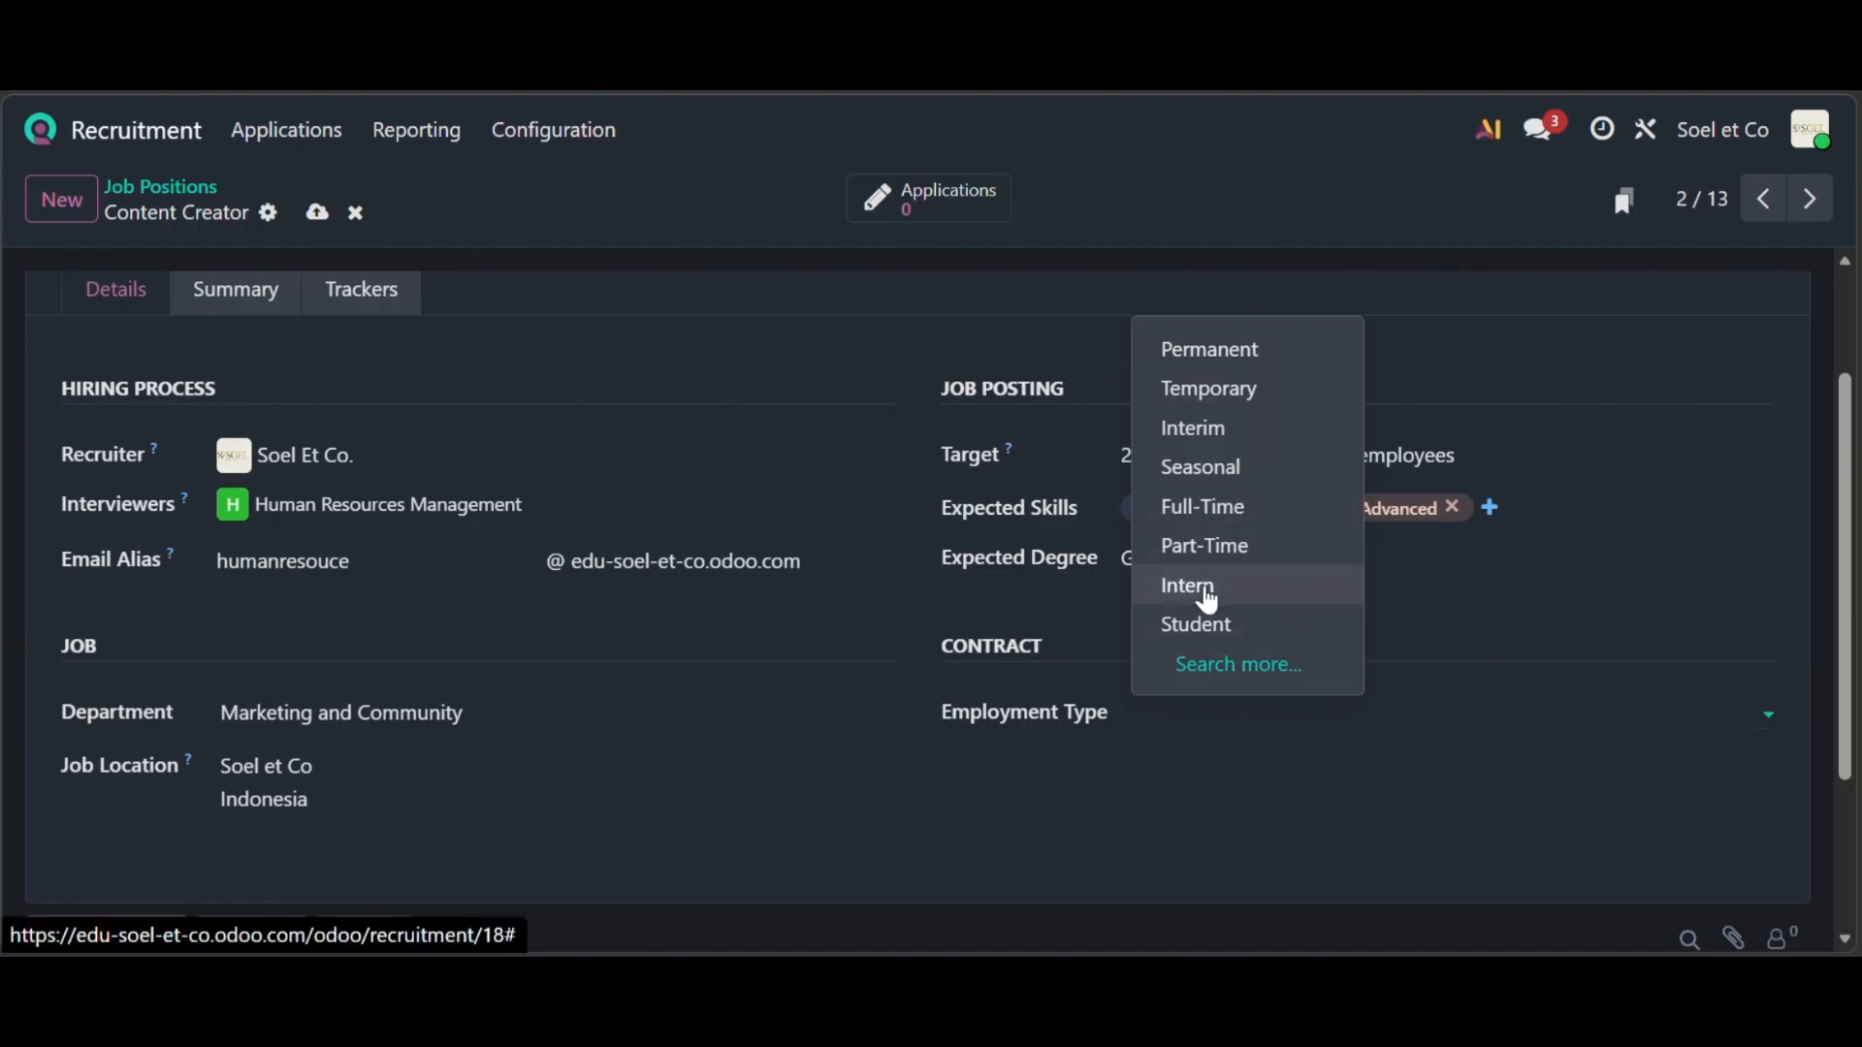
{"action": "left_click", "coordinate": [1188, 586]}
{"action": "scroll", "coordinate": [785, 523], "scroll_direction": "up", "scroll_amount": 2}
{"action": "scroll", "coordinate": [786, 524], "scroll_direction": "down", "scroll_amount": 3}
{"action": "scroll", "coordinate": [782, 524], "scroll_direction": "up", "scroll_amount": 2}
{"action": "left_click", "coordinate": [237, 351]}
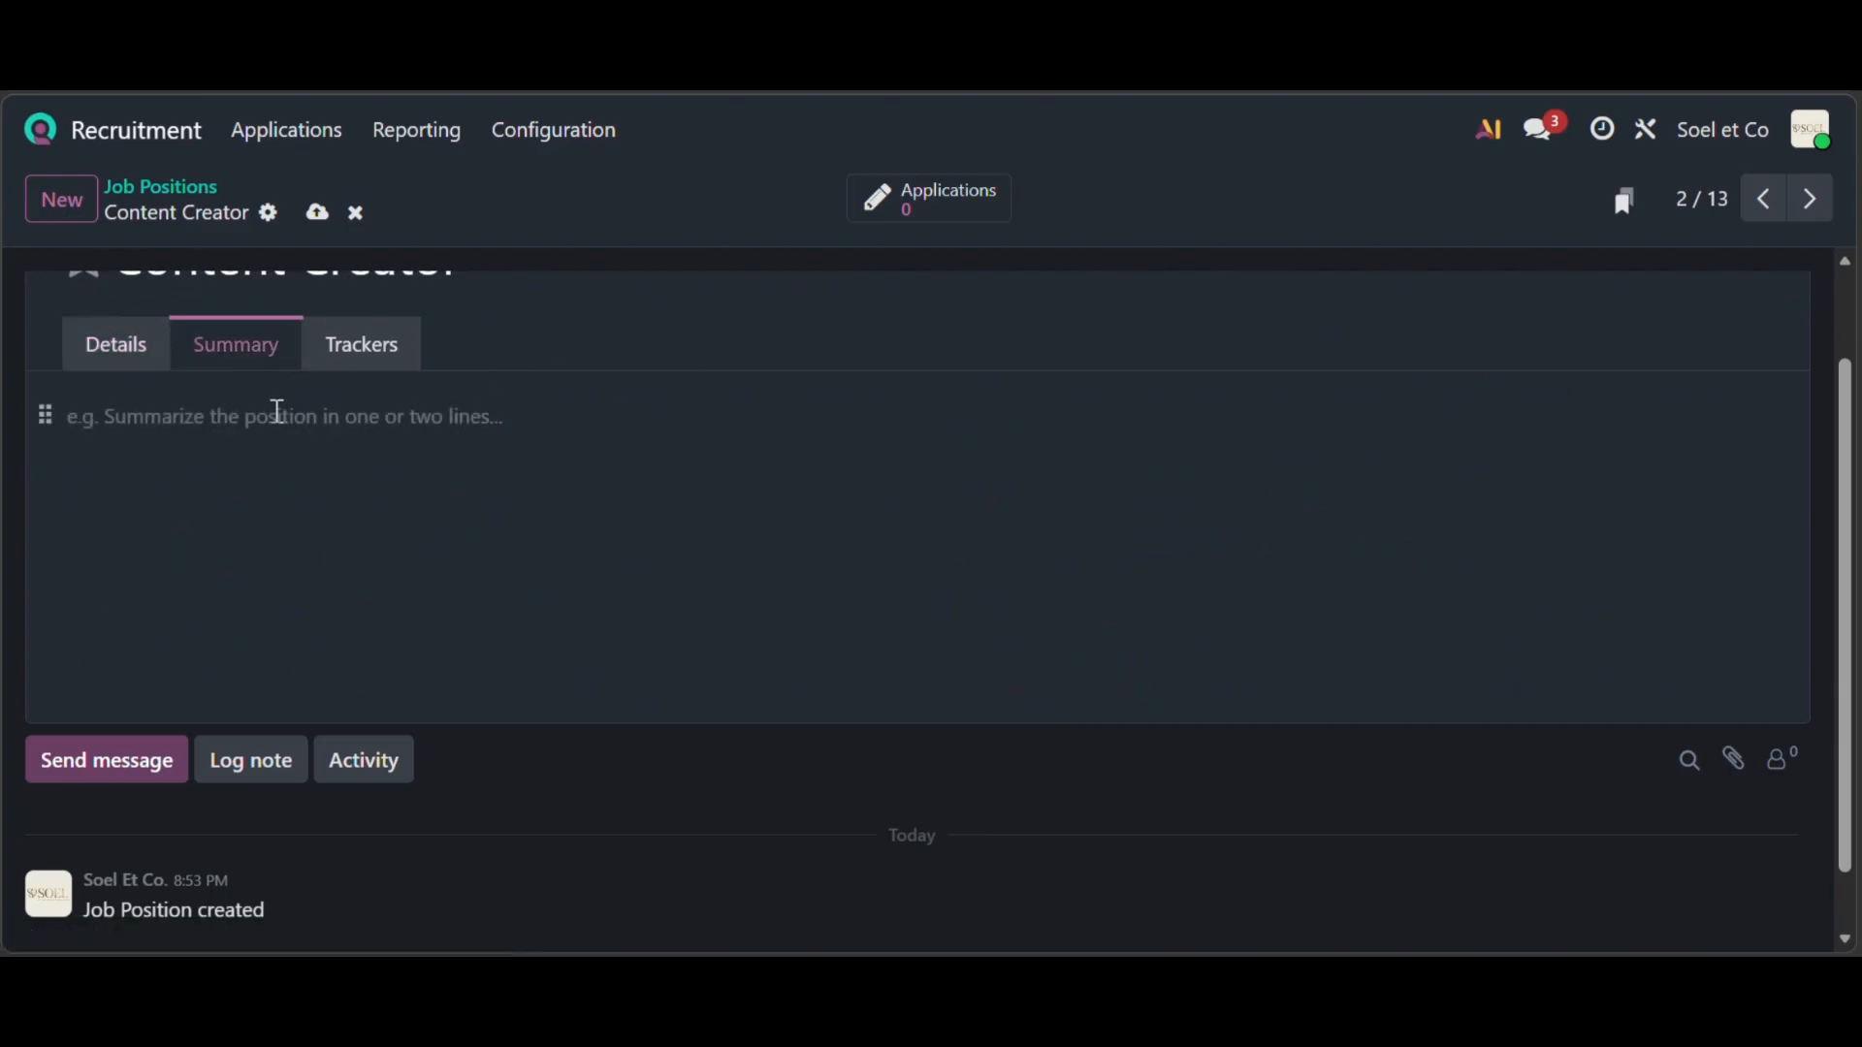
- Write the summary 'Menjadi content creator.' and add then remove an empty tracker line
{"action": "left_click", "coordinate": [185, 420]}
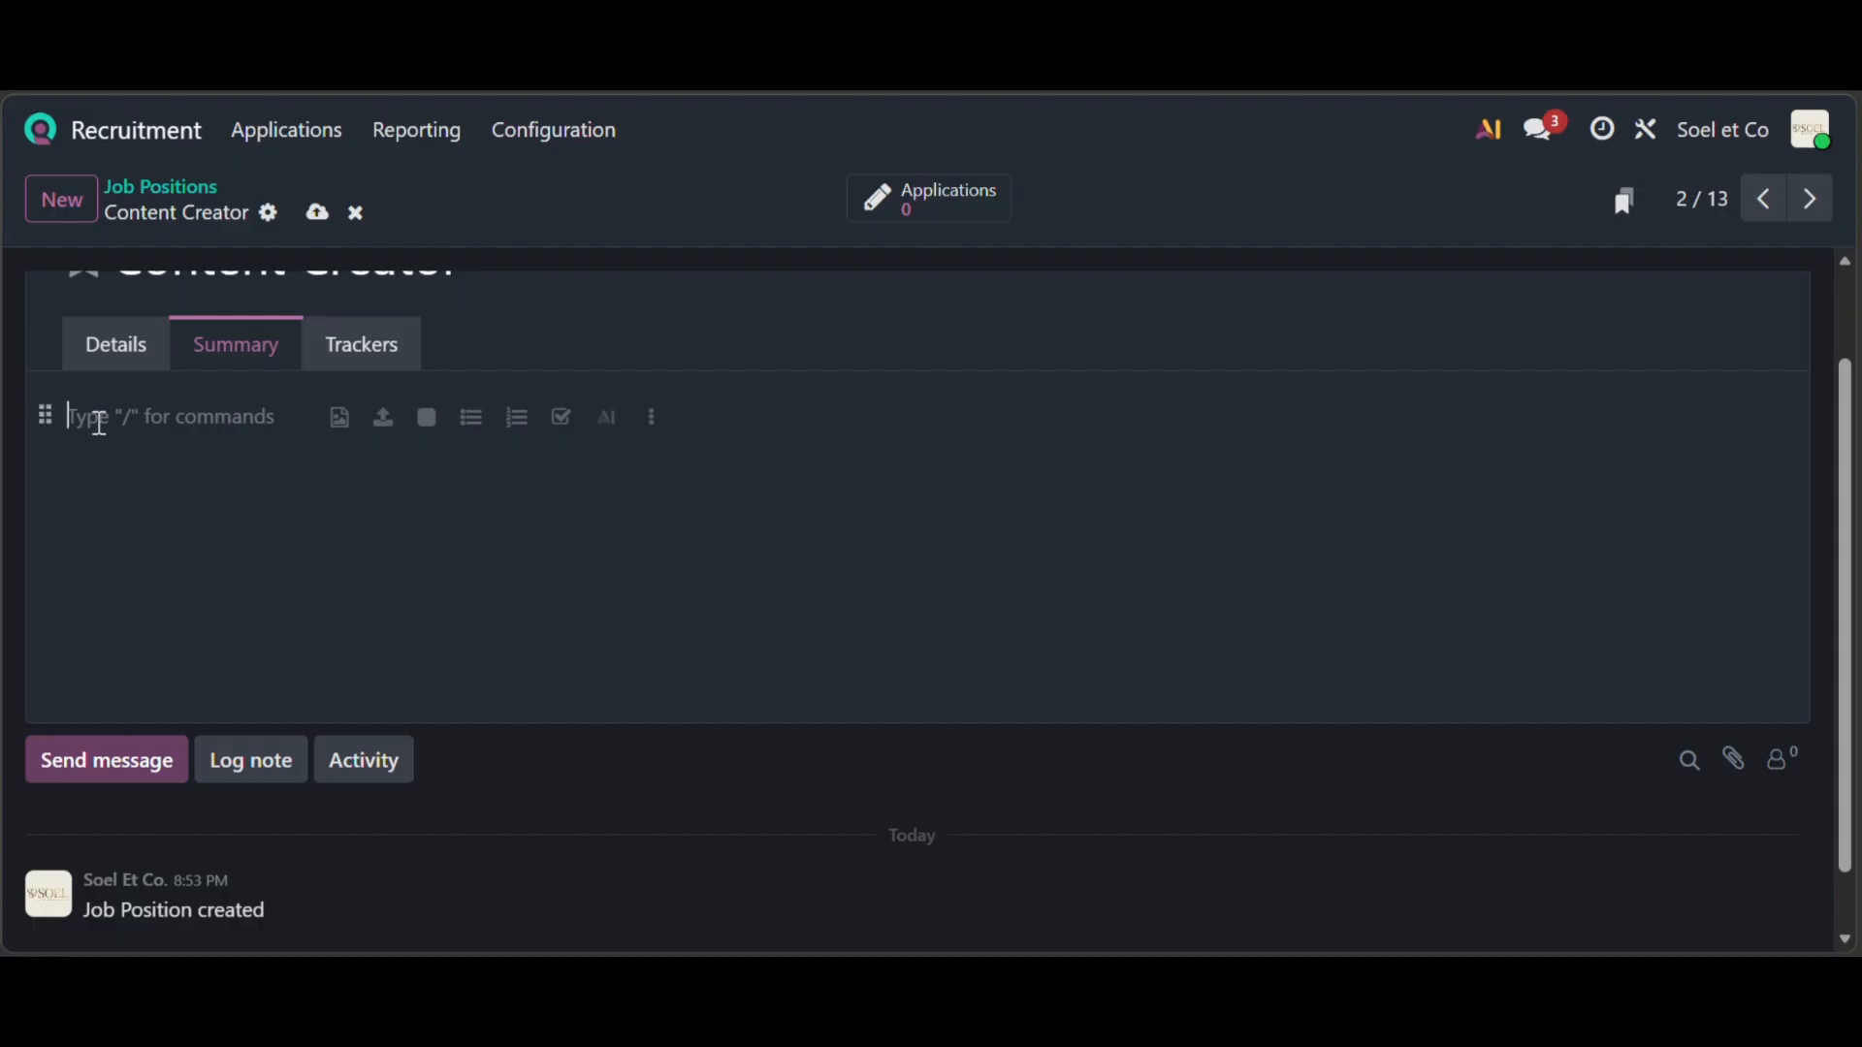
{"action": "type", "text": "Menjadi content creator."}
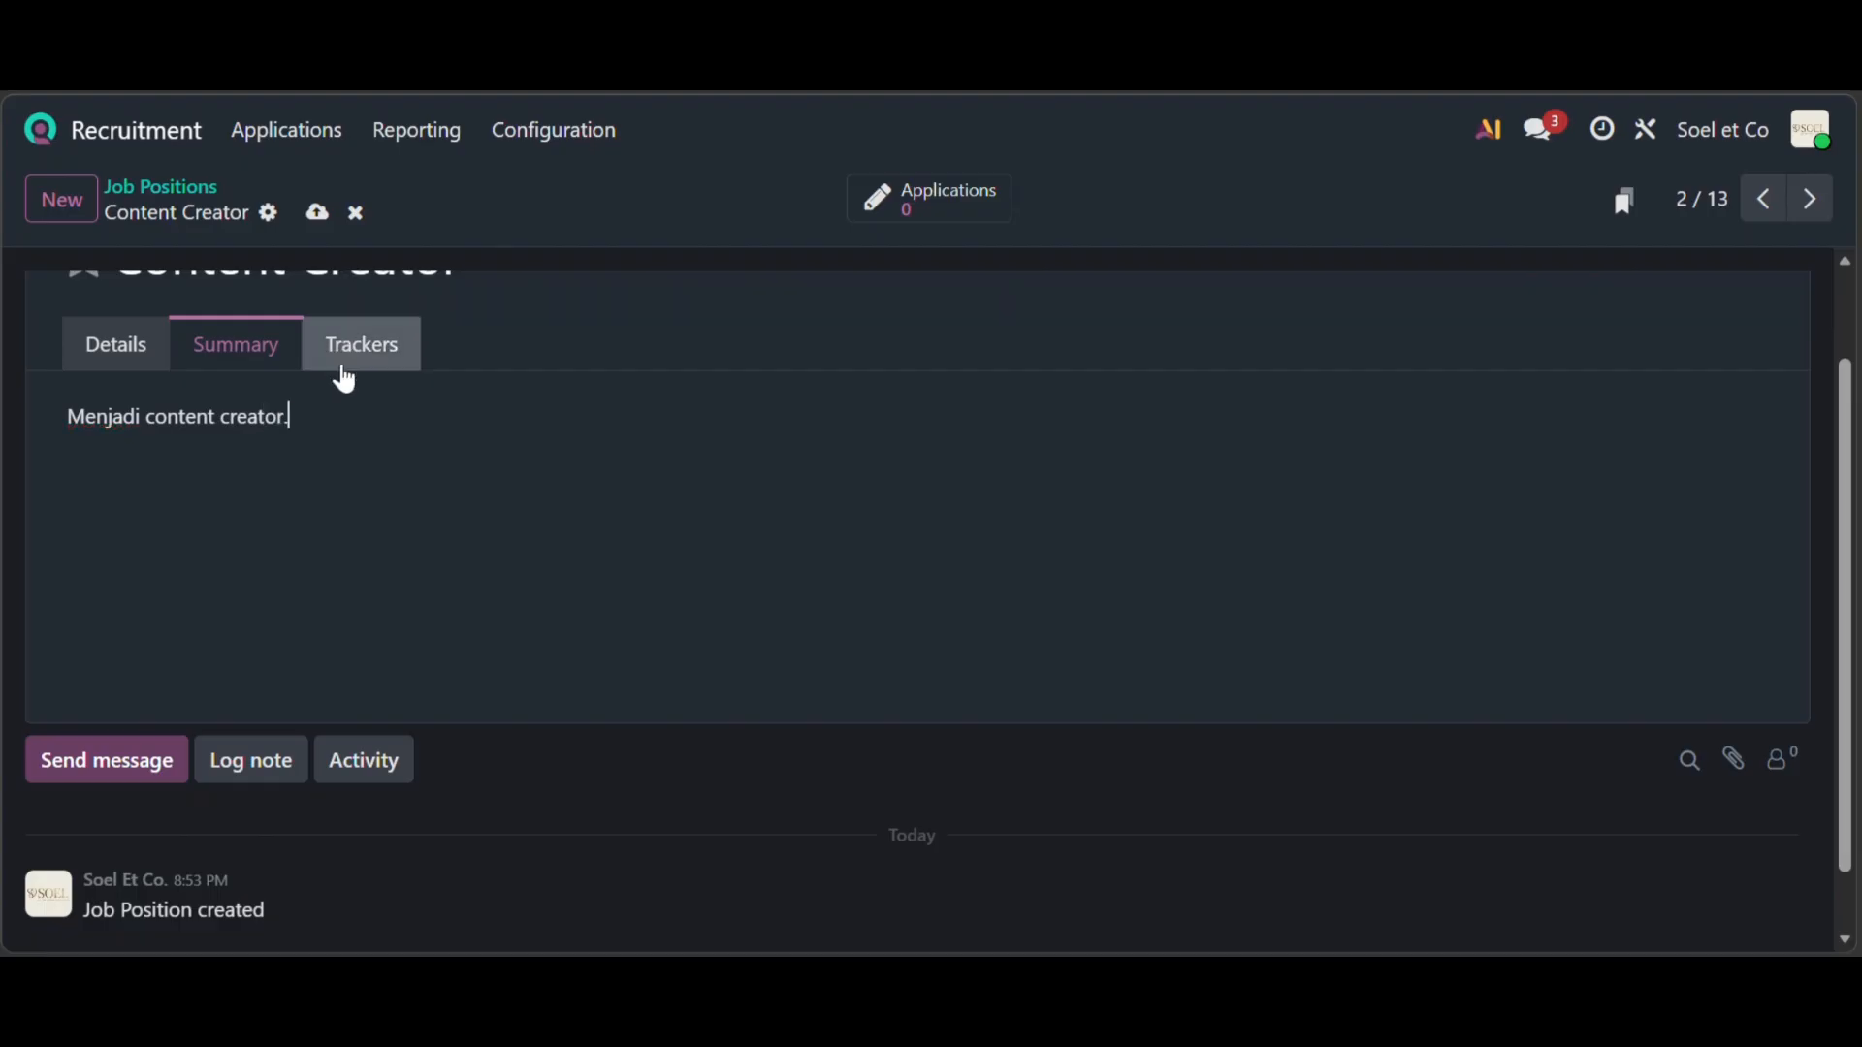
{"action": "left_click", "coordinate": [346, 367]}
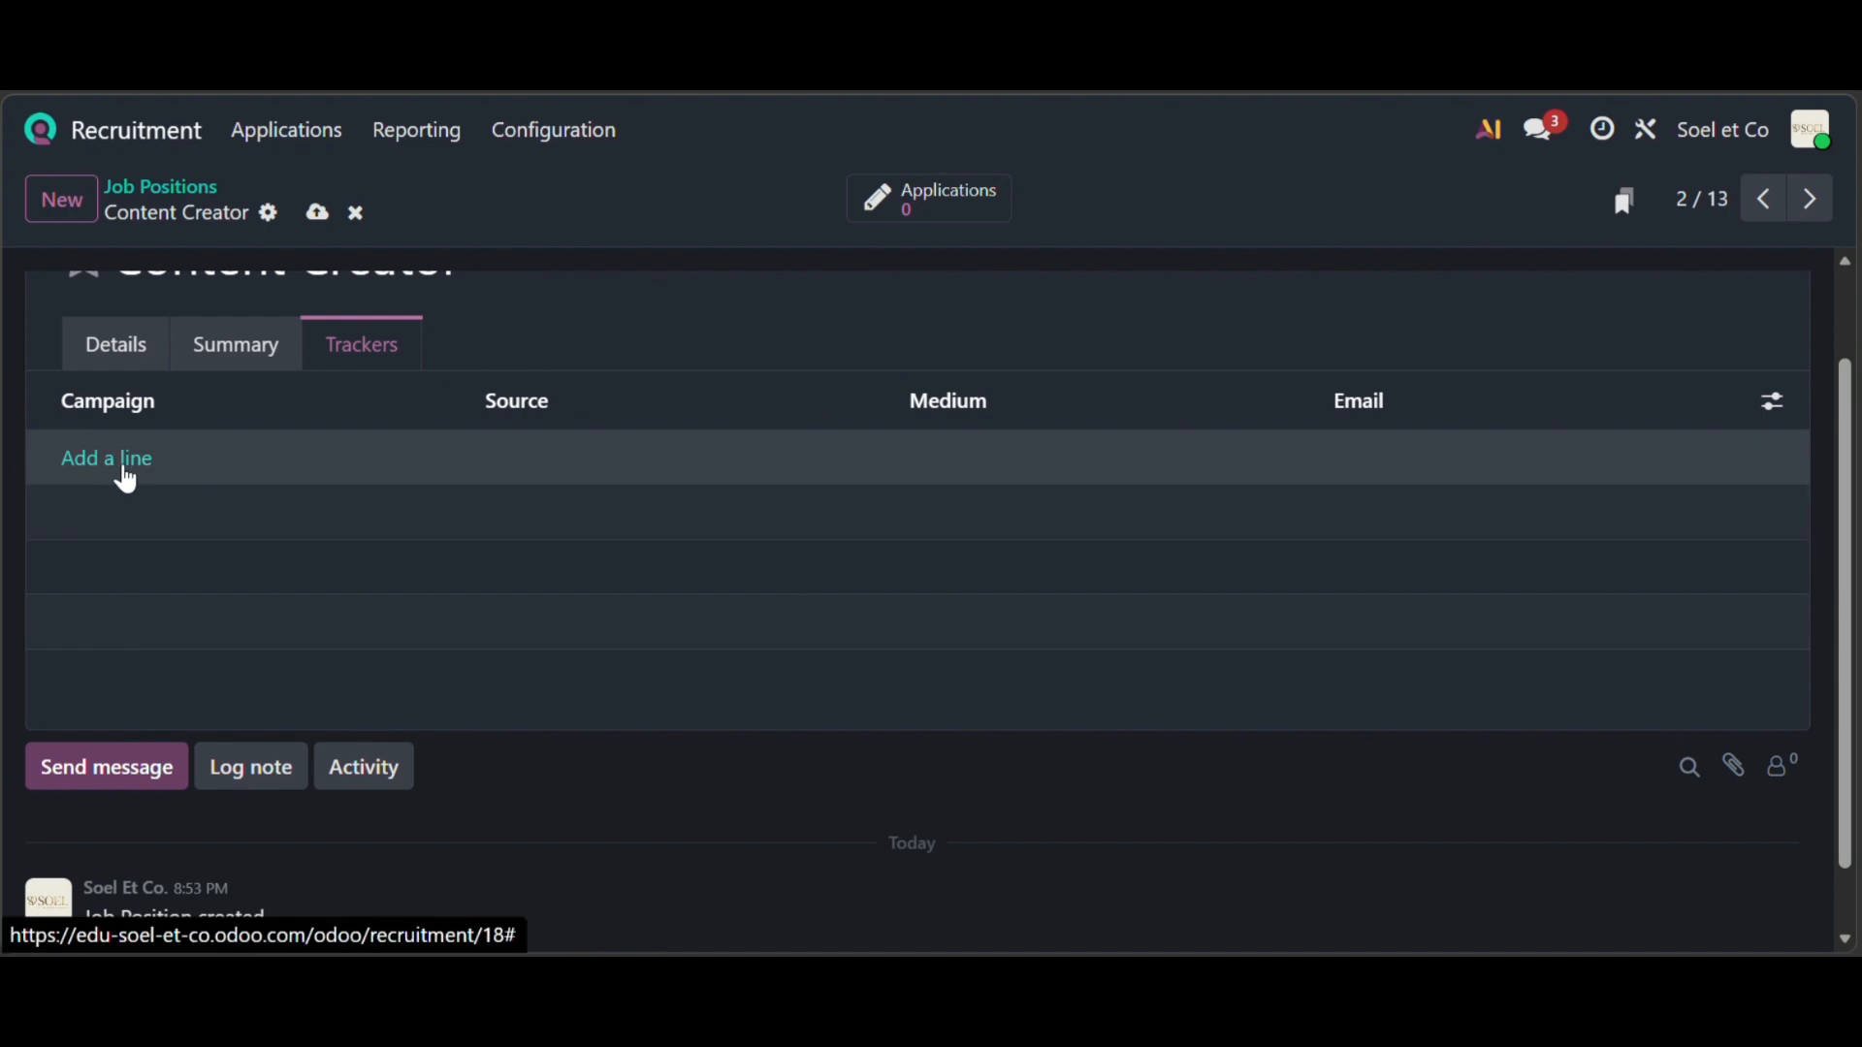
{"action": "left_click", "coordinate": [121, 464]}
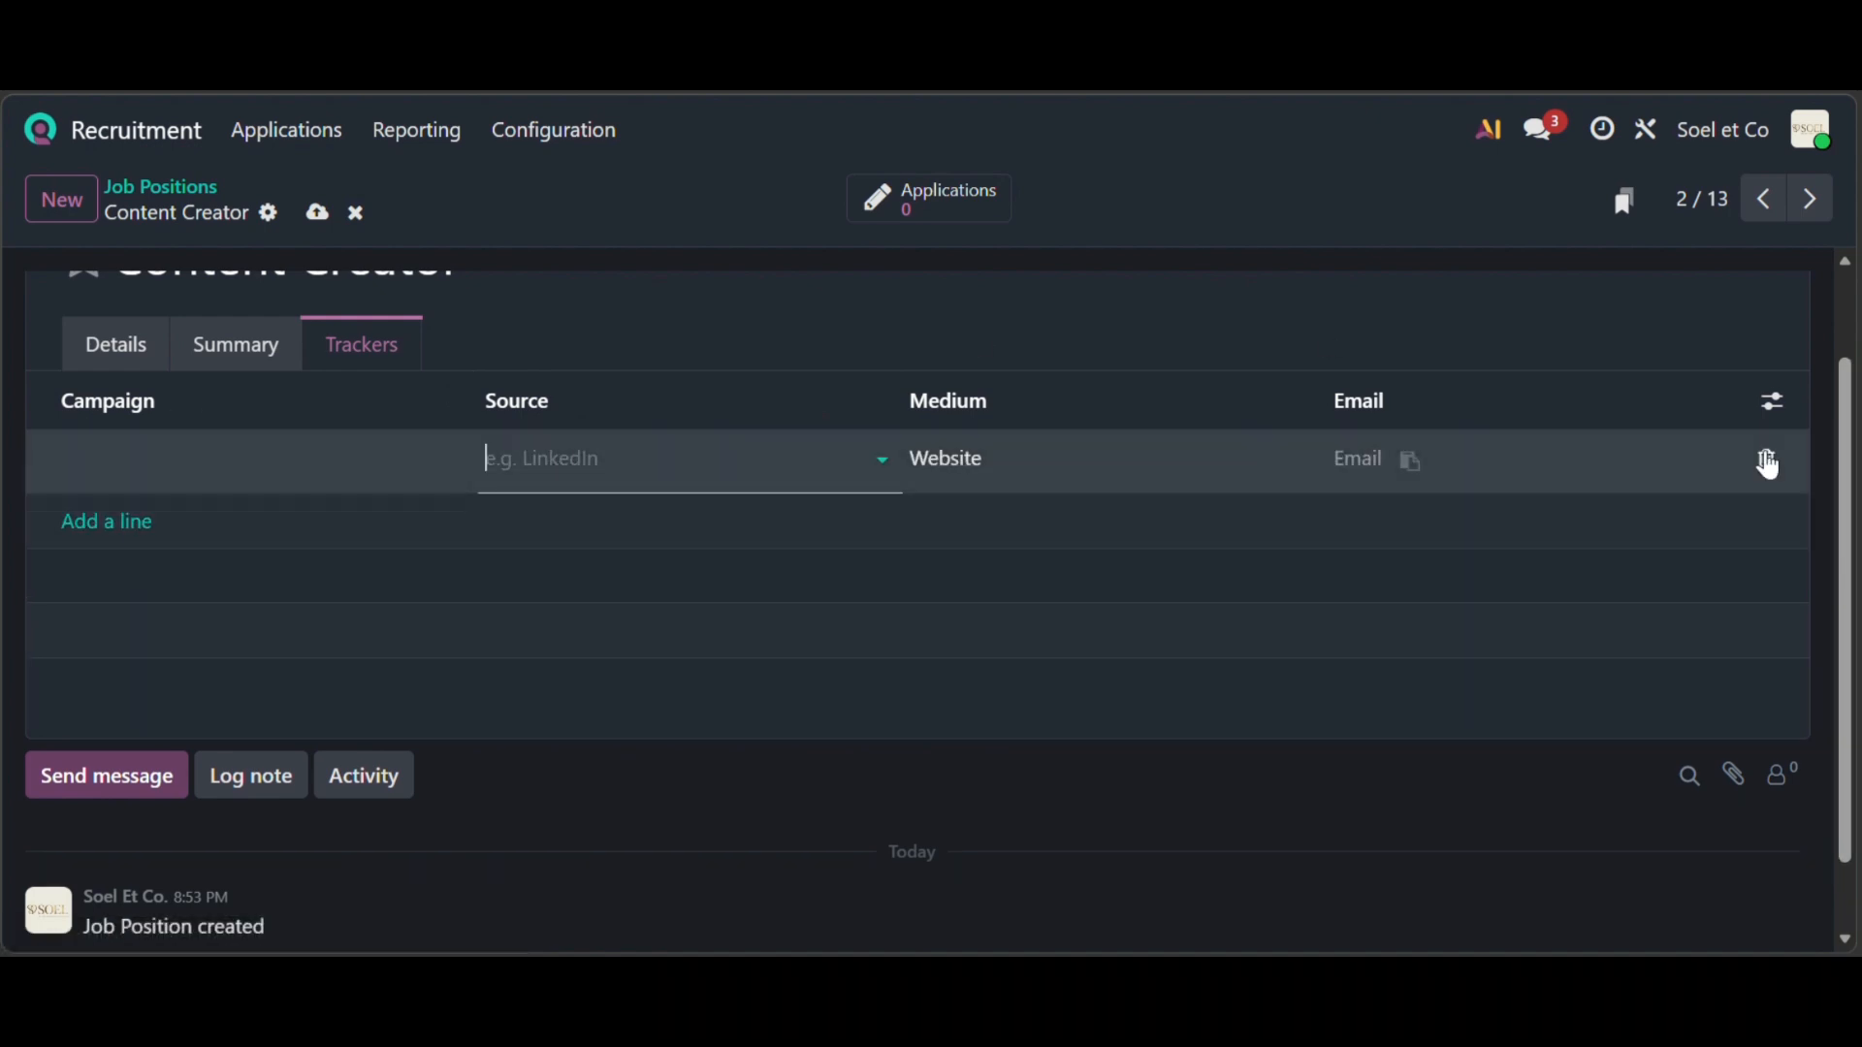
{"action": "left_click", "coordinate": [1765, 460]}
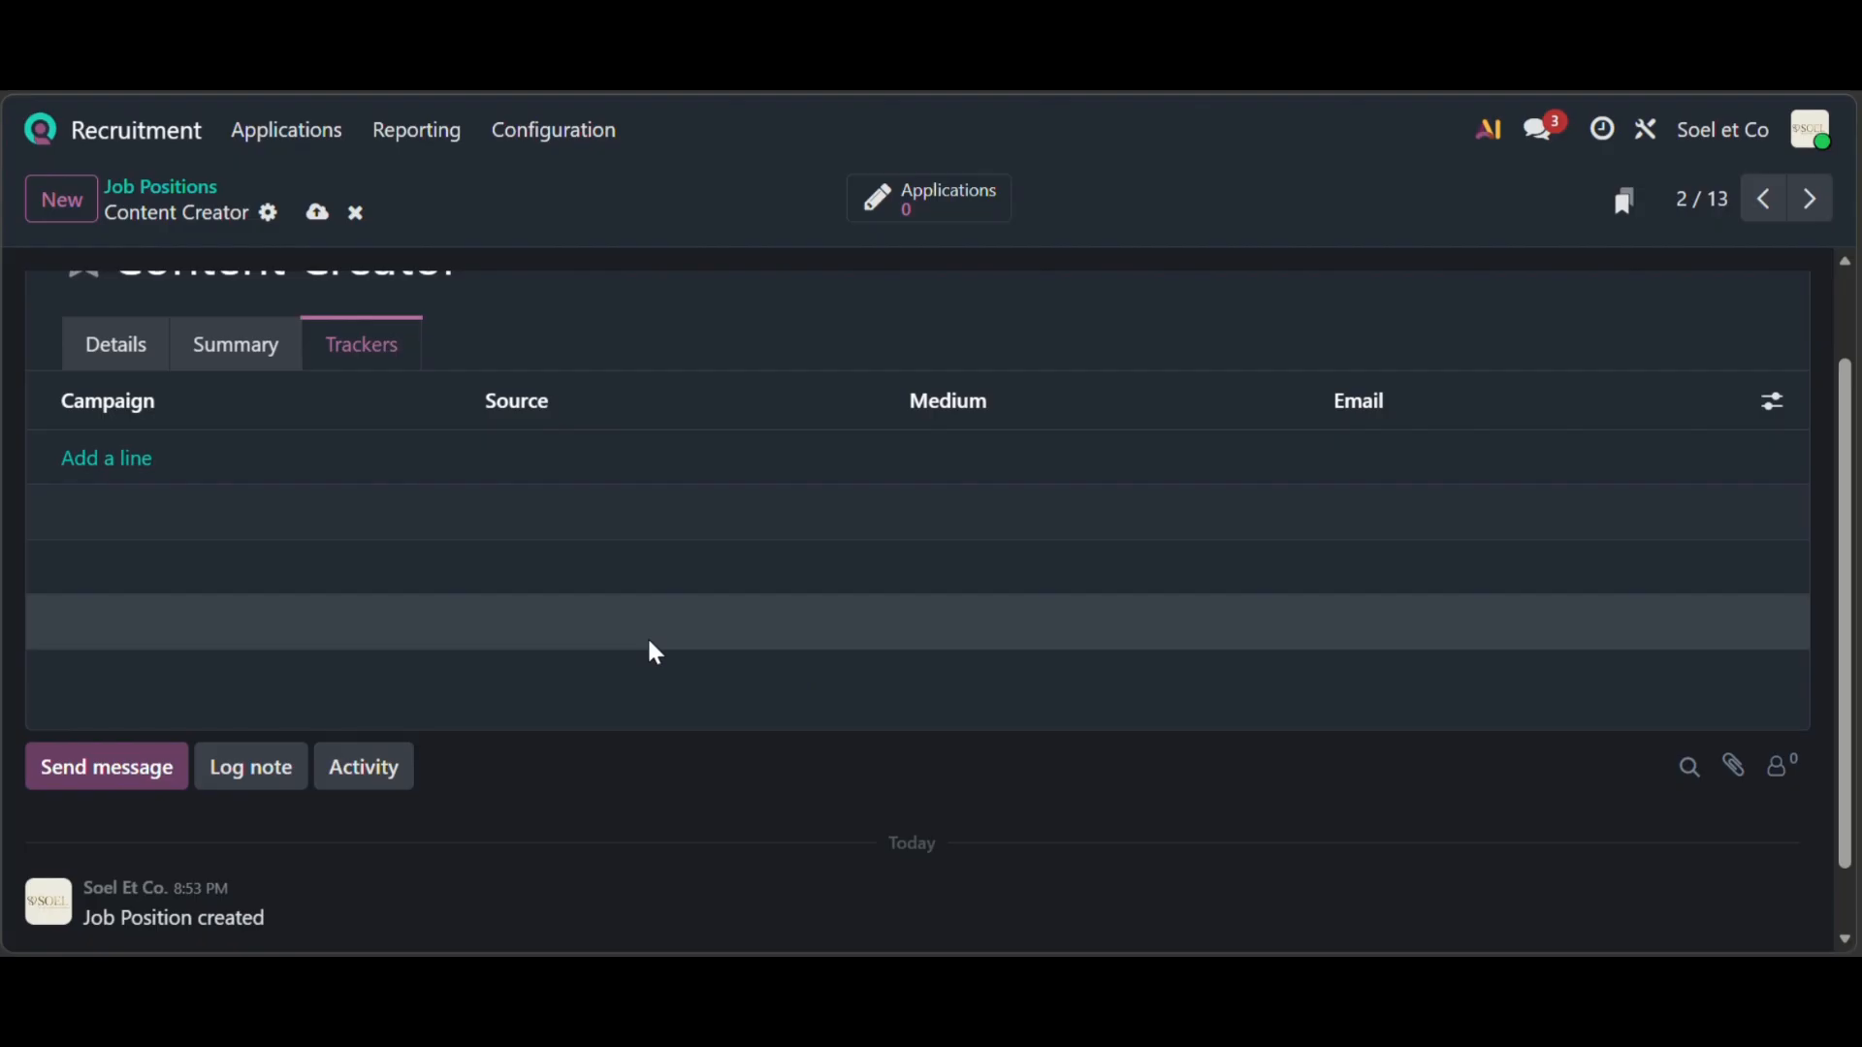
- Switch the Content Creator chatter composer to internal note mode
{"action": "left_click", "coordinate": [262, 768]}
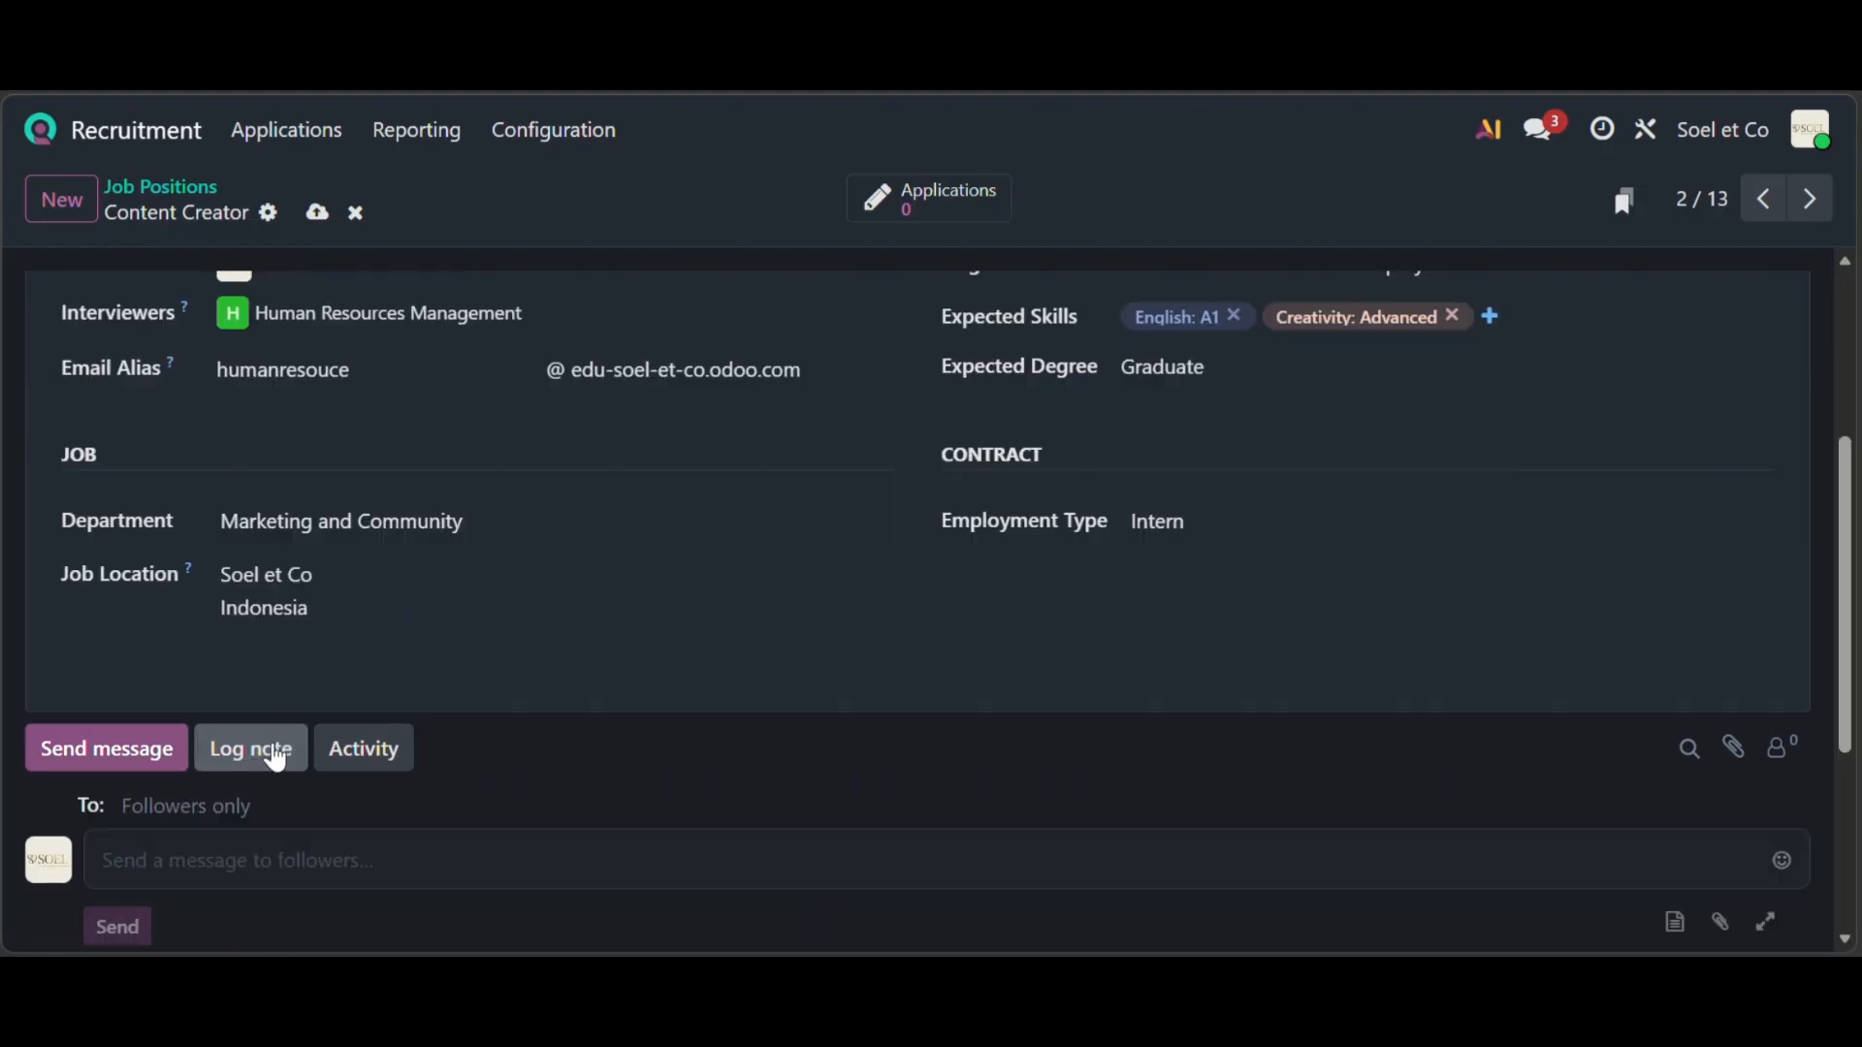
{"action": "left_click", "coordinate": [275, 759]}
{"action": "scroll", "coordinate": [359, 825], "scroll_direction": "down", "scroll_amount": 2}
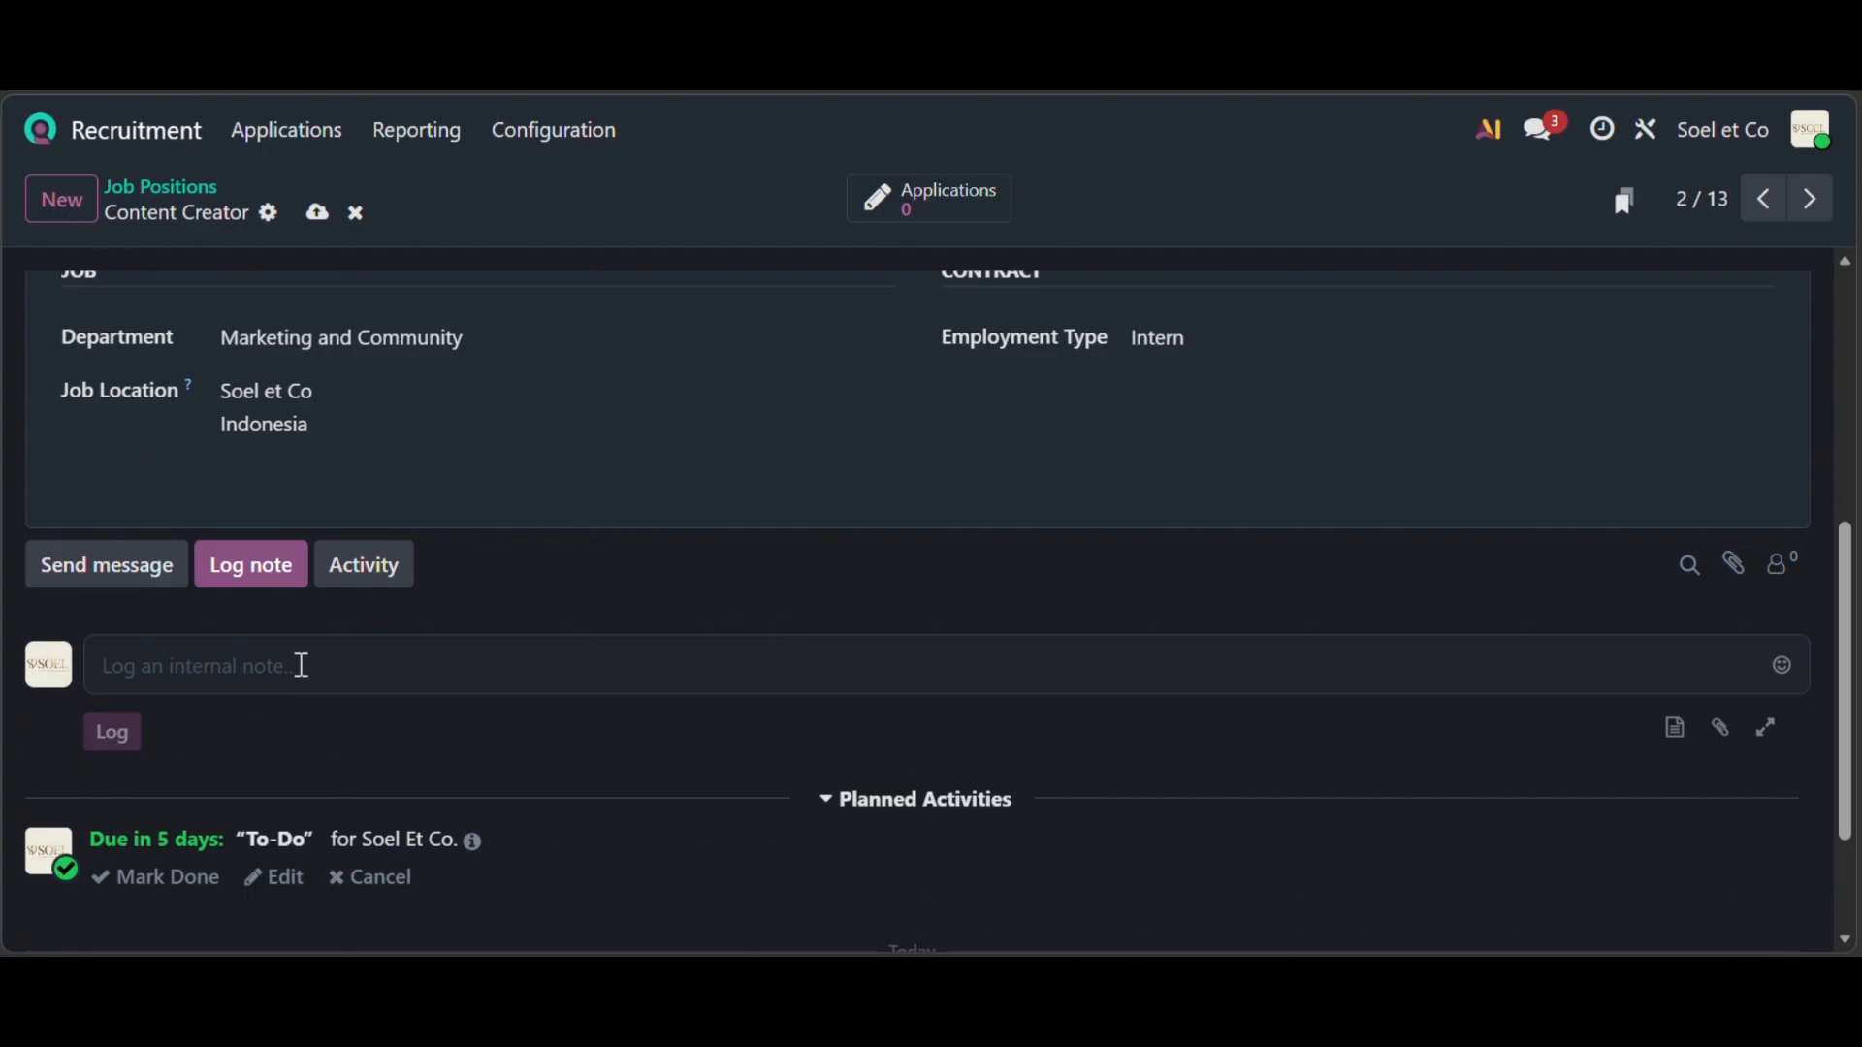
{"action": "scroll", "coordinate": [751, 476], "scroll_direction": "up", "scroll_amount": 3}
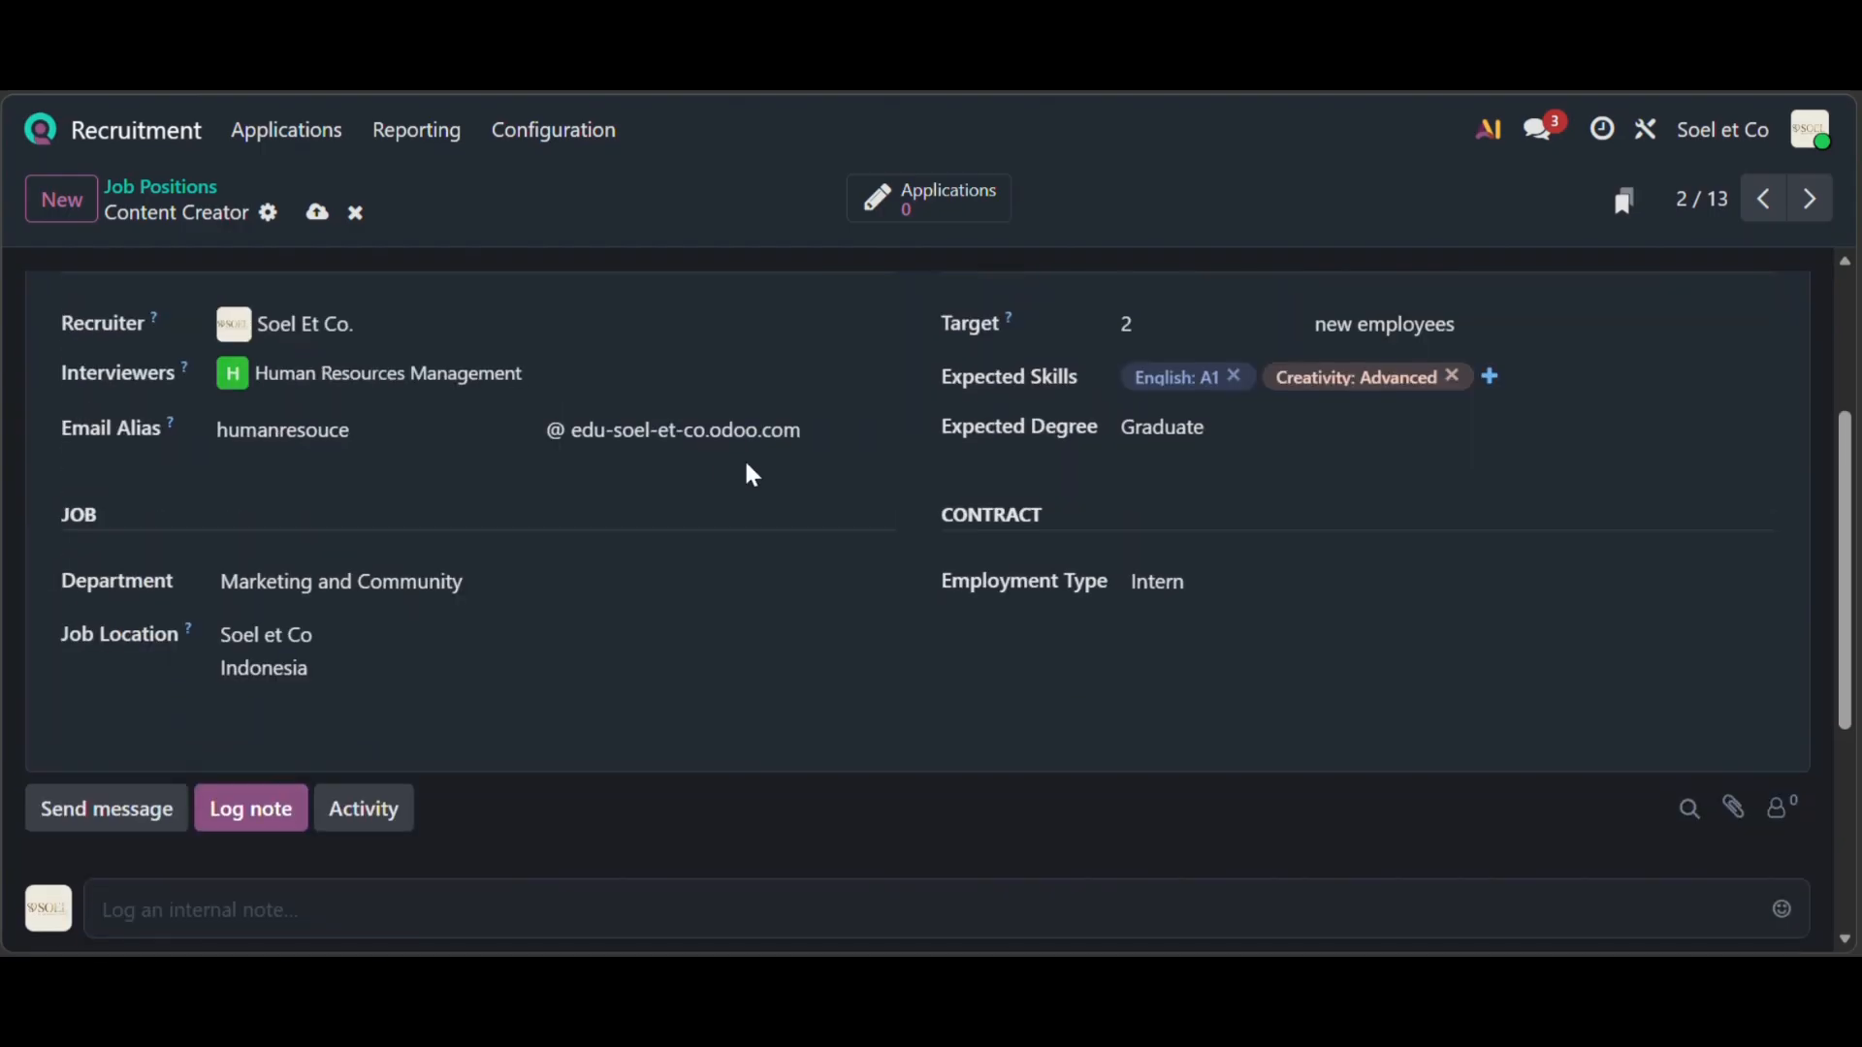
{"action": "scroll", "coordinate": [601, 698], "scroll_direction": "down", "scroll_amount": 1}
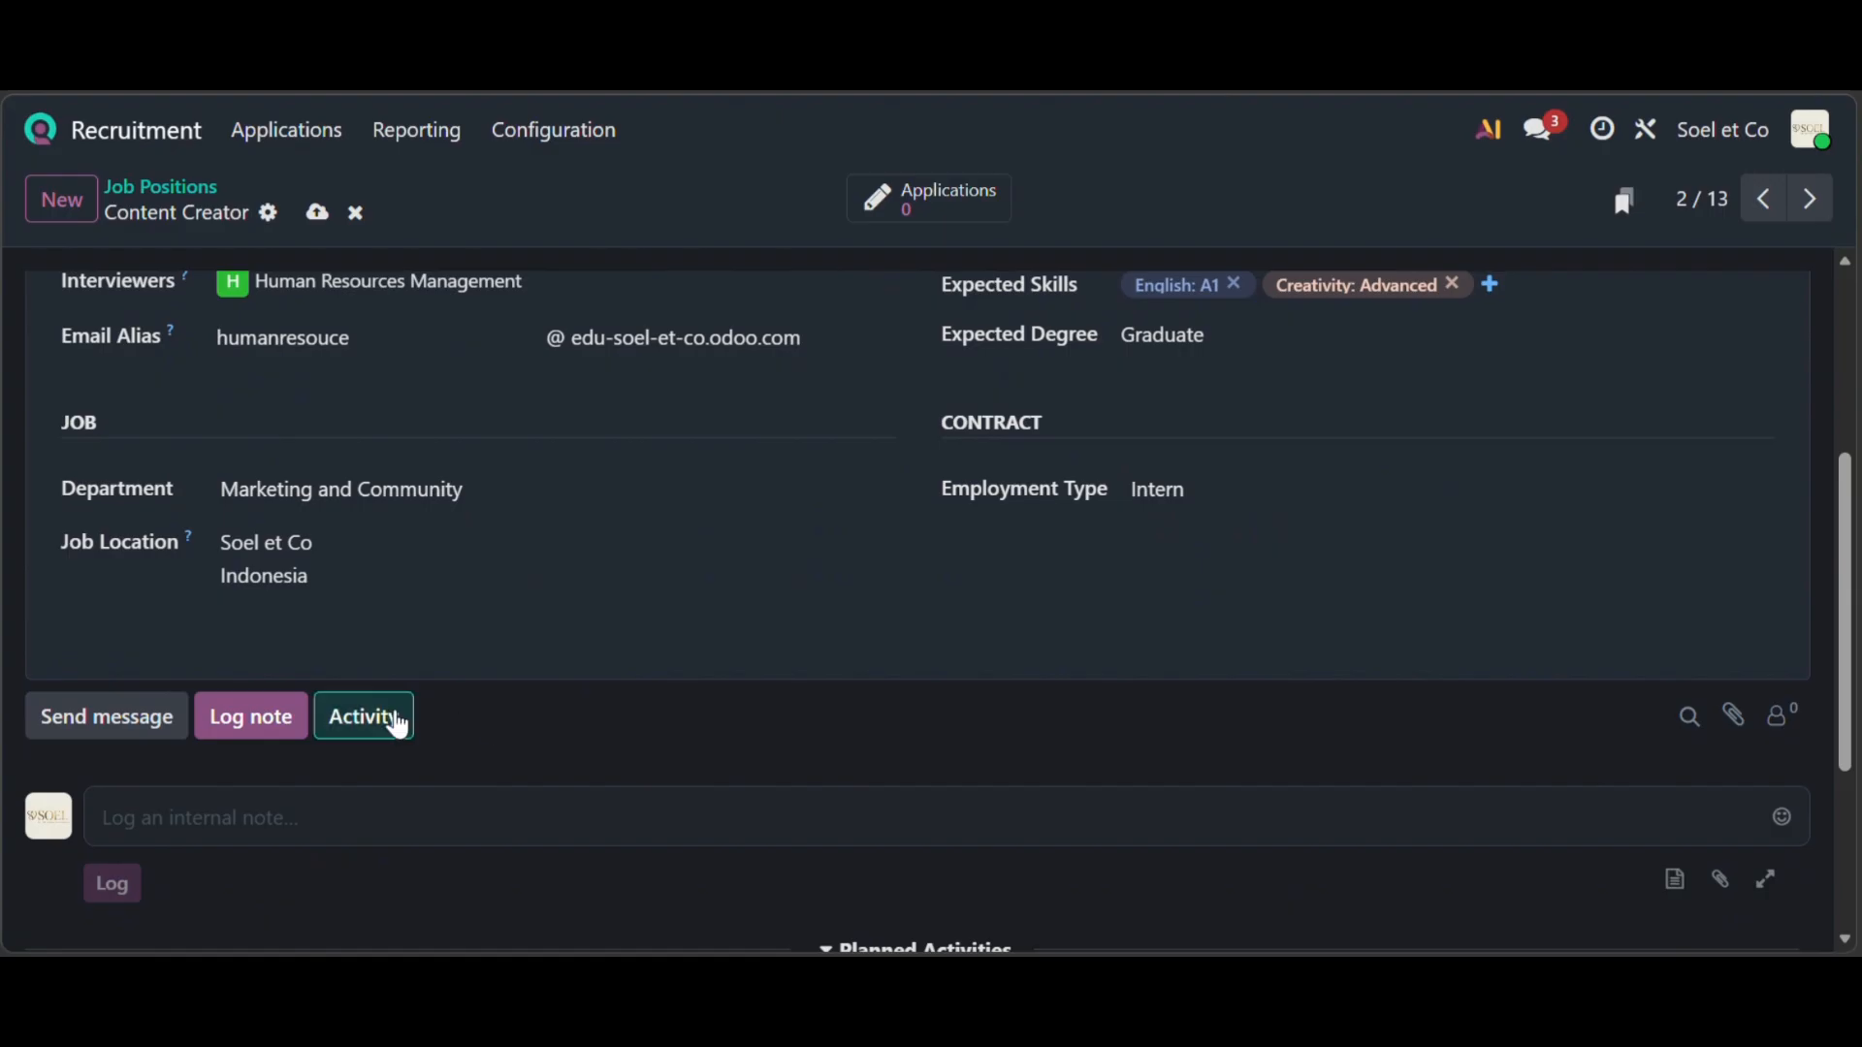
- Schedule a To-Do activity due June 1 on the Content Creator position
{"action": "left_click", "coordinate": [390, 719]}
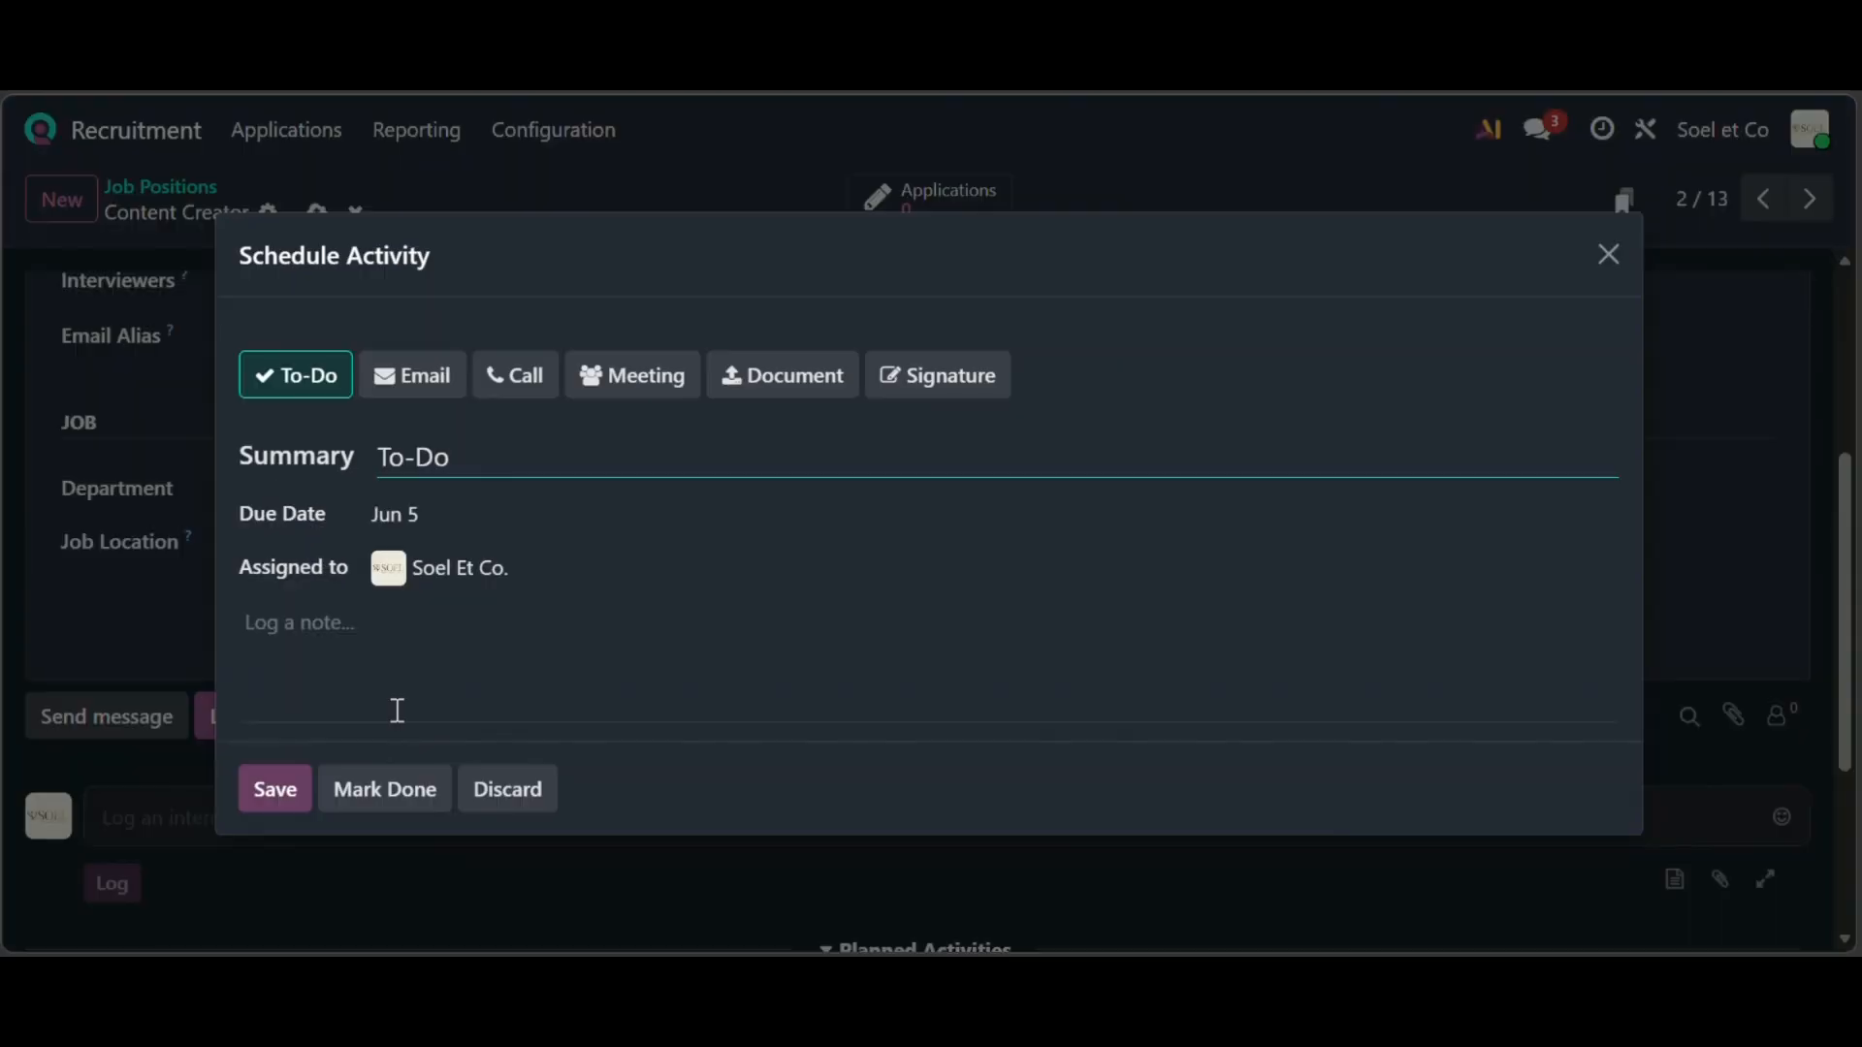
{"action": "left_click", "coordinate": [398, 379]}
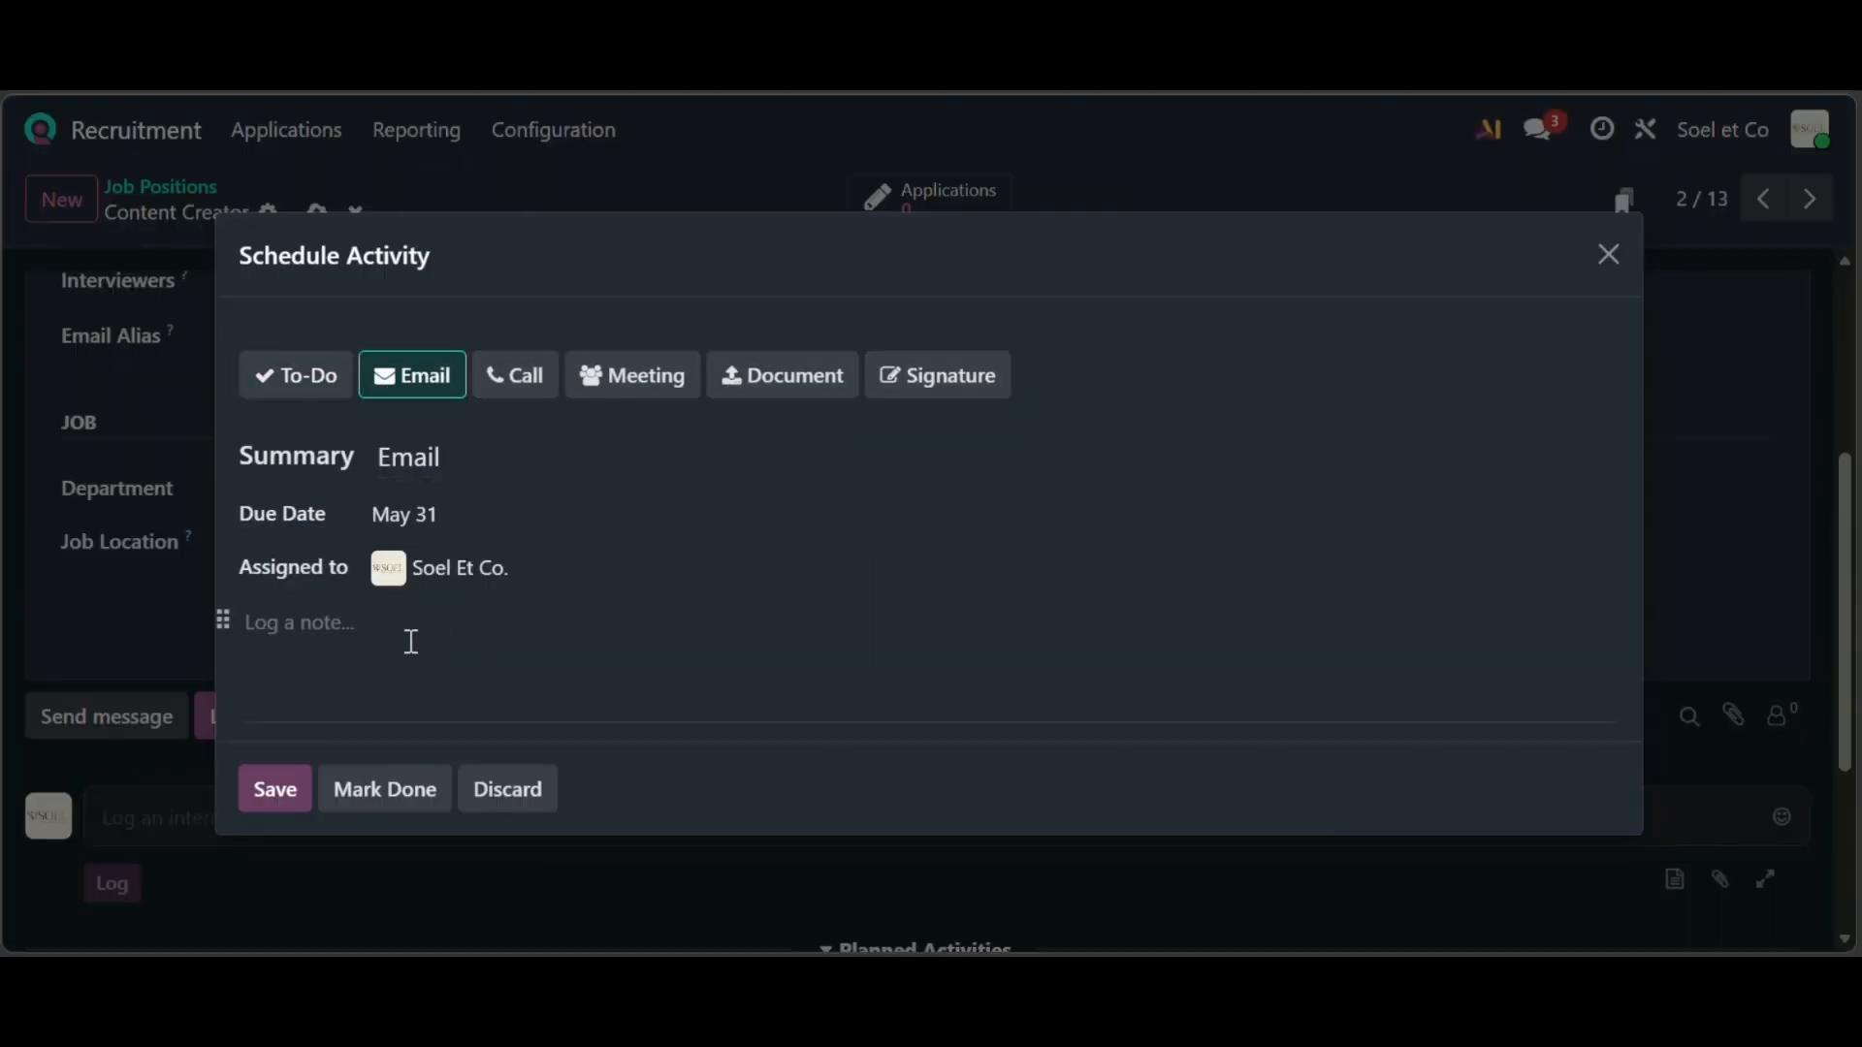
{"action": "left_click", "coordinate": [295, 388]}
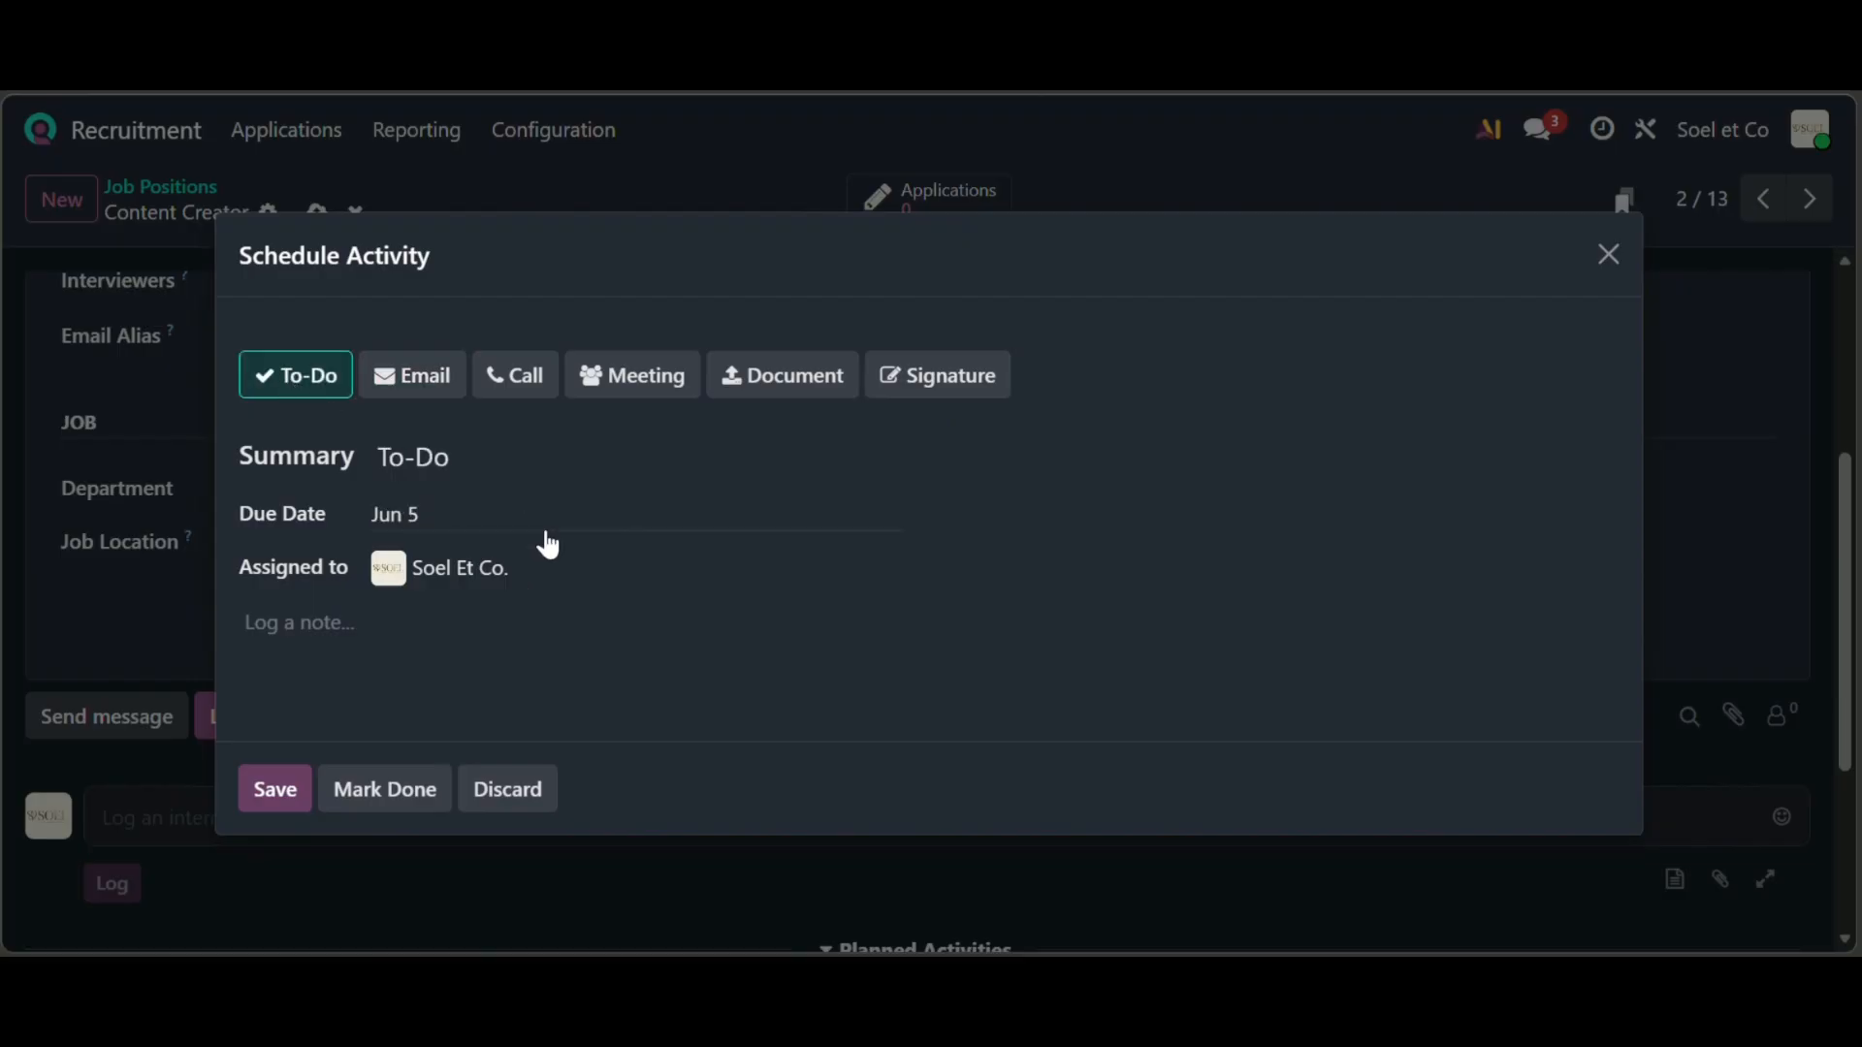
{"action": "left_click", "coordinate": [540, 528]}
{"action": "left_click", "coordinate": [549, 694]}
{"action": "left_click", "coordinate": [287, 800]}
{"action": "scroll", "coordinate": [295, 611], "scroll_direction": "up", "scroll_amount": 4}
{"action": "scroll", "coordinate": [602, 480], "scroll_direction": "left", "scroll_amount": 5}
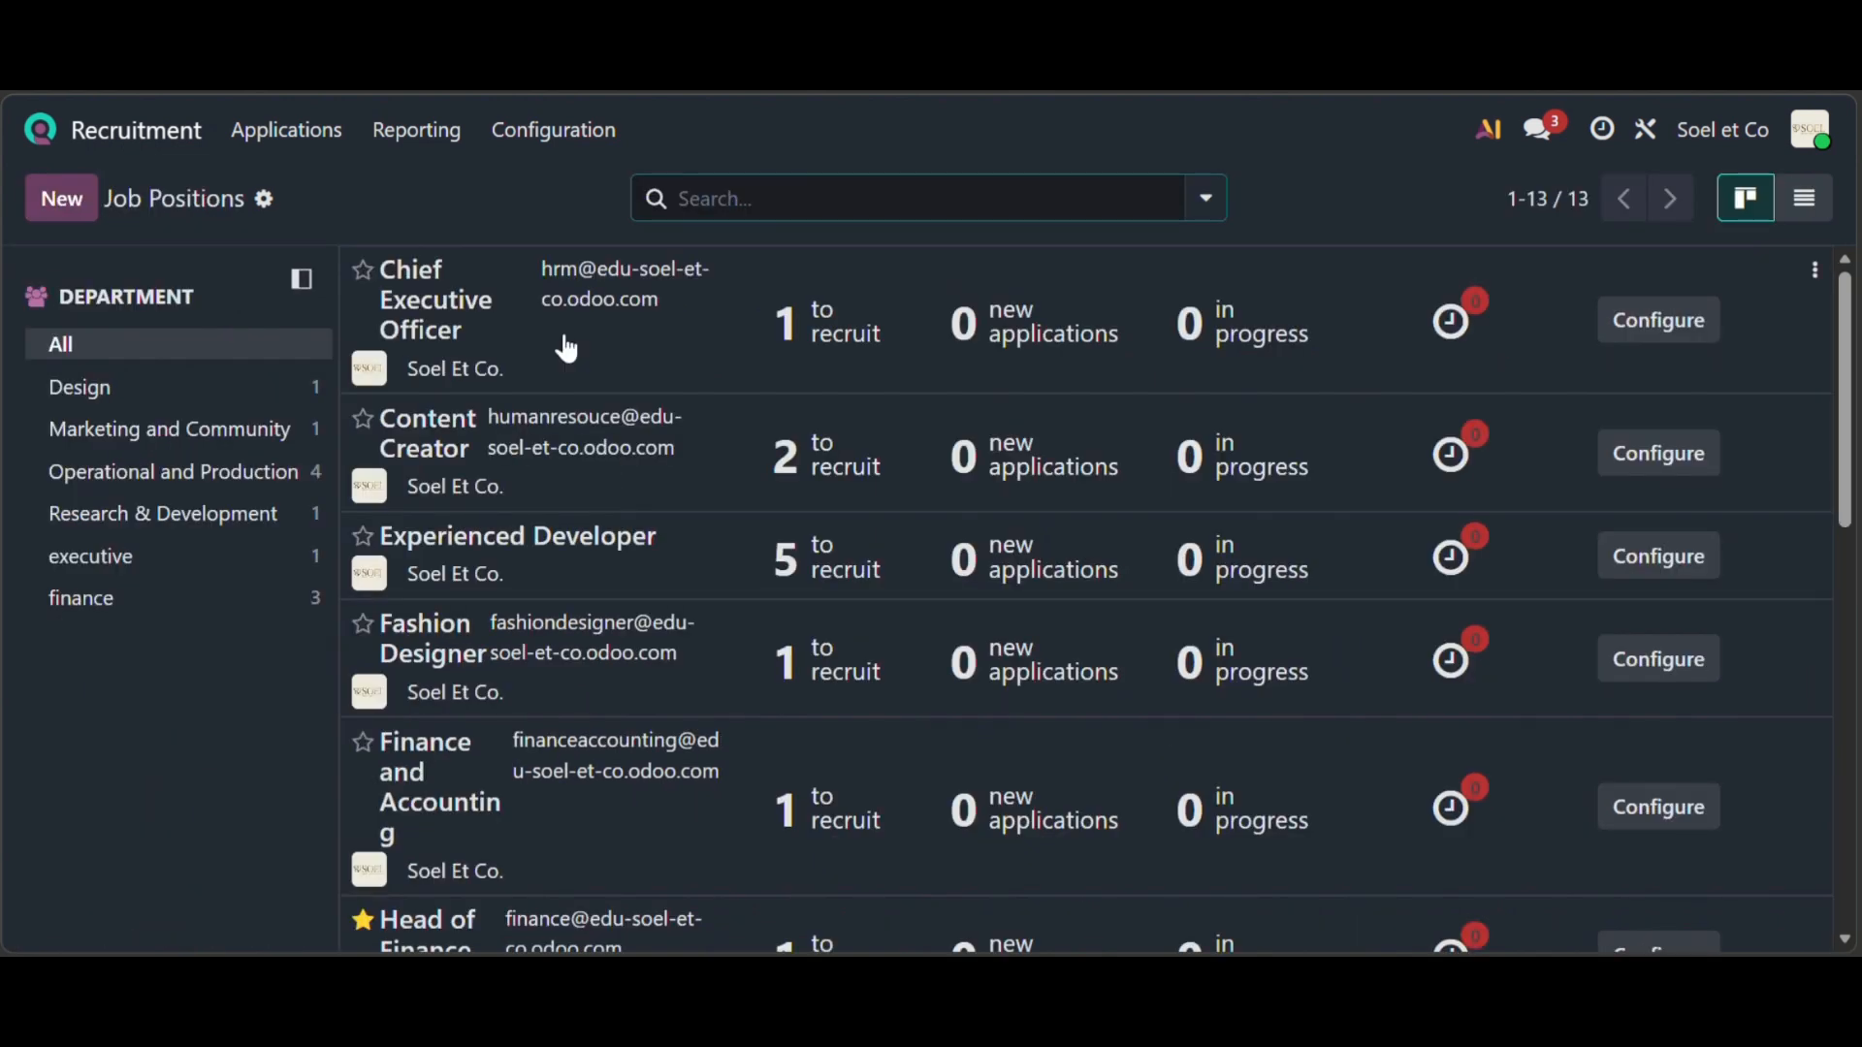
- Open Content Creator's new applications and scan its empty pipeline stages
{"action": "left_click", "coordinate": [708, 436]}
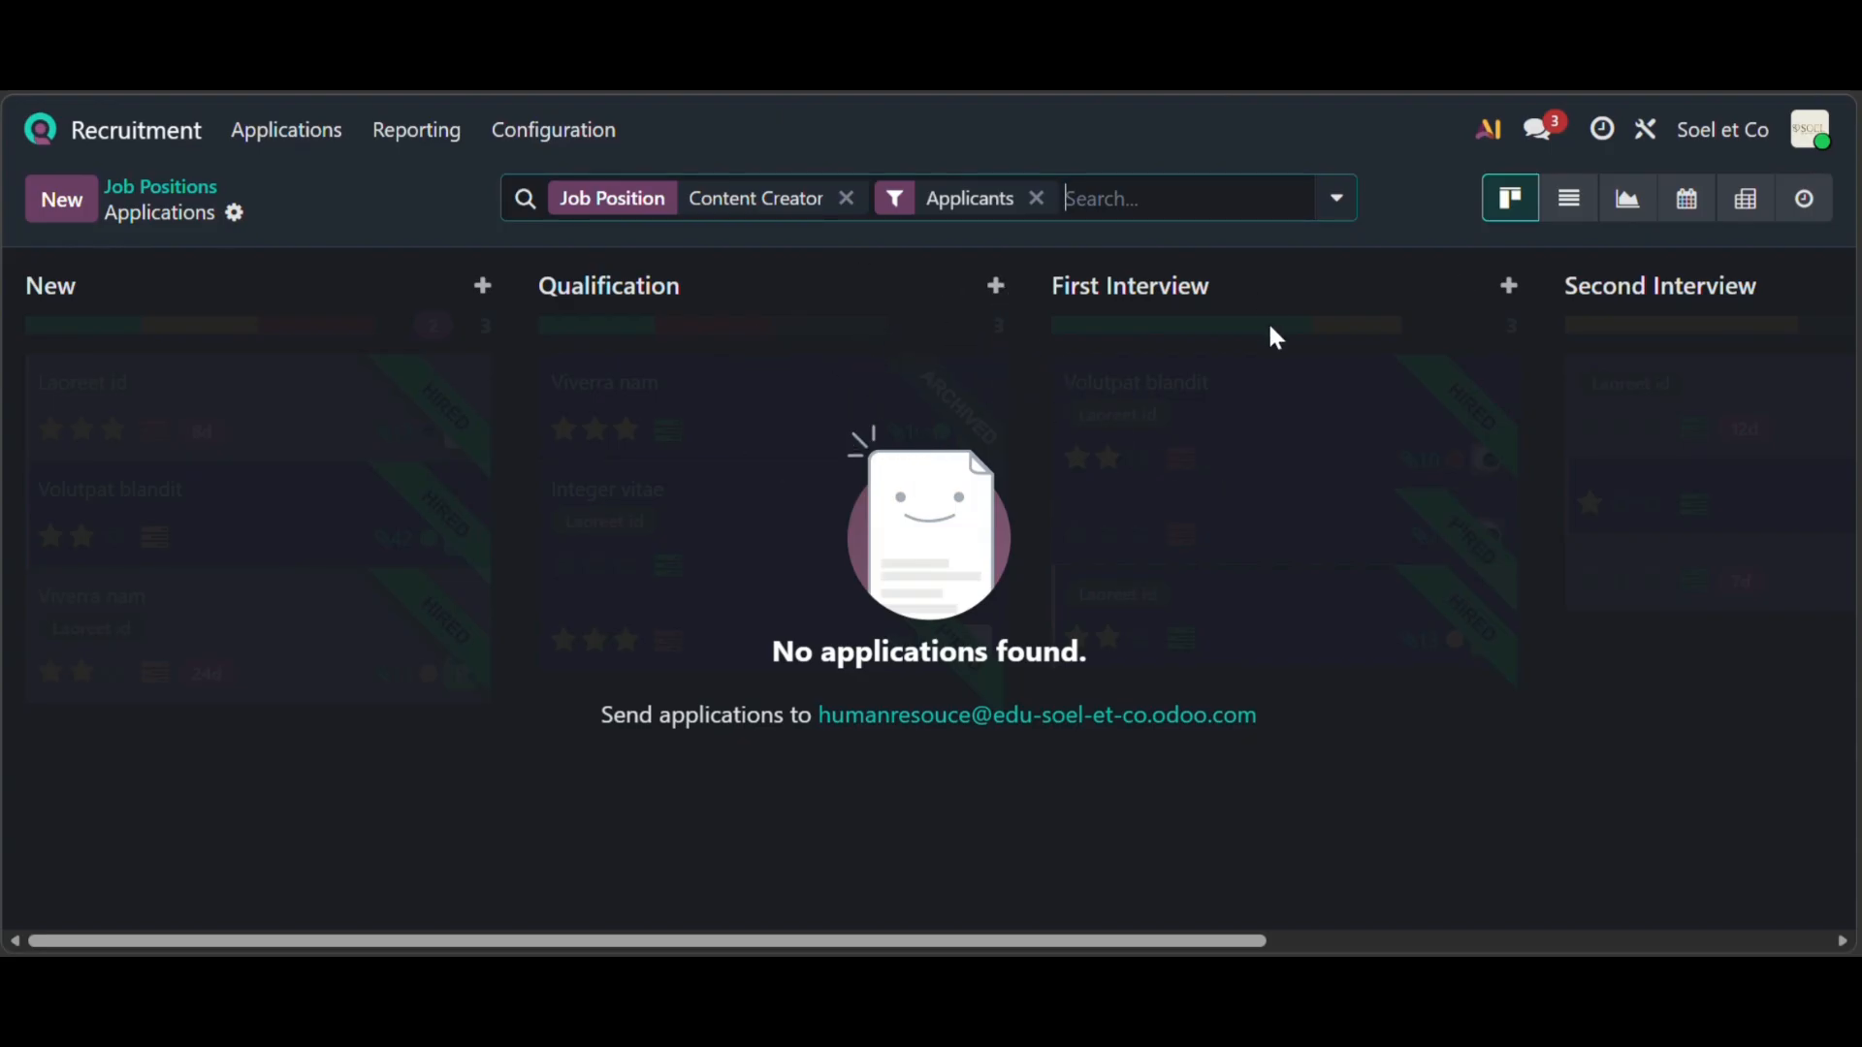
{"action": "scroll", "coordinate": [1267, 322], "scroll_direction": "right", "scroll_amount": 5}
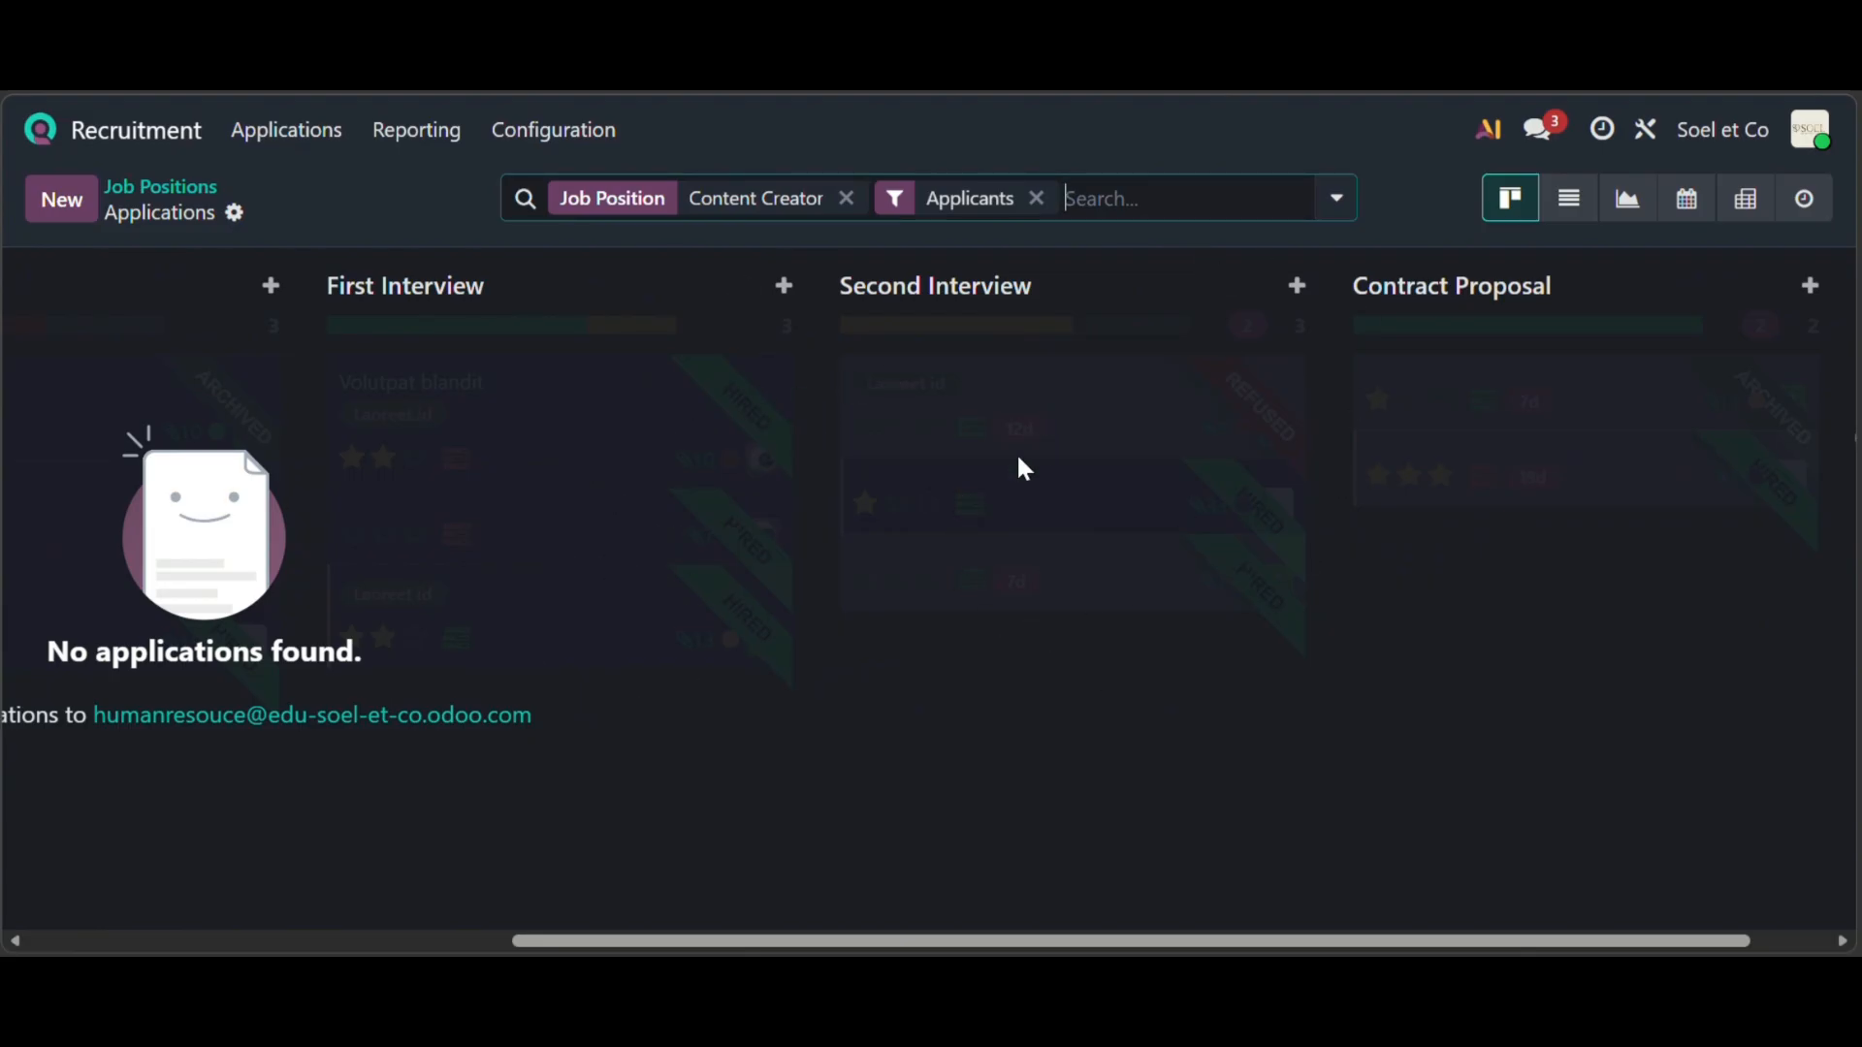
{"action": "scroll", "coordinate": [1519, 414], "scroll_direction": "right", "scroll_amount": 3}
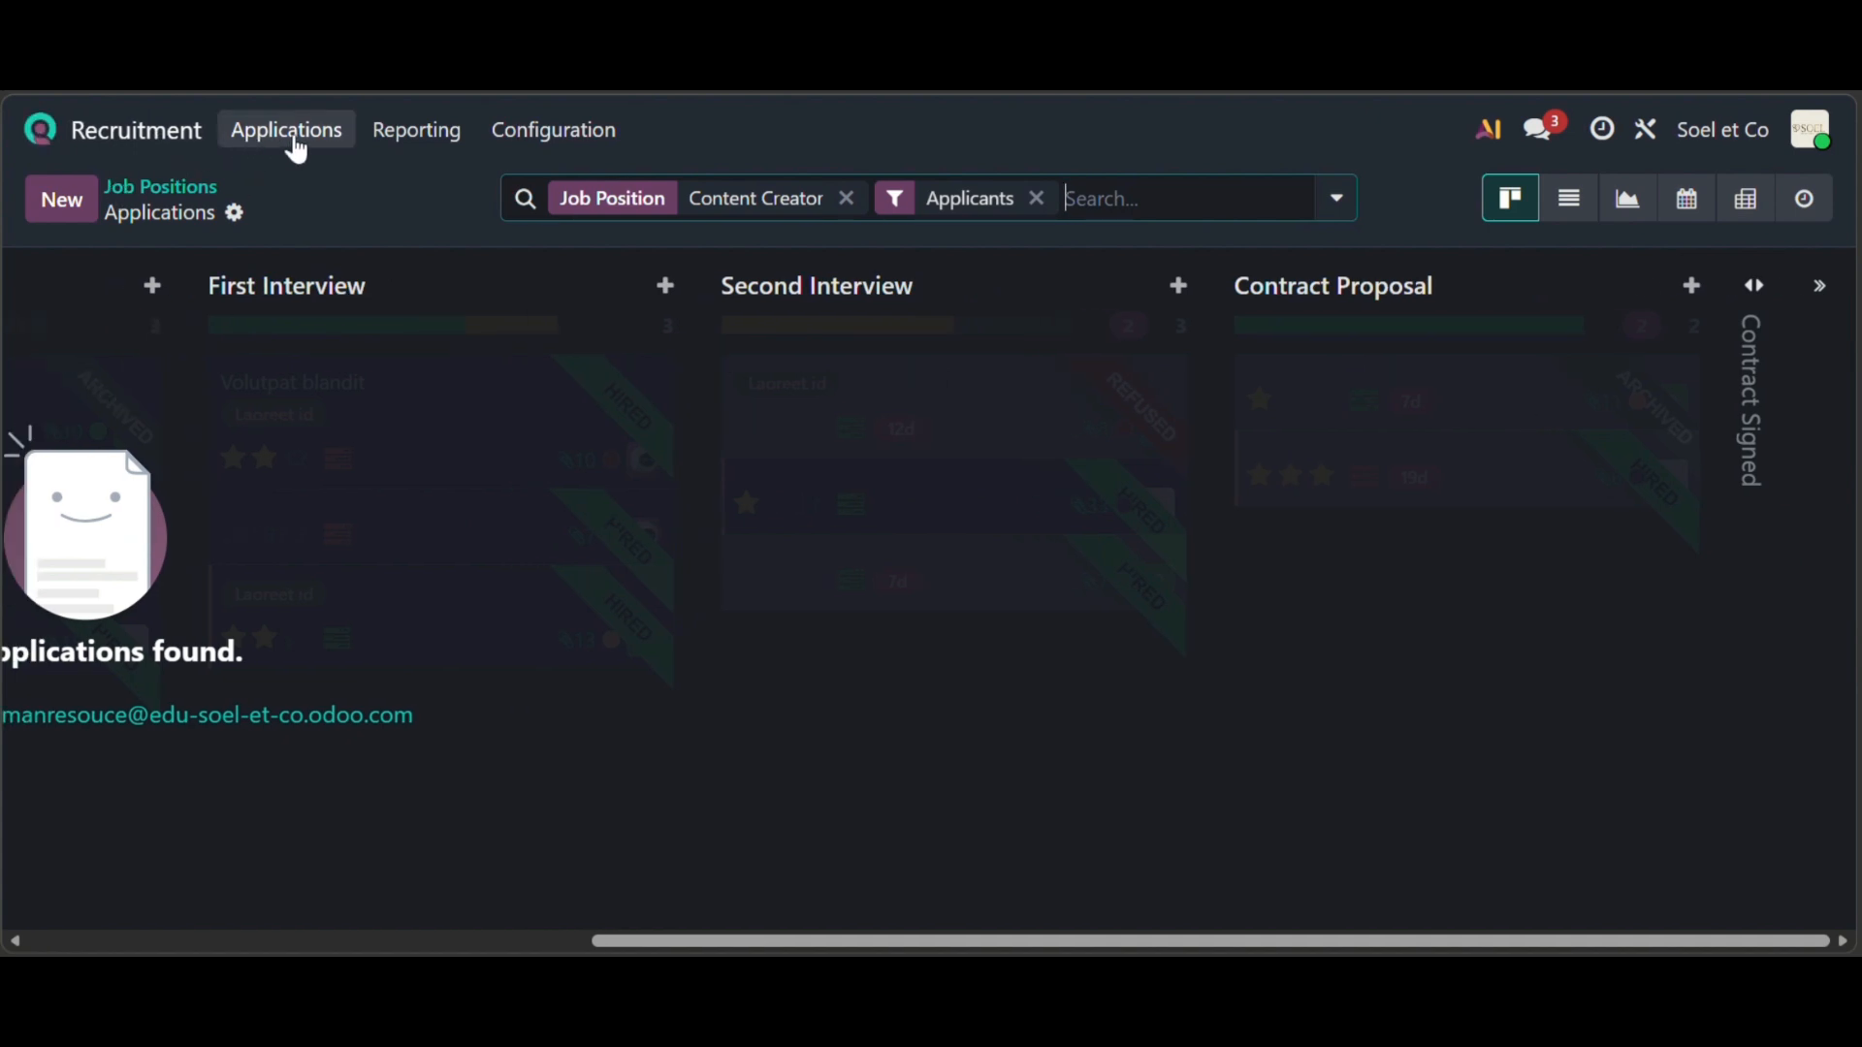
{"action": "scroll", "coordinate": [324, 445], "scroll_direction": "left", "scroll_amount": 6}
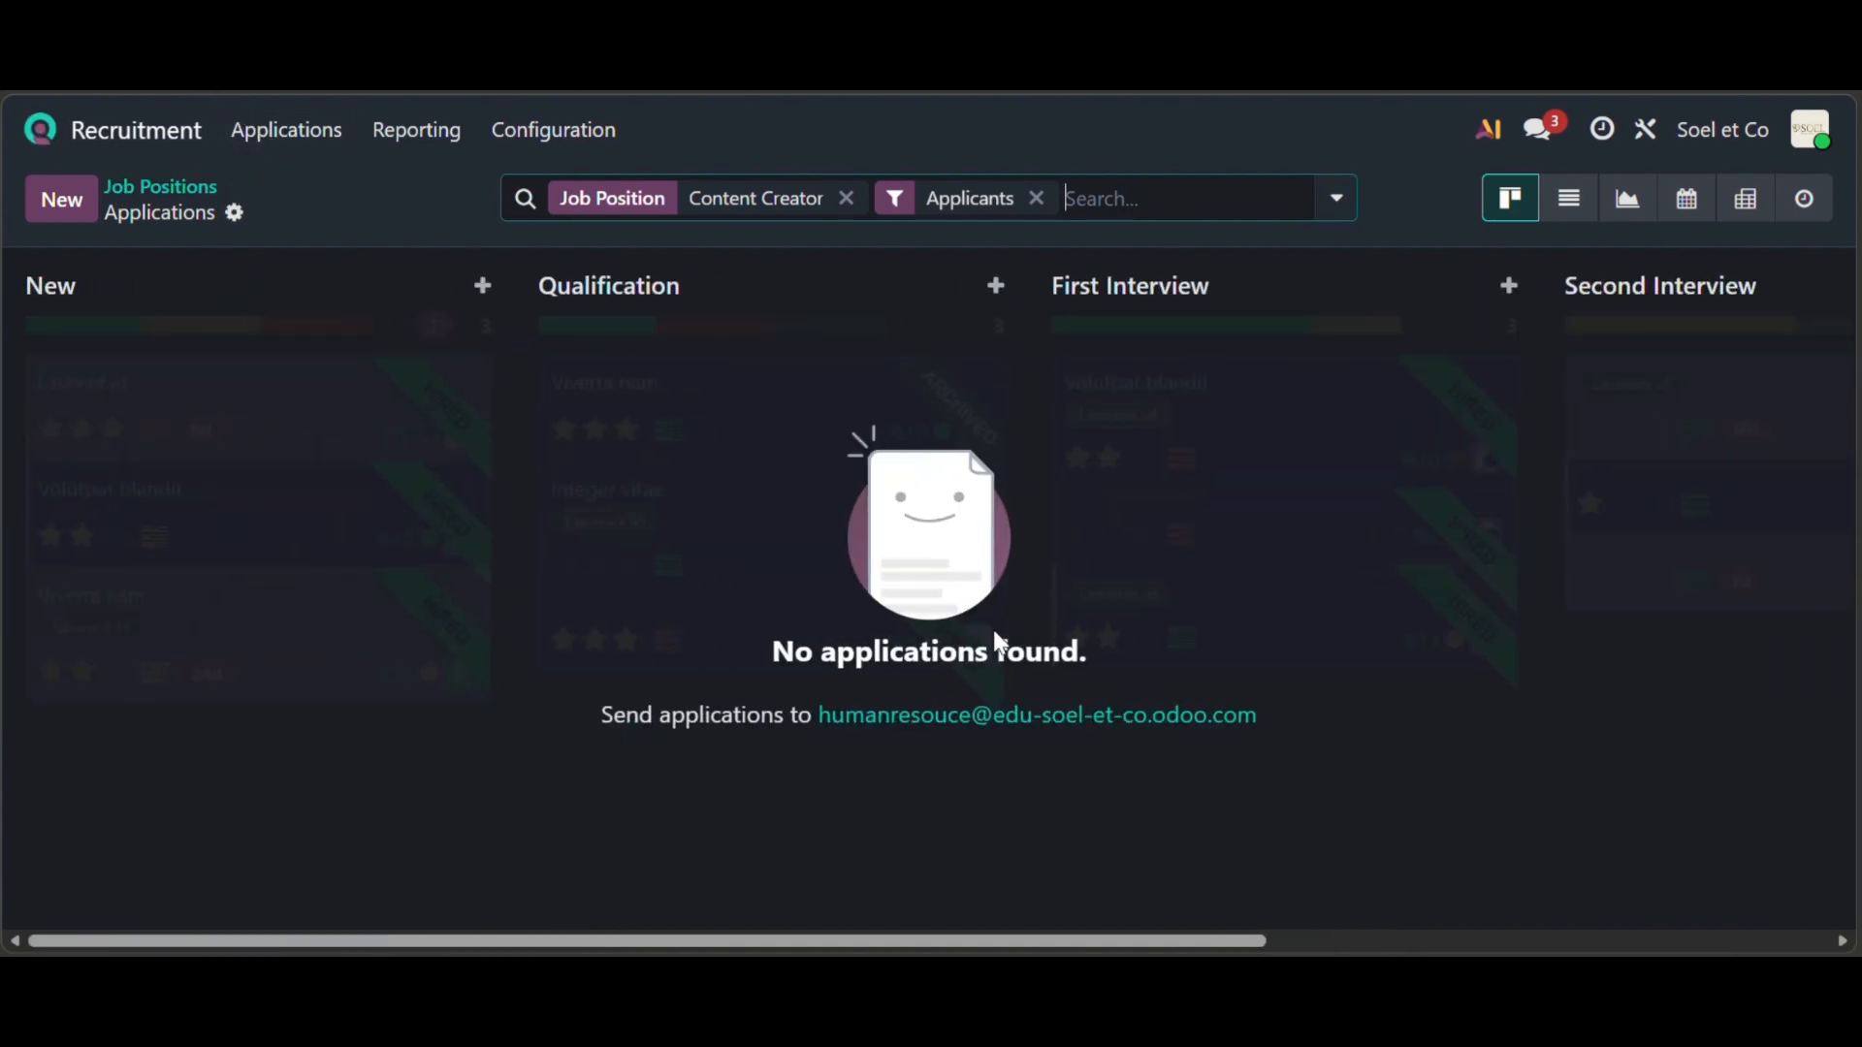
{"action": "left_click", "coordinate": [296, 133]}
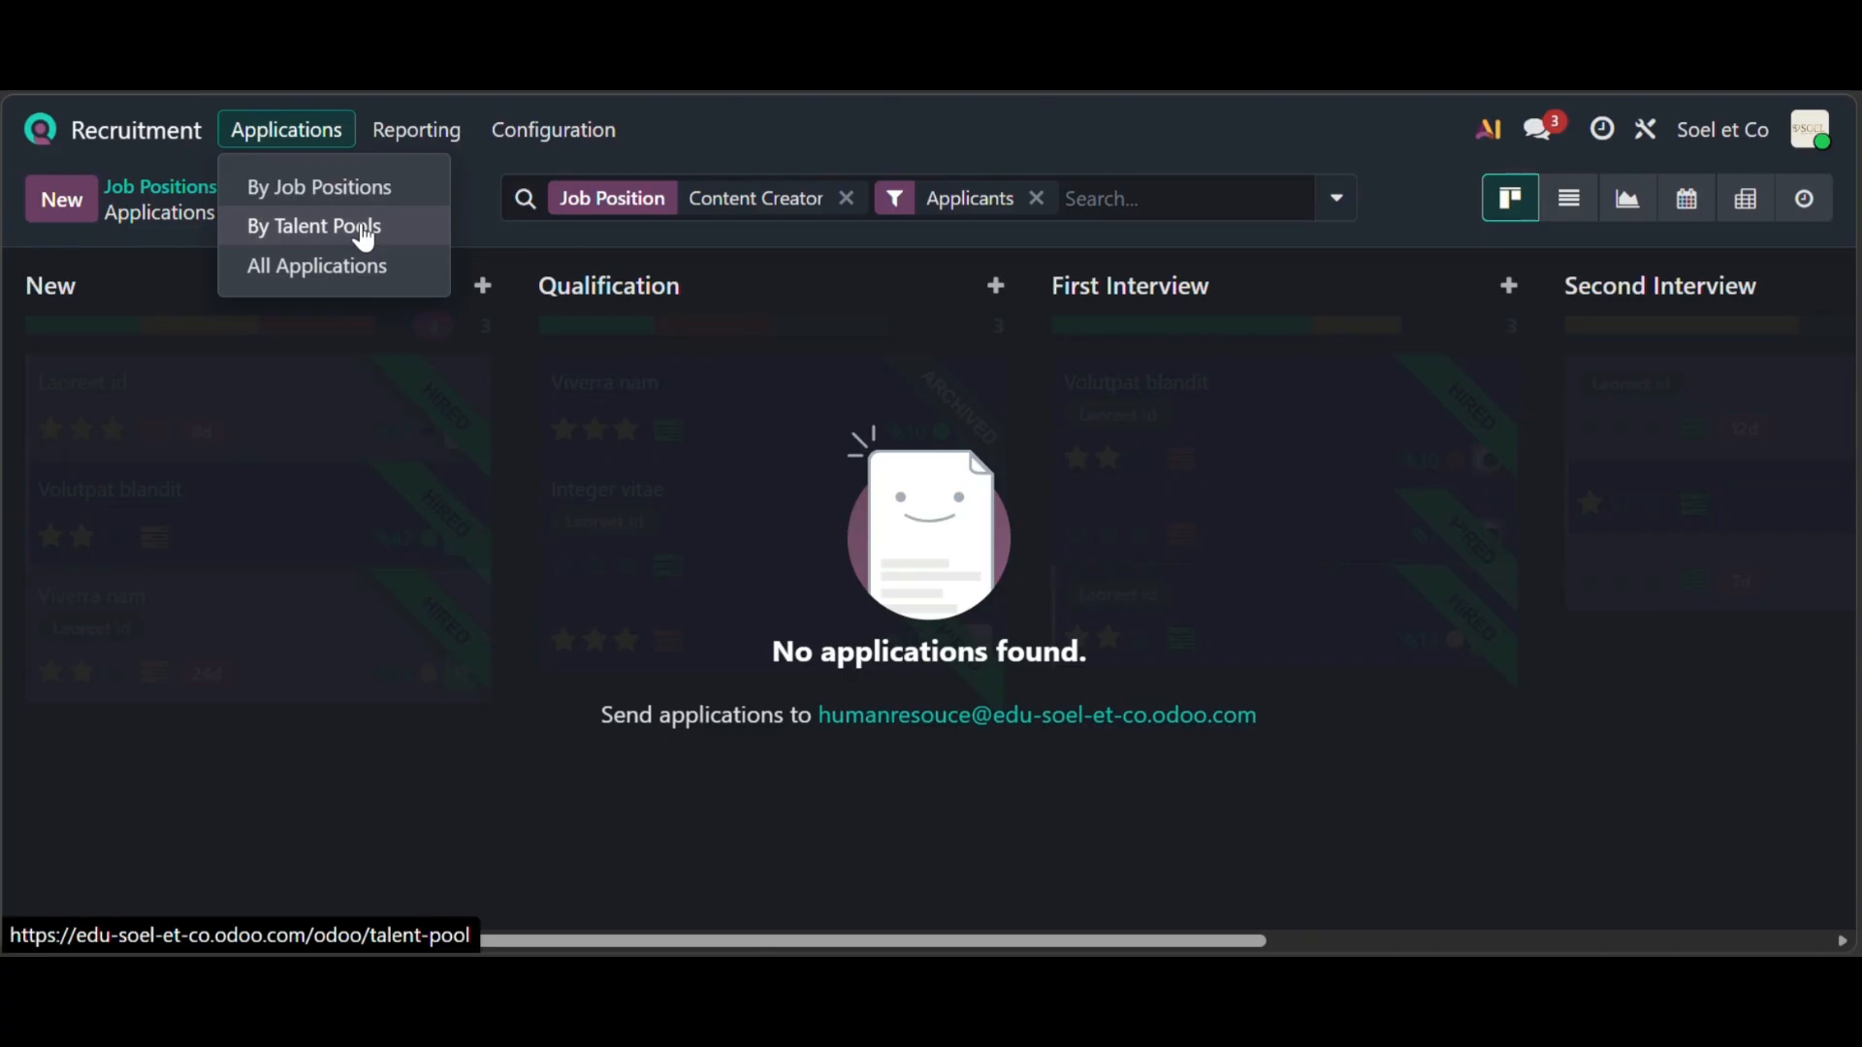
- Scroll through all 14 applications, each at Contract Signed, then return to the Odoo apps home screen
{"action": "left_click", "coordinate": [366, 266]}
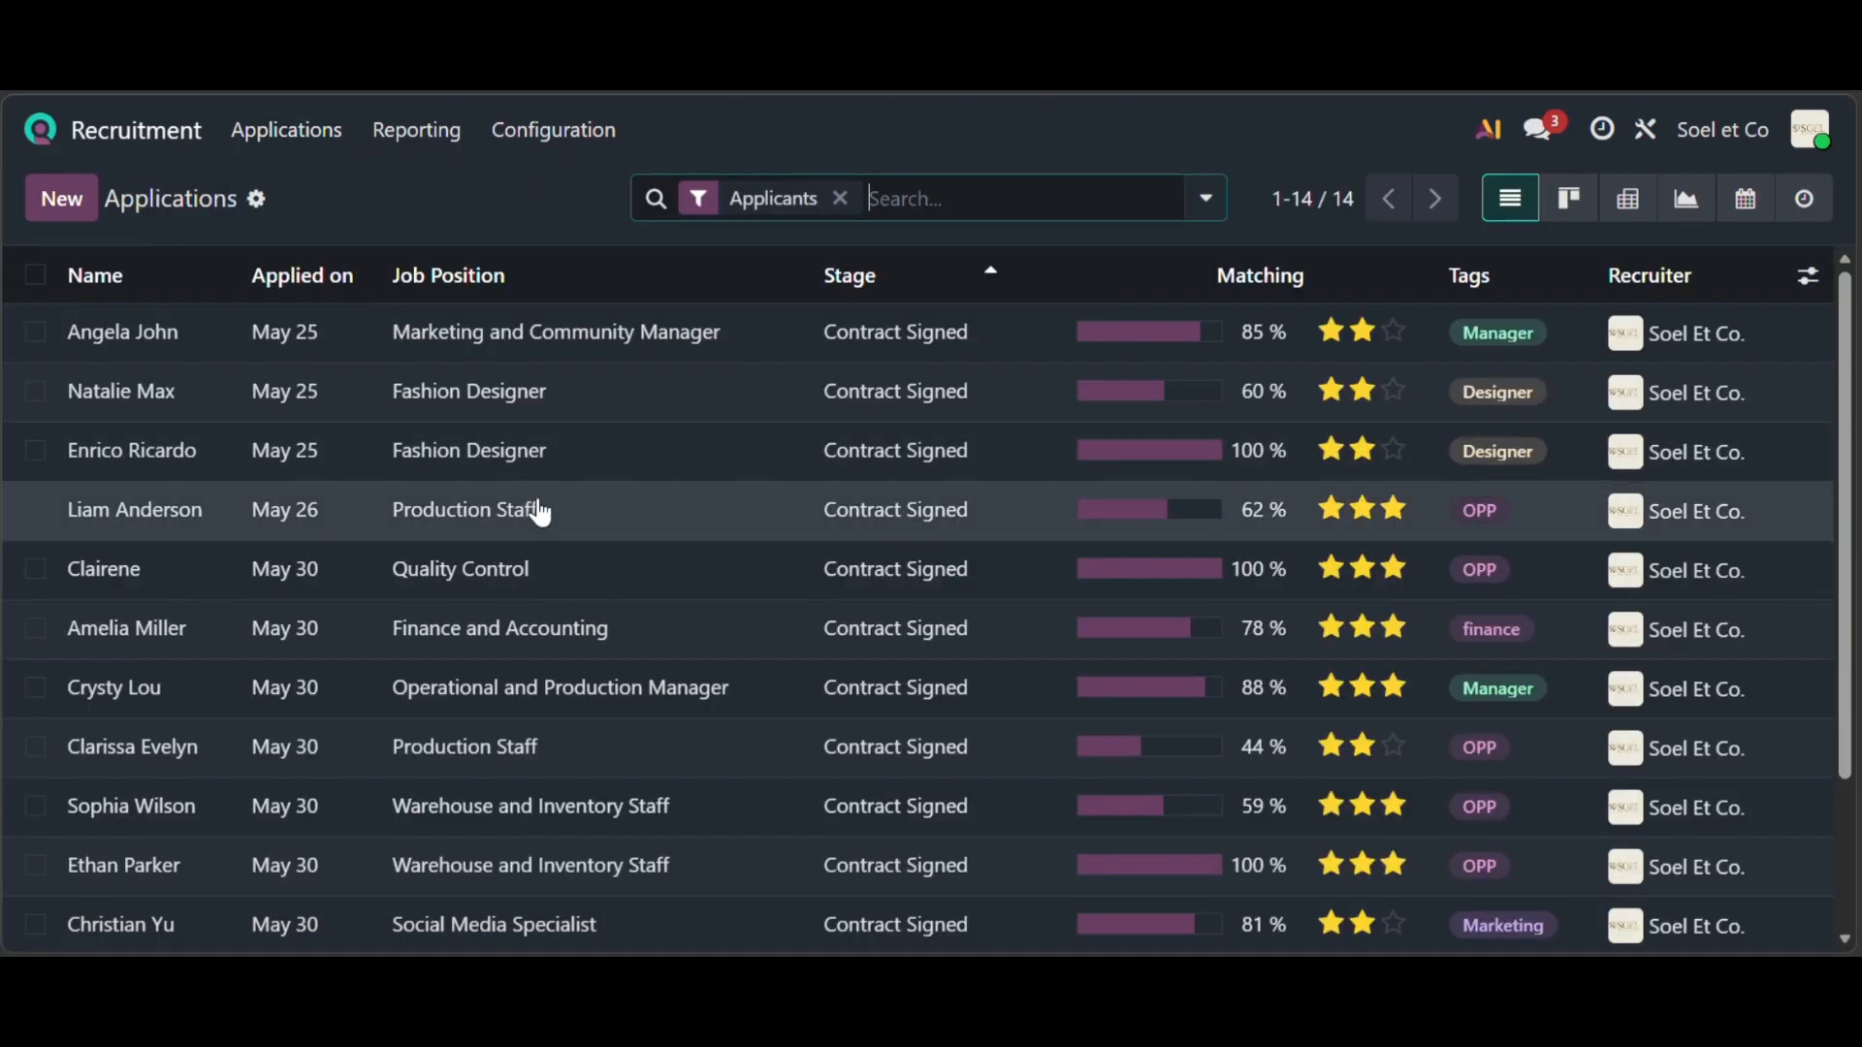
{"action": "scroll", "coordinate": [538, 512], "scroll_direction": "down", "scroll_amount": 3}
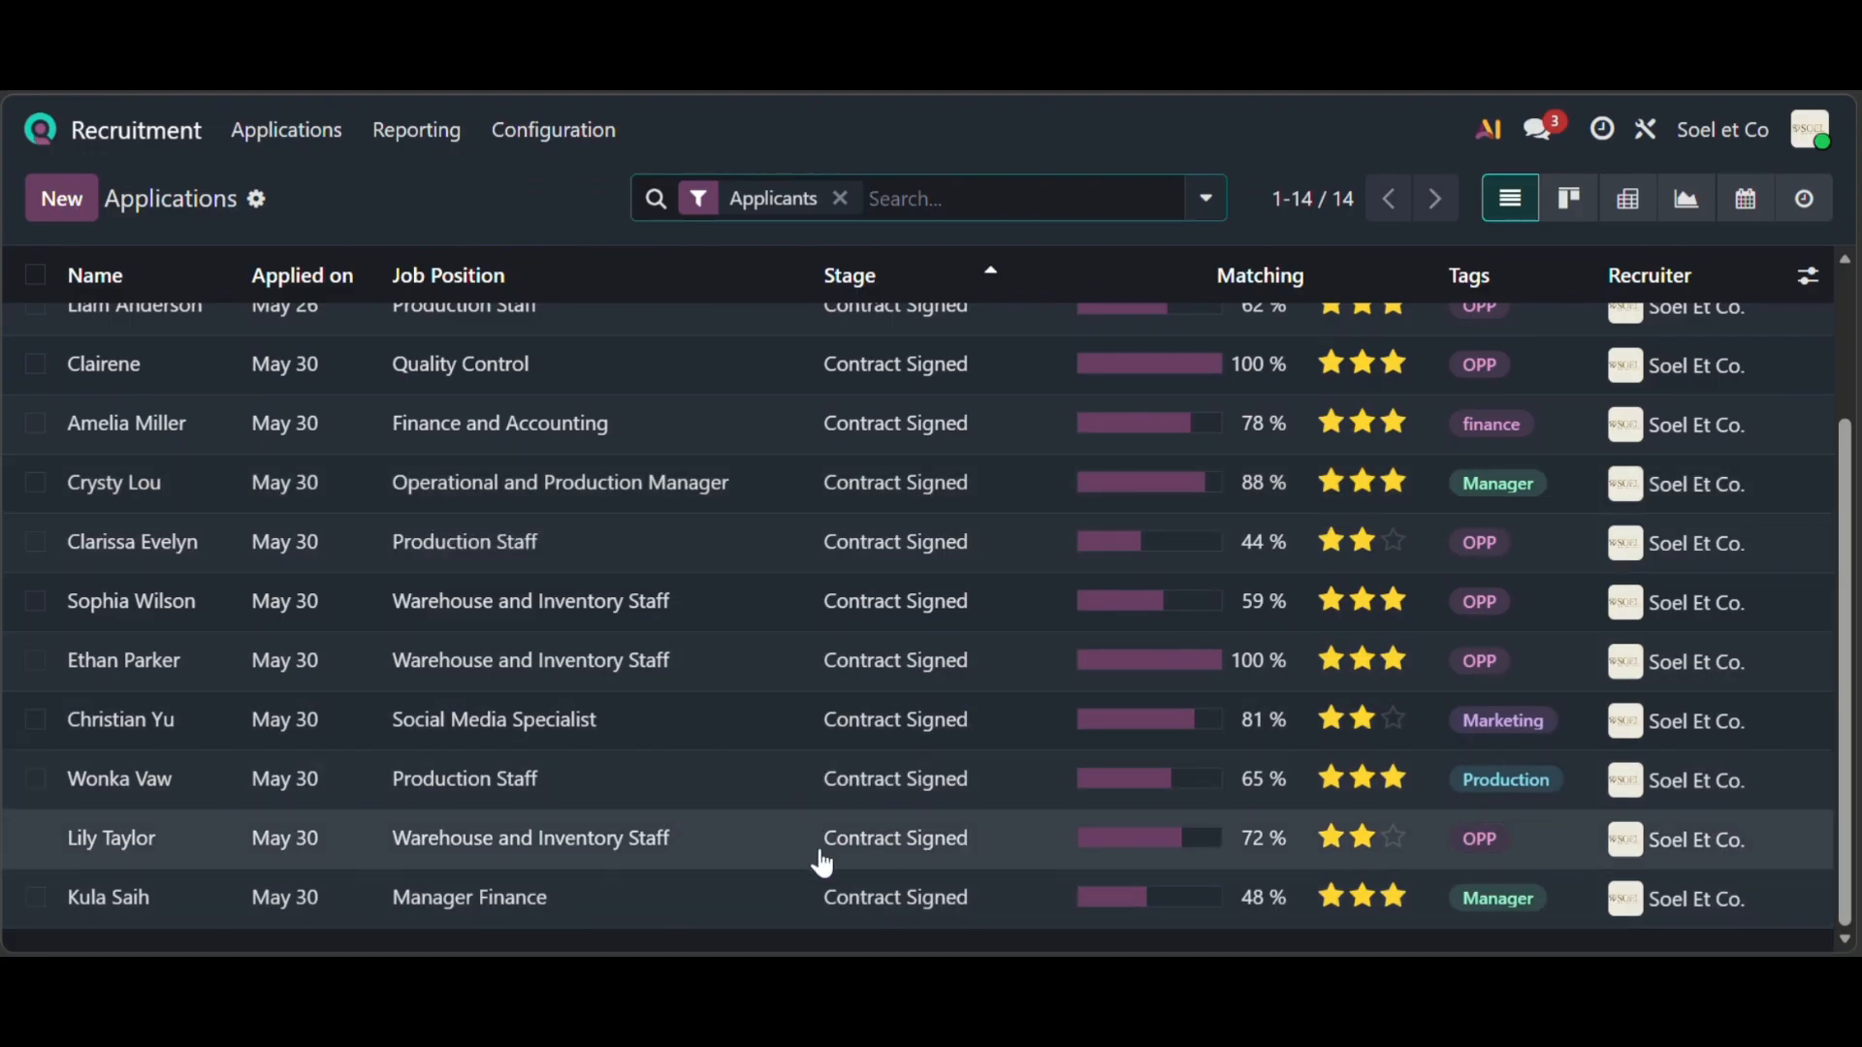
{"action": "scroll", "coordinate": [1314, 470], "scroll_direction": "up", "scroll_amount": 3}
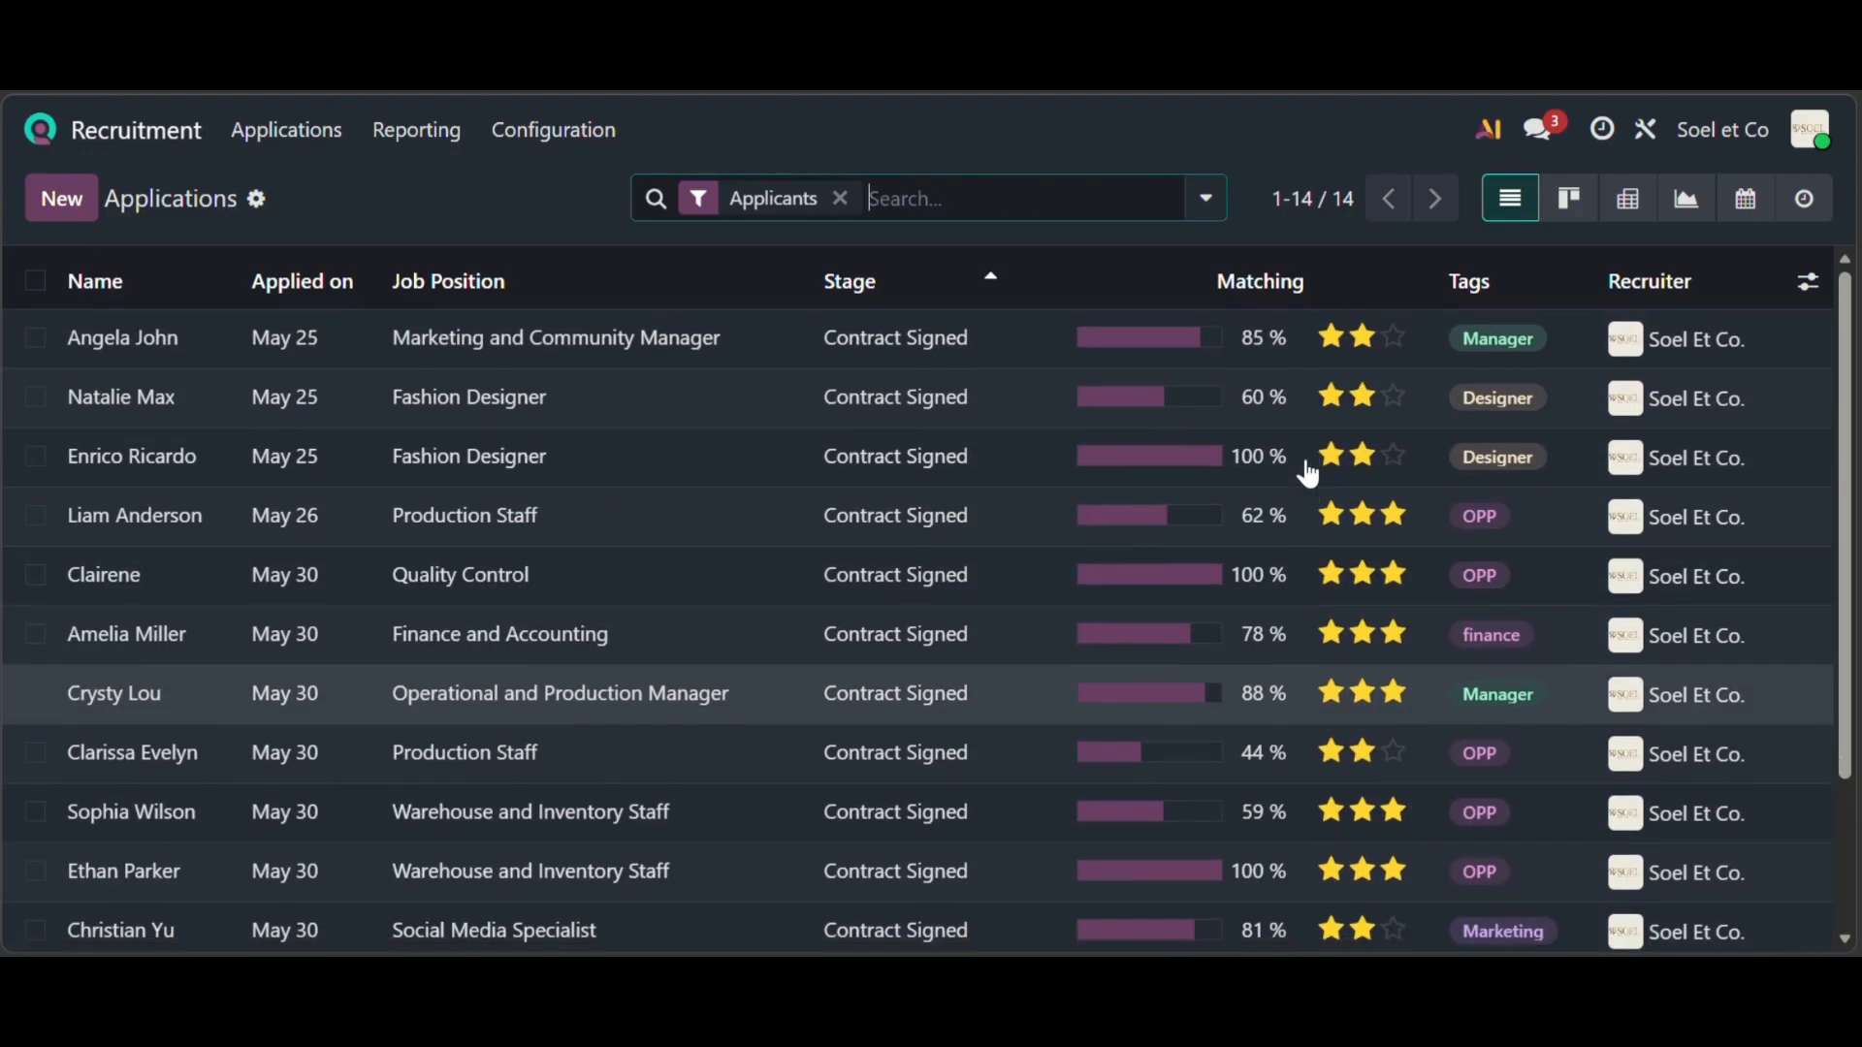
{"action": "left_click", "coordinate": [383, 143]}
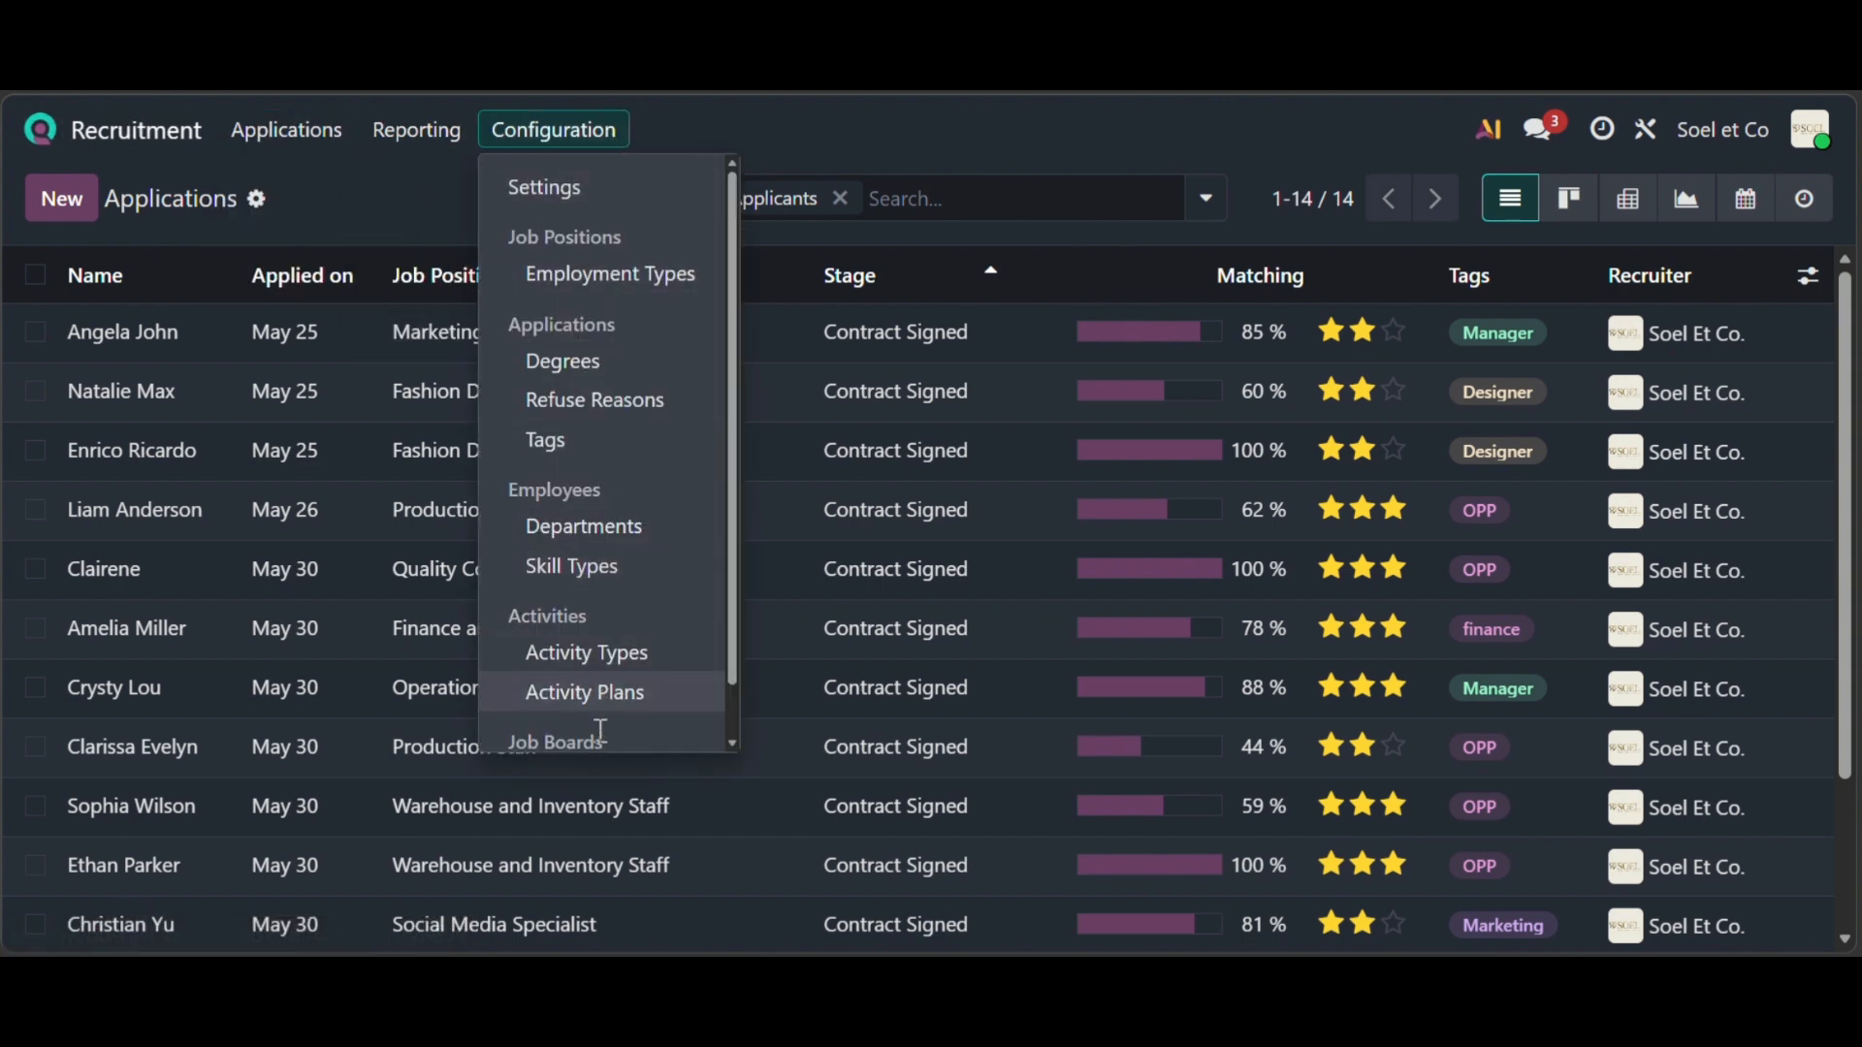
{"action": "left_click", "coordinate": [124, 129]}
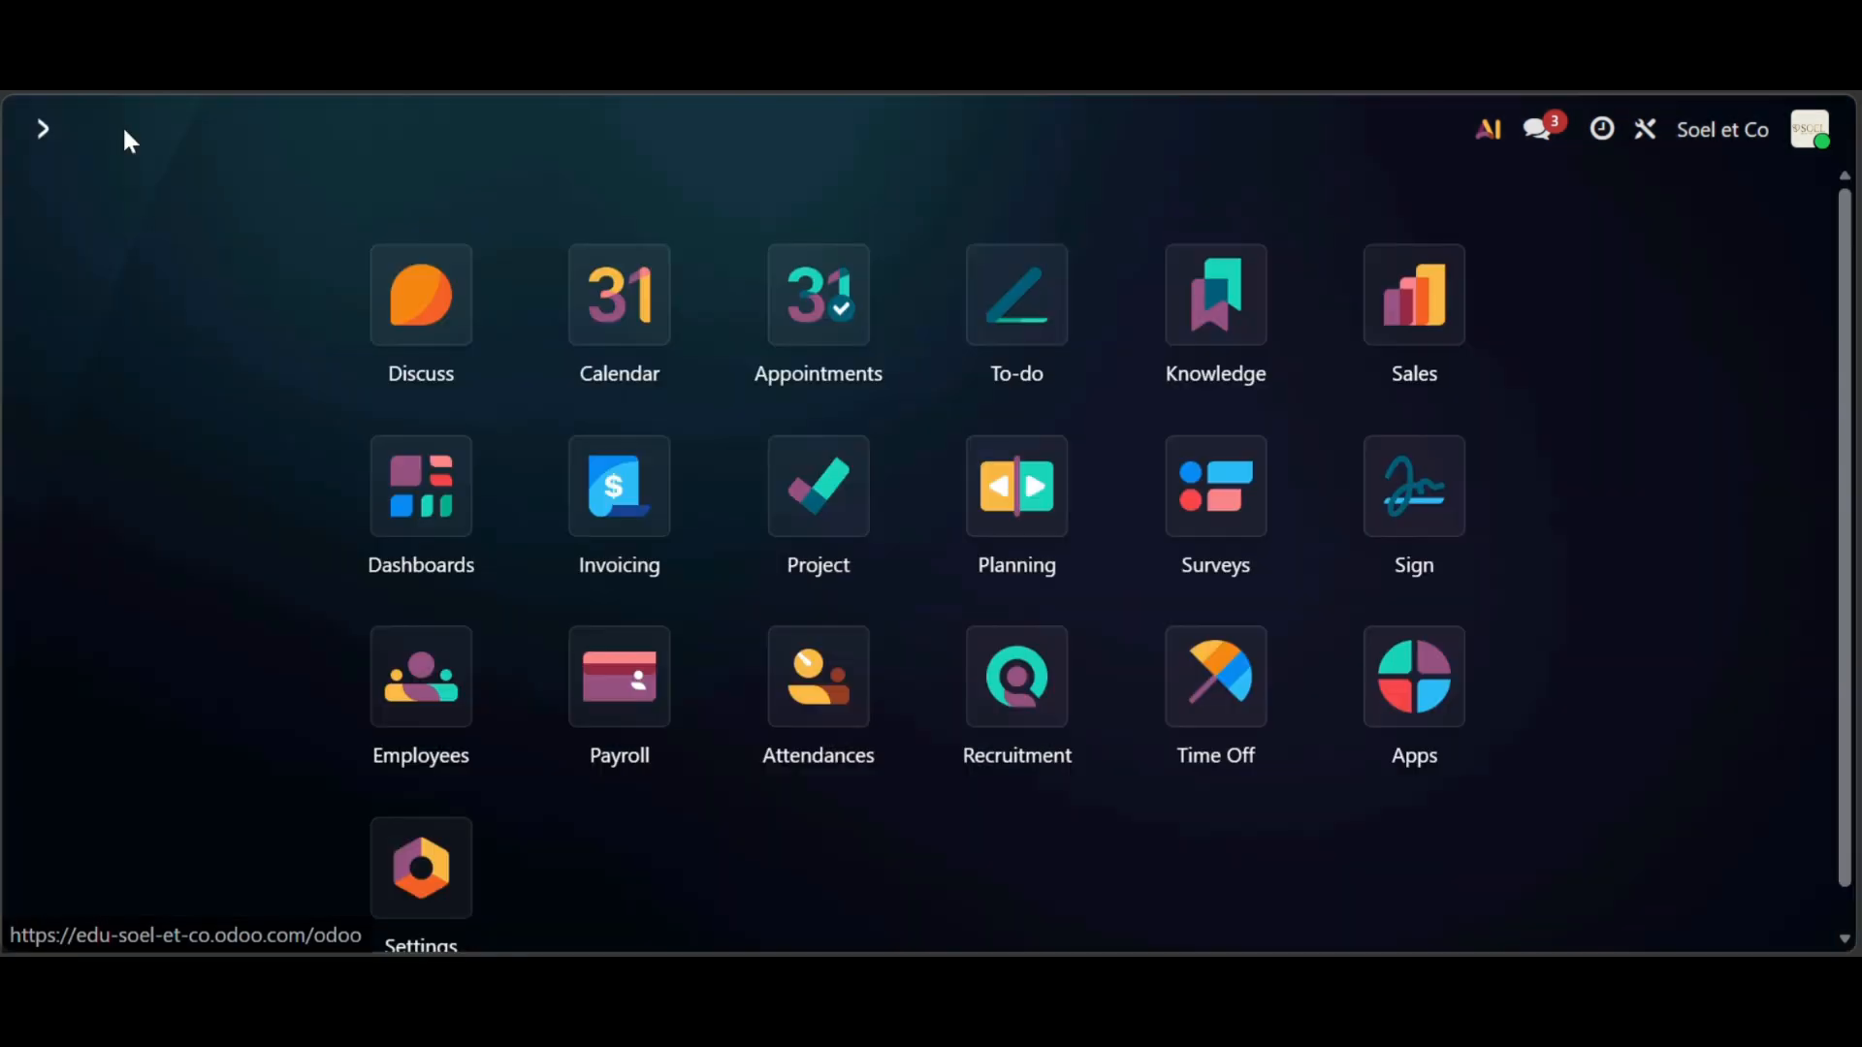
{"action": "left_click", "coordinate": [999, 699]}
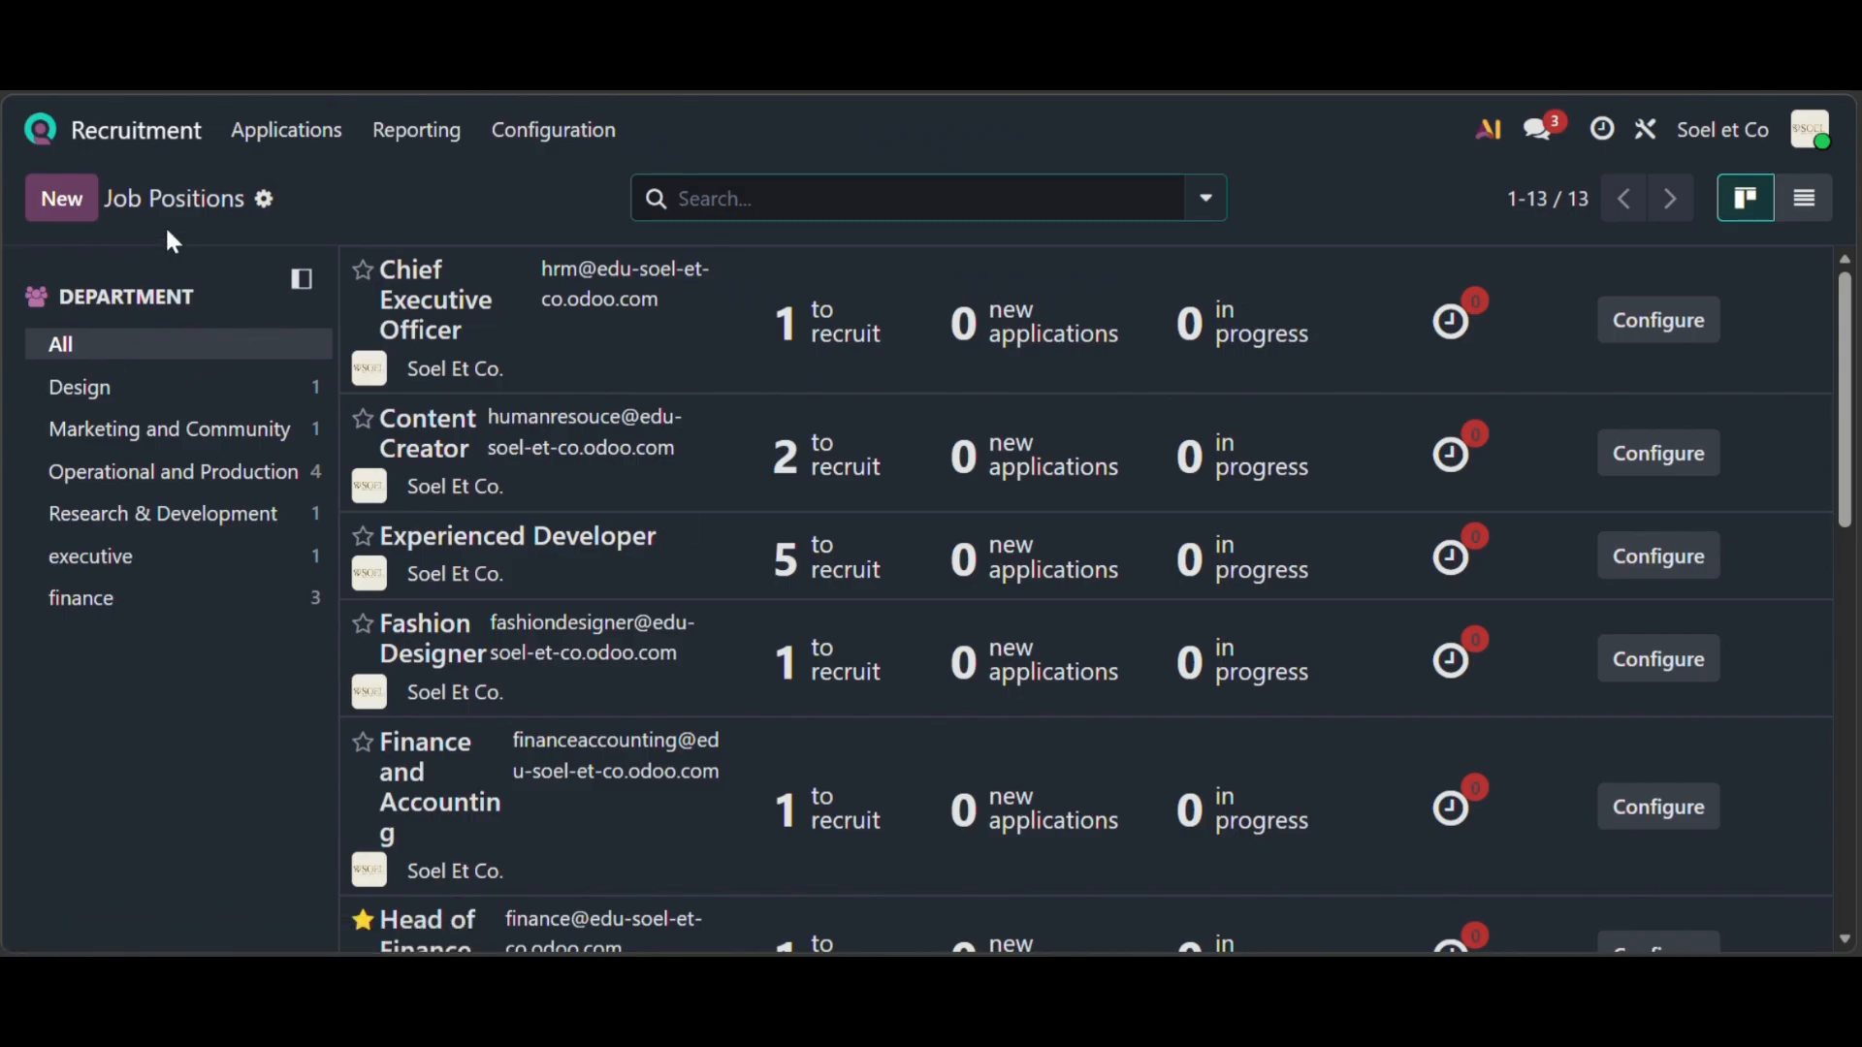
{"action": "left_click", "coordinate": [217, 428]}
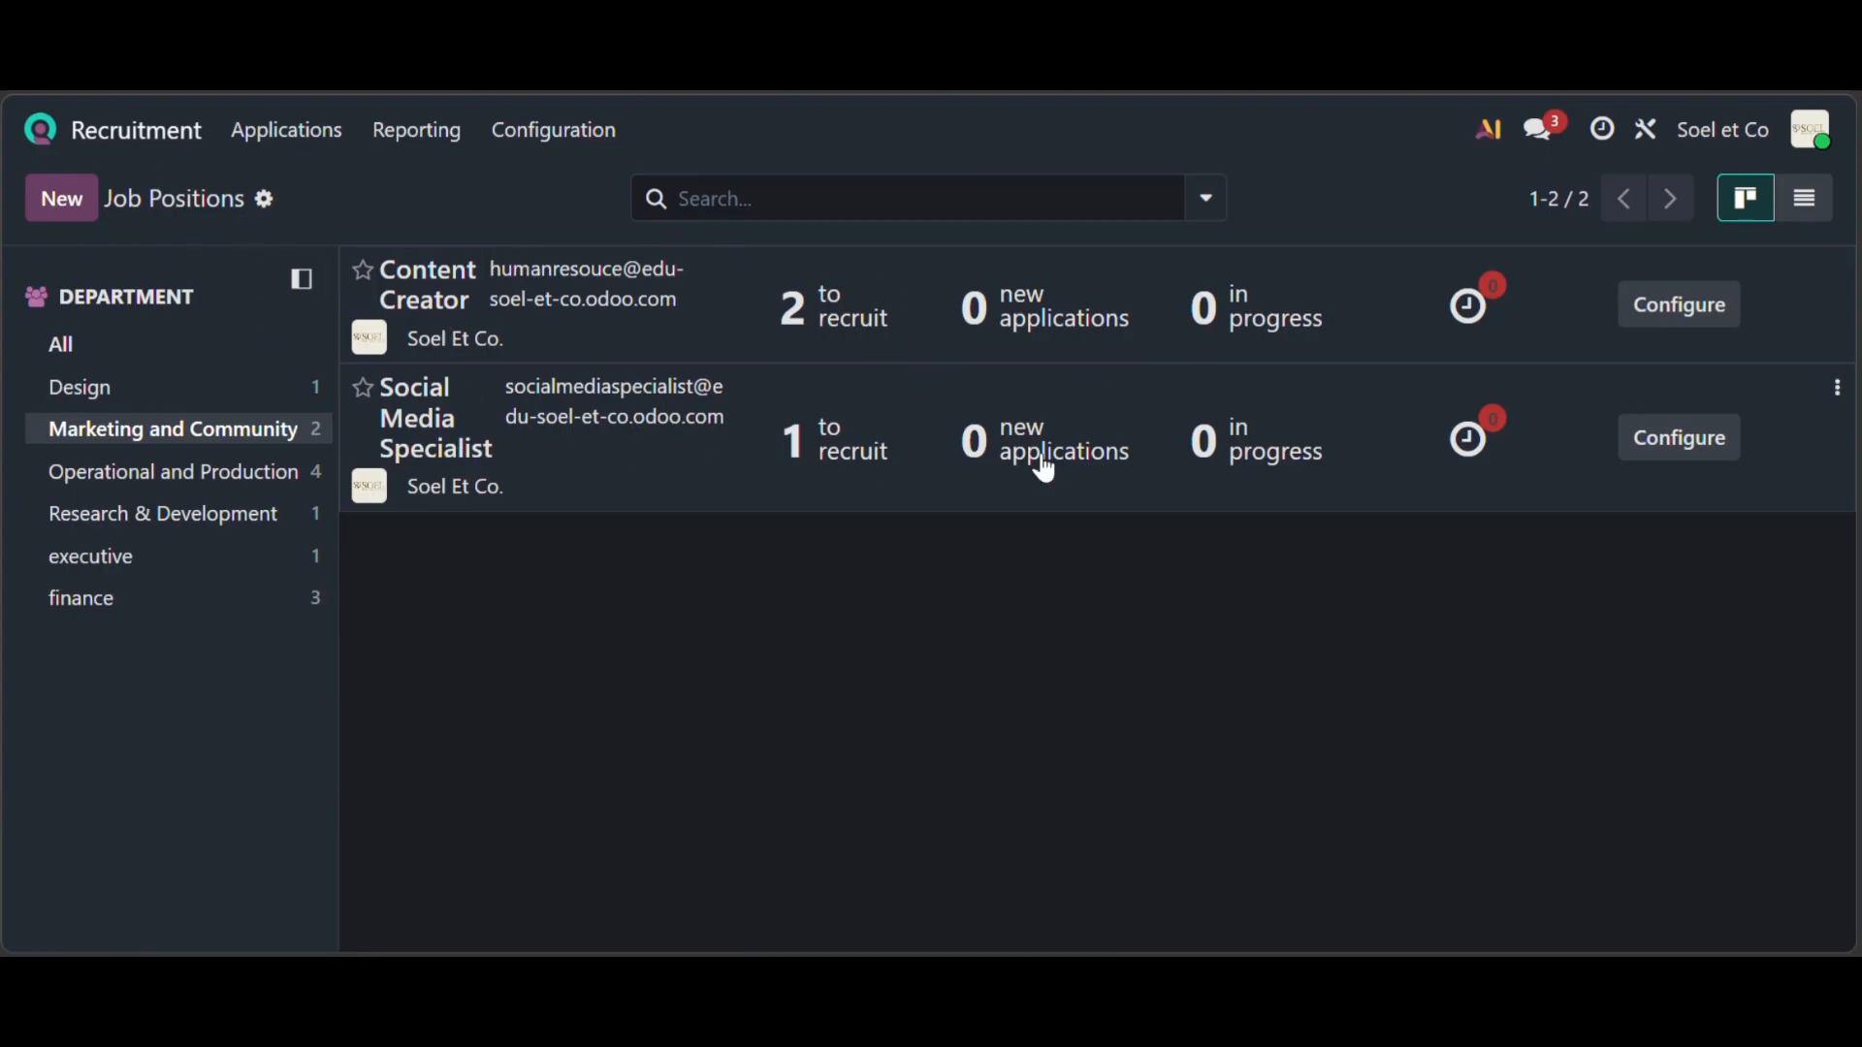
{"action": "left_click", "coordinate": [66, 141]}
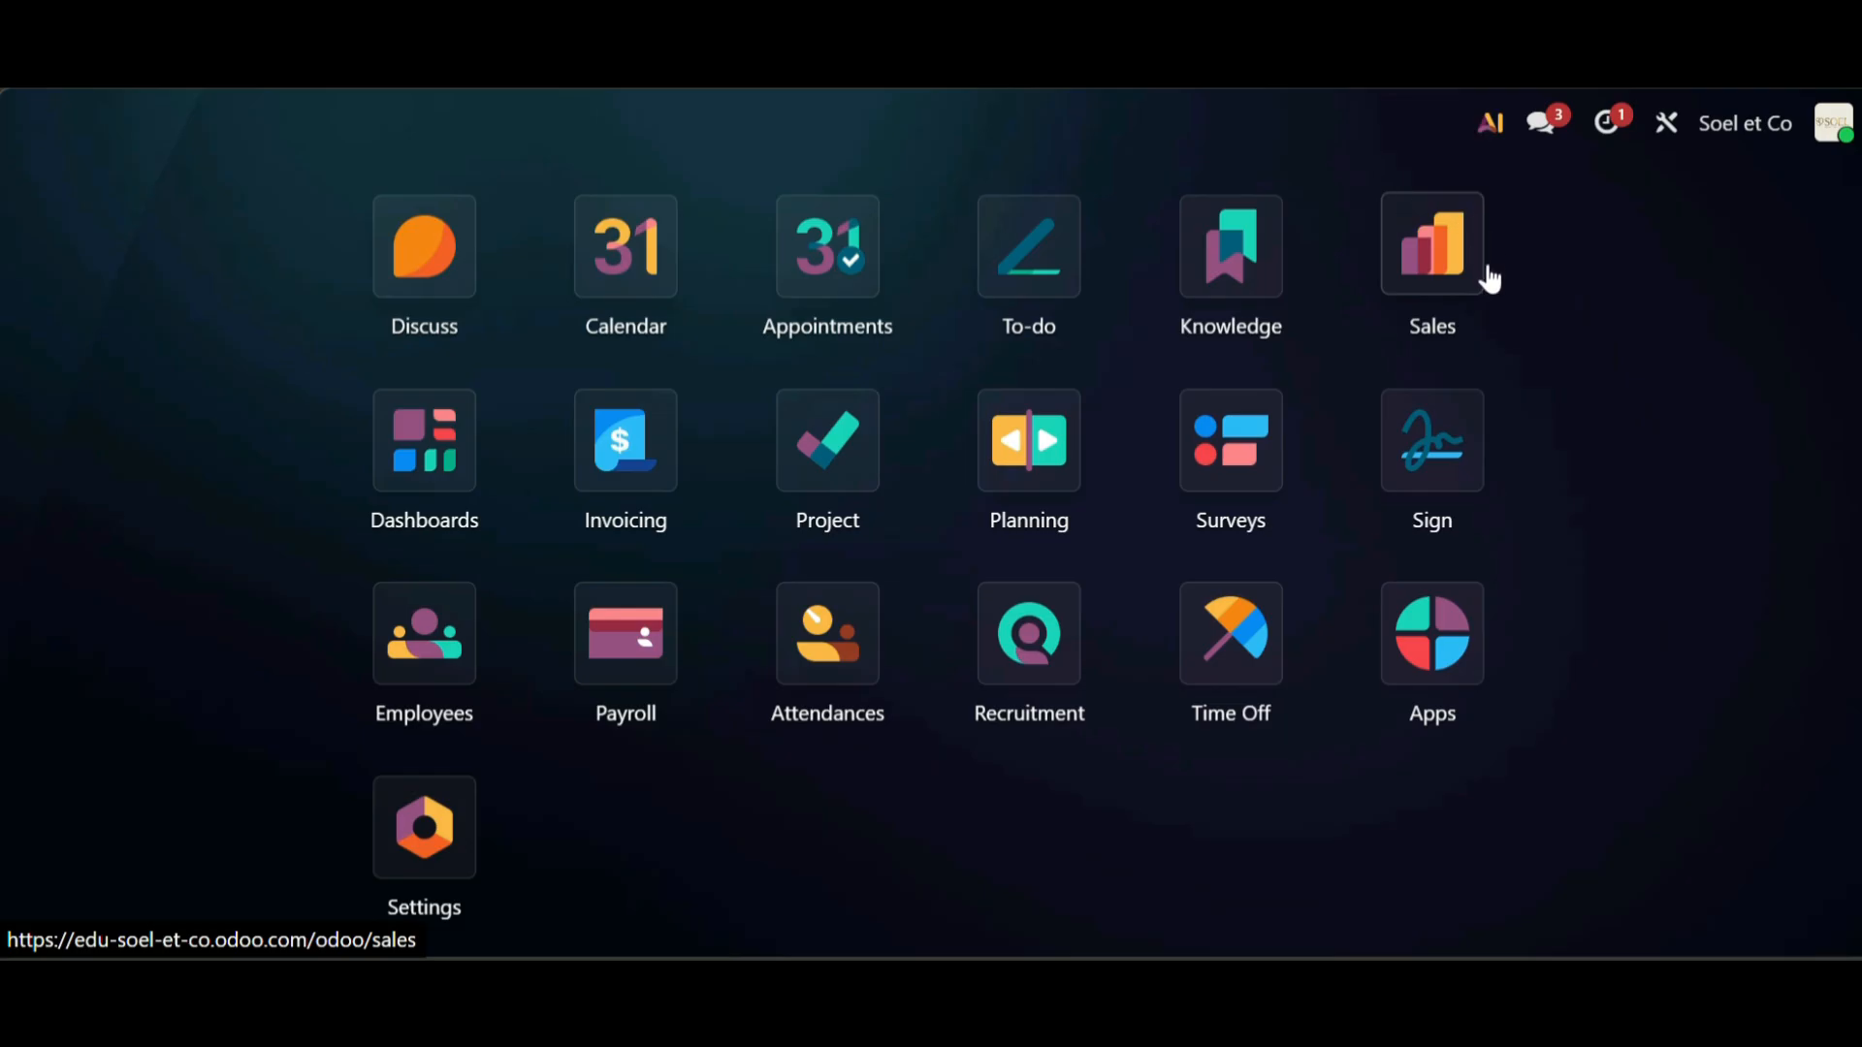
- In Sales, review order S00002 (Rp 24,058,000.00), then show the 6-item Products catalogue
{"action": "left_click", "coordinate": [1434, 254]}
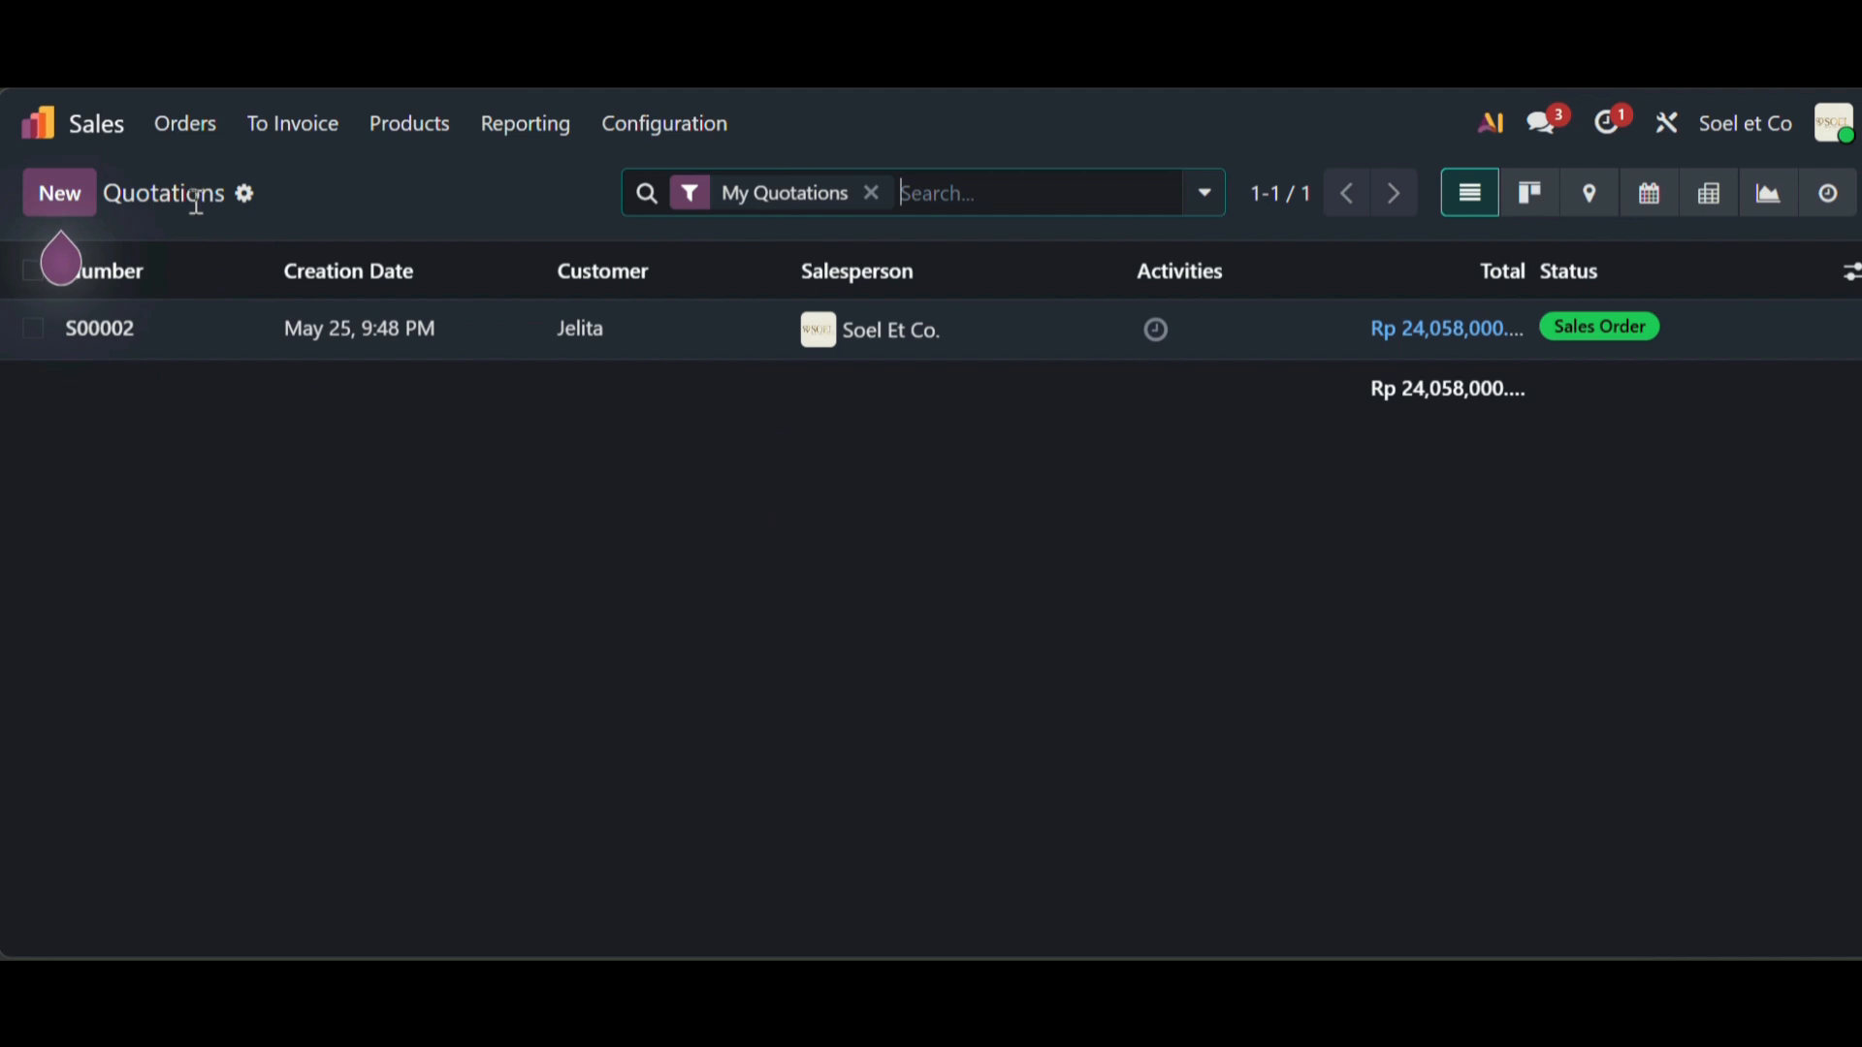
{"action": "left_click", "coordinate": [548, 335]}
{"action": "scroll", "coordinate": [485, 583], "scroll_direction": "down", "scroll_amount": 3}
{"action": "scroll", "coordinate": [485, 583], "scroll_direction": "down", "scroll_amount": 5}
{"action": "scroll", "coordinate": [480, 583], "scroll_direction": "down", "scroll_amount": 4}
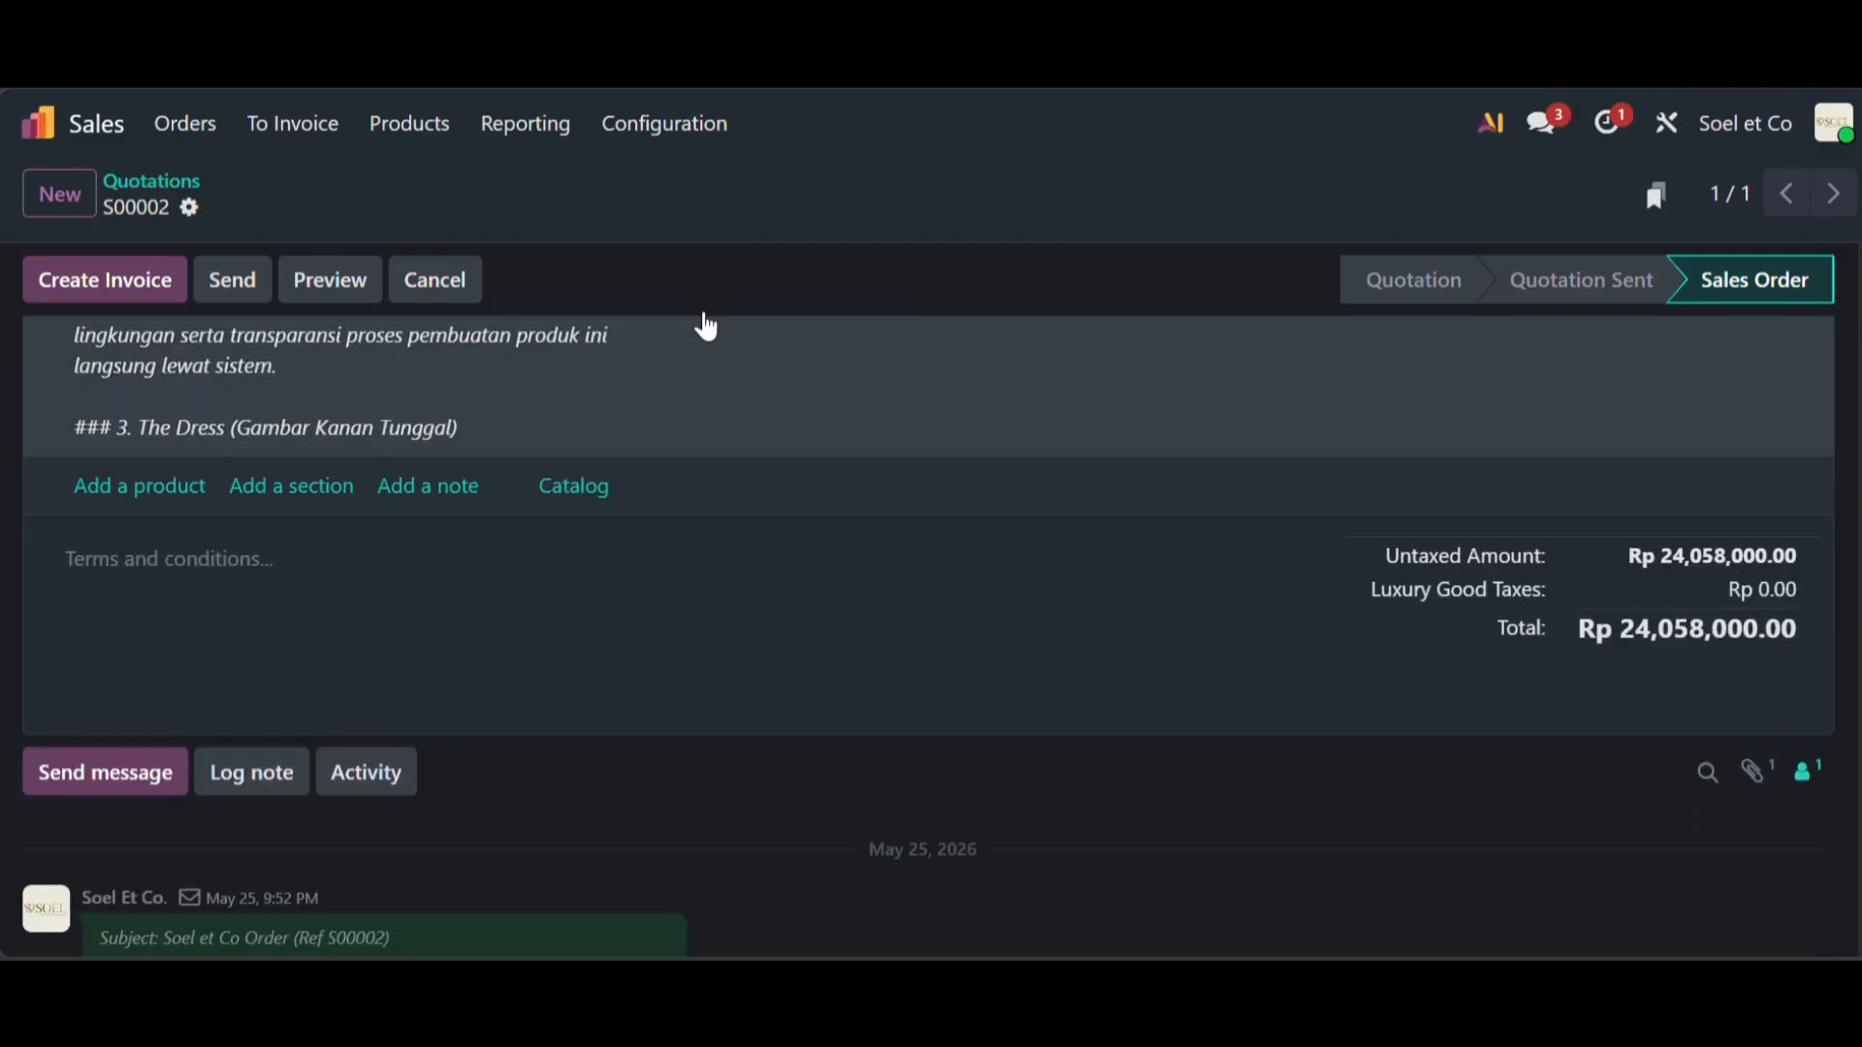
{"action": "left_click", "coordinate": [392, 145]}
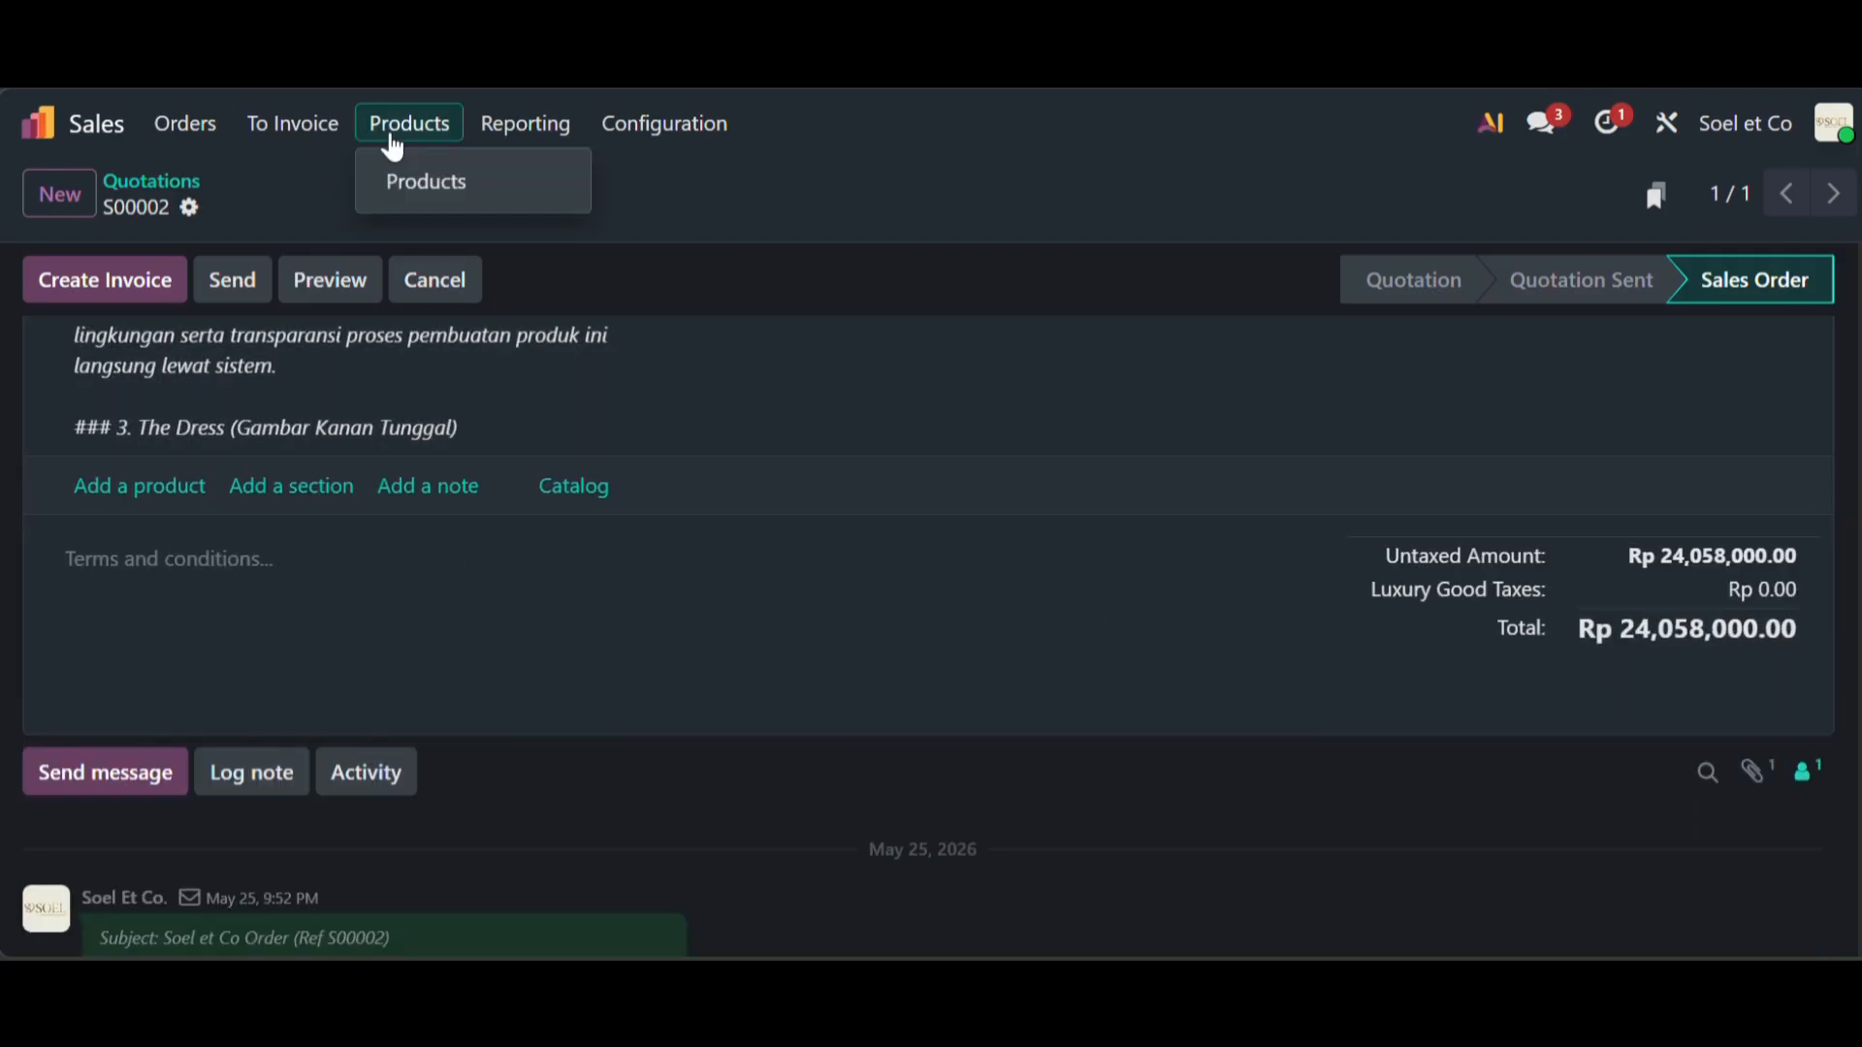
{"action": "left_click", "coordinate": [402, 184]}
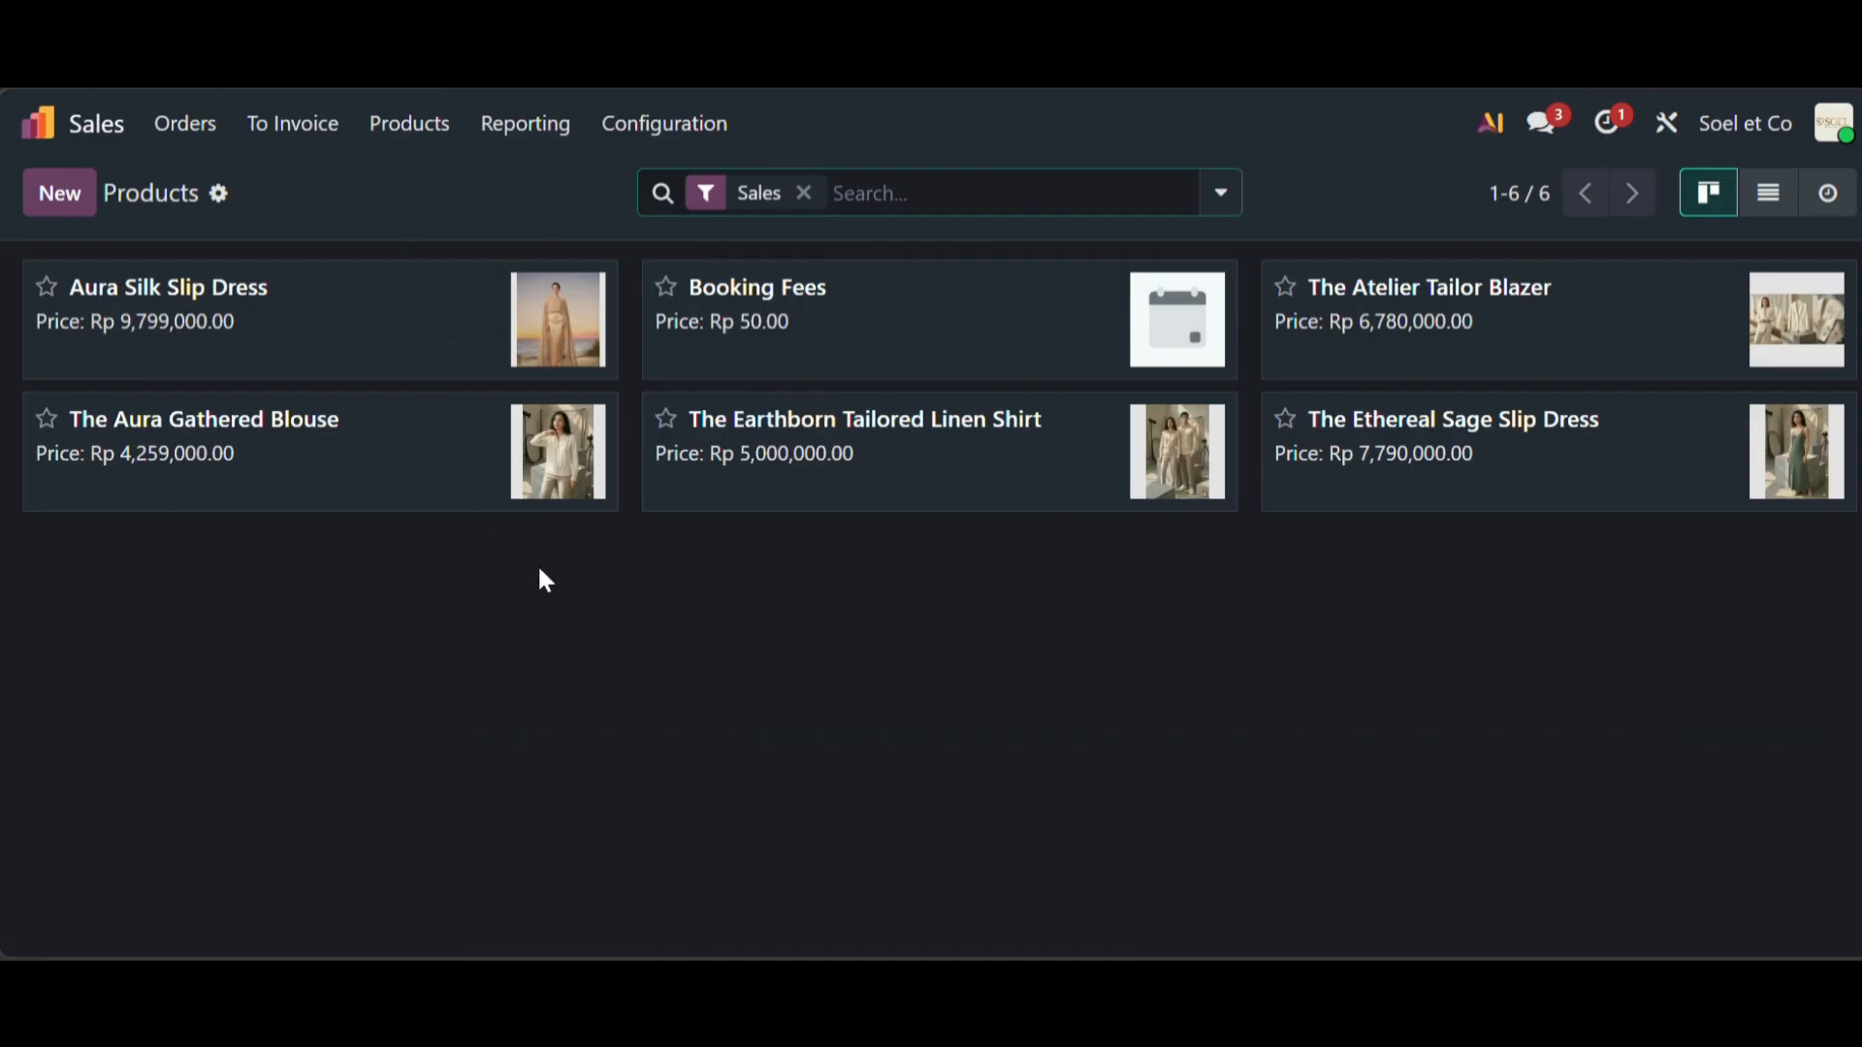